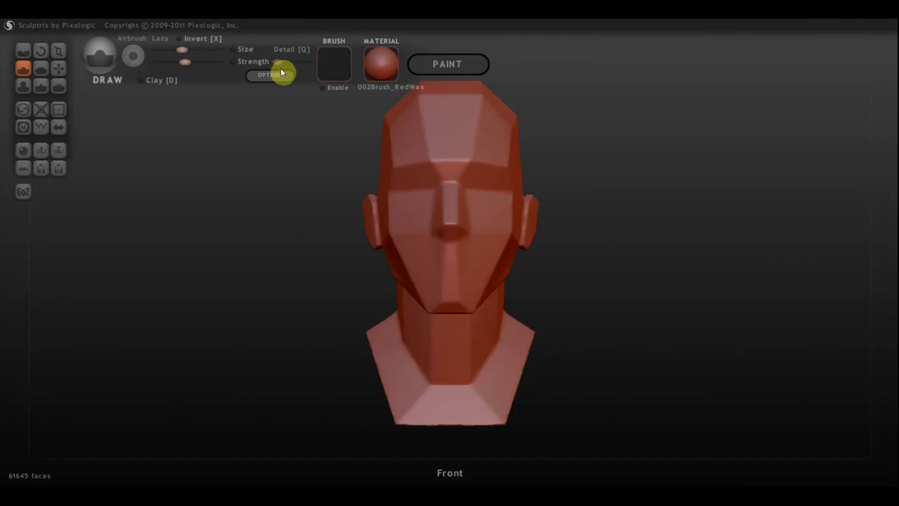
Load the cartoon screenshot from the Desktop as the viewport background image
left_click(283, 75)
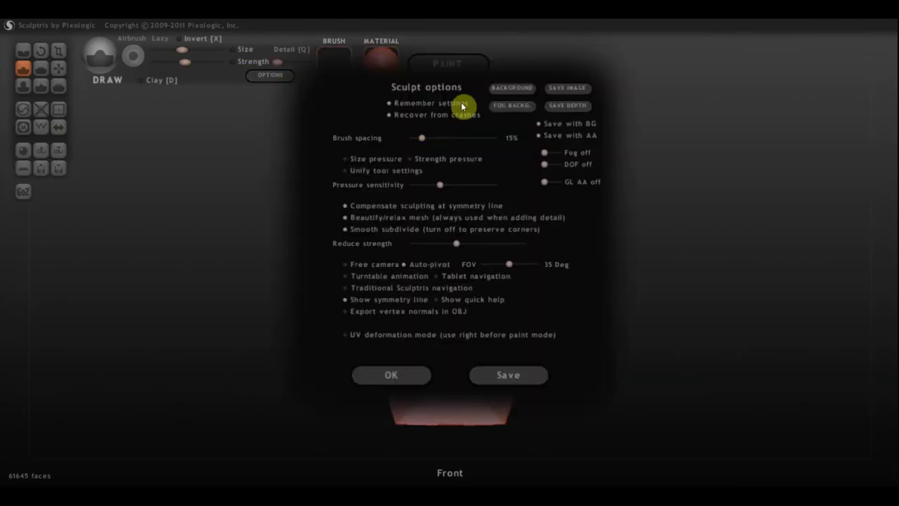
left_click(507, 88)
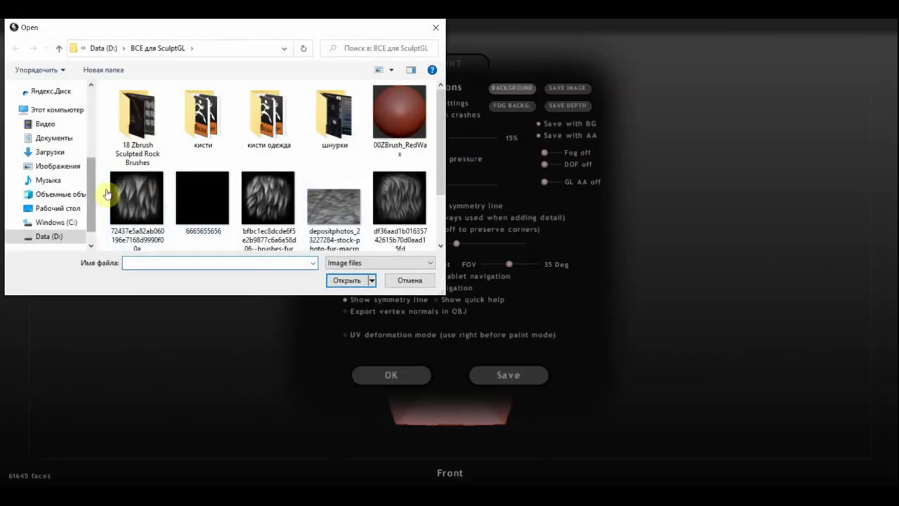
left_click(65, 208)
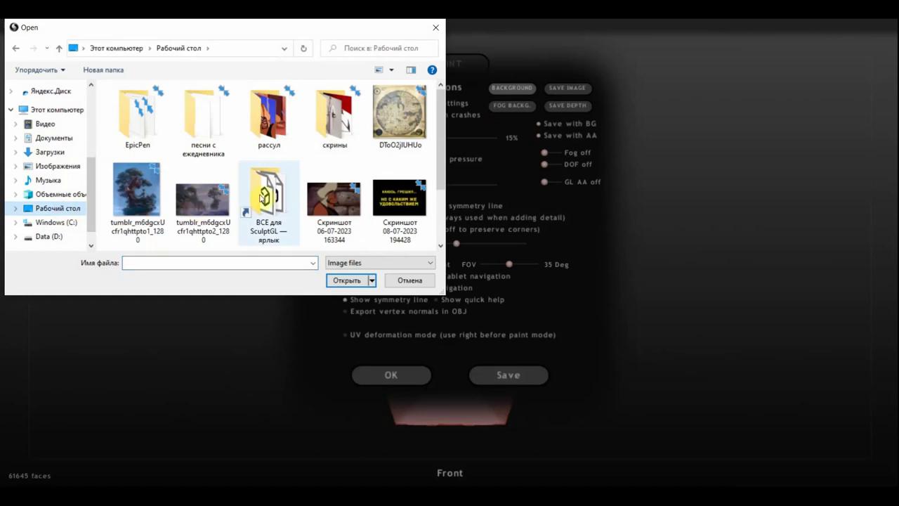
left_click(335, 204)
left_click(347, 280)
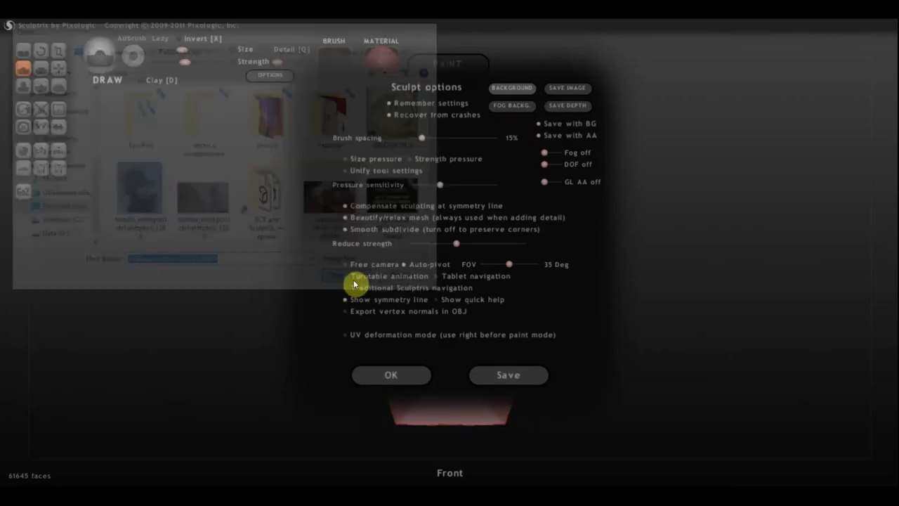
left_click(394, 374)
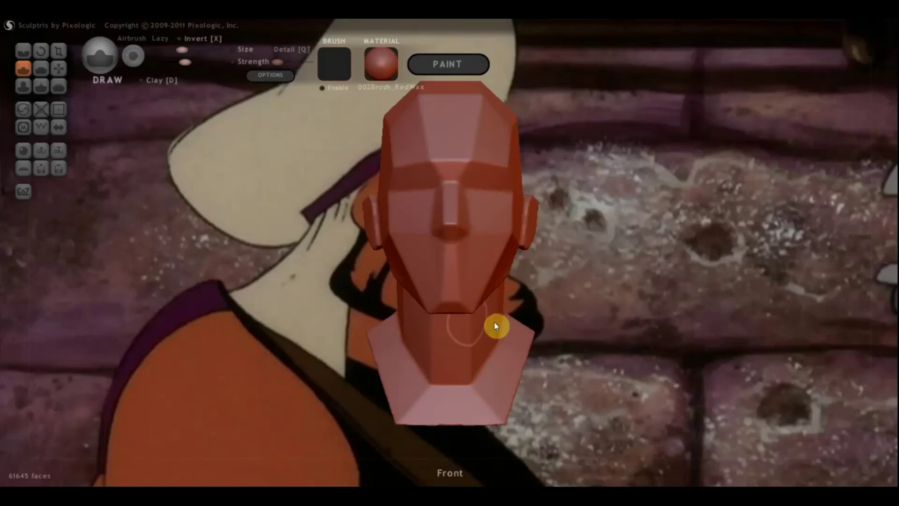
Line the head up in side profile over the cartoon's head, with the Grab brush active
left_click_drag(585, 330, 723, 338)
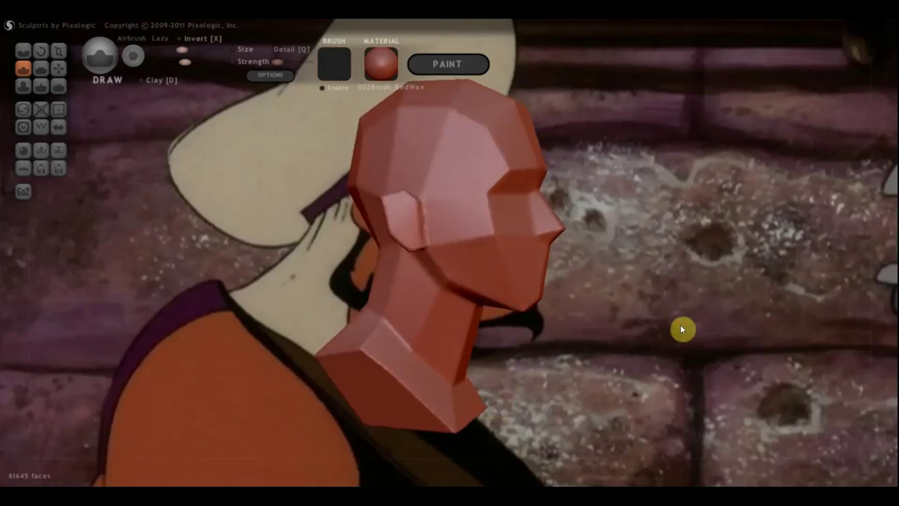
mouse_move(689, 304)
left_mouse_down("alt")
mouse_move(656, 344)
mouse_move(345, 371)
mouse_move(548, 370)
mouse_move(614, 354)
mouse_move(587, 309)
mouse_move(616, 327)
mouse_move(588, 321)
mouse_move(594, 287)
mouse_move(609, 335)
mouse_move(593, 287)
left_mouse_up("alt")
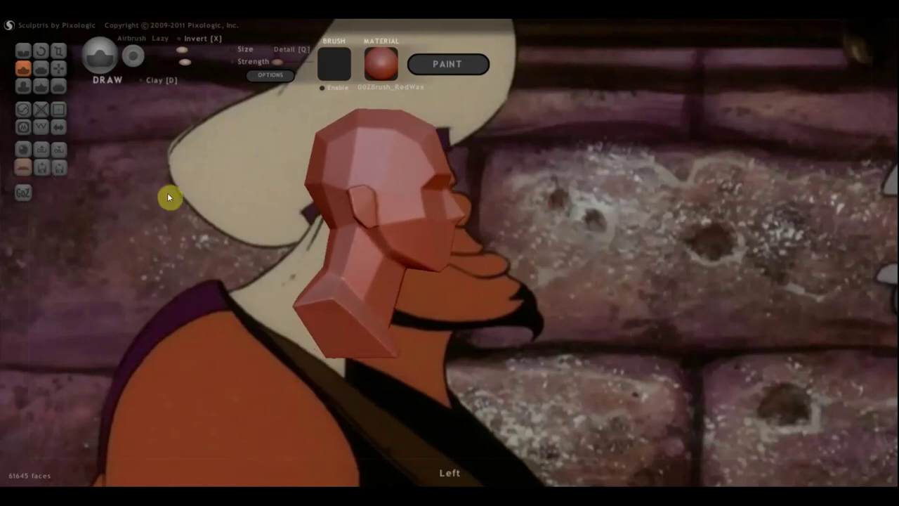
left_click(59, 68)
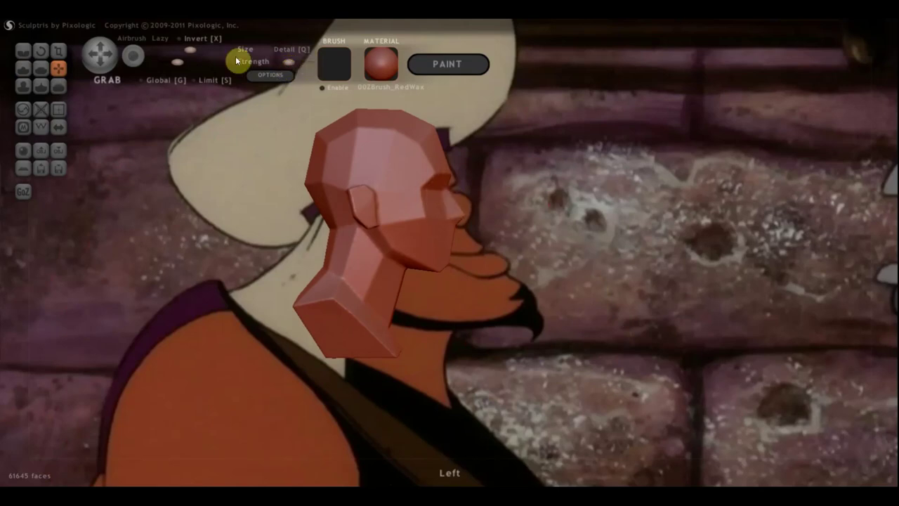
Enable mirrored symmetry, confirming both prompts
left_click(60, 130)
left_click(460, 288)
left_click(517, 289)
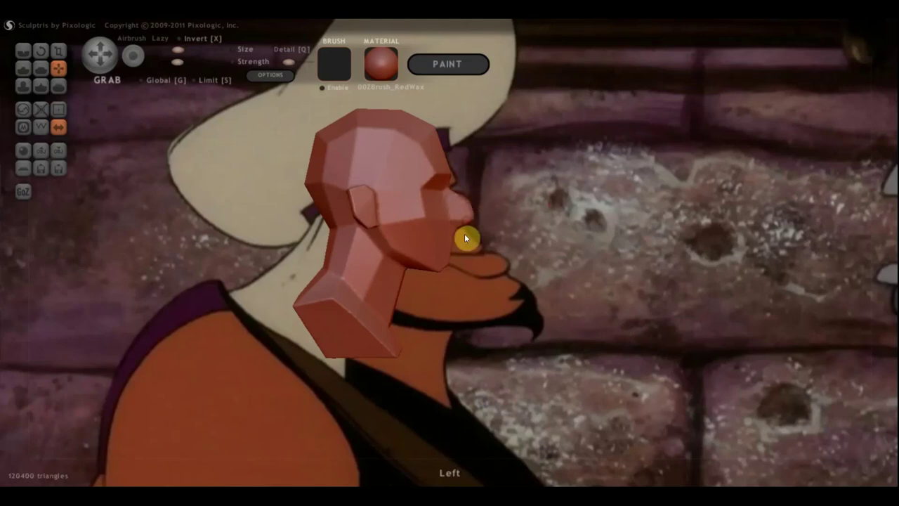
Resize the Grab brush and pull the jaw forward into a long jutting chin
left_click(195, 51)
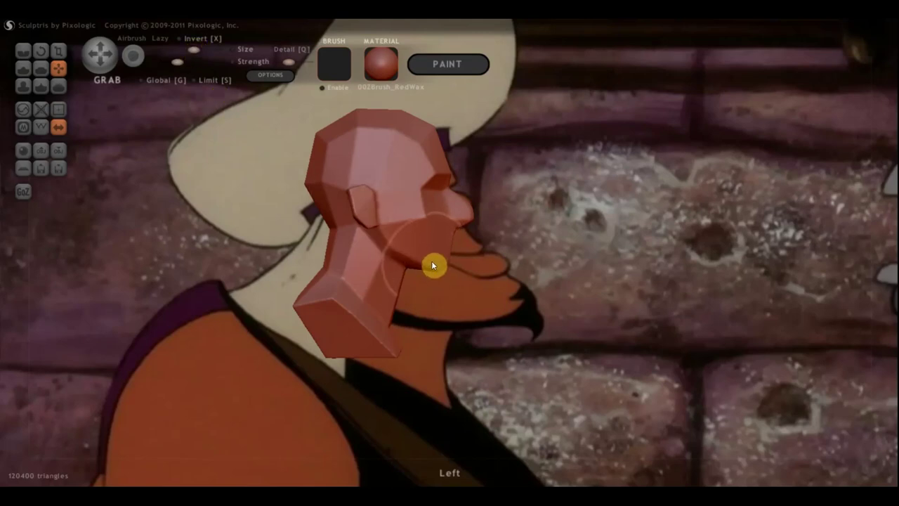
mouse_move(413, 280)
left_mouse_down()
mouse_move(413, 300)
mouse_move(399, 249)
mouse_move(383, 297)
mouse_move(381, 285)
mouse_move(450, 288)
mouse_move(460, 314)
mouse_move(475, 302)
mouse_move(470, 291)
mouse_move(522, 284)
mouse_move(483, 275)
mouse_move(492, 274)
left_mouse_up()
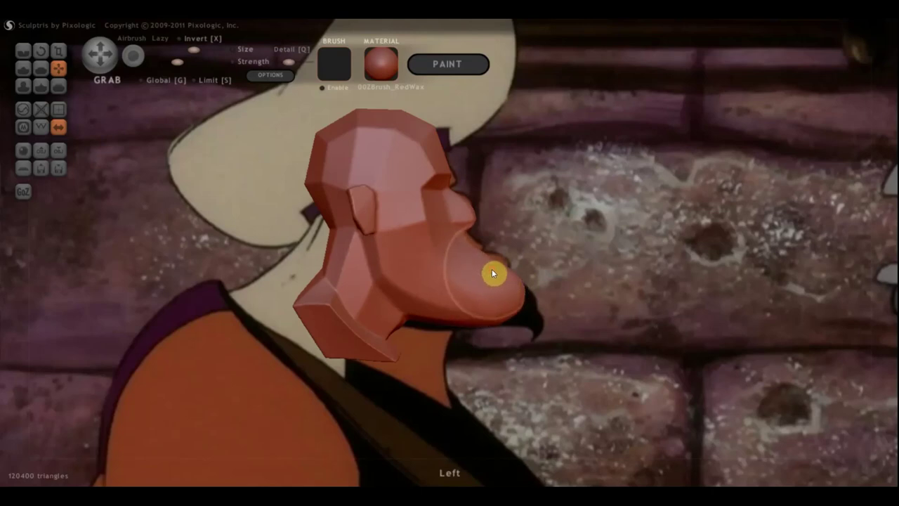
mouse_move(598, 287)
left_mouse_down()
mouse_move(552, 306)
mouse_move(466, 303)
left_mouse_up()
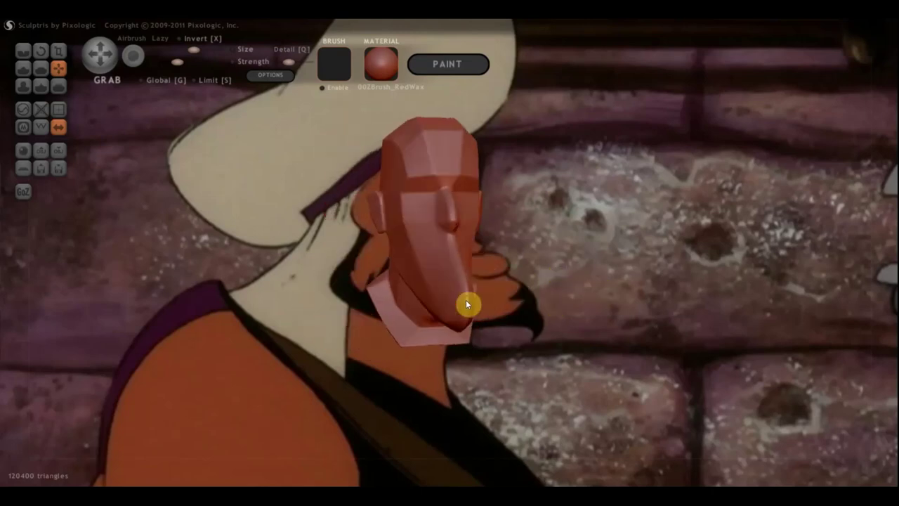
mouse_move(552, 323)
left_mouse_down("shift")
mouse_move(564, 324)
mouse_move(524, 317)
mouse_move(547, 328)
left_mouse_up("shift")
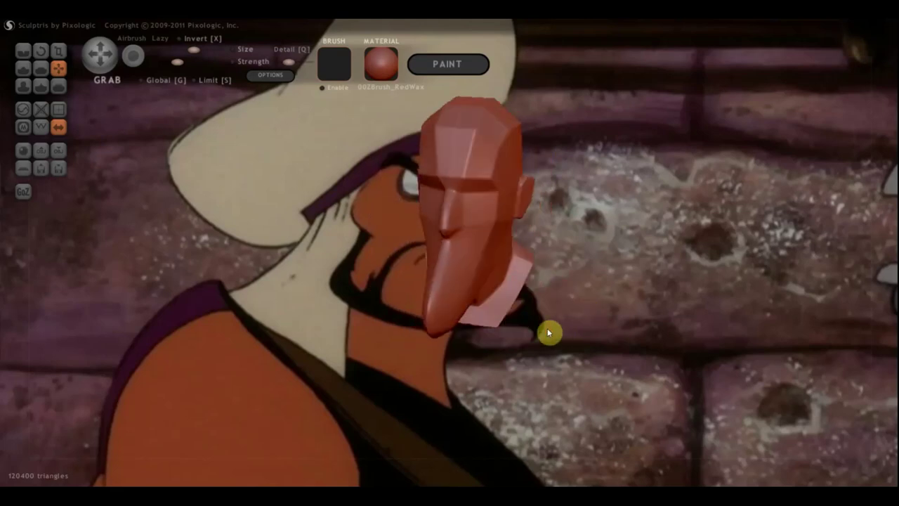
Use the Draw brush to round out the cheek and jaw and bulge the chin toward the neck
left_click(23, 69)
left_click_drag(601, 250, 570, 239)
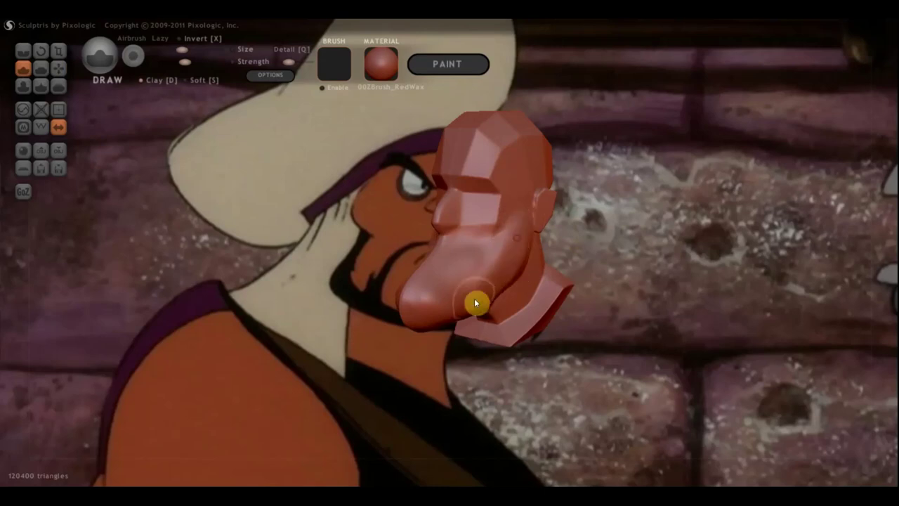
left_click_drag(470, 373, 416, 353)
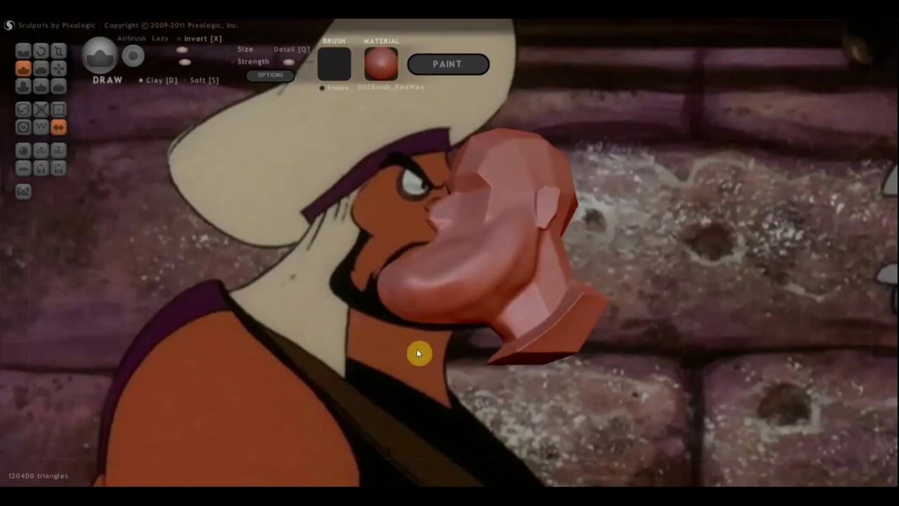
mouse_move(527, 265)
left_mouse_down()
mouse_move(474, 305)
mouse_move(415, 315)
mouse_move(495, 271)
mouse_move(516, 246)
left_mouse_up()
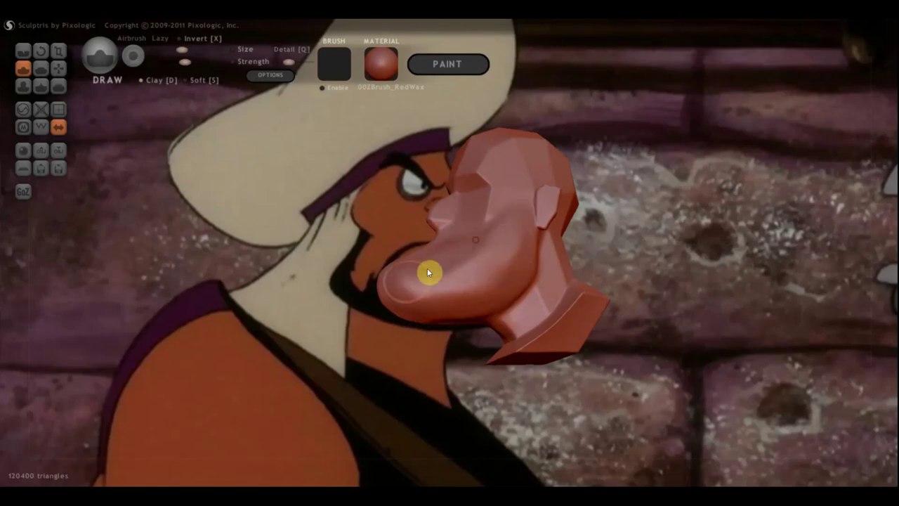
mouse_move(390, 285)
left_mouse_down()
mouse_move(419, 315)
mouse_move(486, 336)
left_mouse_up()
mouse_move(552, 295)
left_mouse_down()
mouse_move(560, 285)
mouse_move(704, 301)
left_mouse_up()
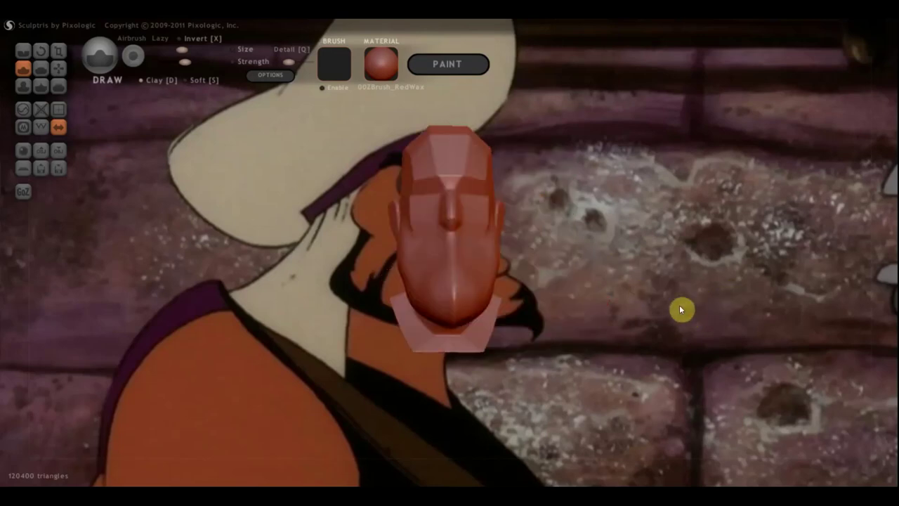
Drag the chin with the Grab brush to lengthen the lower face and widen the jowls
left_click(59, 68)
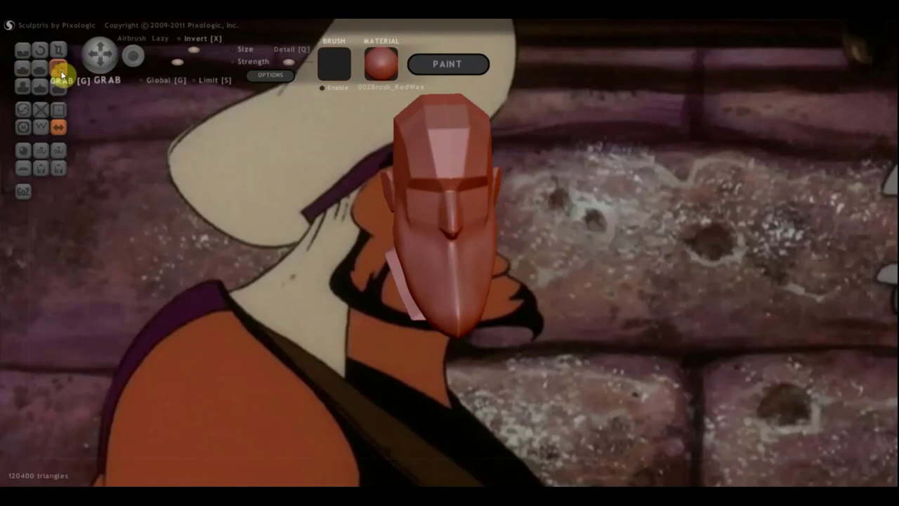
mouse_move(402, 248)
left_mouse_down()
mouse_move(412, 269)
mouse_move(368, 256)
mouse_move(397, 267)
mouse_move(417, 292)
mouse_move(390, 302)
mouse_move(417, 301)
mouse_move(462, 333)
mouse_move(550, 284)
mouse_move(654, 313)
mouse_move(661, 324)
mouse_move(631, 335)
mouse_move(685, 329)
mouse_move(668, 317)
left_mouse_up()
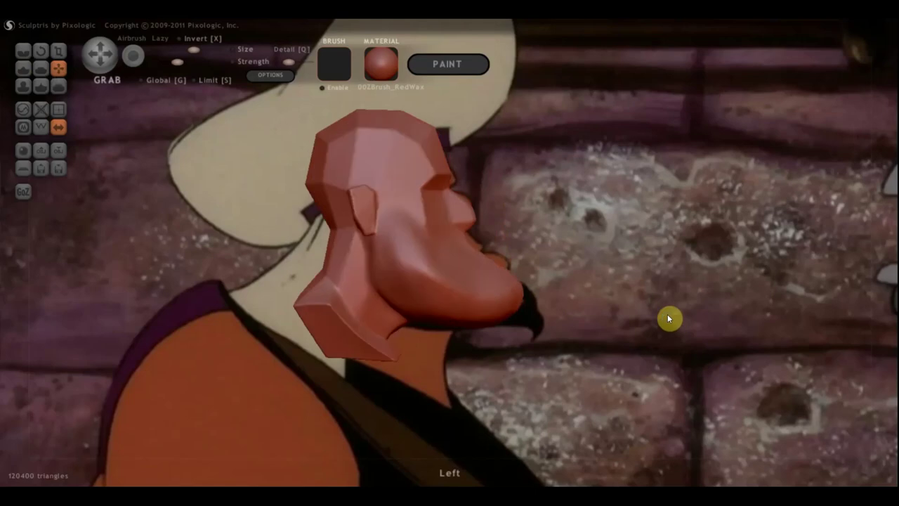
Flatten the top of the skull with the Flatten brush, redoing one stroke after an undo
left_click(45, 75)
left_click_drag(520, 203, 576, 185)
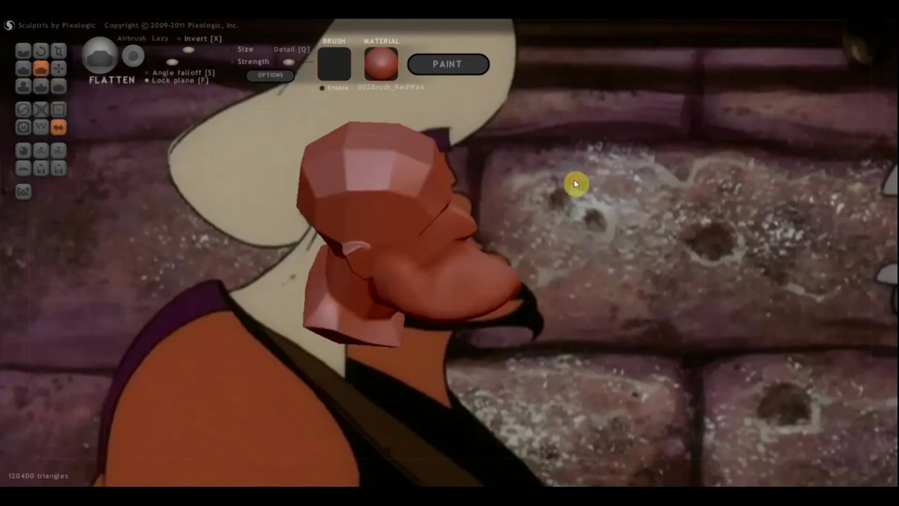
scroll(421, 179, "up", 2)
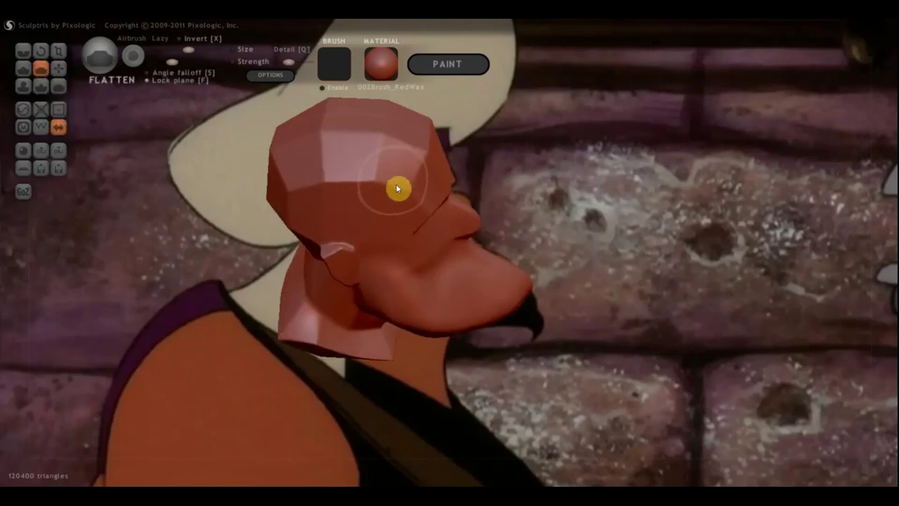
left_click_drag(401, 189, 320, 184)
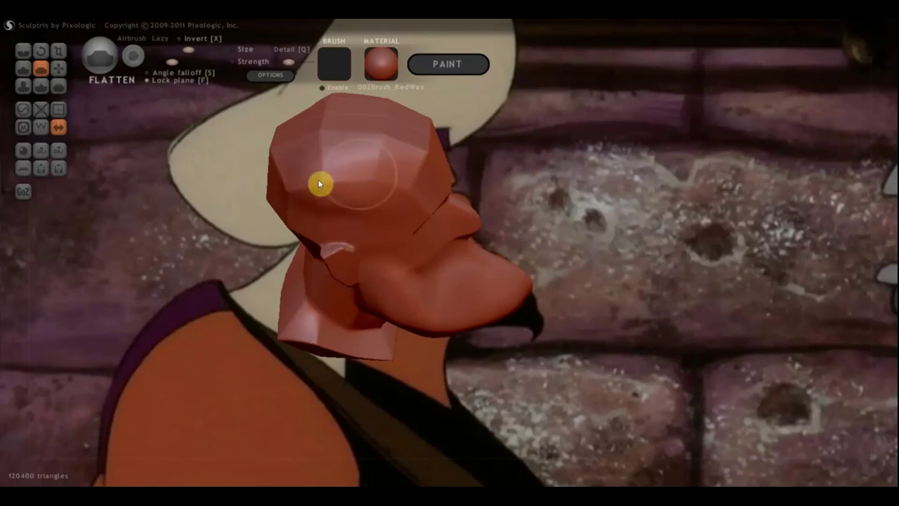
key("ctrl+z")
key("ctrl+z")
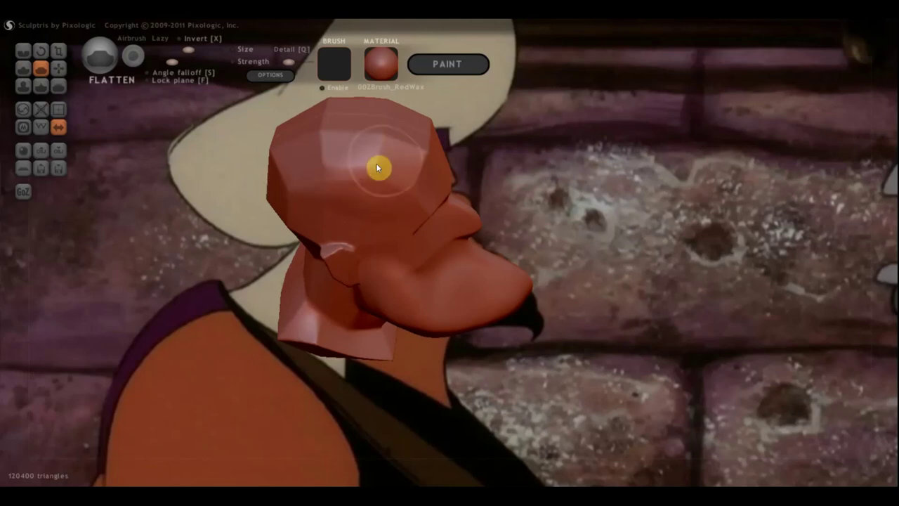
mouse_move(330, 153)
left_mouse_down()
mouse_move(373, 173)
mouse_move(412, 161)
mouse_move(427, 171)
left_mouse_up()
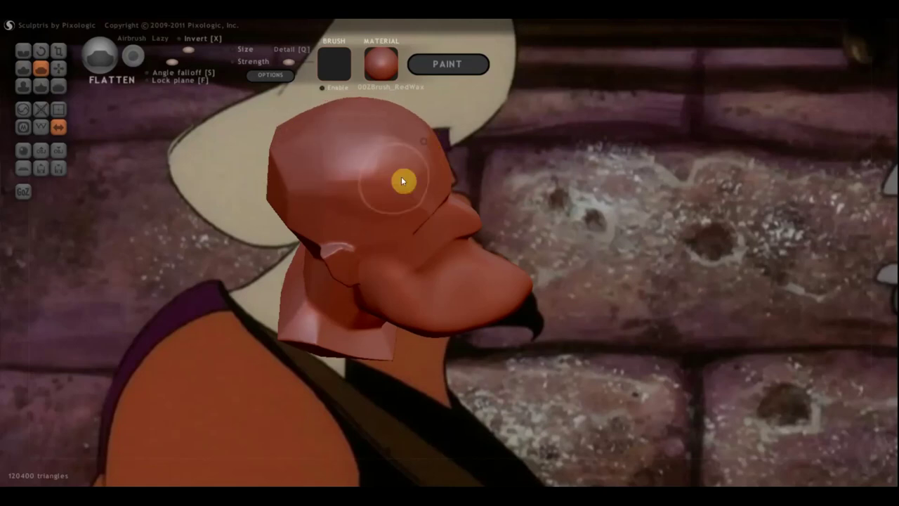
Zoom in on the side profile and flatten the face front below the brow
mouse_move(224, 227)
left_mouse_down()
mouse_move(345, 191)
mouse_move(318, 250)
mouse_move(331, 243)
mouse_move(331, 355)
mouse_move(343, 355)
mouse_move(340, 377)
mouse_move(383, 400)
left_mouse_up()
mouse_move(562, 364)
left_mouse_down()
mouse_move(341, 331)
mouse_move(401, 340)
mouse_move(412, 354)
left_mouse_up()
scroll(411, 353, "up", 5)
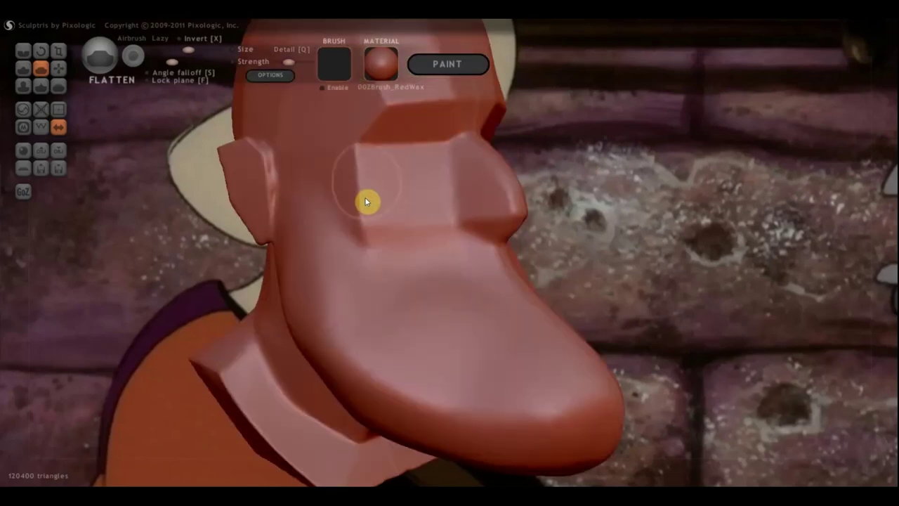
left_click_drag(359, 189, 377, 235)
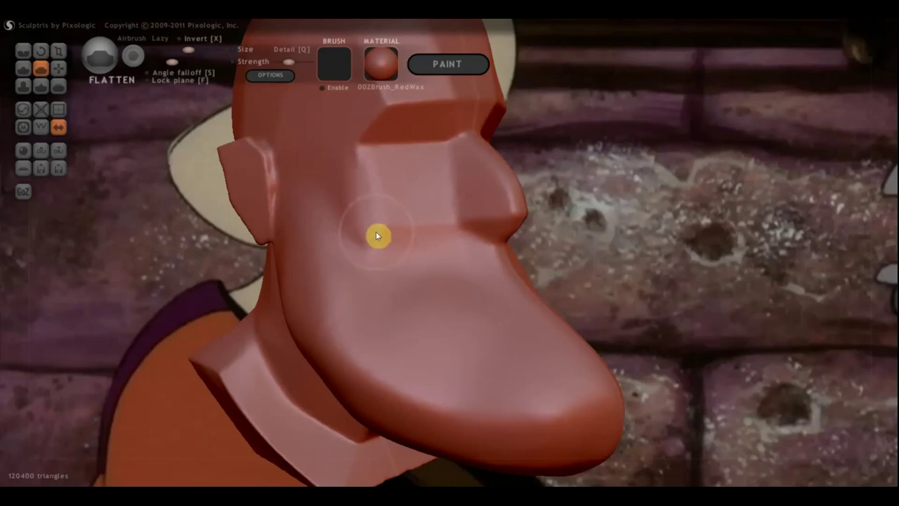
left_click(22, 69)
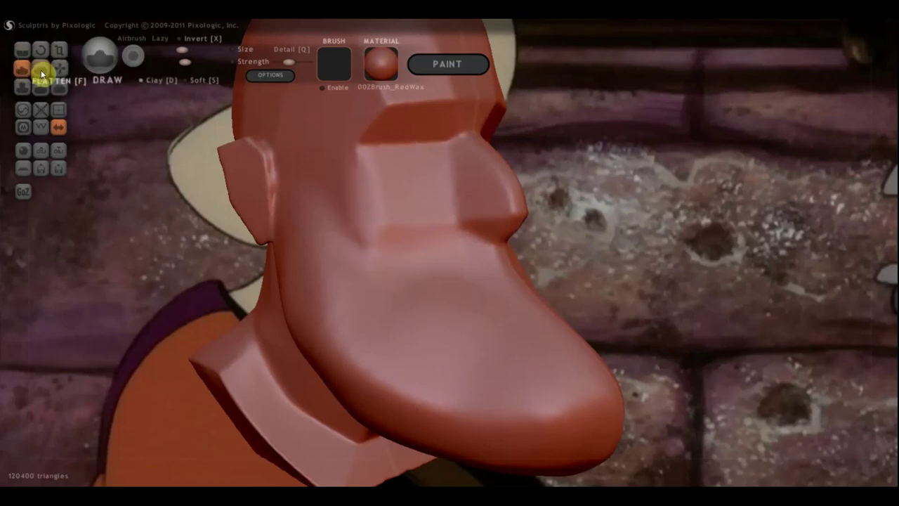
mouse_move(621, 275)
left_mouse_down()
mouse_move(558, 300)
mouse_move(588, 276)
mouse_move(682, 264)
mouse_move(622, 265)
mouse_move(686, 263)
mouse_move(660, 267)
left_mouse_up()
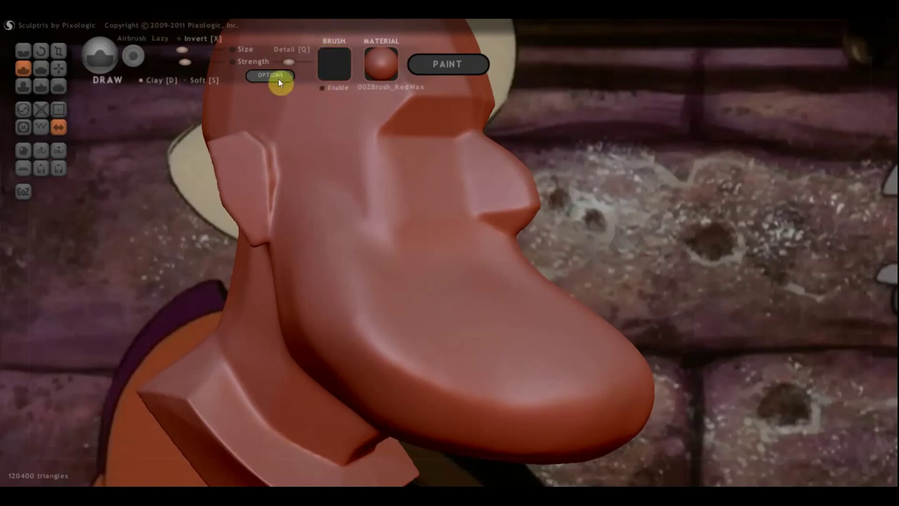
left_click(272, 75)
left_click(515, 89)
left_click(333, 201)
scroll(336, 210, "down", 1)
left_click(166, 205)
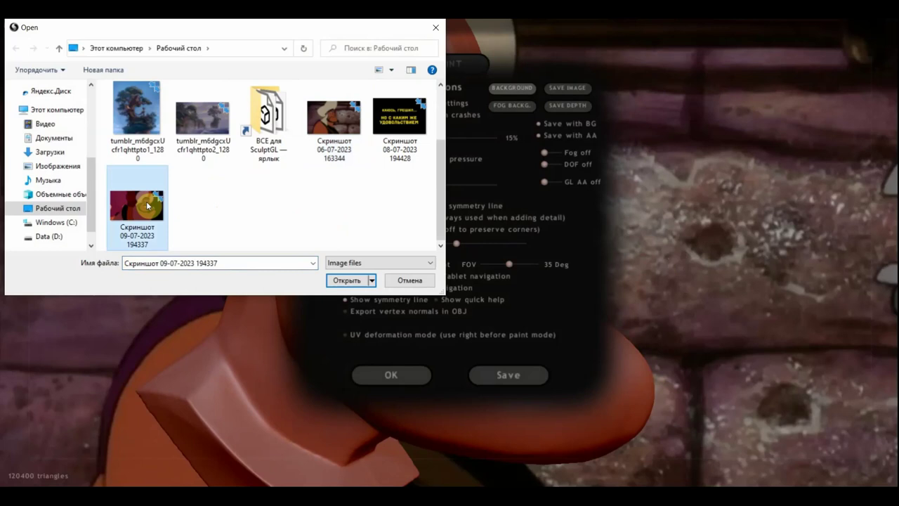
left_click(347, 279)
Build up the nose down to a rounded, protruding tip in three-quarter view
left_click(419, 373)
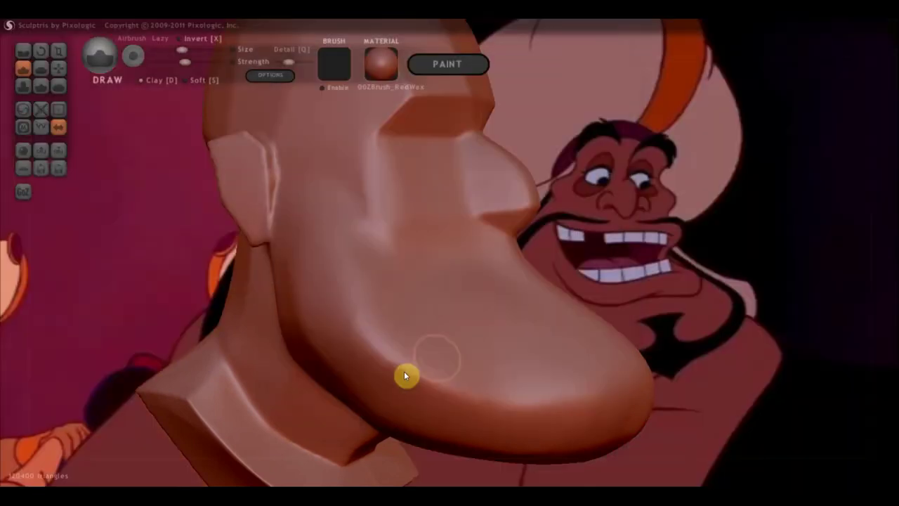
left_click_drag(714, 316, 602, 321)
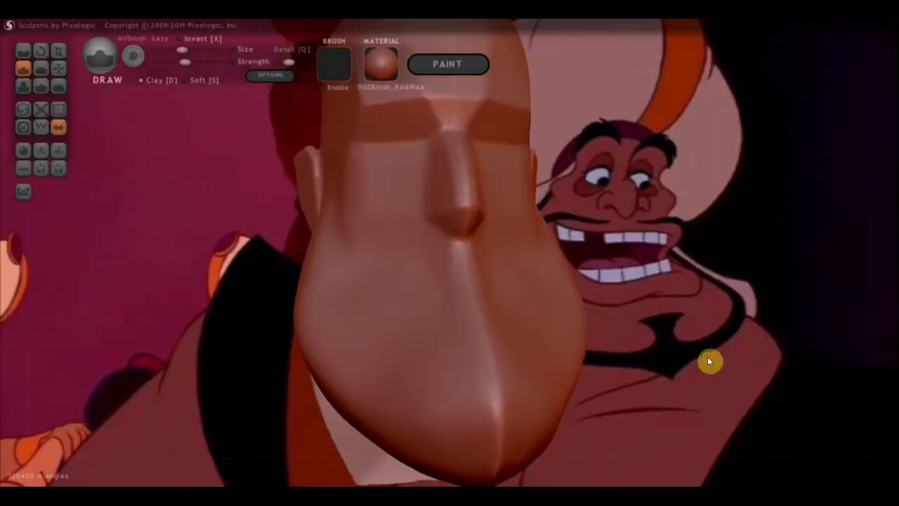
left_click_drag(735, 345, 563, 379)
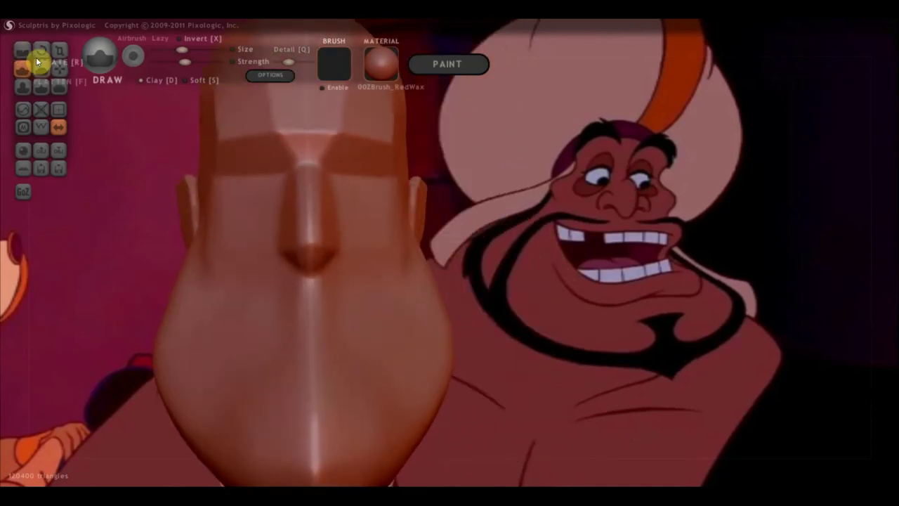
left_click_drag(202, 120, 134, 163)
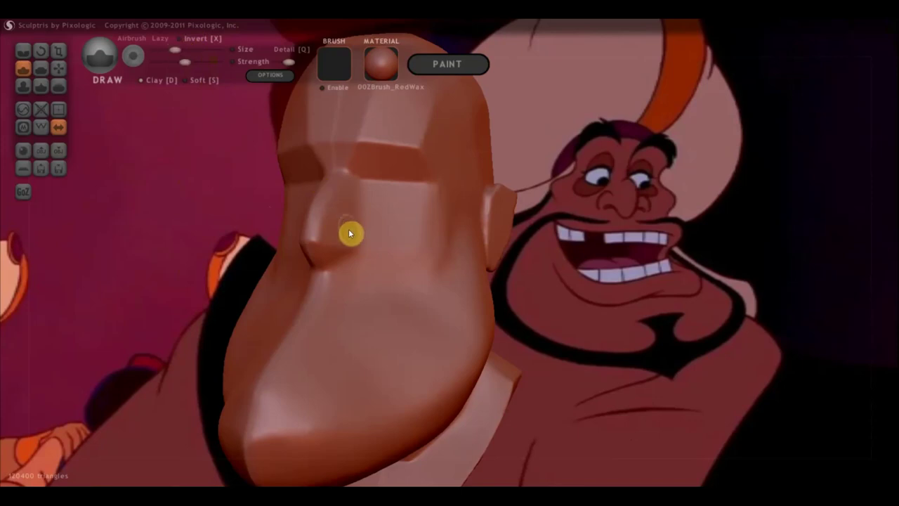
left_click_drag(351, 211, 321, 257)
mouse_move(331, 218)
left_mouse_down()
mouse_move(333, 237)
mouse_move(317, 244)
left_mouse_up()
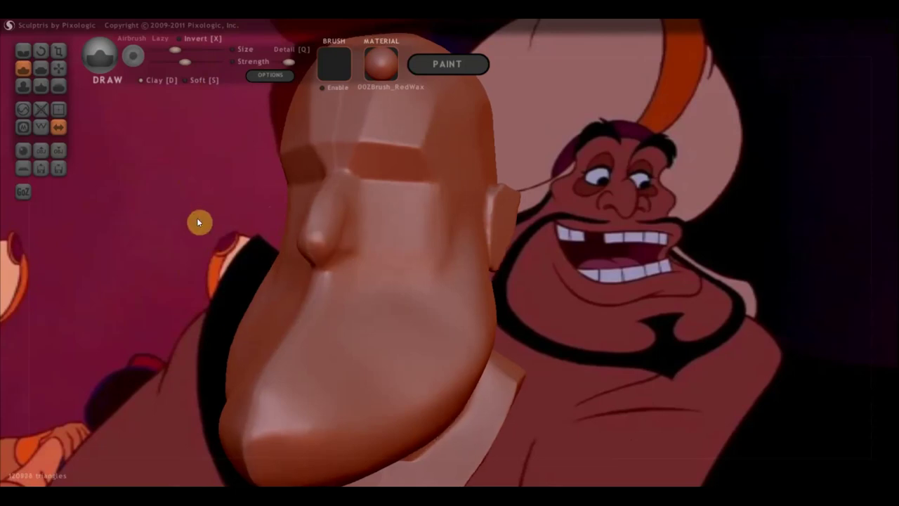
Smooth and build up the nostril area beside the nose
left_click_drag(199, 221, 135, 224)
left_click_drag(256, 225, 298, 223)
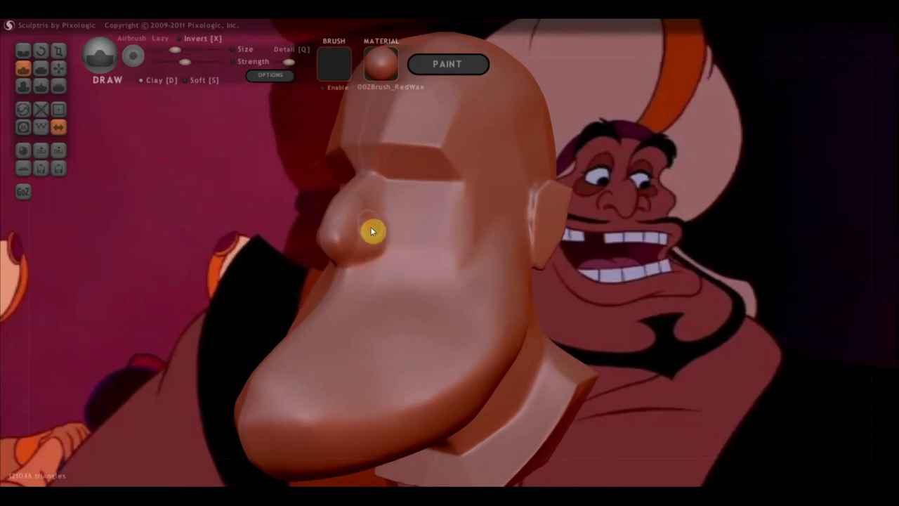
mouse_move(377, 247)
left_mouse_down()
mouse_move(345, 247)
mouse_move(376, 231)
mouse_move(343, 243)
mouse_move(377, 265)
left_mouse_up()
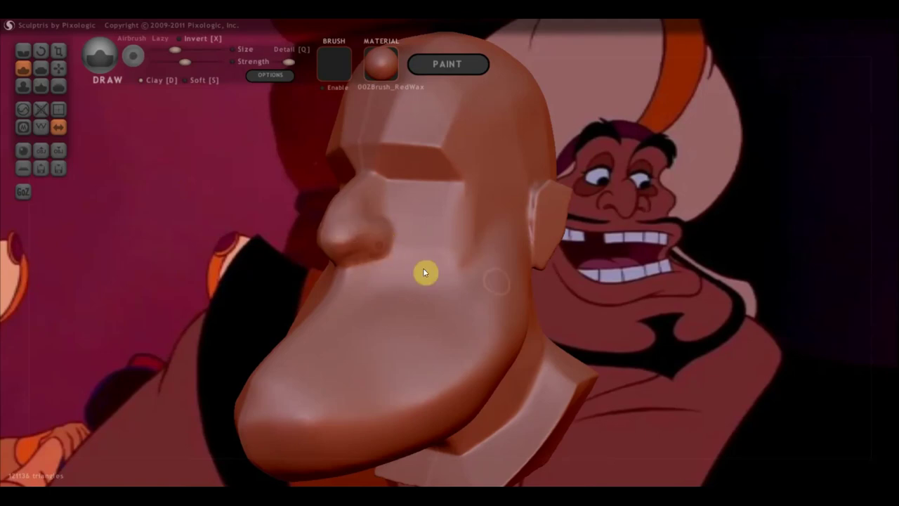
left_click_drag(601, 323, 693, 325)
scroll(680, 313, "up", 3)
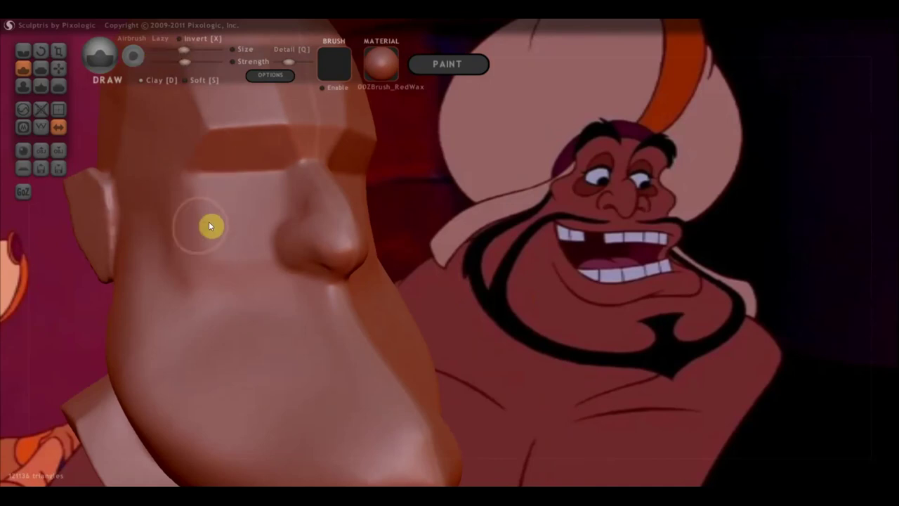
Raise rounded cheek bulges below the eye and shape the crease beside the nostril
mouse_move(142, 184)
left_mouse_down()
mouse_move(167, 232)
mouse_move(147, 217)
mouse_move(172, 200)
mouse_move(157, 205)
mouse_move(217, 252)
mouse_move(161, 193)
left_mouse_up()
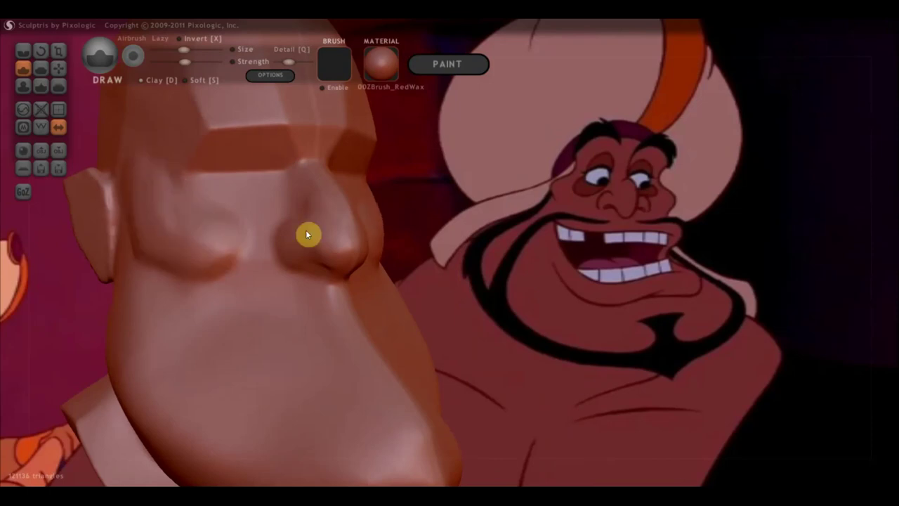
right_click_drag(307, 235, 530, 238)
mouse_move(144, 181)
left_mouse_down()
mouse_move(179, 241)
mouse_move(133, 167)
mouse_move(158, 258)
mouse_move(151, 210)
mouse_move(171, 176)
mouse_move(203, 228)
mouse_move(150, 196)
mouse_move(145, 147)
mouse_move(117, 185)
mouse_move(171, 267)
left_mouse_up()
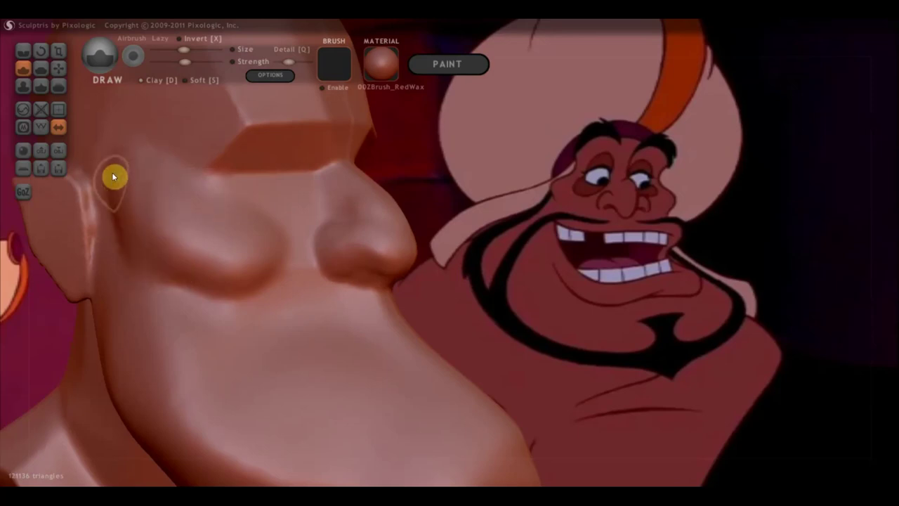
left_click_drag(112, 176, 239, 307)
left_click_drag(273, 281, 369, 321)
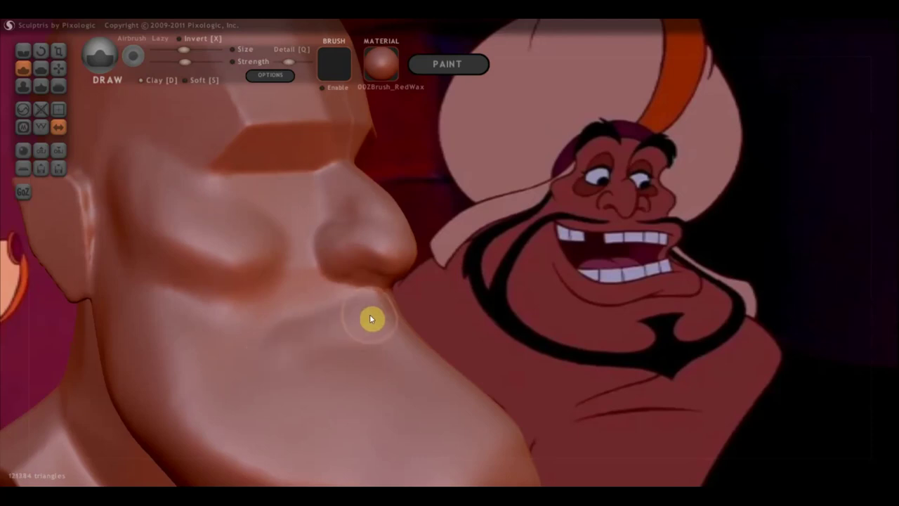
Sculpt the upper and lower lips, refining the lower lip from several angles
mouse_move(422, 320)
left_mouse_down()
mouse_move(373, 334)
mouse_move(404, 325)
mouse_move(384, 333)
mouse_move(274, 324)
mouse_move(241, 337)
mouse_move(290, 325)
mouse_move(320, 331)
mouse_move(317, 321)
mouse_move(281, 327)
mouse_move(273, 315)
mouse_move(287, 307)
mouse_move(323, 315)
mouse_move(233, 337)
mouse_move(309, 339)
mouse_move(246, 347)
left_mouse_up()
right_click_drag(245, 347, 505, 317)
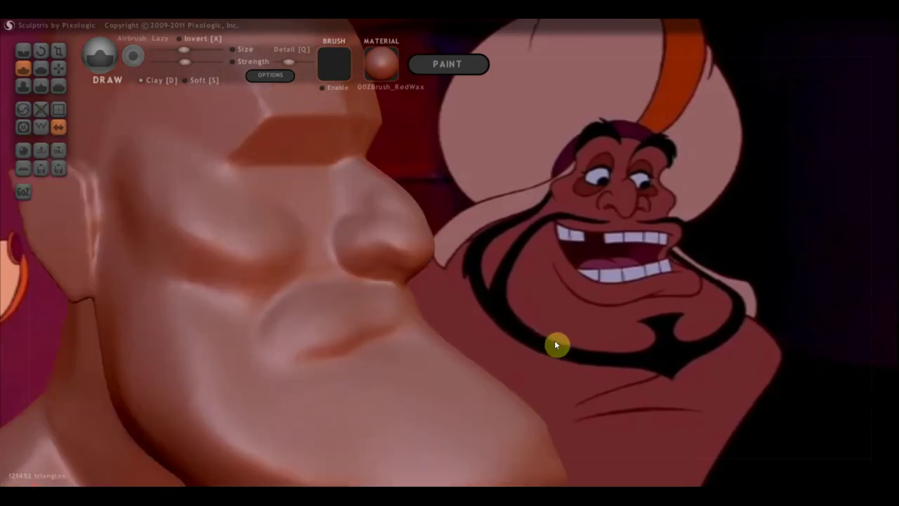
scroll(555, 344, "down", 2)
mouse_move(554, 344)
right_mouse_down()
mouse_move(519, 291)
mouse_move(511, 307)
mouse_move(490, 310)
right_mouse_up()
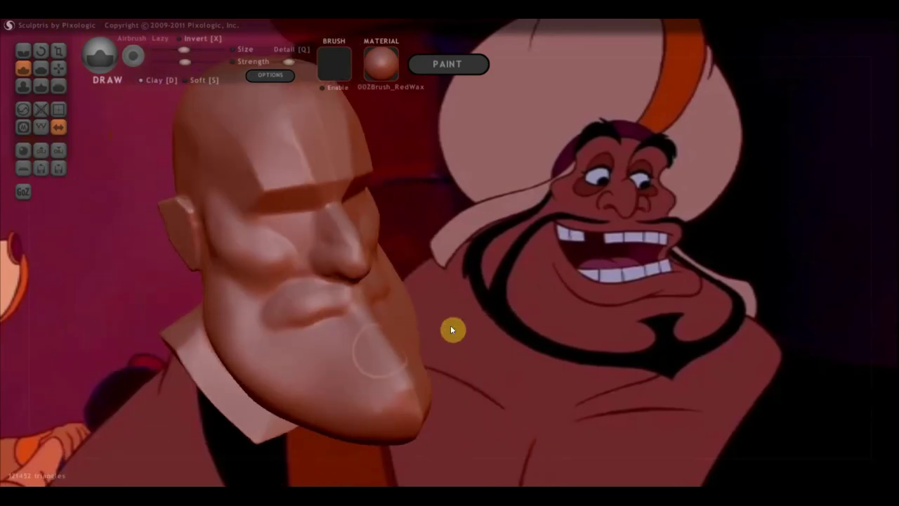
mouse_move(321, 356)
left_mouse_down()
mouse_move(328, 330)
mouse_move(361, 331)
mouse_move(330, 344)
mouse_move(357, 330)
mouse_move(318, 337)
mouse_move(347, 340)
left_mouse_up()
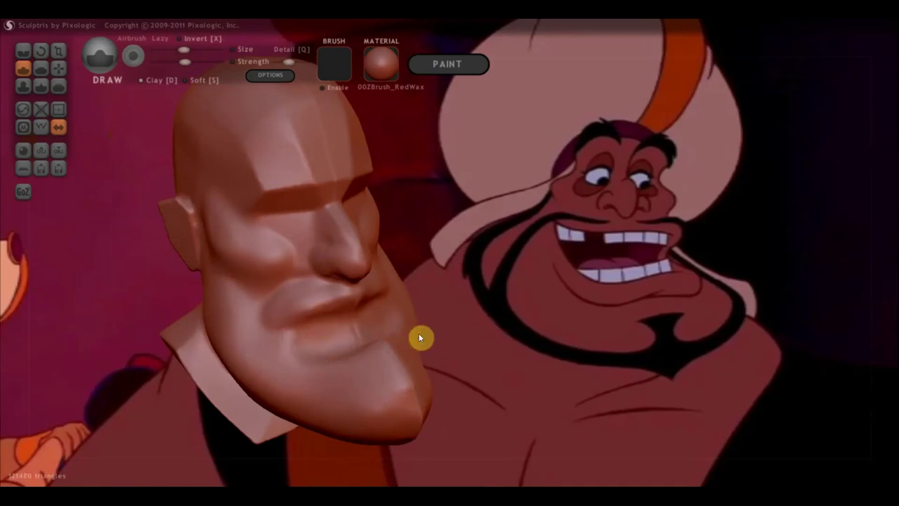
left_click_drag(419, 338, 450, 295)
mouse_move(323, 316)
left_mouse_down()
mouse_move(313, 309)
mouse_move(297, 317)
mouse_move(335, 314)
mouse_move(305, 311)
left_mouse_up()
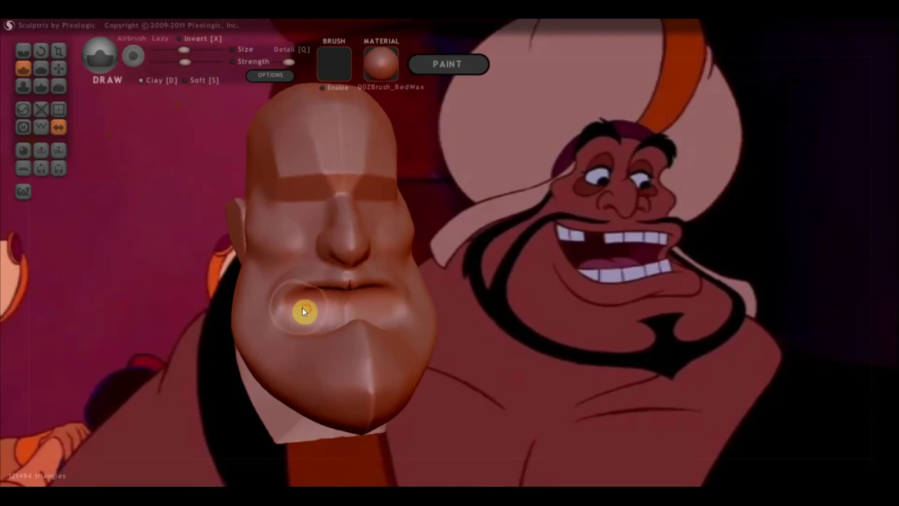
left_click_drag(403, 312, 438, 311, "alt")
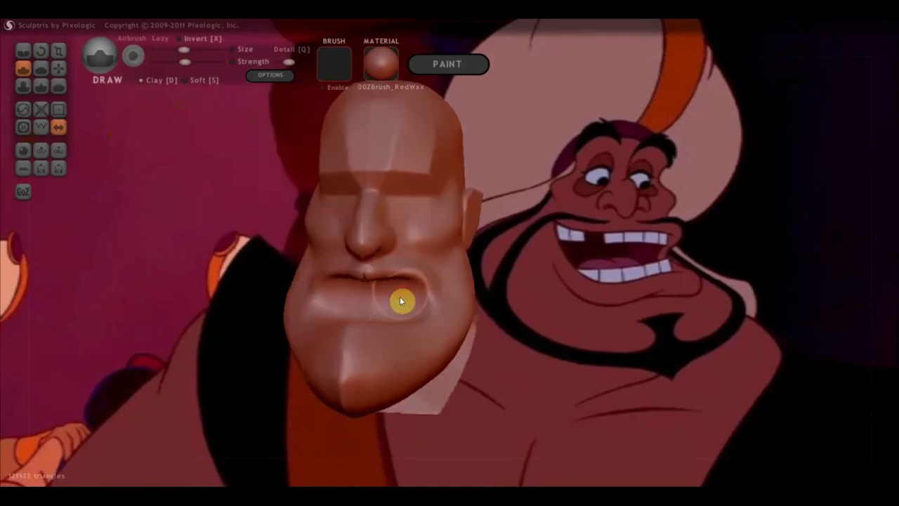
Push a recess below the upper lip, smooth it away, then toggle the brush's Clay setting
right_click_drag(445, 306, 578, 359)
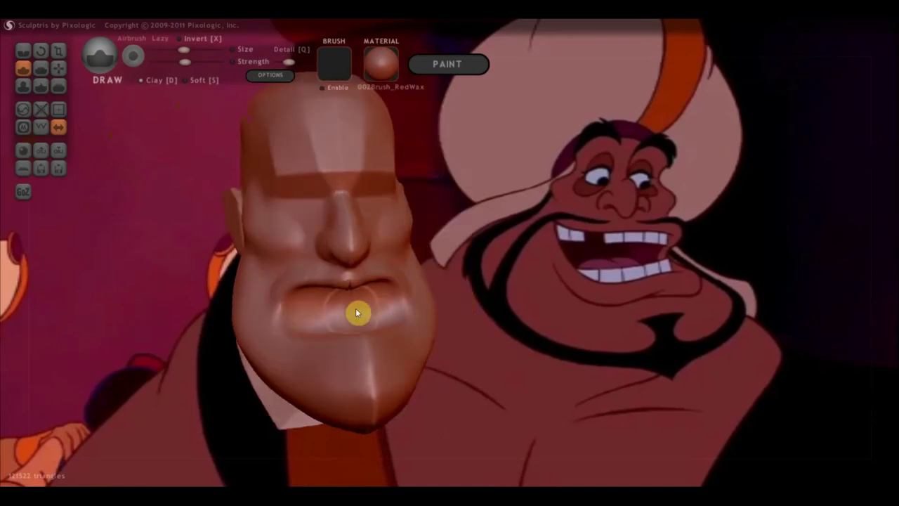
right_click_drag(305, 313, 504, 316)
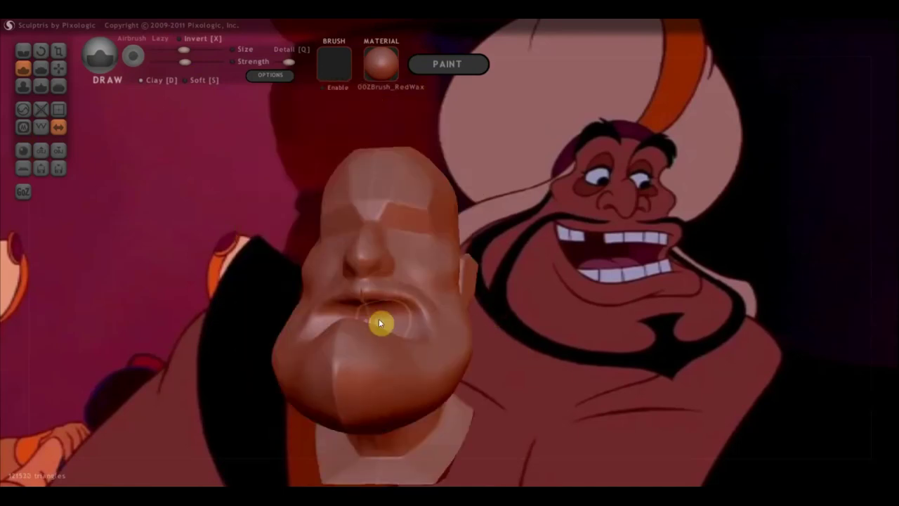
mouse_move(371, 320)
left_mouse_down()
mouse_move(394, 332)
mouse_move(371, 319)
left_mouse_up()
right_click_drag(527, 366, 593, 361)
mouse_move(471, 345)
right_mouse_down()
mouse_move(488, 325)
mouse_move(524, 336)
right_mouse_up()
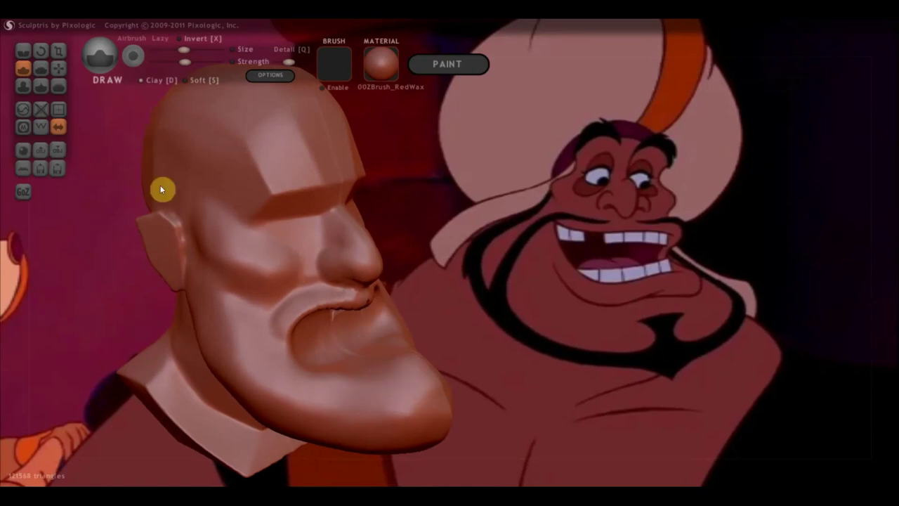
left_click(146, 79)
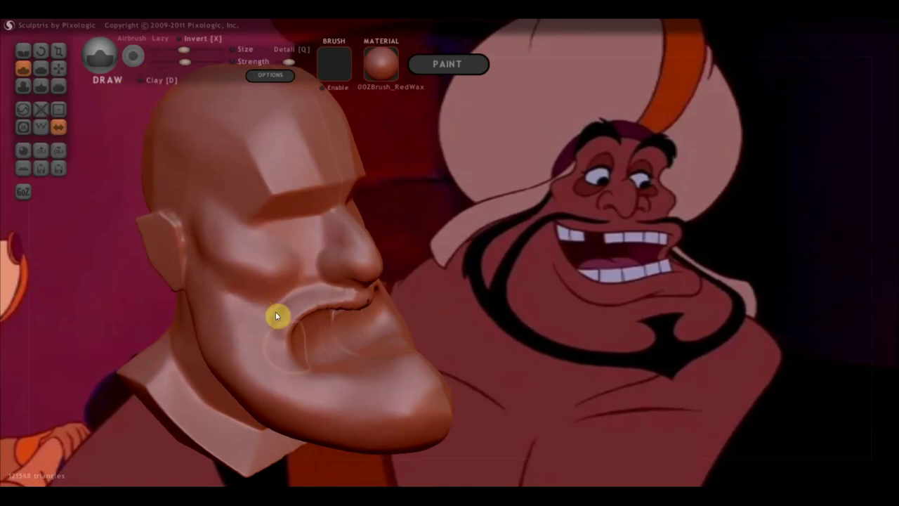
With a slightly smaller brush, carve the mouth deeper, groove the lower lip, and crease the mouth corner
left_click_drag(184, 50, 181, 49)
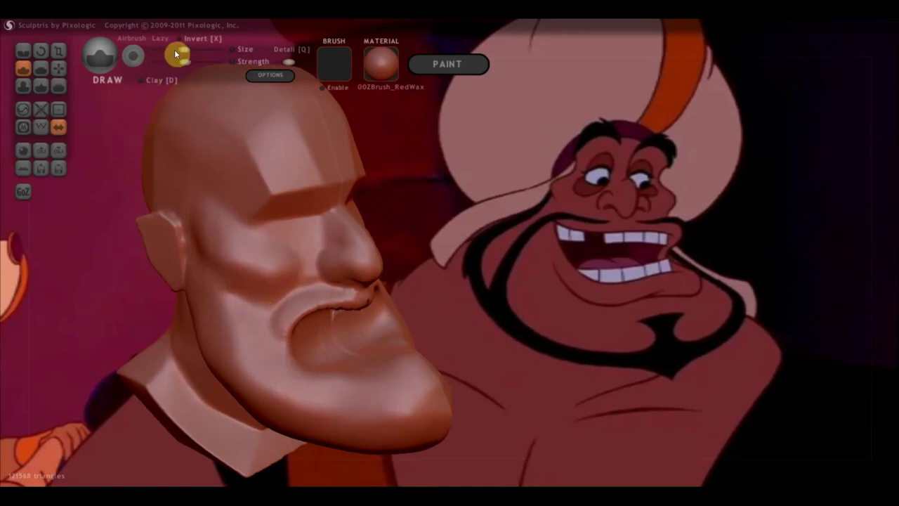
left_click_drag(287, 340, 305, 368)
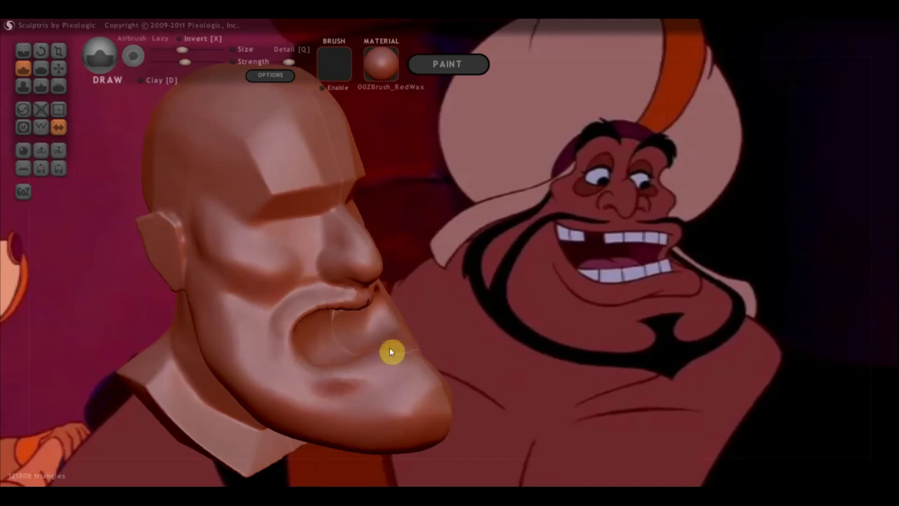
left_click_drag(390, 348, 327, 371)
left_click_drag(390, 343, 338, 369)
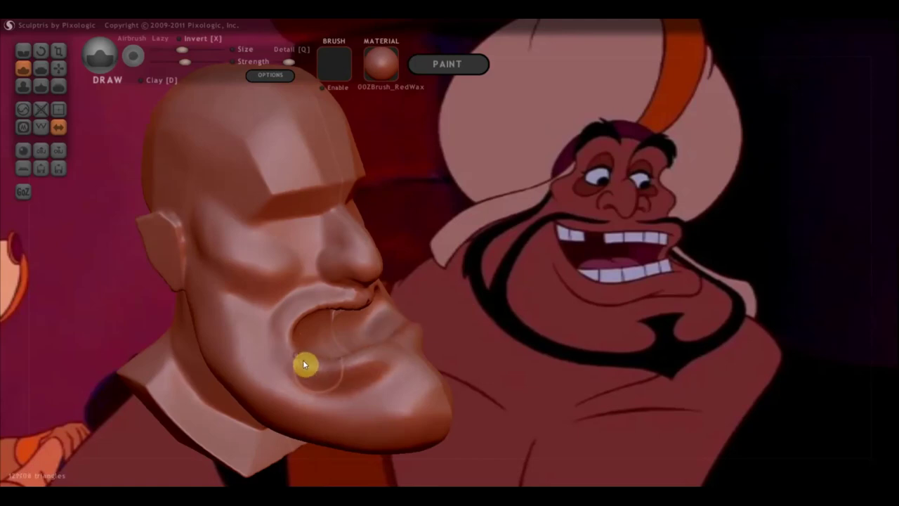
mouse_move(304, 360)
right_mouse_down()
mouse_move(435, 352)
mouse_move(432, 365)
right_mouse_up()
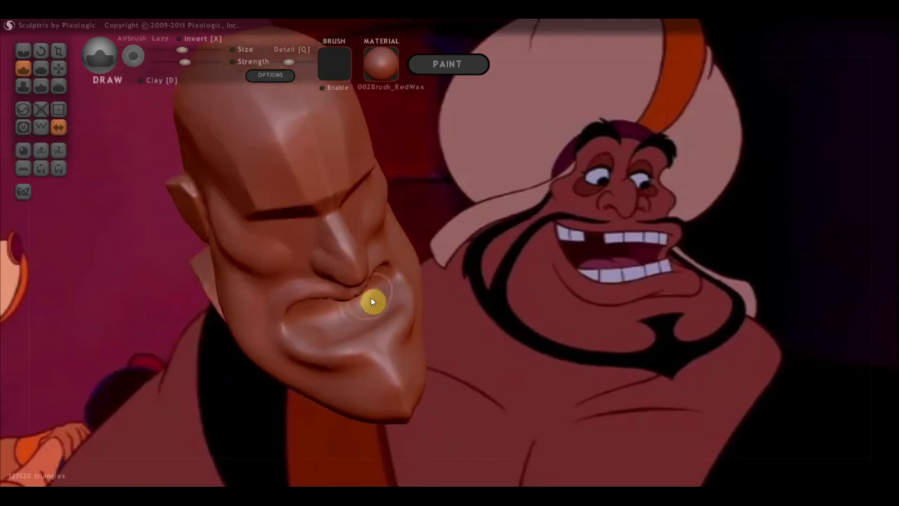
left_click_drag(377, 296, 383, 297)
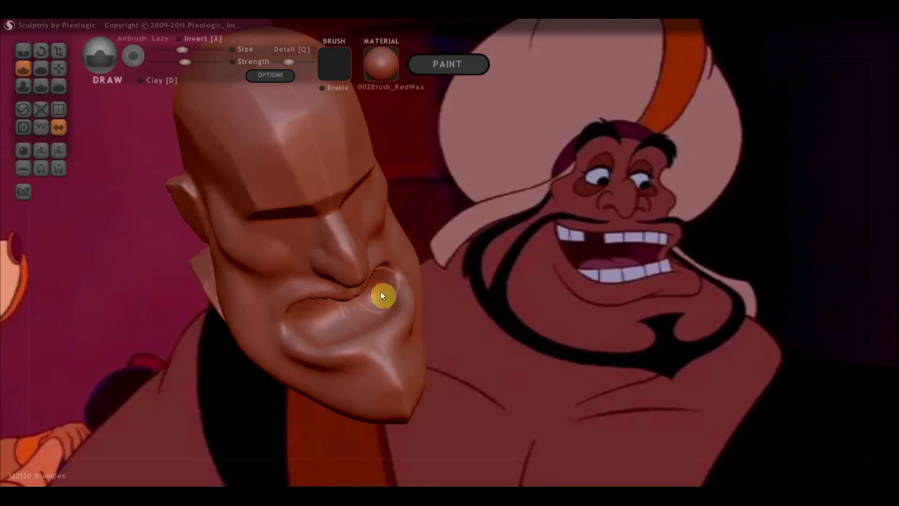
Reshape the lower lip and chin from a frontal angle
mouse_move(387, 306)
right_mouse_down()
mouse_move(475, 278)
mouse_move(522, 283)
right_mouse_up()
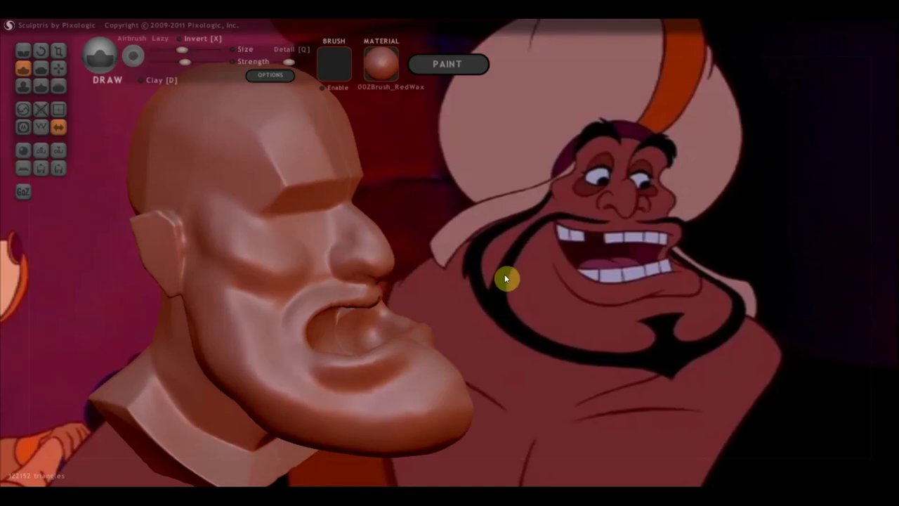
mouse_move(517, 271)
right_mouse_down()
mouse_move(473, 261)
mouse_move(404, 345)
right_mouse_up()
mouse_move(404, 345)
left_mouse_down()
mouse_move(387, 339)
mouse_move(361, 356)
mouse_move(412, 379)
mouse_move(368, 379)
mouse_move(433, 380)
mouse_move(381, 401)
mouse_move(404, 403)
left_mouse_up()
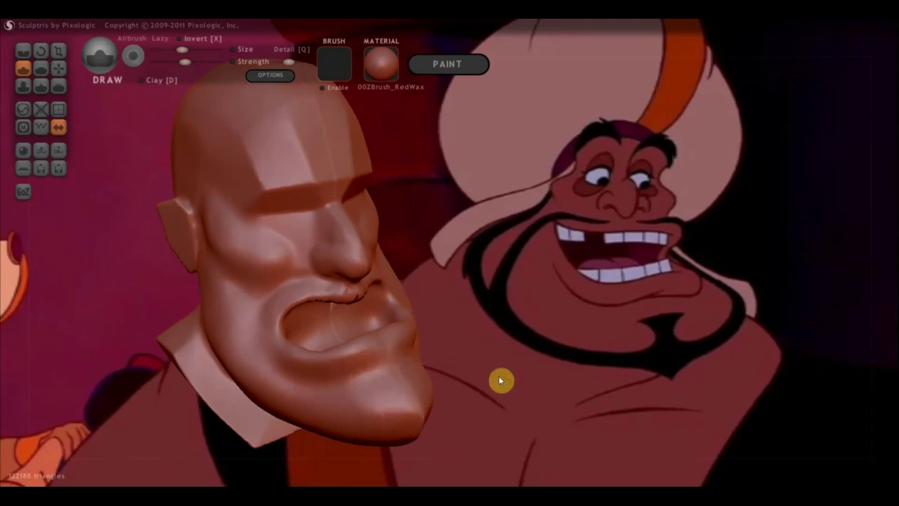
mouse_move(524, 395)
left_mouse_down()
mouse_move(510, 361)
mouse_move(492, 356)
left_mouse_up()
Re-enable Clay and raise a ridge along the jaw and cheek
left_click(143, 80)
mouse_move(403, 204)
left_mouse_down()
mouse_move(505, 288)
mouse_move(391, 278)
mouse_move(522, 263)
left_mouse_up()
mouse_move(427, 318)
left_mouse_down()
mouse_move(486, 255)
mouse_move(431, 318)
mouse_move(469, 251)
mouse_move(461, 244)
mouse_move(464, 267)
mouse_move(479, 269)
left_mouse_up()
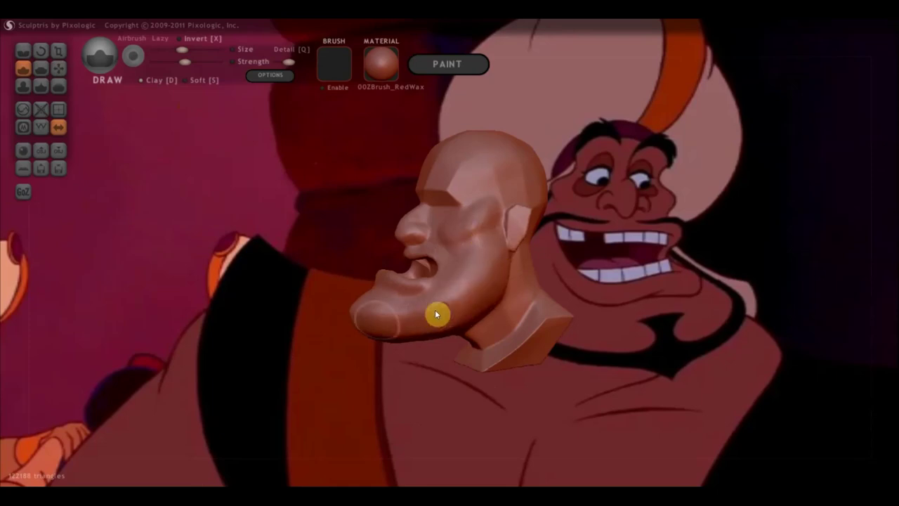
mouse_move(261, 330)
left_mouse_down()
mouse_move(361, 357)
mouse_move(359, 329)
left_mouse_up()
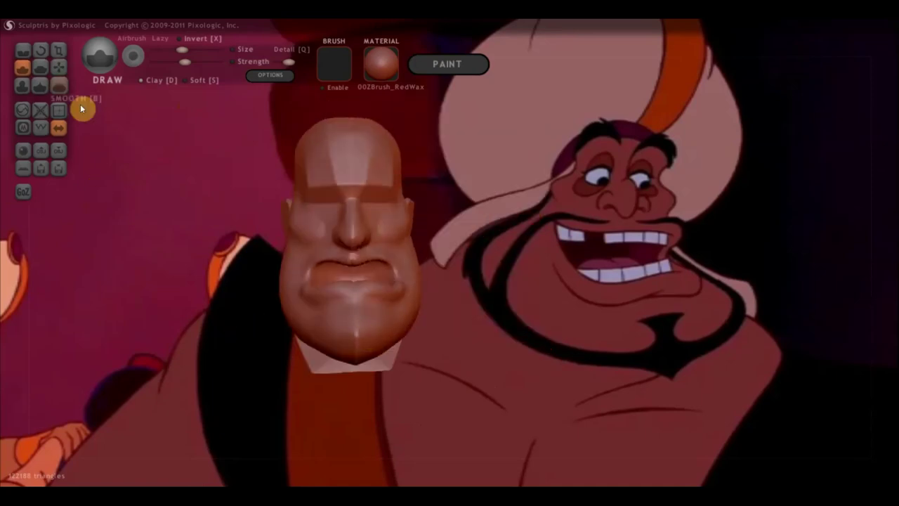
With the Grab brush, pull the lower cheeks outward to widen the jaw
left_click(58, 68)
mouse_move(419, 273)
left_mouse_down()
mouse_move(435, 271)
mouse_move(501, 305)
mouse_move(558, 293)
mouse_move(454, 333)
mouse_move(490, 345)
left_mouse_up()
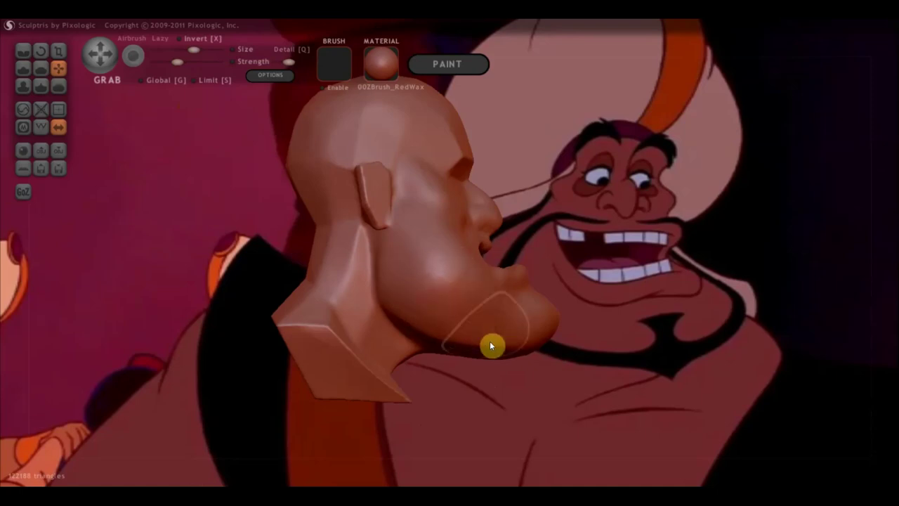
mouse_move(606, 342)
left_mouse_down()
mouse_move(565, 374)
mouse_move(543, 330)
mouse_move(506, 330)
left_mouse_up()
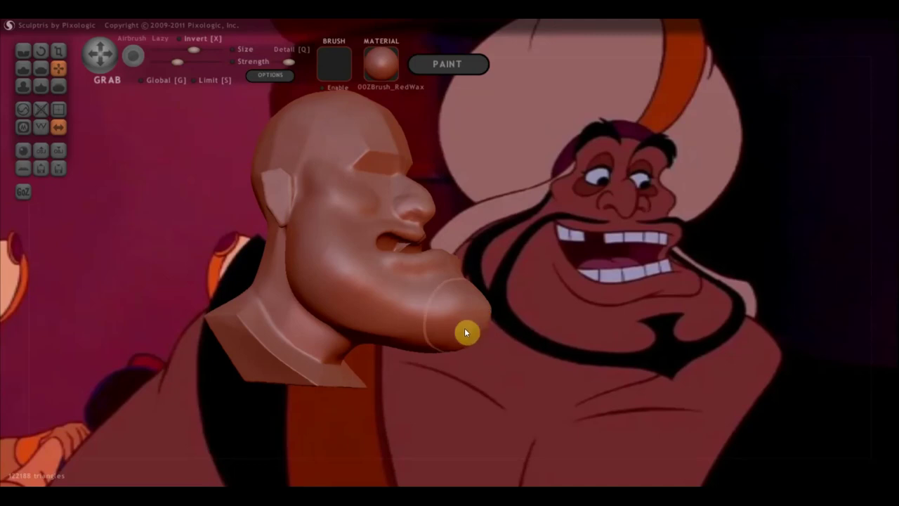
mouse_move(408, 373)
left_mouse_down()
mouse_move(512, 422)
mouse_move(404, 413)
mouse_move(572, 388)
mouse_move(522, 312)
left_mouse_up()
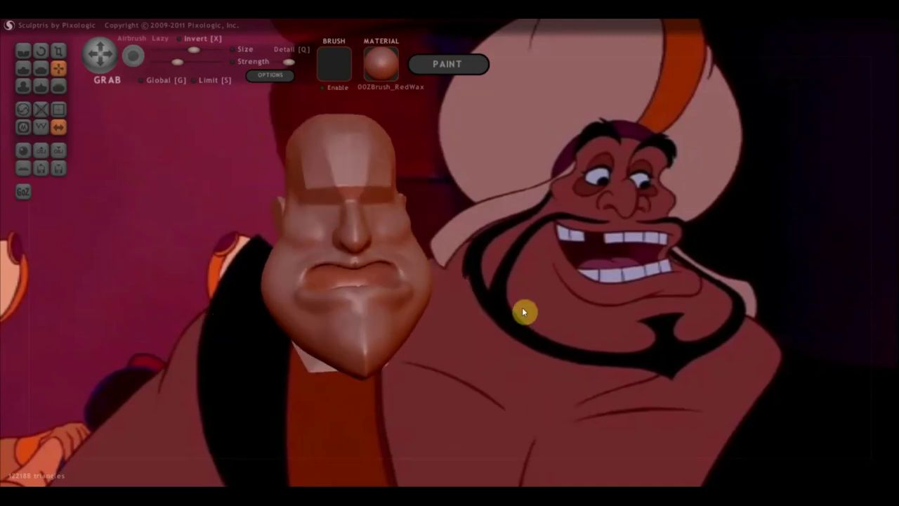
mouse_move(491, 252)
left_mouse_down("shift")
mouse_move(523, 255)
mouse_move(526, 283)
mouse_move(569, 343)
left_mouse_up("shift")
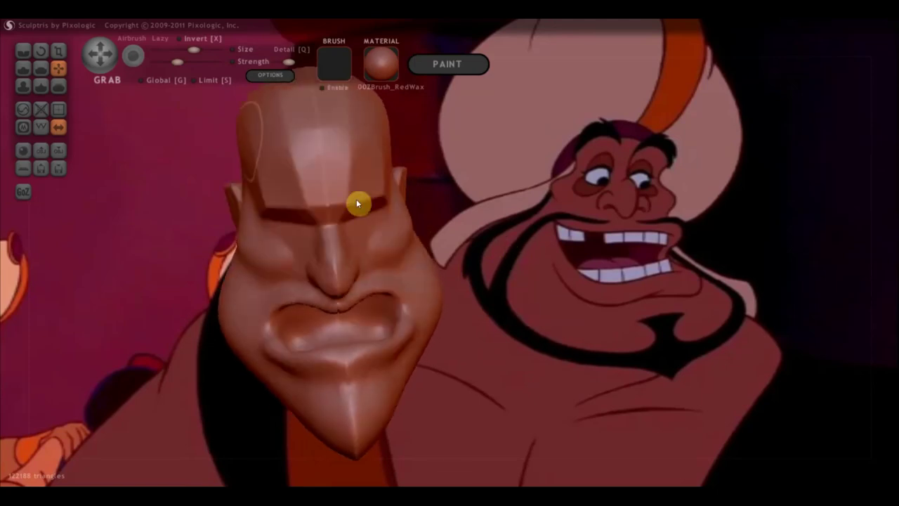
Push in the side of the mouth, then use a smaller brush to lift the mouth corner
left_click_drag(192, 50, 185, 50)
mouse_move(291, 313)
left_mouse_down()
mouse_move(305, 318)
mouse_move(305, 303)
mouse_move(285, 319)
left_mouse_up()
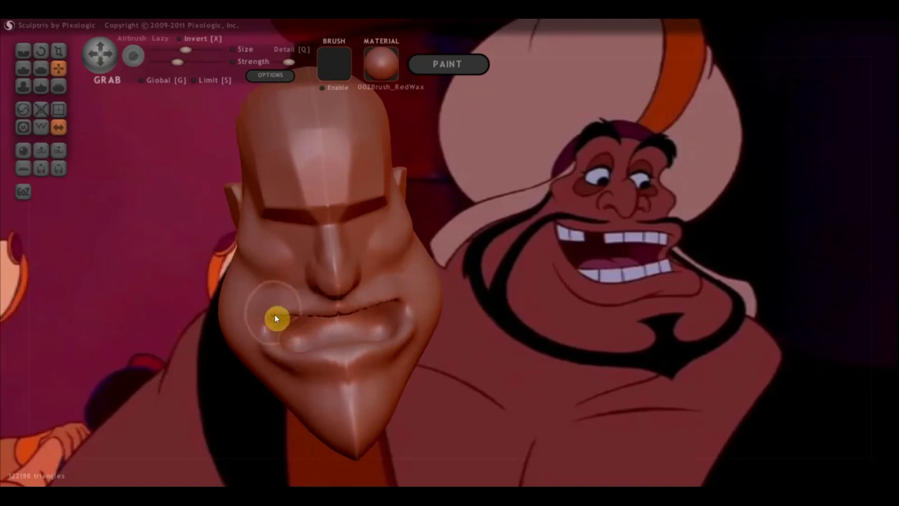
mouse_move(516, 329)
left_mouse_down()
mouse_move(415, 307)
mouse_move(406, 280)
left_mouse_up()
left_click(174, 53)
left_click_drag(407, 283, 409, 277)
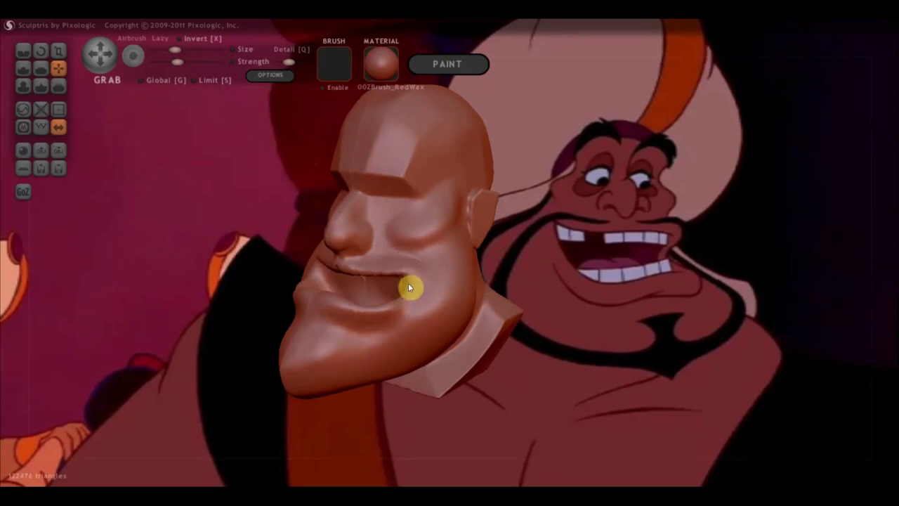
left_click_drag(409, 281, 424, 282)
Enlarge the brush and orbit the head to check the mouth from several angles
mouse_move(536, 310)
left_mouse_down()
mouse_move(570, 282)
mouse_move(696, 278)
left_mouse_up()
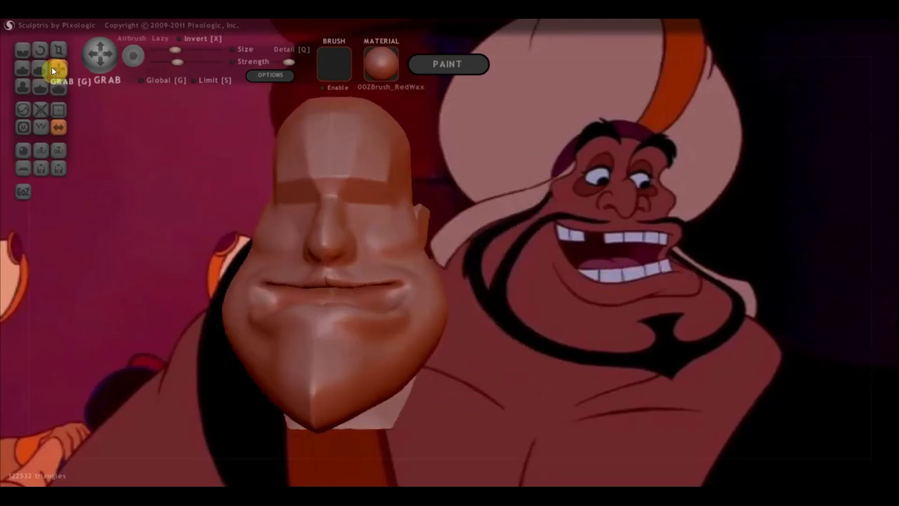
mouse_move(165, 187)
left_mouse_down()
mouse_move(223, 194)
mouse_move(270, 274)
left_mouse_up()
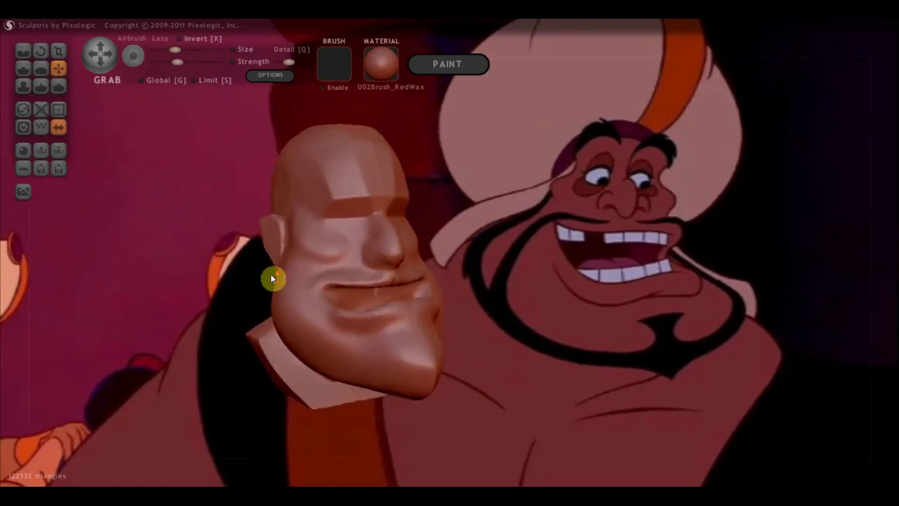
left_click(186, 49)
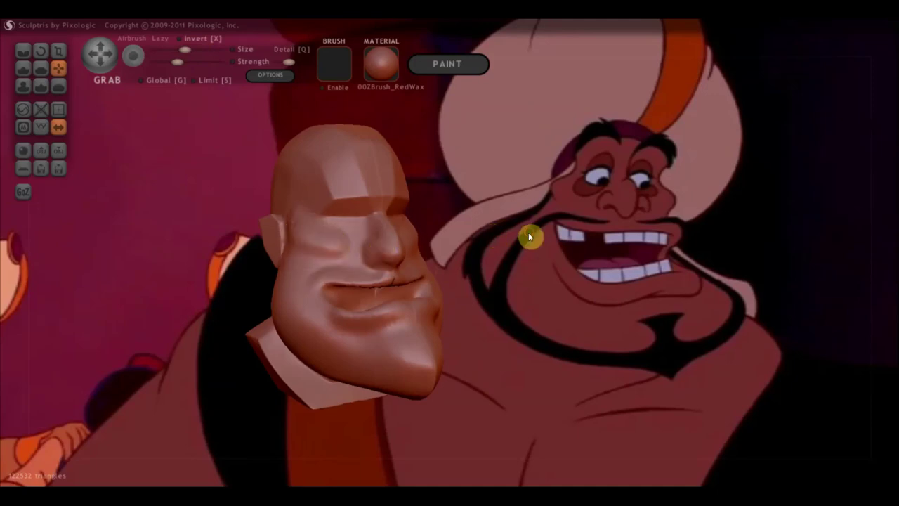
left_click_drag(528, 236, 454, 234, "shift")
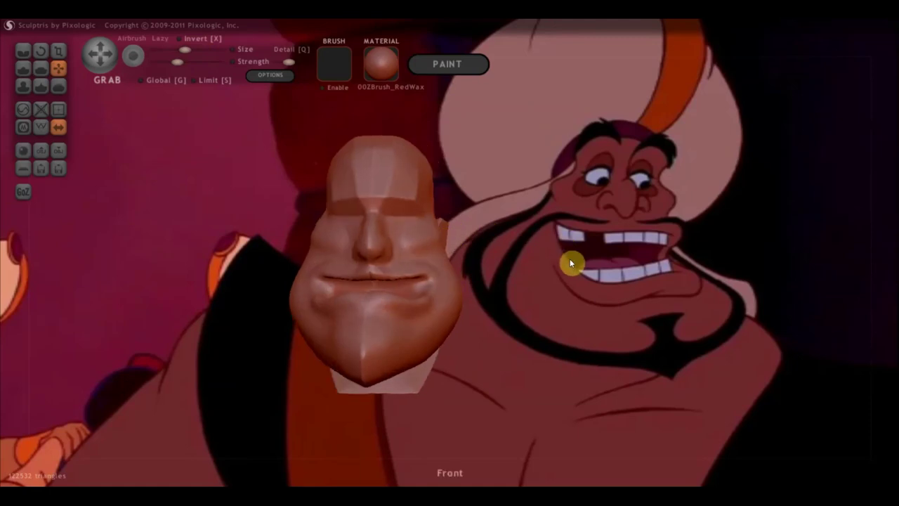
left_click_drag(570, 262, 470, 370)
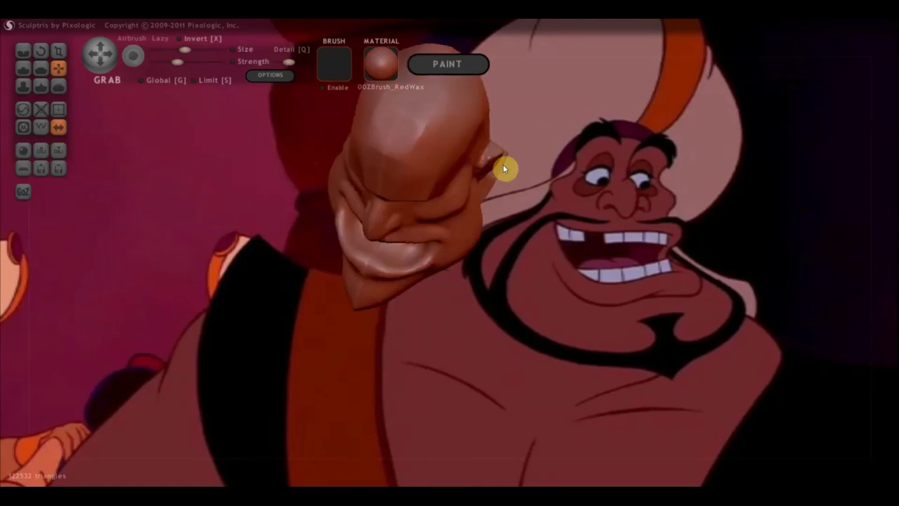
left_click_drag(503, 165, 604, 239)
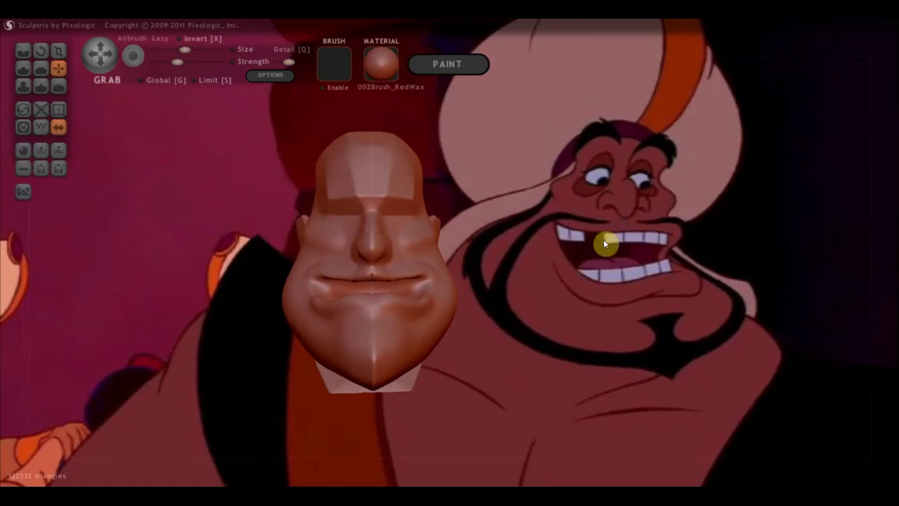
mouse_move(516, 281)
left_mouse_down()
mouse_move(541, 293)
mouse_move(558, 317)
left_mouse_up()
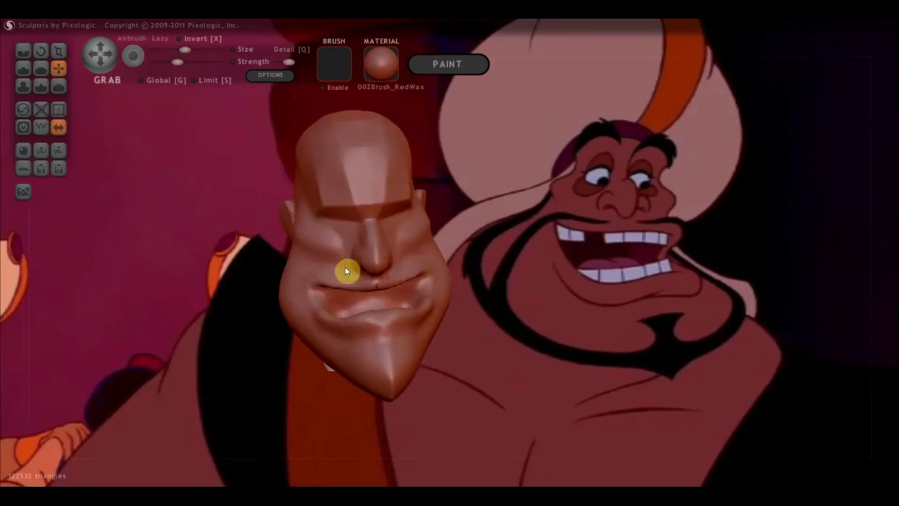
Crease both mouth corners and along the lower lip and chin with the Crease brush
left_click(23, 50)
mouse_move(319, 292)
left_mouse_down()
mouse_move(339, 318)
mouse_move(337, 311)
left_mouse_up()
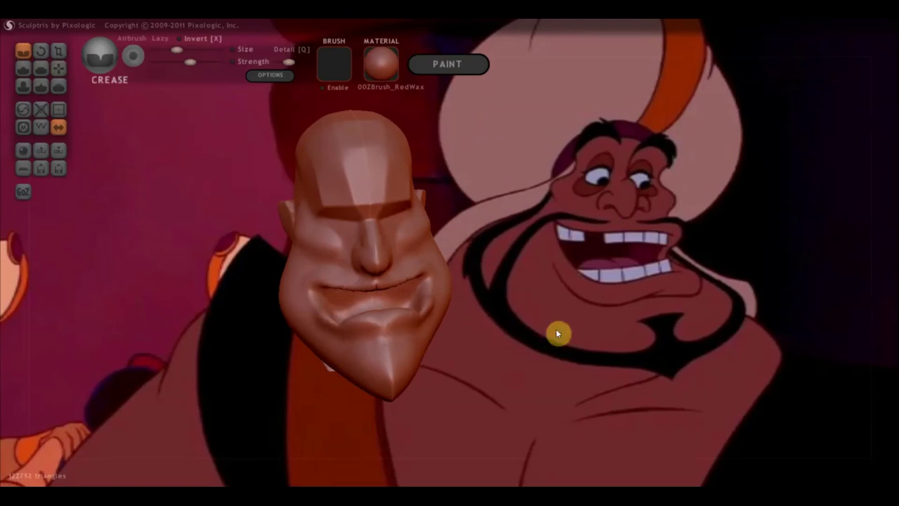
mouse_move(449, 341)
left_mouse_down()
mouse_move(562, 341)
mouse_move(415, 340)
left_mouse_up()
mouse_move(337, 296)
left_mouse_down()
mouse_move(358, 329)
mouse_move(405, 344)
left_mouse_up()
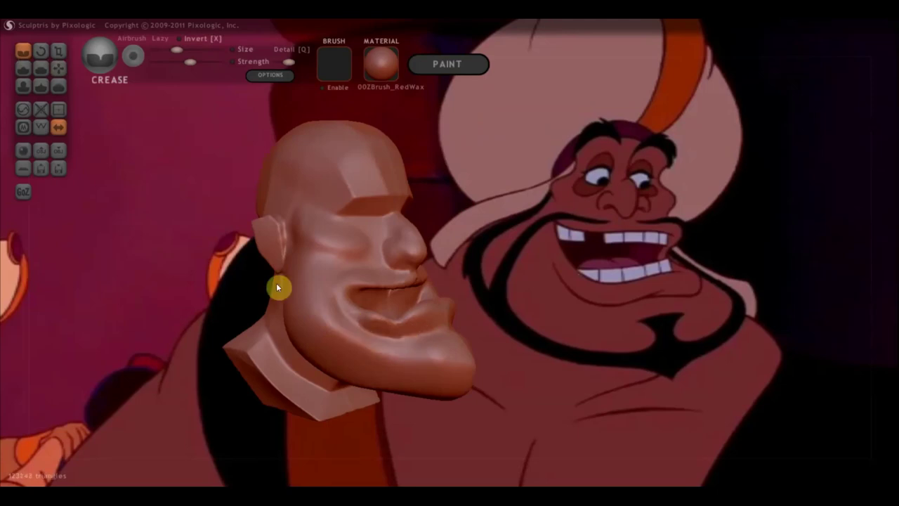
Build up and thicken the lower lip with the Draw brush
left_click(26, 74)
scroll(415, 325, "up", 2)
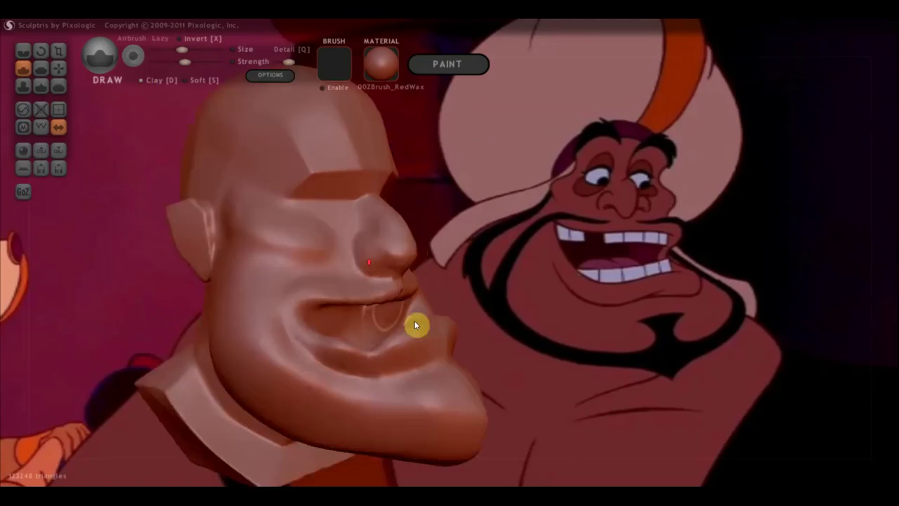
mouse_move(443, 338)
left_mouse_down()
mouse_move(377, 365)
mouse_move(438, 349)
left_mouse_up()
mouse_move(383, 353)
left_mouse_down()
mouse_move(432, 344)
mouse_move(535, 399)
left_mouse_up()
mouse_move(404, 376)
left_mouse_down()
mouse_move(389, 393)
mouse_move(353, 391)
mouse_move(406, 395)
mouse_move(565, 327)
mouse_move(538, 276)
mouse_move(531, 289)
mouse_move(47, 255)
left_mouse_up()
Sweep the Flatten brush over the lower lip and chin in several passes, rotating between them
left_click(40, 67)
mouse_move(162, 183)
left_mouse_down()
mouse_move(253, 281)
mouse_move(314, 301)
left_mouse_up()
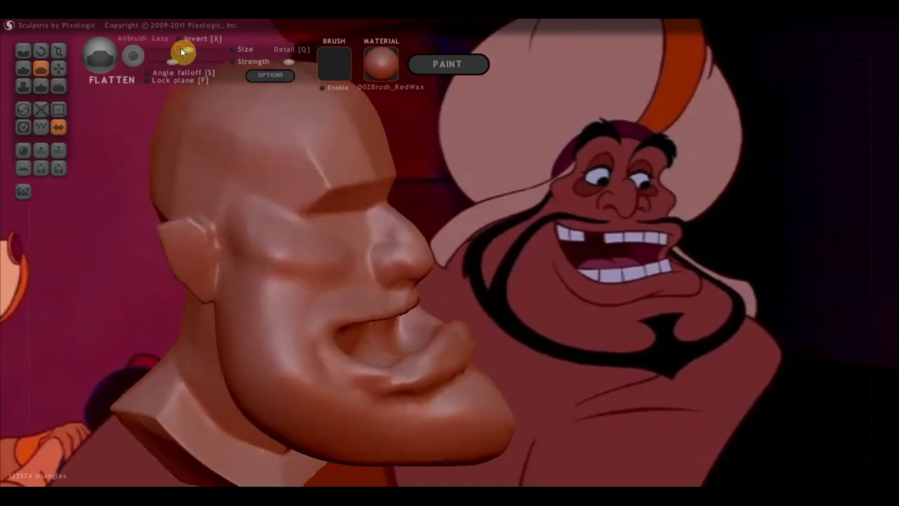
left_click_drag(524, 291, 526, 312)
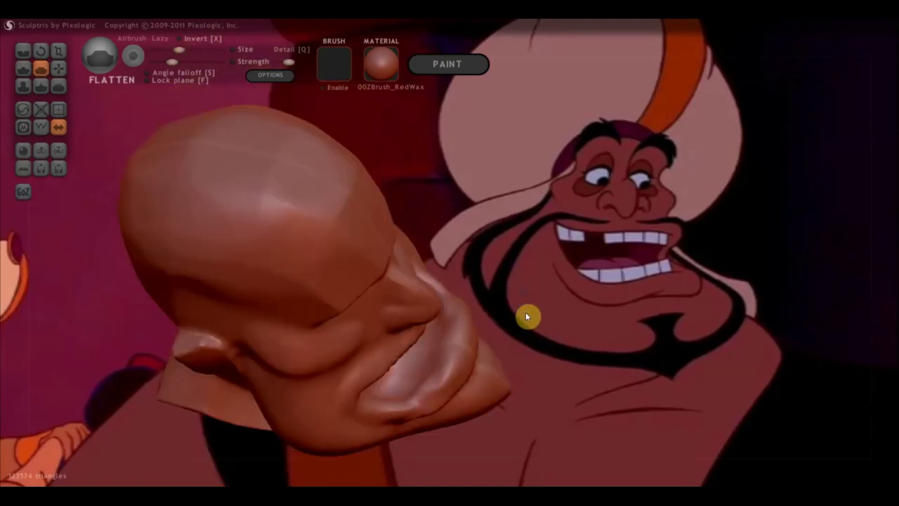
mouse_move(449, 353)
left_mouse_down()
mouse_move(419, 393)
mouse_move(372, 405)
left_mouse_up()
left_click_drag(475, 397, 481, 262)
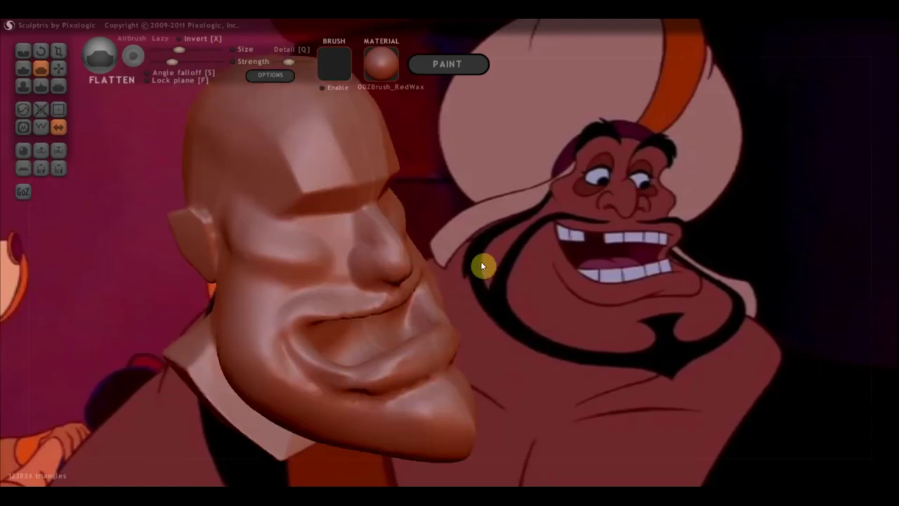
mouse_move(425, 335)
left_mouse_down()
mouse_move(440, 337)
mouse_move(397, 358)
mouse_move(423, 360)
left_mouse_up()
mouse_move(297, 365)
left_mouse_down()
mouse_move(359, 382)
mouse_move(435, 363)
mouse_move(452, 311)
mouse_move(403, 345)
mouse_move(337, 349)
mouse_move(339, 361)
mouse_move(432, 341)
mouse_move(426, 349)
mouse_move(353, 356)
left_mouse_up()
mouse_move(419, 362)
left_mouse_down()
mouse_move(380, 373)
mouse_move(430, 365)
mouse_move(420, 417)
left_mouse_up()
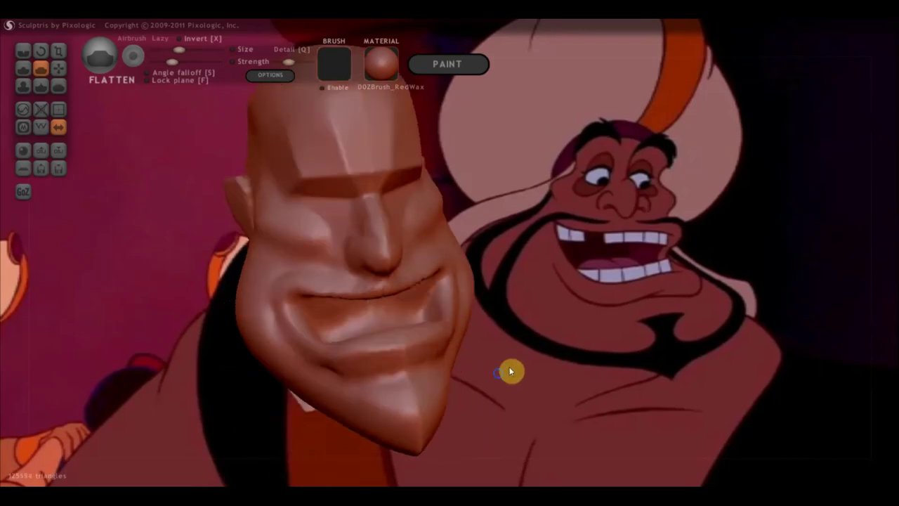
mouse_move(512, 372)
left_mouse_down()
mouse_move(476, 415)
mouse_move(378, 363)
left_mouse_up()
Use the Grab brush to pull the chin and cheeks outward, widening the jaw on both sides
left_click(60, 67)
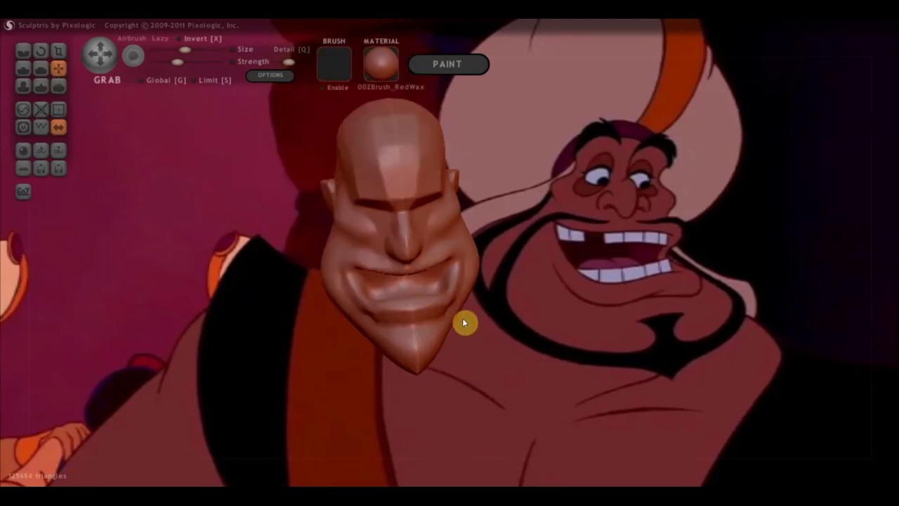
left_click_drag(458, 316, 481, 288)
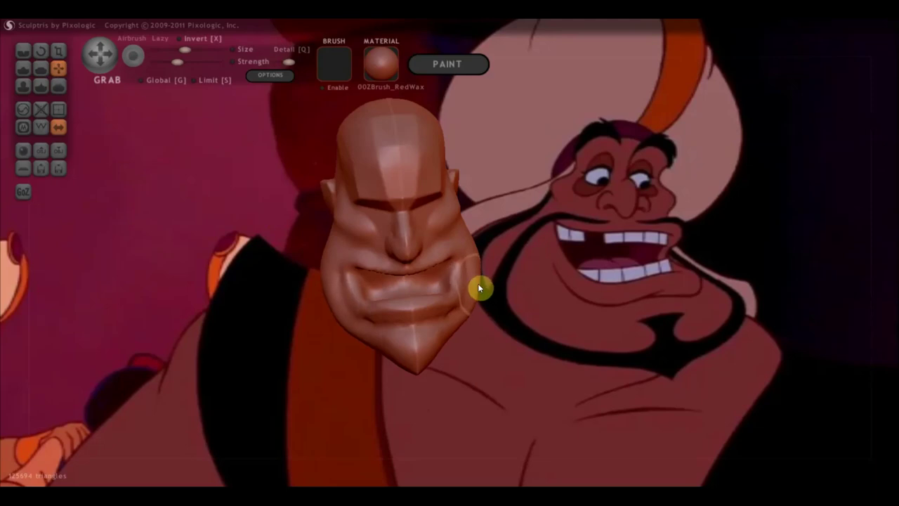
mouse_move(450, 337)
left_mouse_down()
mouse_move(471, 340)
mouse_move(474, 298)
mouse_move(466, 345)
mouse_move(429, 352)
mouse_move(472, 344)
left_mouse_up()
mouse_move(469, 298)
left_mouse_down()
mouse_move(485, 287)
mouse_move(482, 270)
left_mouse_up()
mouse_move(498, 302)
left_mouse_down()
mouse_move(538, 284)
mouse_move(625, 281)
left_mouse_up()
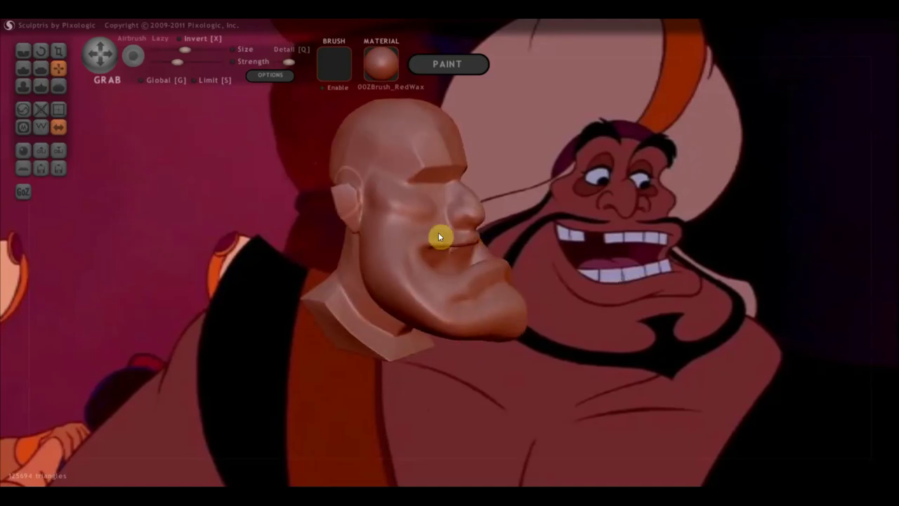
left_click(23, 51)
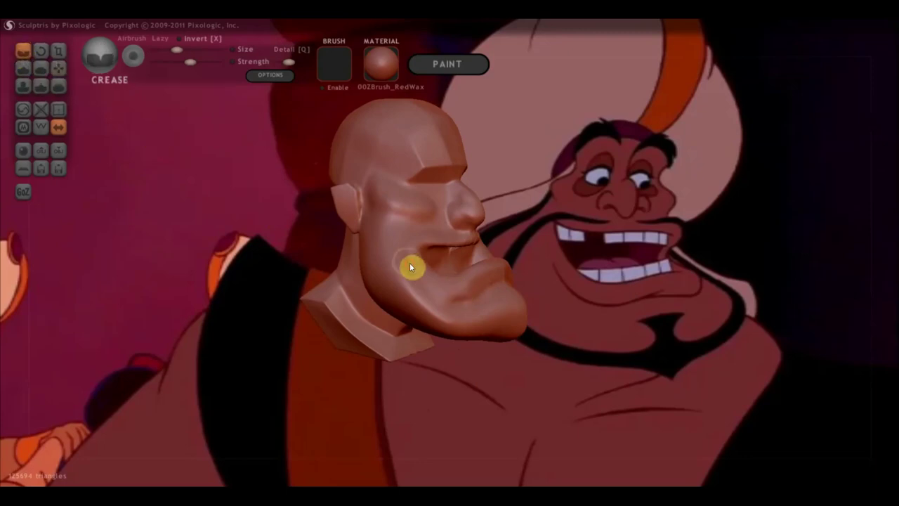
Crease a line along the chin, then flatten the cheek, chin and jaw
left_click_drag(442, 300, 463, 301)
left_click(41, 68)
scroll(436, 332, "up", 1)
scroll(434, 327, "up", 1)
mouse_move(434, 342)
left_mouse_down()
mouse_move(367, 293)
mouse_move(427, 349)
mouse_move(511, 333)
mouse_move(534, 317)
mouse_move(494, 335)
mouse_move(550, 345)
left_mouse_up()
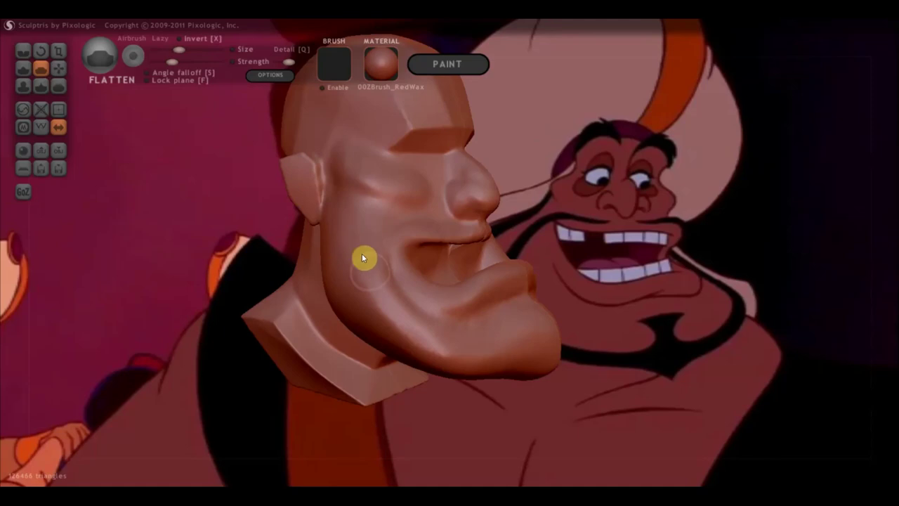
left_click_drag(375, 279, 380, 304)
mouse_move(437, 335)
right_mouse_down()
mouse_move(553, 327)
mouse_move(428, 284)
right_mouse_up()
mouse_move(430, 289)
left_mouse_down()
mouse_move(427, 254)
mouse_move(438, 269)
left_mouse_up()
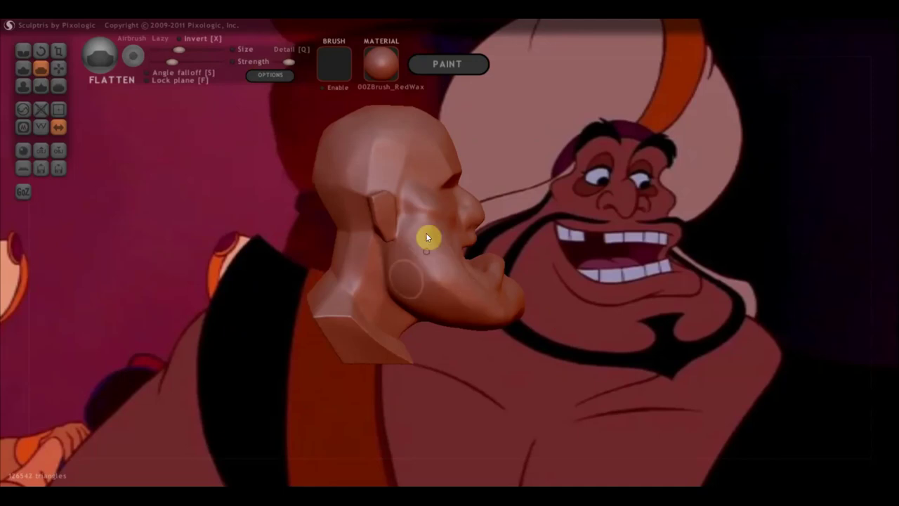
Flatten along the jaw, the right side of the head, the neck and the chin
right_click_drag(465, 307, 564, 326)
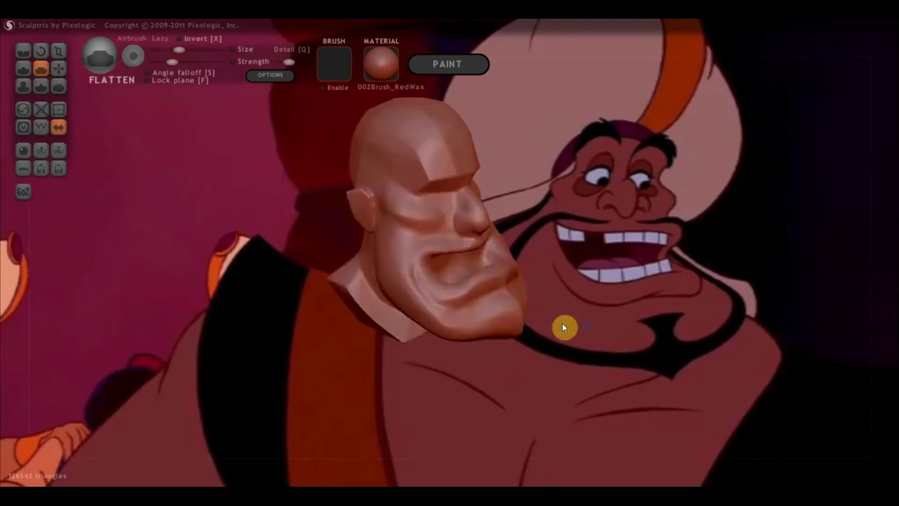
mouse_move(439, 322)
right_mouse_down()
mouse_move(506, 302)
mouse_move(467, 315)
right_mouse_up()
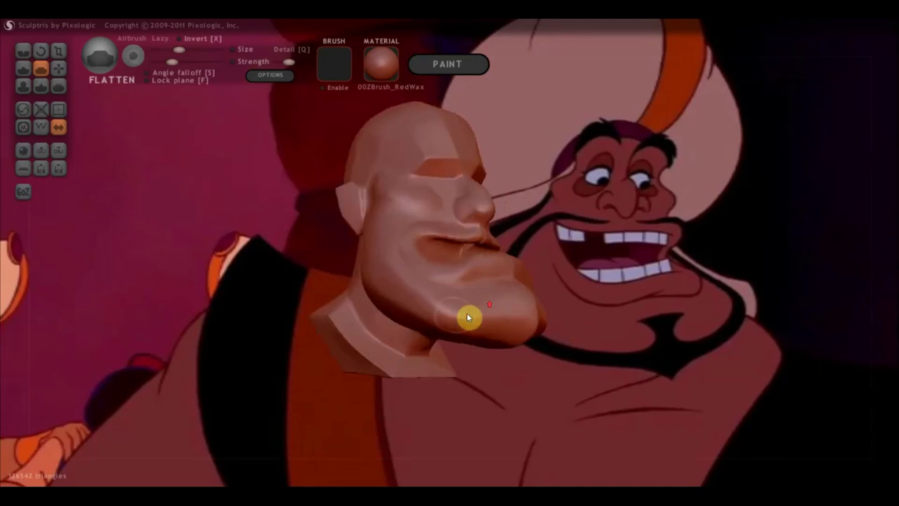
mouse_move(419, 310)
left_mouse_down()
mouse_move(450, 303)
mouse_move(427, 321)
mouse_move(425, 314)
mouse_move(477, 315)
mouse_move(478, 326)
mouse_move(420, 314)
left_mouse_up()
right_click_drag(552, 355, 496, 285)
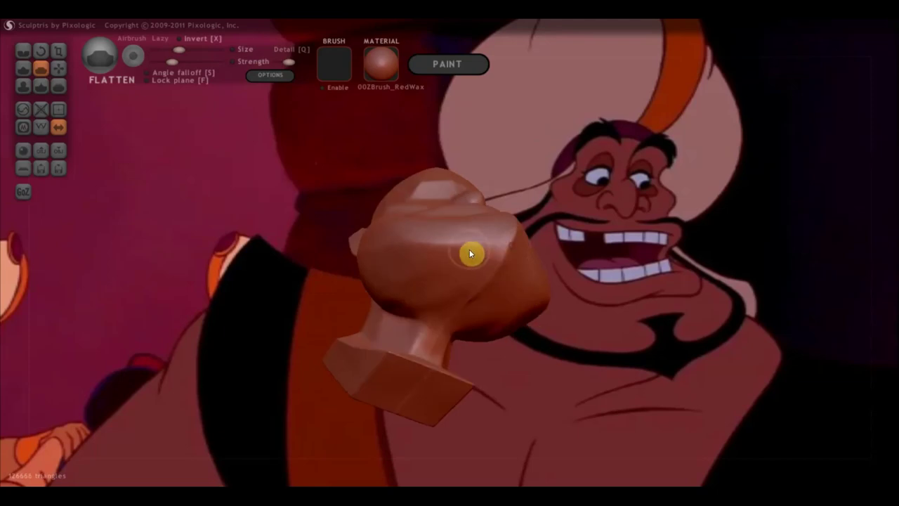
mouse_move(424, 252)
left_mouse_down()
mouse_move(494, 285)
mouse_move(505, 262)
mouse_move(465, 300)
left_mouse_up()
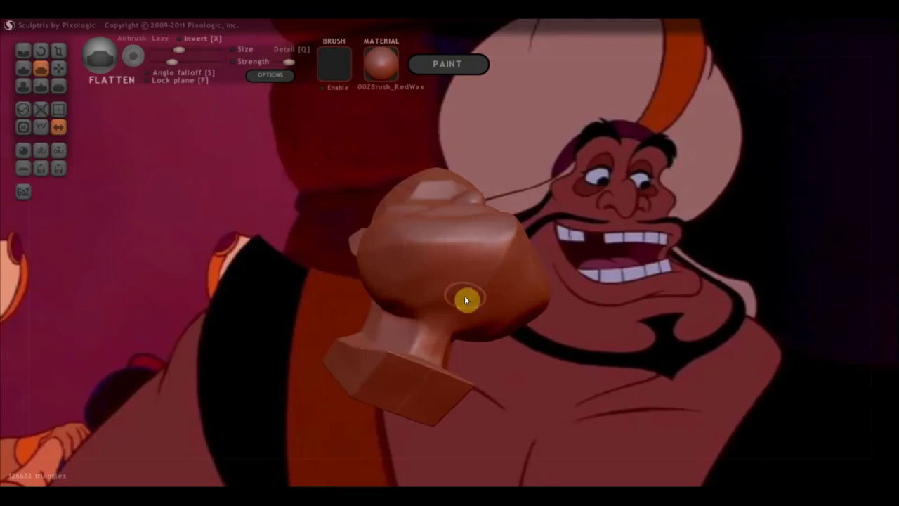
mouse_move(422, 342)
left_mouse_down()
mouse_move(513, 245)
mouse_move(445, 267)
mouse_move(503, 244)
left_mouse_up()
right_click_drag(433, 255, 526, 317)
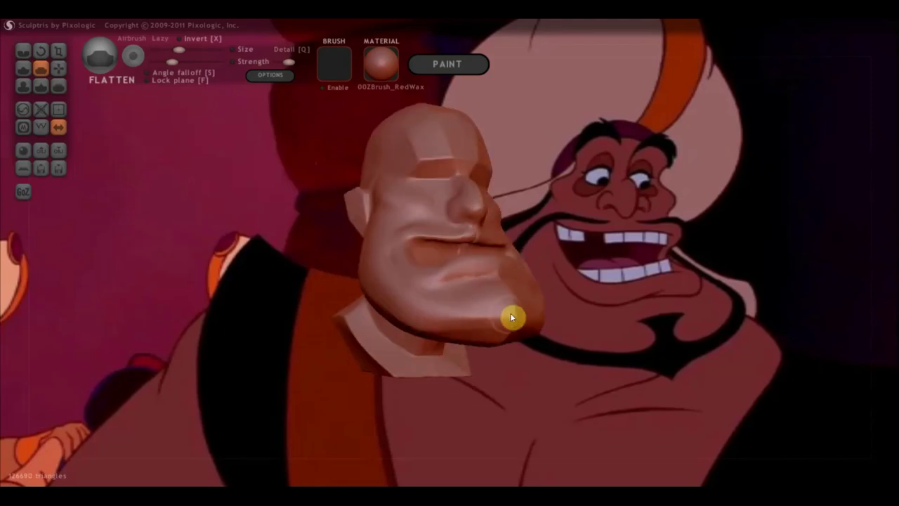
mouse_move(513, 315)
left_mouse_down()
mouse_move(536, 307)
mouse_move(508, 297)
mouse_move(484, 315)
mouse_move(415, 305)
left_mouse_up()
right_click_drag(485, 313, 567, 348)
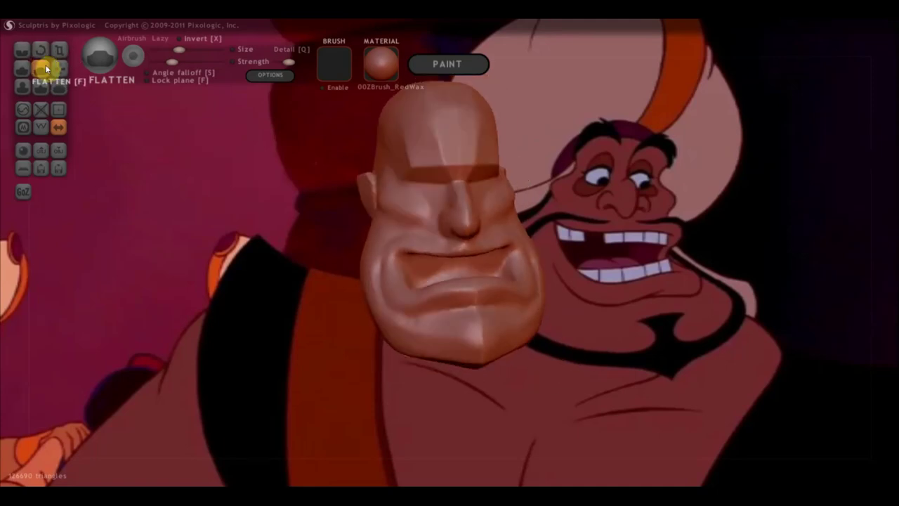
Deepen the chin crease with several Crease brush strokes
left_click(64, 66)
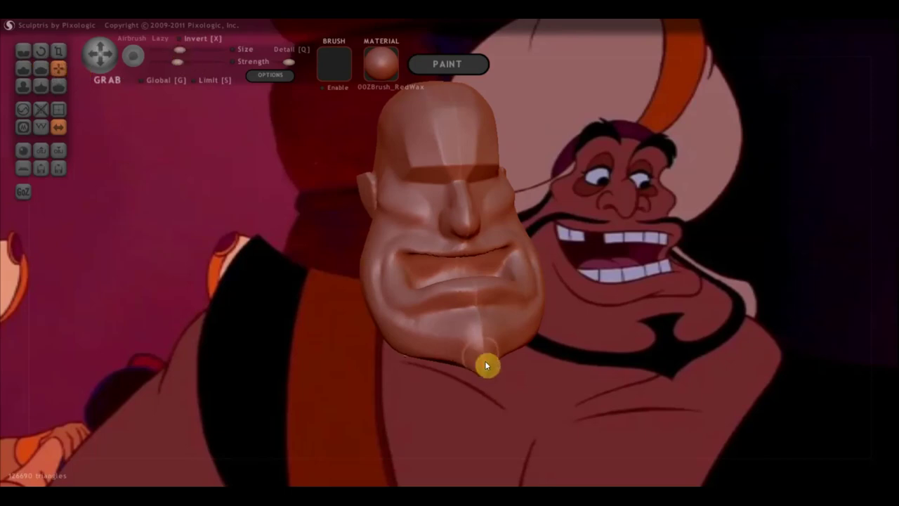
left_click_drag(490, 372, 584, 365)
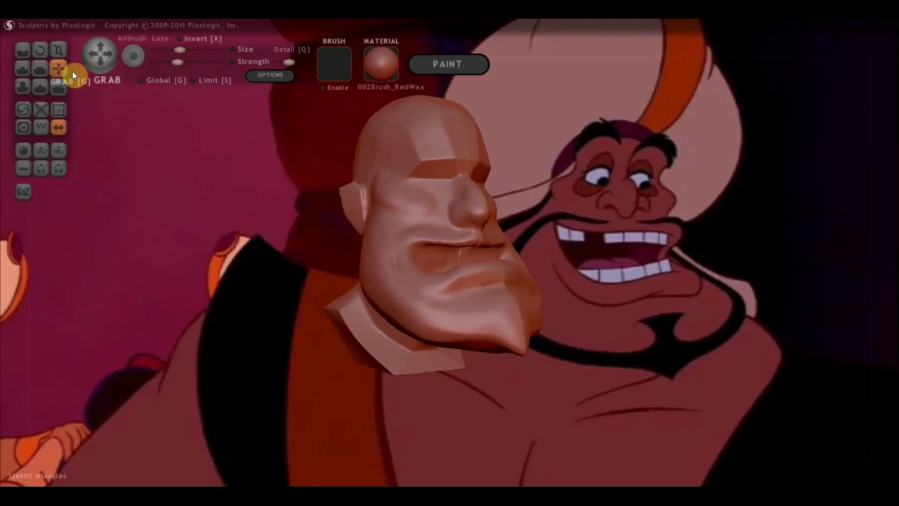
left_click(23, 51)
left_click_drag(353, 214, 437, 298)
scroll(445, 321, "up", 3)
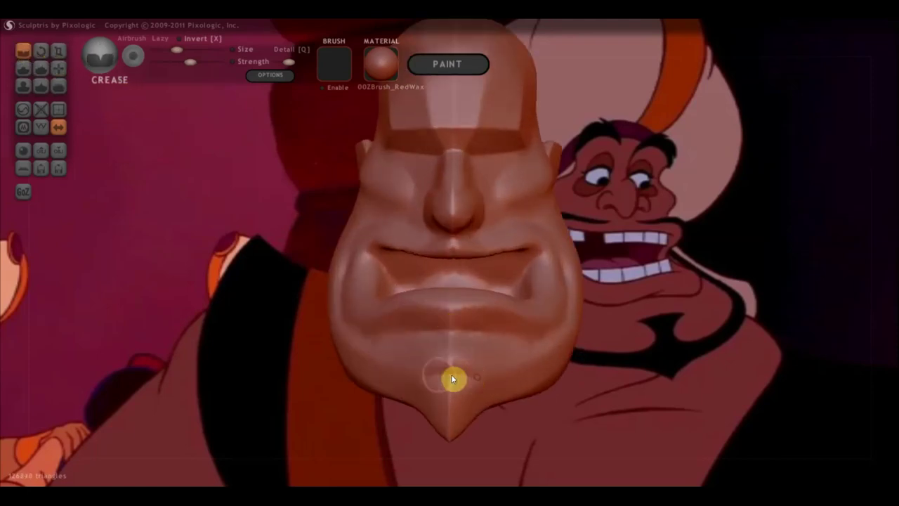
left_click_drag(574, 378, 542, 375)
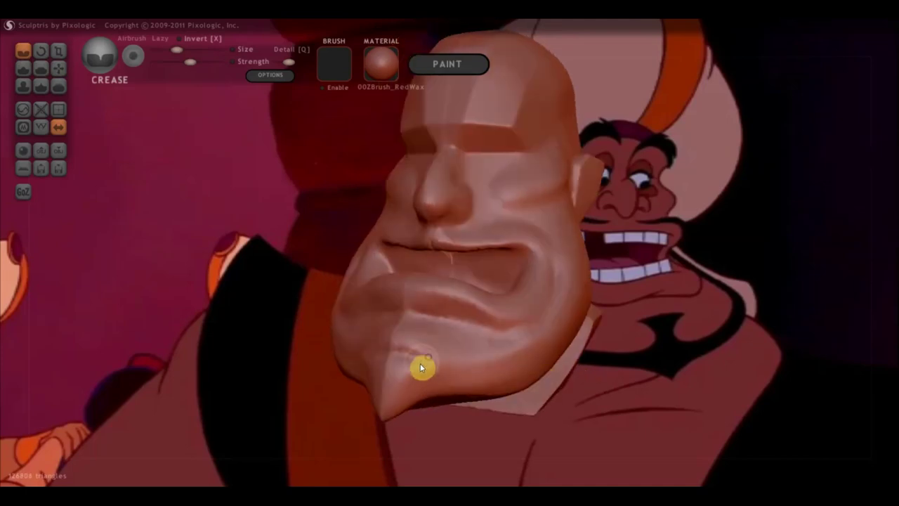
left_click_drag(424, 383, 459, 379)
left_click_drag(413, 348, 392, 345)
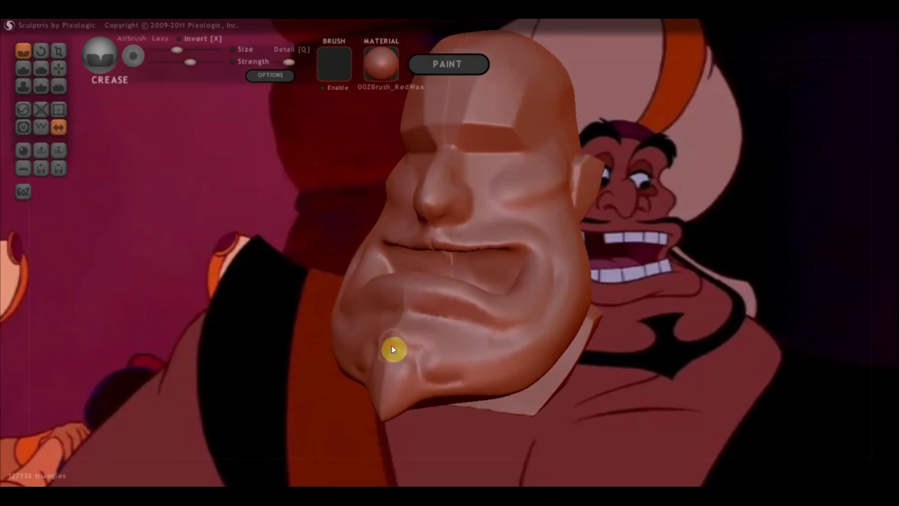
left_click_drag(430, 380, 508, 365)
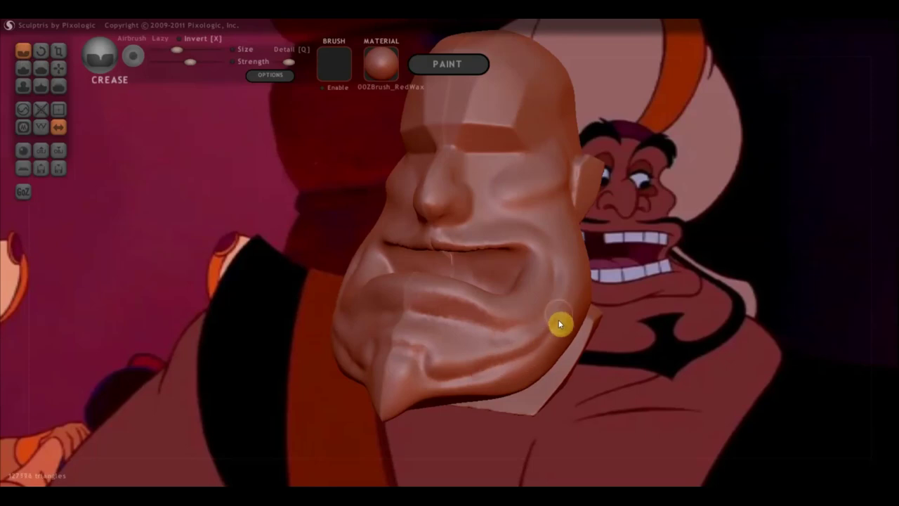
Carve a vertical crease down the right cheek
left_click_drag(581, 251, 676, 272)
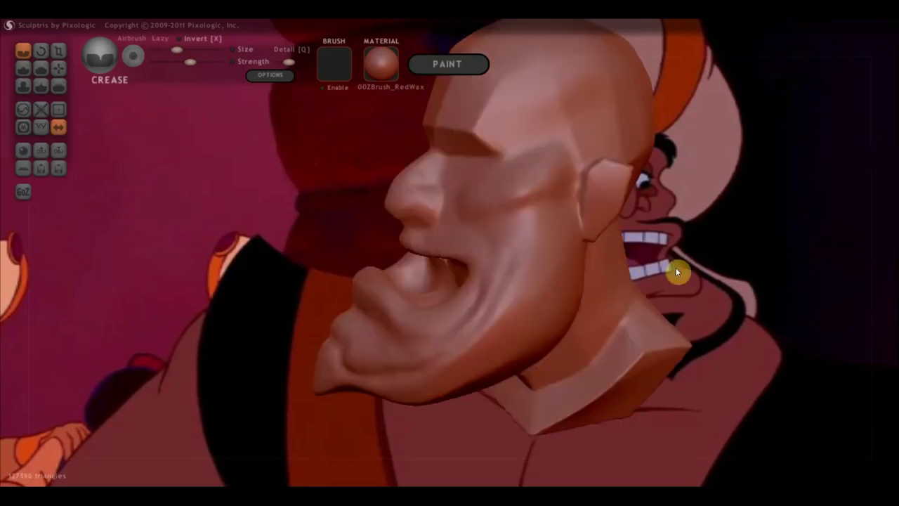
mouse_move(554, 269)
left_mouse_down()
mouse_move(550, 221)
mouse_move(543, 282)
mouse_move(501, 331)
mouse_move(411, 367)
left_mouse_up()
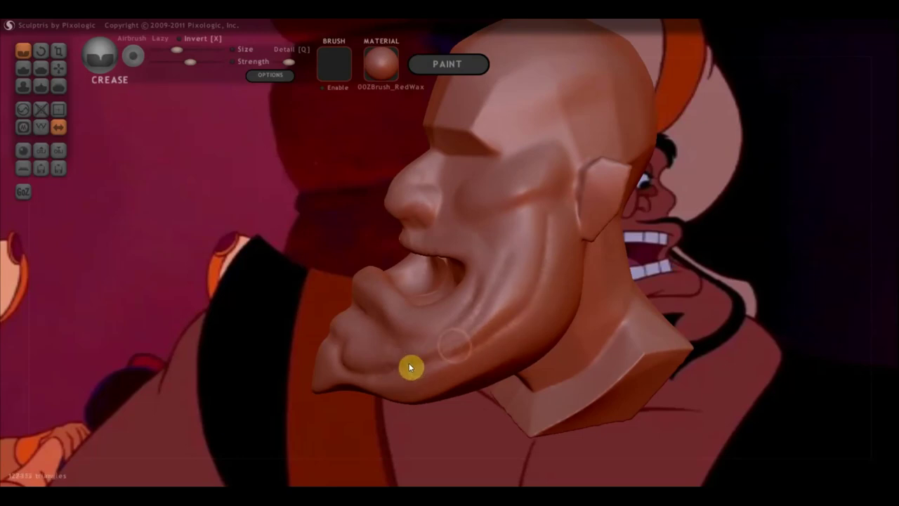
left_click_drag(365, 415, 421, 476)
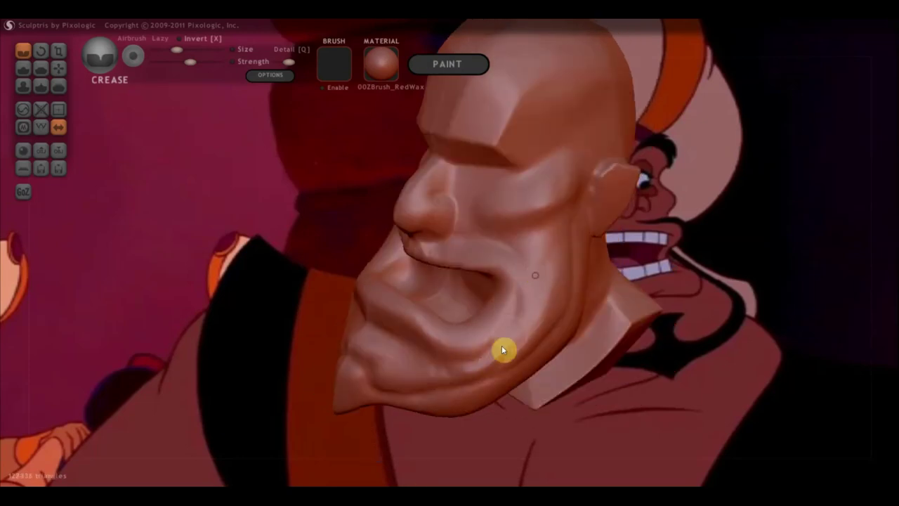
mouse_move(432, 425)
left_mouse_down()
mouse_move(463, 440)
mouse_move(510, 410)
mouse_move(663, 414)
mouse_move(659, 351)
left_mouse_up()
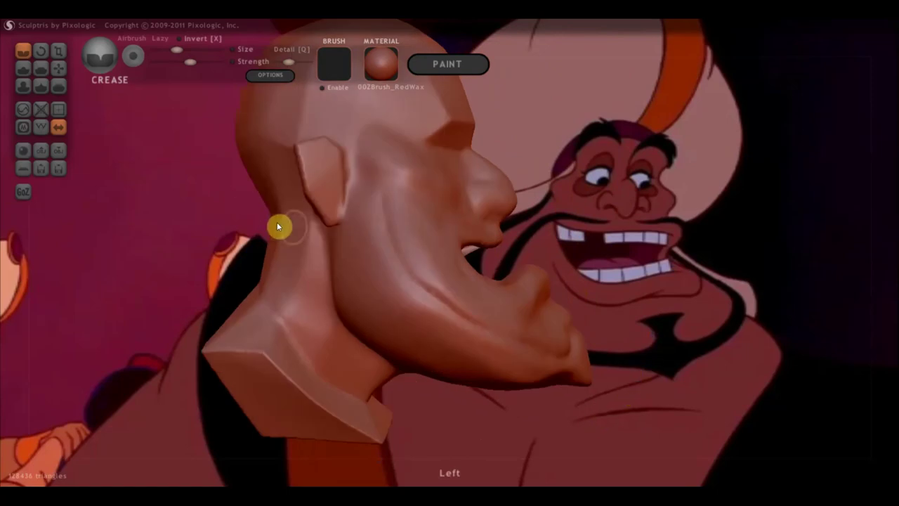
Extend the mouth crease along the upper lip
right_click_drag(321, 221, 286, 227)
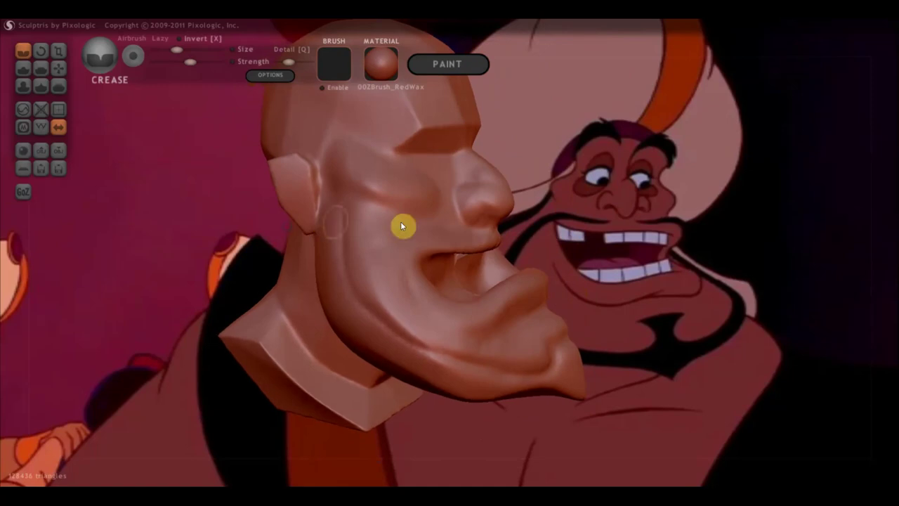
mouse_move(712, 236)
left_mouse_down("alt")
mouse_move(532, 274)
mouse_move(667, 252)
left_mouse_up("alt")
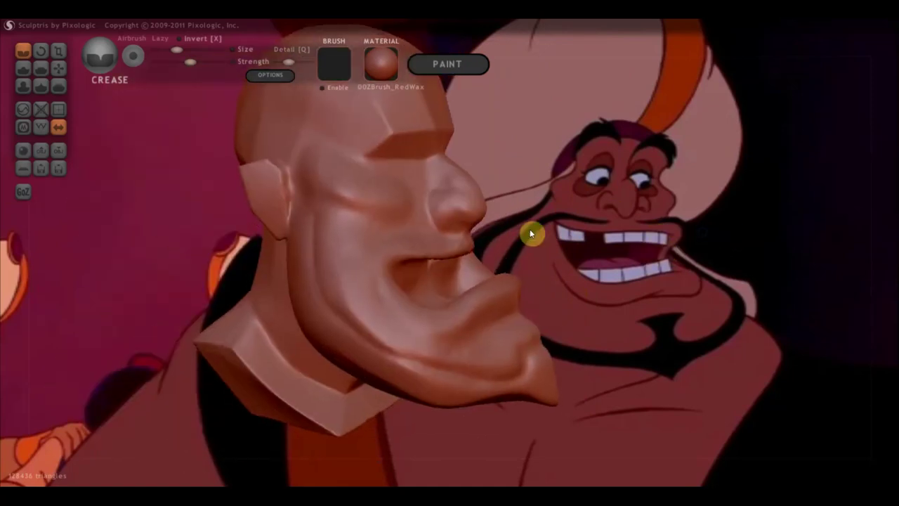
mouse_move(433, 240)
left_mouse_down()
mouse_move(373, 259)
mouse_move(367, 305)
mouse_move(372, 327)
mouse_move(384, 330)
left_mouse_up()
mouse_move(395, 280)
right_mouse_down()
mouse_move(590, 224)
mouse_move(567, 225)
mouse_move(630, 229)
right_mouse_up()
With the Draw brush, raise a ridge along the upper lip and deepen the crease above it
left_click(24, 70)
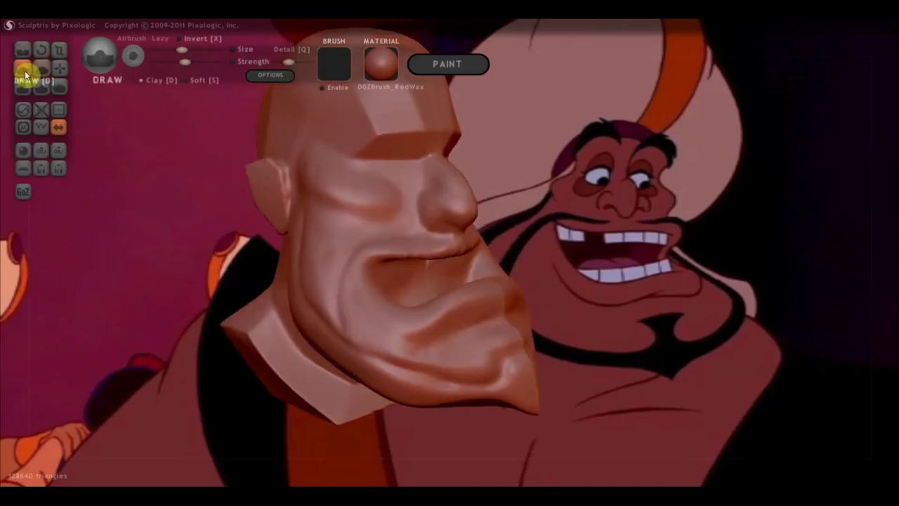
scroll(279, 205, "up", 3)
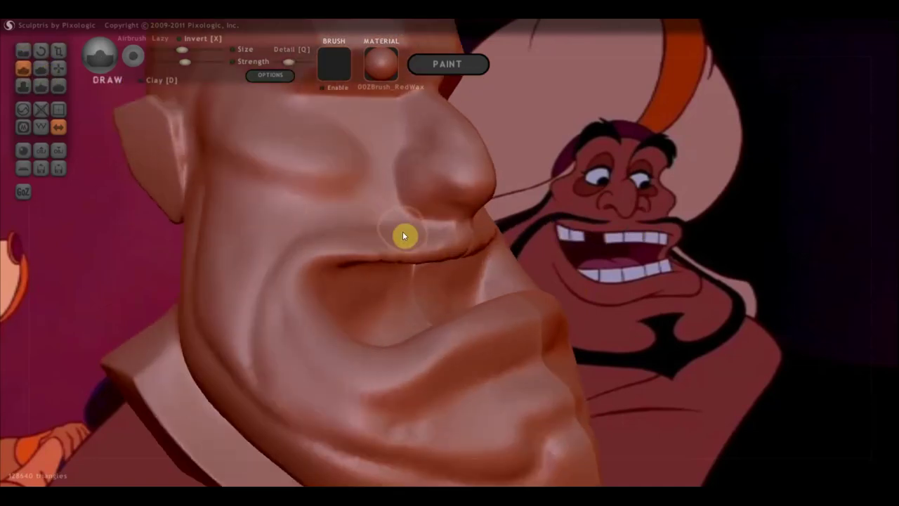
scroll(392, 225, "up", 2)
mouse_move(376, 224)
left_mouse_down()
mouse_move(299, 222)
mouse_move(261, 235)
mouse_move(209, 325)
mouse_move(211, 432)
left_mouse_up()
mouse_move(267, 241)
left_mouse_down()
mouse_move(237, 248)
mouse_move(210, 286)
mouse_move(204, 353)
left_mouse_up()
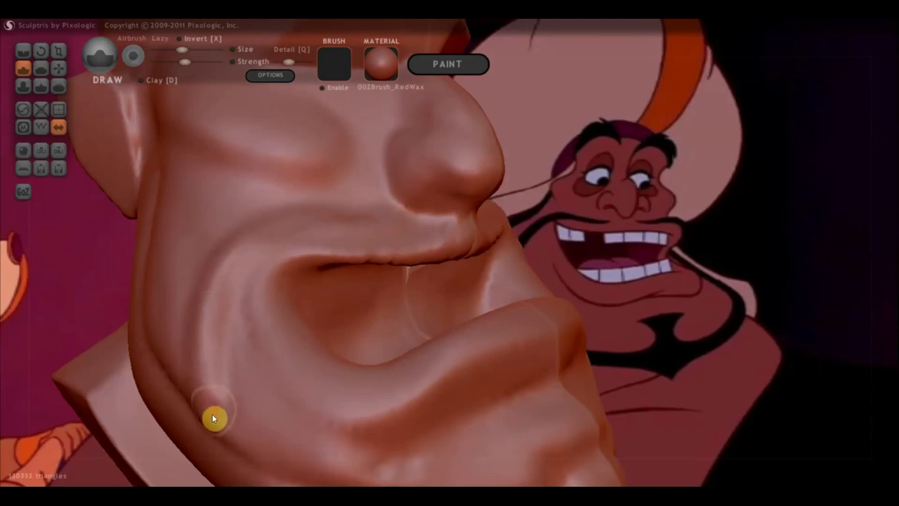
left_click_drag(377, 226, 268, 230)
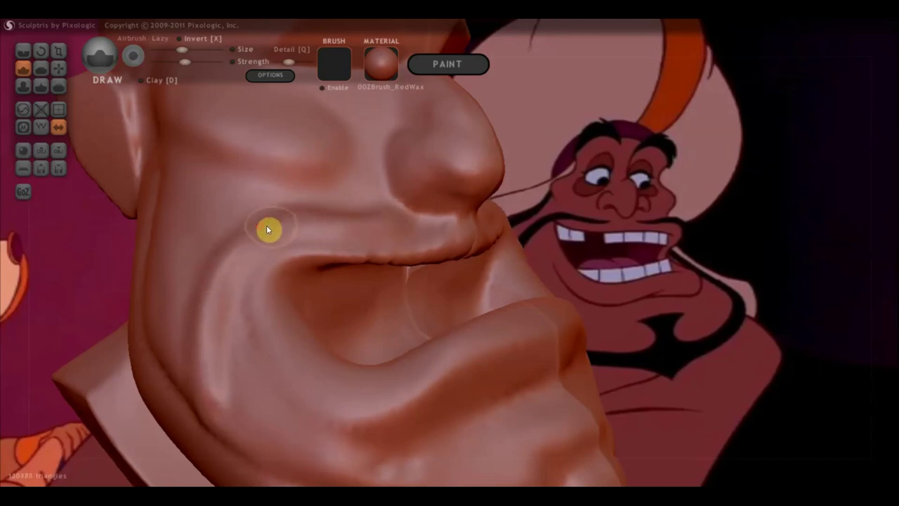
mouse_move(373, 221)
left_mouse_down()
mouse_move(280, 226)
mouse_move(227, 255)
mouse_move(203, 325)
mouse_move(209, 410)
left_mouse_up()
Extend the cheek fold from the mouth corner down to the jaw, orbiting to check it
right_click_drag(209, 410, 235, 366)
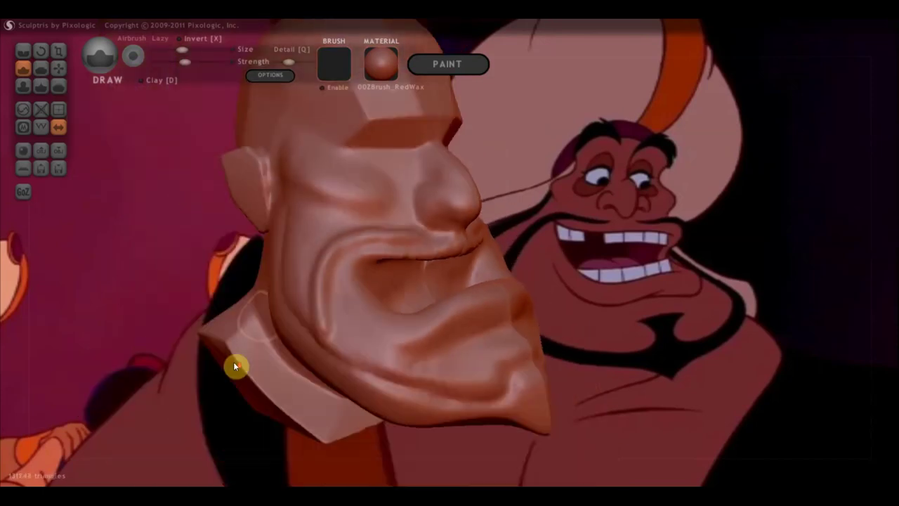
right_click_drag(291, 277, 427, 311)
mouse_move(318, 191)
left_mouse_down()
mouse_move(317, 233)
mouse_move(341, 305)
mouse_move(373, 345)
mouse_move(482, 386)
mouse_move(562, 397)
left_mouse_up()
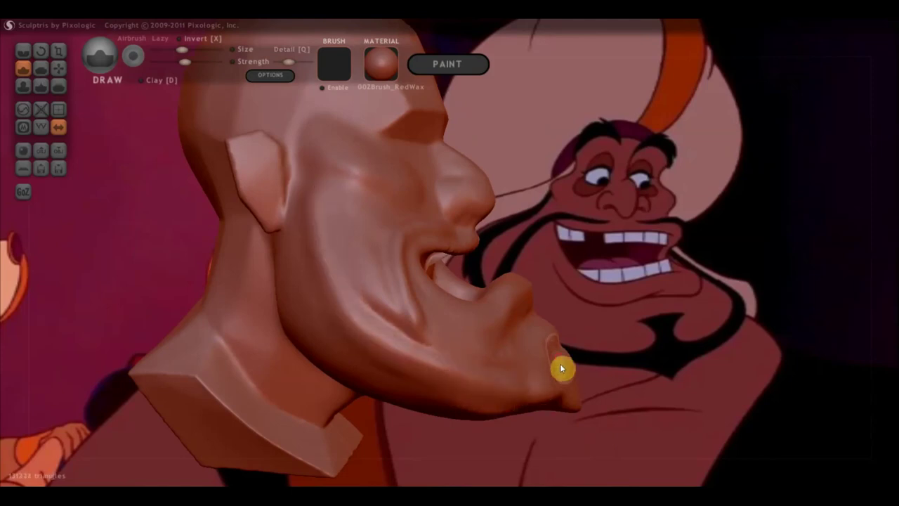
mouse_move(570, 396)
right_mouse_down()
mouse_move(571, 412)
mouse_move(559, 403)
right_mouse_up()
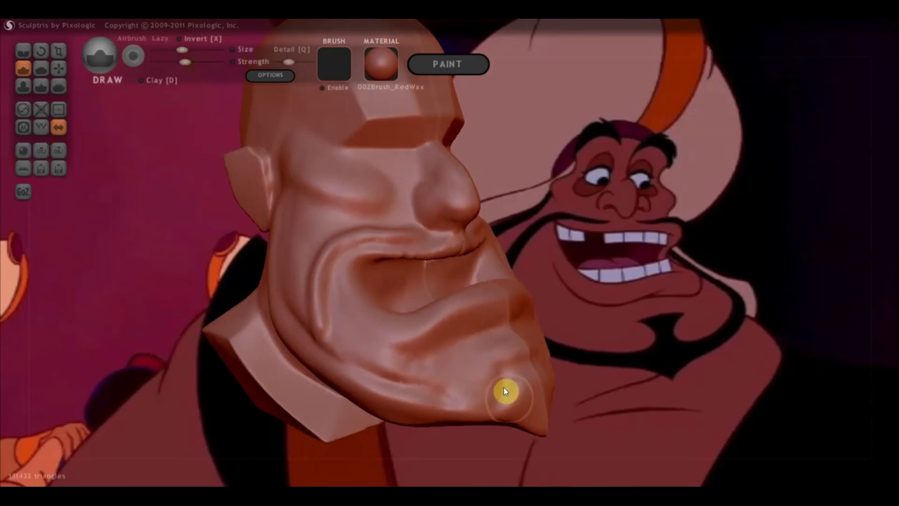
right_click_drag(447, 408, 327, 417)
right_click_drag(305, 295, 291, 263)
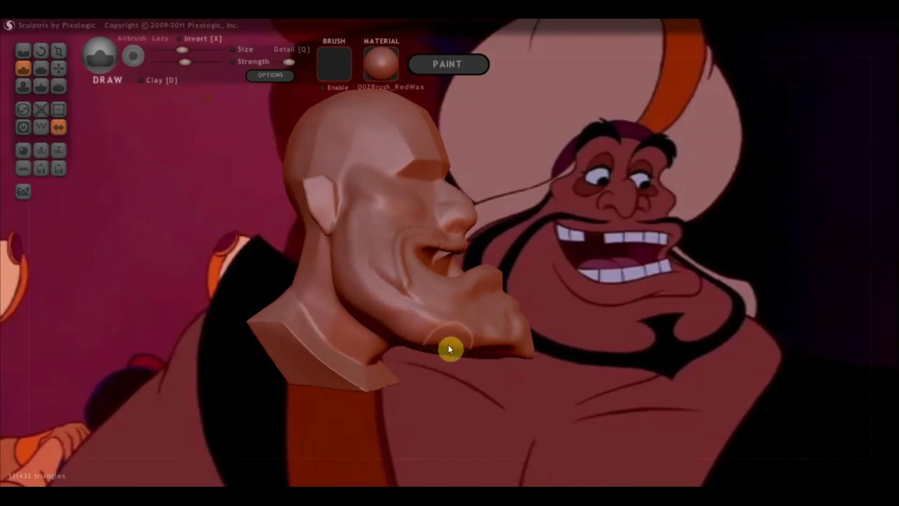
Flatten the fold beside the mouth, the cheek and jaw, and the cheek fold below the ear
left_click(41, 68)
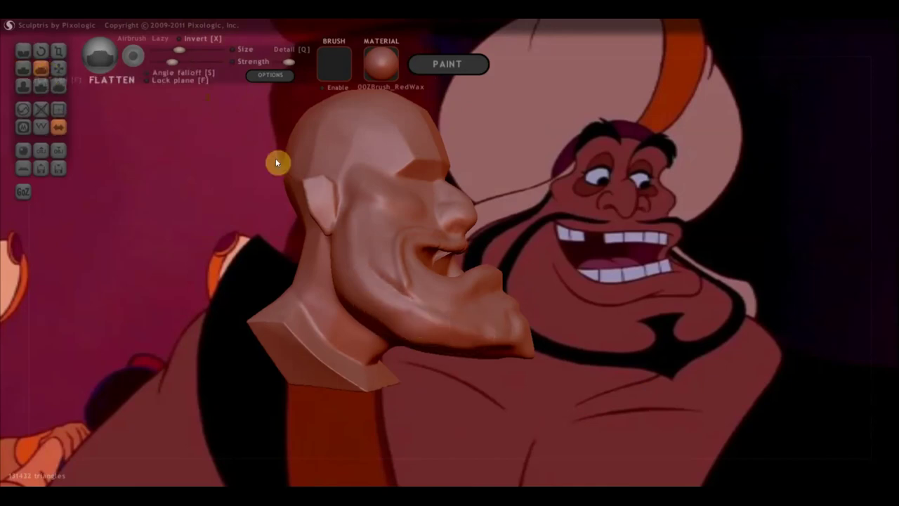
right_click_drag(276, 158, 276, 249)
scroll(350, 286, "up", 2)
right_click_drag(350, 286, 370, 267)
scroll(370, 267, "up", 3)
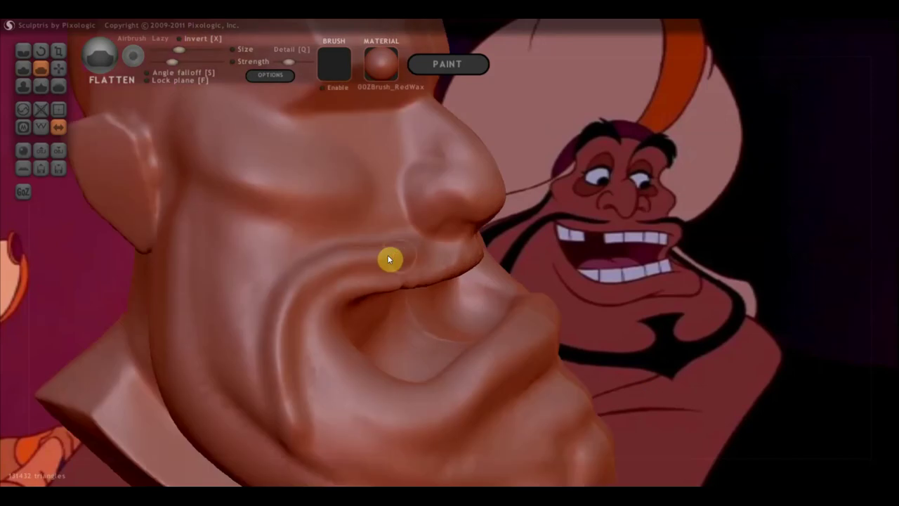
mouse_move(338, 260)
left_mouse_down()
mouse_move(293, 455)
mouse_move(283, 337)
mouse_move(283, 363)
mouse_move(310, 288)
mouse_move(307, 345)
left_mouse_up()
scroll(307, 345, "down", 3)
mouse_move(351, 368)
left_mouse_down()
mouse_move(375, 363)
mouse_move(349, 397)
mouse_move(438, 431)
mouse_move(426, 422)
left_mouse_up()
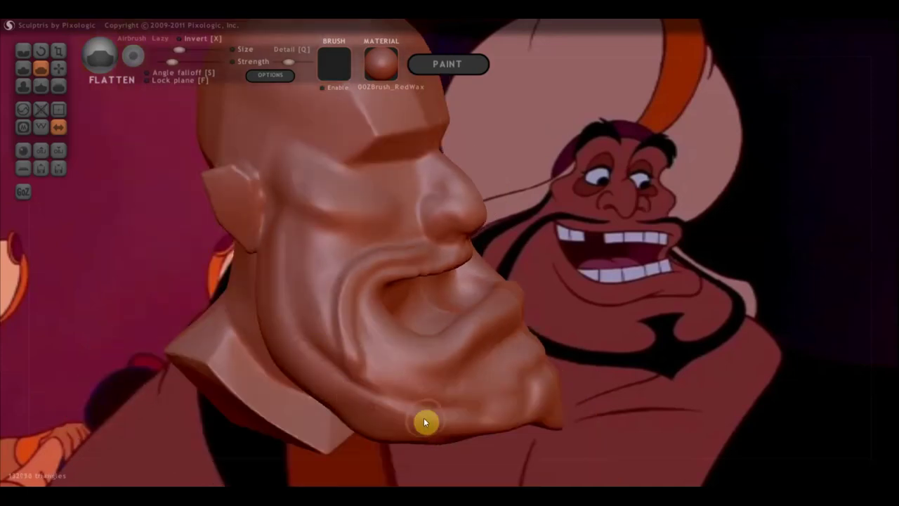
mouse_move(263, 249)
left_mouse_down()
mouse_move(324, 335)
mouse_move(329, 243)
mouse_move(390, 213)
left_mouse_up()
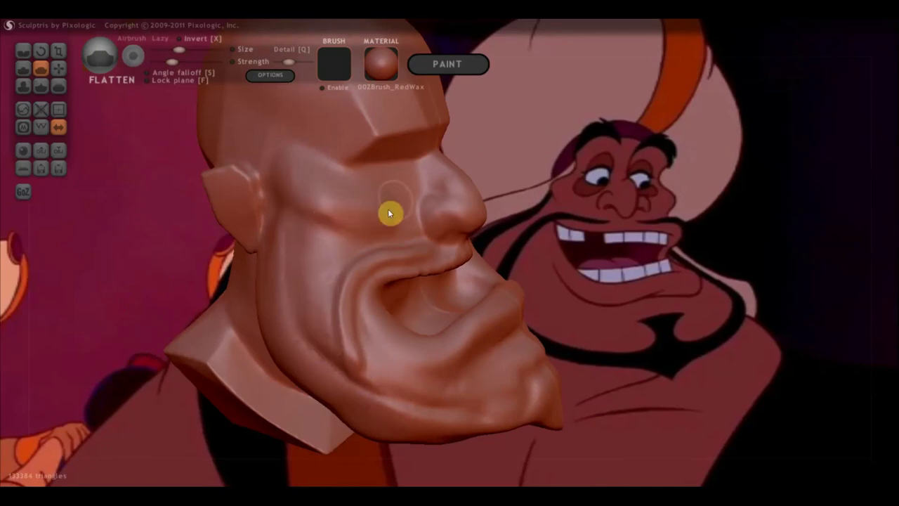
Plane the chin and underside of the jaw into flatter facets from several angles
mouse_move(377, 243)
right_mouse_down()
mouse_move(524, 323)
mouse_move(469, 327)
right_mouse_up()
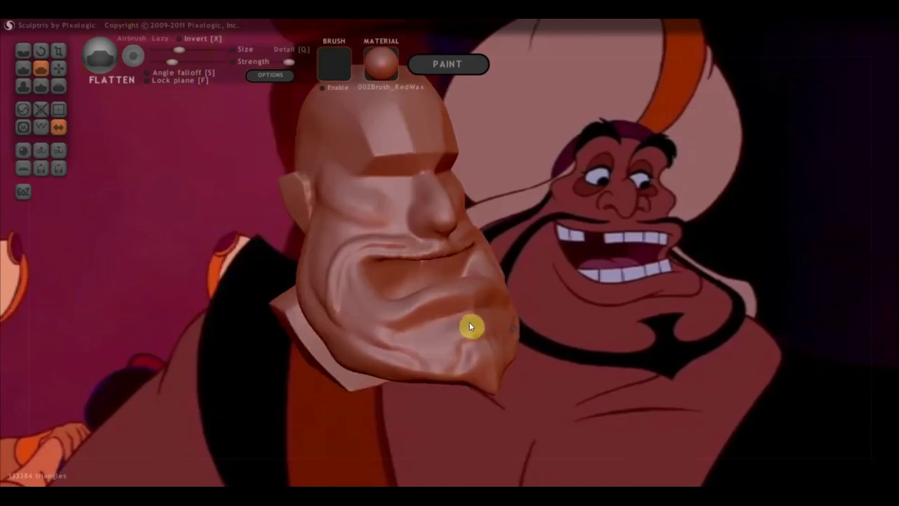
mouse_move(473, 368)
left_mouse_down()
mouse_move(379, 363)
mouse_move(328, 335)
mouse_move(442, 360)
left_mouse_up()
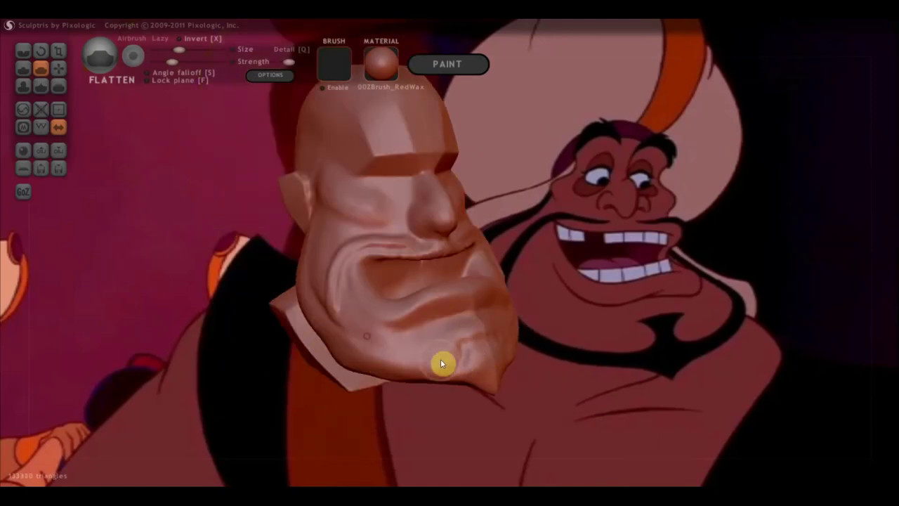
mouse_move(453, 359)
right_mouse_down()
mouse_move(538, 361)
mouse_move(516, 355)
right_mouse_up()
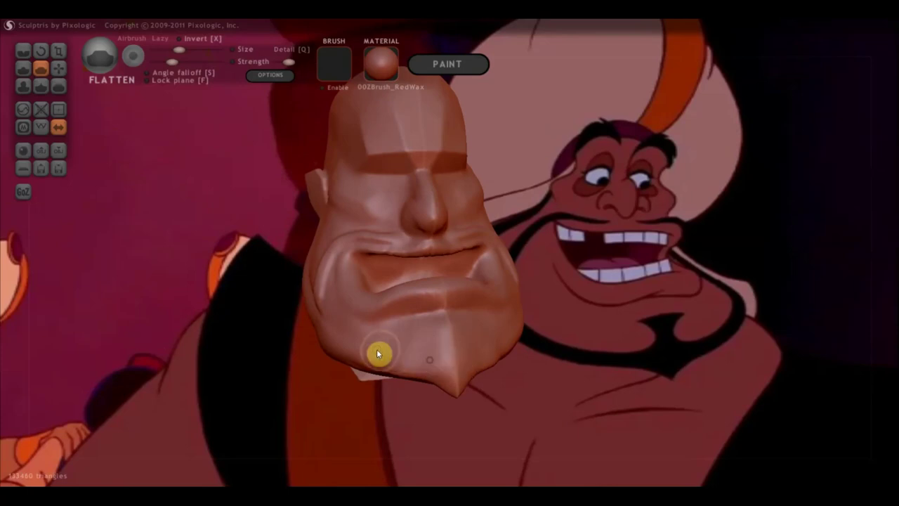
right_click_drag(417, 384, 532, 375)
mouse_move(422, 370)
right_mouse_down()
mouse_move(461, 321)
mouse_move(387, 287)
right_mouse_up()
mouse_move(434, 307)
left_mouse_down()
mouse_move(385, 283)
mouse_move(398, 274)
mouse_move(467, 307)
mouse_move(440, 295)
left_mouse_up()
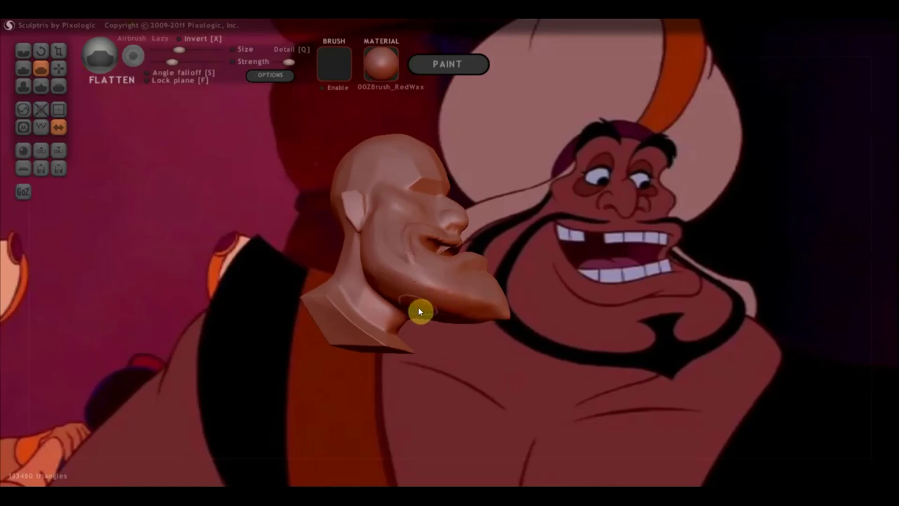
right_click_drag(418, 309, 452, 279)
mouse_move(494, 282)
left_mouse_down()
mouse_move(389, 221)
mouse_move(381, 251)
mouse_move(435, 285)
mouse_move(397, 274)
left_mouse_up()
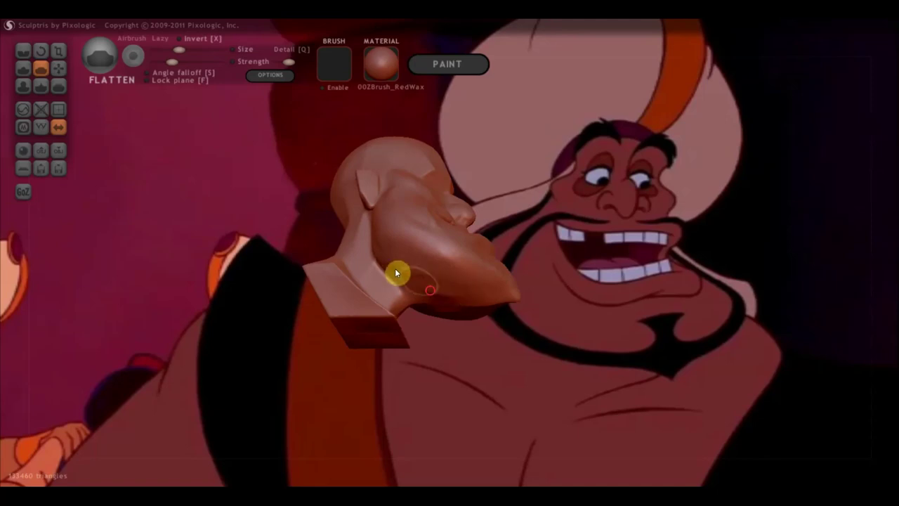
mouse_move(495, 300)
right_mouse_down()
mouse_move(401, 387)
mouse_move(399, 364)
right_mouse_up()
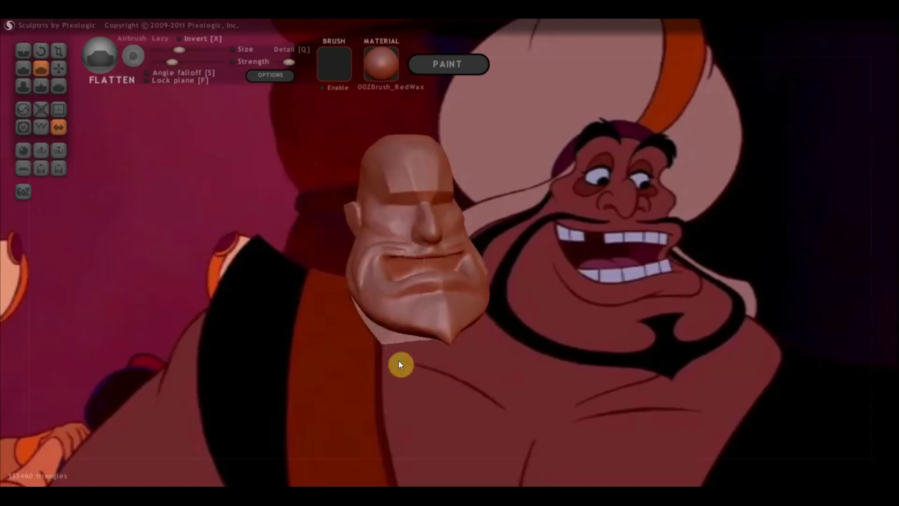
mouse_move(449, 305)
right_mouse_down()
mouse_move(417, 309)
mouse_move(425, 299)
right_mouse_up()
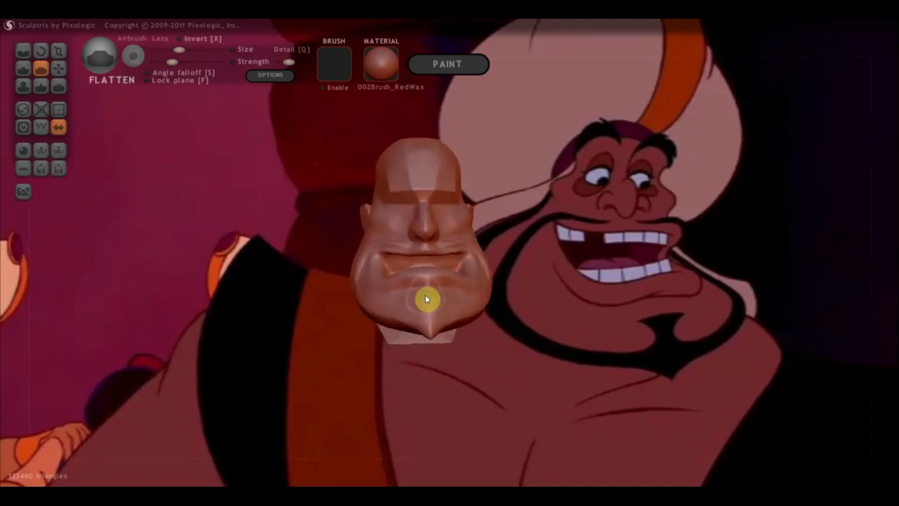
scroll(429, 298, "up", 2)
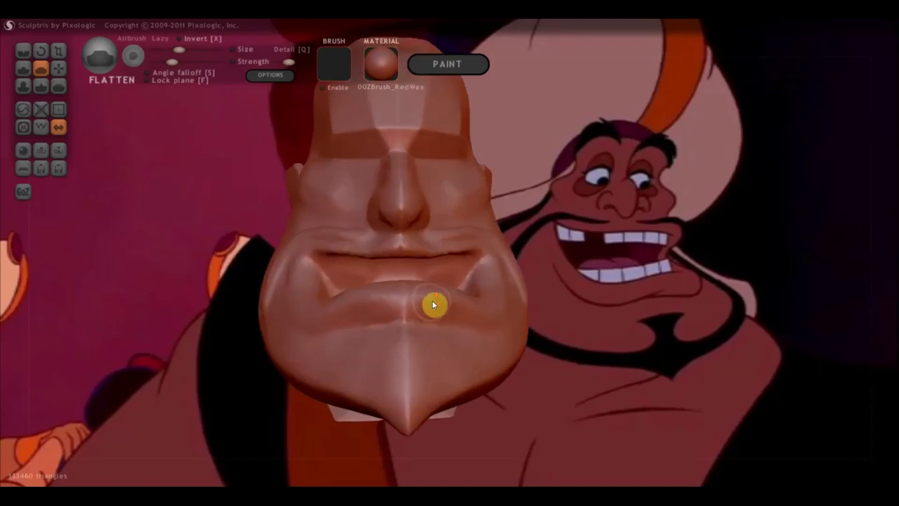
Use the Grab brush to pull the lower lip upward and stretch the mouth corners outward
left_click(58, 68)
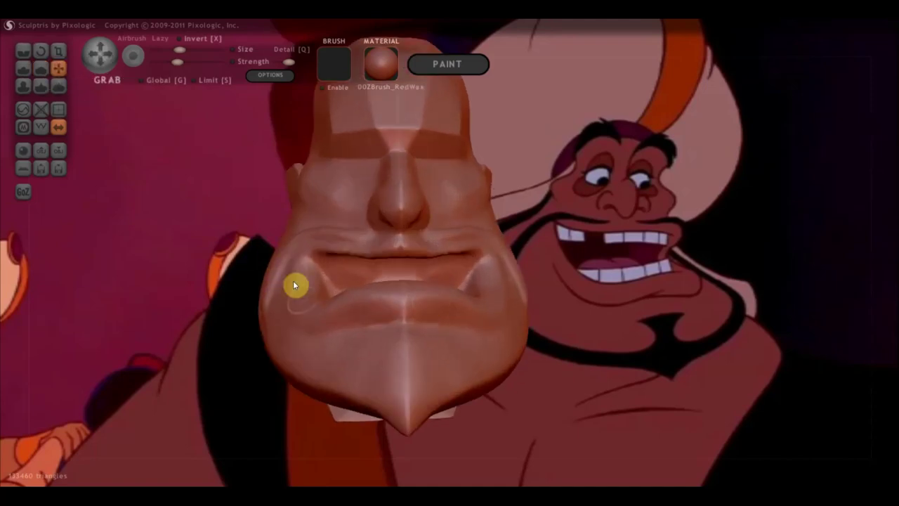
scroll(325, 314, "down", 2)
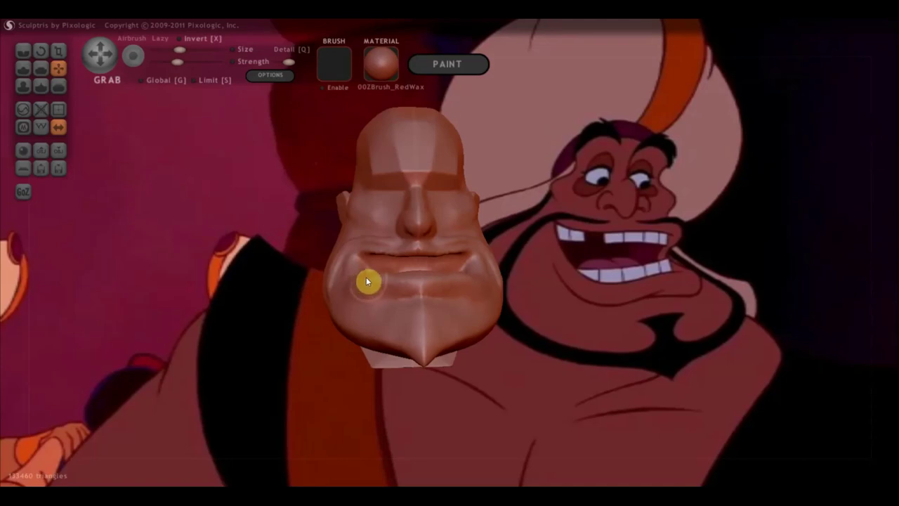
right_click_drag(378, 294, 392, 365)
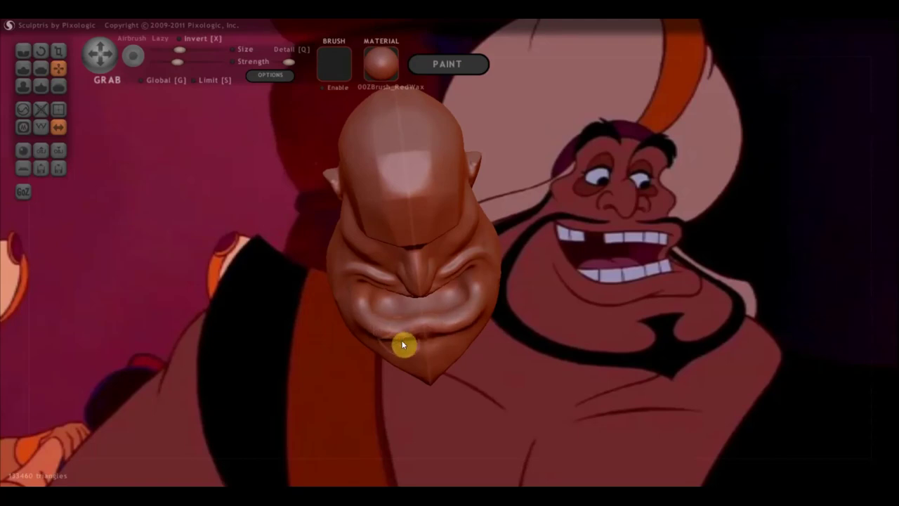
mouse_move(402, 340)
right_mouse_down()
mouse_move(415, 297)
mouse_move(372, 279)
mouse_move(246, 262)
right_mouse_up()
scroll(356, 254, "up", 3)
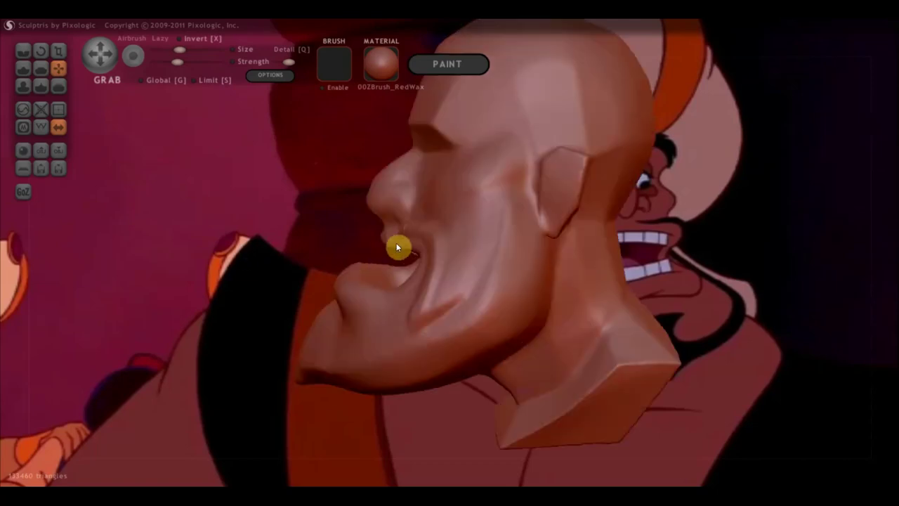
left_click_drag(396, 243, 381, 248)
mouse_move(381, 249)
right_mouse_down()
mouse_move(451, 303)
mouse_move(431, 307)
right_mouse_up()
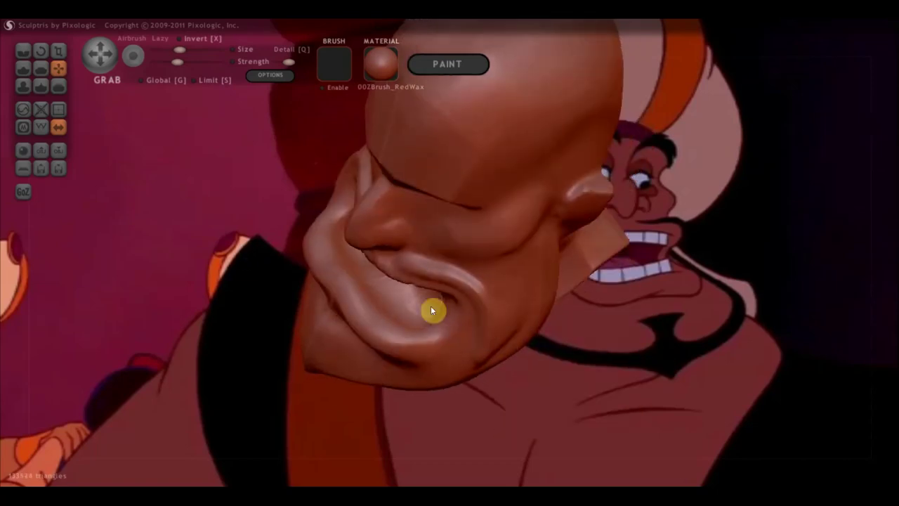
left_click_drag(406, 296, 398, 277)
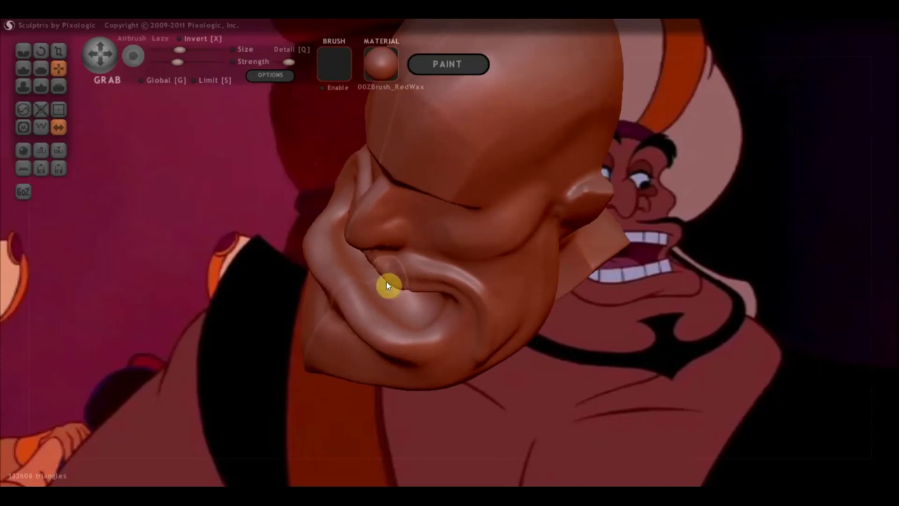
mouse_move(410, 299)
left_mouse_down()
mouse_move(429, 290)
mouse_move(415, 292)
left_mouse_up()
mouse_move(416, 292)
right_mouse_down()
mouse_move(384, 245)
mouse_move(403, 260)
mouse_move(532, 272)
mouse_move(402, 322)
right_mouse_up()
left_click_drag(402, 322, 403, 295)
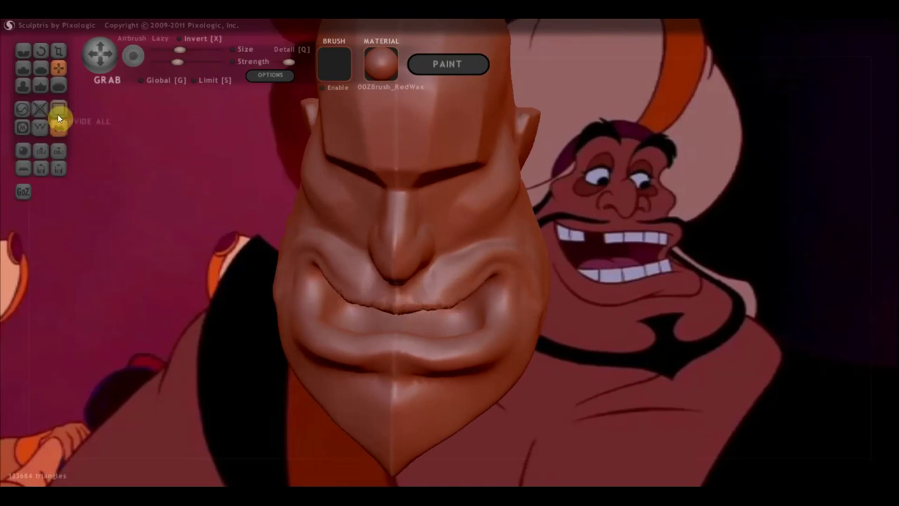
Flatten and smooth the upper lip along the mouth line
left_click(42, 68)
scroll(294, 321, "up", 2)
scroll(351, 309, "up", 2)
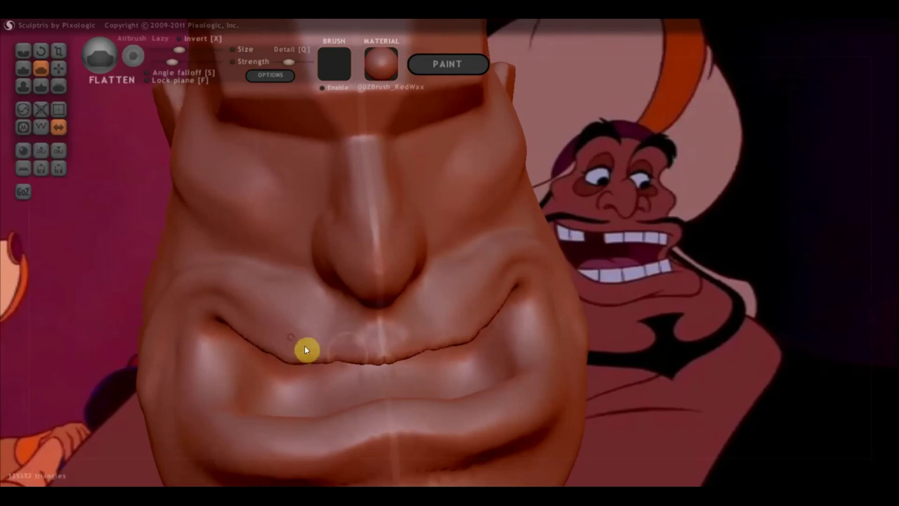
right_click_drag(305, 349, 346, 314)
left_click_drag(357, 333, 293, 335)
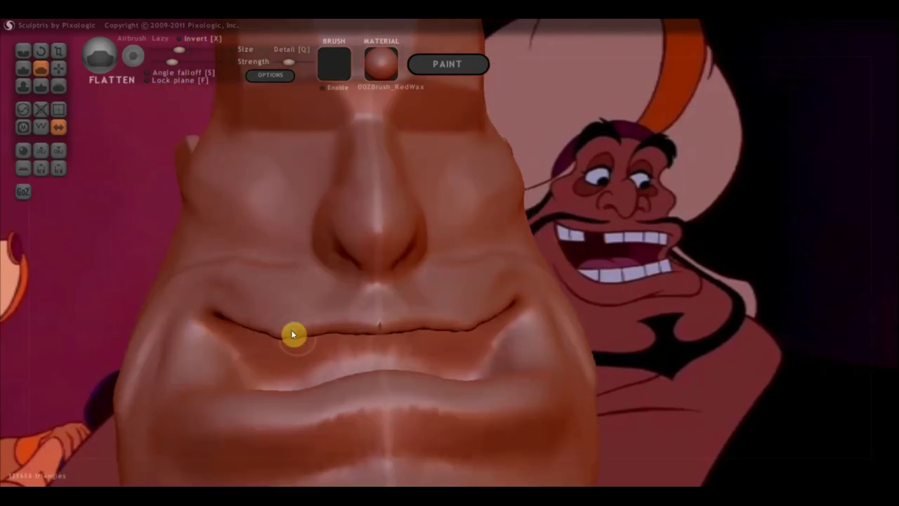
right_click_drag(293, 335, 342, 315)
mouse_move(342, 316)
left_mouse_down()
mouse_move(272, 306)
mouse_move(356, 303)
mouse_move(341, 289)
left_mouse_up()
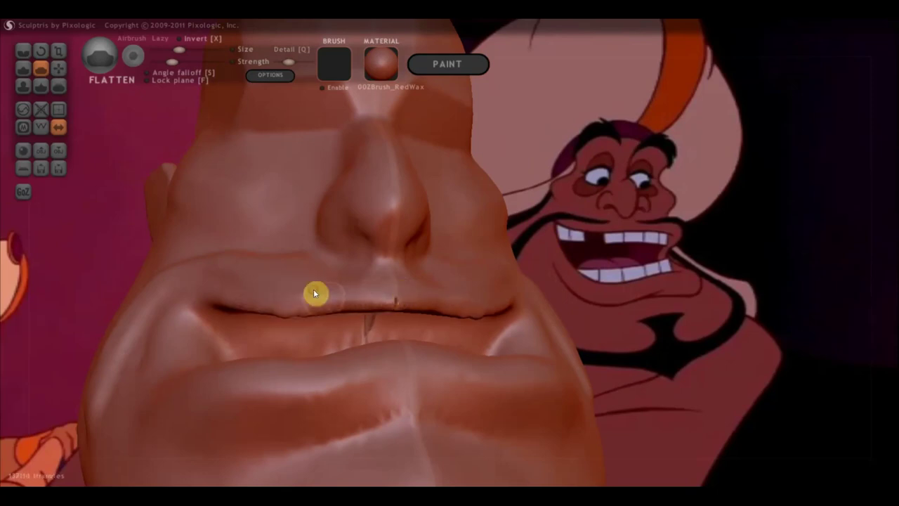
Flatten the lower lip with several light strokes
right_click_drag(416, 311, 454, 363)
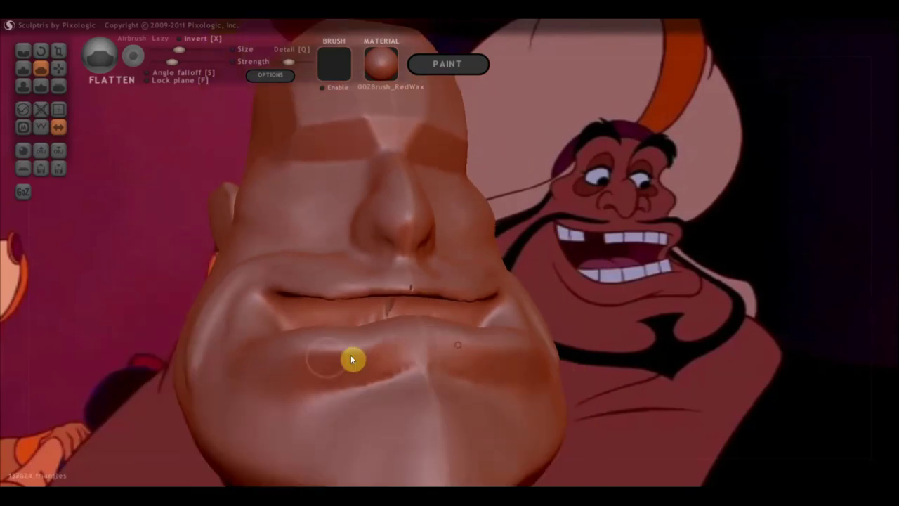
left_click_drag(347, 357, 316, 356)
mouse_move(315, 356)
right_mouse_down()
mouse_move(354, 363)
mouse_move(387, 423)
right_mouse_up()
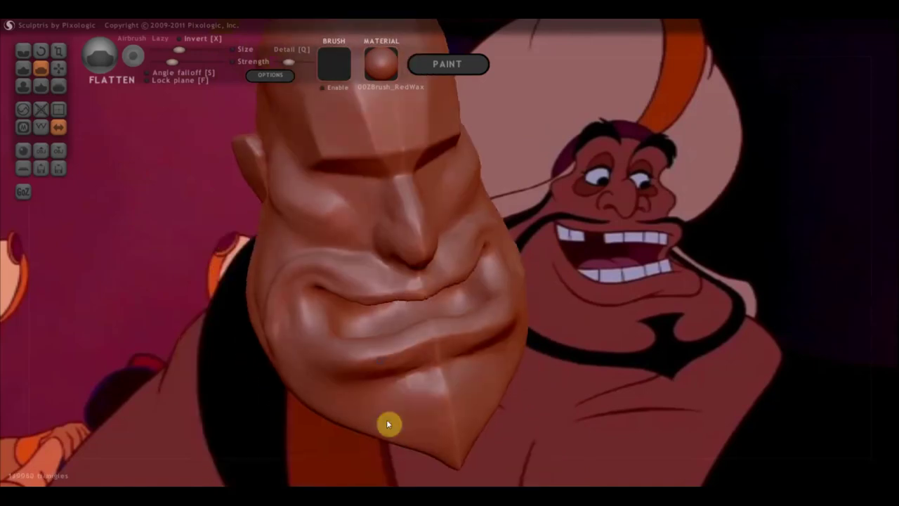
mouse_move(465, 342)
left_mouse_down()
mouse_move(359, 349)
mouse_move(461, 330)
mouse_move(342, 359)
mouse_move(427, 345)
mouse_move(345, 347)
mouse_move(411, 355)
left_mouse_up()
right_click_drag(325, 345, 446, 333)
mouse_move(445, 332)
left_mouse_down()
mouse_move(414, 342)
mouse_move(437, 335)
left_mouse_up()
Smooth the lip corner and the upper-lip crease toward mid-mouth
right_click_drag(437, 335, 473, 315)
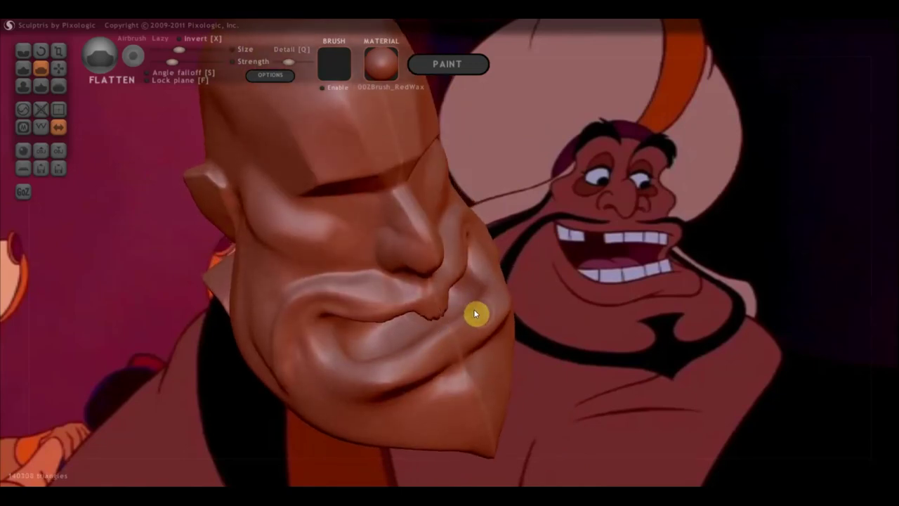
left_click_drag(475, 314, 476, 313)
right_click_drag(618, 179, 511, 253)
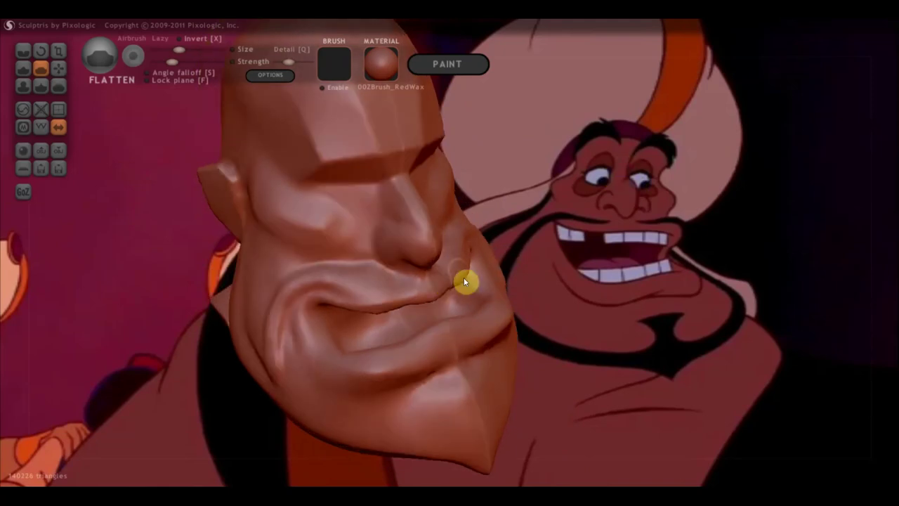
mouse_move(447, 287)
left_mouse_down()
mouse_move(386, 312)
mouse_move(436, 310)
left_mouse_up()
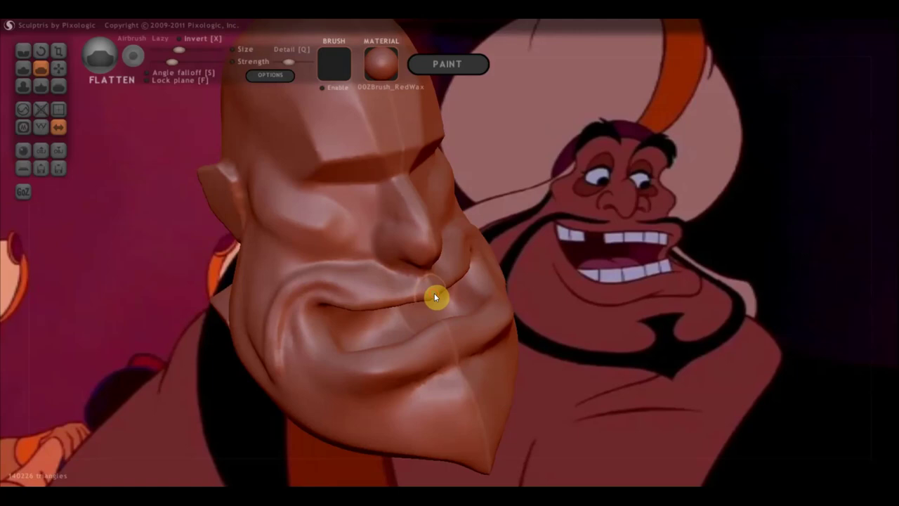
right_click_drag(431, 302, 502, 345)
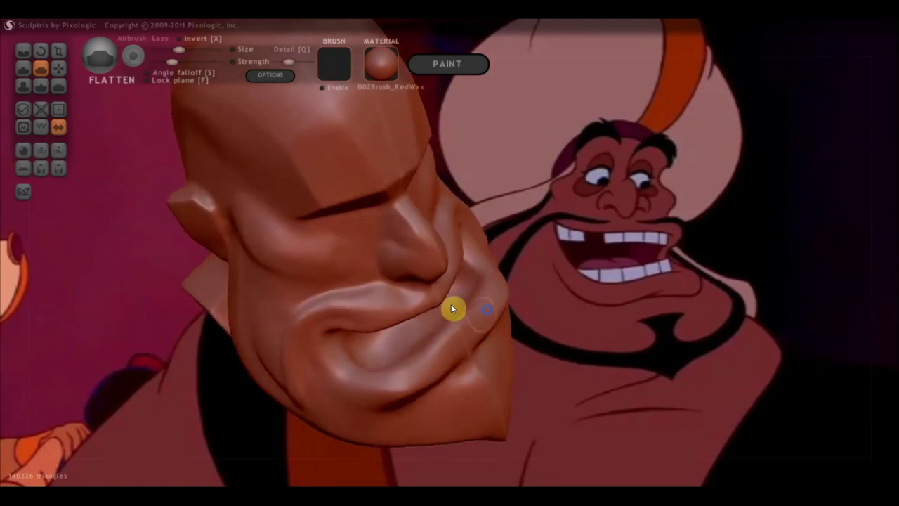
right_click_drag(453, 307, 460, 281)
Mask the upper lip, then flatten the lower lip surface beneath it
key("m")
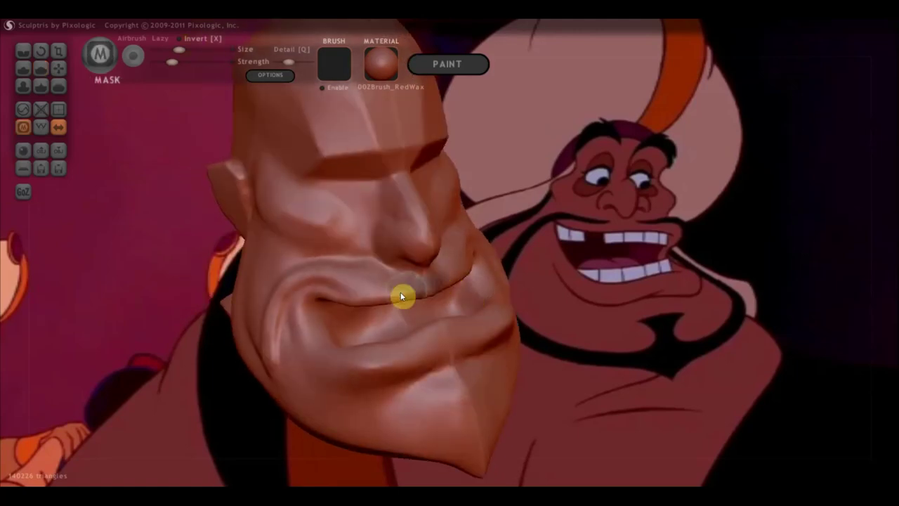
left_click_drag(438, 291, 353, 294)
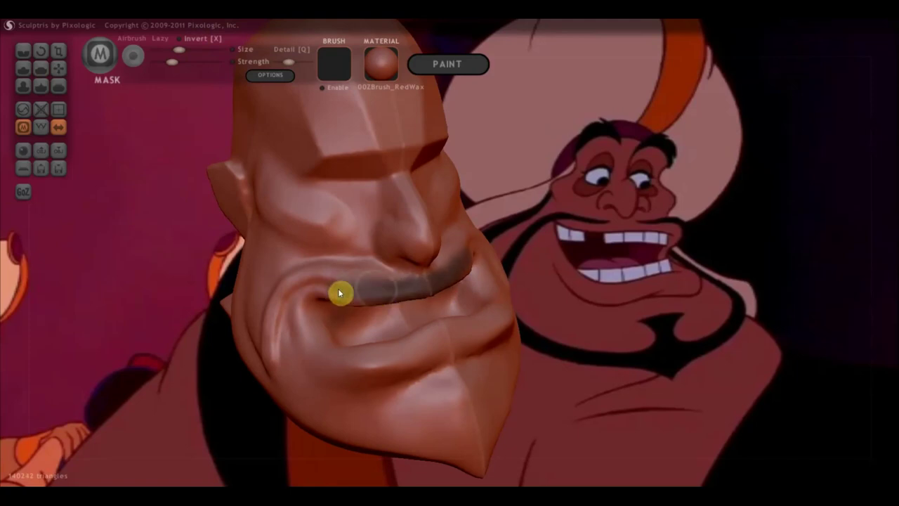
key("f")
right_click_drag(382, 299, 509, 349)
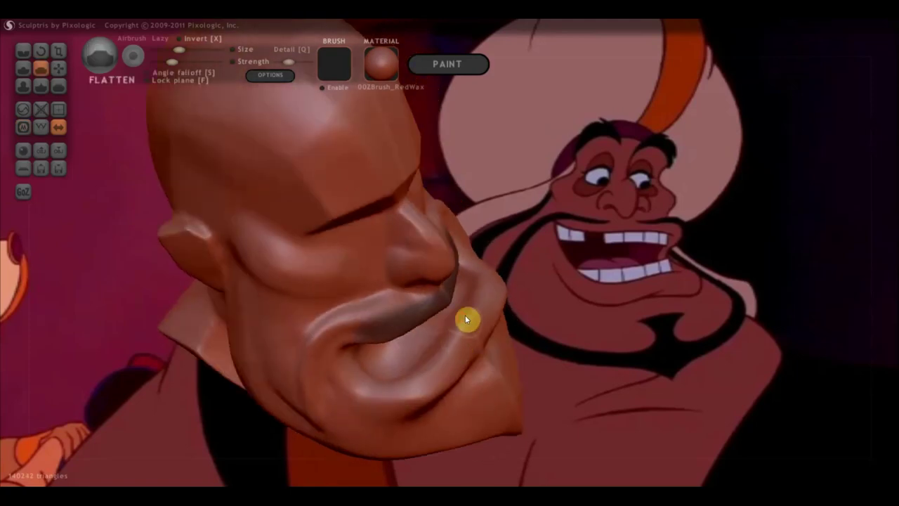
mouse_move(452, 340)
left_mouse_down()
mouse_move(474, 297)
mouse_move(489, 318)
left_mouse_up()
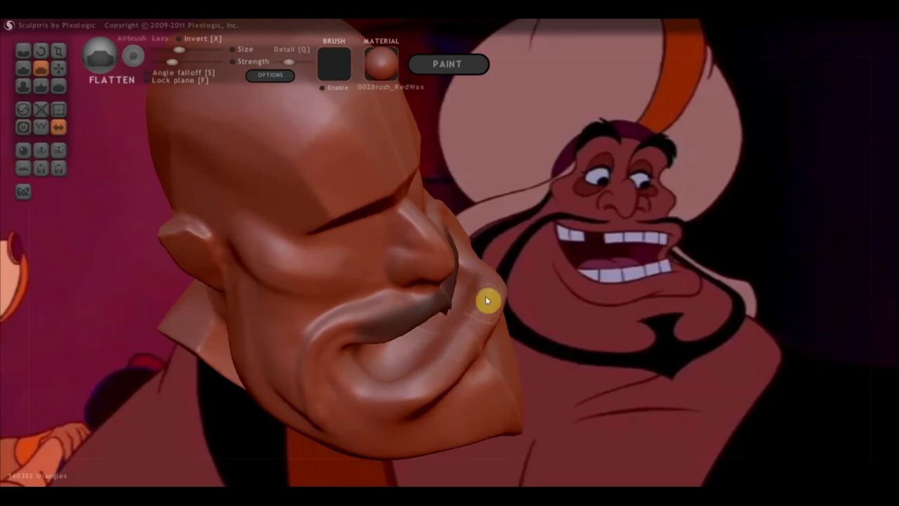
mouse_move(383, 378)
left_mouse_down()
mouse_move(390, 388)
mouse_move(377, 397)
left_mouse_up()
Keep flattening around the lower lip and the cheek beside the mouth
right_click_drag(378, 398, 412, 364)
left_click_drag(337, 344, 427, 351)
right_click_drag(415, 344, 453, 359)
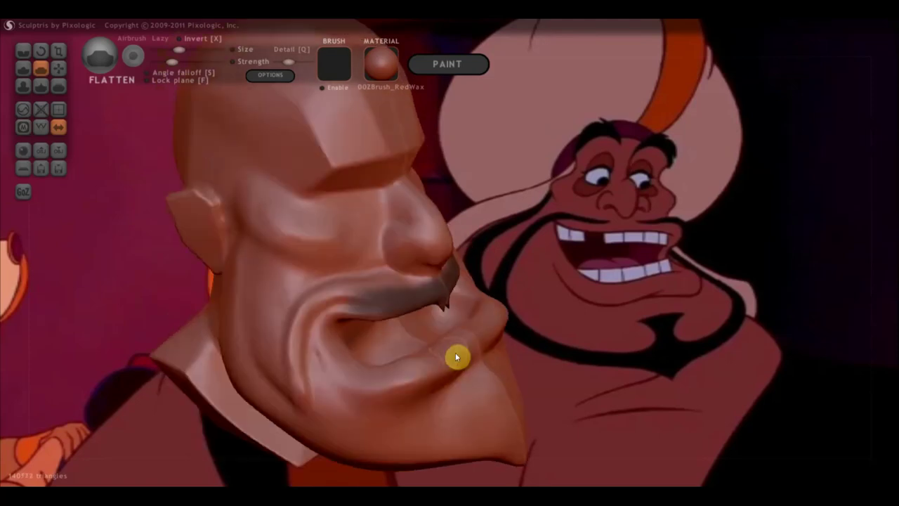
left_click_drag(399, 362, 419, 358)
right_click_drag(416, 359, 602, 301)
scroll(598, 283, "up", 2)
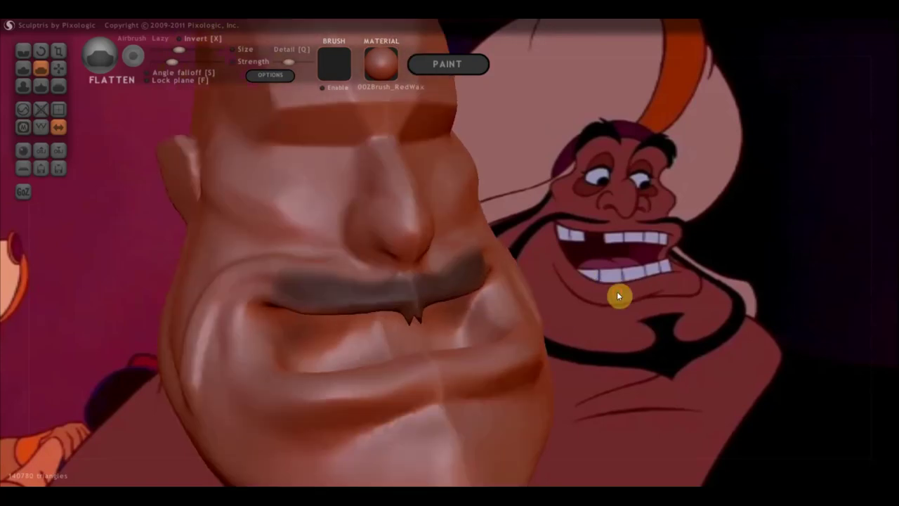
mouse_move(509, 335)
right_mouse_down()
mouse_move(595, 321)
mouse_move(580, 311)
mouse_move(675, 320)
right_mouse_up()
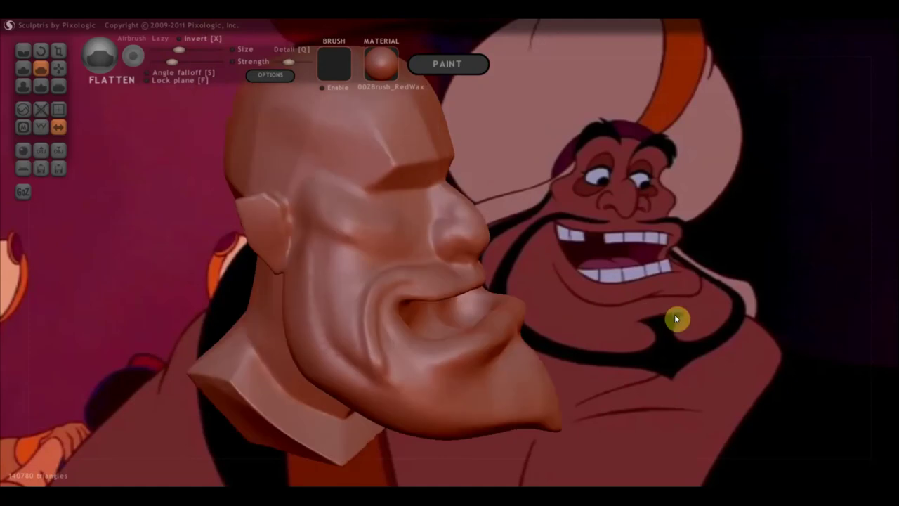
Crease along the nostril edge, then switch to the Grab brush facing the head front-on
left_click(23, 50)
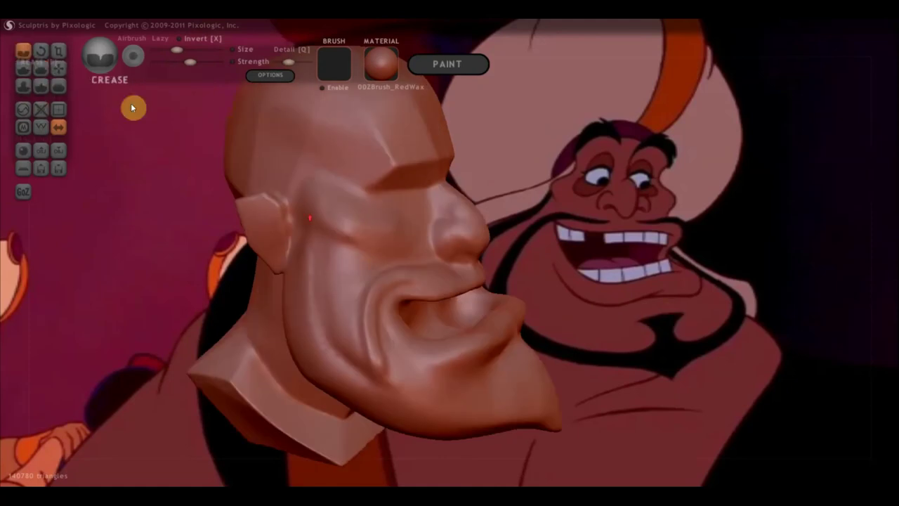
scroll(399, 224, "up", 2)
mouse_move(459, 208)
left_mouse_down()
mouse_move(441, 211)
mouse_move(422, 234)
mouse_move(430, 255)
mouse_move(453, 262)
mouse_move(470, 253)
left_mouse_up()
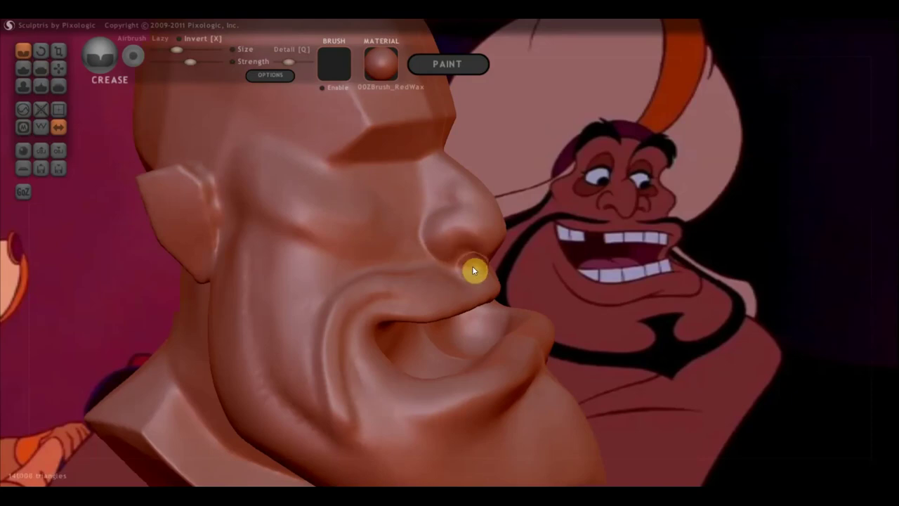
right_click_drag(470, 265, 381, 269)
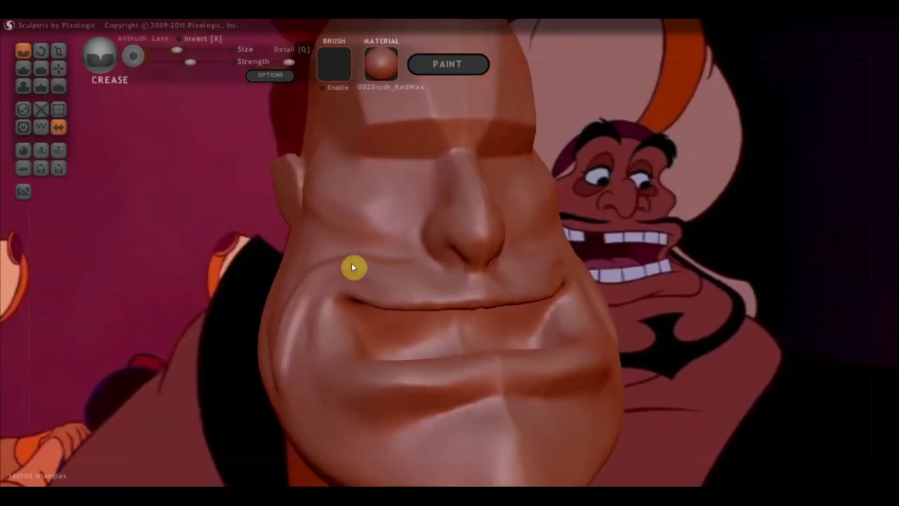
left_click(59, 68)
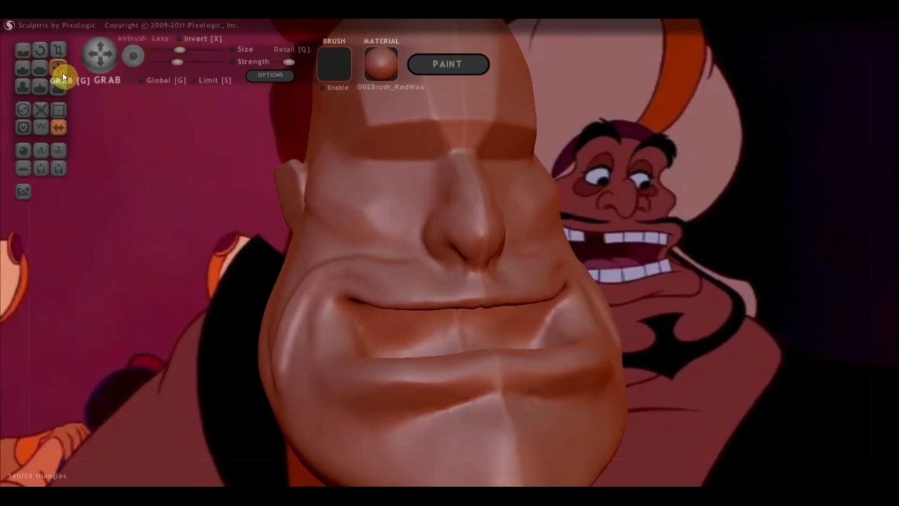
scroll(407, 236, "down", 2)
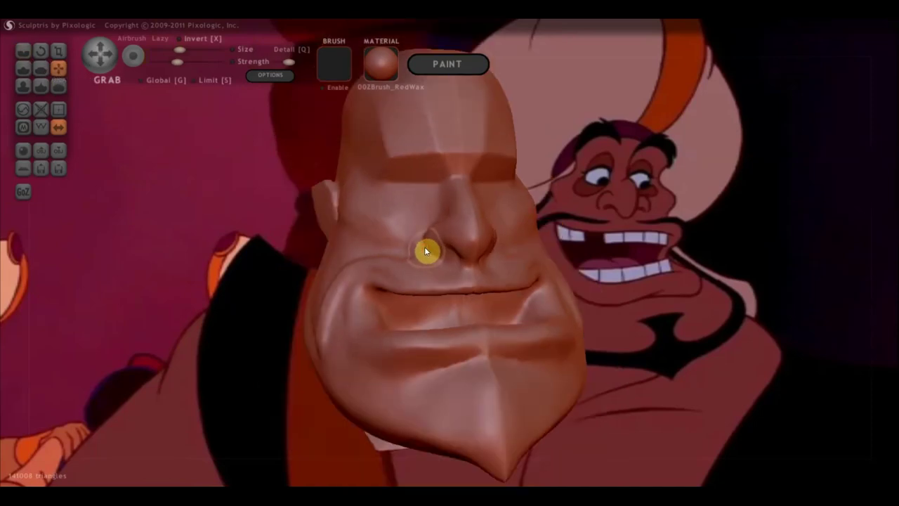
scroll(441, 236, "down", 1)
right_click_drag(438, 230, 436, 227)
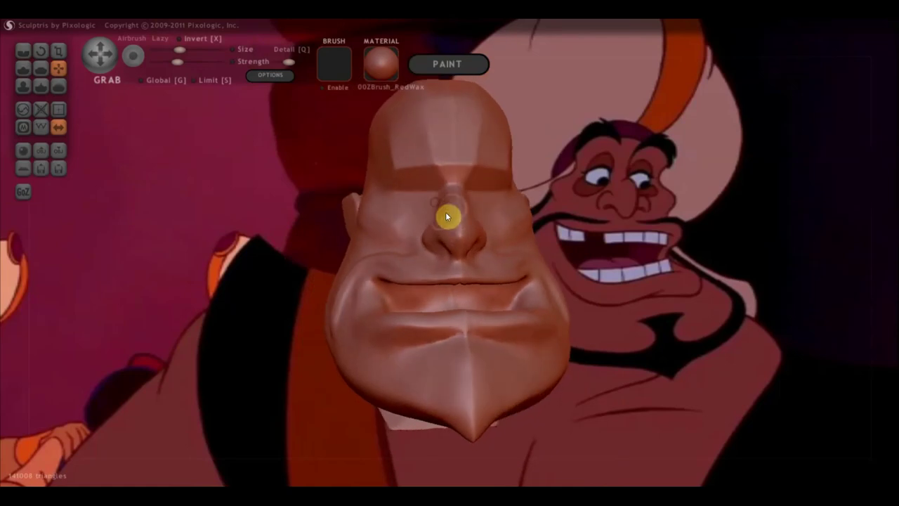
Build up a brow ridge across the forehead and above the left eye with Draw
left_click(23, 51)
mouse_move(217, 172)
left_mouse_down()
mouse_move(230, 169)
mouse_move(215, 158)
left_mouse_up()
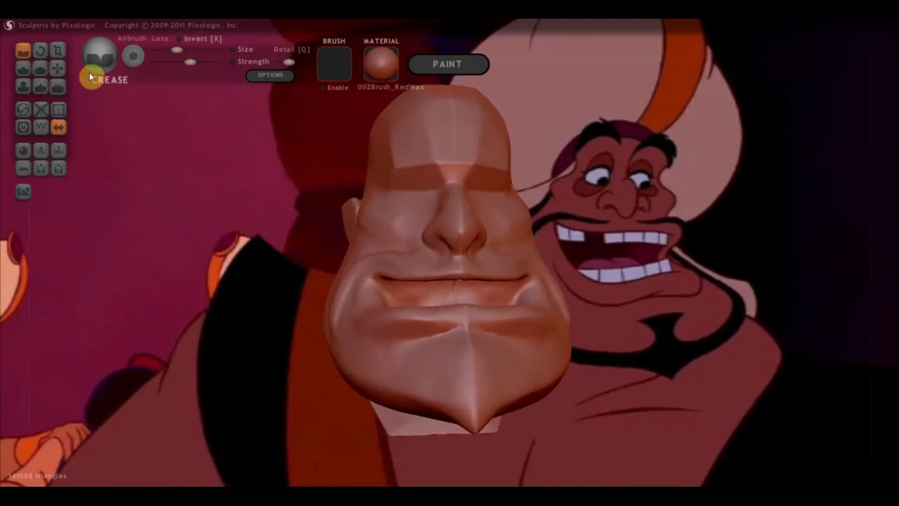
left_click(25, 71)
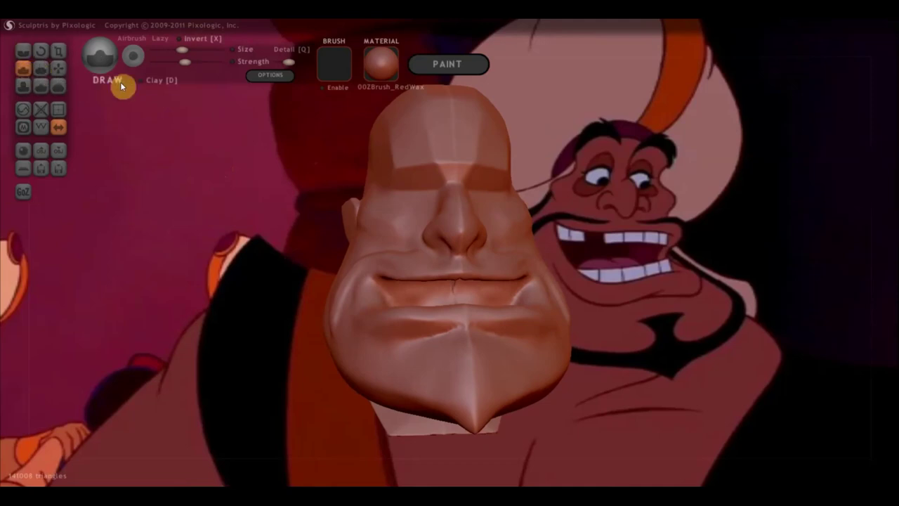
mouse_move(204, 134)
left_mouse_down()
mouse_move(258, 166)
mouse_move(327, 166)
left_mouse_up()
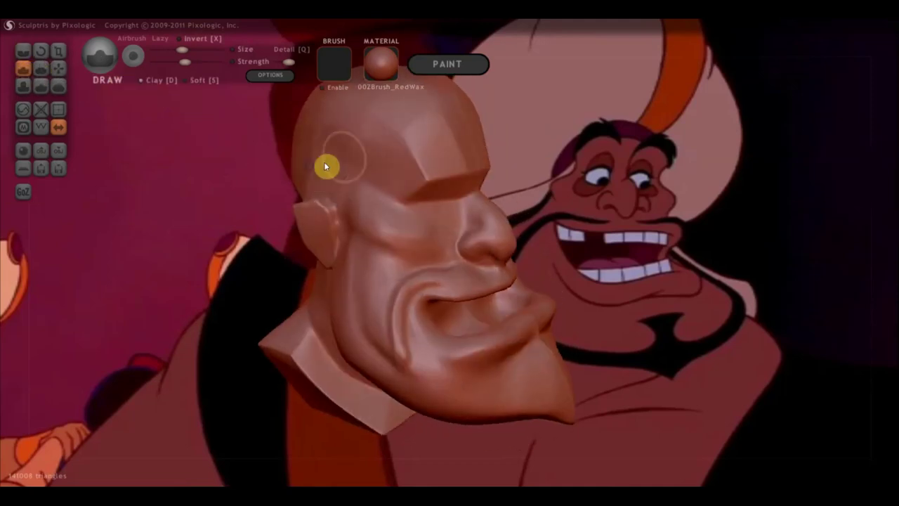
left_click_drag(416, 173, 449, 160)
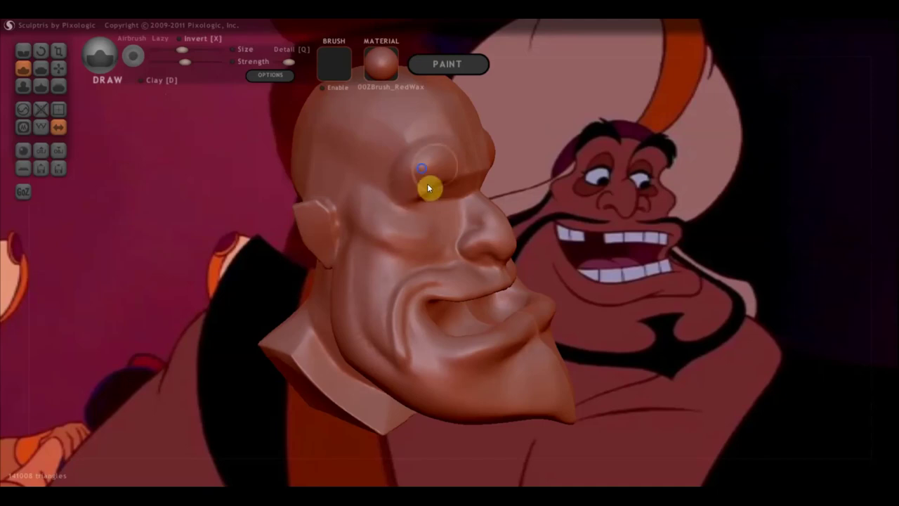
right_click_drag(425, 185, 368, 154)
left_click_drag(411, 147, 437, 173)
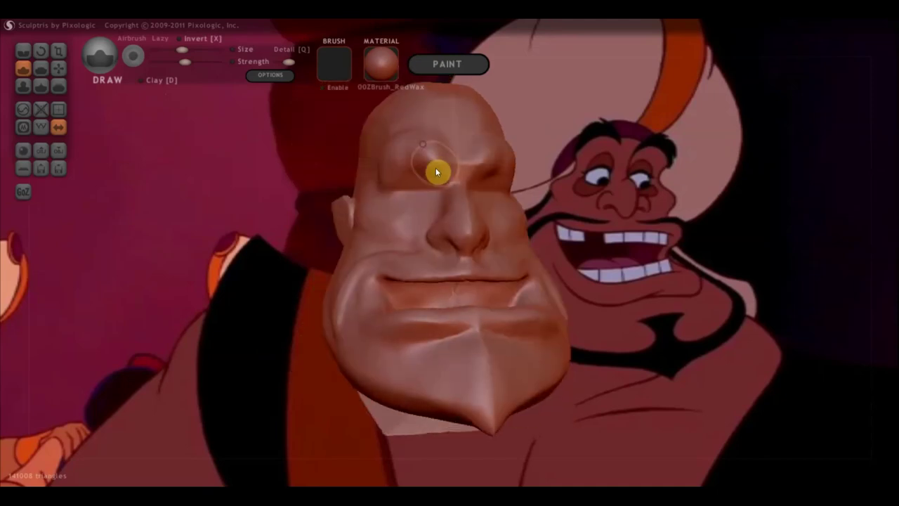
Flatten the brow above the left eye into a firmer plane
left_click(41, 68)
mouse_move(420, 167)
left_mouse_down()
mouse_move(403, 161)
mouse_move(387, 171)
mouse_move(413, 150)
mouse_move(432, 176)
mouse_move(396, 173)
mouse_move(415, 156)
mouse_move(435, 181)
left_mouse_up()
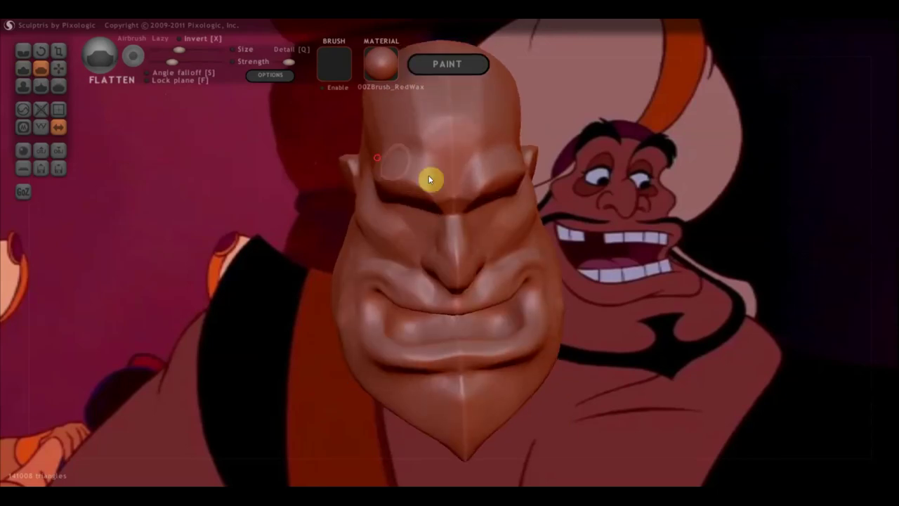
right_click_drag(432, 176, 549, 132)
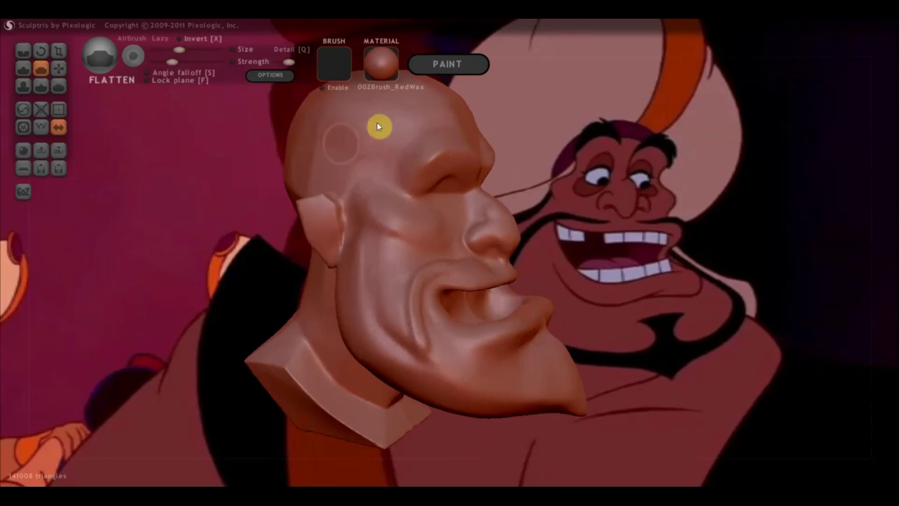
mouse_move(380, 162)
right_mouse_down()
mouse_move(302, 143)
mouse_move(264, 150)
mouse_move(354, 166)
right_mouse_up()
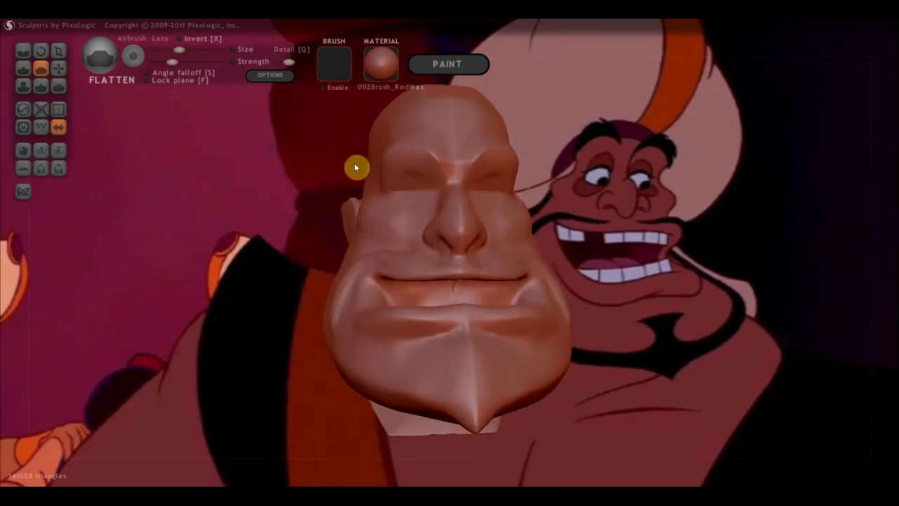
Crease the brow line above both eyes, deepening the crease along the left brow
left_click(27, 71)
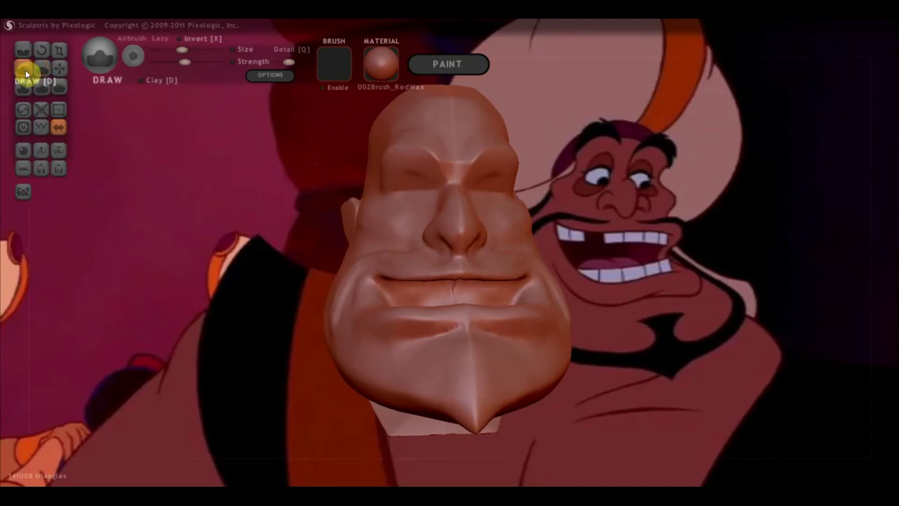
scroll(411, 191, "up", 2)
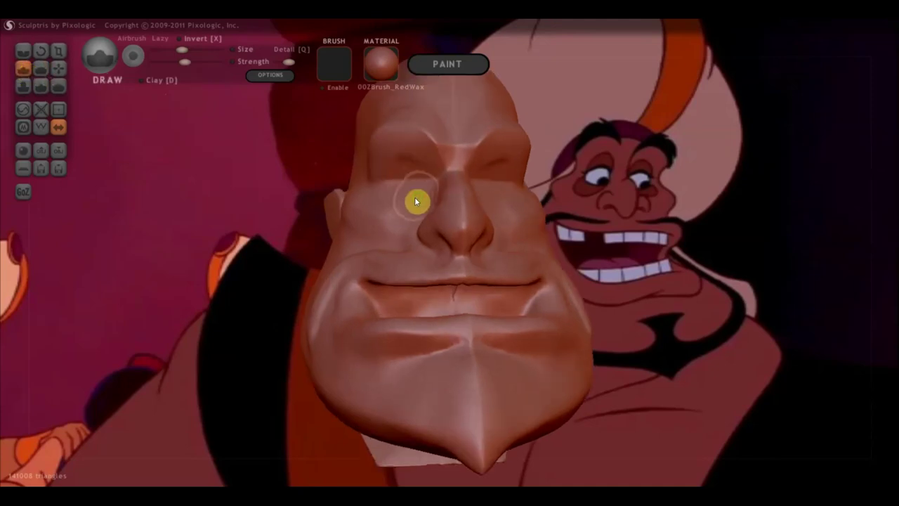
scroll(414, 197, "up", 2)
left_click(23, 51)
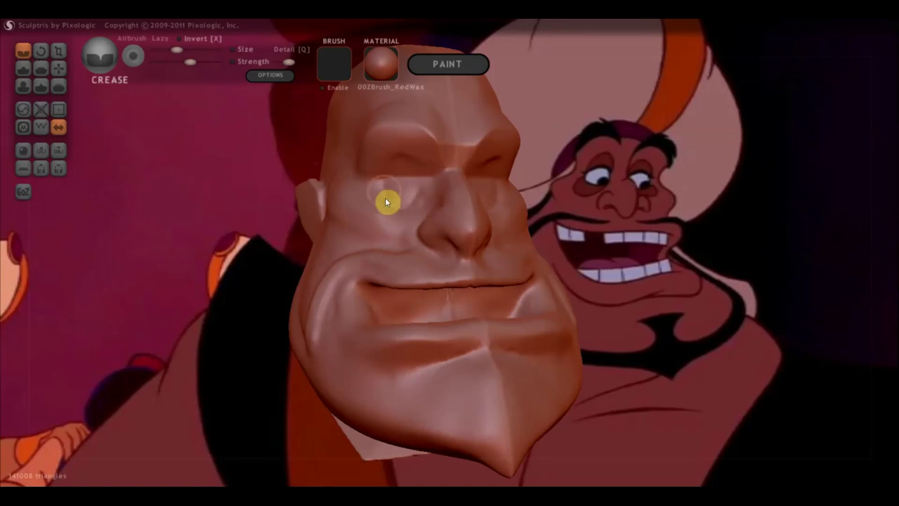
mouse_move(385, 206)
right_mouse_down()
mouse_move(402, 181)
mouse_move(363, 203)
mouse_move(417, 206)
right_mouse_up()
mouse_move(426, 175)
left_mouse_down()
mouse_move(401, 150)
mouse_move(381, 169)
left_mouse_up()
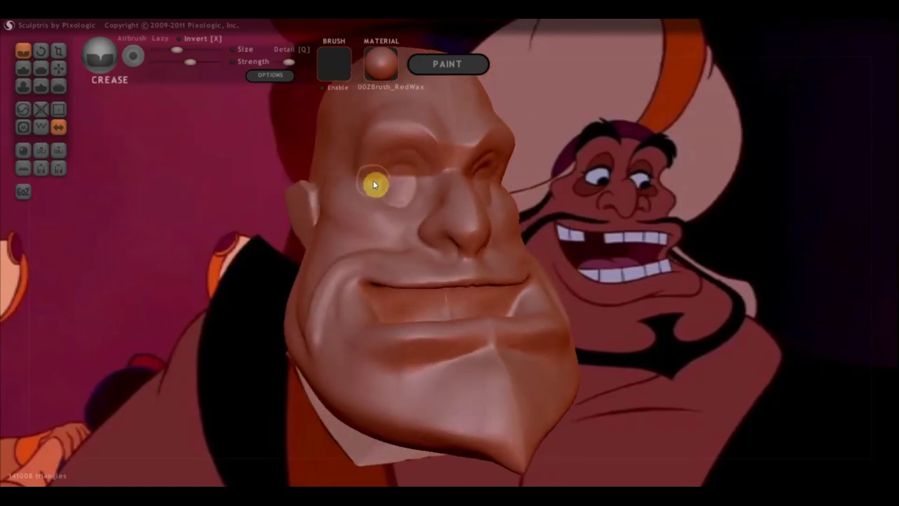
mouse_move(382, 161)
left_mouse_down()
mouse_move(399, 150)
mouse_move(424, 166)
mouse_move(409, 211)
mouse_move(371, 213)
left_mouse_up()
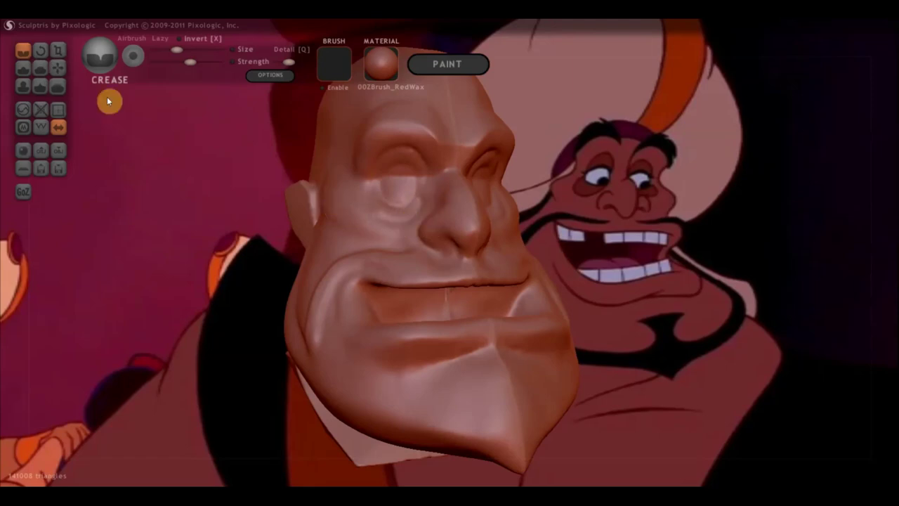
Build up rings around both eye sockets and raise a round eyeball bulge in the left socket
left_click(23, 68)
left_click_drag(299, 197, 327, 243)
right_click_drag(327, 243, 367, 259)
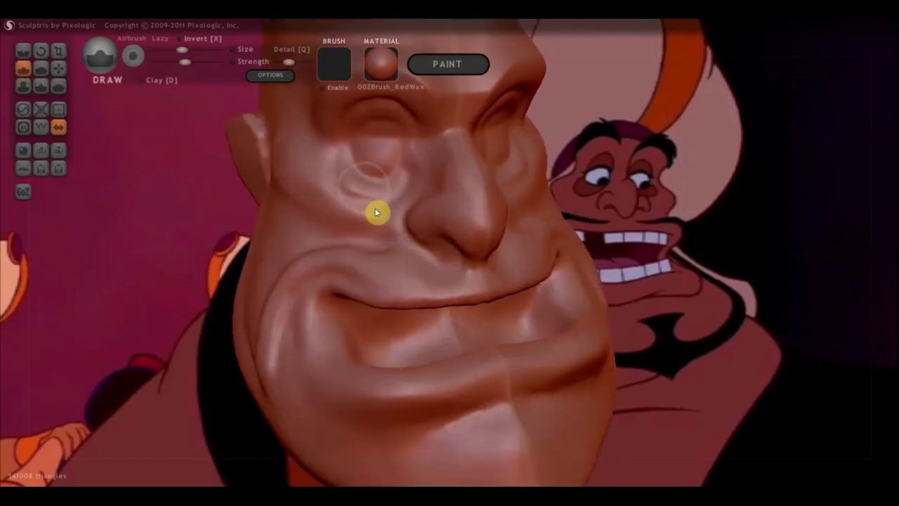
left_click_drag(349, 176, 378, 187)
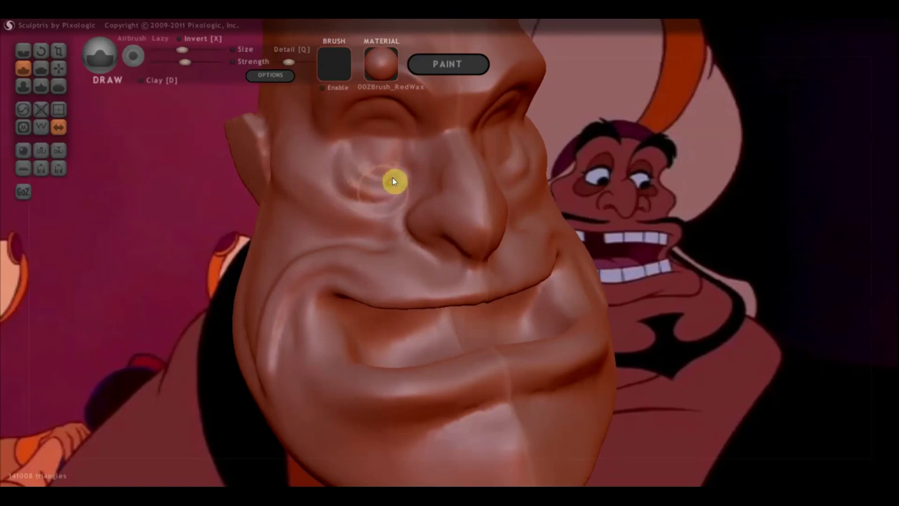
right_click_drag(383, 187, 406, 129)
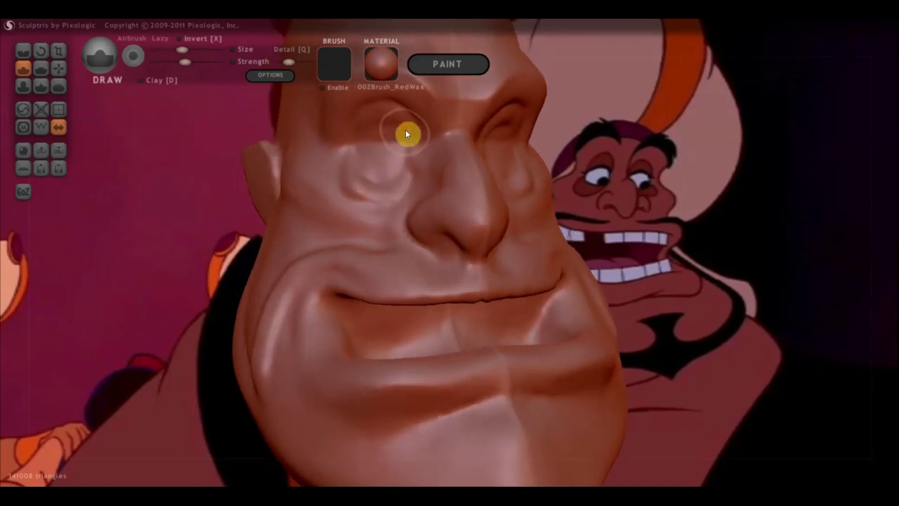
mouse_move(405, 129)
left_mouse_down()
mouse_move(364, 125)
mouse_move(356, 136)
mouse_move(384, 146)
left_mouse_up()
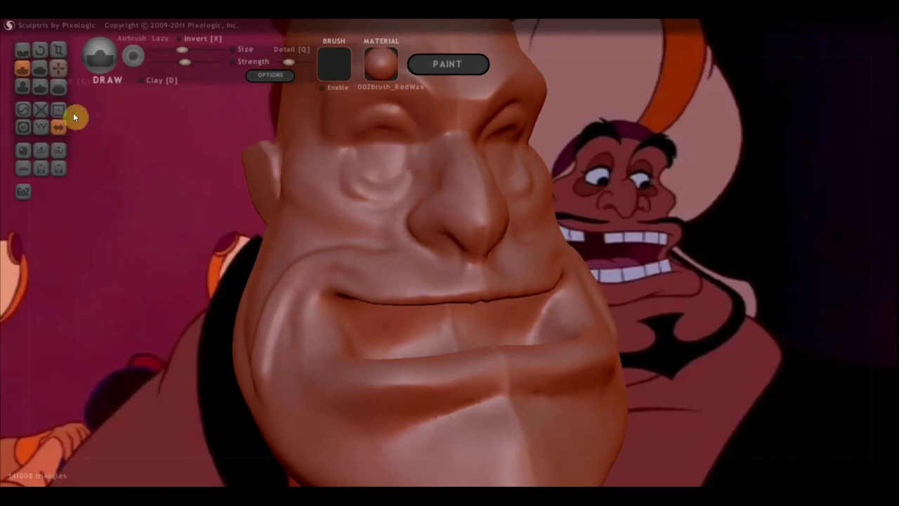
left_click_drag(403, 164, 382, 152)
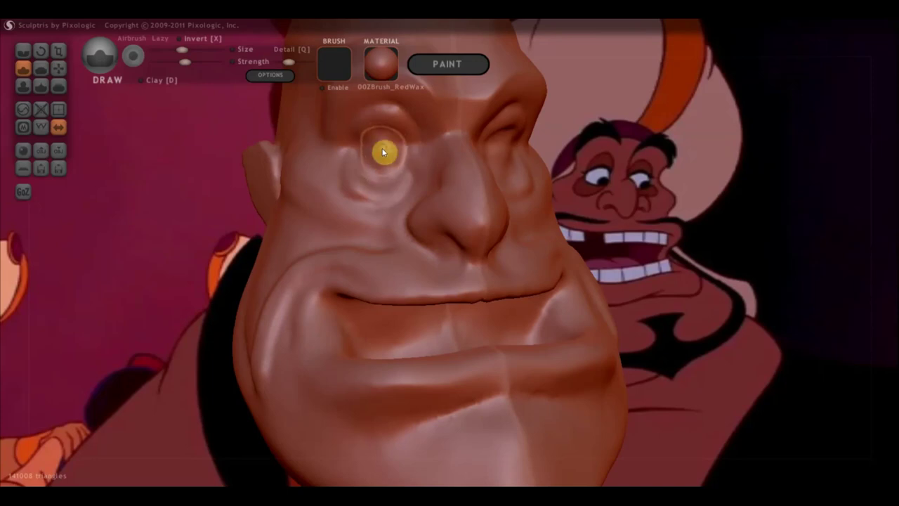
Turn on Clay, undo a bad stroke, and round out the mirrored eyeball bulges
key("super")
key("super")
mouse_move(383, 147)
left_mouse_down()
mouse_move(381, 172)
mouse_move(385, 152)
mouse_move(366, 179)
left_mouse_up()
left_click(142, 82)
key("ctrl+z")
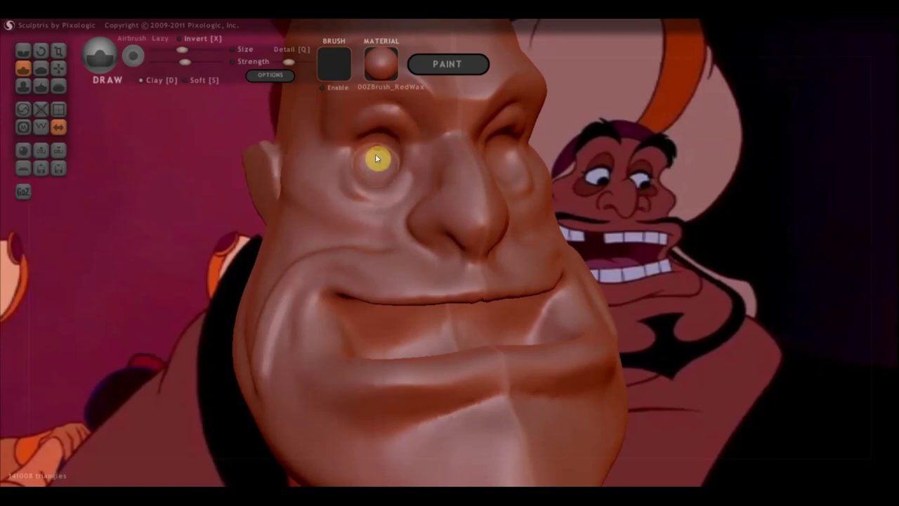
left_click_drag(382, 144, 379, 147)
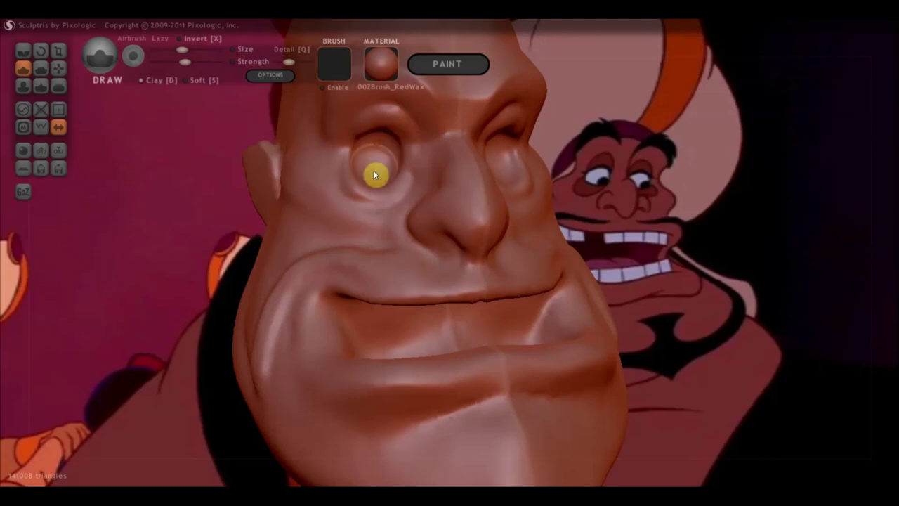
right_click_drag(380, 161, 392, 151)
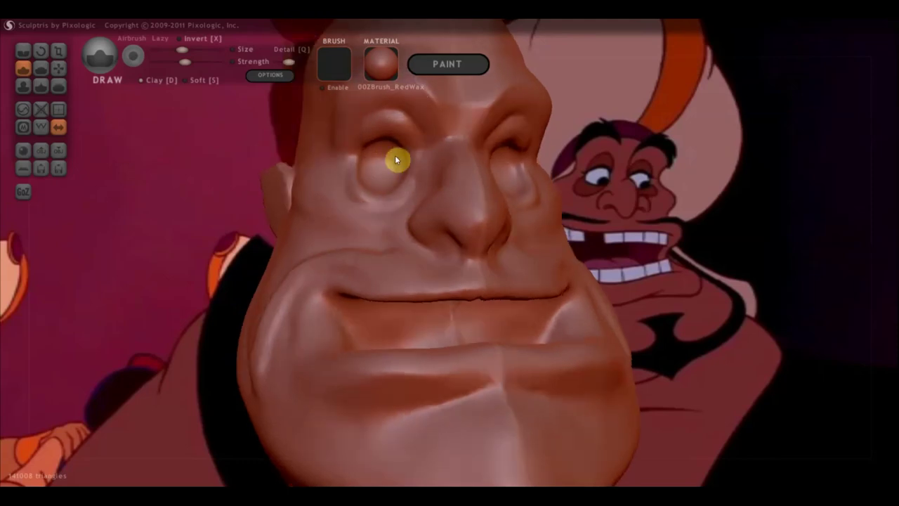
Sweep Flatten strokes back and forth along the left brow above the eye
left_click(40, 69)
right_click_drag(140, 140, 201, 165)
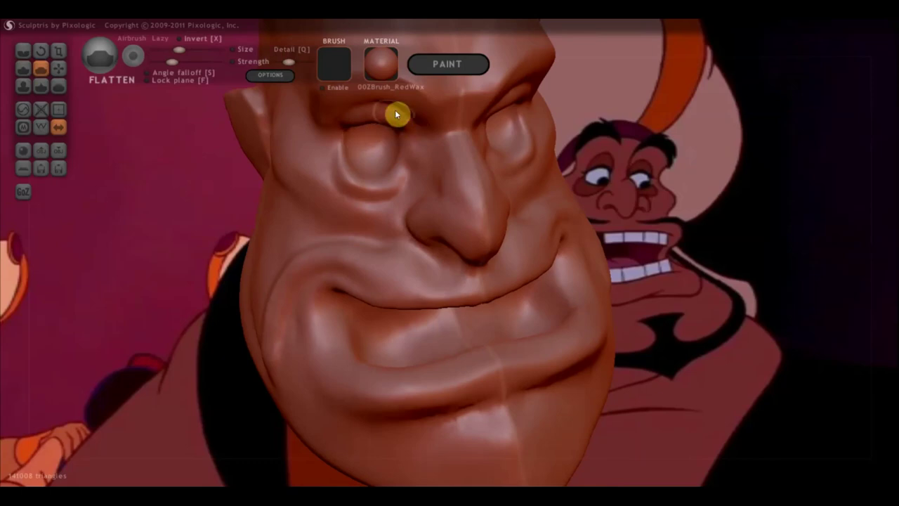
mouse_move(362, 139)
right_mouse_down()
mouse_move(445, 181)
mouse_move(436, 330)
mouse_move(431, 281)
right_mouse_up()
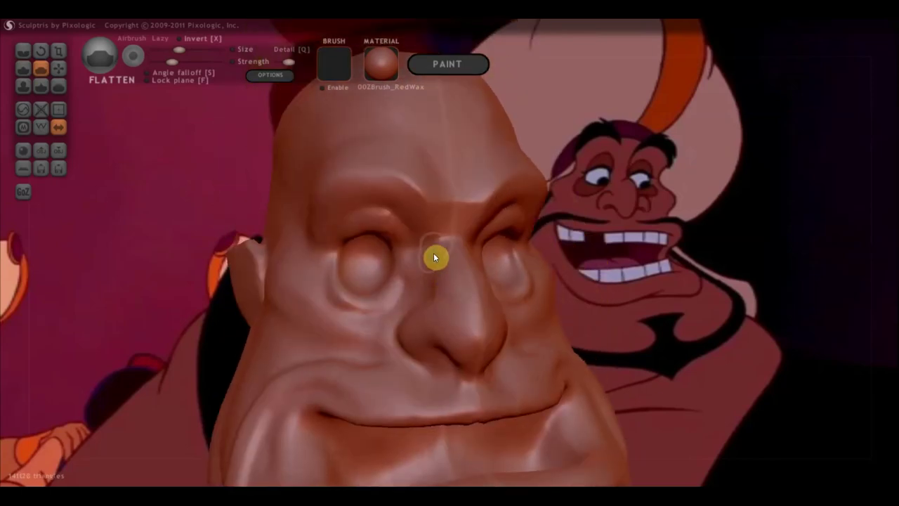
left_click_drag(359, 191, 327, 211)
mouse_move(416, 226)
left_mouse_down()
mouse_move(403, 208)
mouse_move(359, 203)
mouse_move(339, 213)
mouse_move(394, 214)
left_mouse_up()
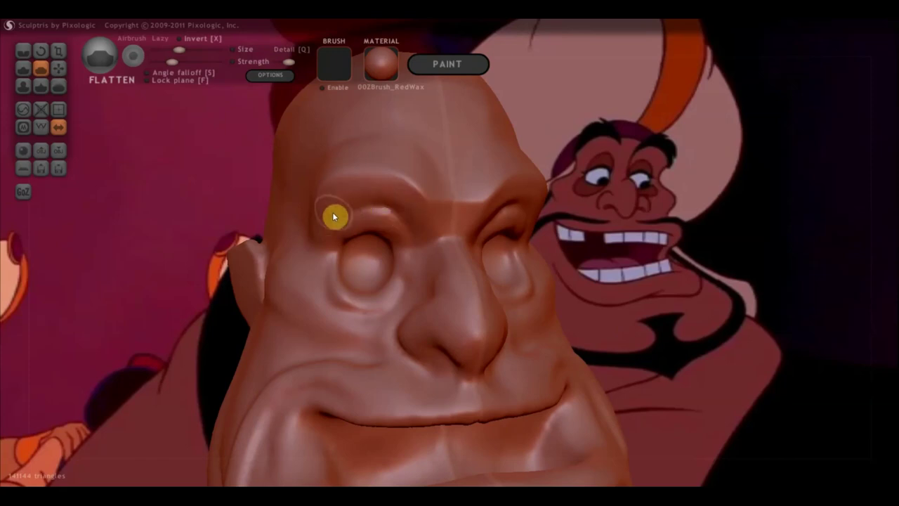
mouse_move(344, 201)
left_mouse_down()
mouse_move(413, 209)
mouse_move(339, 195)
mouse_move(376, 185)
mouse_move(407, 210)
left_mouse_up()
Pull the forehead above the right brow slightly with the Grab brush
left_click(58, 67)
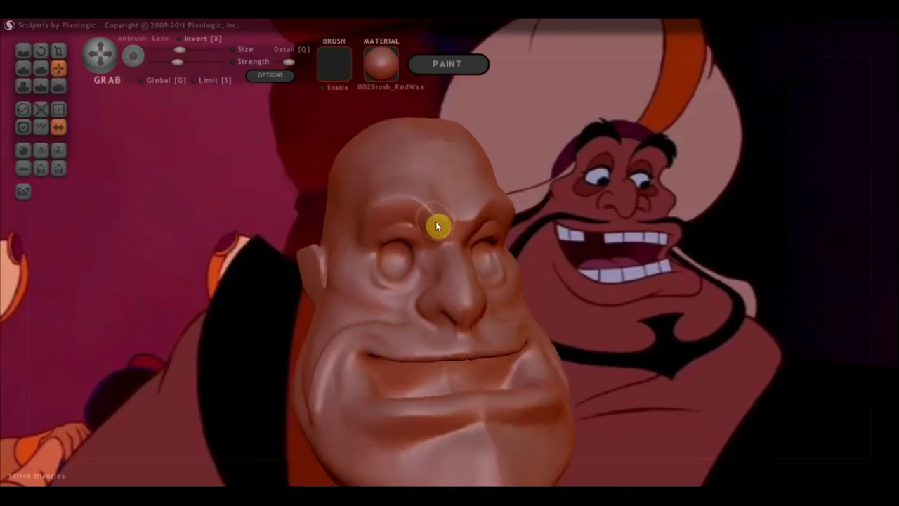
left_click_drag(435, 217, 443, 208)
left_click_drag(533, 217, 532, 207)
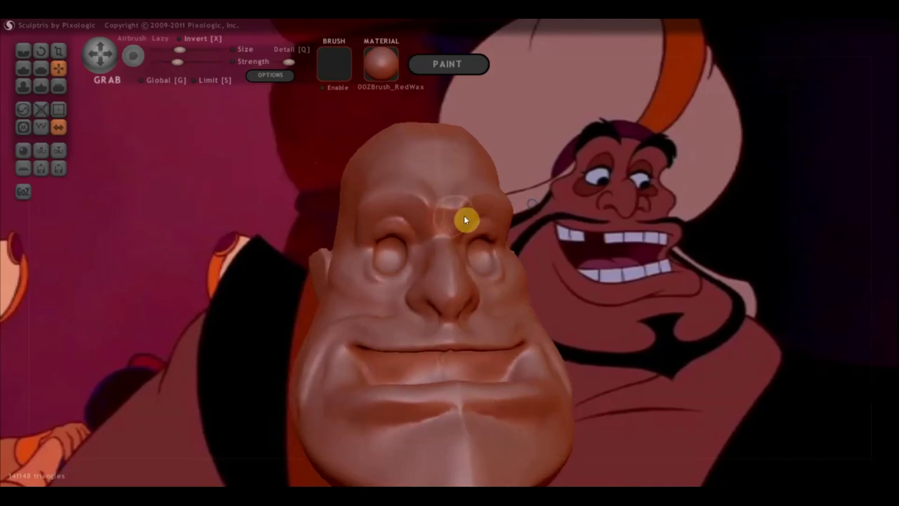
Snap to a straight front view, then orbit to three-quarter side and zoom toward the ear
left_click_drag(562, 252, 601, 262, "shift")
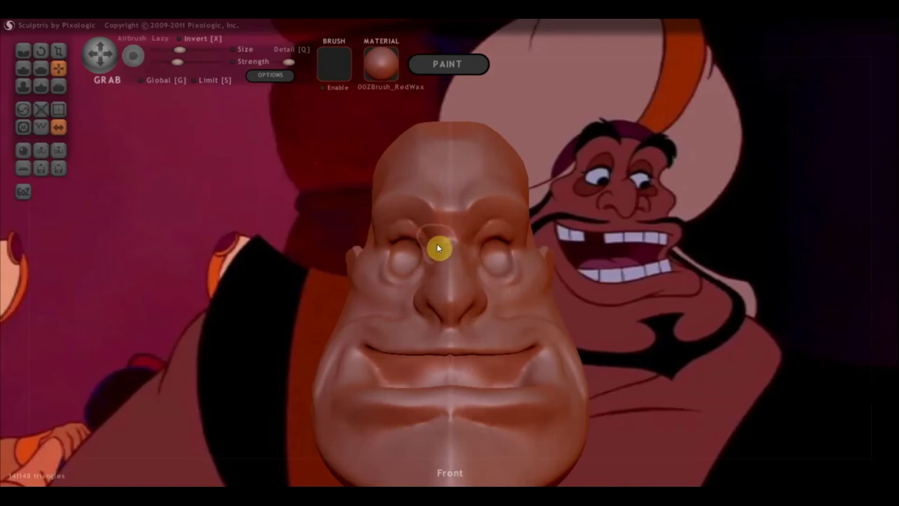
mouse_move(446, 270)
right_mouse_down()
mouse_move(471, 308)
mouse_move(434, 291)
right_mouse_up()
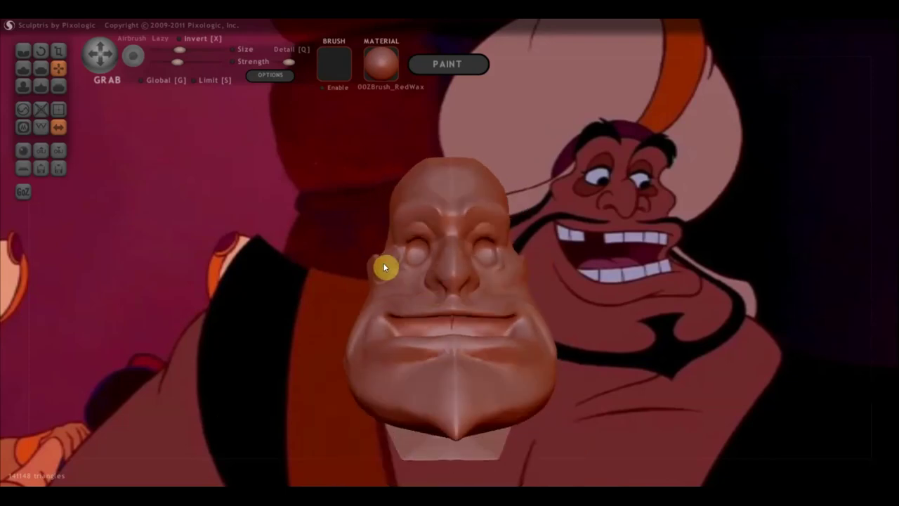
mouse_move(383, 267)
right_mouse_down()
mouse_move(409, 292)
mouse_move(463, 283)
mouse_move(401, 301)
mouse_move(412, 253)
mouse_move(491, 279)
mouse_move(463, 208)
right_mouse_up()
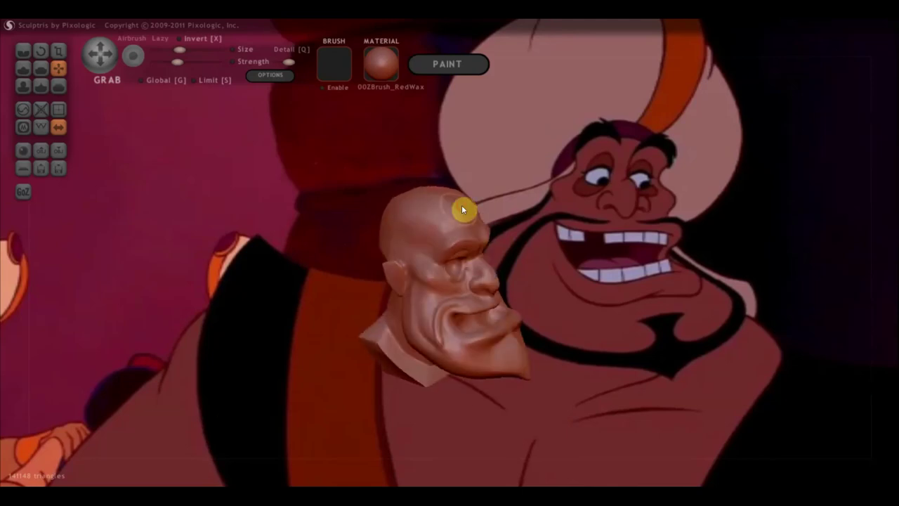
scroll(407, 235, "up", 4)
scroll(414, 269, "up", 2)
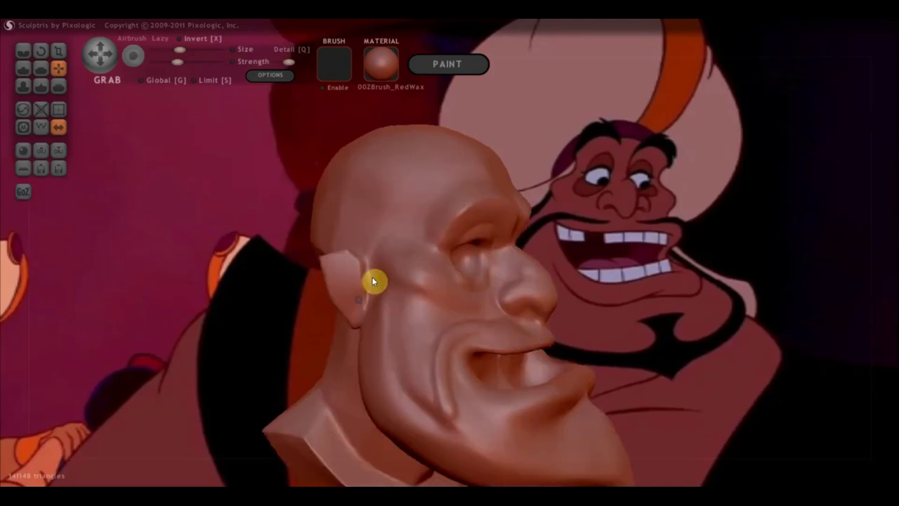
scroll(314, 281, "up", 2)
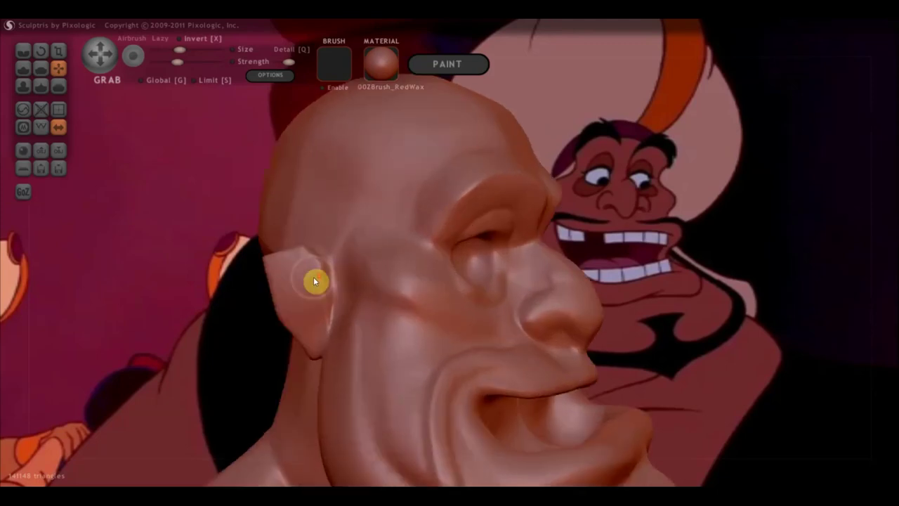
Build up the ear and its rim toward the lobe with the Clay Draw brush
left_click(40, 68)
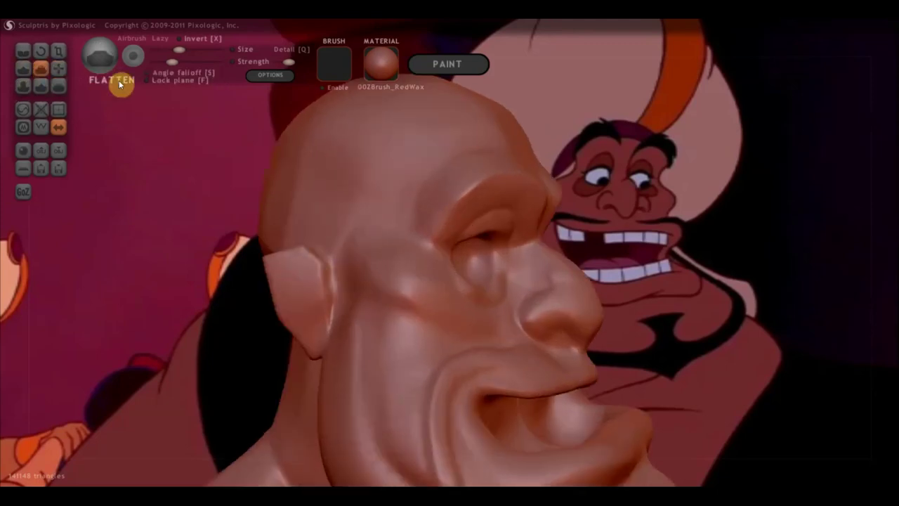
left_click(24, 68)
left_click(144, 81)
mouse_move(307, 313)
left_mouse_down()
mouse_move(301, 279)
mouse_move(311, 328)
mouse_move(308, 260)
mouse_move(275, 262)
mouse_move(281, 317)
left_mouse_up()
mouse_move(297, 349)
left_mouse_down()
mouse_move(314, 344)
mouse_move(315, 354)
mouse_move(309, 341)
left_mouse_up()
Carve creases inside the ear hollow and down the cheek in front of the ear to the jaw
left_click(23, 51)
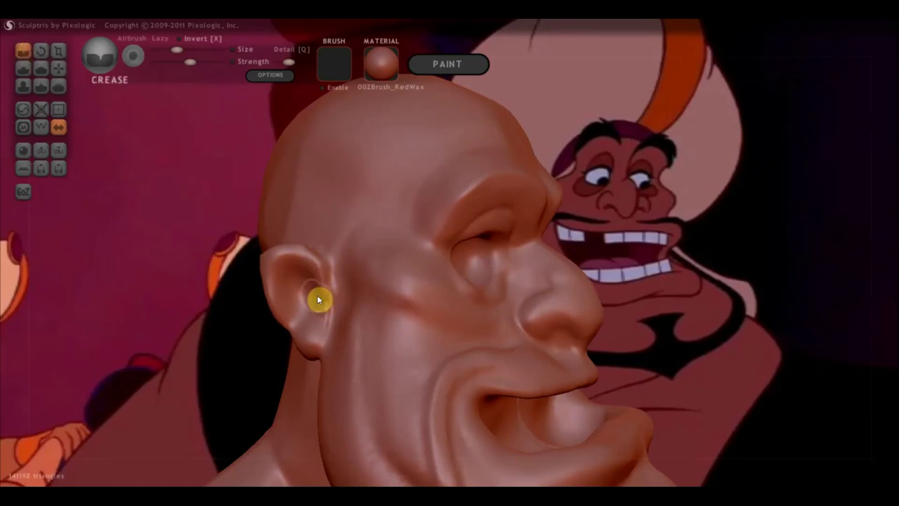
left_click_drag(305, 271, 281, 267)
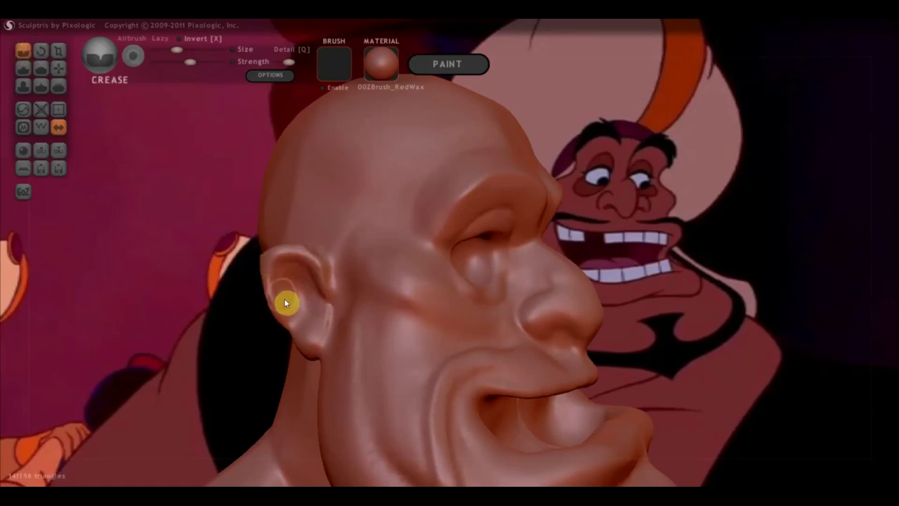
mouse_move(311, 321)
left_mouse_down()
mouse_move(281, 295)
mouse_move(296, 298)
mouse_move(295, 315)
left_mouse_up()
left_click_drag(305, 279, 291, 267)
mouse_move(288, 311)
left_mouse_down()
mouse_move(311, 287)
mouse_move(297, 320)
left_mouse_up()
left_click_drag(336, 281, 333, 330)
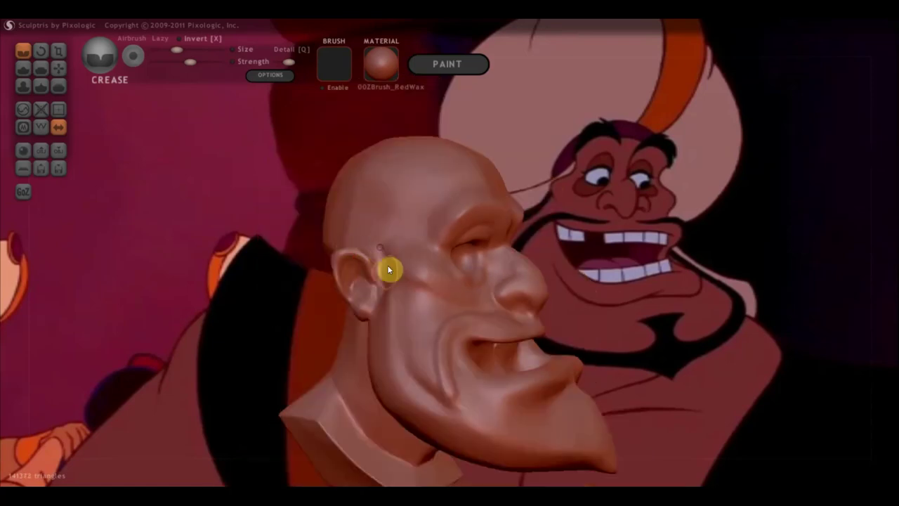
left_click_drag(403, 299, 399, 289)
left_click_drag(397, 321, 400, 358)
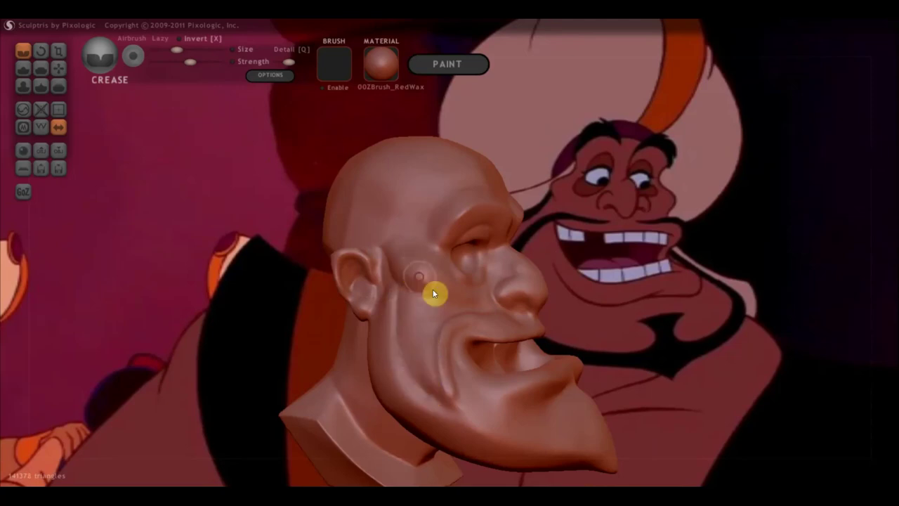
Carve fine crease lines under the eye, across the cheek and up toward the nose
mouse_move(450, 295)
right_mouse_down()
mouse_move(387, 302)
mouse_move(400, 302)
right_mouse_up()
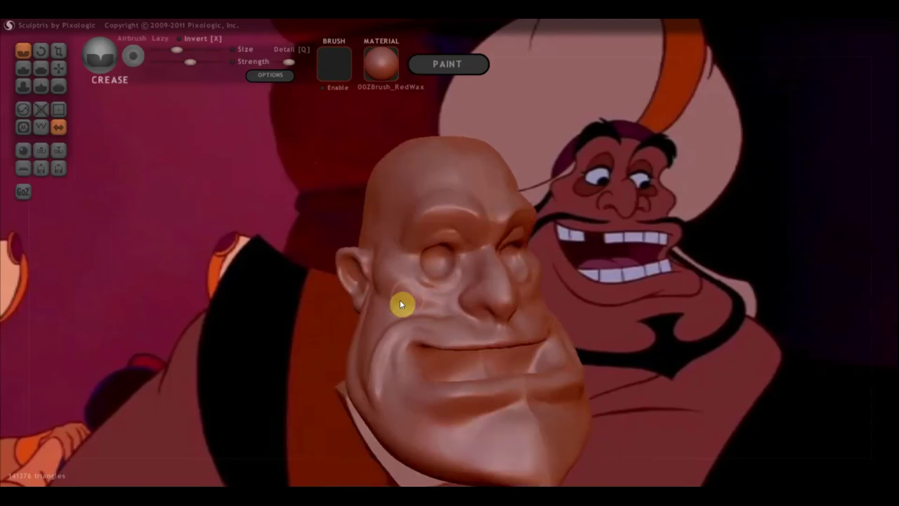
scroll(404, 298, "up", 2)
left_click_drag(402, 274, 395, 300)
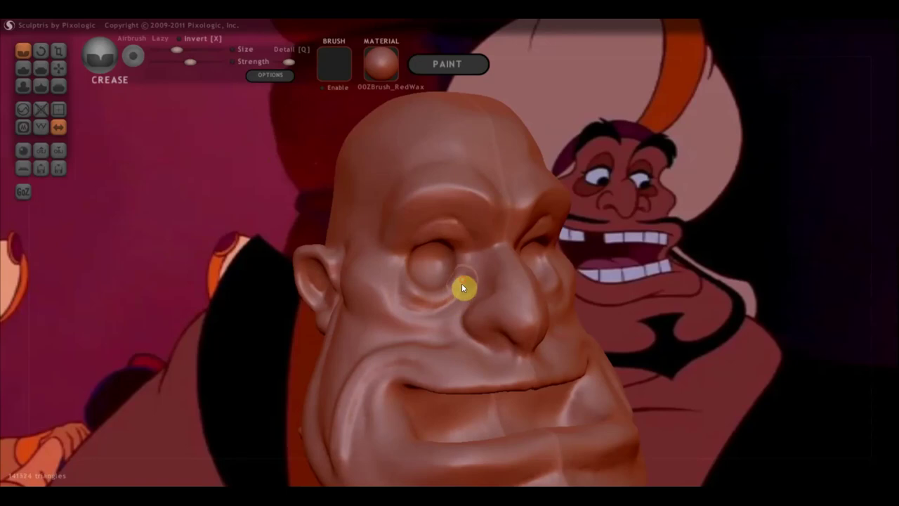
left_click_drag(404, 268, 395, 279)
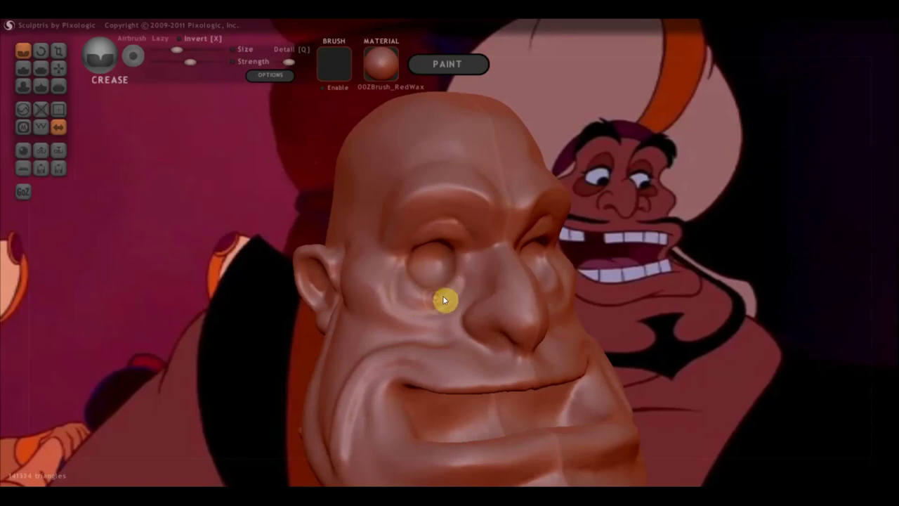
mouse_move(411, 305)
left_mouse_down()
mouse_move(396, 313)
mouse_move(424, 330)
left_mouse_up()
left_click_drag(469, 280, 466, 292)
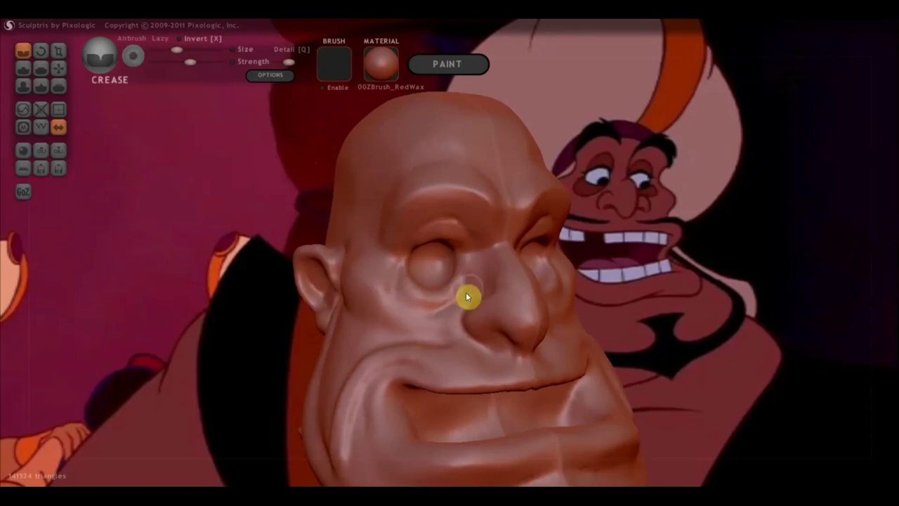
left_click_drag(315, 312, 403, 316)
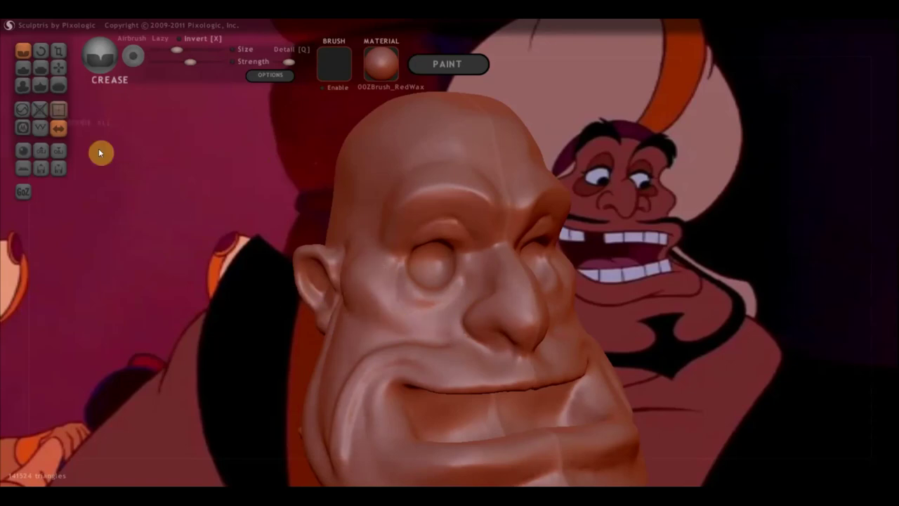
Build up the area under and beside the eye and sculpt the upper eyelid
left_click(22, 67)
scroll(413, 309, "up", 2)
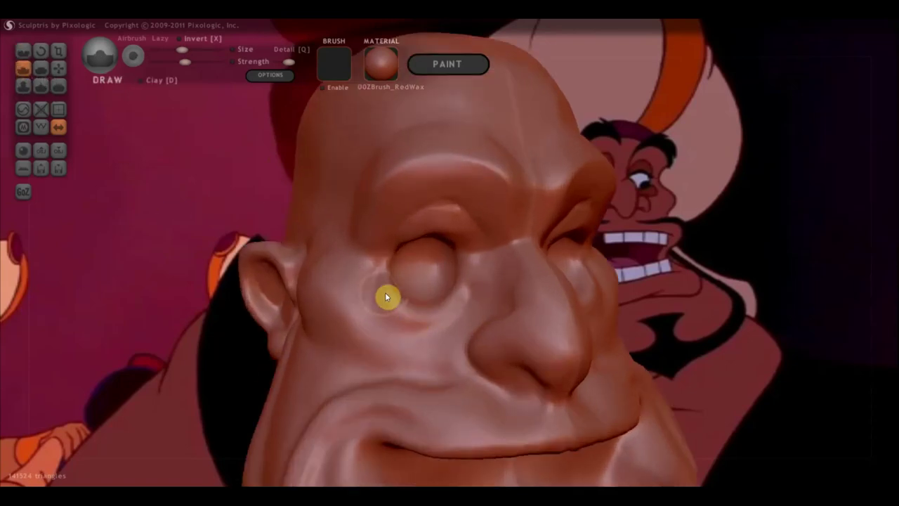
mouse_move(384, 305)
left_mouse_down()
mouse_move(393, 321)
mouse_move(427, 324)
mouse_move(454, 307)
left_mouse_up()
right_click_drag(447, 316, 436, 311)
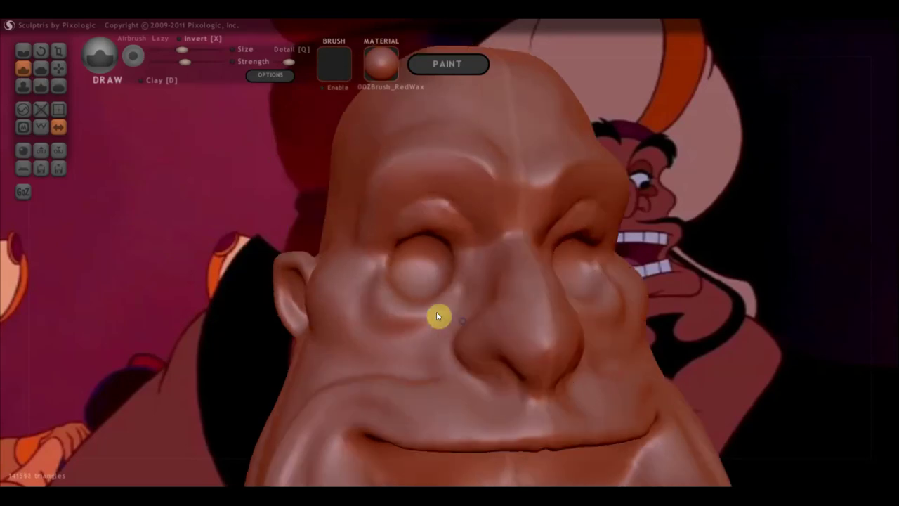
scroll(454, 271, "up", 2)
mouse_move(453, 235)
left_mouse_down()
mouse_move(438, 226)
mouse_move(401, 230)
mouse_move(458, 241)
mouse_move(405, 231)
mouse_move(378, 242)
mouse_move(476, 232)
mouse_move(456, 208)
mouse_move(411, 209)
mouse_move(391, 220)
left_mouse_up()
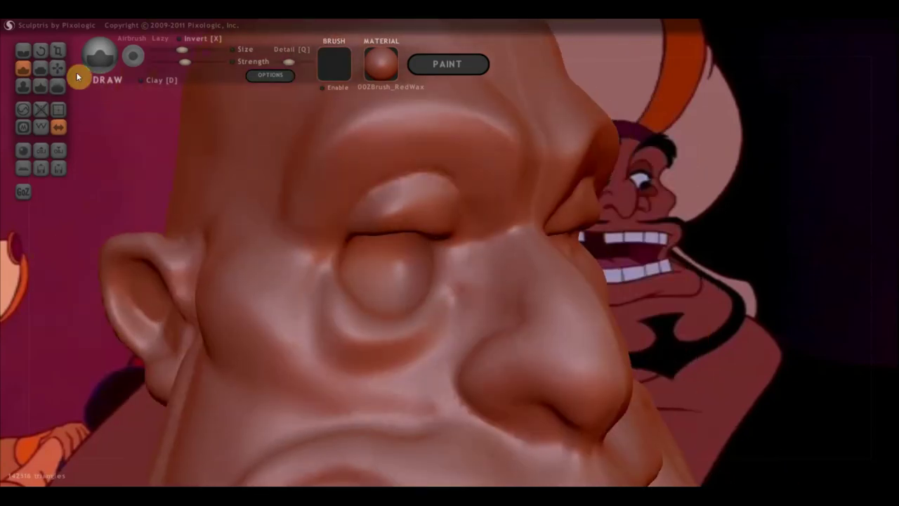
Flatten the upper eyelid and the brow ridge near the eye corner
left_click(41, 68)
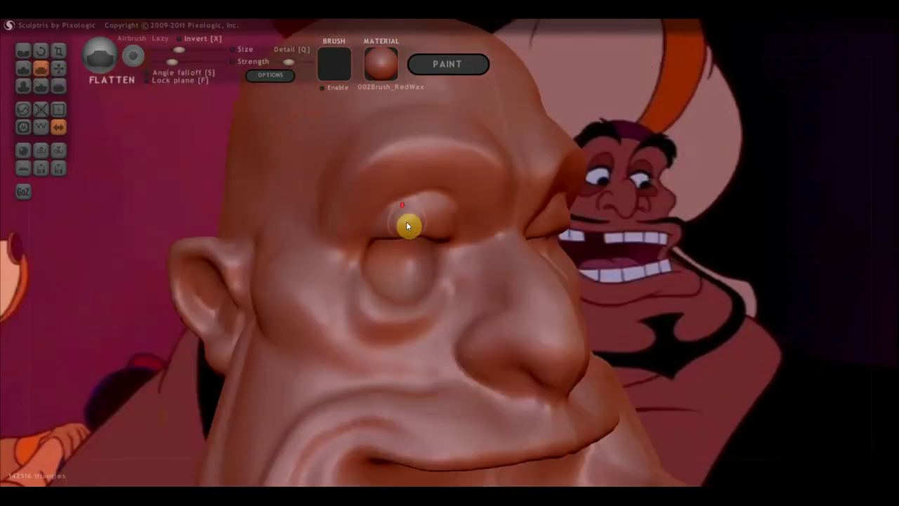
mouse_move(411, 220)
left_mouse_down()
mouse_move(417, 211)
mouse_move(446, 225)
left_mouse_up()
left_click_drag(394, 216, 448, 168)
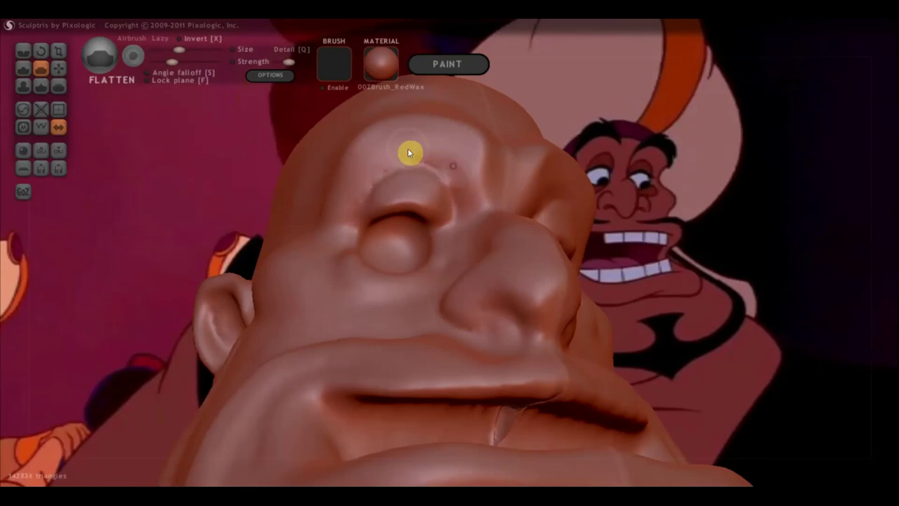
left_click_drag(461, 181, 477, 213)
left_click_drag(359, 201, 425, 156)
mouse_move(396, 188)
right_mouse_down()
mouse_move(449, 186)
mouse_move(417, 199)
mouse_move(427, 171)
right_mouse_up()
Flatten the top of the nostril and the adjoining cheek
mouse_move(431, 225)
left_mouse_down()
mouse_move(375, 210)
mouse_move(349, 230)
mouse_move(432, 232)
left_mouse_up()
right_click_drag(432, 232, 443, 221)
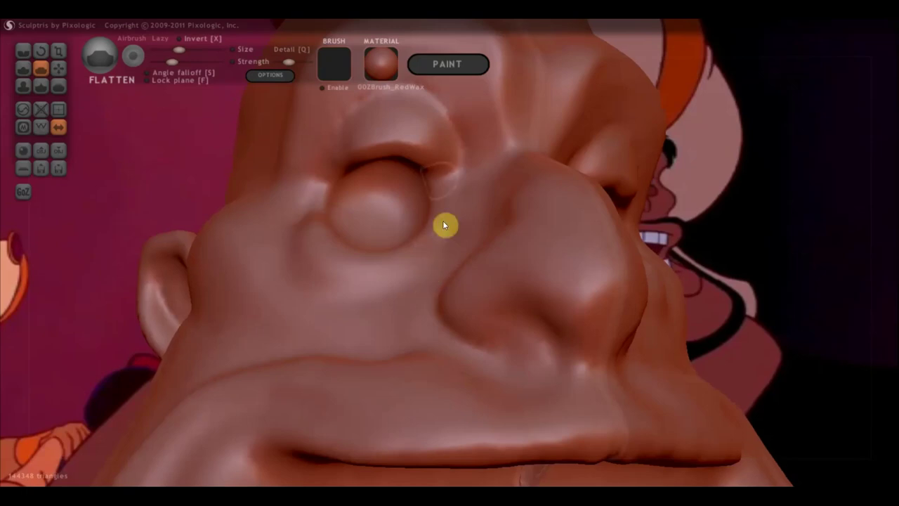
mouse_move(431, 144)
left_mouse_down()
mouse_move(387, 133)
mouse_move(443, 155)
mouse_move(387, 125)
mouse_move(443, 138)
mouse_move(437, 147)
left_mouse_up()
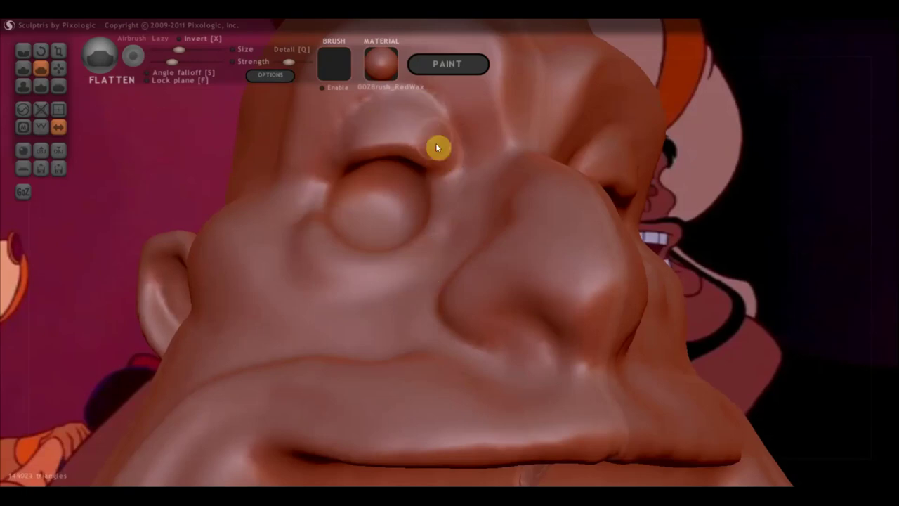
mouse_move(470, 173)
left_mouse_down()
mouse_move(452, 257)
mouse_move(466, 237)
left_mouse_up()
mouse_move(465, 237)
right_mouse_down()
mouse_move(407, 293)
mouse_move(408, 351)
right_mouse_up()
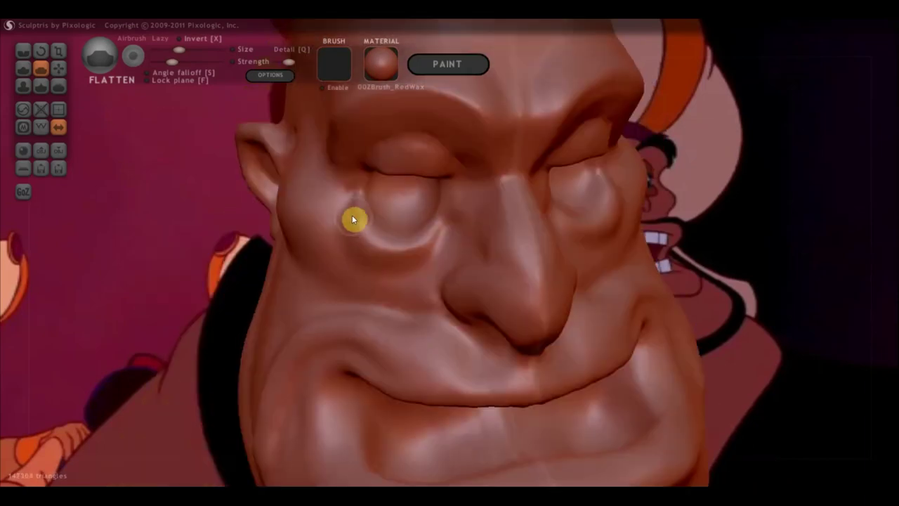
Flatten the under-eye, the cheek beside the nose, and the mouth corner into planes
mouse_move(379, 259)
left_mouse_down()
mouse_move(363, 218)
mouse_move(415, 250)
mouse_move(427, 235)
mouse_move(365, 239)
mouse_move(393, 253)
mouse_move(354, 235)
mouse_move(419, 251)
left_mouse_up()
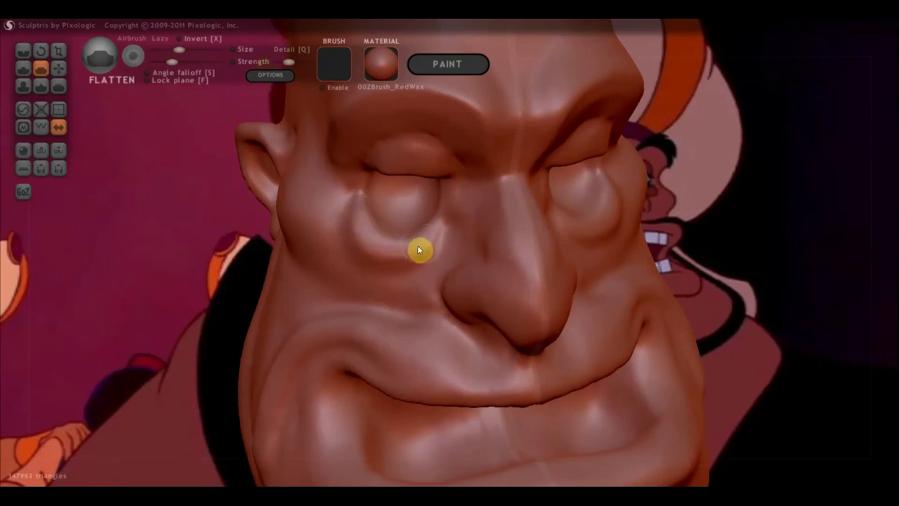
right_click_drag(419, 251, 453, 225)
mouse_move(324, 245)
left_mouse_down()
mouse_move(317, 225)
mouse_move(307, 227)
mouse_move(321, 252)
left_mouse_up()
mouse_move(314, 194)
left_mouse_down()
mouse_move(310, 247)
mouse_move(357, 299)
left_mouse_up()
left_click_drag(431, 297, 473, 227)
left_click_drag(416, 303, 436, 318)
mouse_move(386, 349)
left_mouse_down()
mouse_move(402, 367)
mouse_move(355, 366)
mouse_move(498, 387)
mouse_move(430, 381)
left_mouse_up()
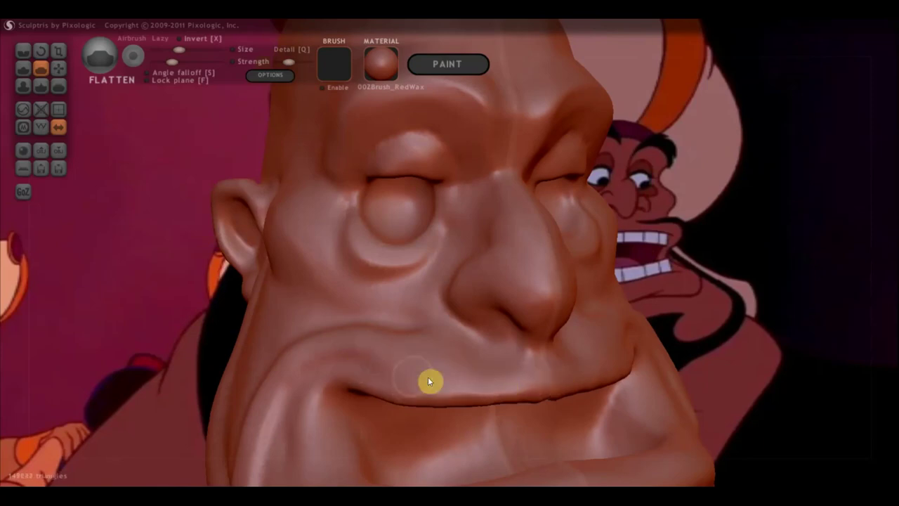
right_click_drag(527, 361, 287, 349)
Select the Grab brush, zoom out and turn the whole head to its right side profile
left_click(58, 68)
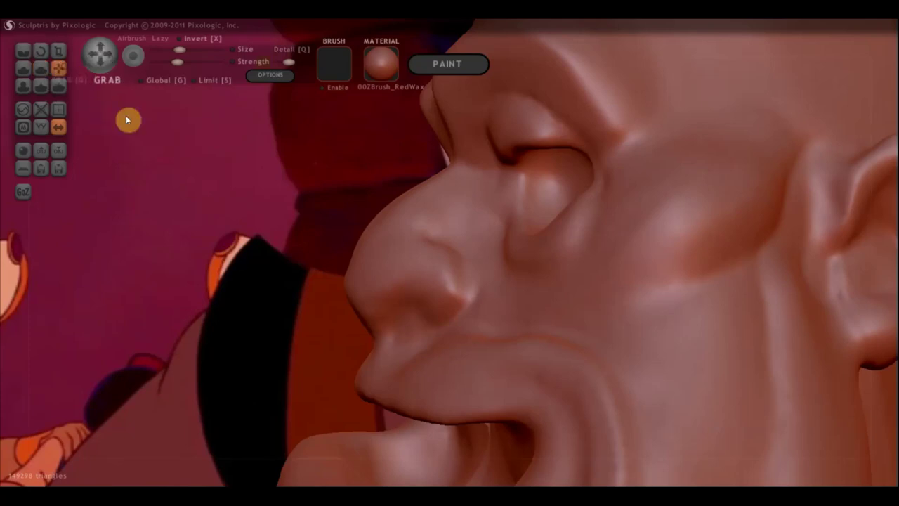
scroll(309, 299, "down", 3)
right_click_drag(471, 325, 317, 345, "shift")
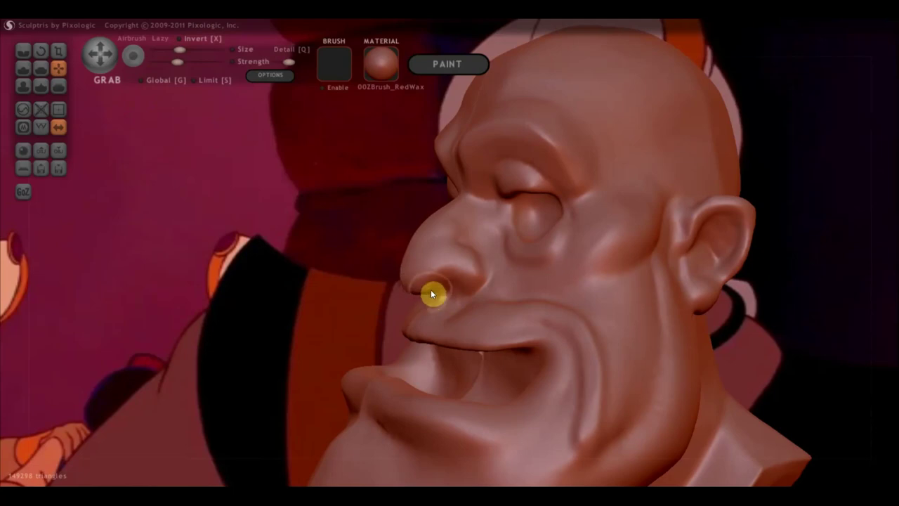
With the Draw brush, zoom in and dab a small bump below the nostril
mouse_move(460, 344)
right_mouse_down()
mouse_move(598, 349)
mouse_move(582, 337)
right_mouse_up()
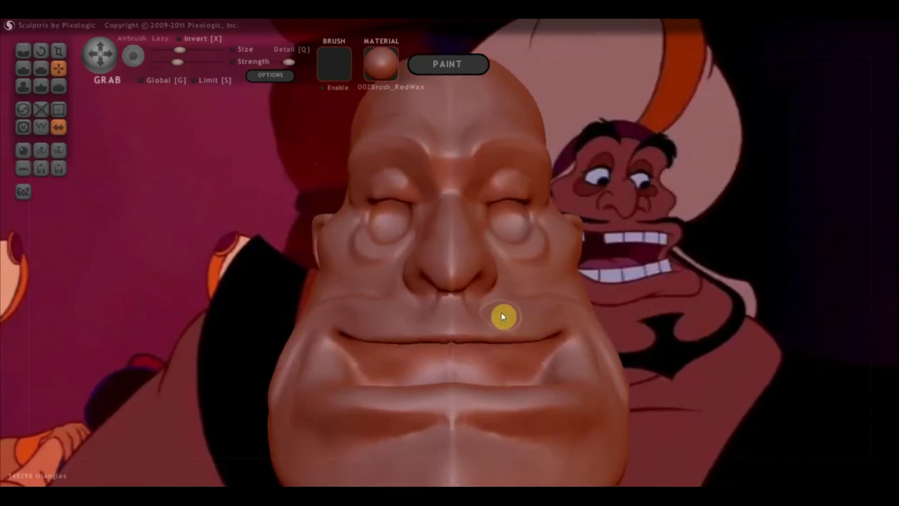
right_click_drag(498, 311, 528, 324)
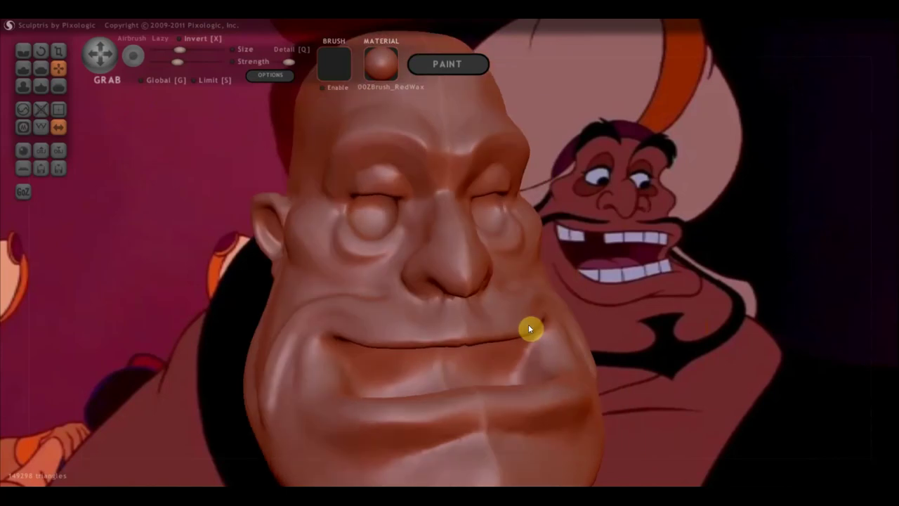
left_click(25, 68)
scroll(195, 250, "up", 2)
scroll(195, 250, "up", 2)
scroll(337, 285, "up", 2)
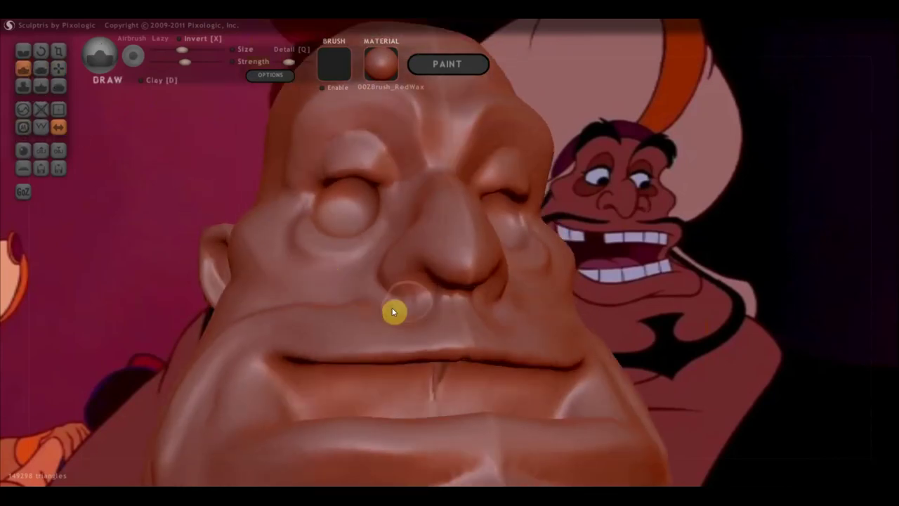
left_click_drag(426, 293, 413, 282)
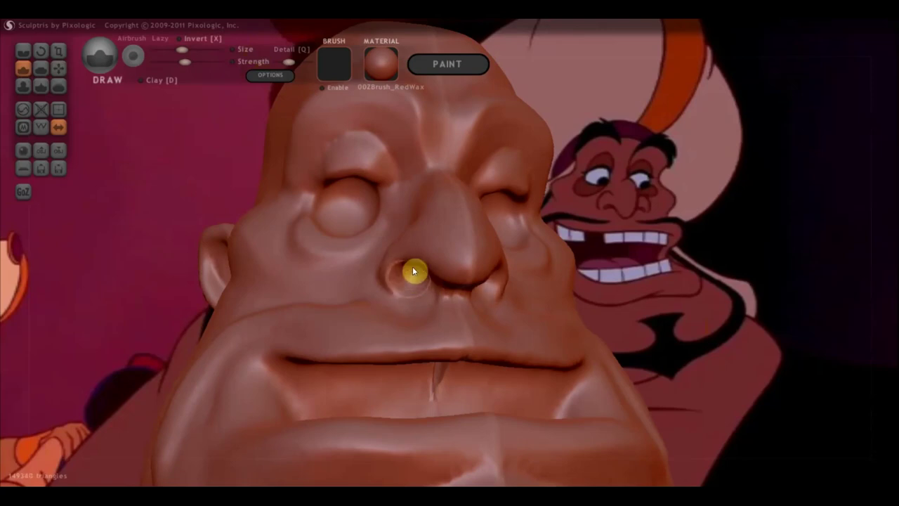
Check the face from below, zoom out and select the Flatten brush
mouse_move(410, 272)
right_mouse_down()
mouse_move(415, 258)
mouse_move(455, 321)
right_mouse_up()
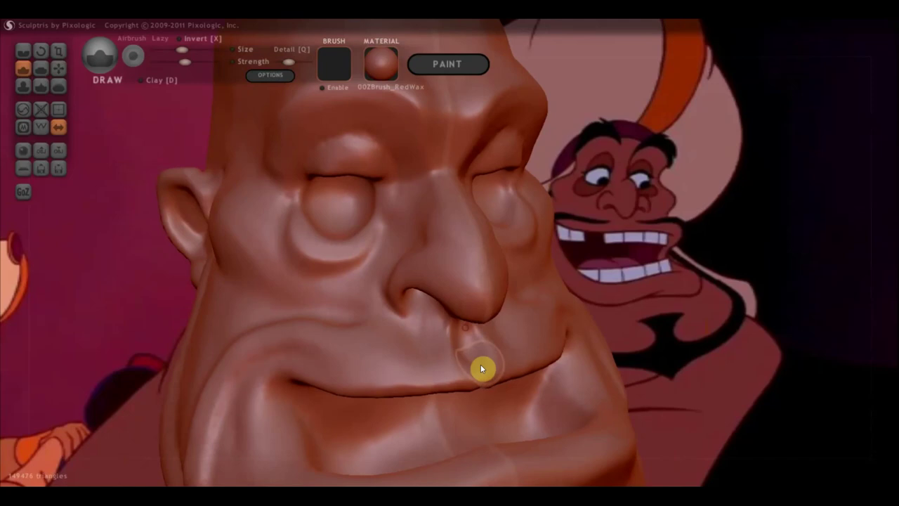
scroll(490, 370, "down", 3)
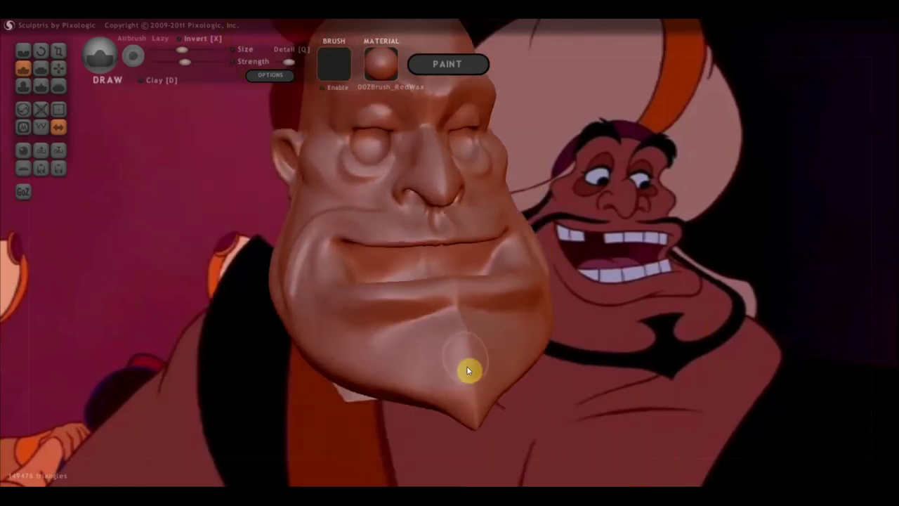
left_click(40, 68)
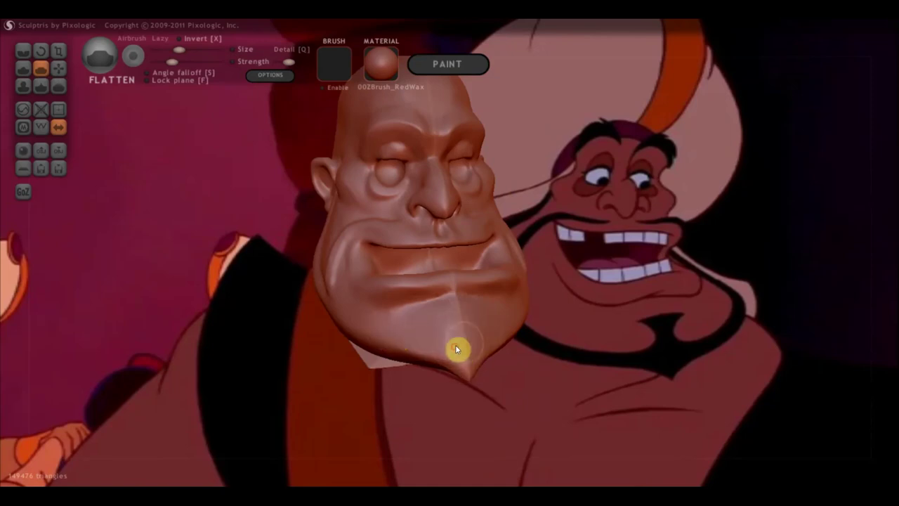
Zoom onto the brow above the eye and flatten it into a firmer plane
right_click_drag(457, 351, 513, 344)
mouse_move(623, 298)
right_mouse_down()
mouse_move(596, 452)
mouse_move(550, 344)
mouse_move(362, 270)
mouse_move(423, 267)
mouse_move(419, 261)
right_mouse_up()
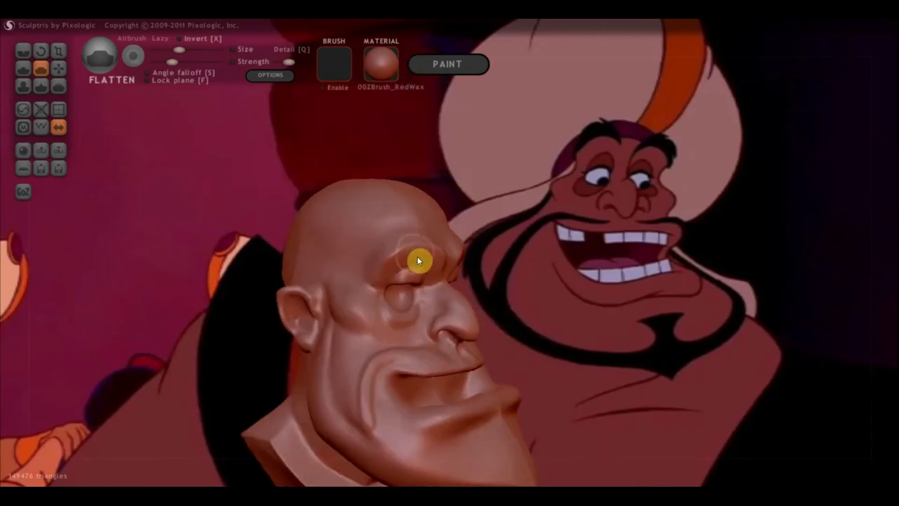
scroll(382, 267, "up", 2)
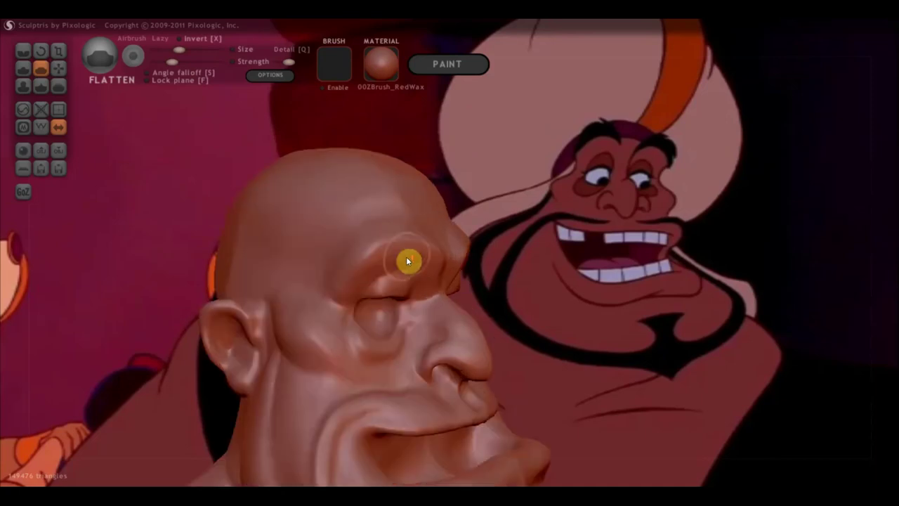
right_click_drag(277, 239, 347, 248)
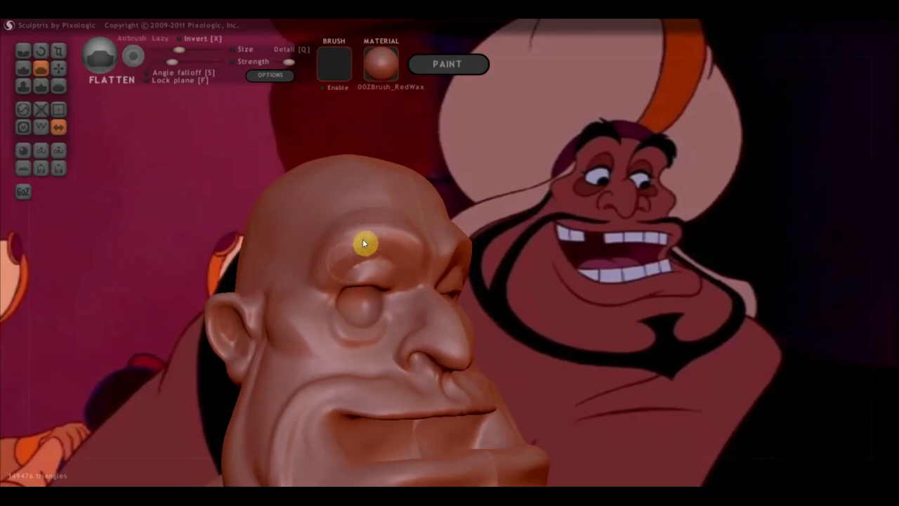
left_click_drag(364, 243, 406, 251)
mouse_move(345, 261)
right_mouse_down()
mouse_move(345, 289)
mouse_move(306, 313)
mouse_move(316, 295)
mouse_move(307, 232)
right_mouse_up()
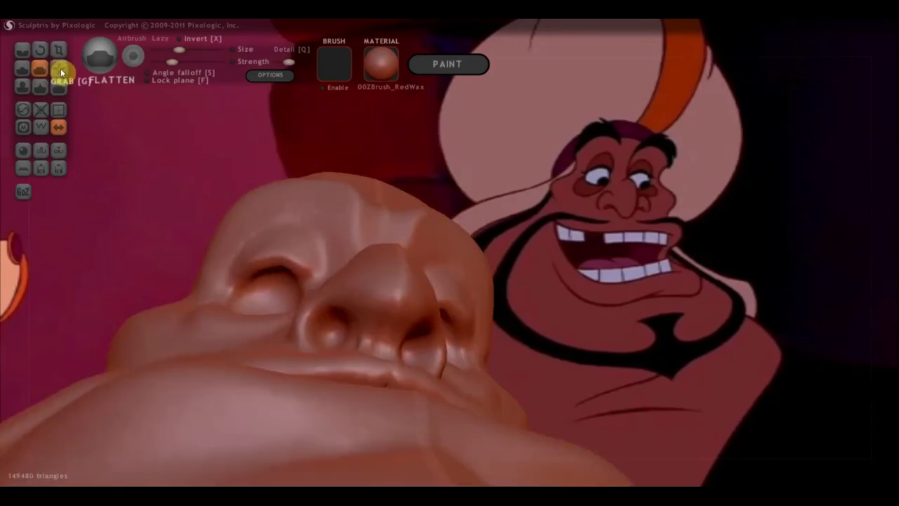
Build up the upper eyelid toward the eye corner with the Draw brush
left_click(24, 71)
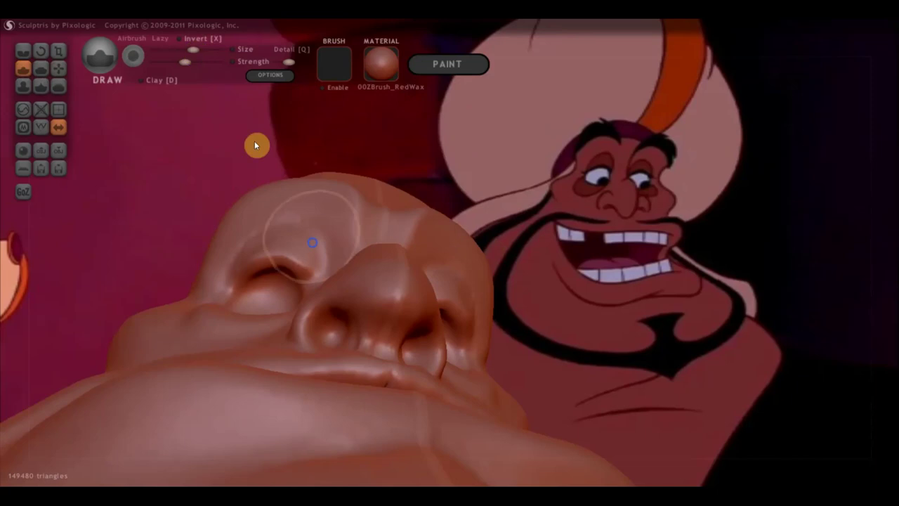
right_click_drag(255, 140, 318, 310)
scroll(318, 310, "up", 3)
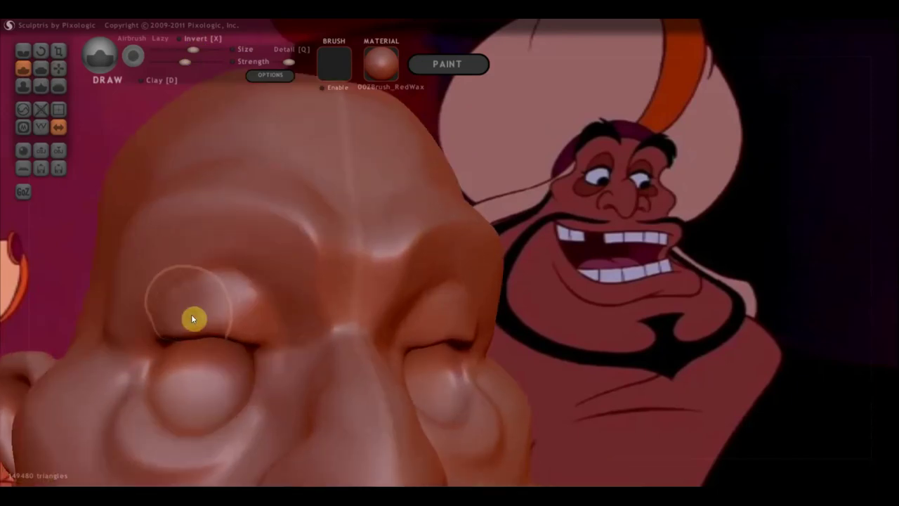
left_click_drag(173, 320, 259, 352)
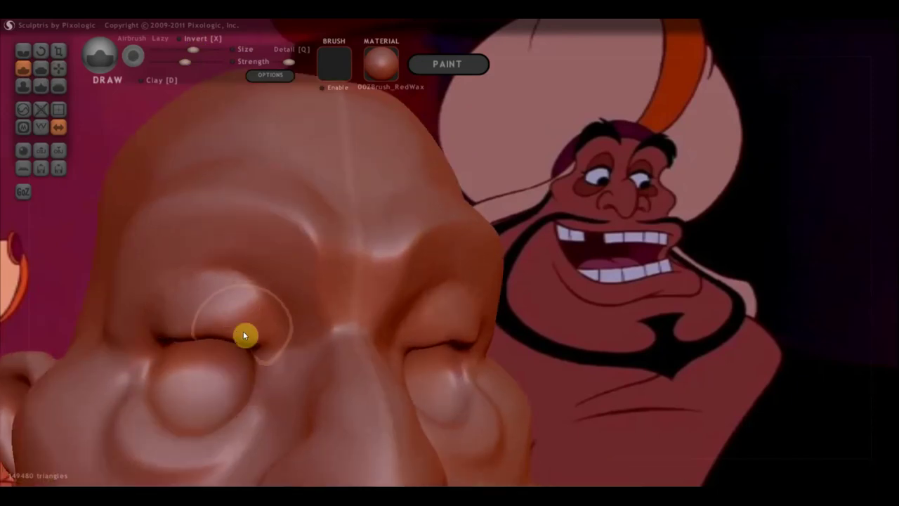
scroll(250, 369, "down", 2)
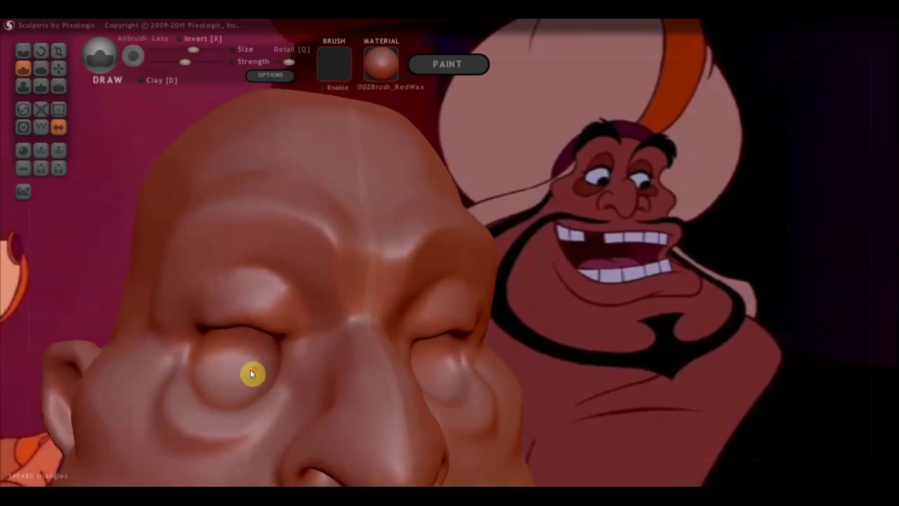
scroll(250, 369, "down", 2)
Flatten the upper eyelid into a smoother plane with the Flatten brush
left_click(41, 68)
scroll(301, 327, "up", 2)
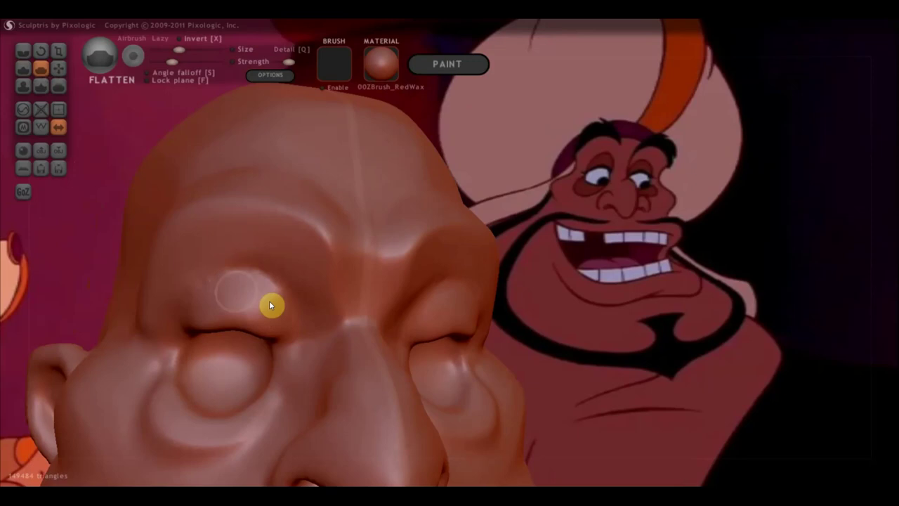
left_click_drag(284, 315, 226, 281)
right_click_drag(194, 312, 276, 338)
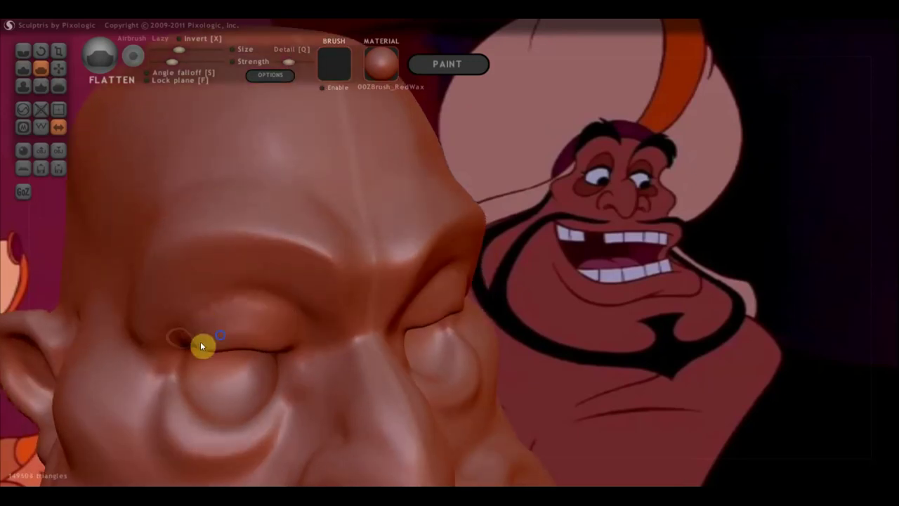
right_click_drag(203, 345, 227, 253)
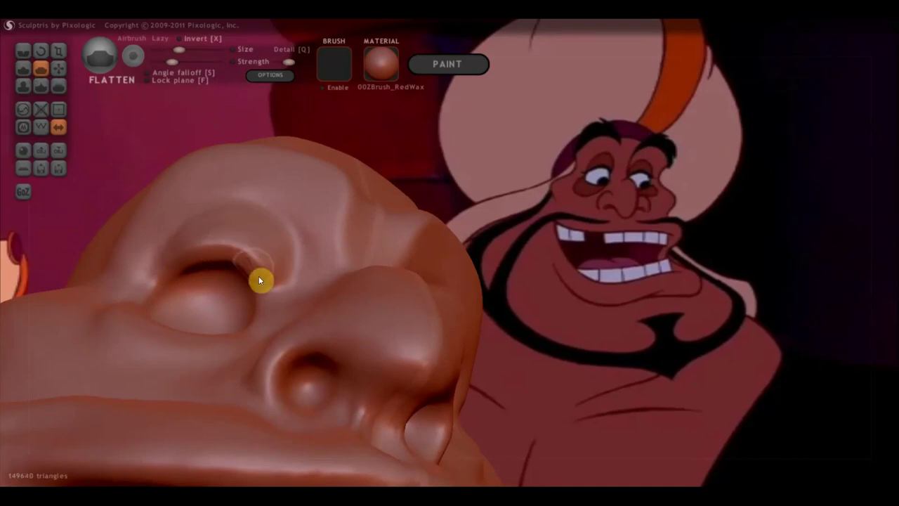
left_click_drag(254, 269, 217, 262)
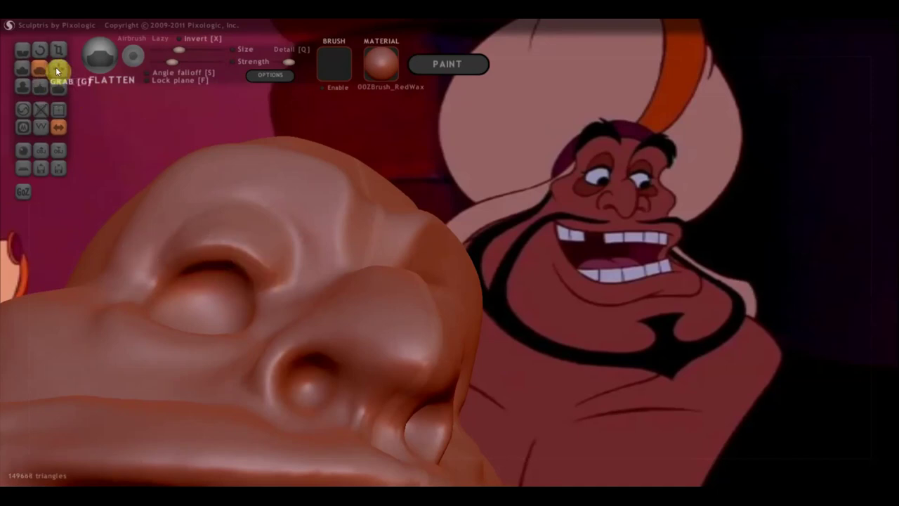
With the Crease brush, carve lines near the brow, under the eye, along the upper lip and down from the mouth corner
left_click(23, 50)
left_click_drag(157, 140, 294, 332)
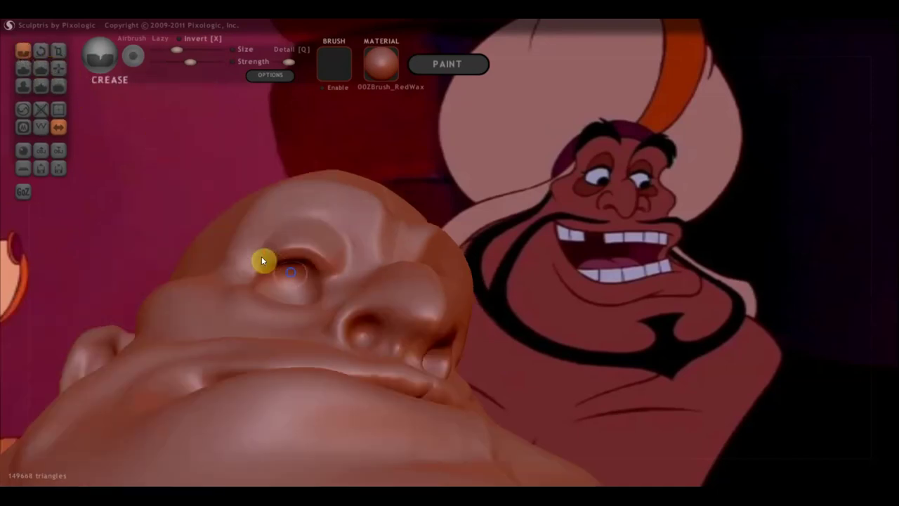
mouse_move(341, 217)
left_mouse_down()
mouse_move(307, 171)
mouse_move(273, 179)
mouse_move(245, 224)
left_mouse_up()
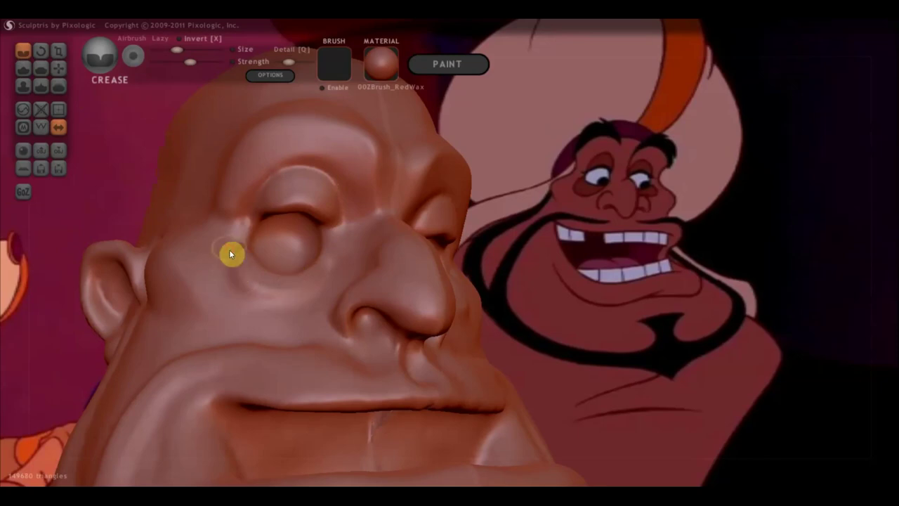
left_click_drag(260, 304, 314, 303)
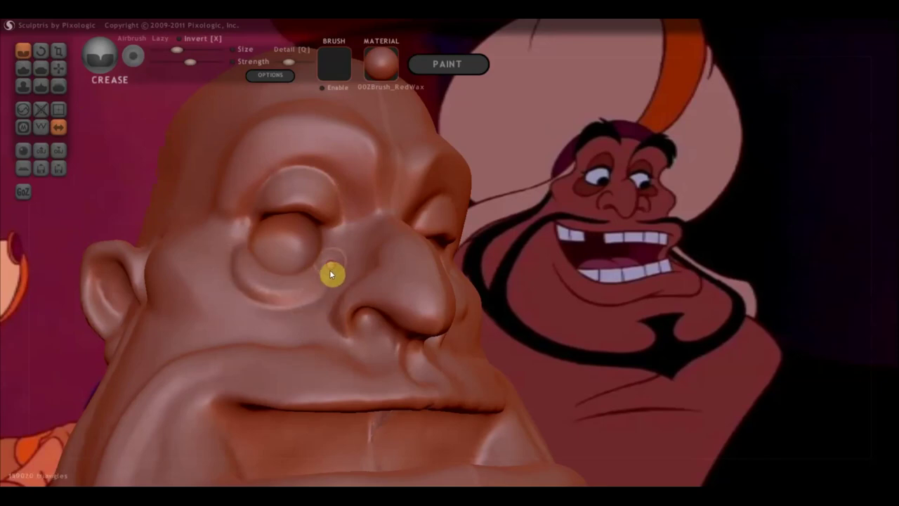
right_click_drag(331, 274, 349, 377)
left_click_drag(351, 351, 295, 355)
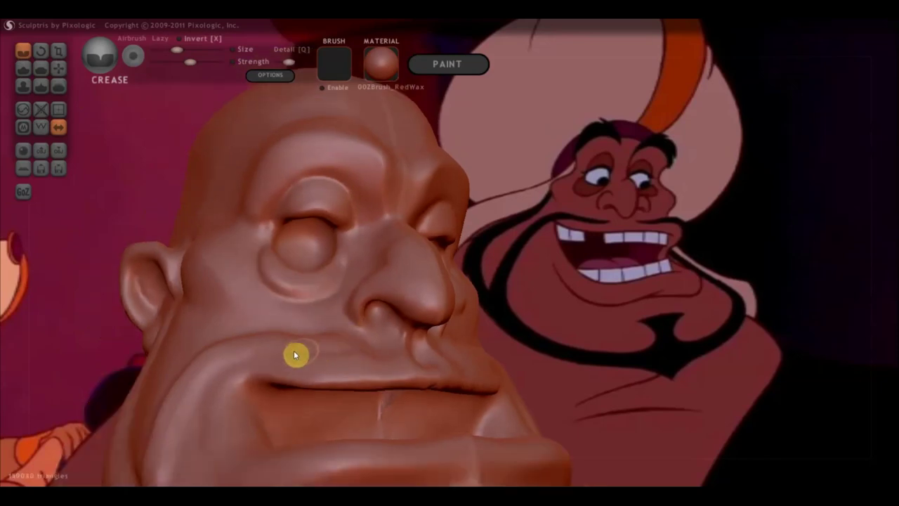
right_click_drag(303, 426, 273, 430)
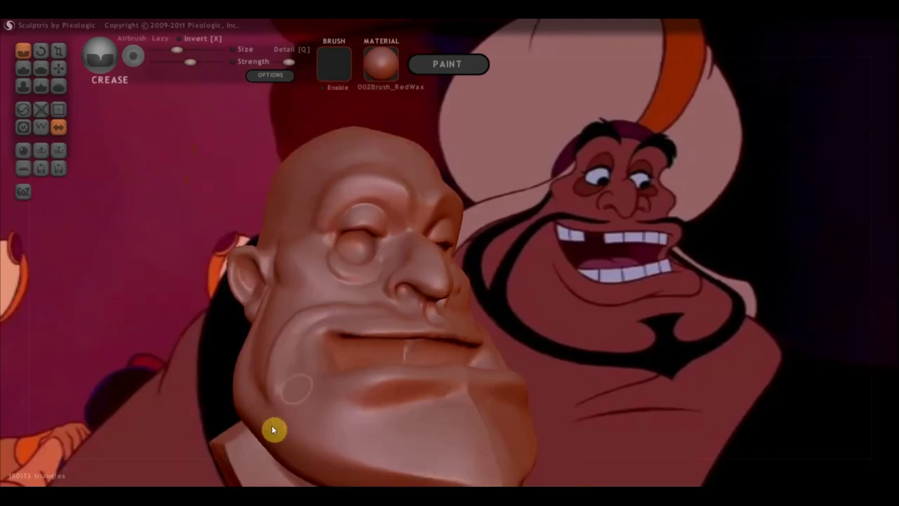
mouse_move(298, 347)
left_mouse_down()
mouse_move(345, 404)
mouse_move(442, 406)
left_mouse_up()
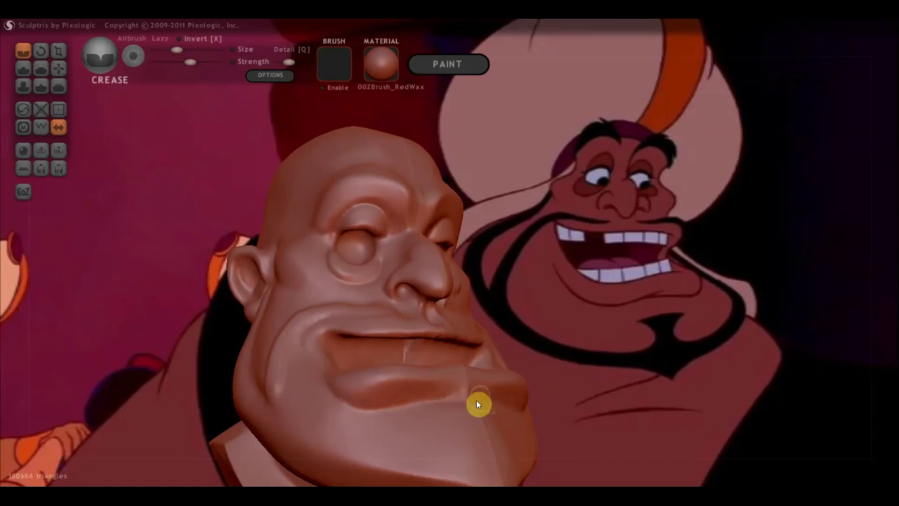
right_click_drag(383, 422, 588, 445)
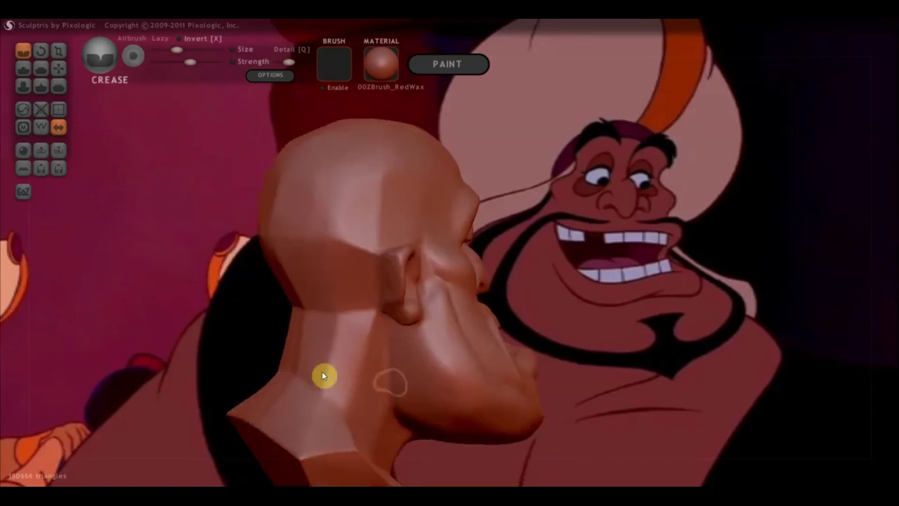
Flatten the back of the head and ear area into planes
left_click(45, 66)
scroll(300, 257, "down", 3)
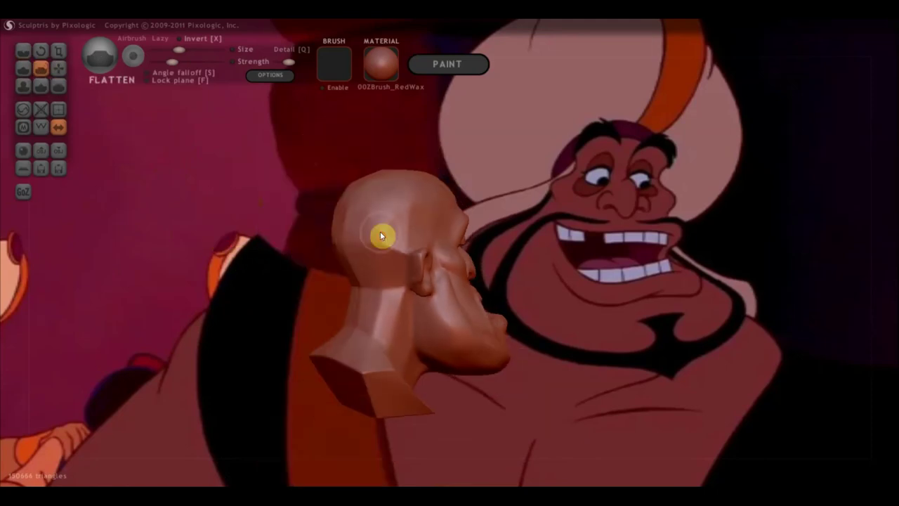
mouse_move(391, 254)
left_mouse_down()
mouse_move(382, 226)
mouse_move(343, 241)
left_mouse_up()
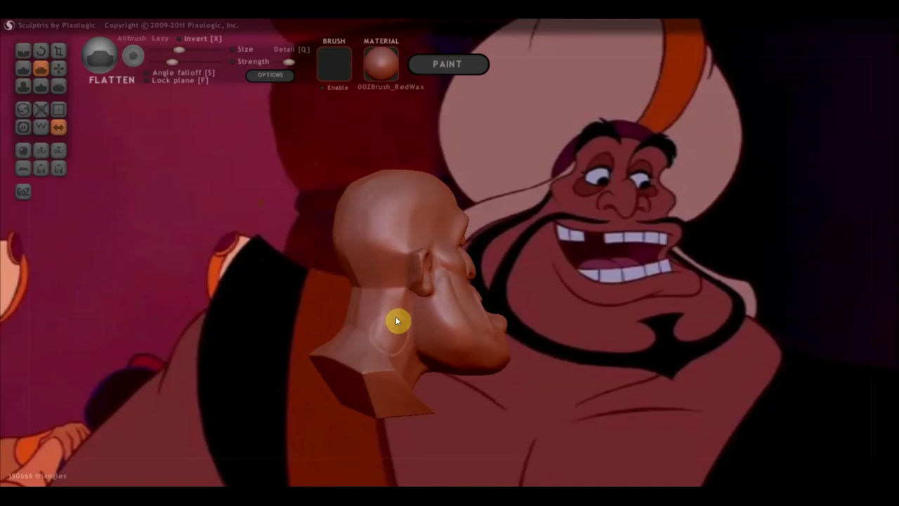
mouse_move(374, 372)
right_mouse_down()
mouse_move(217, 365)
mouse_move(415, 375)
mouse_move(389, 353)
right_mouse_up()
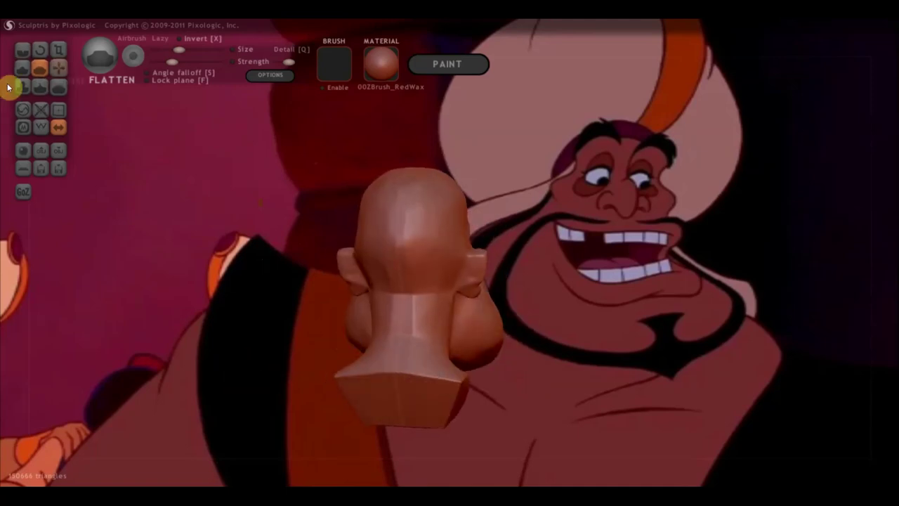
With the Grab brush, pull the neck base slightly outward from the rear and side
left_click(59, 68)
scroll(444, 370, "down", 2)
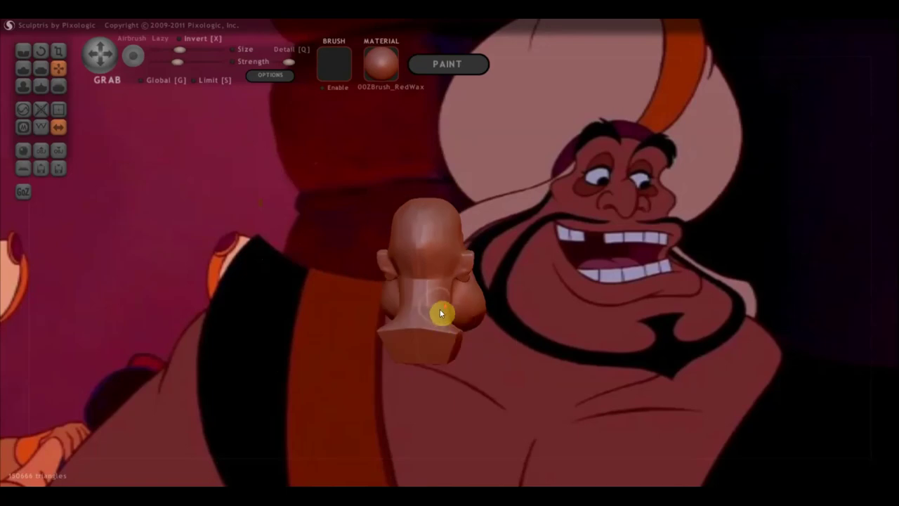
scroll(440, 308, "down", 2)
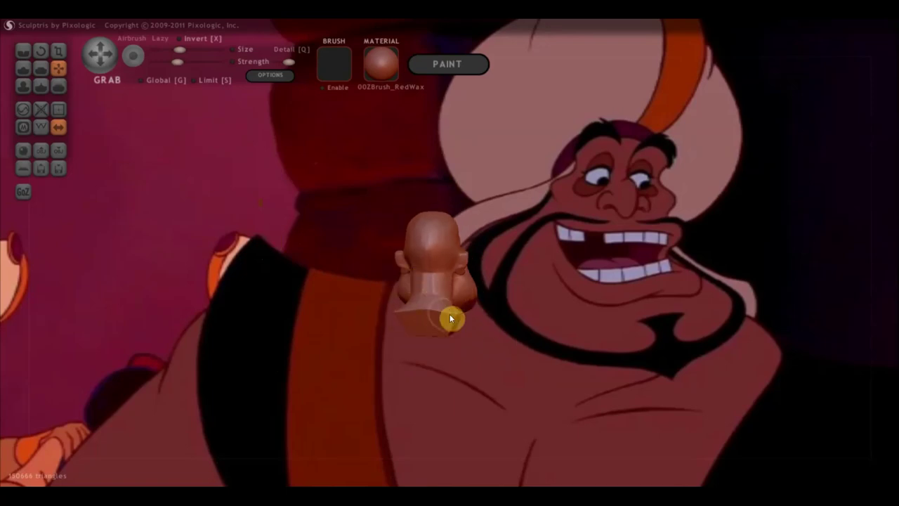
mouse_move(443, 312)
left_mouse_down()
mouse_move(469, 320)
mouse_move(469, 333)
left_mouse_up()
scroll(463, 302, "up", 2)
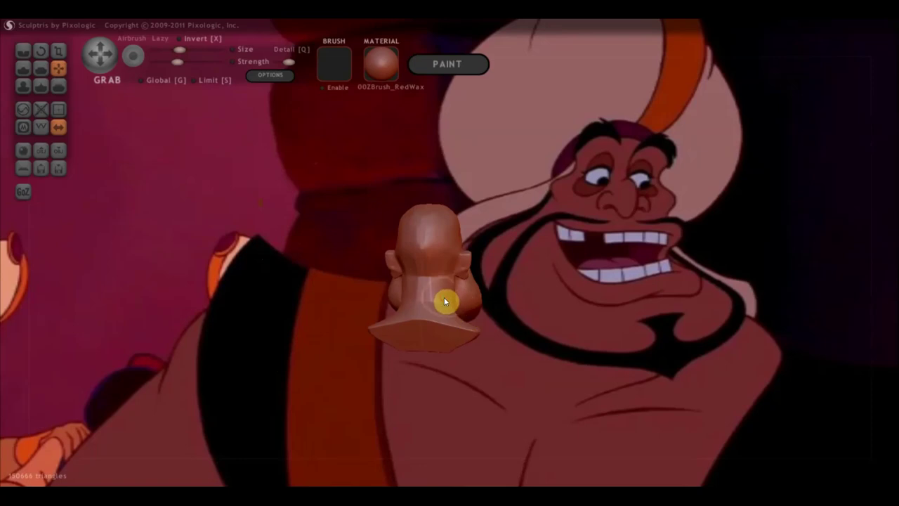
mouse_move(464, 336)
left_mouse_down()
mouse_move(330, 326)
mouse_move(335, 300)
left_mouse_up()
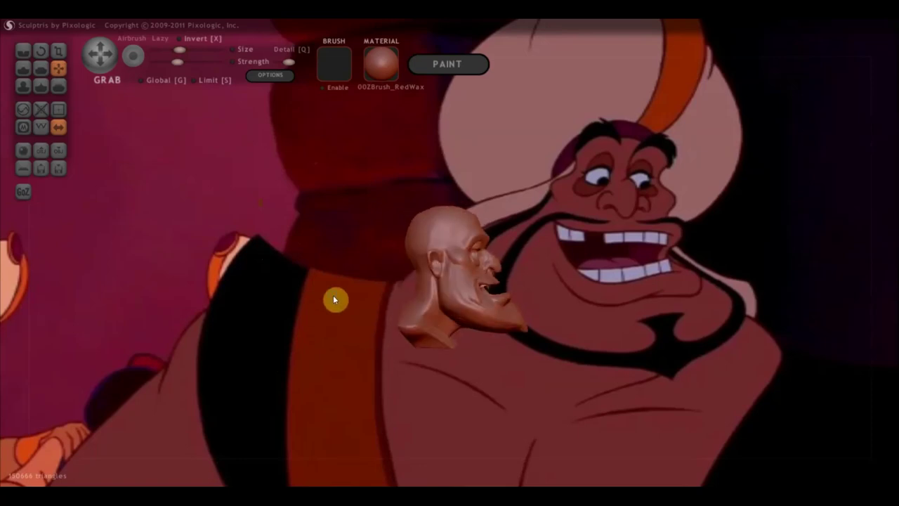
left_click_drag(403, 303, 424, 305)
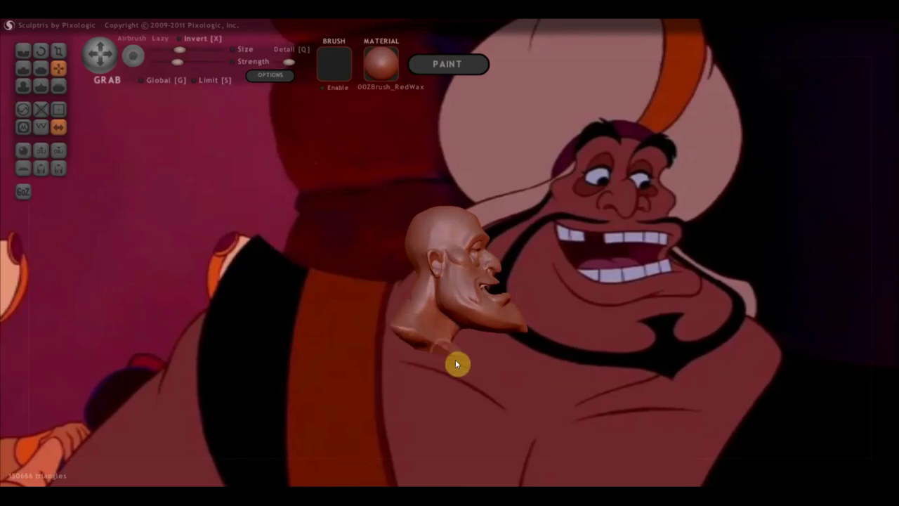
left_click_drag(437, 362, 478, 379)
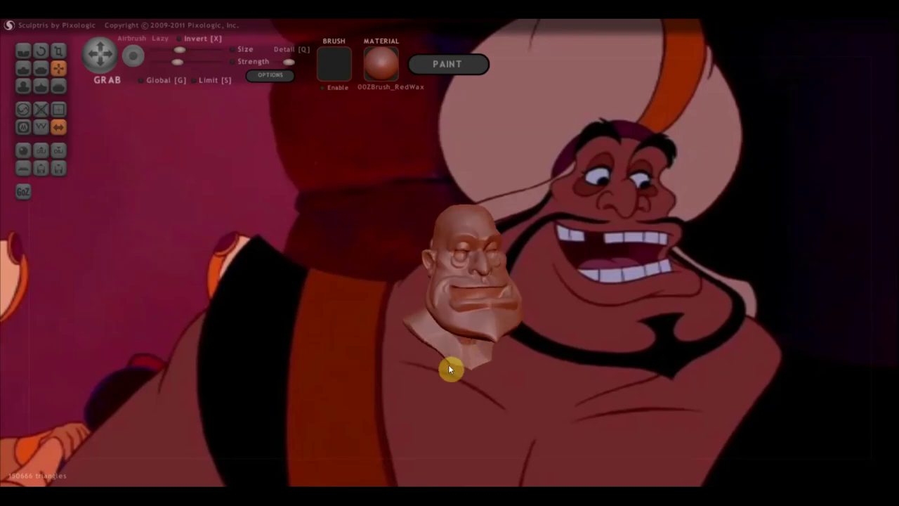
left_click_drag(431, 358, 457, 356)
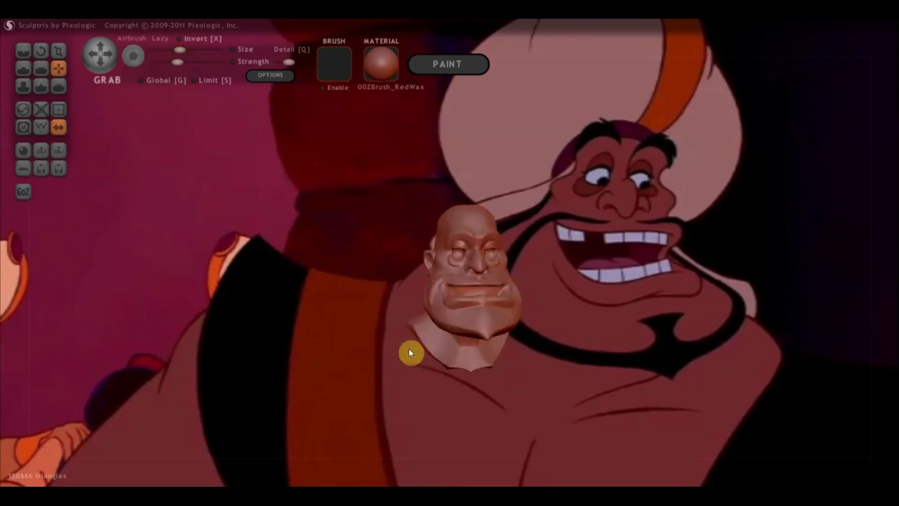
scroll(458, 355, "up", 4)
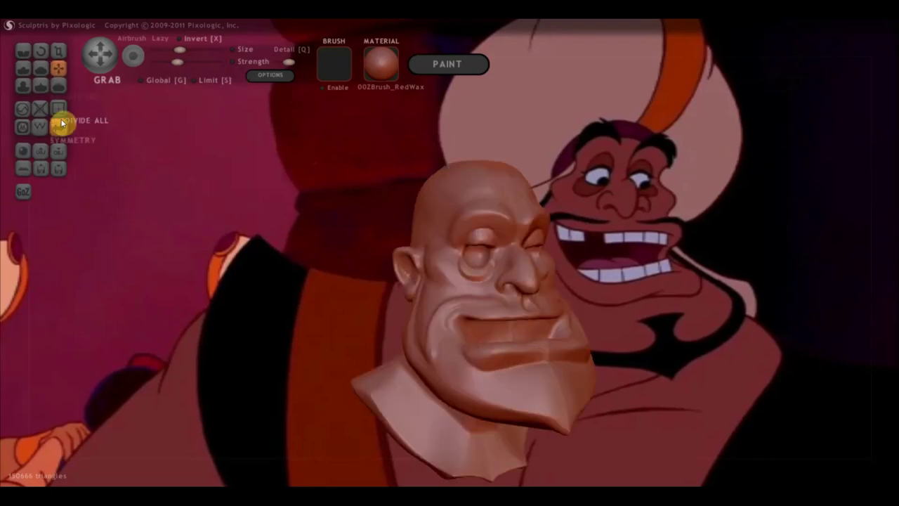
Open the Wavefront OBJ export dialog and enter the file name 'рассул'
left_click(57, 149)
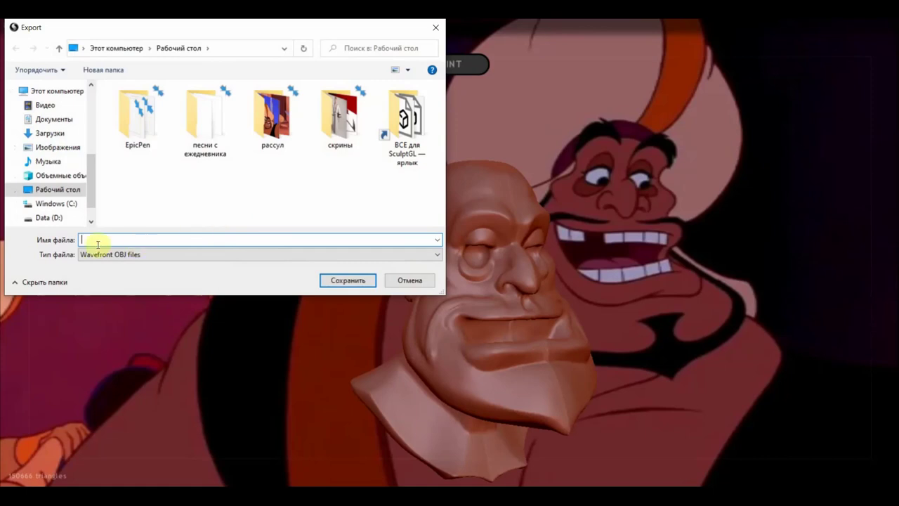
type("расс")
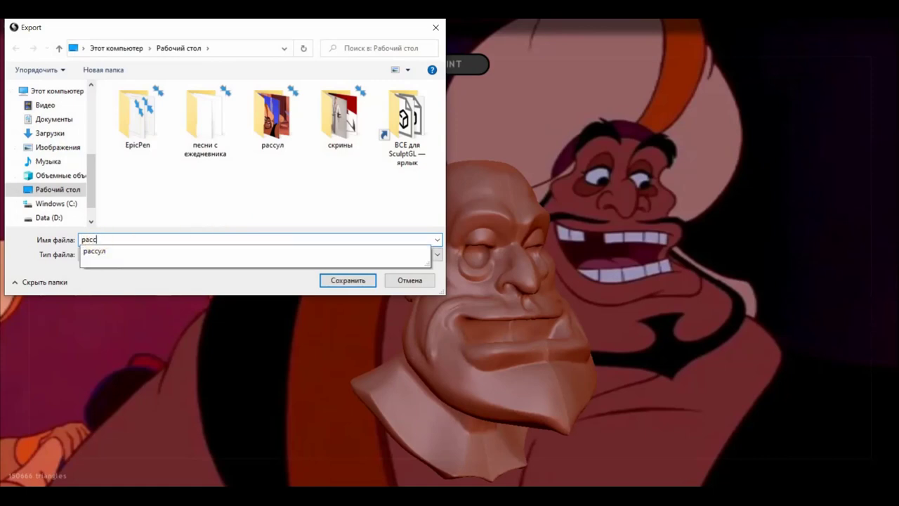
left_click(96, 239)
type("ул голова")
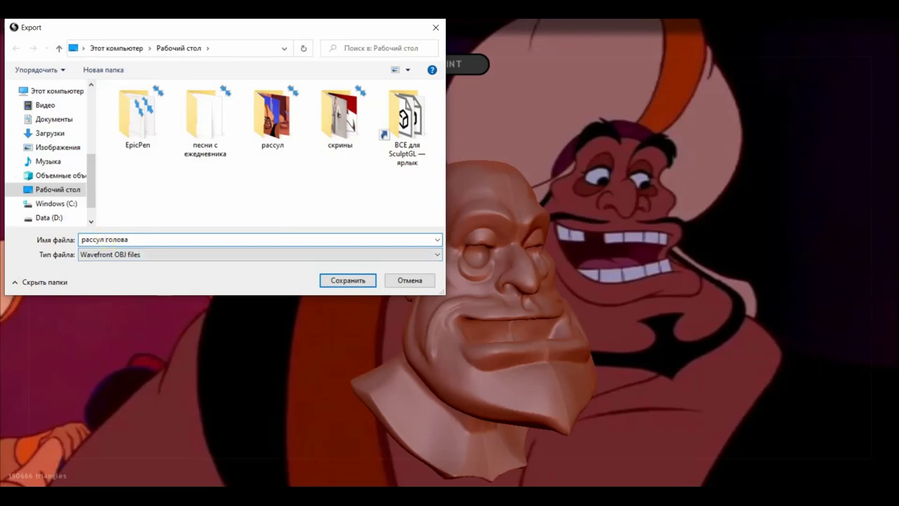
Export the bald head to the desktop as Wavefront OBJ 'рассул голова', then again as 'рассул голова2'
left_click(358, 281)
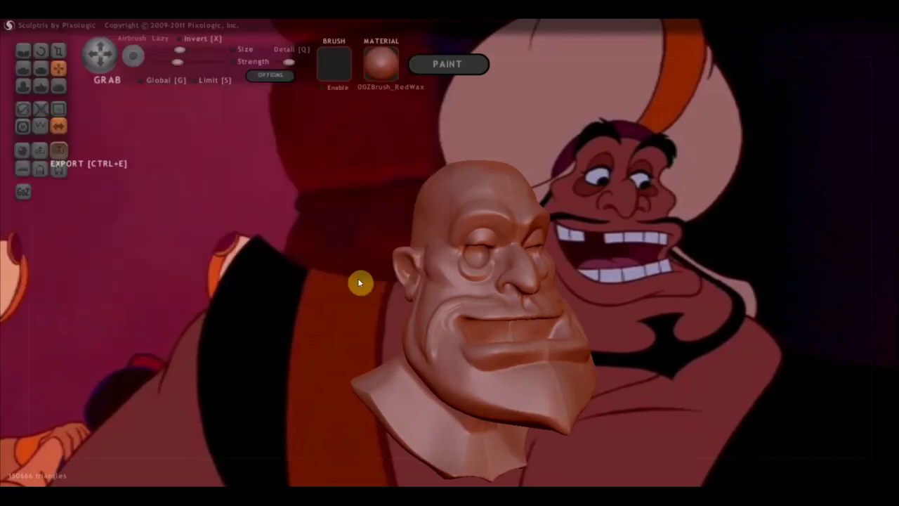
left_click(64, 152)
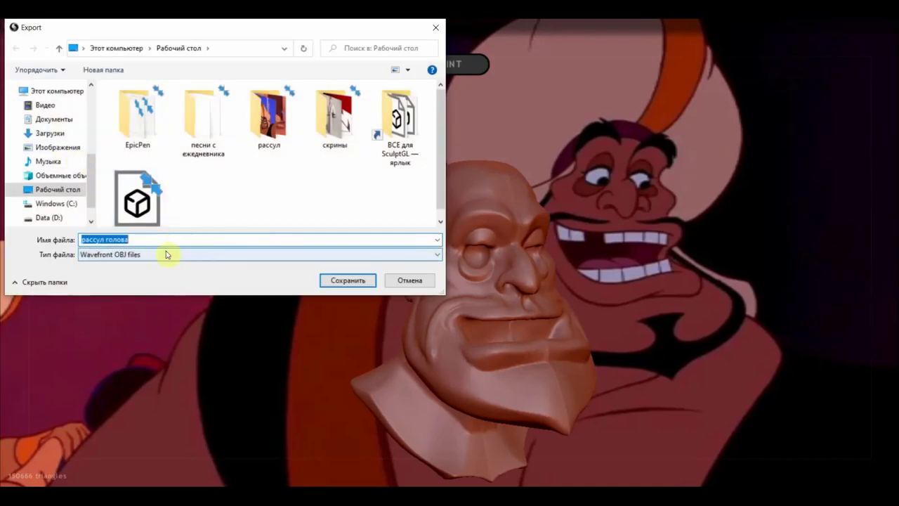
left_click(145, 238)
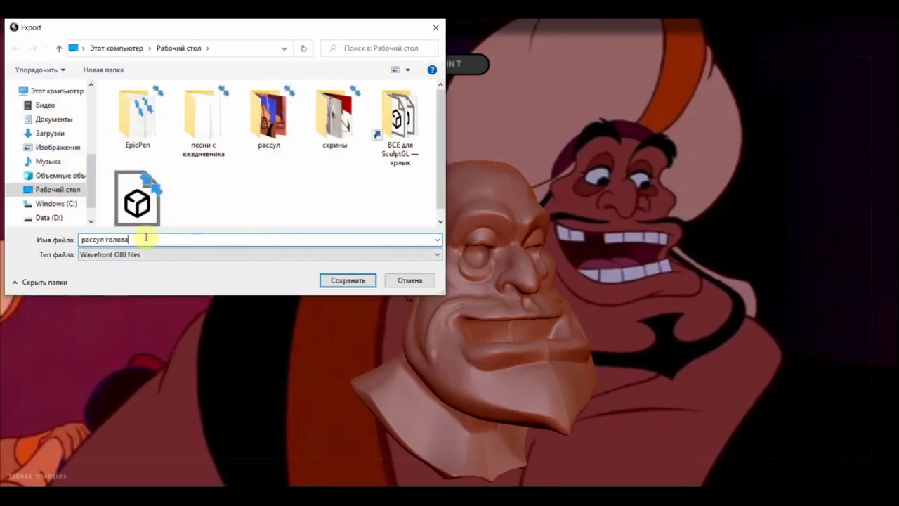
type("2")
left_click(333, 279)
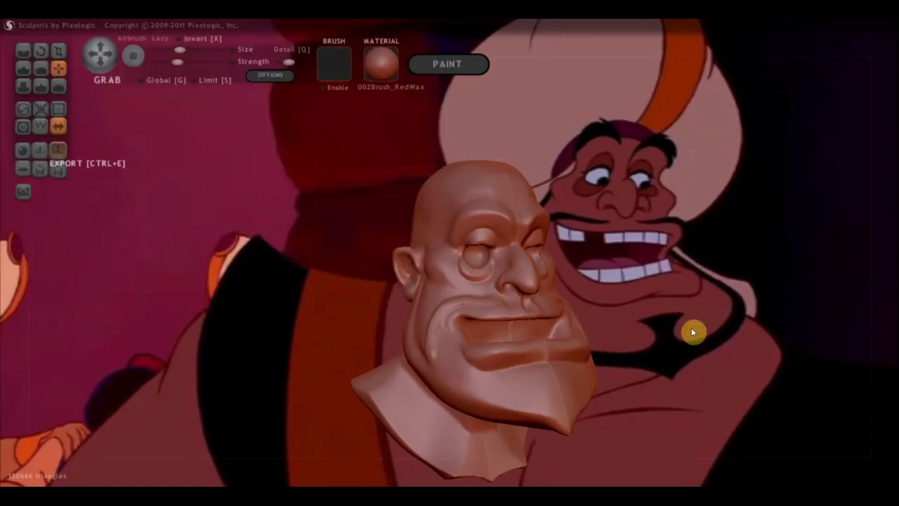
Inspect the muscular body from all sides, then DynaMesh it at resolution 432
mouse_move(628, 301)
left_mouse_down()
mouse_move(661, 317)
mouse_move(562, 274)
mouse_move(570, 251)
mouse_move(592, 270)
left_mouse_up()
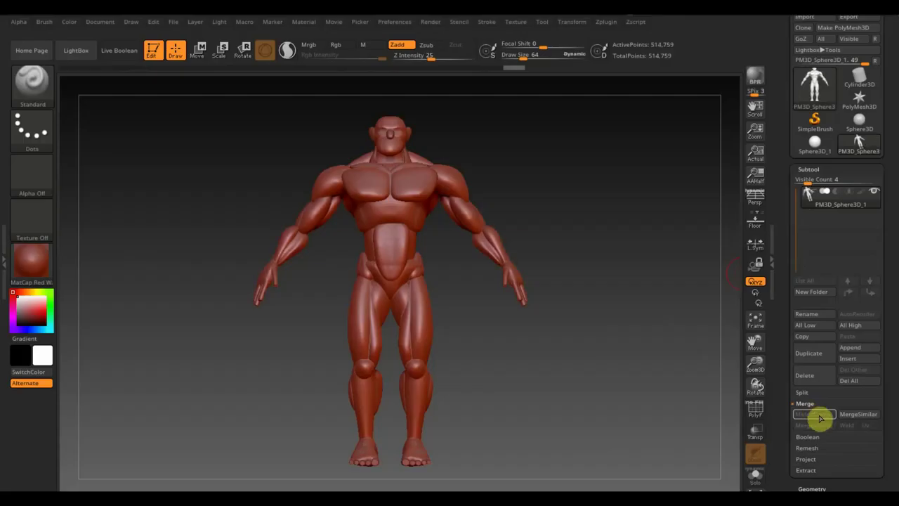
mouse_move(600, 391)
left_mouse_down()
mouse_move(471, 398)
mouse_move(614, 375)
mouse_move(598, 394)
left_mouse_up()
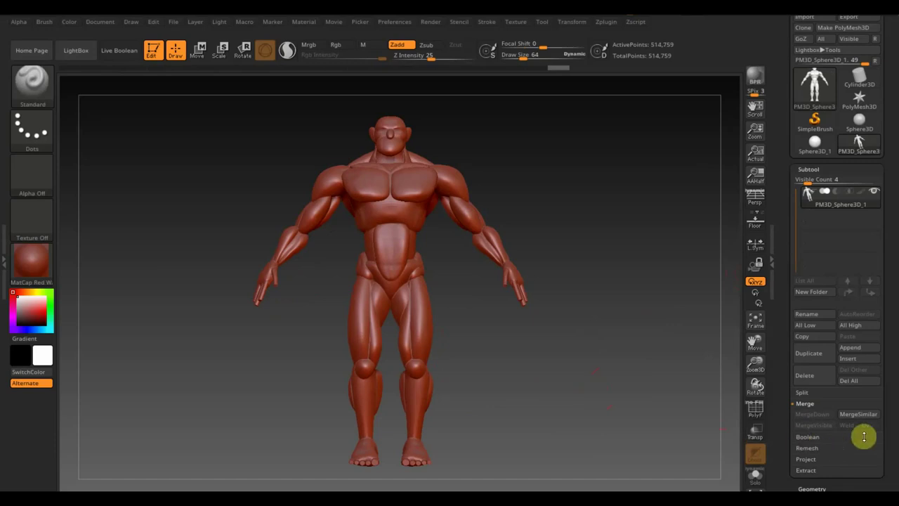
left_click_drag(892, 425, 890, 378)
left_click(820, 426)
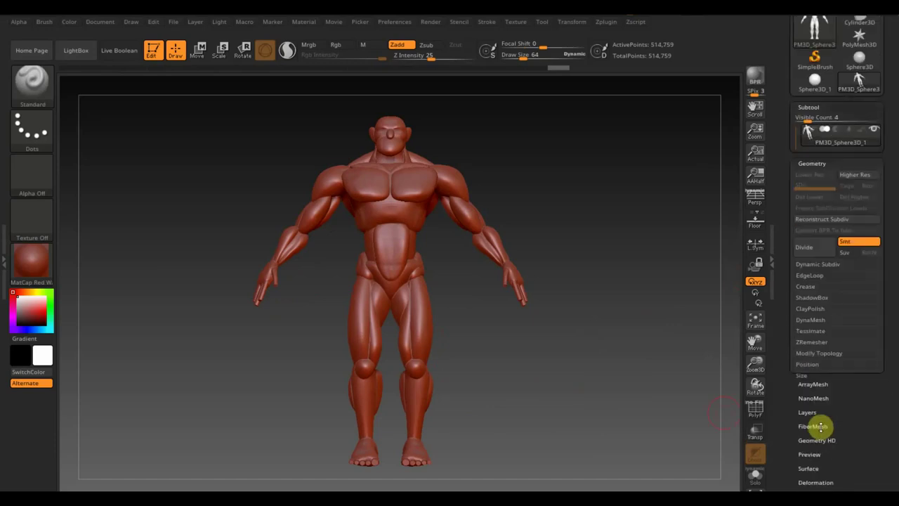
left_click(813, 267)
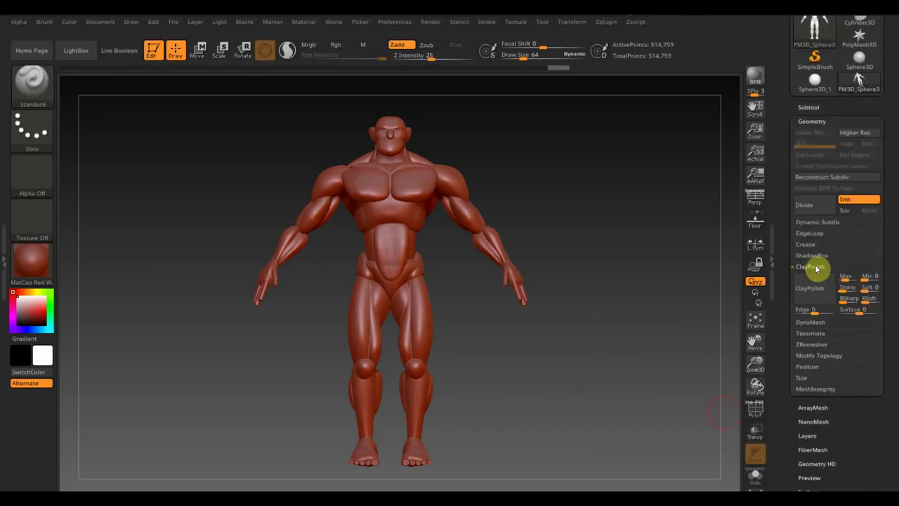
left_click(818, 324)
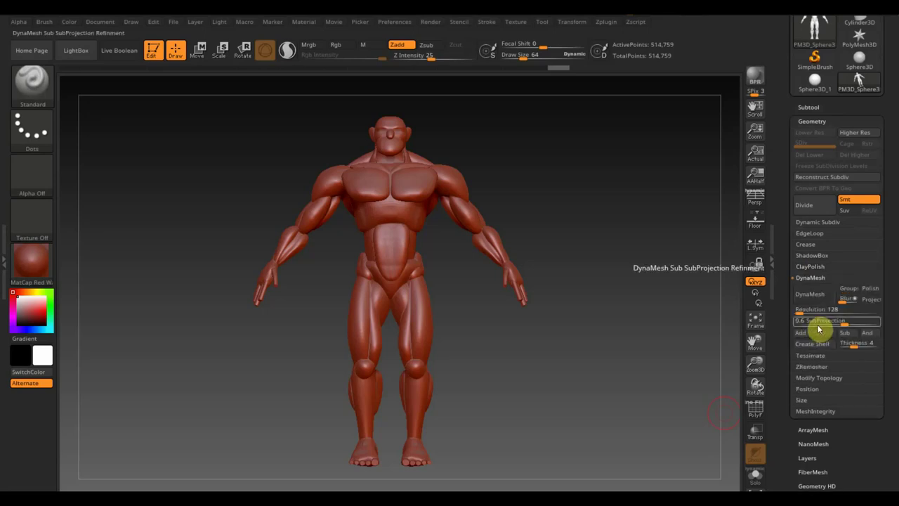
left_click(813, 300)
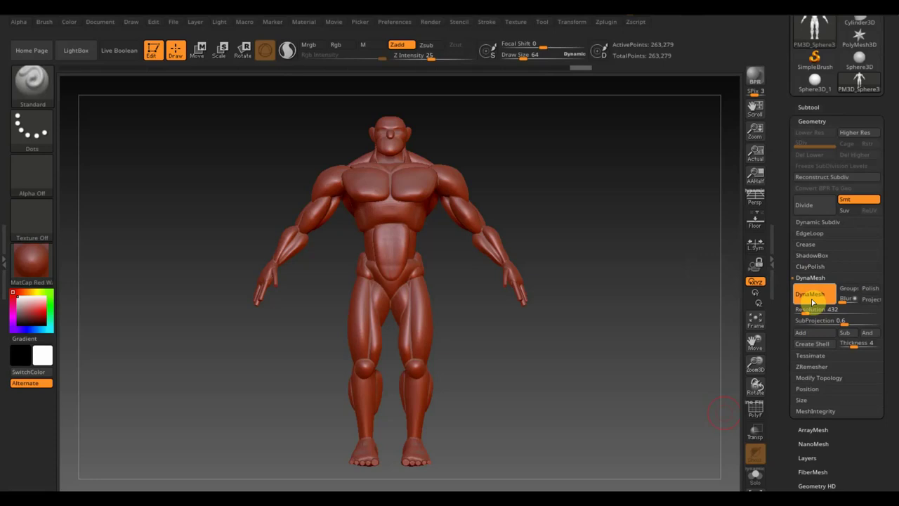
Toggle the polygroup wireframe overlay on and off and adjust the stroke modifiers
key("shift")
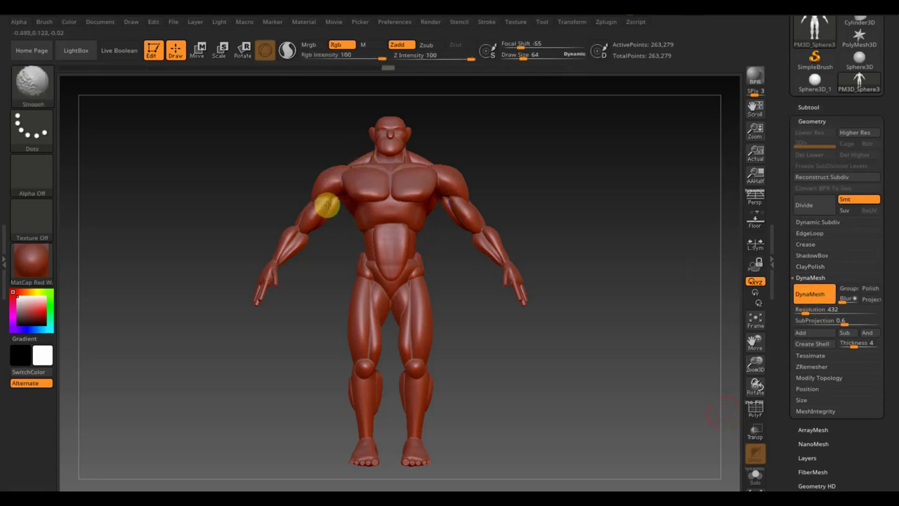
left_click(756, 415)
left_click(755, 414)
key("shift")
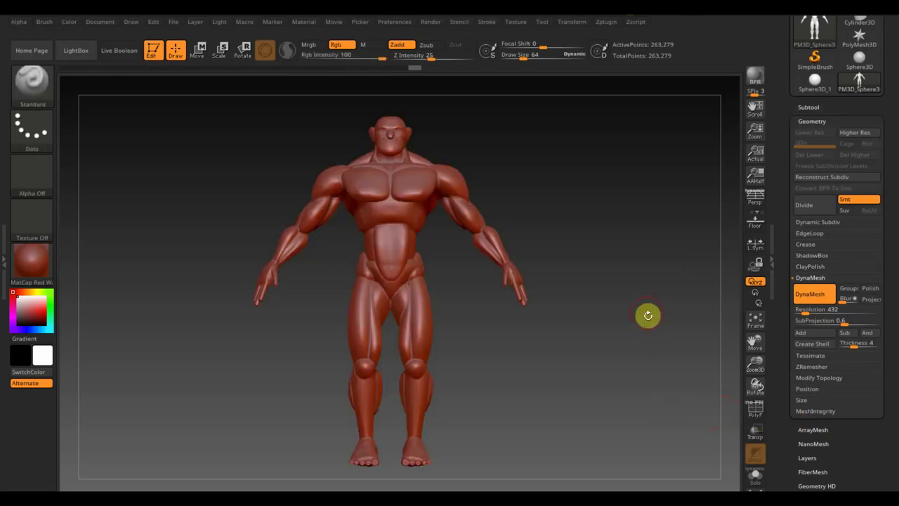
key("shift")
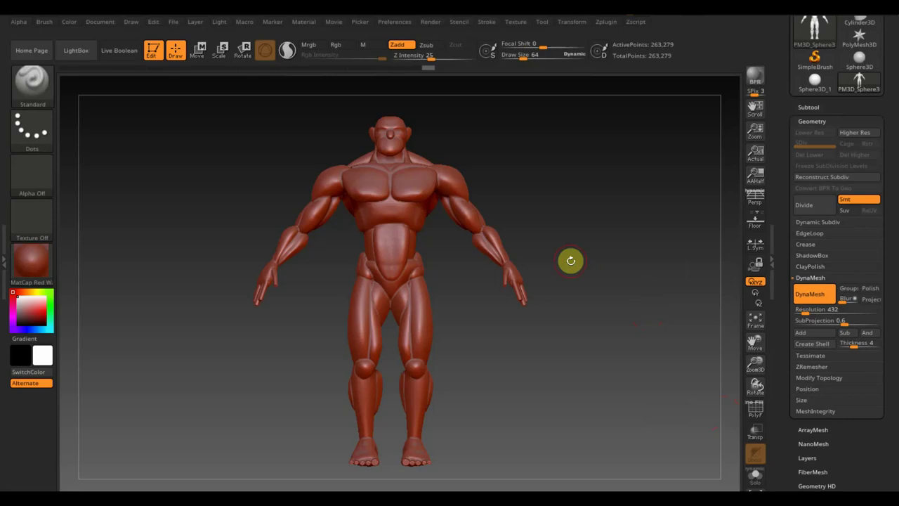
key("ctrl")
left_click(809, 106)
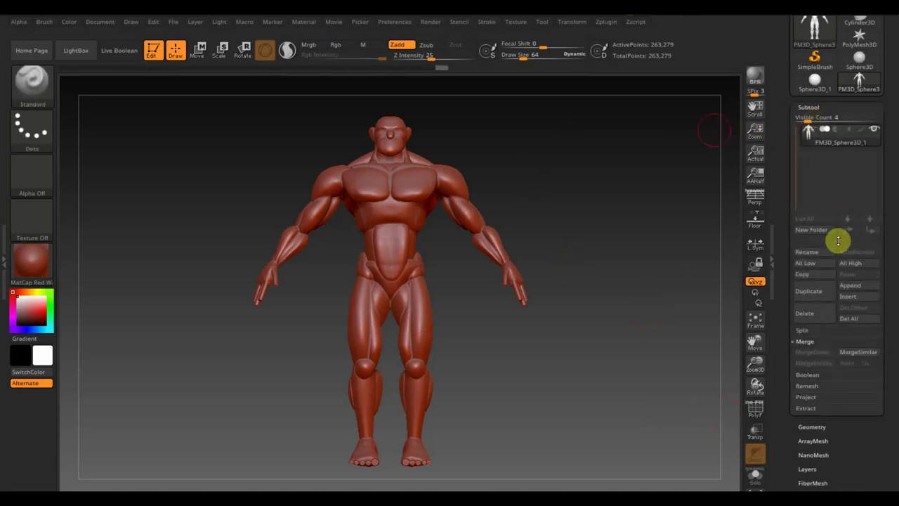
Duplicate the body subtool and import 'рассул голова2' from the Desktop into the copy
left_click(817, 297)
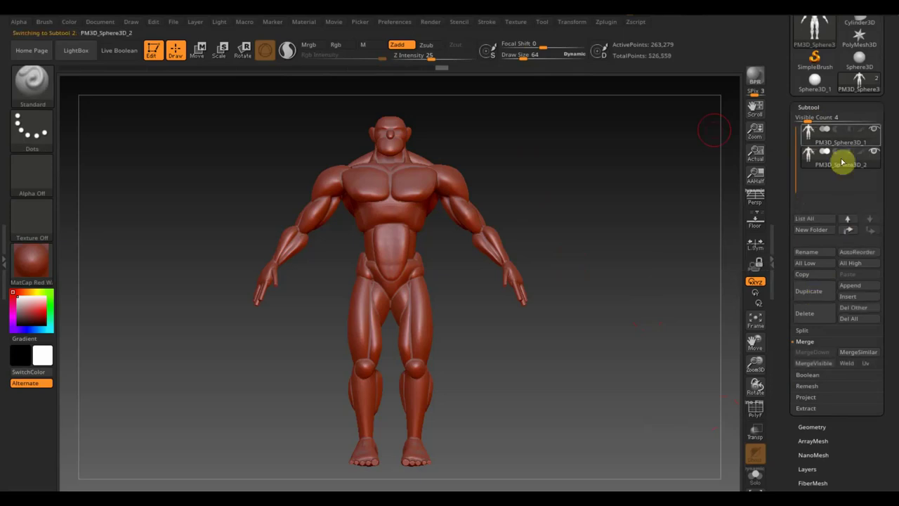
scroll(892, 87, "up", 2)
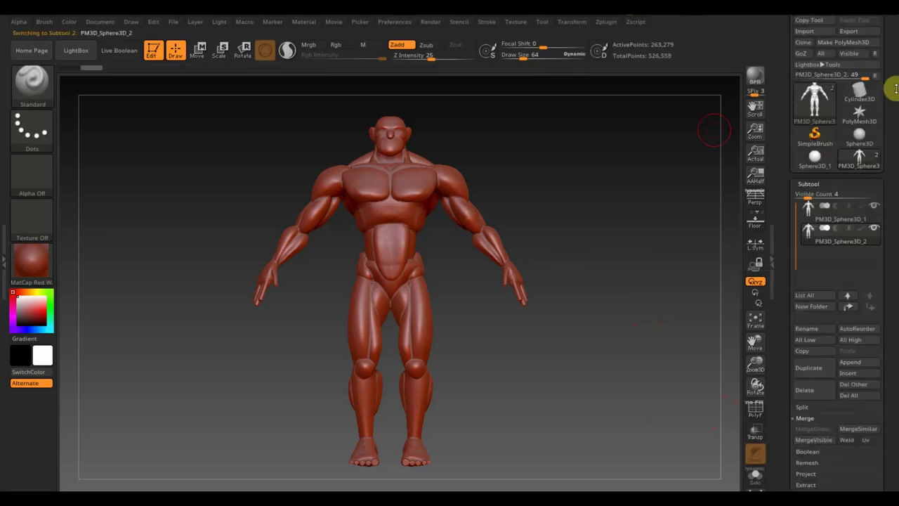
left_click(805, 31)
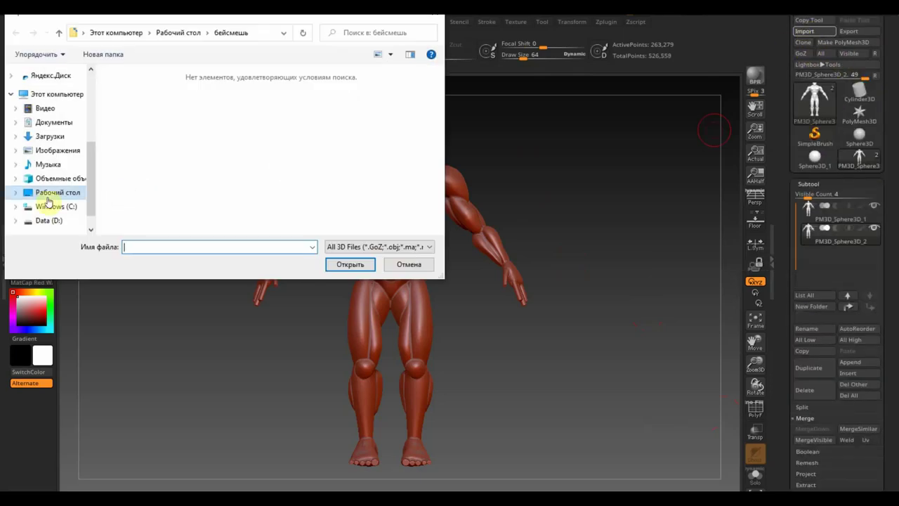
left_click(47, 198)
left_click(260, 195)
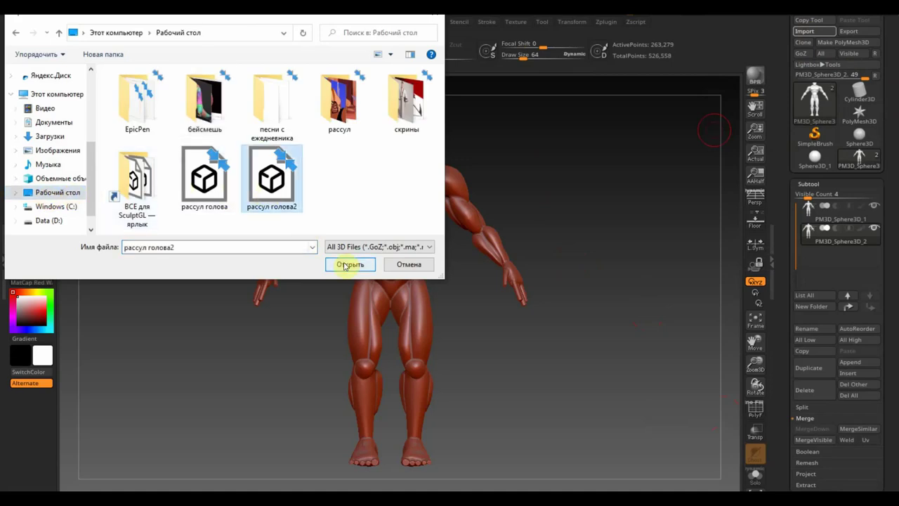
left_click(349, 264)
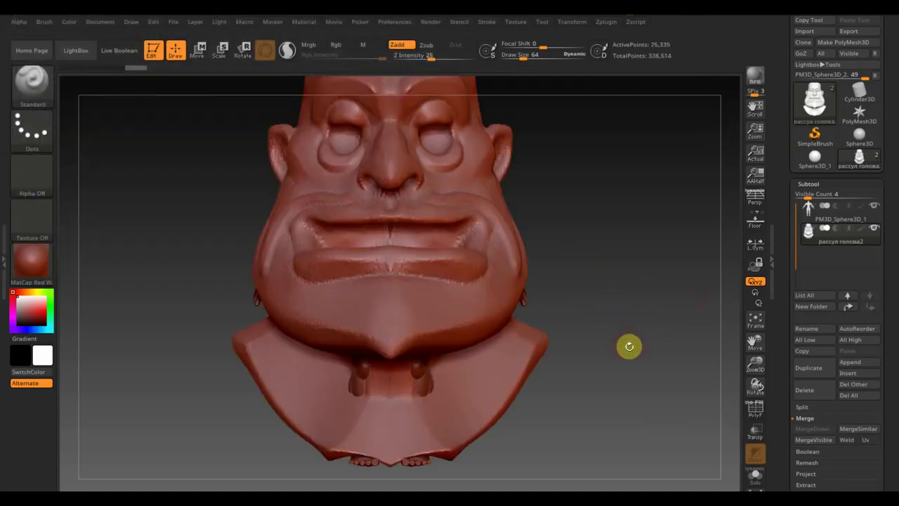
left_click_drag(629, 346, 598, 279)
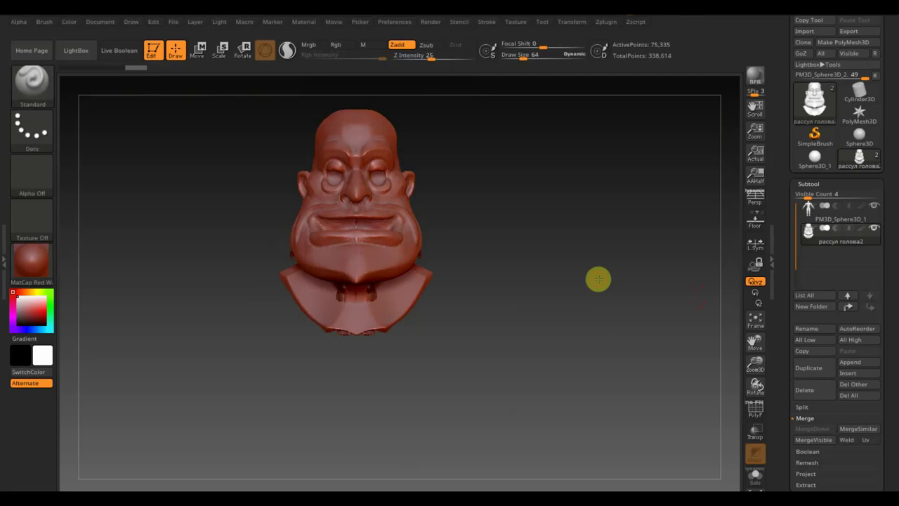
key("w")
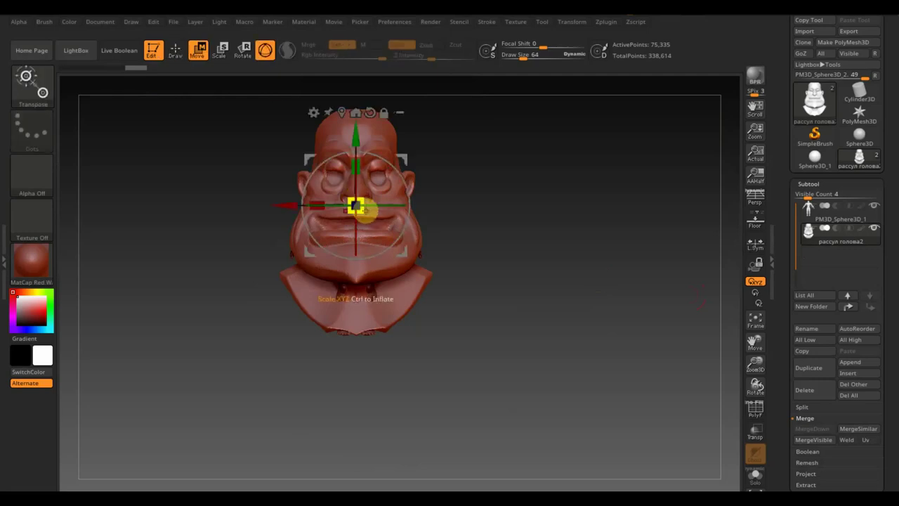
Shrink the imported head to the body's scale and raise it above the shoulders
left_click_drag(356, 206, 337, 147)
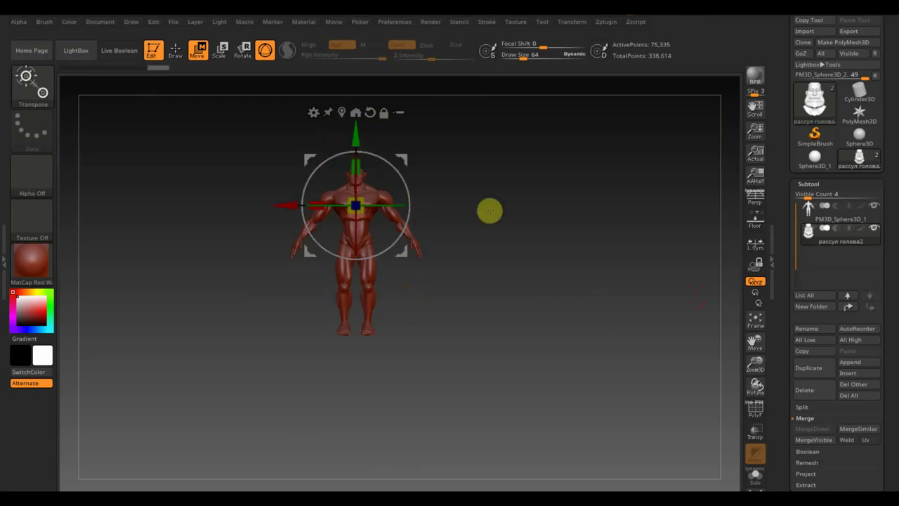
left_click_drag(506, 201, 557, 349)
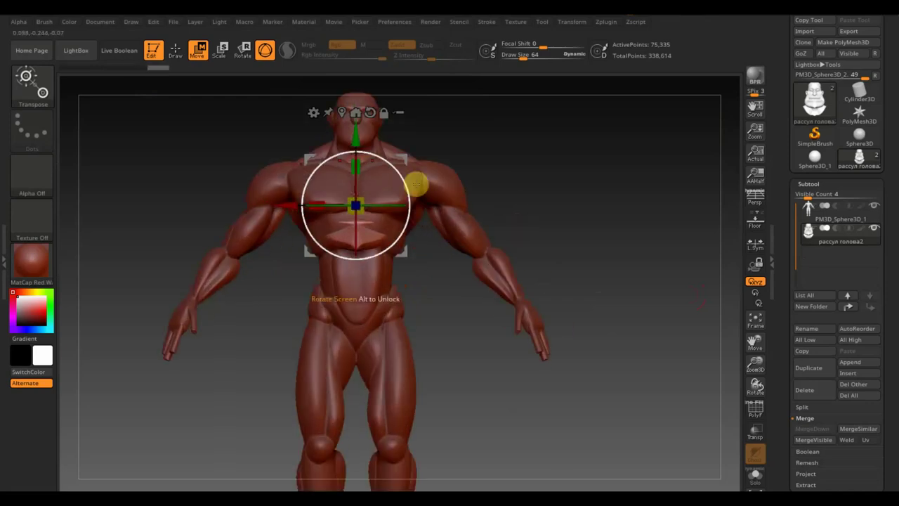
left_click_drag(356, 141, 357, 57)
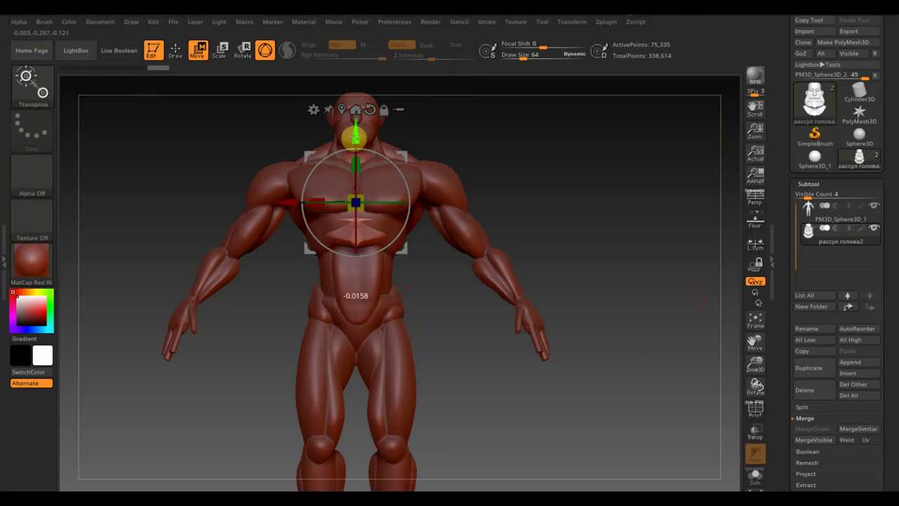
mouse_move(451, 143)
left_mouse_down()
mouse_move(534, 183)
mouse_move(590, 190)
mouse_move(585, 212)
left_mouse_up()
mouse_move(597, 281)
left_mouse_down()
mouse_move(582, 259)
mouse_move(596, 317)
left_mouse_up()
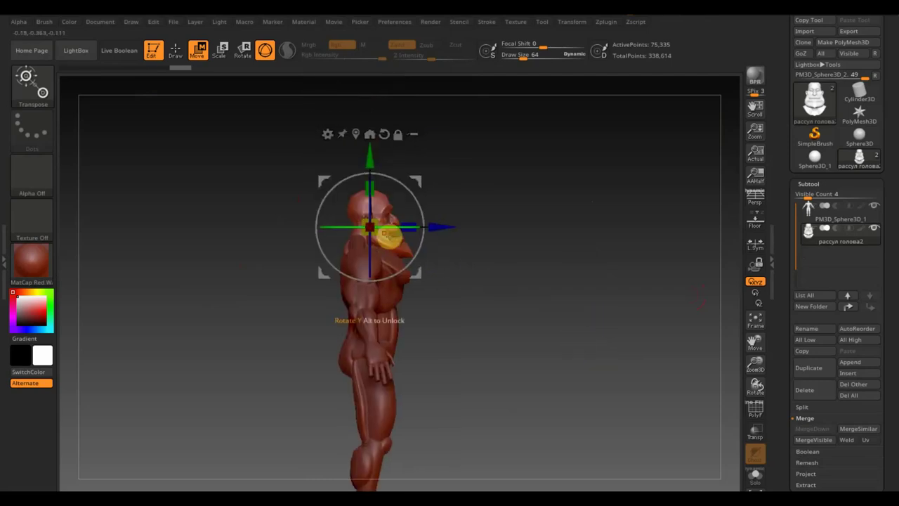
Enlarge the head slightly, tilt it forward and lift it onto the neck
left_click(370, 227)
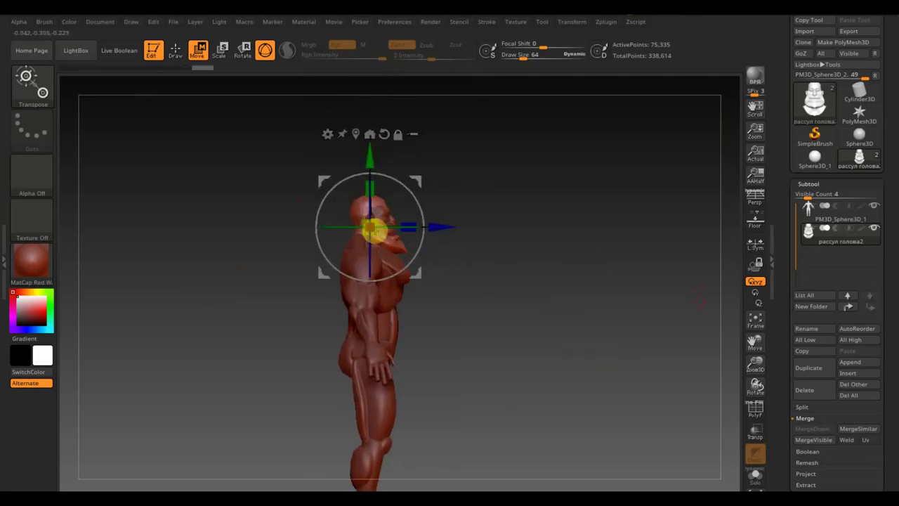
left_click_drag(372, 230, 570, 345)
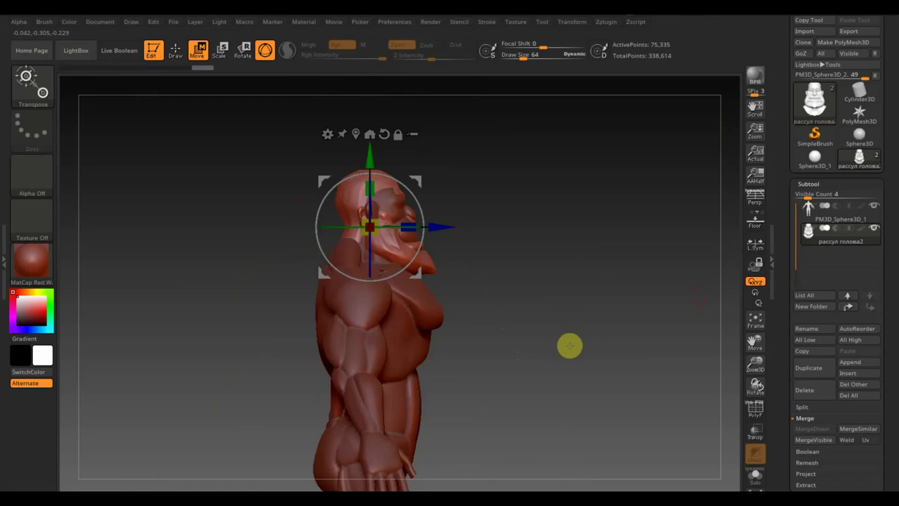
mouse_move(428, 217)
left_mouse_down()
mouse_move(425, 191)
mouse_move(449, 203)
left_mouse_up()
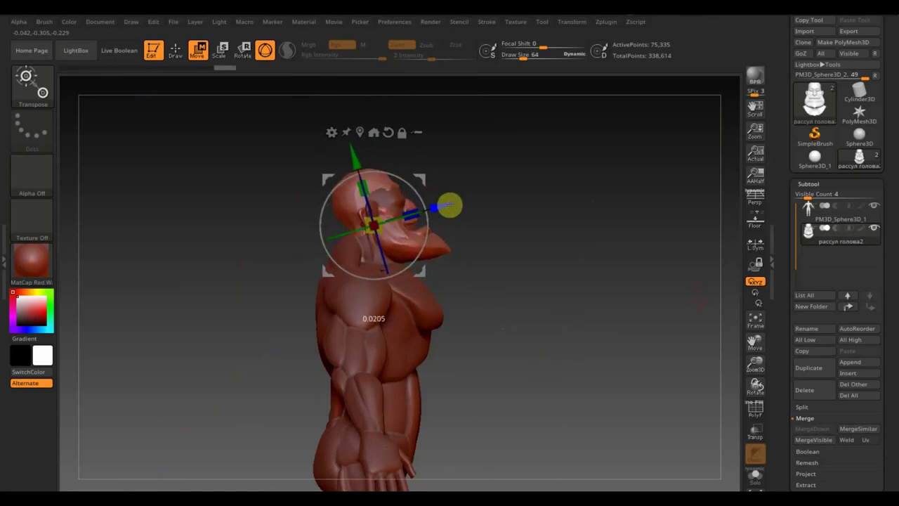
left_click_drag(355, 161, 355, 154)
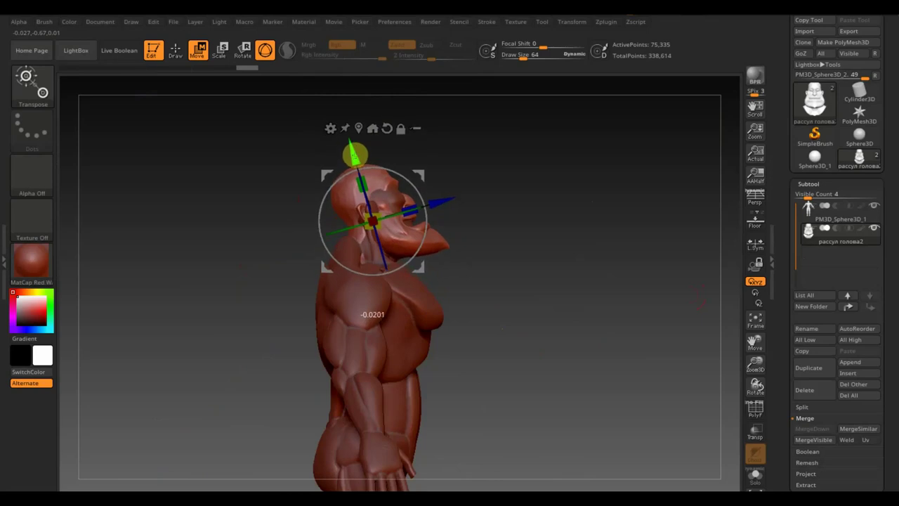
mouse_move(636, 259)
left_mouse_down("shift")
mouse_move(604, 279)
mouse_move(206, 81)
left_mouse_up("shift")
left_click(176, 50)
mouse_move(616, 313)
left_mouse_down()
mouse_move(628, 337)
mouse_move(611, 277)
mouse_move(636, 302)
left_mouse_up()
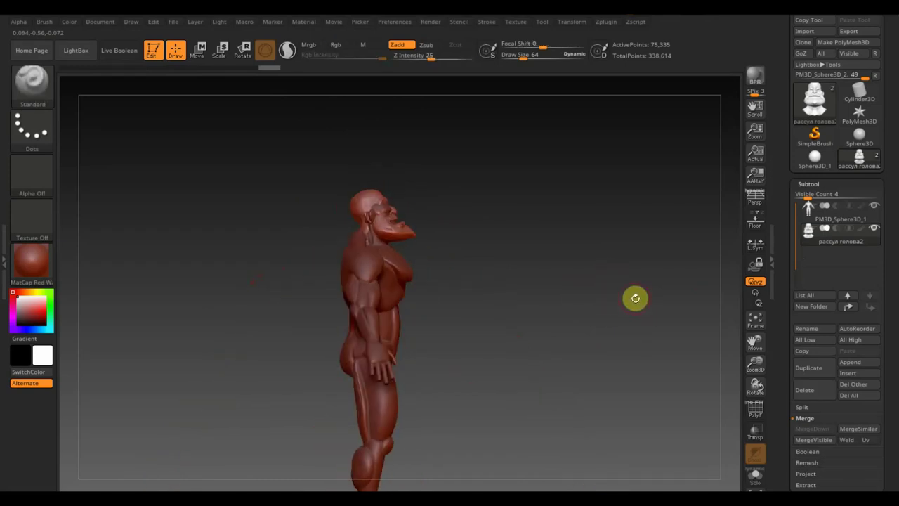
Select the body subtool and slice diagonally through the neck with the TrimCurve brush
left_click(821, 219)
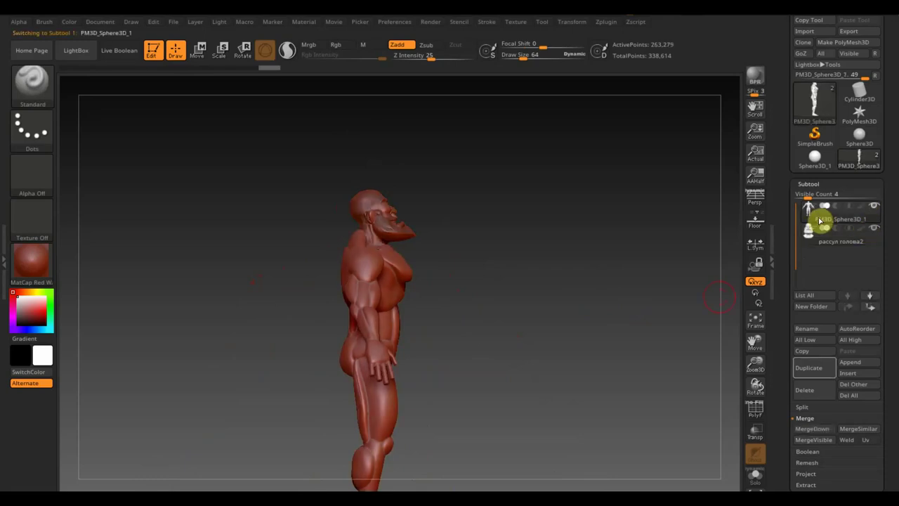
left_click(42, 87, "ctrl+shift")
left_click(581, 148)
left_click_drag(259, 209, 470, 262, "ctrl+shift")
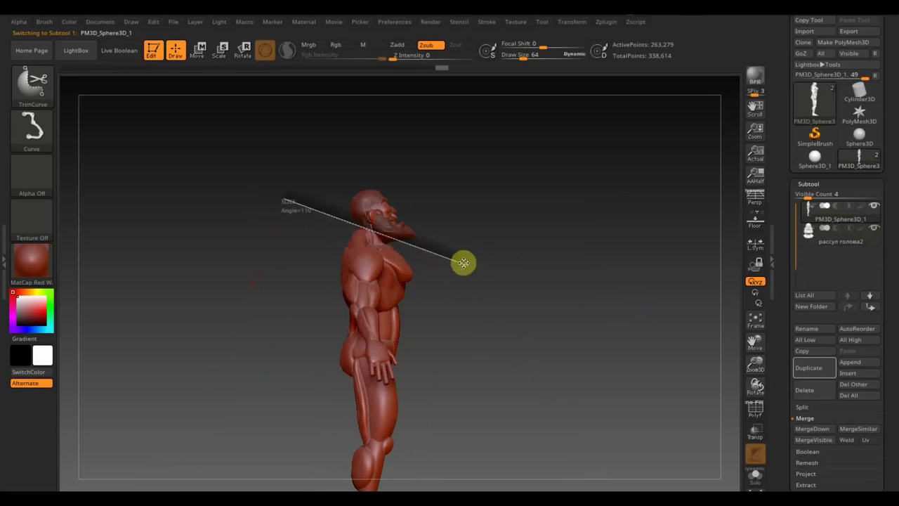
mouse_move(470, 263)
left_mouse_down("ctrl+shift")
mouse_move(598, 269)
mouse_move(538, 283)
mouse_move(550, 291)
left_mouse_up("ctrl+shift")
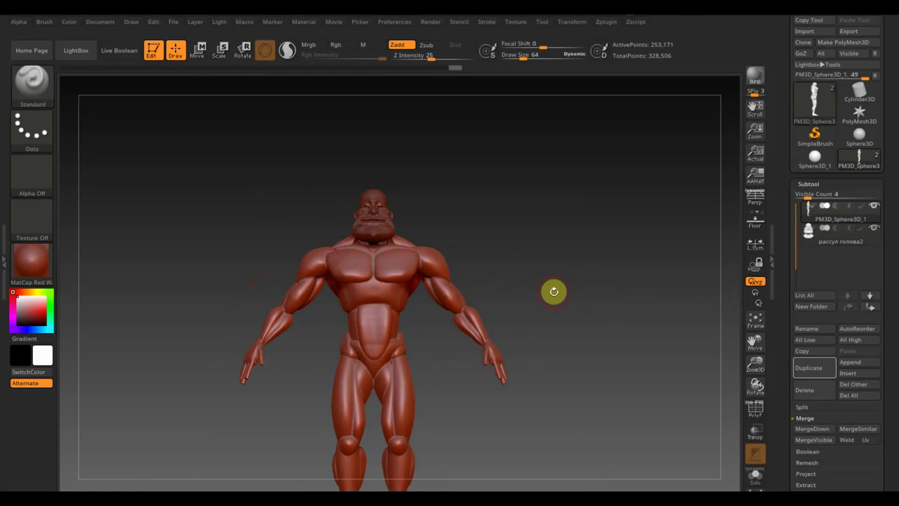
Import the cartoon turbaned-character screenshot as a texture
left_click(516, 22)
left_click(550, 89)
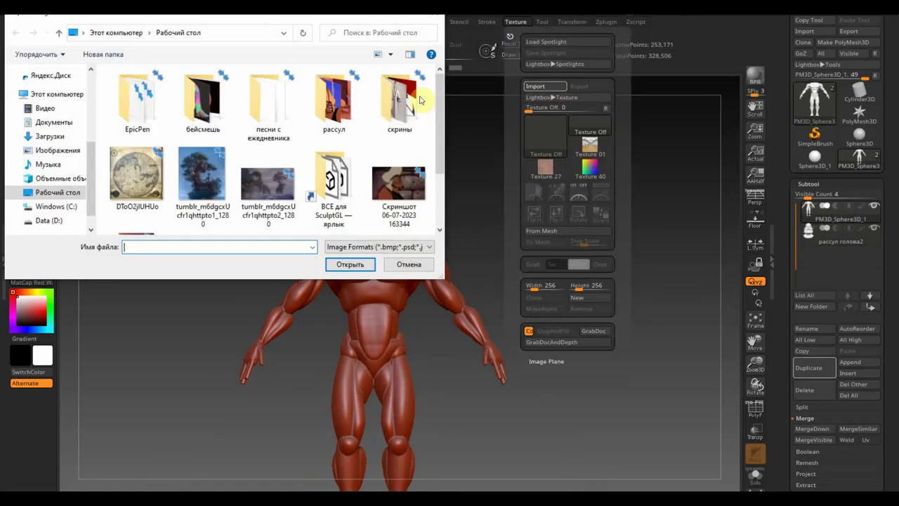
left_click(393, 184)
scroll(383, 197, "down", 2)
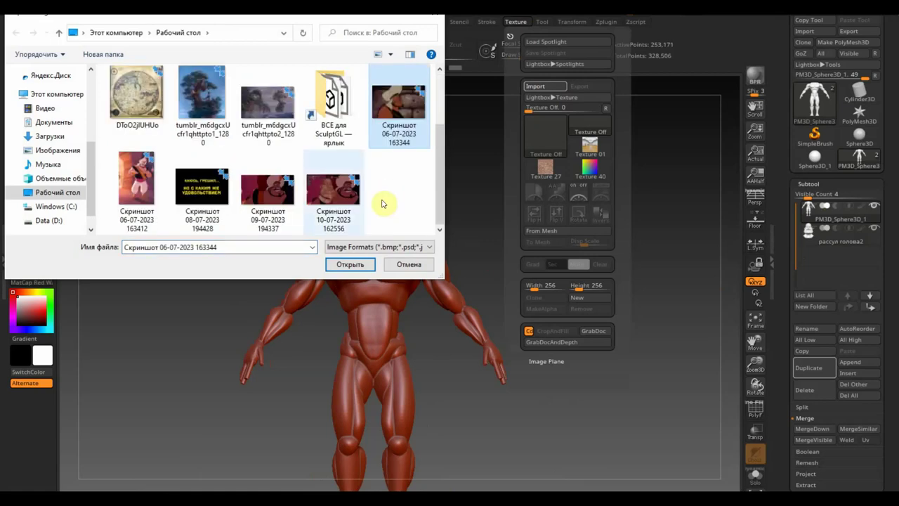
left_click(156, 189)
left_click(349, 264)
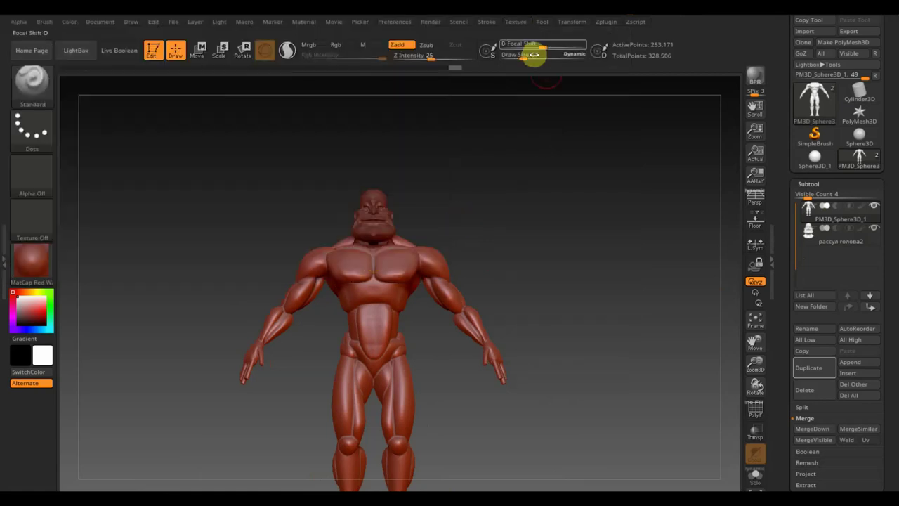
Add the screenshot to Spotlight, shrink it, move it to the upper left, then hide it
left_click(516, 21)
left_click(545, 191)
left_click(580, 213)
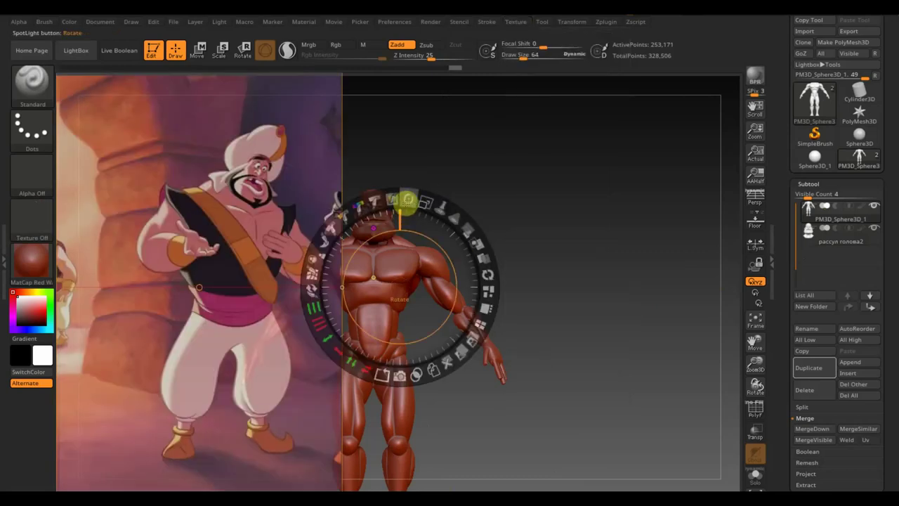
left_click_drag(427, 201, 390, 188)
left_click_drag(422, 251, 304, 229)
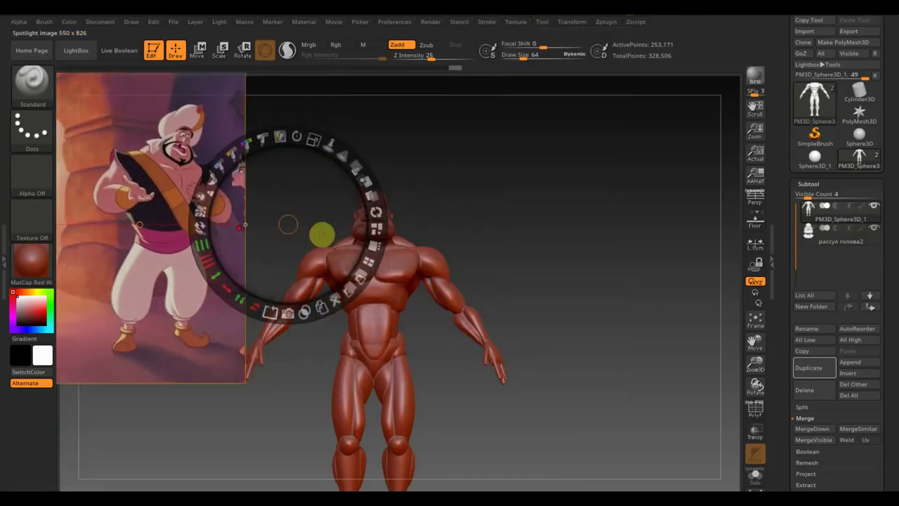
key("z")
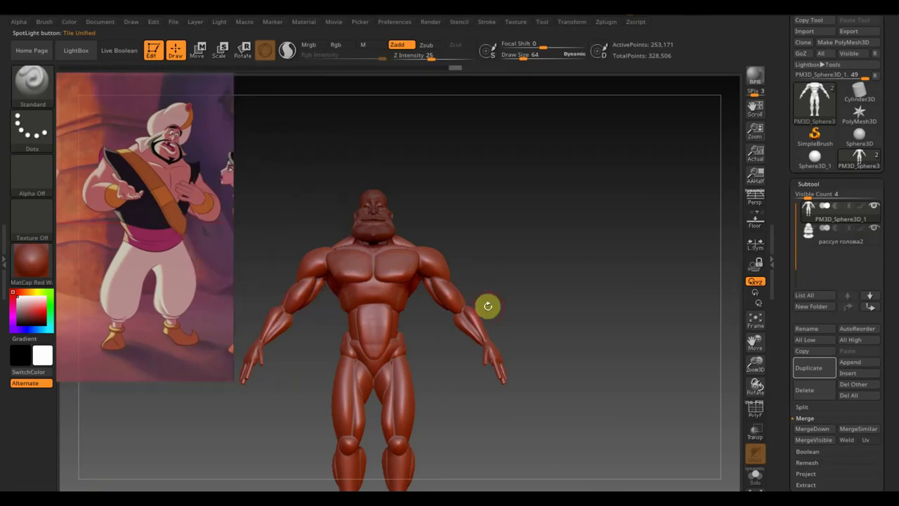
key("shift")
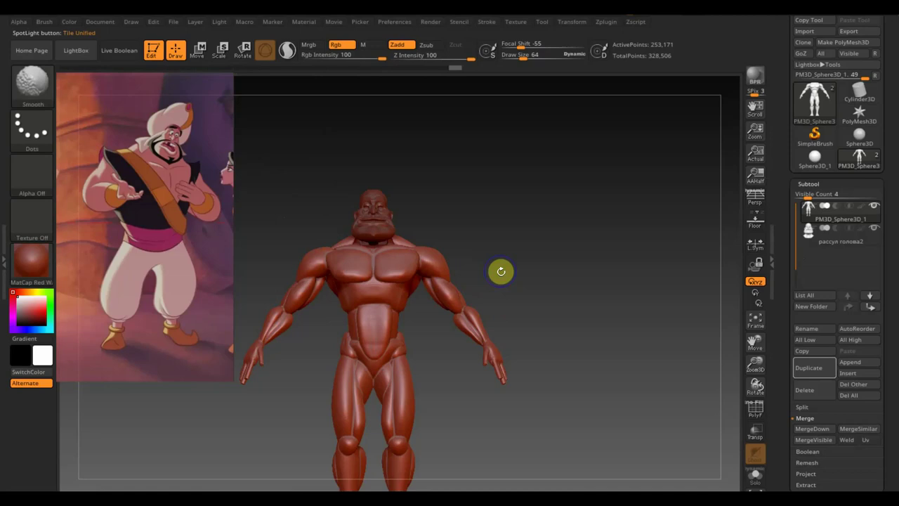
key("shift+z")
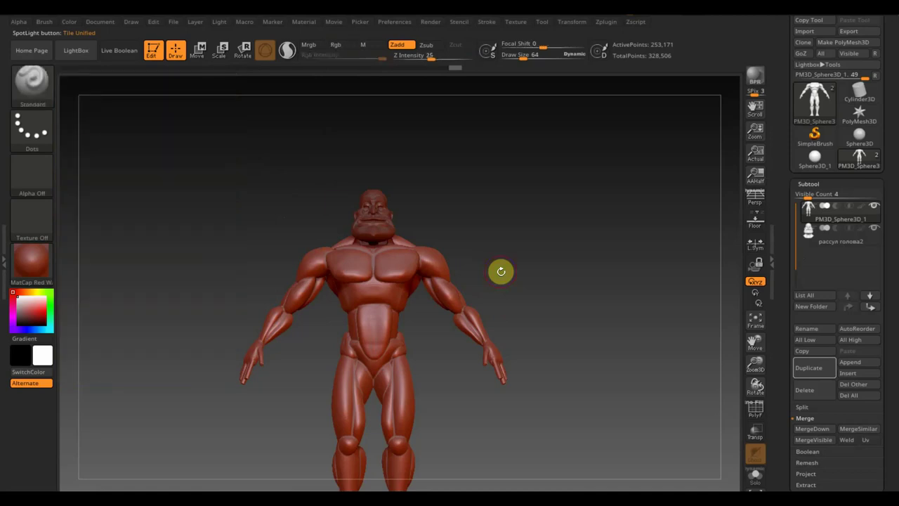
With Move Topological at Draw Size 188, pull the chest and neck down and check the back
left_click(45, 85)
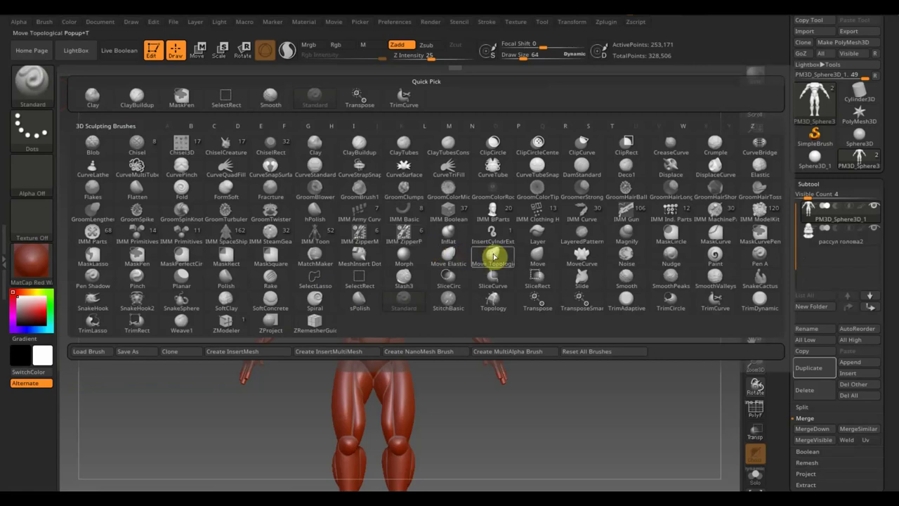
left_click(494, 257)
left_click_drag(523, 56, 539, 58)
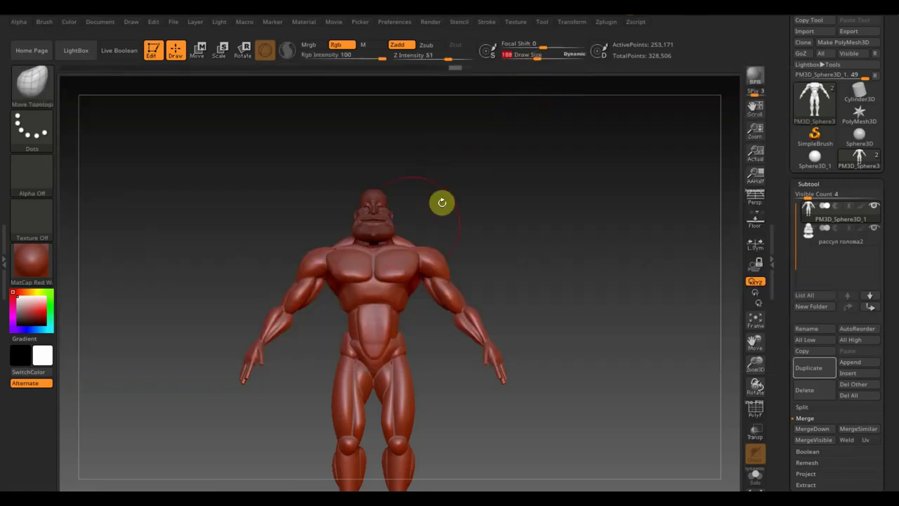
left_click_drag(349, 255, 337, 325)
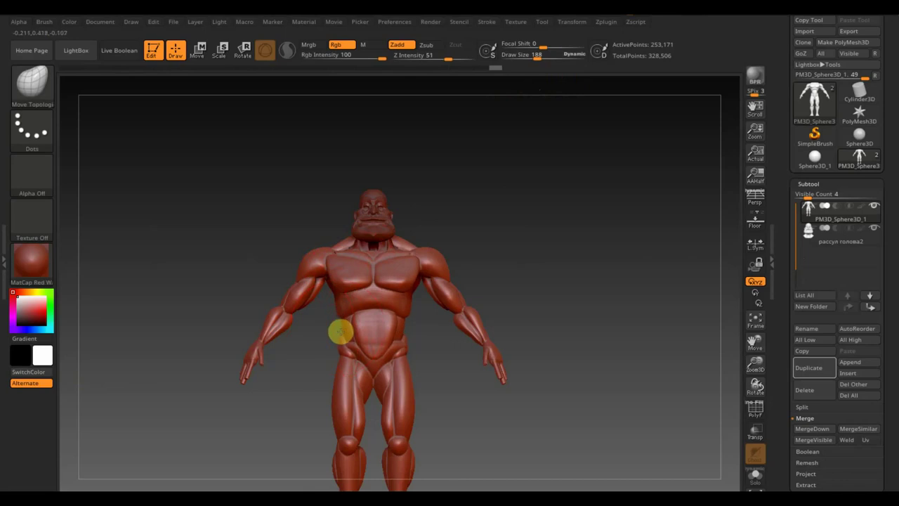
mouse_move(347, 336)
right_mouse_down()
mouse_move(454, 302)
mouse_move(465, 281)
right_mouse_up()
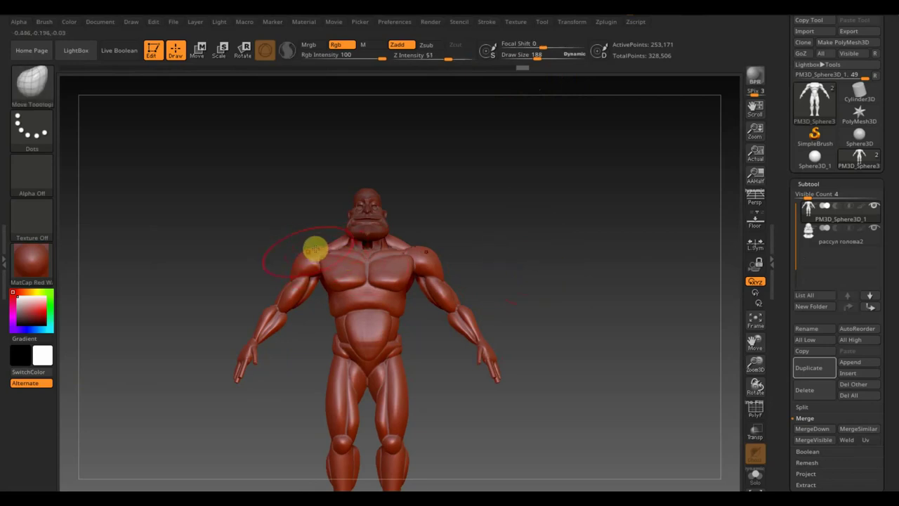
mouse_move(324, 283)
right_mouse_down()
mouse_move(215, 217)
mouse_move(355, 227)
right_mouse_up()
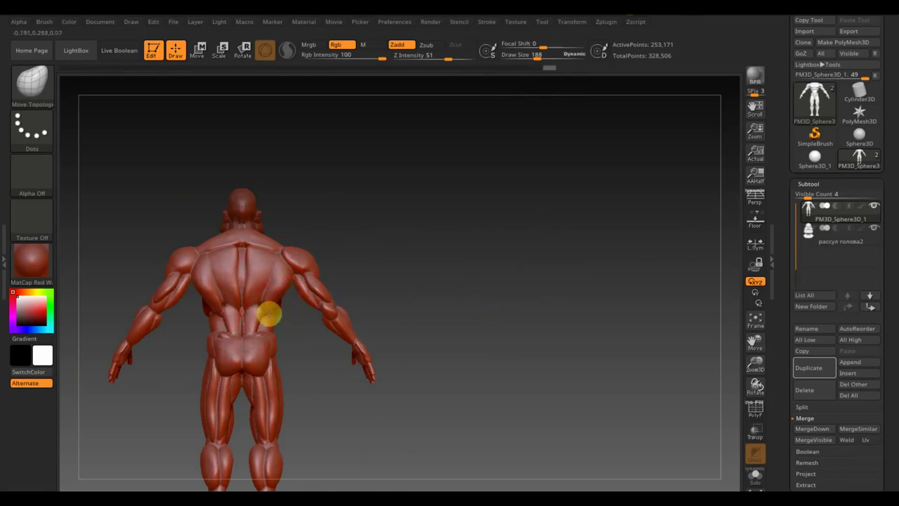
right_click_drag(398, 288, 383, 295)
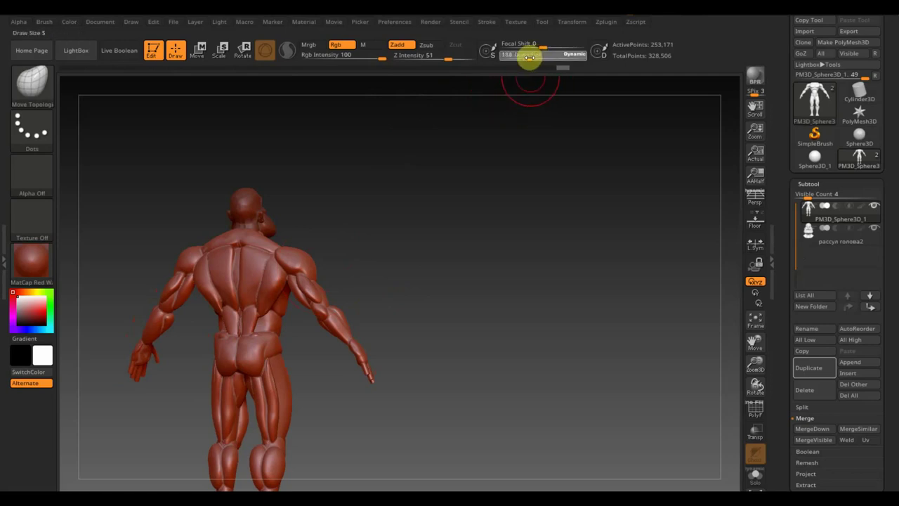
Reduce Draw Size to 104 and refine the back and sides, ending in front view
left_click_drag(530, 56, 523, 57)
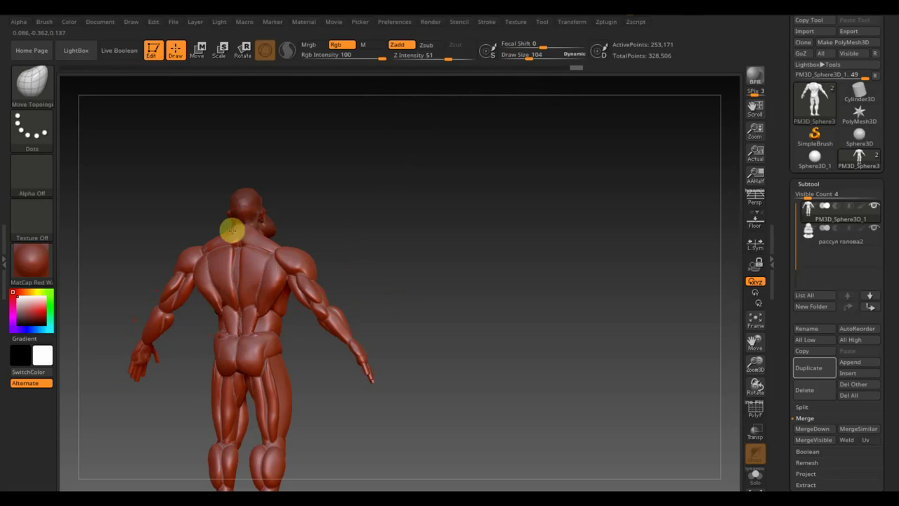
mouse_move(333, 231)
left_mouse_down()
mouse_move(248, 241)
mouse_move(314, 223)
left_mouse_up()
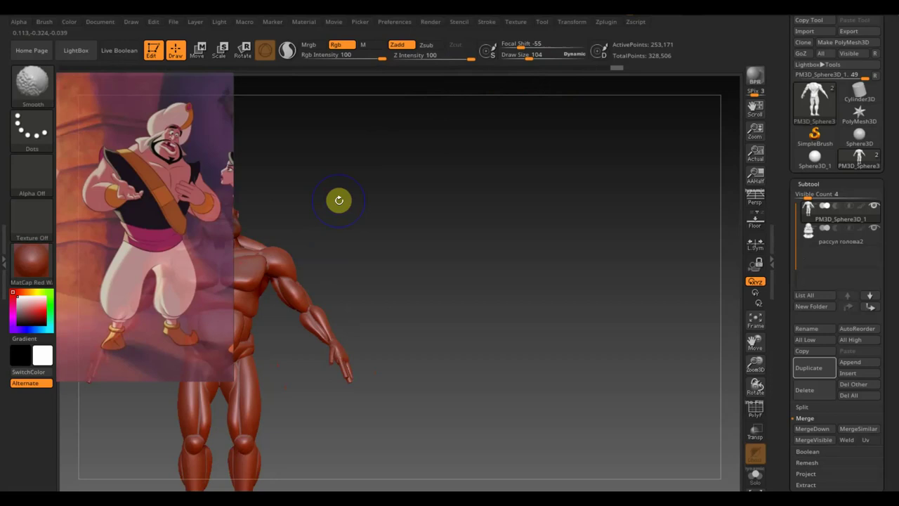
left_click_drag(339, 200, 337, 201, "shift")
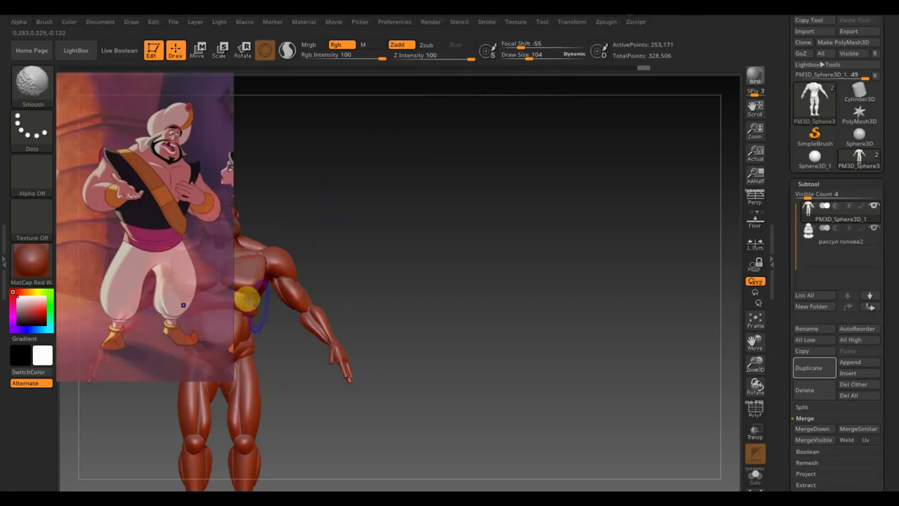
left_click_drag(217, 291, 213, 279, "shift")
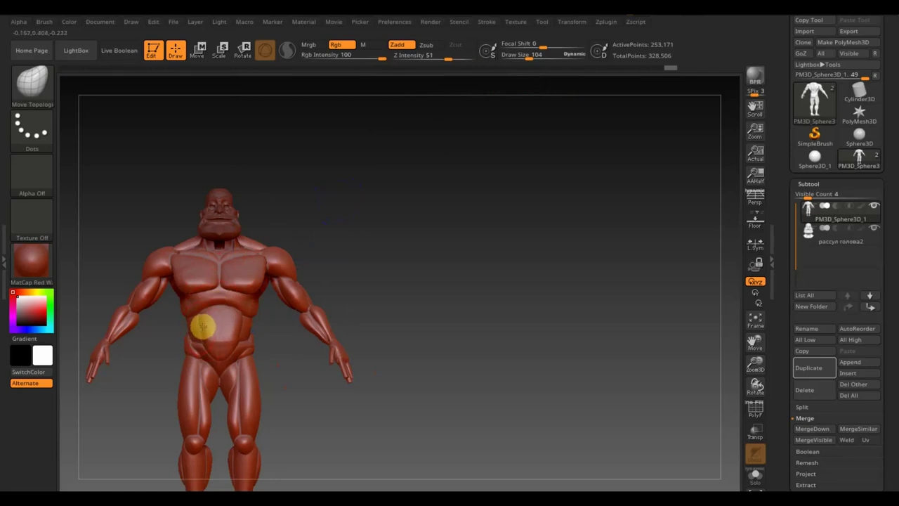
Toggle the PolyF wireframe on and off and re-DynaMesh the reshaped figure at resolution 432
left_click(754, 411)
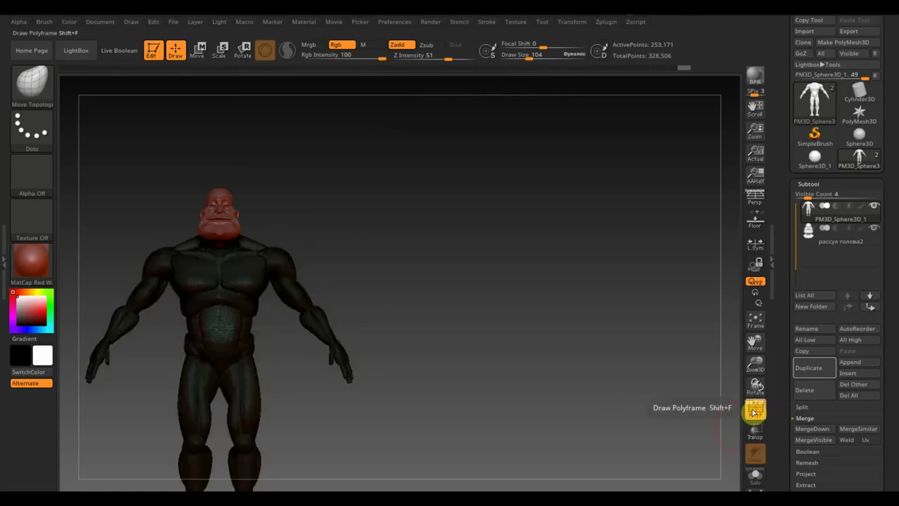
left_click(754, 412)
mouse_move(454, 361)
left_mouse_down()
mouse_move(538, 301)
mouse_move(480, 348)
mouse_move(387, 342)
mouse_move(532, 323)
left_mouse_up()
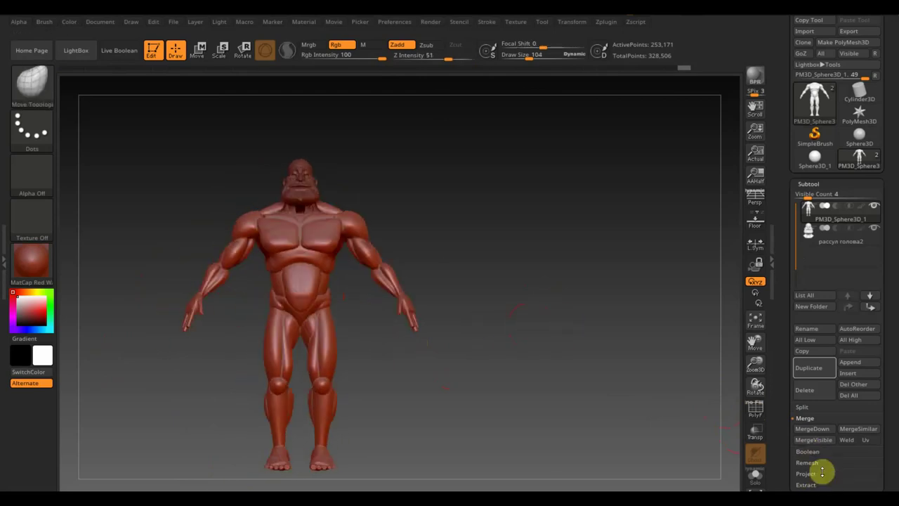
left_click(818, 374)
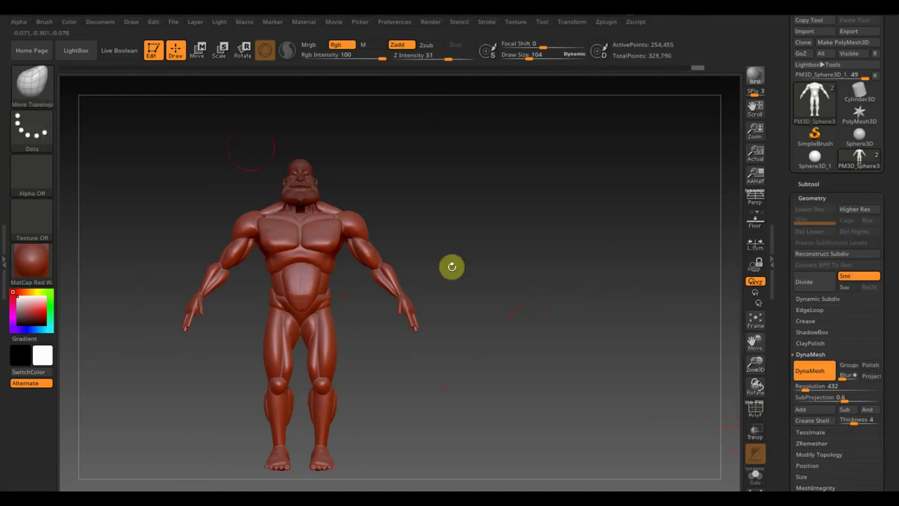
Select the ClayBuildup brush at intensity 20 and turn the figure to a three-quarter view
left_click(42, 83)
left_click(138, 93)
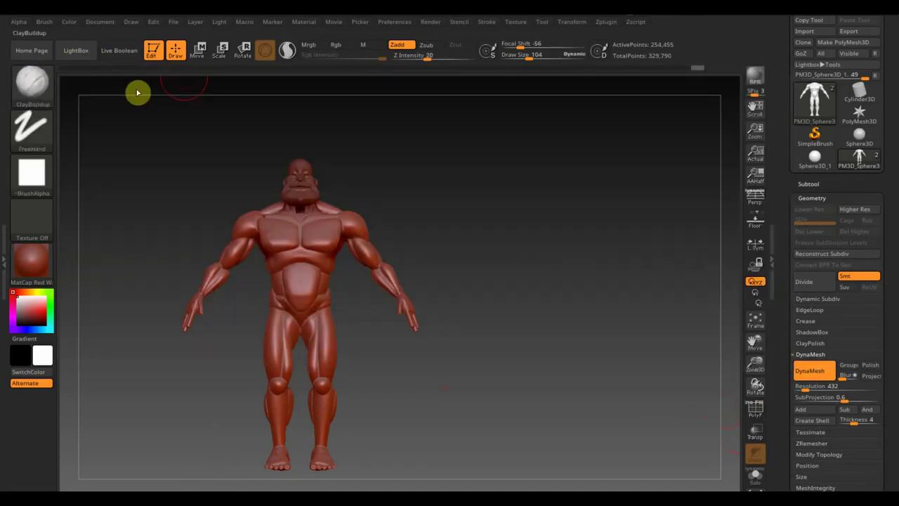
left_click(51, 26)
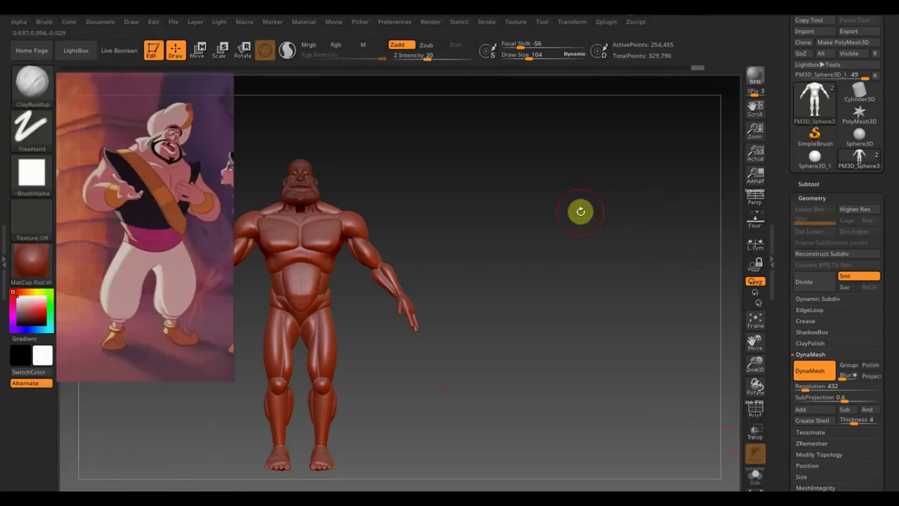
mouse_move(580, 213)
left_mouse_down()
mouse_move(498, 224)
mouse_move(549, 239)
mouse_move(637, 215)
left_mouse_up()
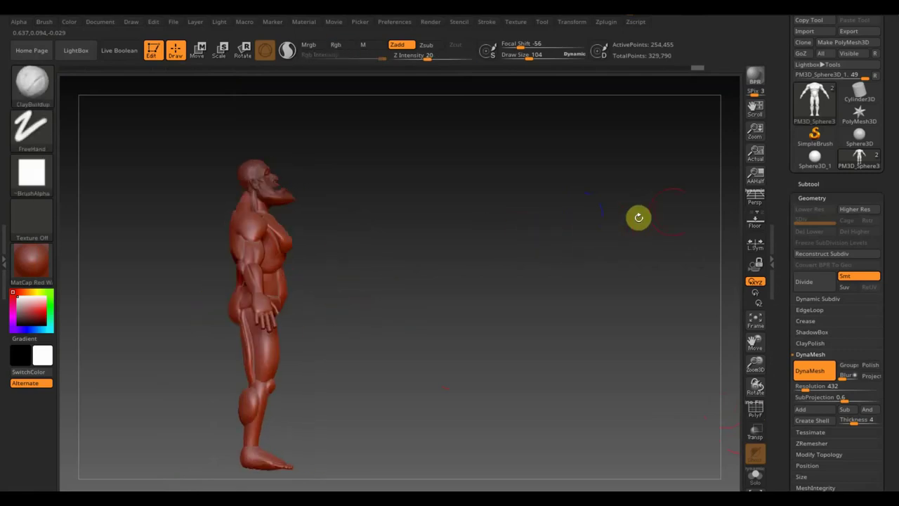
left_click(808, 184)
Append a sphere subtool, shrink it and place it at the back of the head
left_click(852, 362)
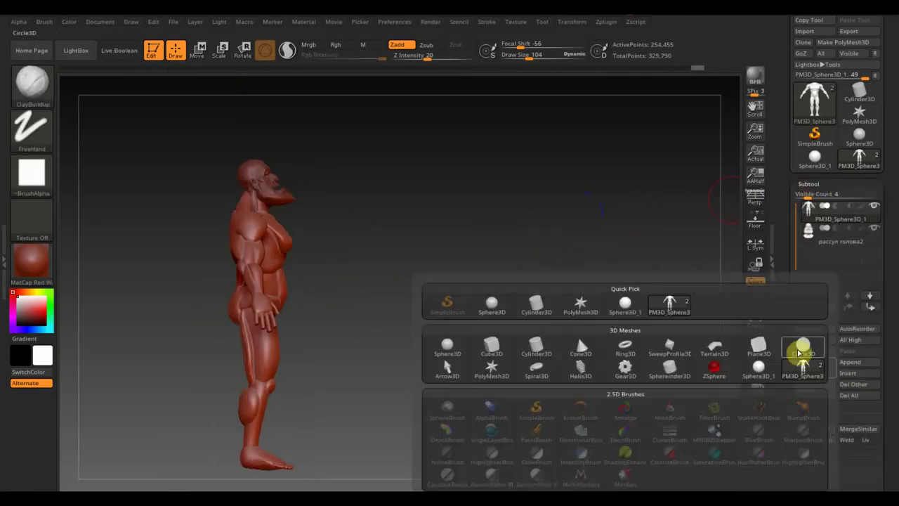
left_click(447, 345)
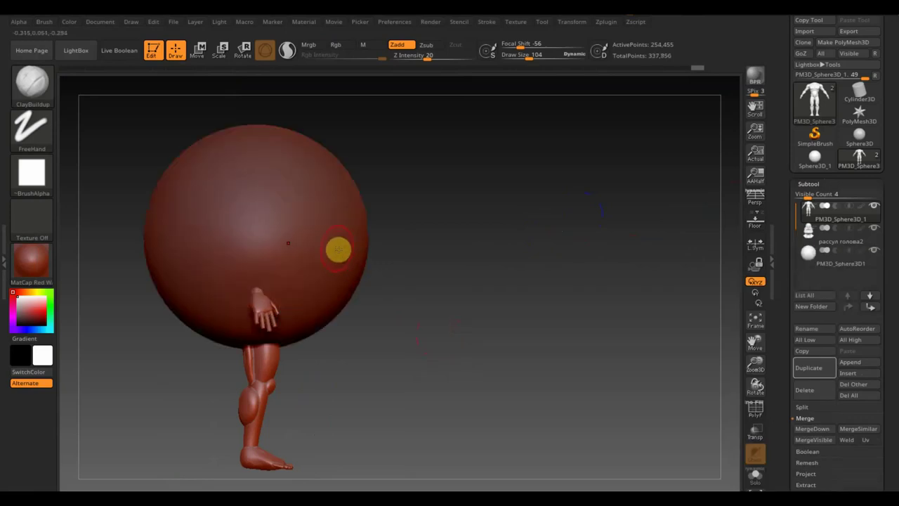
left_click_drag(536, 54, 525, 56)
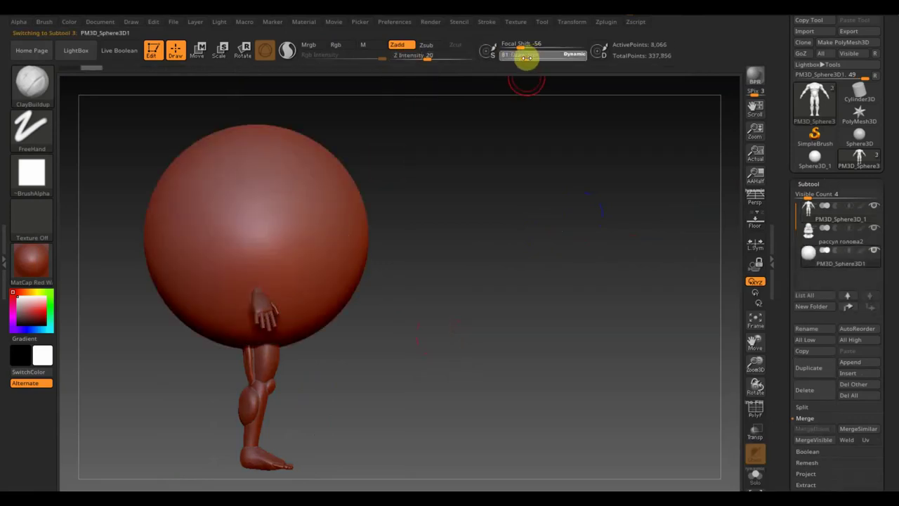
left_click(199, 48)
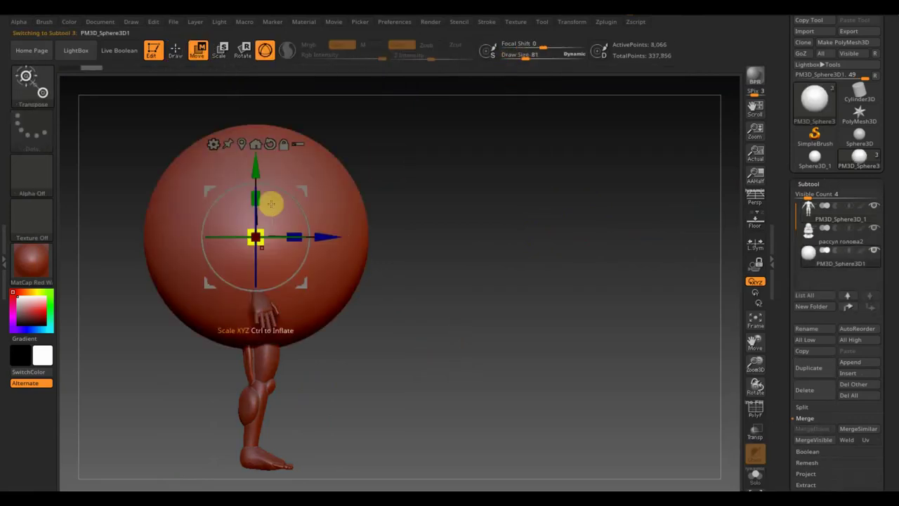
left_click_drag(262, 247, 221, 187)
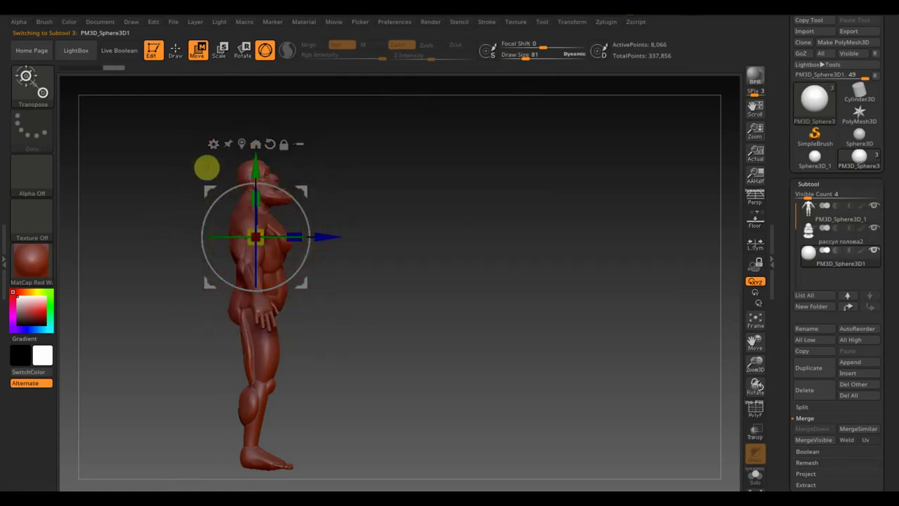
left_click_drag(267, 168, 218, 105)
mouse_move(291, 124)
left_mouse_down()
mouse_move(300, 118)
mouse_move(281, 125)
left_mouse_up()
mouse_move(429, 189)
left_mouse_down("alt")
mouse_move(449, 254)
mouse_move(418, 295)
mouse_move(484, 267)
left_mouse_up("alt")
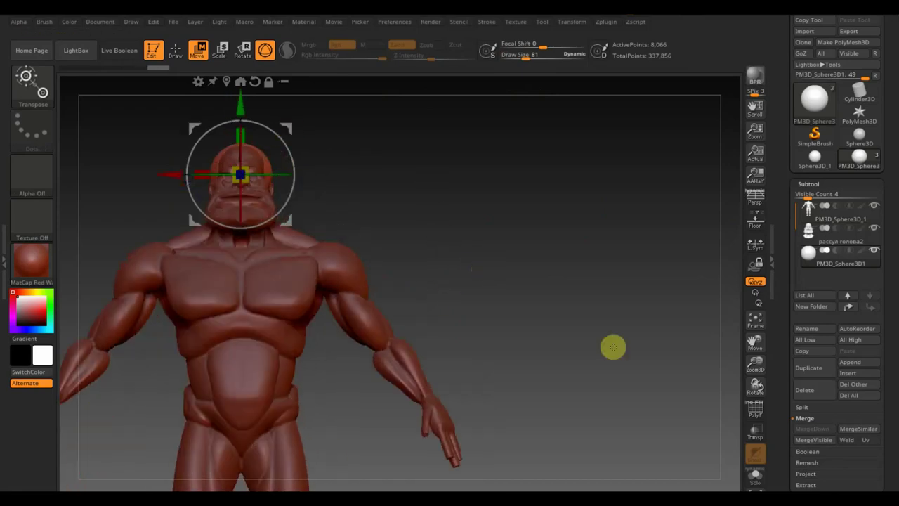
DynaMesh the sphere at resolution 128 to 998 points and view it from the side
left_click(826, 454)
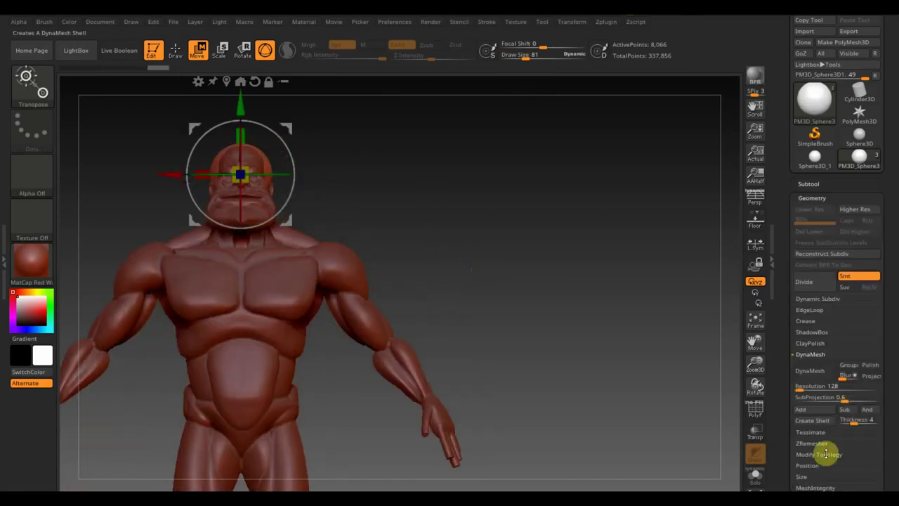
left_click(811, 371)
left_click_drag(588, 345, 616, 345)
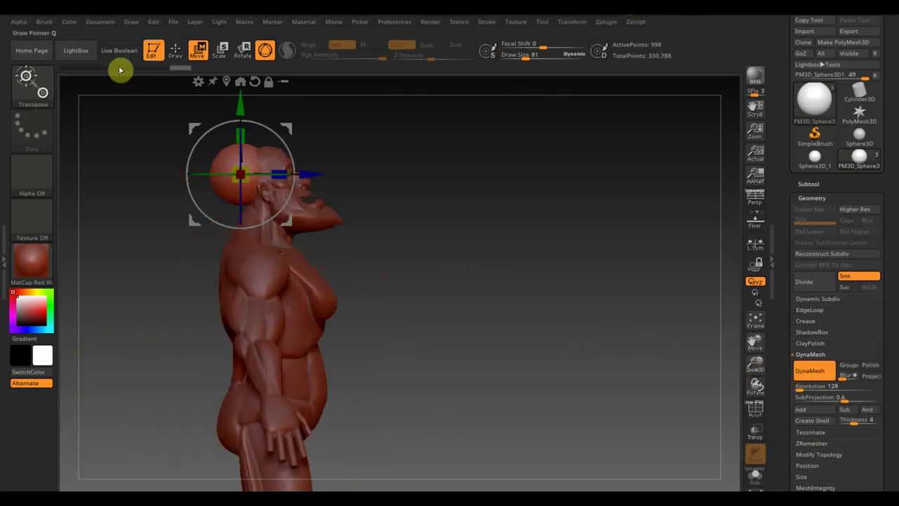
Set Draw Size 104 and select the Move Topological brush, turning the figure to inspect the head
key("q")
left_click_drag(271, 147, 494, 225)
left_click_drag(523, 56, 528, 55)
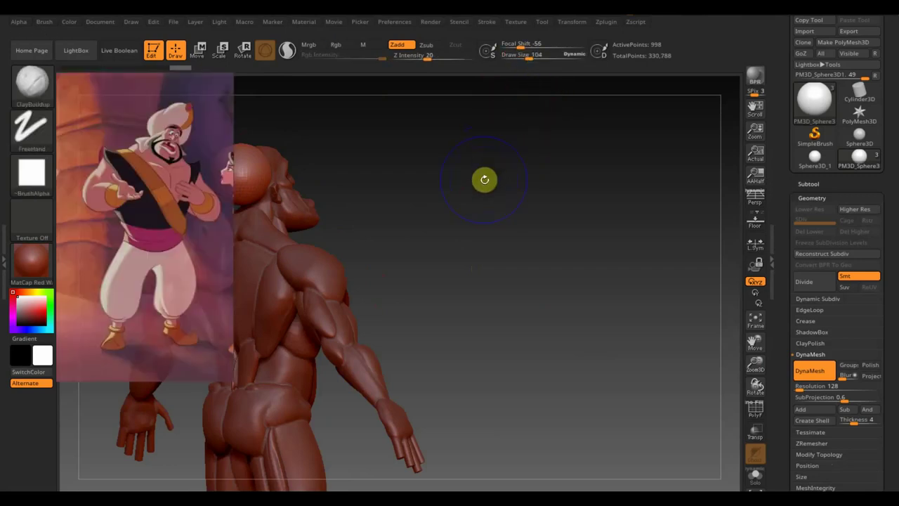
left_click_drag(387, 201, 397, 207)
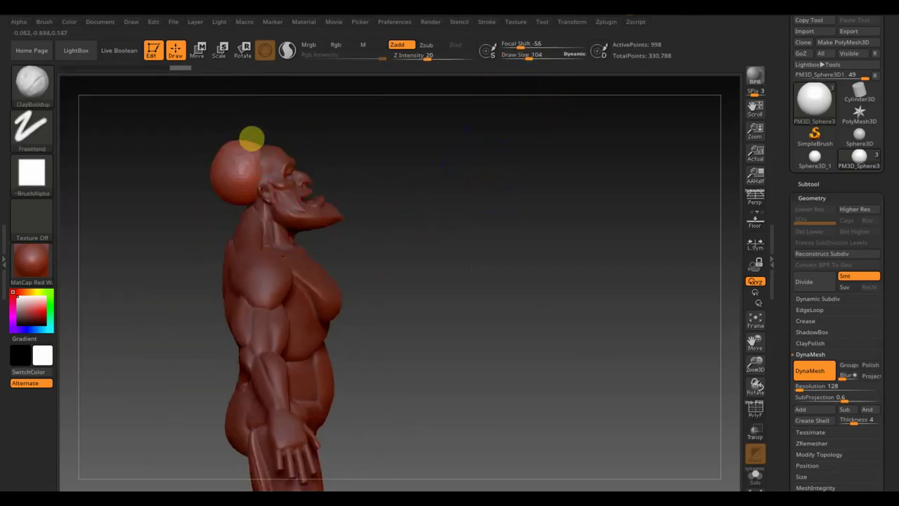
left_click(30, 86)
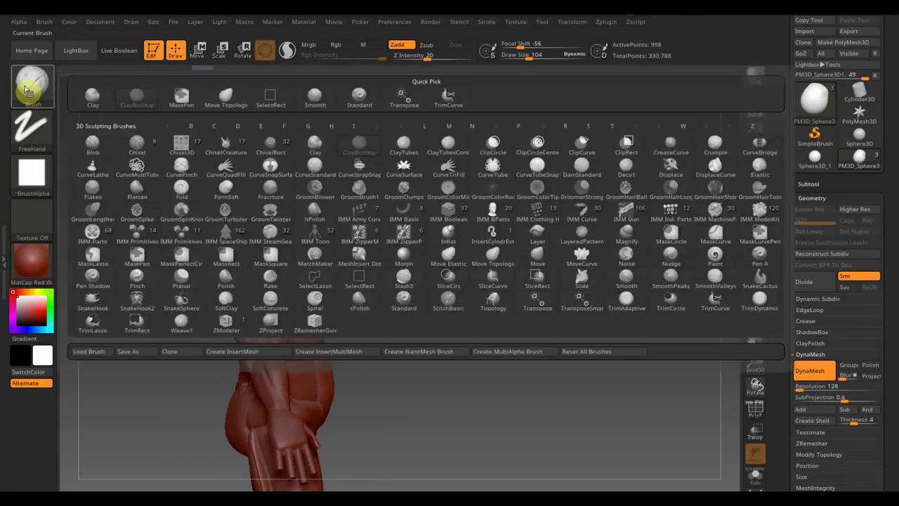
left_click(226, 96)
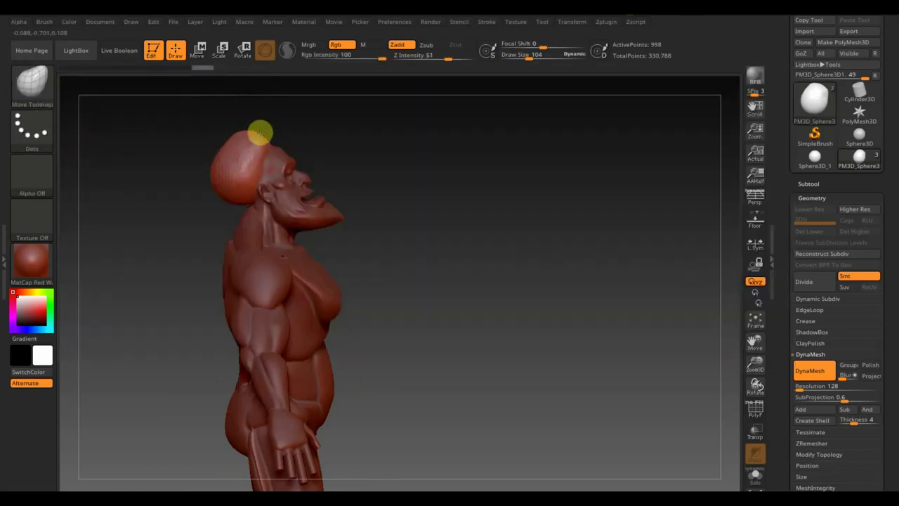
mouse_move(419, 147)
left_mouse_down()
mouse_move(262, 143)
mouse_move(259, 128)
left_mouse_up()
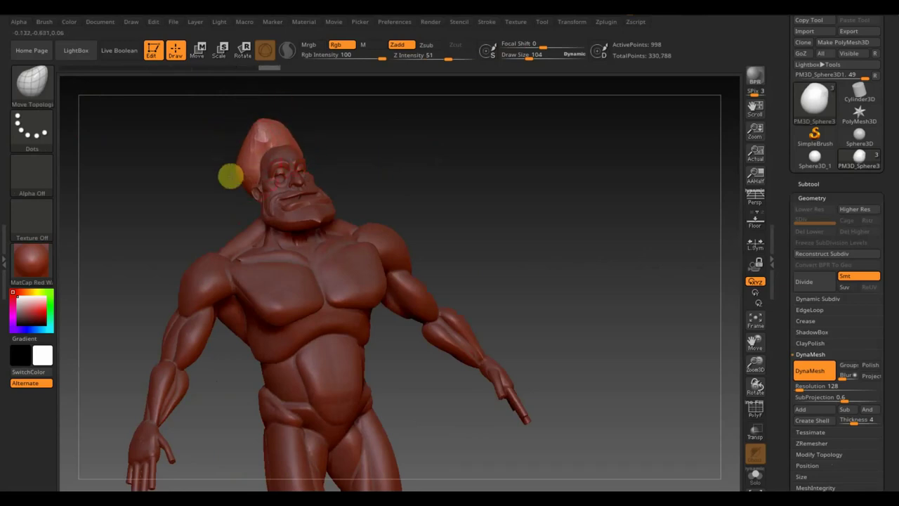
mouse_move(319, 152)
left_mouse_down()
mouse_move(402, 145)
mouse_move(335, 194)
left_mouse_up()
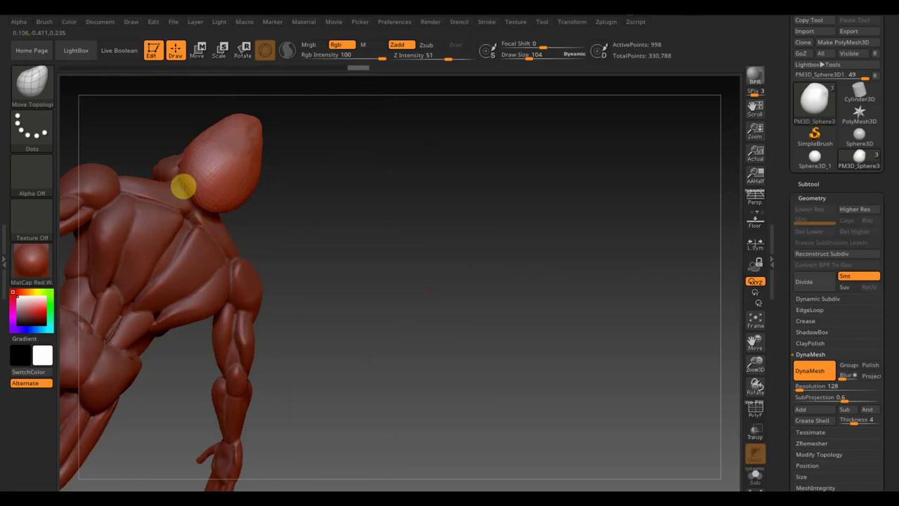
left_click_drag(263, 203, 283, 179)
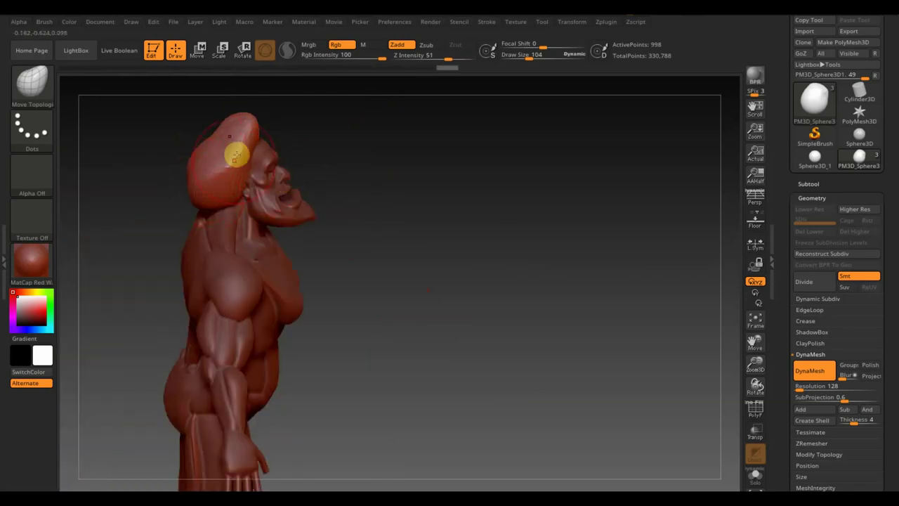
Pull the head ball taller and wider, then Mirror And Weld it for symmetry
mouse_move(238, 131)
left_mouse_down()
mouse_move(221, 121)
mouse_move(243, 134)
mouse_move(425, 168)
left_mouse_up()
key("shift")
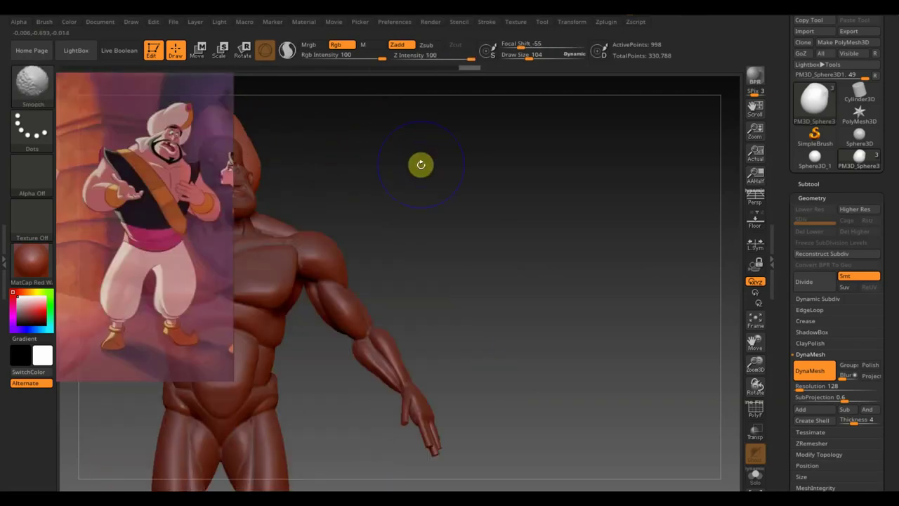
mouse_move(256, 161)
left_mouse_down()
mouse_move(276, 169)
mouse_move(269, 195)
left_mouse_up()
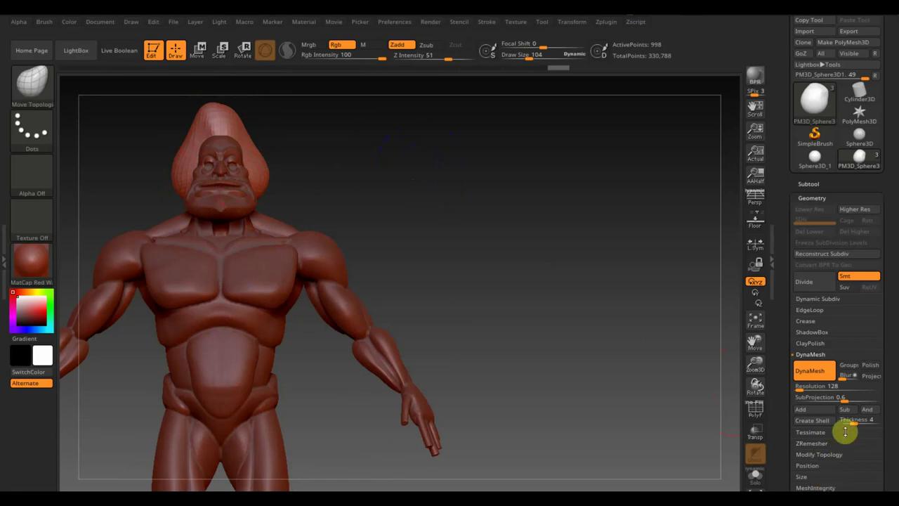
left_click(831, 453)
left_click(831, 422)
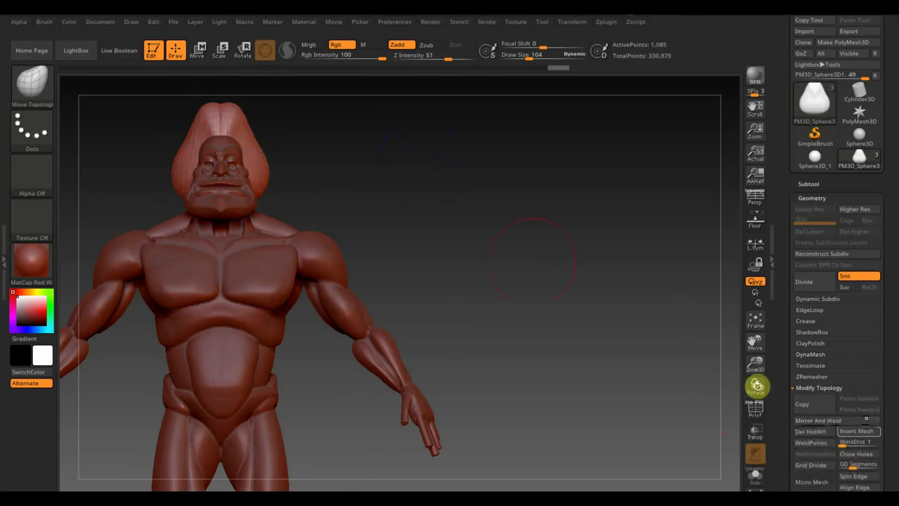
Pull the turban's back bulge down and back, check its profile, then select Subtool 1
left_click_drag(275, 162, 449, 201)
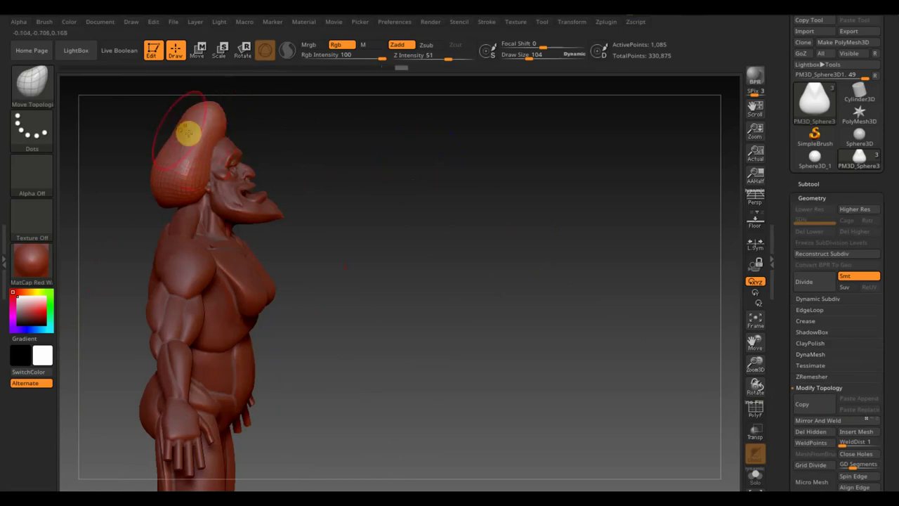
left_click_drag(182, 130, 170, 168)
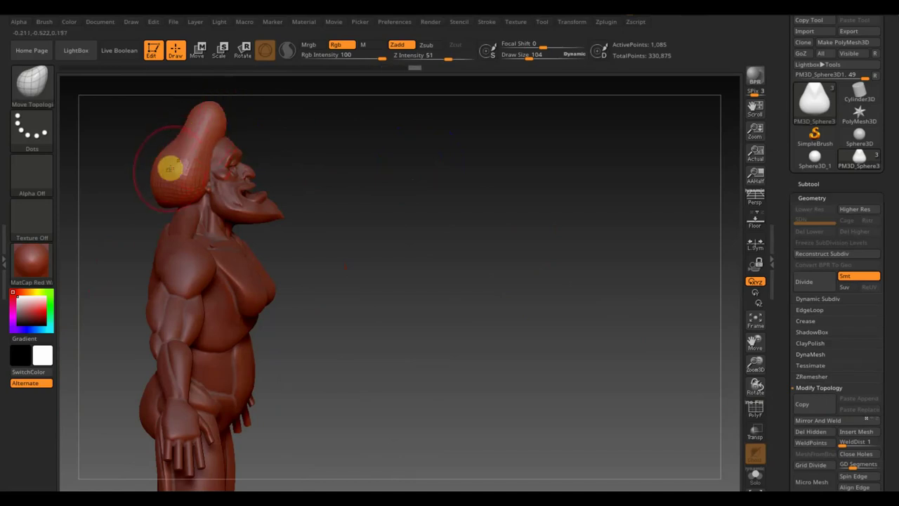
mouse_move(365, 161)
left_mouse_down()
mouse_move(310, 166)
mouse_move(344, 147)
mouse_move(309, 149)
left_mouse_up()
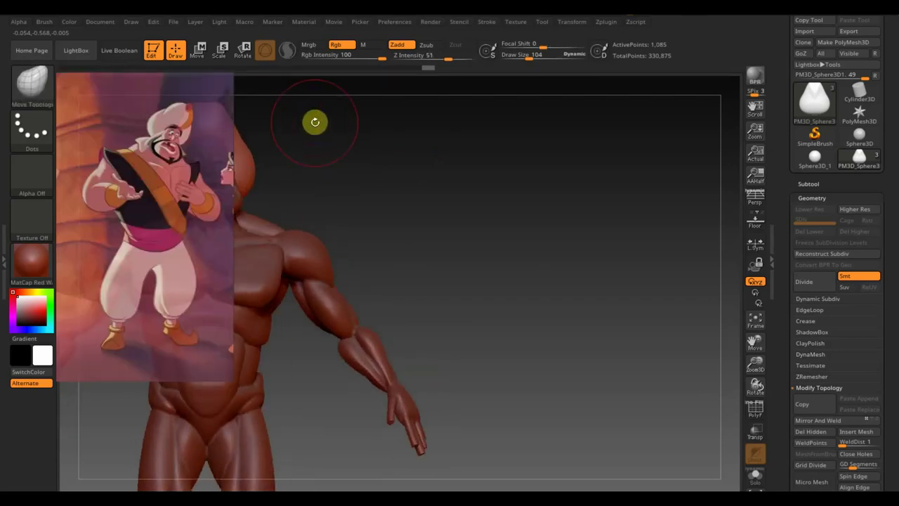
mouse_move(315, 122)
left_mouse_down()
mouse_move(389, 150)
mouse_move(192, 134)
mouse_move(215, 105)
mouse_move(218, 118)
left_mouse_up()
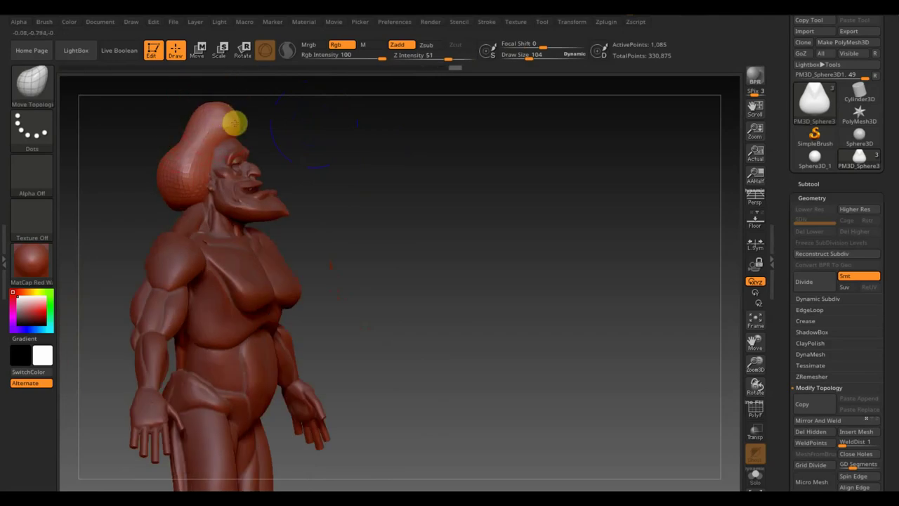
mouse_move(315, 139)
left_mouse_down()
mouse_move(297, 152)
mouse_move(386, 176)
mouse_move(414, 199)
left_mouse_up()
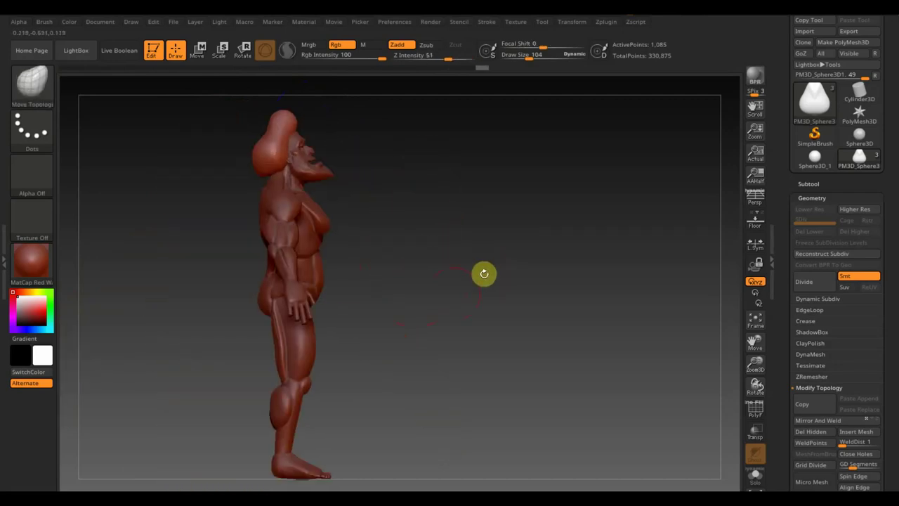
left_click(309, 266, "alt")
left_click_drag(362, 295, 461, 307)
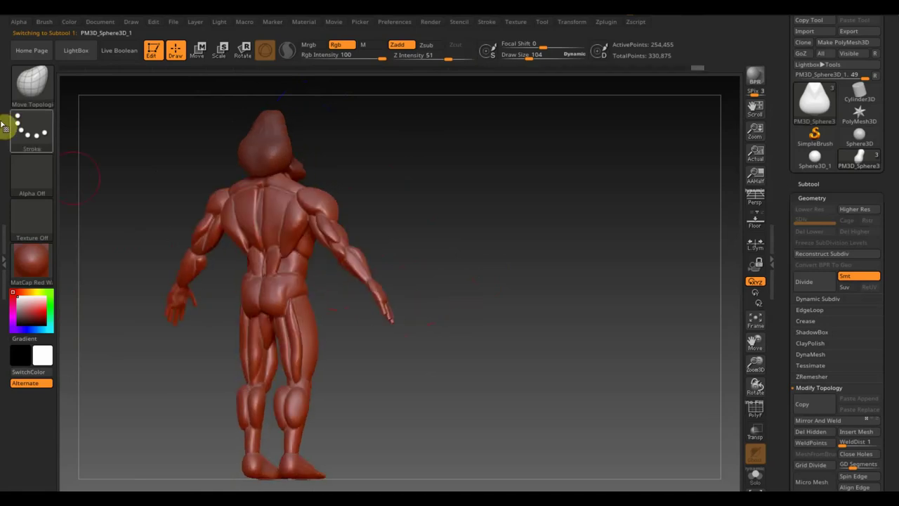
Select the ClayBuildup brush and turn on back-face auto masking
left_click(39, 81)
left_click(115, 94)
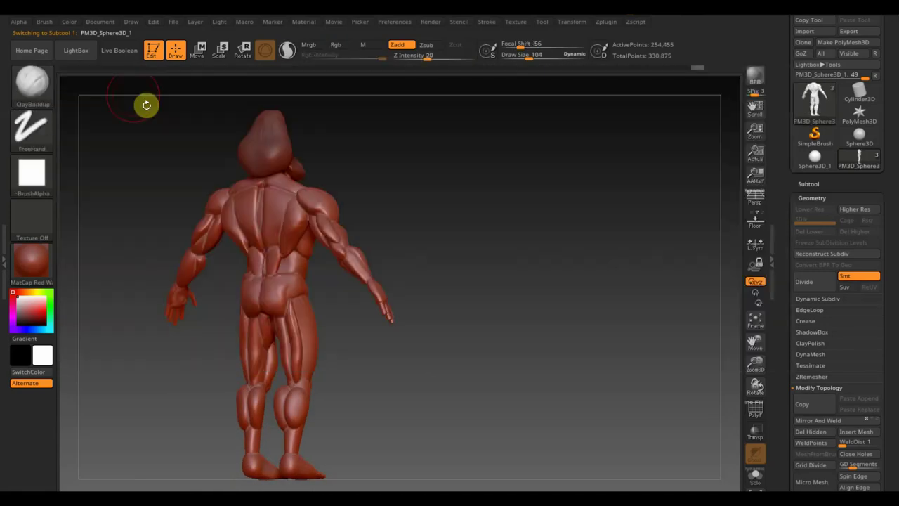
left_click(44, 23)
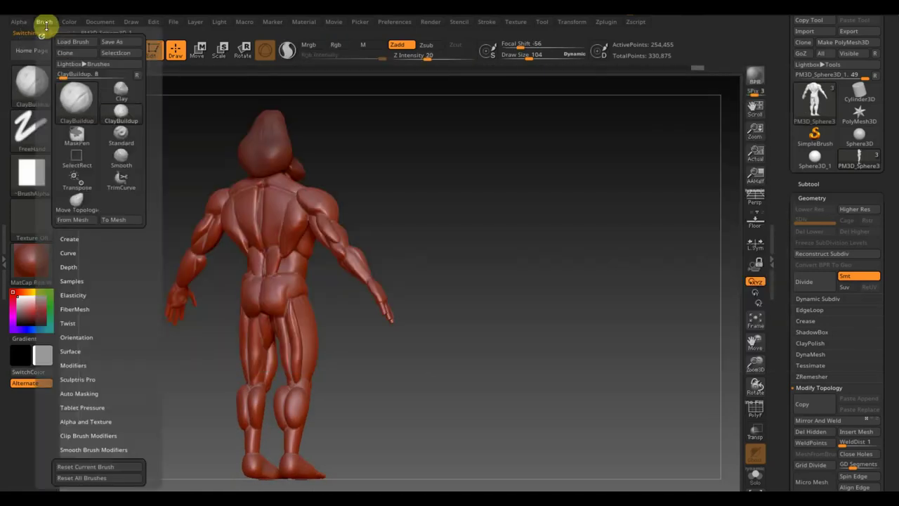
left_click(83, 394)
left_click_drag(135, 382, 141, 301)
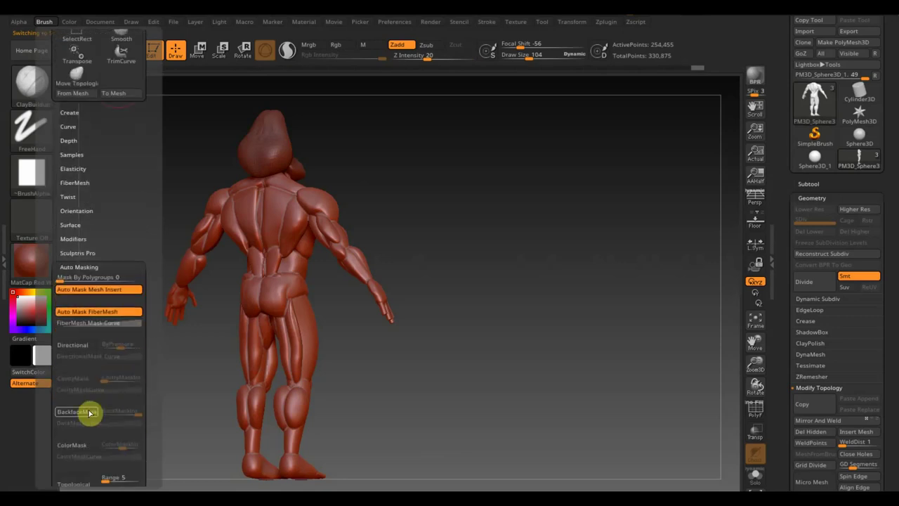
left_click(91, 414)
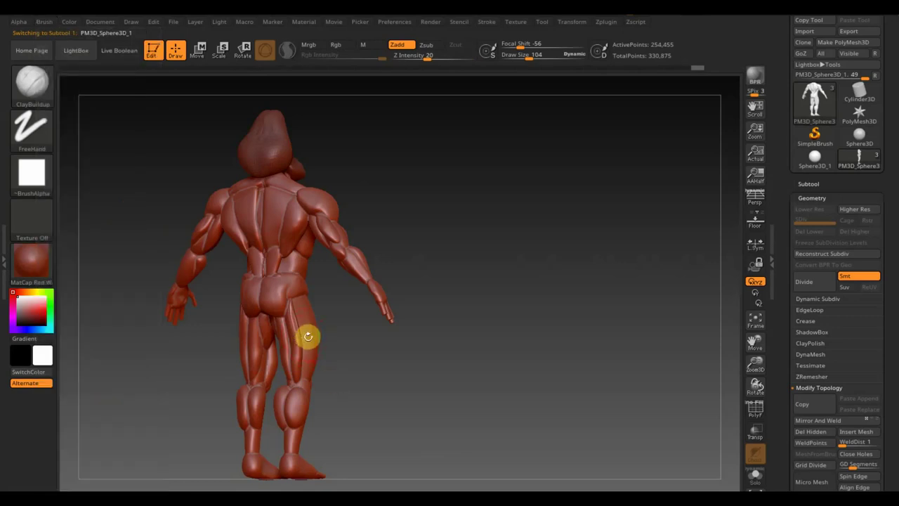
Set brush size 54 and strength 9, then build up clay on the upper arm
mouse_move(405, 387)
left_mouse_down()
mouse_move(440, 397)
mouse_move(455, 291)
left_mouse_up()
left_click_drag(534, 54, 524, 57)
mouse_move(495, 140)
left_mouse_down()
mouse_move(471, 209)
mouse_move(381, 251)
left_mouse_up()
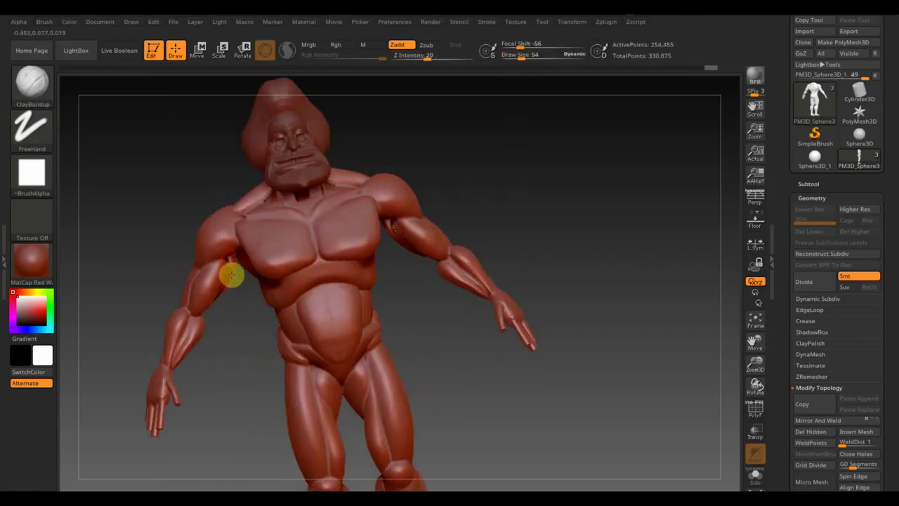
mouse_move(227, 264)
left_mouse_down()
mouse_move(236, 317)
mouse_move(211, 367)
mouse_move(384, 103)
left_mouse_up()
left_click_drag(423, 56, 414, 55)
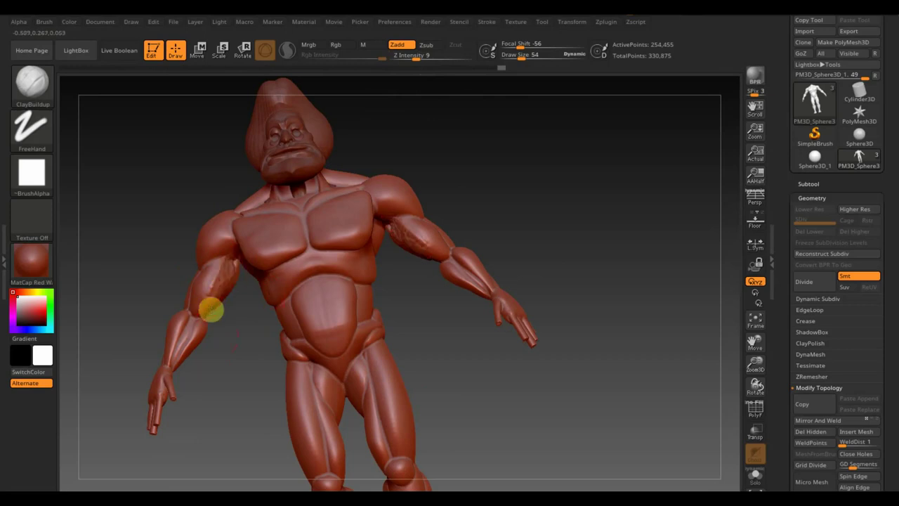
left_click_drag(208, 307, 249, 342)
mouse_move(209, 290)
left_mouse_down()
mouse_move(204, 257)
mouse_move(200, 276)
left_mouse_up()
Add muscle bulges to the forearm and build up clay across the upper abdomen
mouse_move(246, 363)
left_mouse_down()
mouse_move(353, 341)
mouse_move(268, 330)
left_mouse_up()
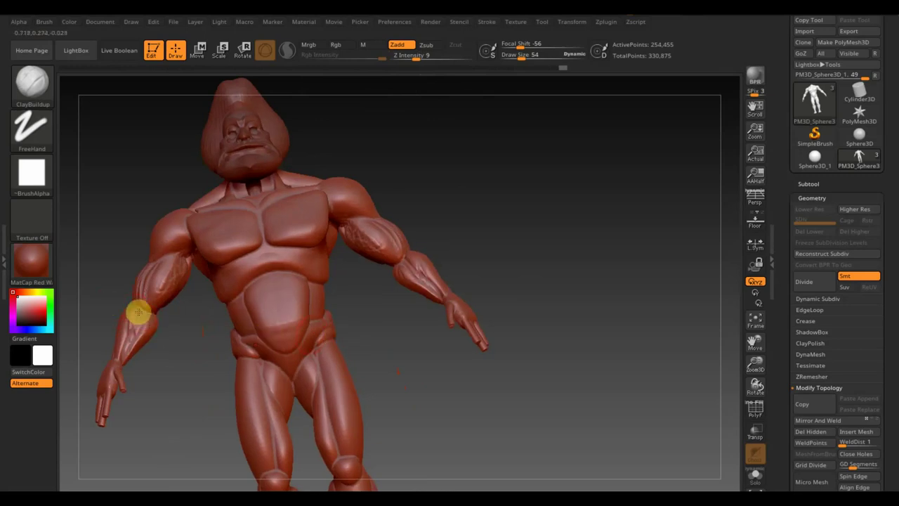
mouse_move(129, 353)
left_mouse_down()
mouse_move(163, 369)
mouse_move(111, 341)
mouse_move(293, 335)
left_mouse_up()
mouse_move(151, 327)
left_mouse_down()
mouse_move(136, 325)
mouse_move(124, 251)
mouse_move(111, 272)
mouse_move(141, 309)
mouse_move(208, 293)
left_mouse_up()
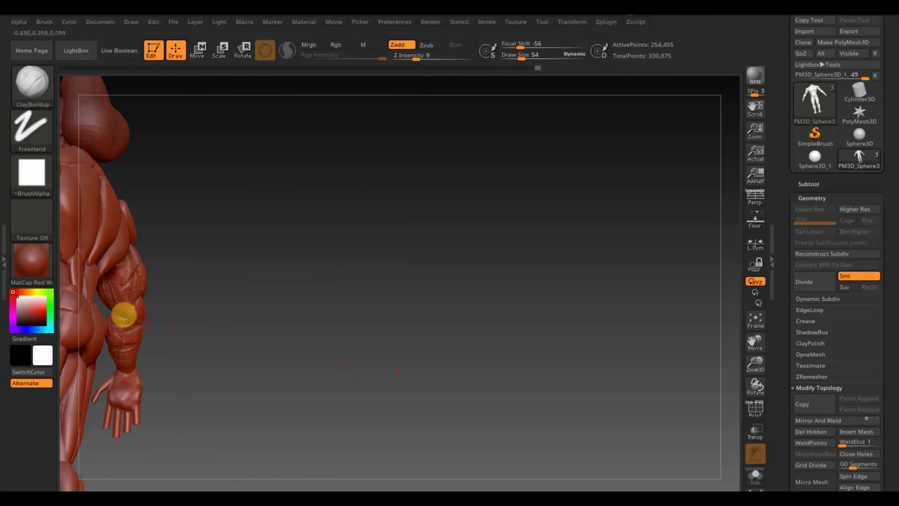
left_click_drag(181, 354, 236, 363)
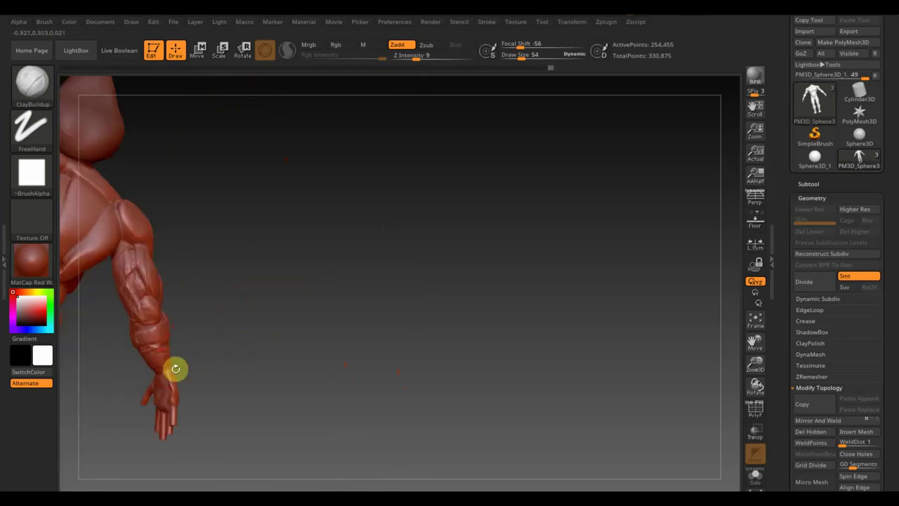
left_click_drag(176, 368, 162, 363)
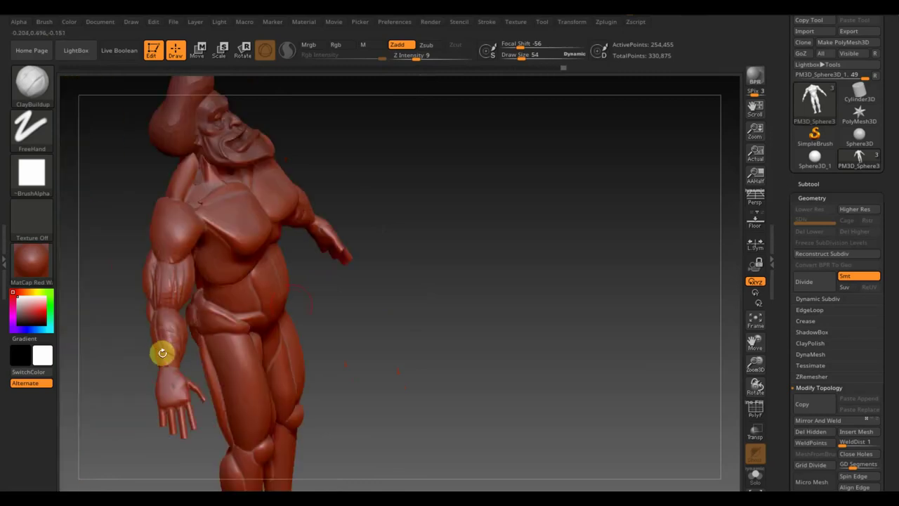
mouse_move(527, 281)
left_mouse_down()
mouse_move(508, 273)
mouse_move(569, 262)
left_mouse_up()
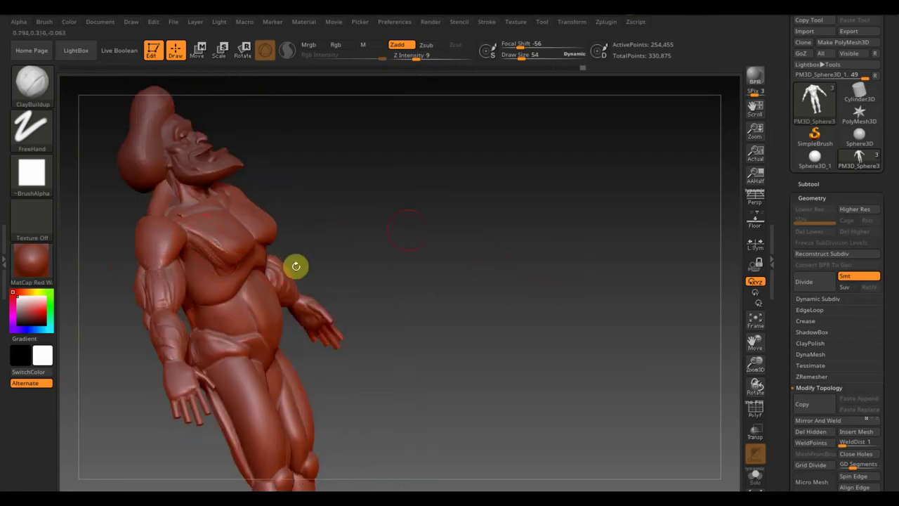
left_click_drag(295, 264, 312, 247)
mouse_move(283, 277)
left_mouse_down()
mouse_move(249, 283)
mouse_move(253, 294)
left_mouse_up()
Shift-smooth the forearm surface
left_click_drag(421, 319, 526, 267)
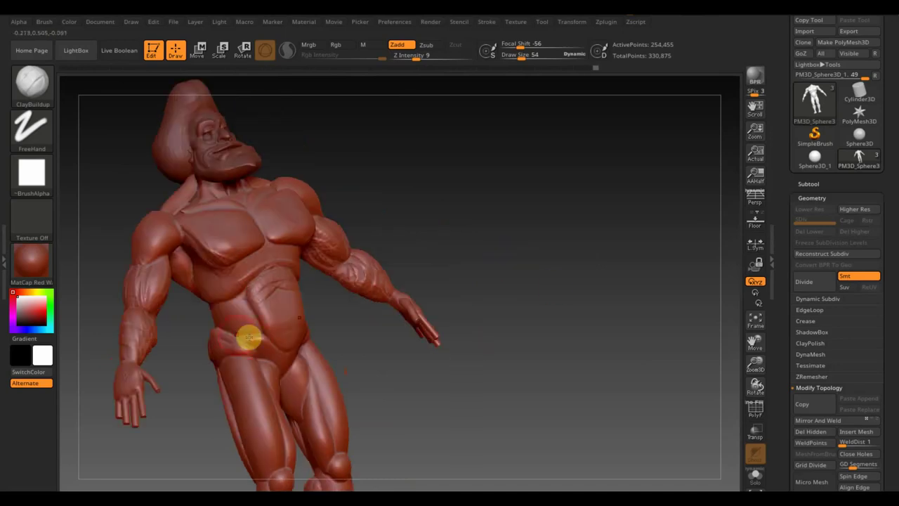
key("shift")
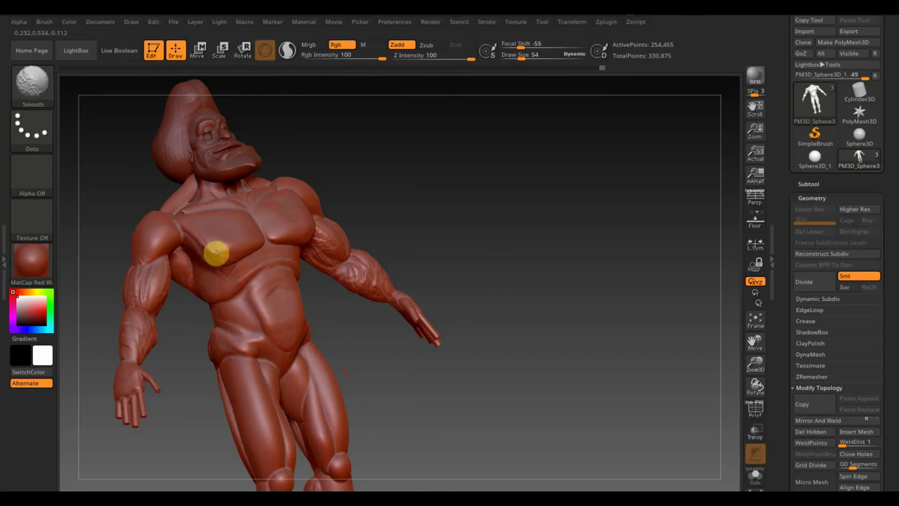
key("shift")
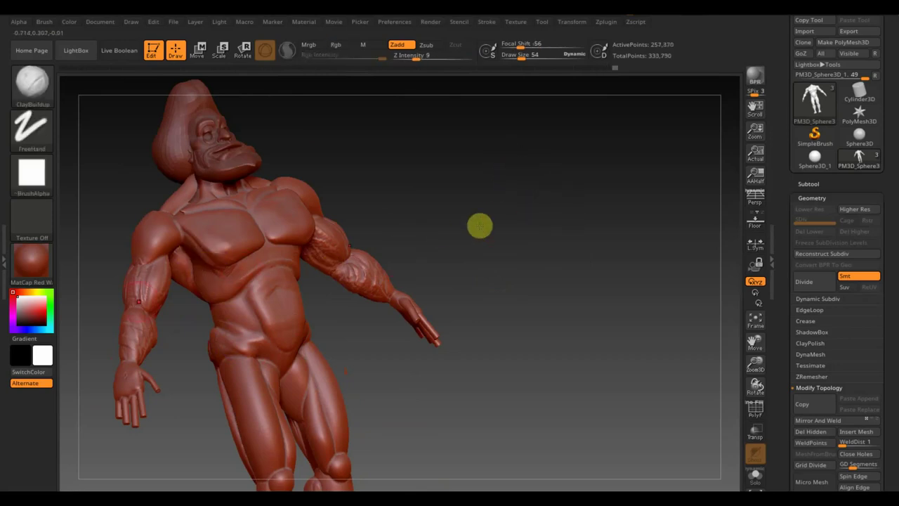
left_click_drag(147, 271, 156, 332, "shift")
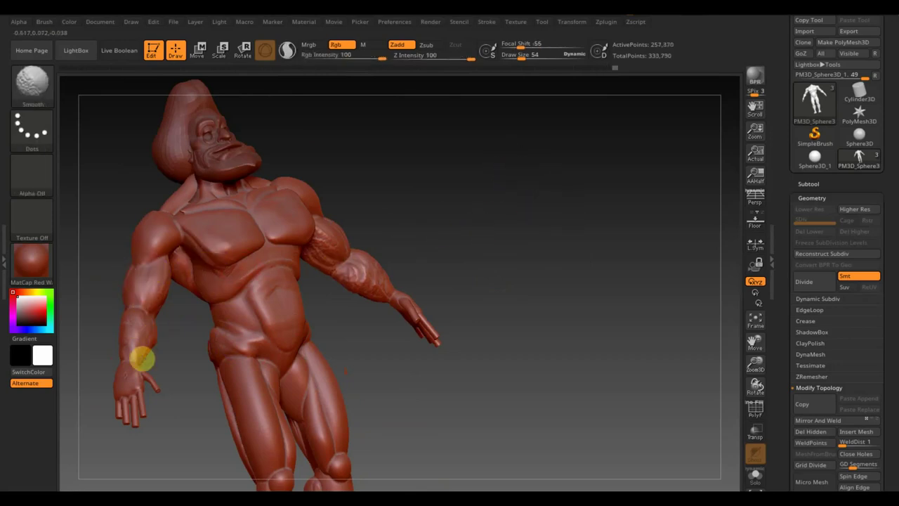
Smooth the shoulder and snap the whole figure to a straight front view
mouse_move(84, 274)
left_mouse_down()
mouse_move(140, 225)
mouse_move(119, 194)
mouse_move(177, 186)
left_mouse_up()
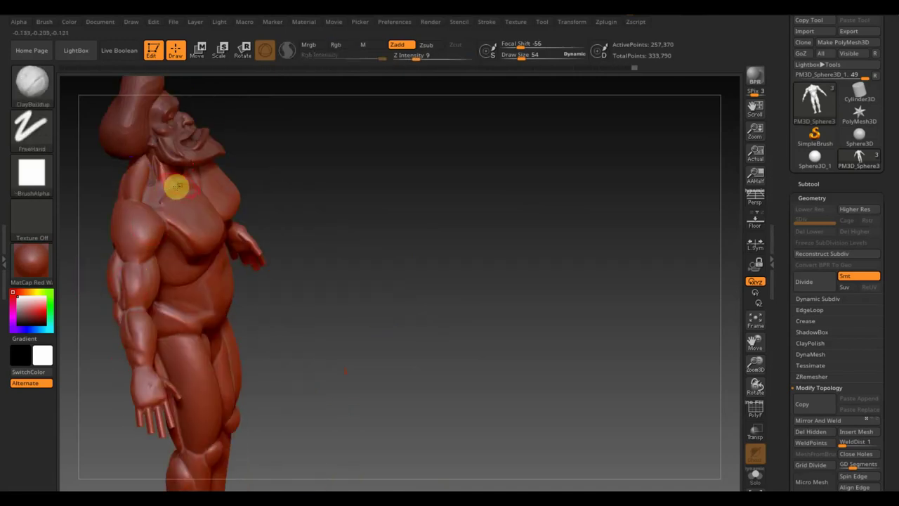
key("shift")
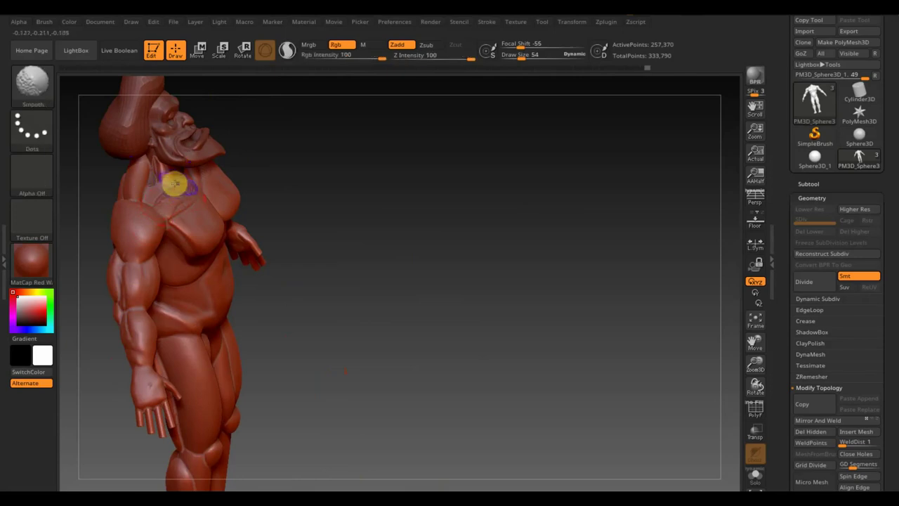
left_click_drag(243, 217, 295, 213)
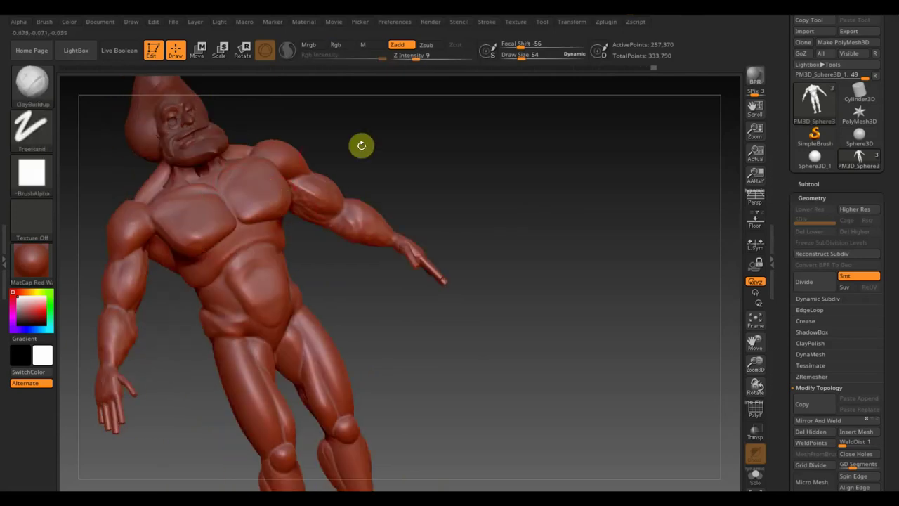
left_click_drag(475, 153, 468, 172, "shift")
mouse_move(468, 297)
left_mouse_down()
mouse_move(536, 253)
mouse_move(528, 269)
left_mouse_up()
mouse_move(468, 316)
left_mouse_down("alt")
mouse_move(490, 342)
mouse_move(528, 56)
left_mouse_up("alt")
Mask and then clear the thighs, and snap the model to a straight back view
left_click_drag(255, 304, 262, 317, "ctrl")
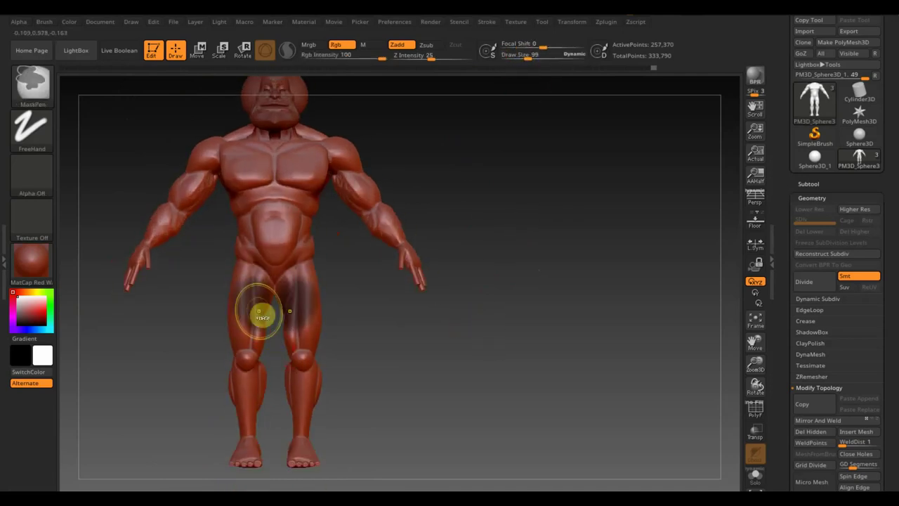
left_click_drag(408, 330, 421, 338, "ctrl")
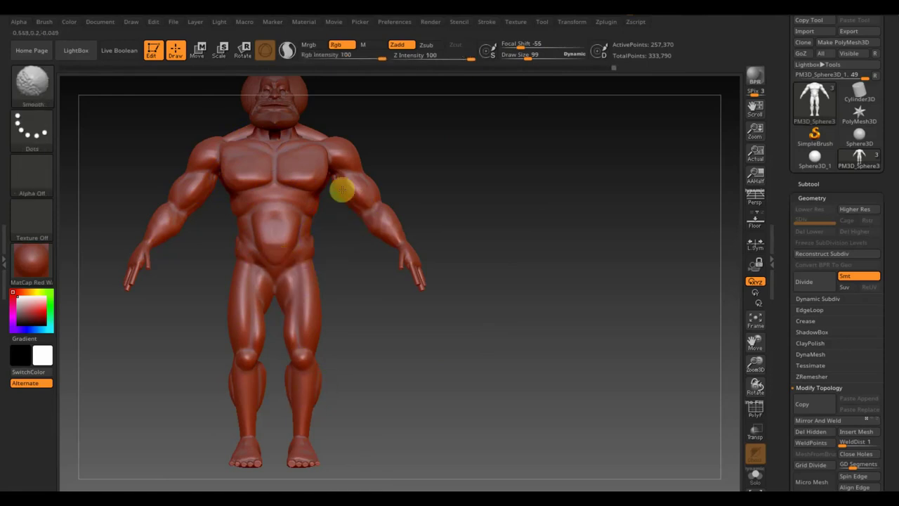
mouse_move(403, 176)
left_mouse_down()
mouse_move(329, 203)
mouse_move(541, 232)
mouse_move(511, 236)
left_mouse_up()
mouse_move(590, 147)
left_mouse_down("shift")
mouse_move(584, 177)
mouse_move(506, 225)
left_mouse_up("shift")
key("shift")
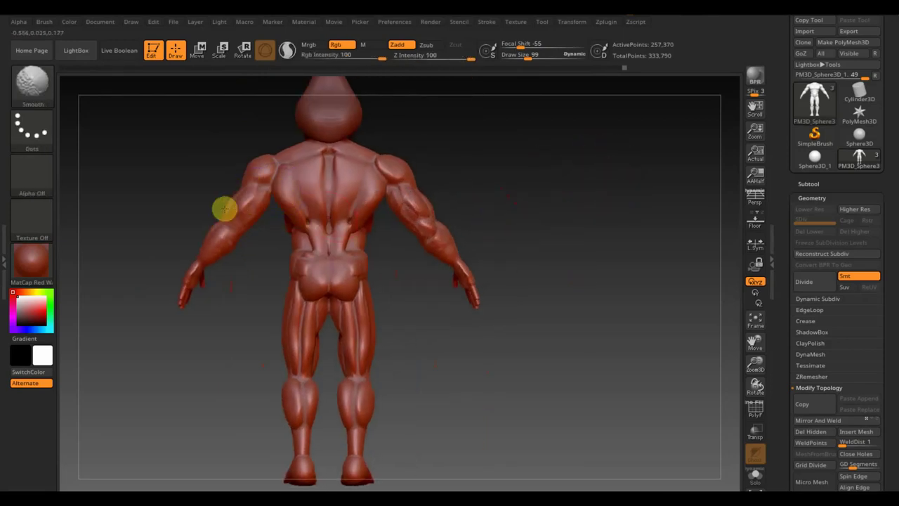
At brush size 73, sculpt ClayBuildup muscle strokes across the upper and lower back
left_click(31, 84)
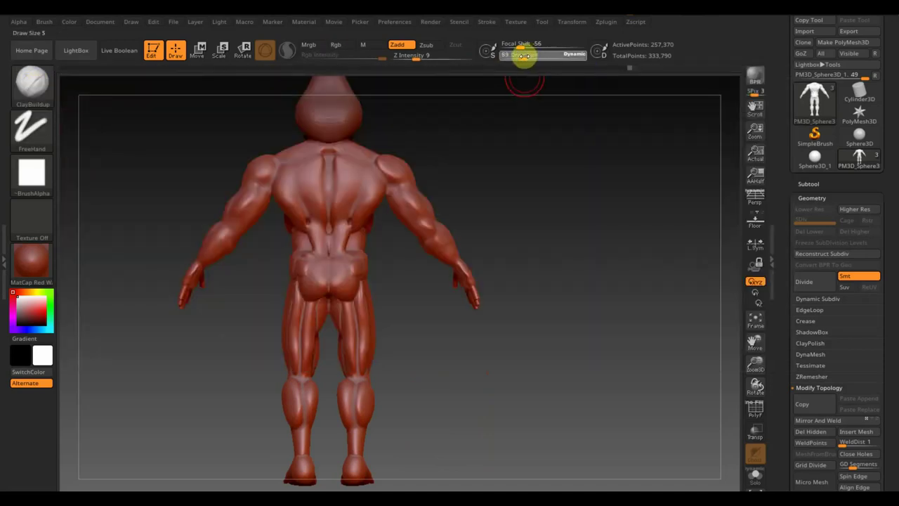
left_click_drag(523, 56, 525, 55)
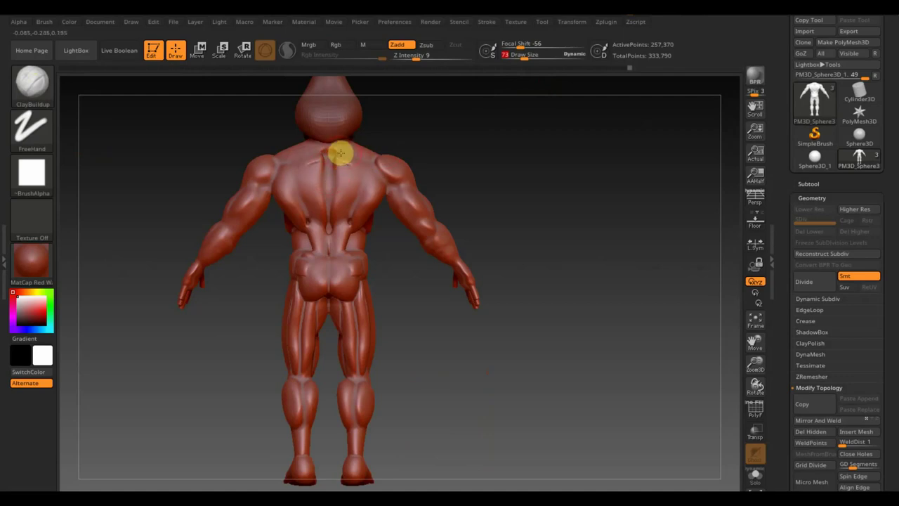
mouse_move(353, 149)
left_mouse_down()
mouse_move(363, 188)
mouse_move(333, 192)
mouse_move(360, 166)
mouse_move(329, 187)
left_mouse_up()
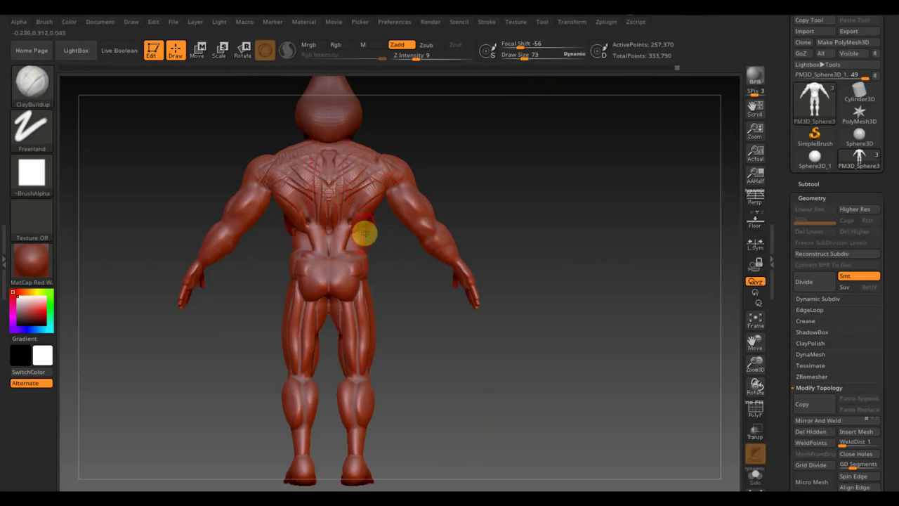
left_click_drag(363, 226, 338, 242)
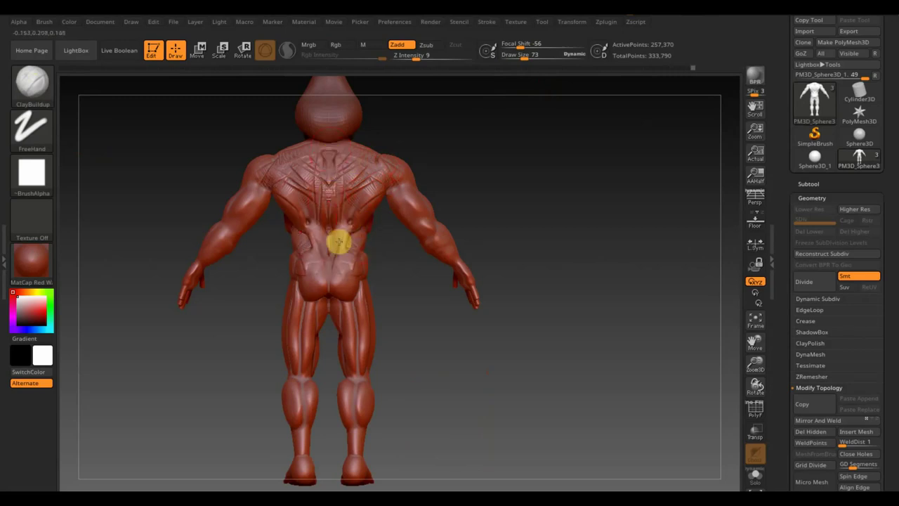
left_click_drag(518, 157, 554, 224, "ctrl+shift")
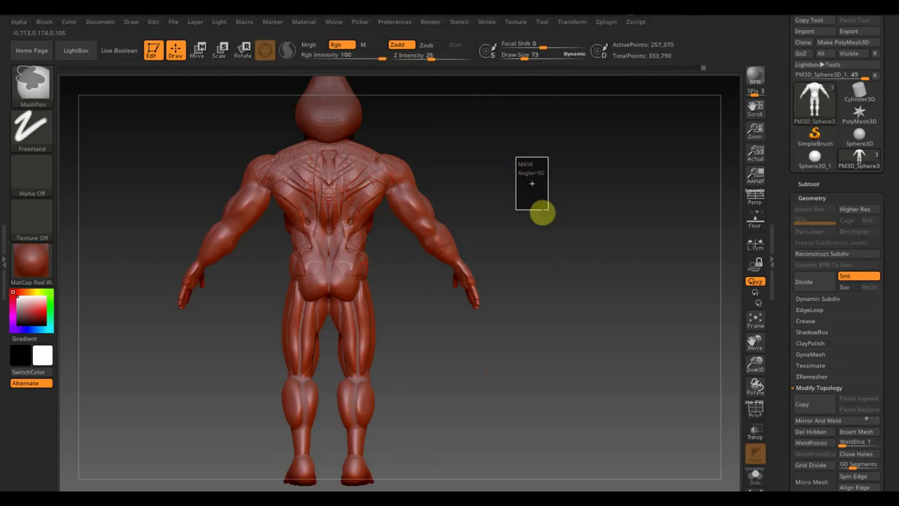
Smooth the mid and upper back up toward the neck
key("shift")
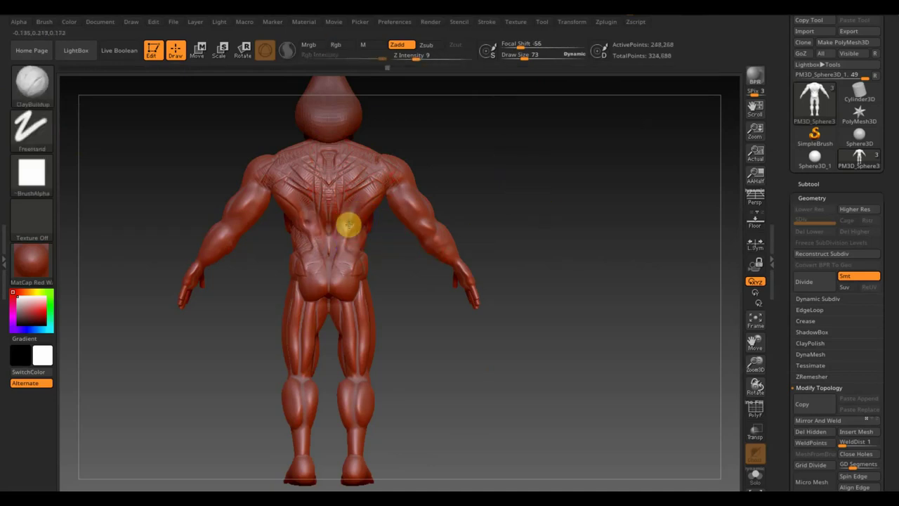
left_click_drag(502, 177, 534, 228, "ctrl+shift")
key("shift")
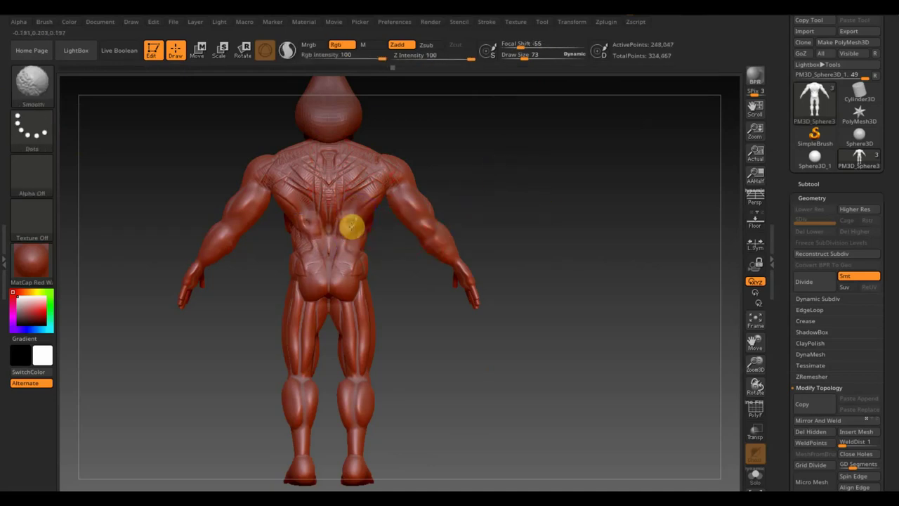
left_click_drag(341, 231, 369, 161, "shift")
mouse_move(284, 167)
left_mouse_down("shift")
mouse_move(317, 149)
mouse_move(293, 203)
mouse_move(310, 220)
left_mouse_up("shift")
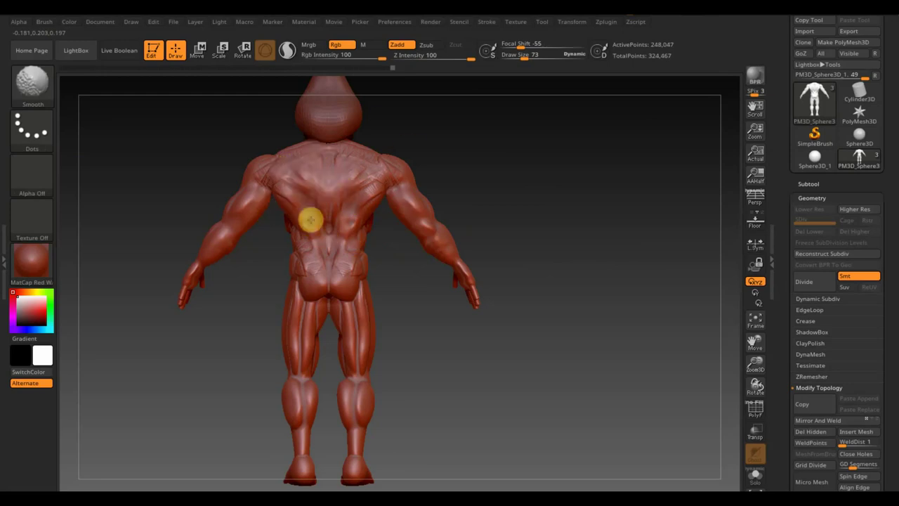
mouse_move(331, 285)
left_mouse_down("shift")
mouse_move(371, 260)
mouse_move(357, 321)
mouse_move(349, 316)
mouse_move(352, 364)
left_mouse_up("shift")
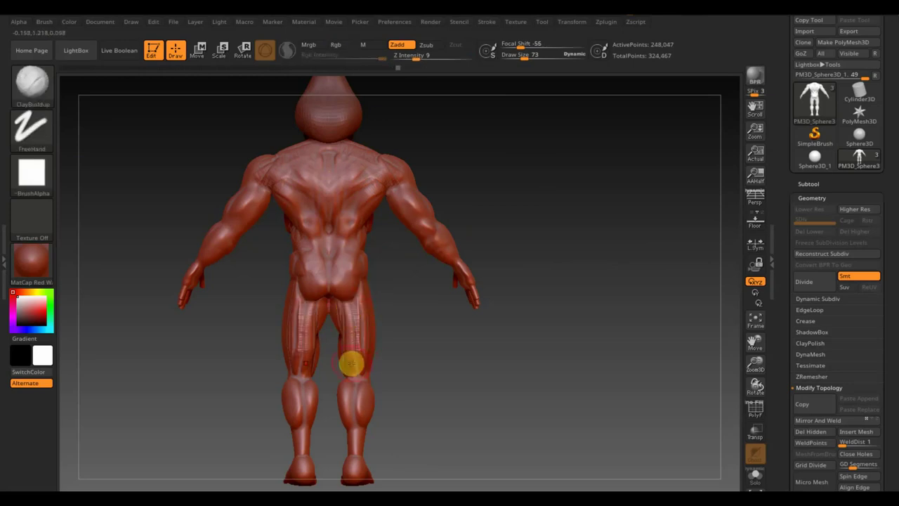
Smooth the hamstrings down to the calves and across the glutes
left_click_drag(381, 321, 354, 339, "shift")
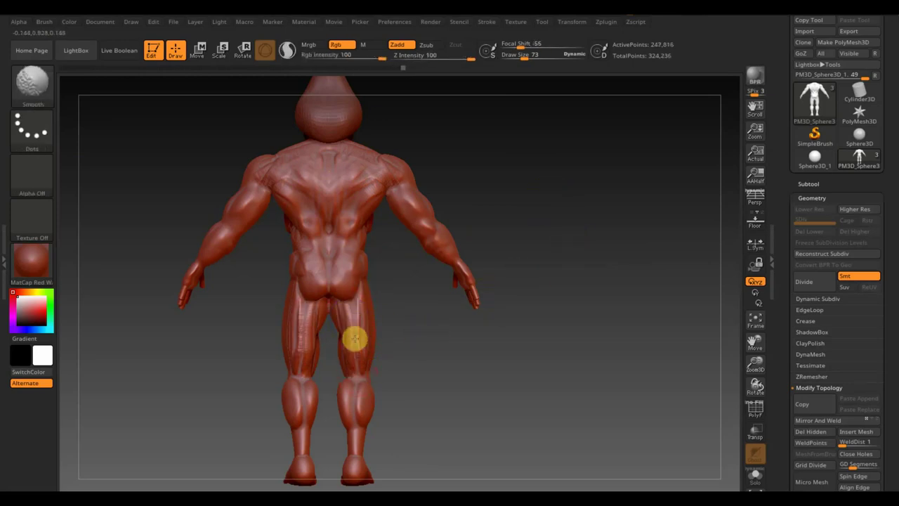
left_click_drag(361, 300, 350, 466, "shift")
mouse_move(372, 425)
left_mouse_down("shift")
mouse_move(327, 301)
mouse_move(350, 298)
left_mouse_up("shift")
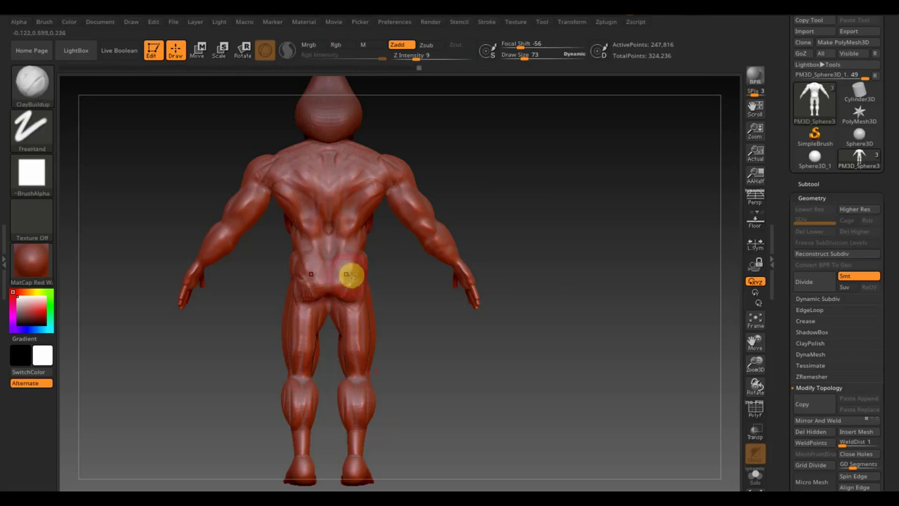
left_click_drag(356, 282, 318, 282, "shift")
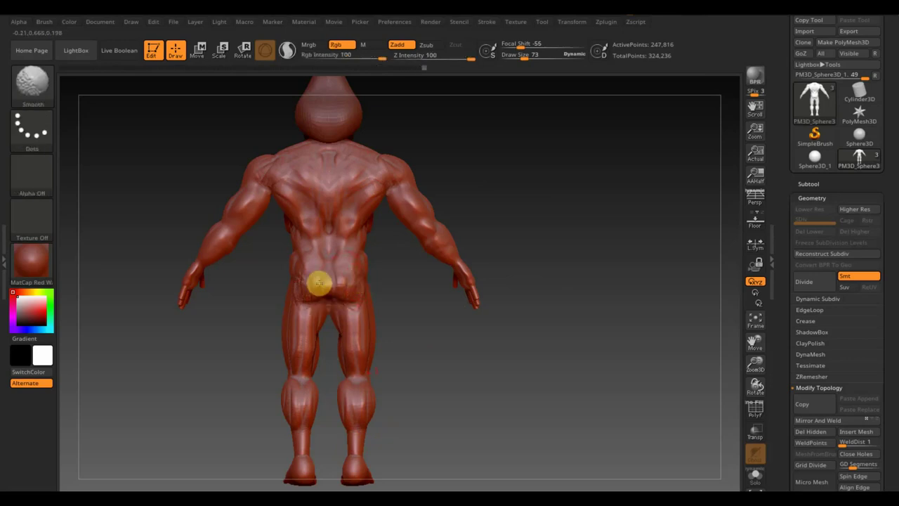
right_click_drag(372, 288, 370, 302)
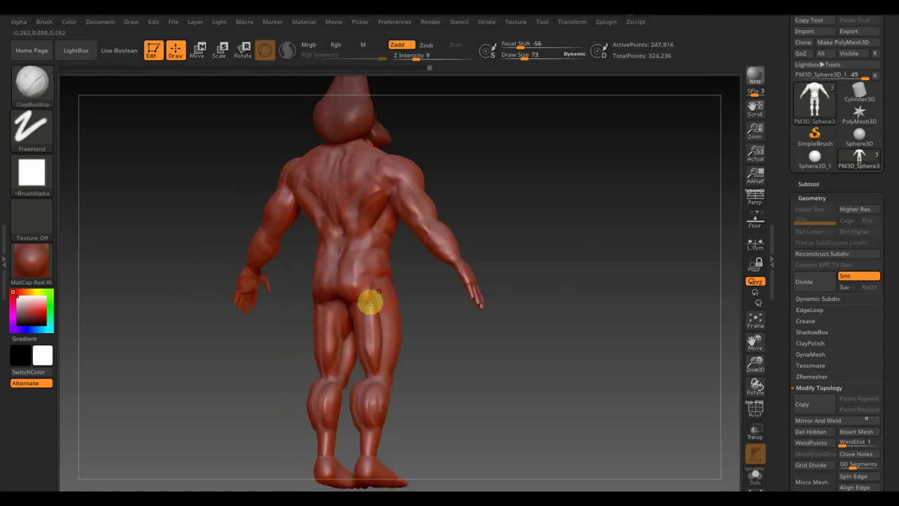
Sculpt new clay strokes over the right shoulder and upper back, then smooth them
key("shift")
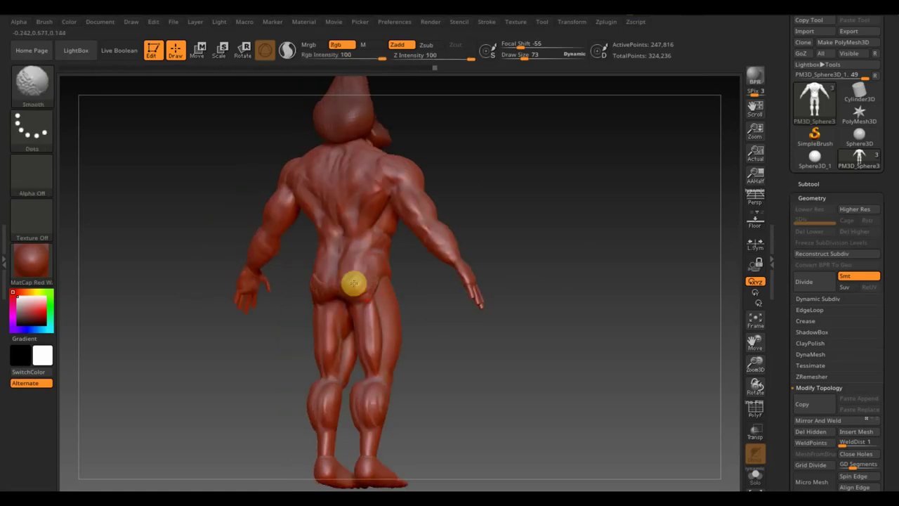
right_click_drag(357, 271, 537, 191)
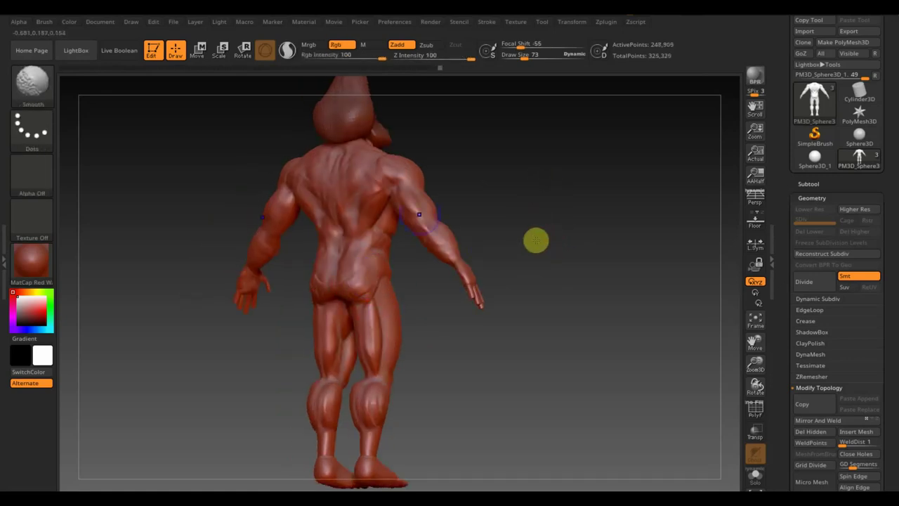
left_click_drag(373, 186, 391, 179, "shift")
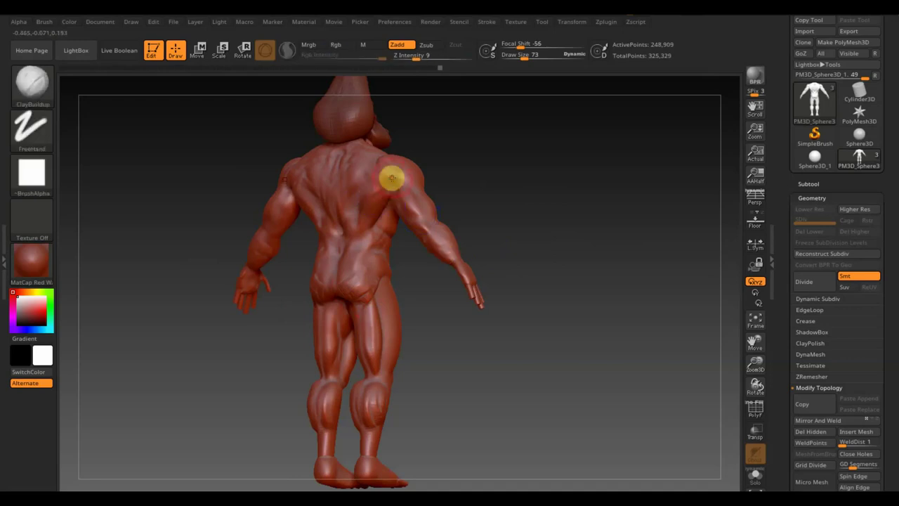
left_click_drag(391, 178, 386, 168)
right_click_drag(482, 169, 534, 168)
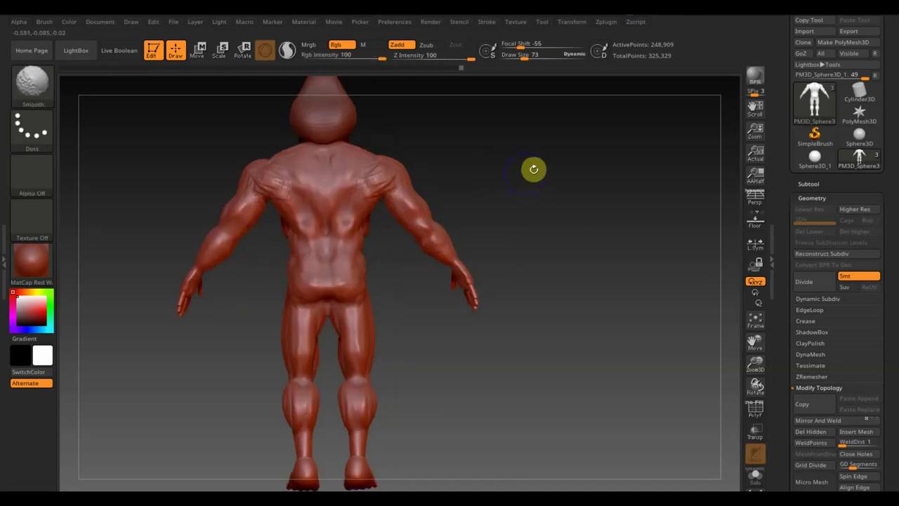
key("shift")
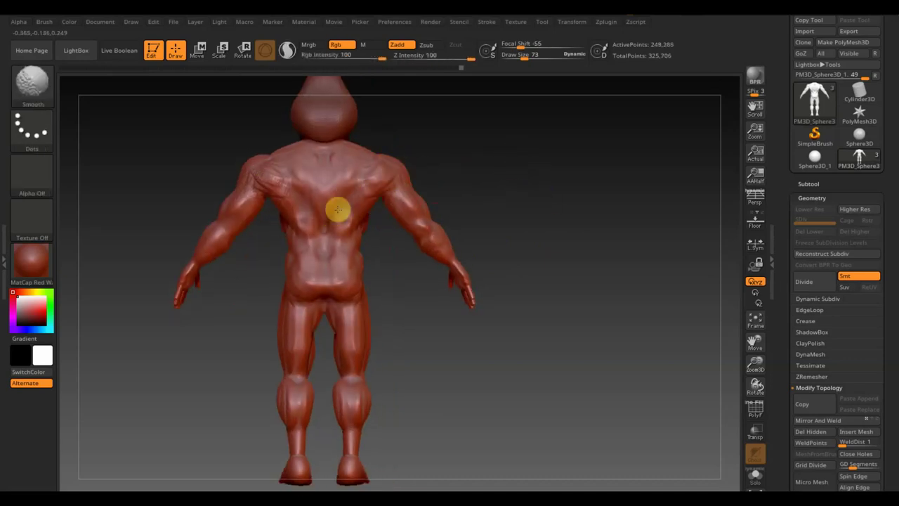
mouse_move(293, 187)
left_mouse_down()
mouse_move(307, 233)
mouse_move(303, 188)
left_mouse_up()
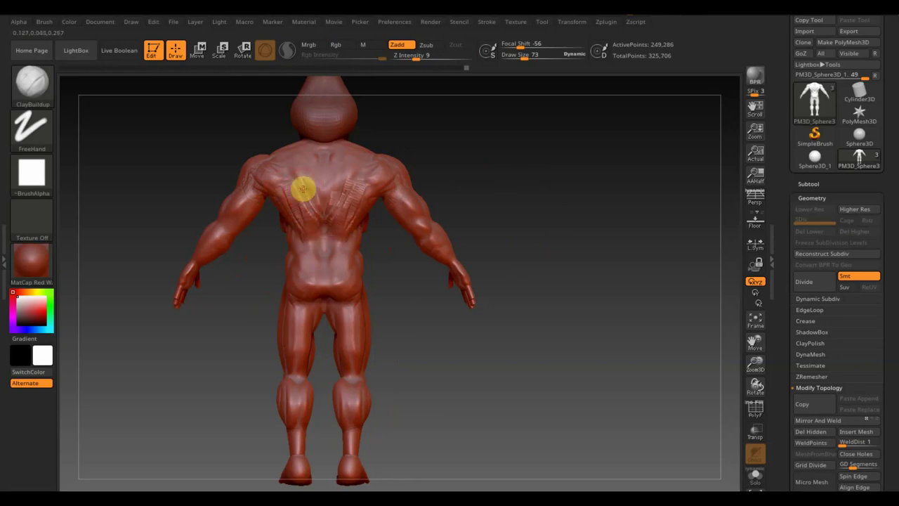
key("shift")
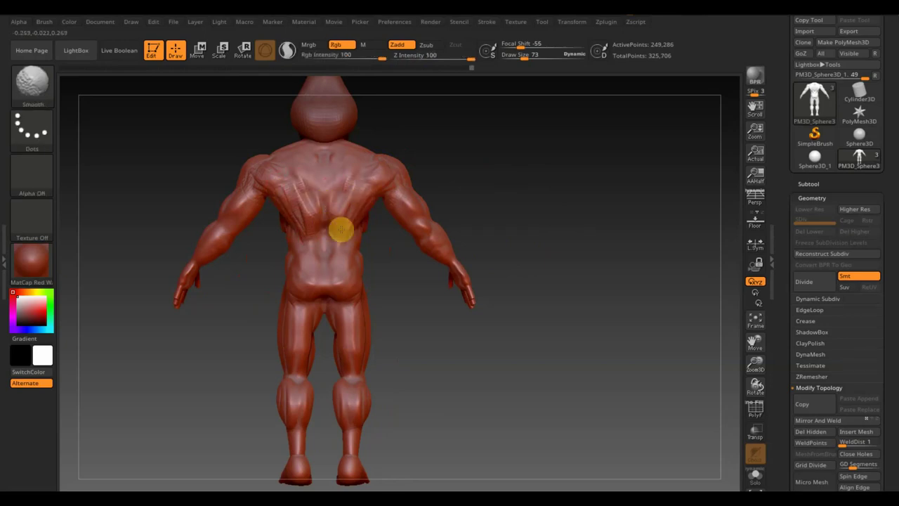
left_click_drag(319, 159, 333, 153, "shift")
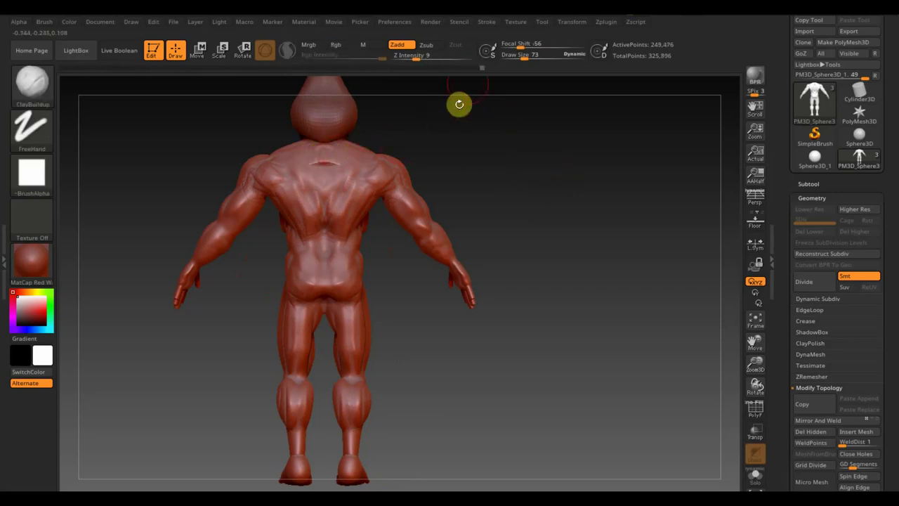
With brush size 114 and Z Intensity 4, smooth grooves in the upper and lower back
left_click_drag(518, 55, 529, 55)
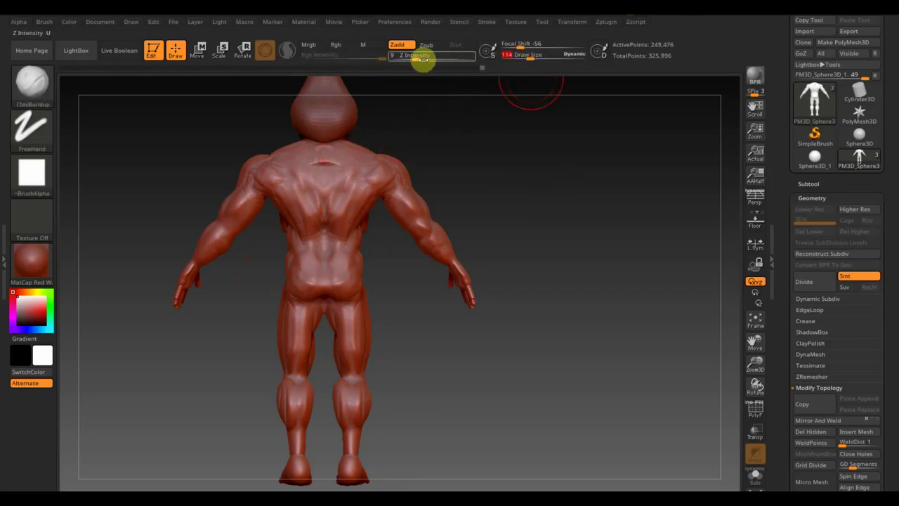
left_click_drag(424, 60, 409, 59)
mouse_move(299, 175)
left_mouse_down("shift")
mouse_move(356, 159)
mouse_move(321, 179)
mouse_move(327, 241)
mouse_move(357, 157)
mouse_move(311, 178)
left_mouse_up("shift")
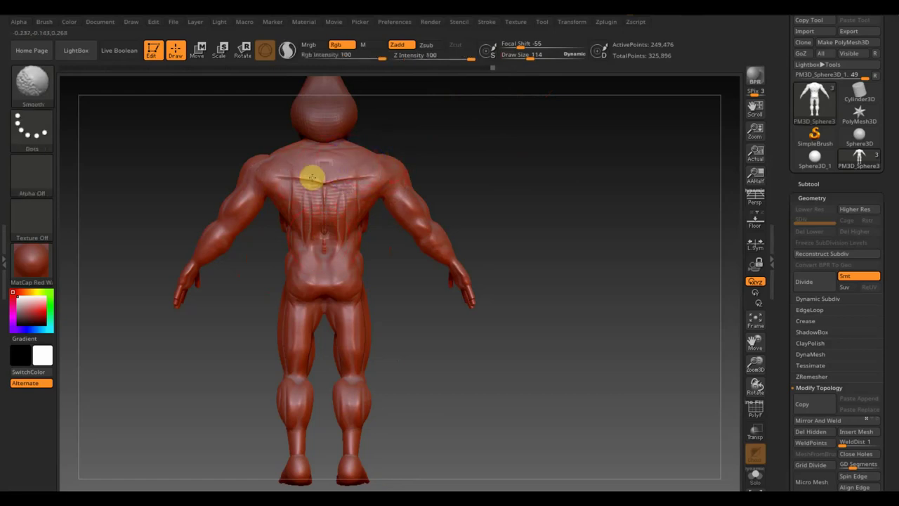
mouse_move(350, 156)
left_mouse_down("shift")
mouse_move(317, 213)
mouse_move(319, 186)
left_mouse_up("shift")
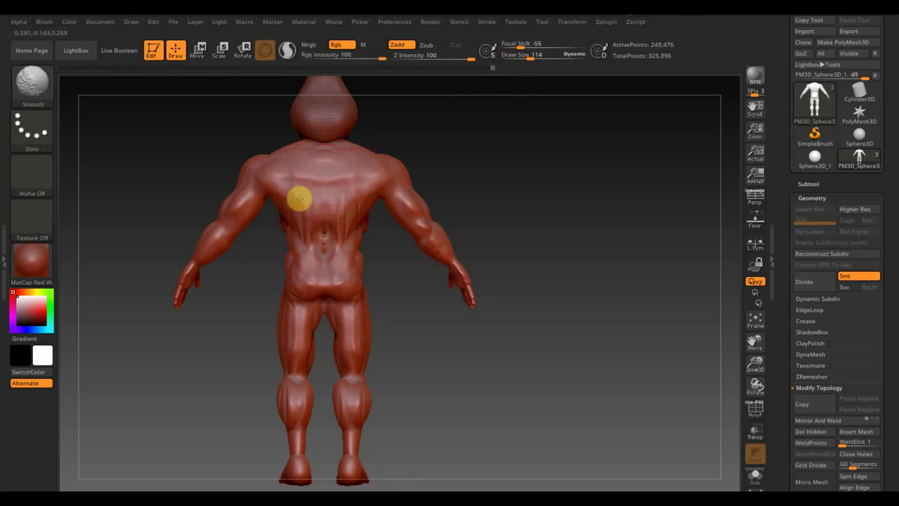
mouse_move(314, 220)
left_mouse_down("shift")
mouse_move(305, 257)
mouse_move(322, 235)
mouse_move(298, 248)
left_mouse_up("shift")
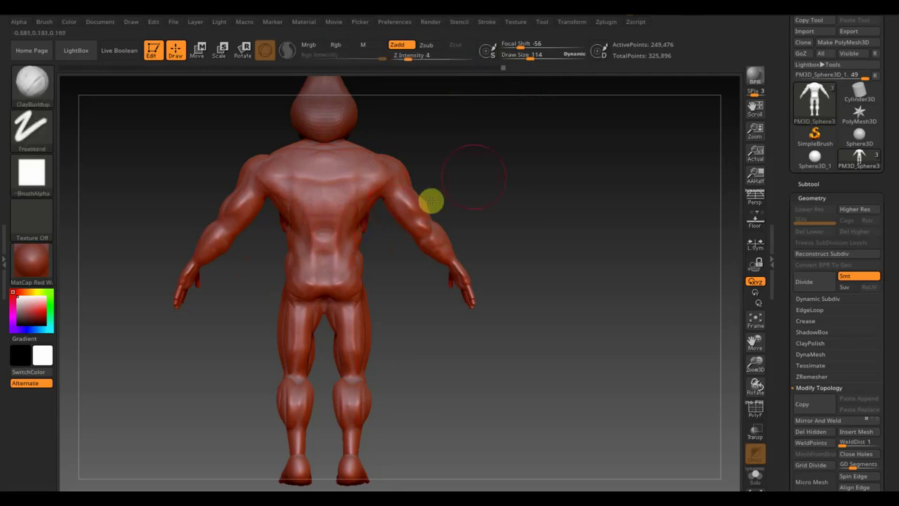
left_click_drag(465, 156, 516, 203, "ctrl+shift")
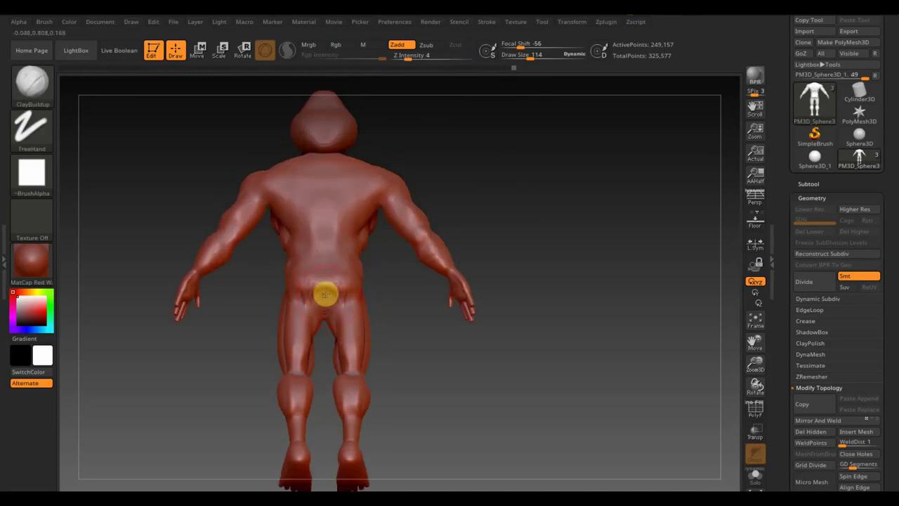
Smooth the buttocks from a view above the back
left_click_drag(397, 305, 420, 326)
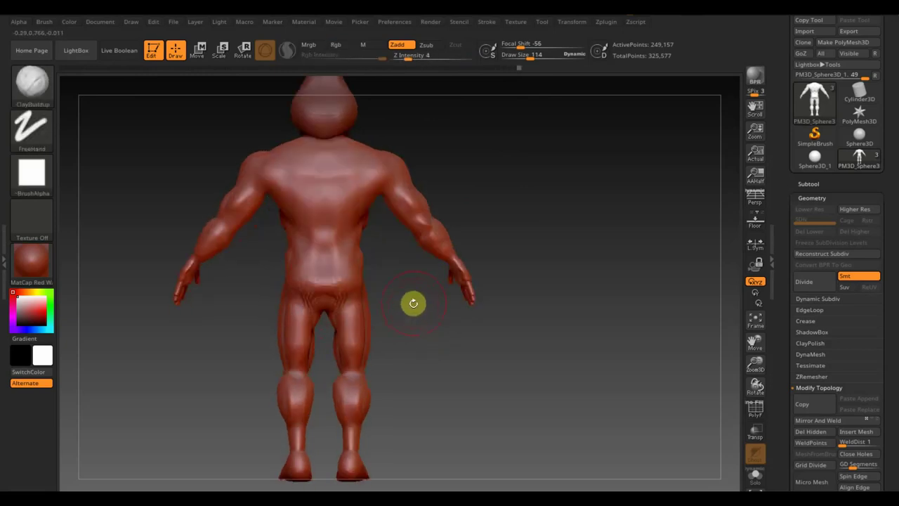
mouse_move(327, 297)
left_mouse_down("shift")
mouse_move(351, 293)
mouse_move(345, 285)
mouse_move(363, 263)
mouse_move(287, 324)
mouse_move(365, 260)
mouse_move(322, 248)
left_mouse_up("shift")
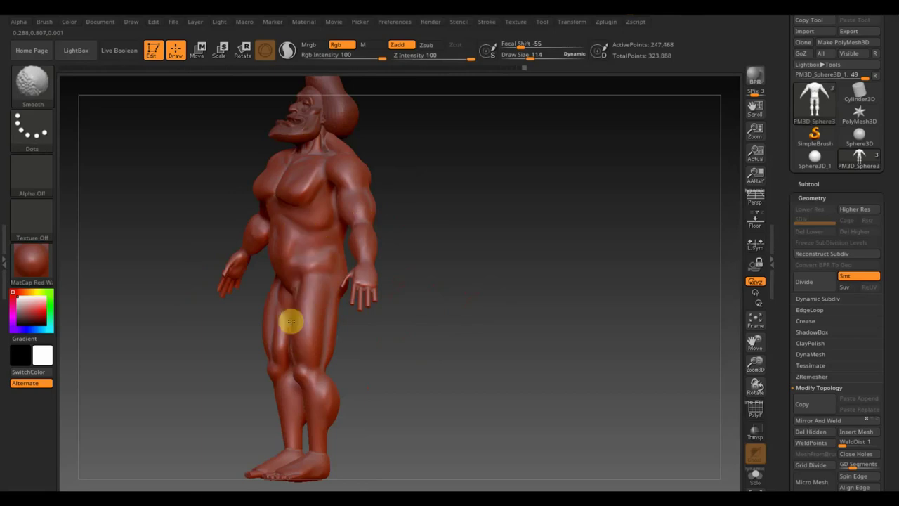
key("shift")
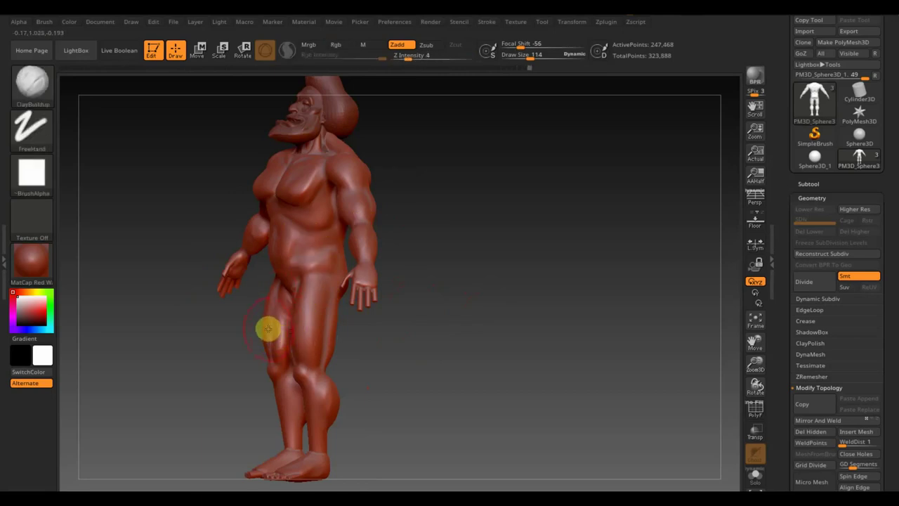
From the front, mask the lower body from the waist down
mouse_move(441, 397)
left_mouse_down("shift")
mouse_move(492, 395)
mouse_move(380, 357)
left_mouse_up("shift")
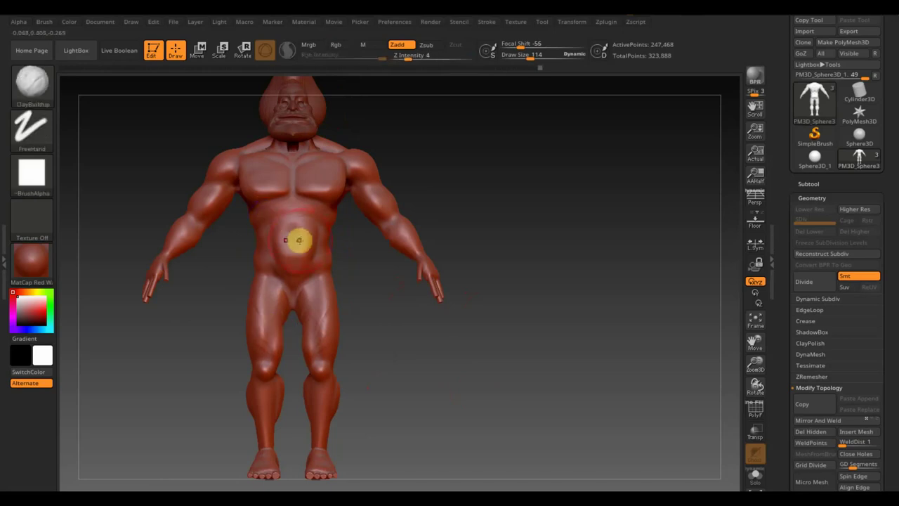
left_click_drag(564, 275, 580, 315, "alt")
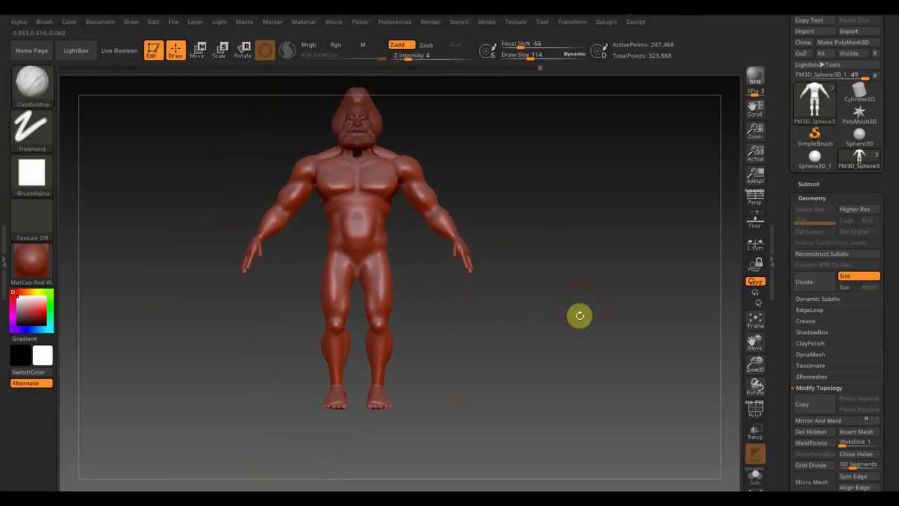
left_click_drag(358, 453, 303, 258, "ctrl")
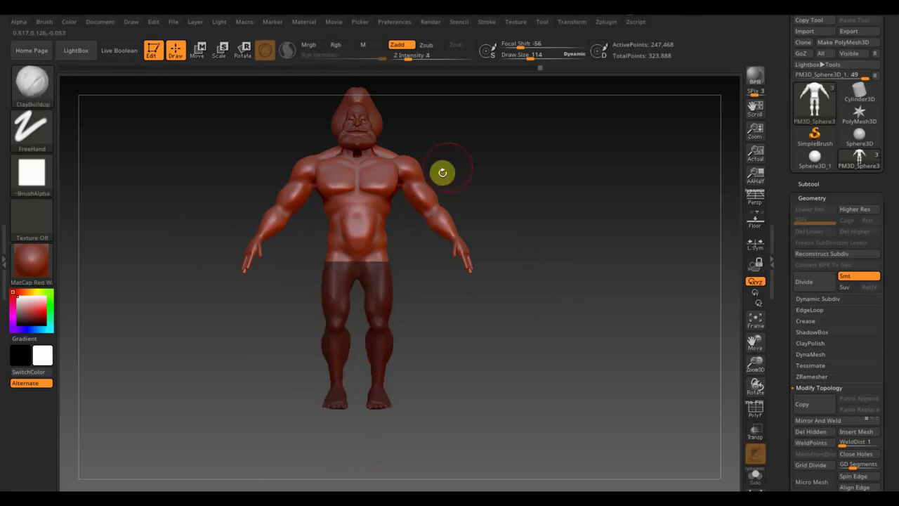
Clear the mask, mask the viewer's left leg, then invert so only that leg is free
left_click(559, 348, "ctrl")
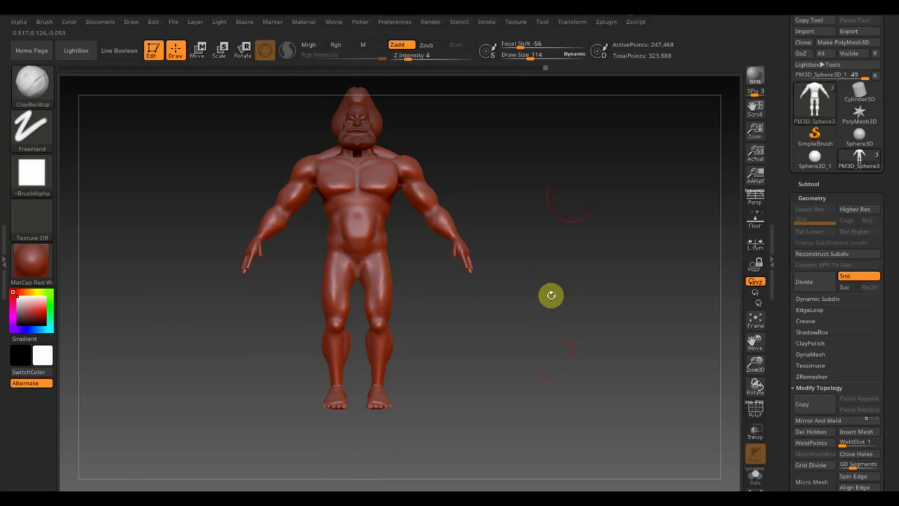
left_click_drag(531, 55, 527, 54)
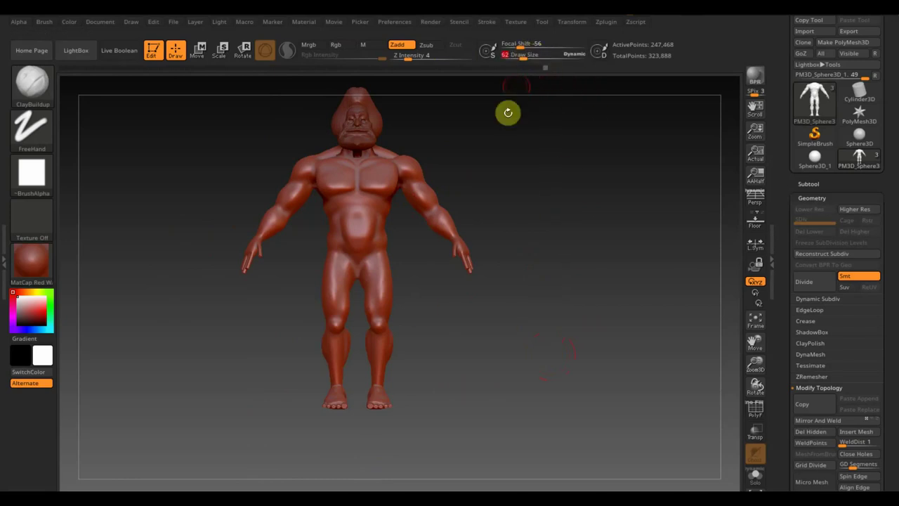
left_click_drag(358, 440, 284, 248, "ctrl")
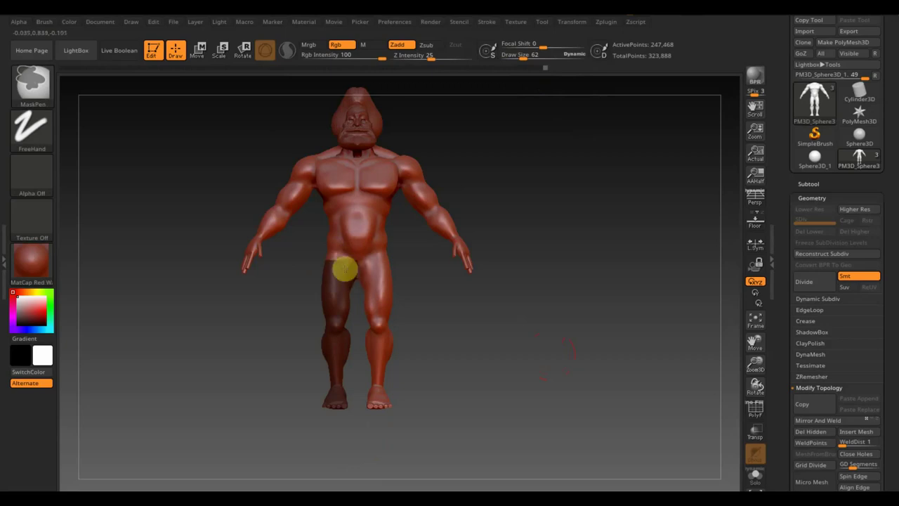
mouse_move(482, 291)
left_mouse_down("shift")
mouse_move(533, 338)
mouse_move(373, 257)
left_mouse_up("shift")
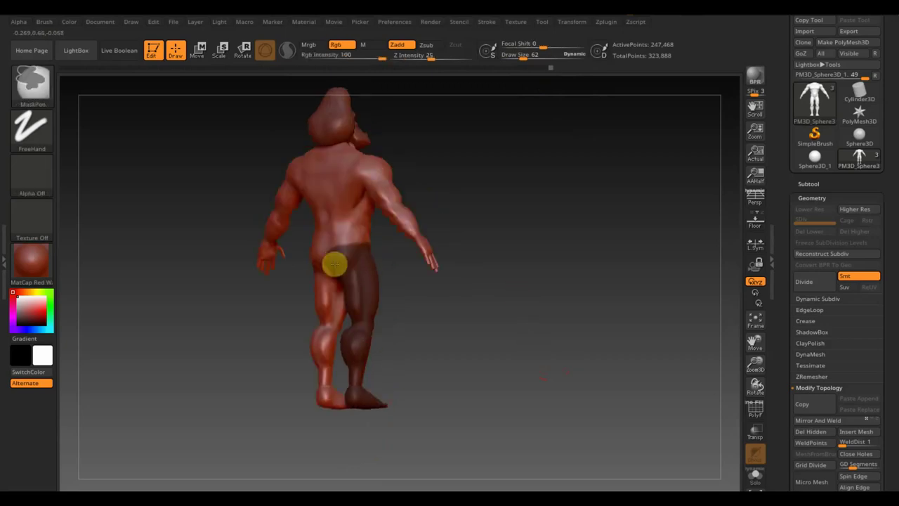
mouse_move(548, 337)
left_mouse_down()
mouse_move(564, 353)
mouse_move(568, 343)
mouse_move(544, 364)
mouse_move(462, 377)
mouse_move(582, 377)
left_mouse_up()
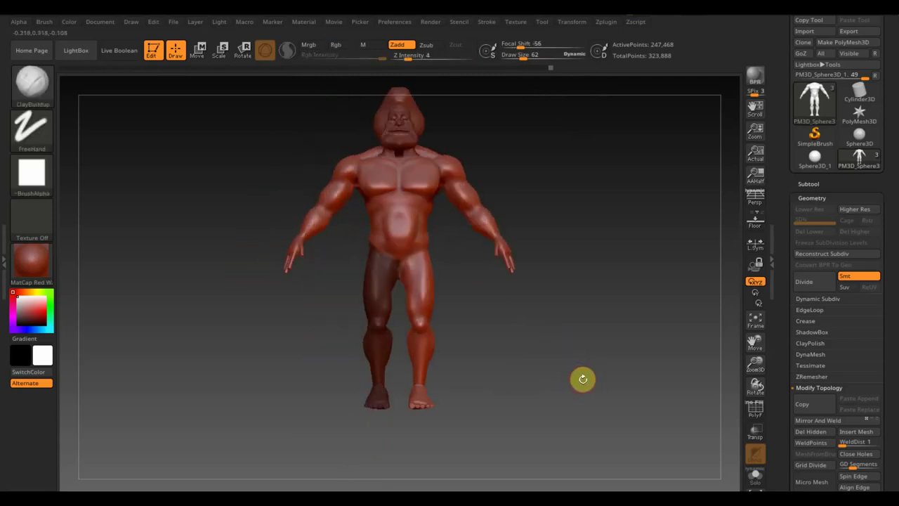
left_click(582, 383, "ctrl")
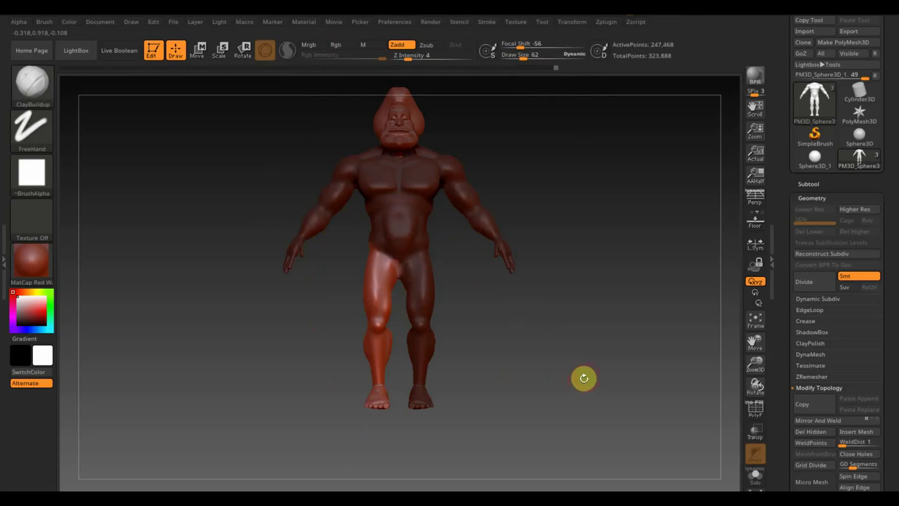
left_click(203, 53)
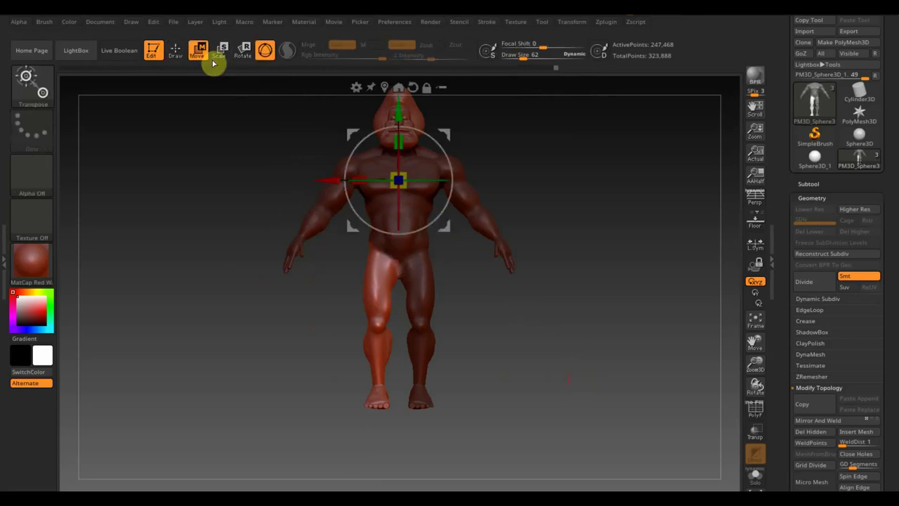
Move the leg outward from the pelvis, clear the mask, and Mirror And Weld it
left_click_drag(448, 132, 431, 214)
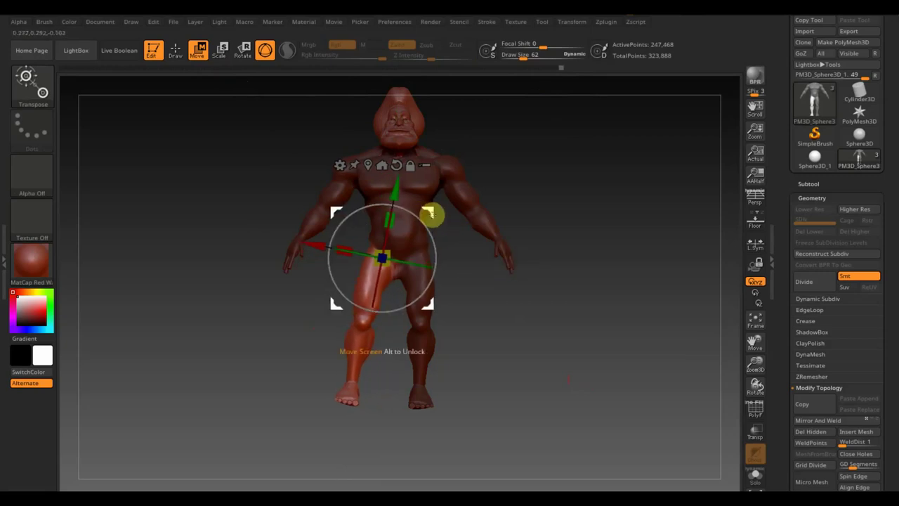
left_click(621, 224, "ctrl")
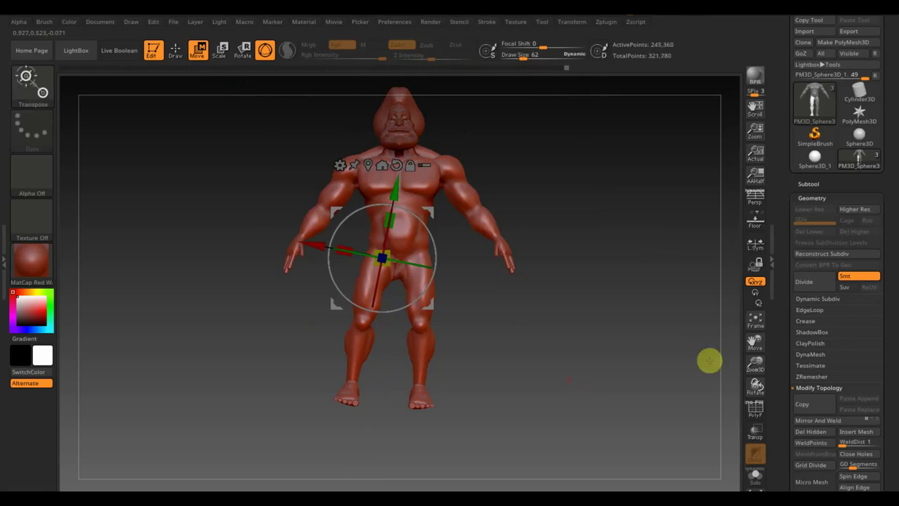
left_click(829, 421)
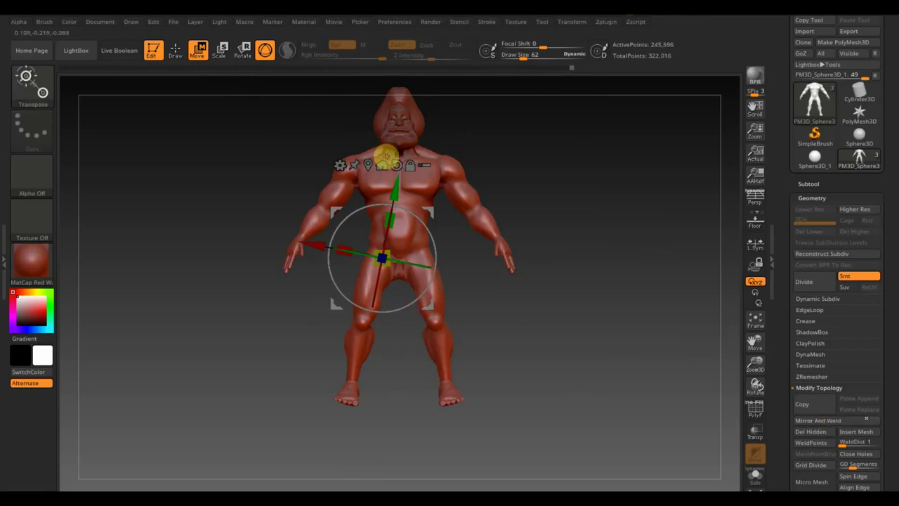
Return to sculpting and smooth the groin area
left_click(175, 51)
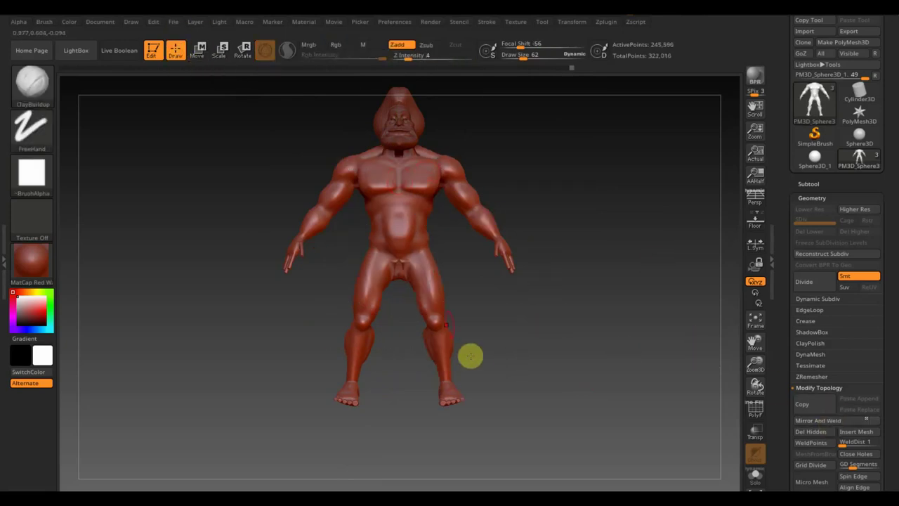
key("shift")
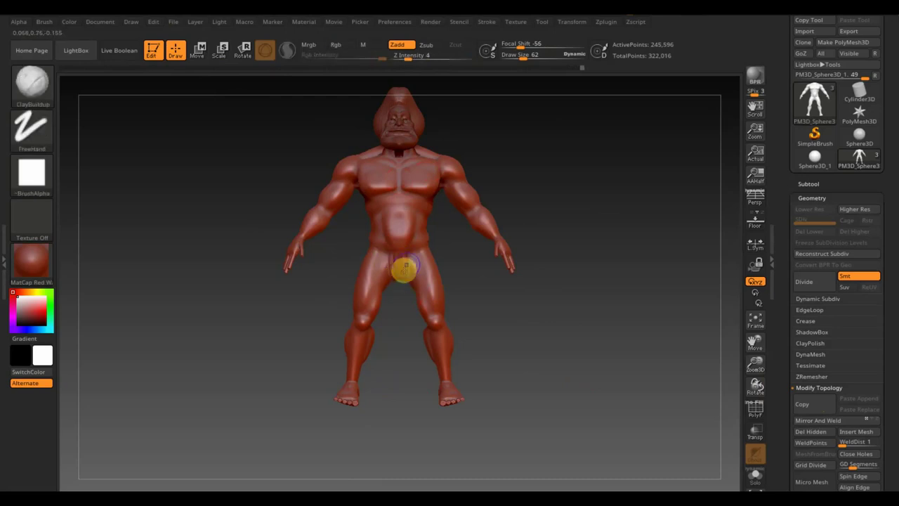
key("shift")
left_click_drag(386, 273, 404, 259, "shift")
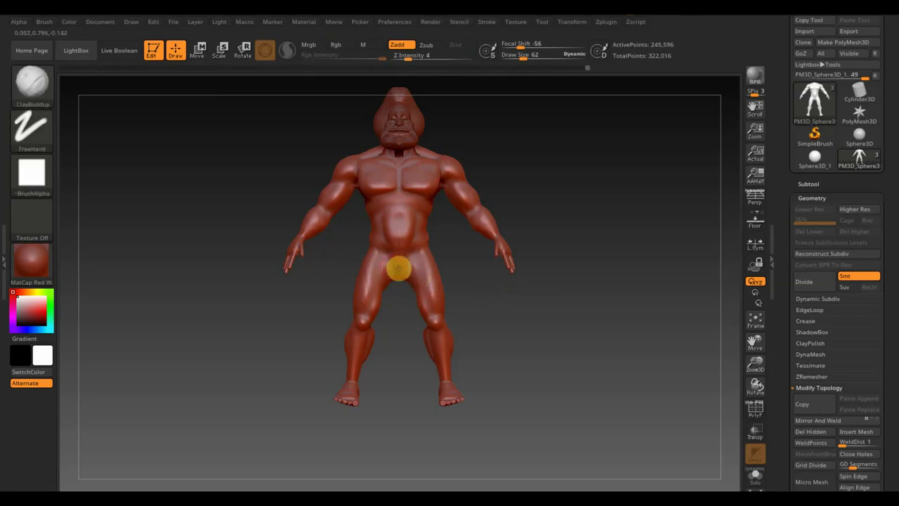
Mask the legs from waist to ankles where the pants will go
left_click(827, 423)
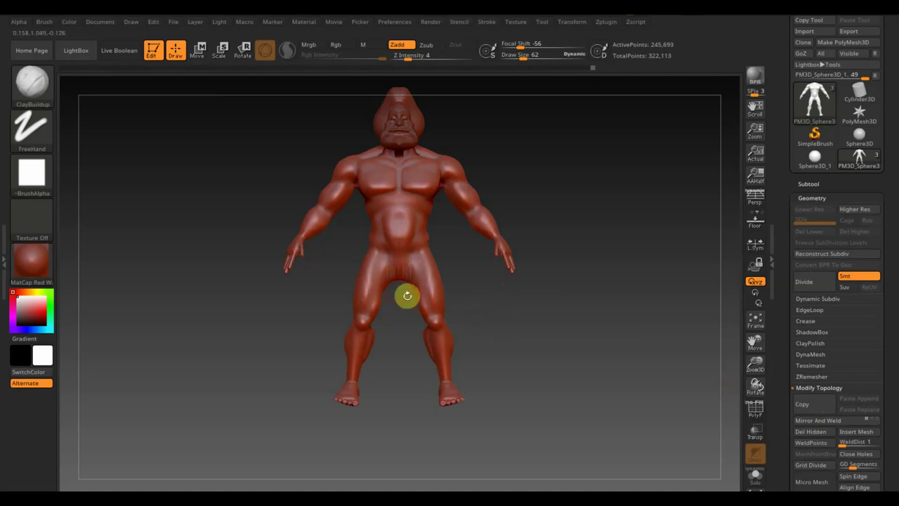
key("shift")
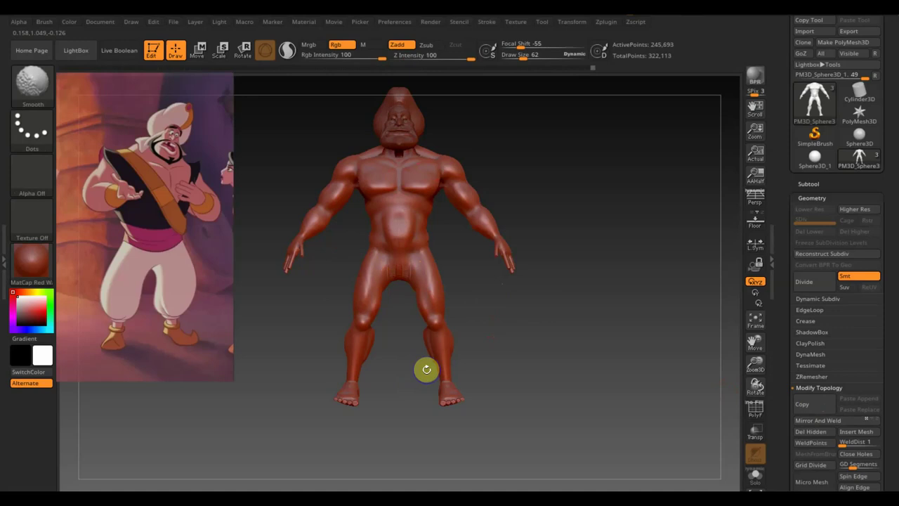
key("ctrl")
mouse_move(468, 362)
left_mouse_down("ctrl")
mouse_move(342, 264)
mouse_move(340, 253)
left_mouse_up("ctrl")
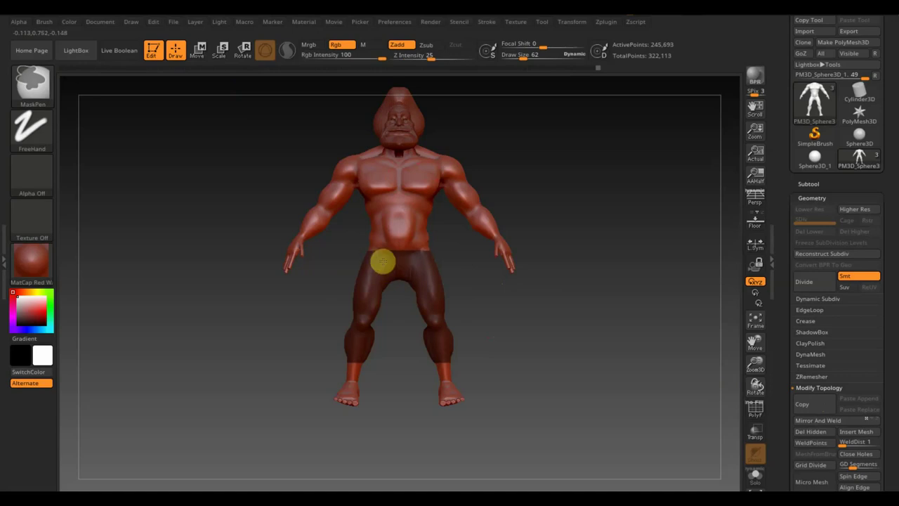
Extract the masked legs as a pants shell (smoothness 5, thickness 0.02) and accept it as Extract1
left_click_drag(527, 334, 623, 339)
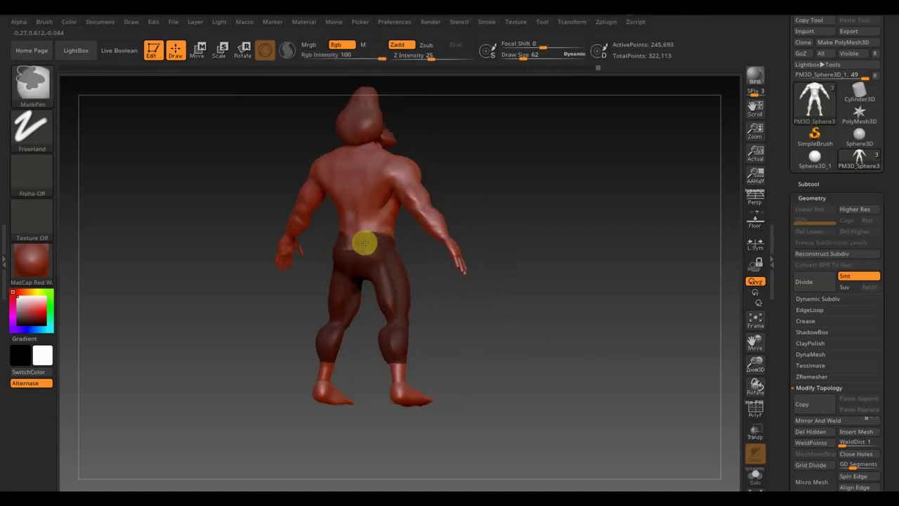
left_click_drag(501, 344, 427, 345, "shift")
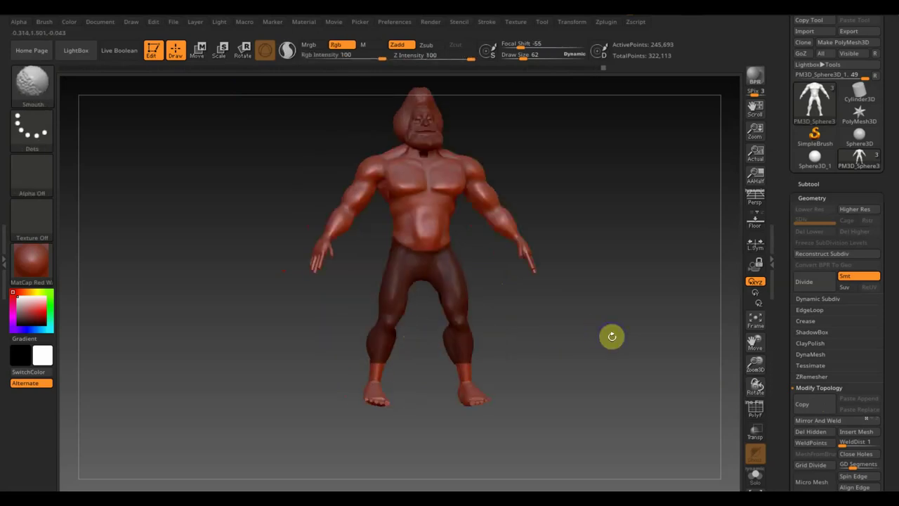
left_click(811, 183)
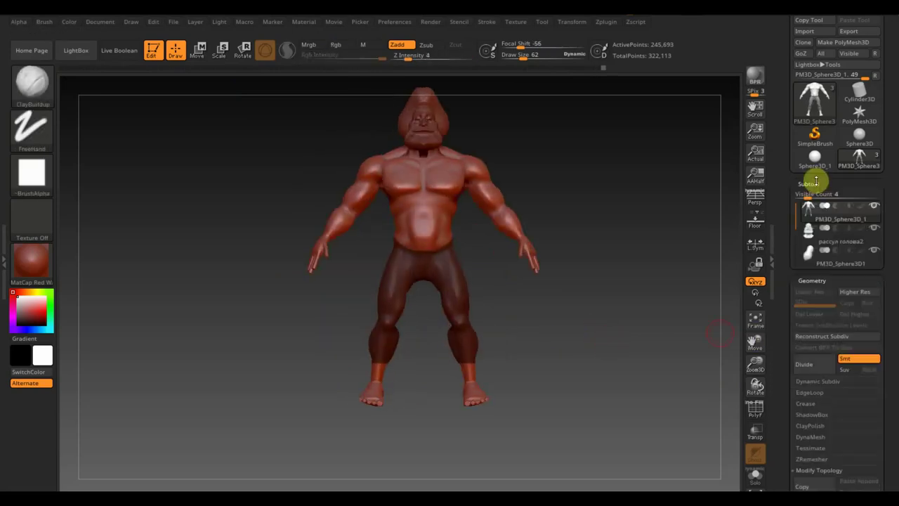
left_click_drag(889, 445, 878, 367)
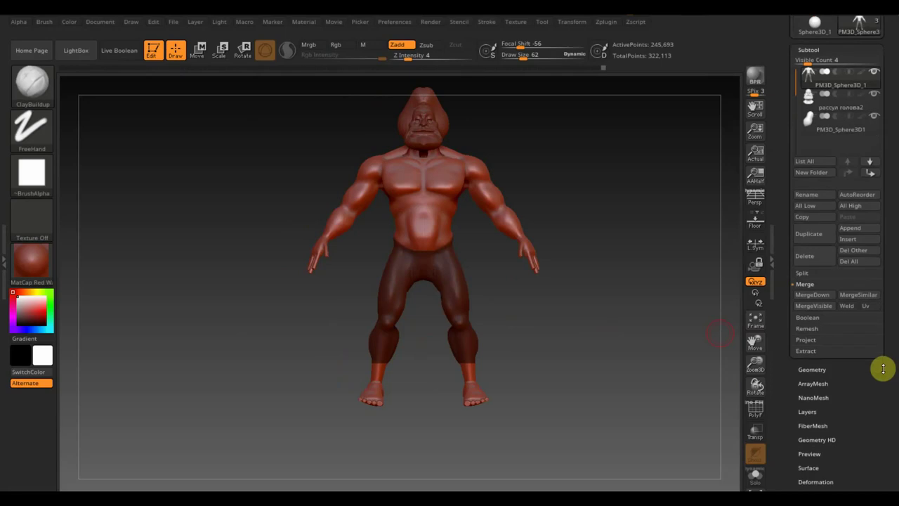
left_click(807, 351)
left_click(818, 346)
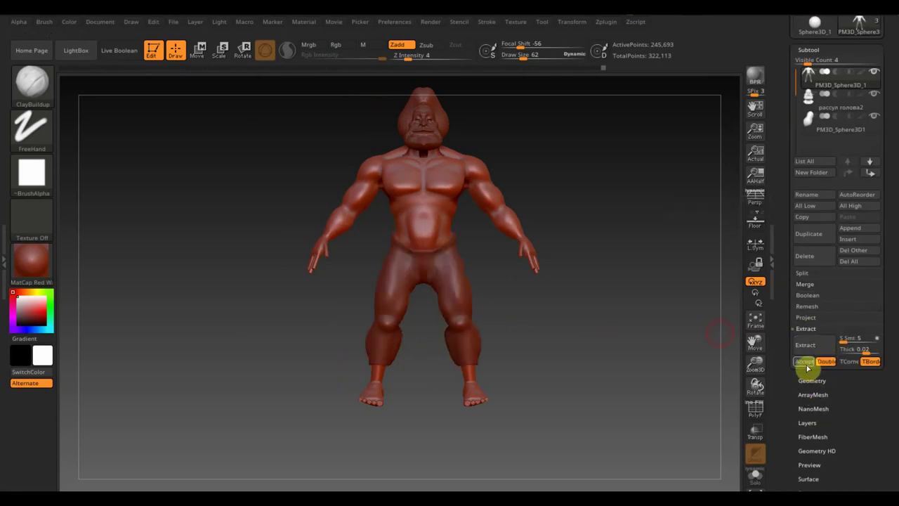
left_click(805, 361)
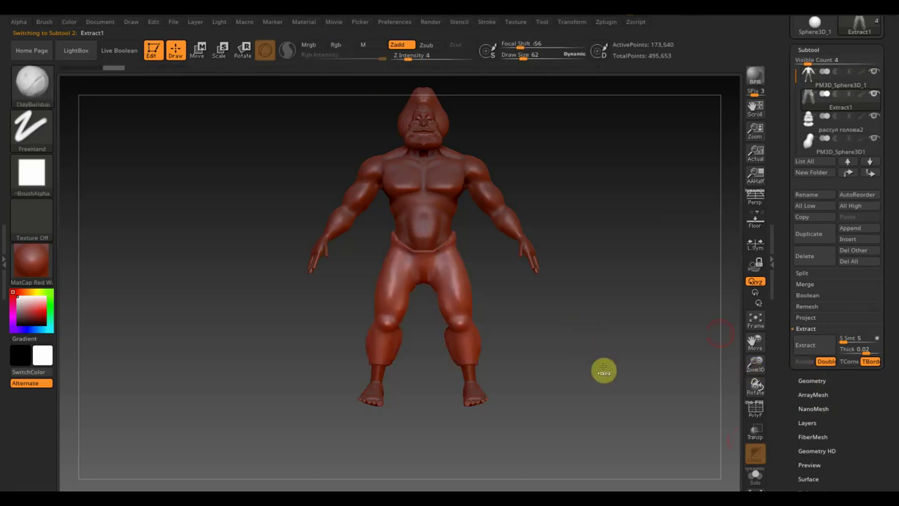
DynaMesh the Extract1 pants at resolution 128
left_click(813, 381)
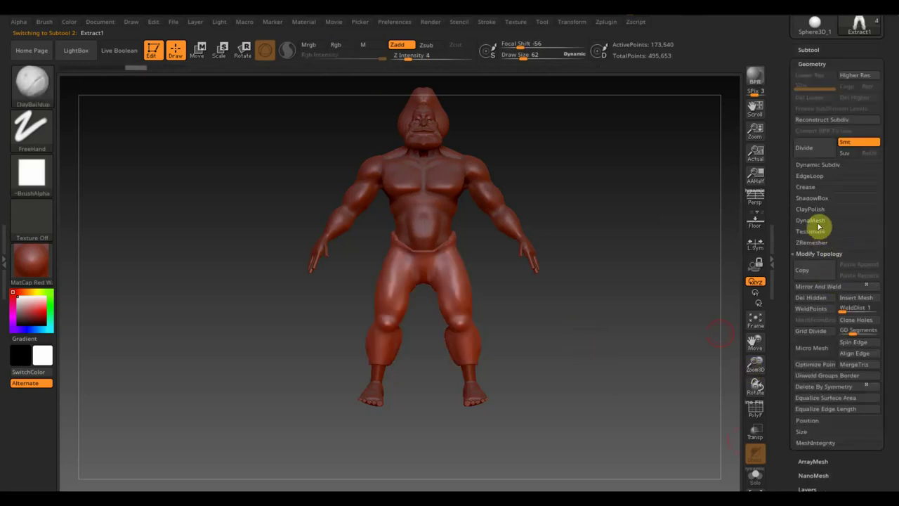
left_click(815, 221)
left_click(813, 239)
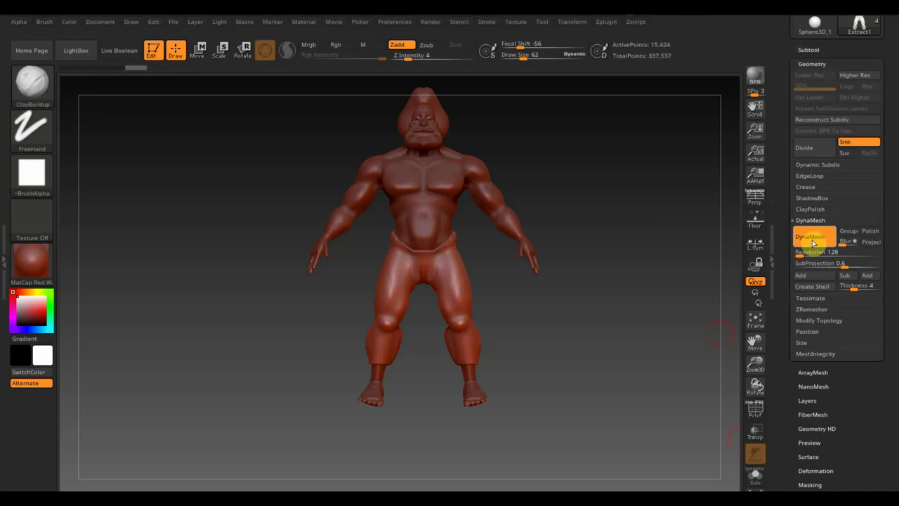
With a slightly larger brush, smooth the left trouser leg from thigh to ankle
left_click_drag(517, 54, 526, 56)
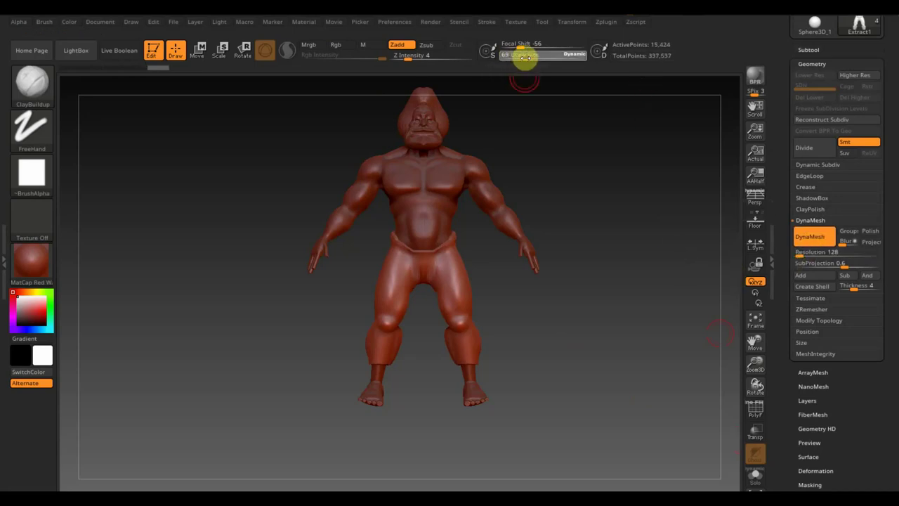
key("Return")
key("shift")
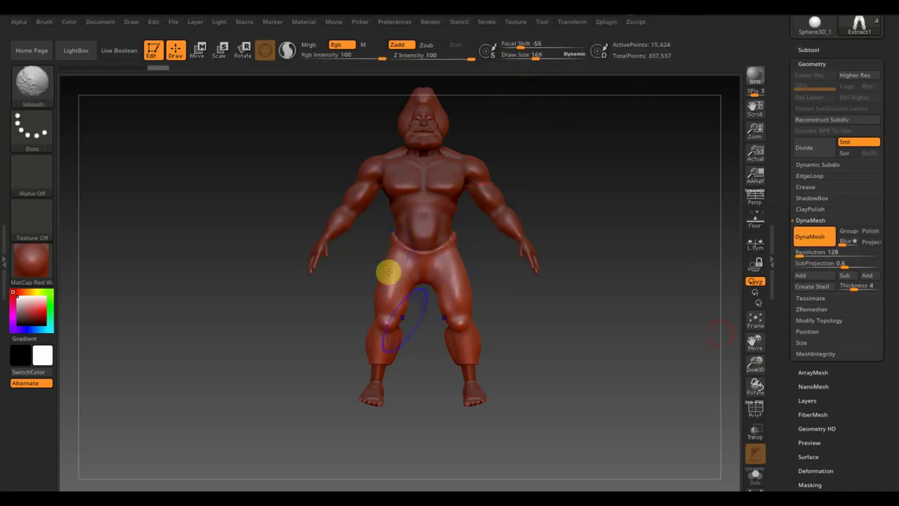
left_click_drag(388, 272, 391, 369, "shift")
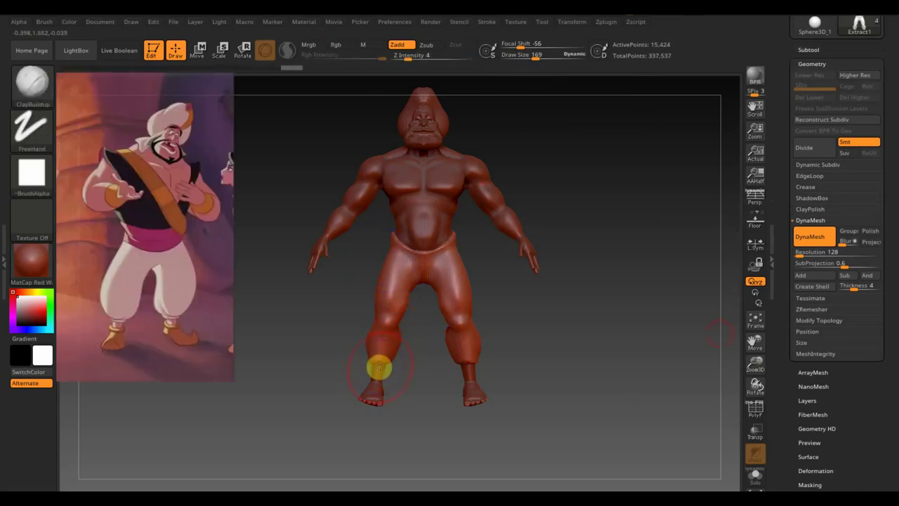
left_click_drag(382, 368, 402, 335, "shift")
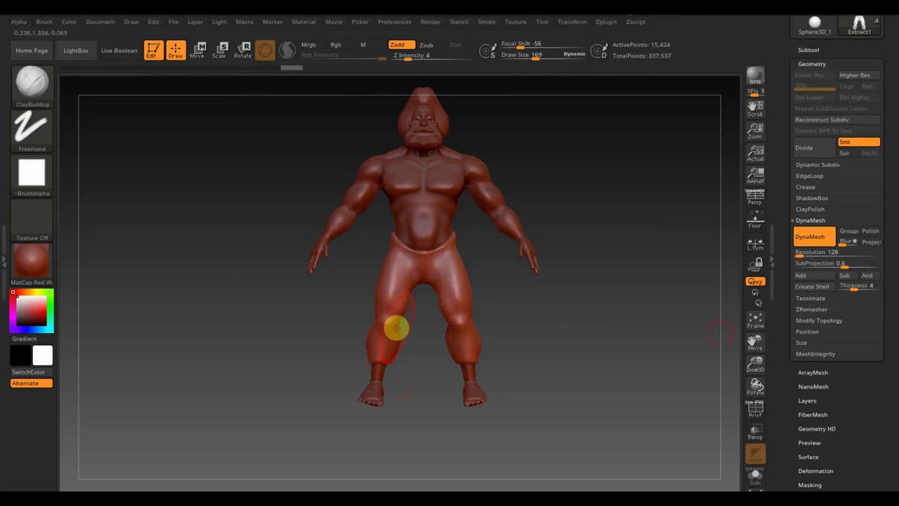
Turn the figure to view its back and pick the Move Topological brush
mouse_move(330, 321)
left_mouse_down()
mouse_move(379, 332)
mouse_move(536, 317)
left_mouse_up()
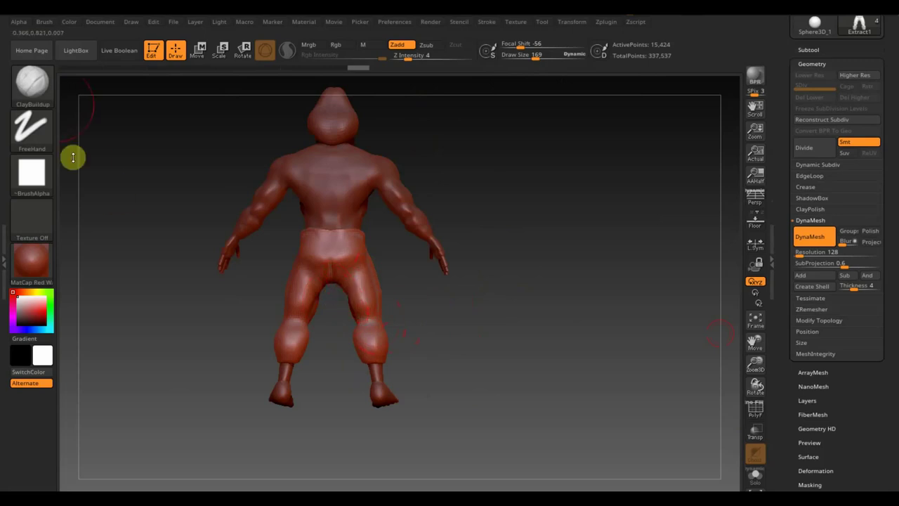
left_click(39, 90)
left_click(224, 97)
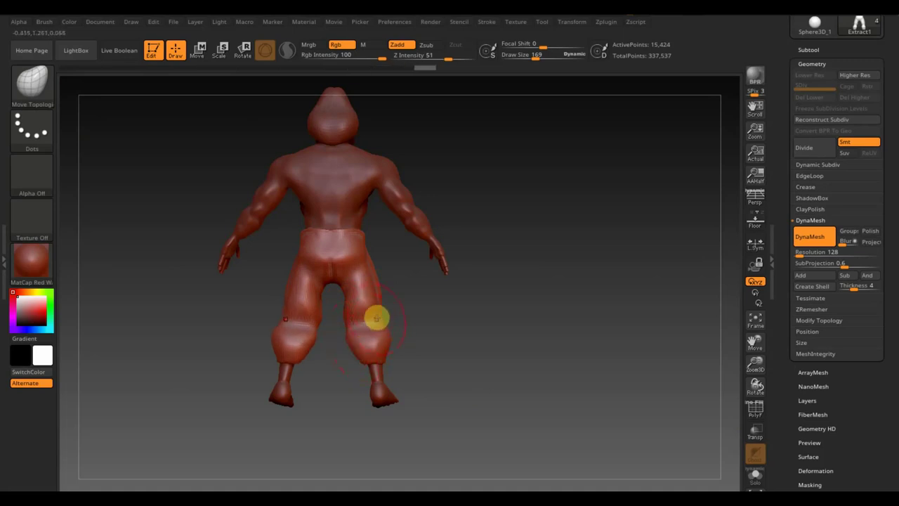
Pull the trouser seat upward and bulge the trouser leg outward near the knee
left_click_drag(379, 301, 378, 282)
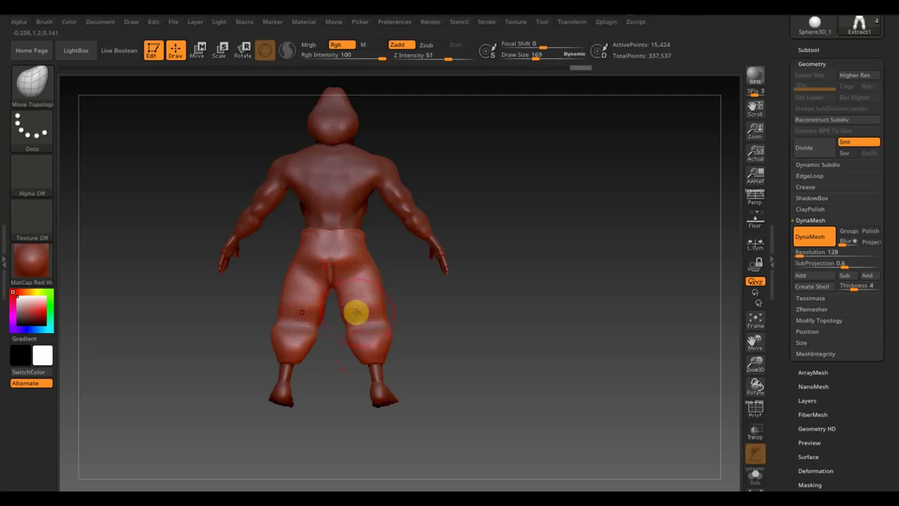
mouse_move(356, 320)
left_mouse_down()
mouse_move(471, 361)
mouse_move(448, 370)
left_mouse_up()
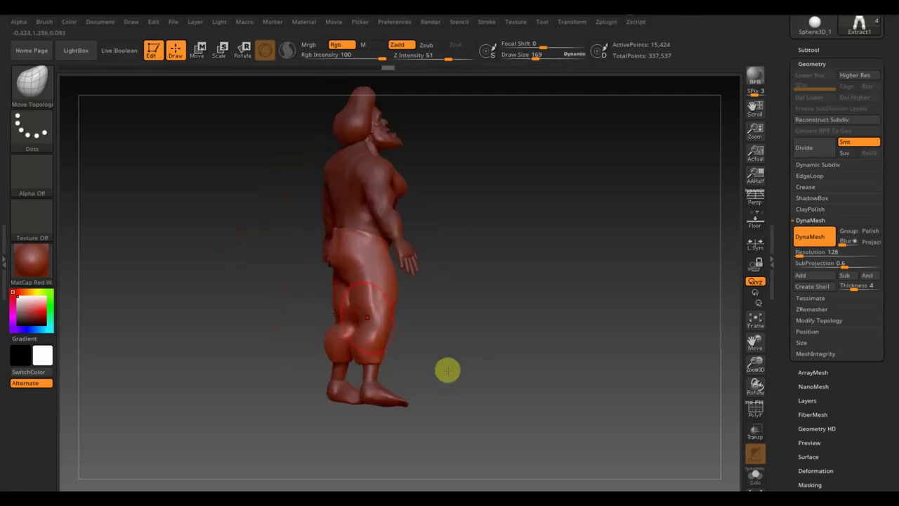
mouse_move(352, 289)
left_mouse_down()
mouse_move(429, 336)
mouse_move(401, 318)
mouse_move(396, 326)
left_mouse_up()
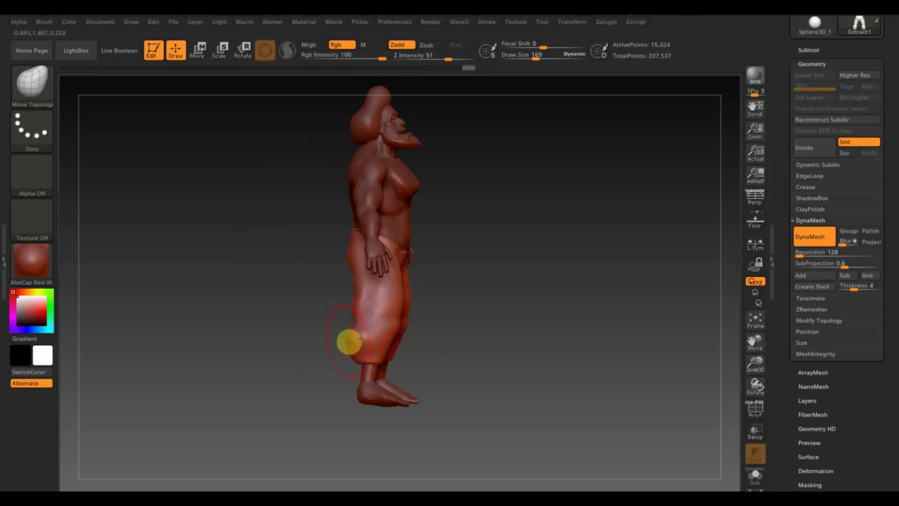
left_click_drag(353, 341, 355, 314)
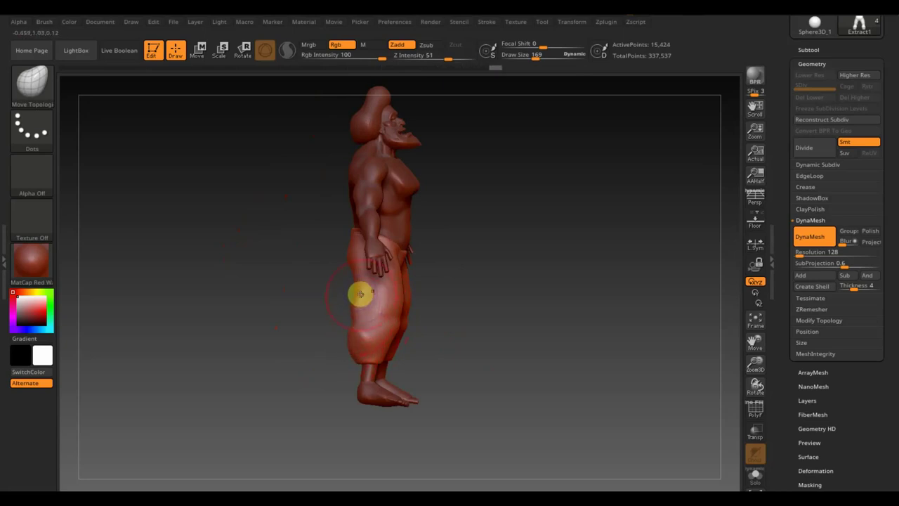
Re-DynaMesh the pants and reshape and even out the left trouser leg
mouse_move(520, 293)
left_mouse_down("ctrl")
mouse_move(572, 311)
mouse_move(363, 292)
left_mouse_up("ctrl")
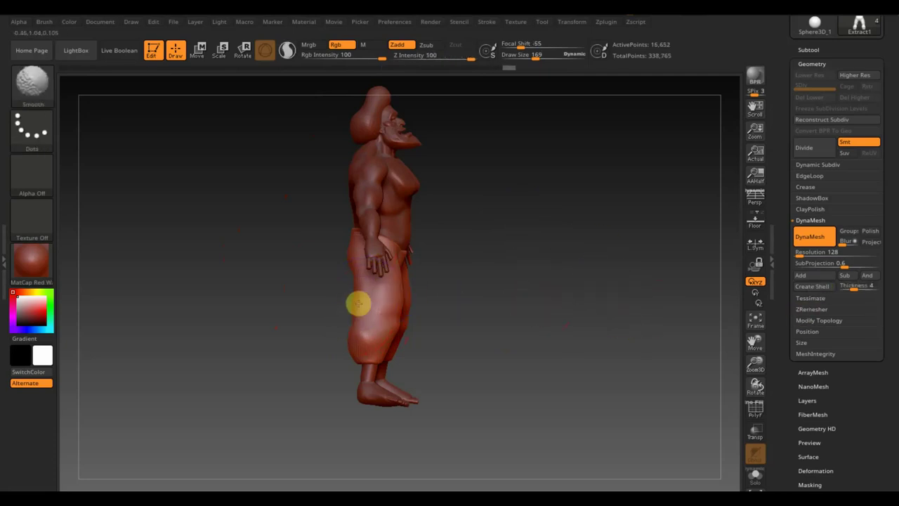
left_click_drag(419, 246, 424, 250)
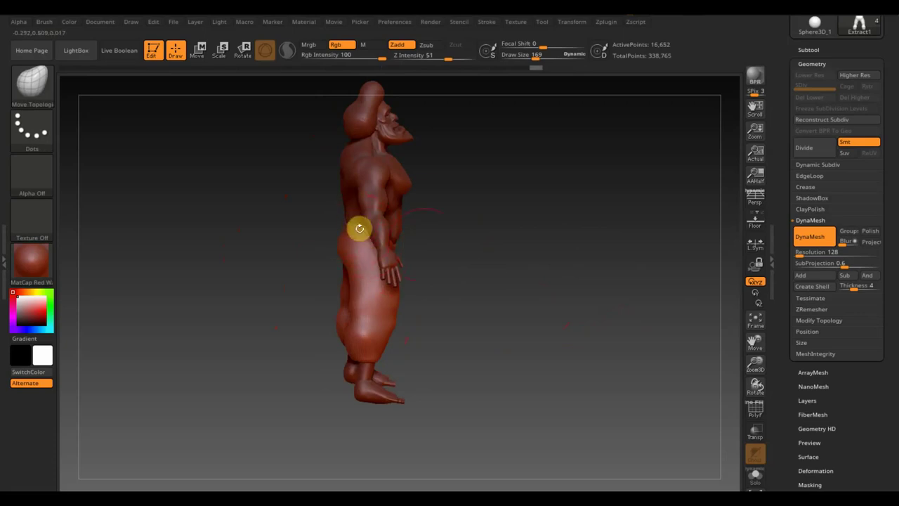
left_click_drag(359, 228, 508, 272, "shift")
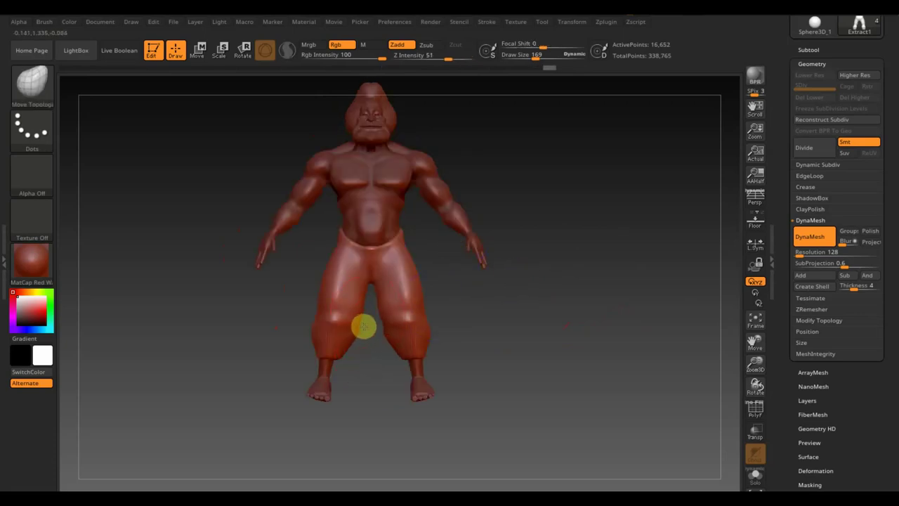
left_click_drag(366, 325, 353, 341)
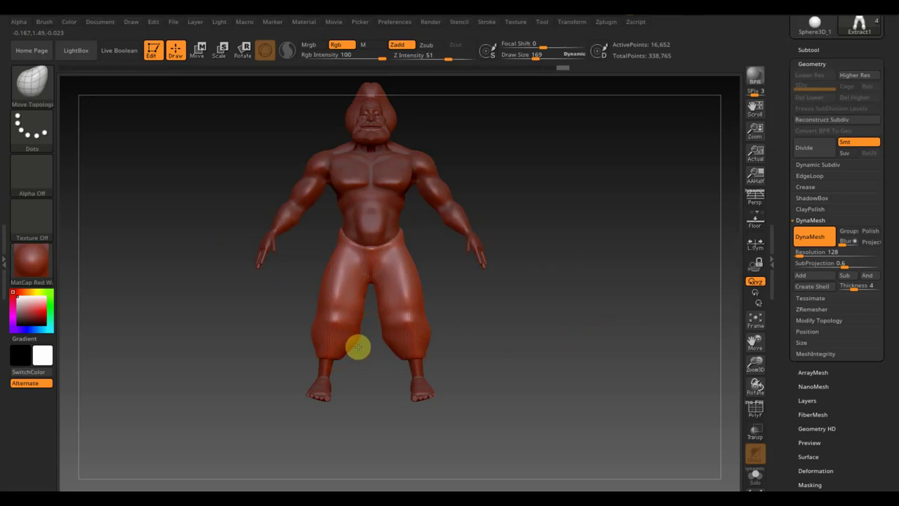
mouse_move(349, 357)
left_mouse_down()
mouse_move(319, 339)
mouse_move(574, 347)
left_mouse_up()
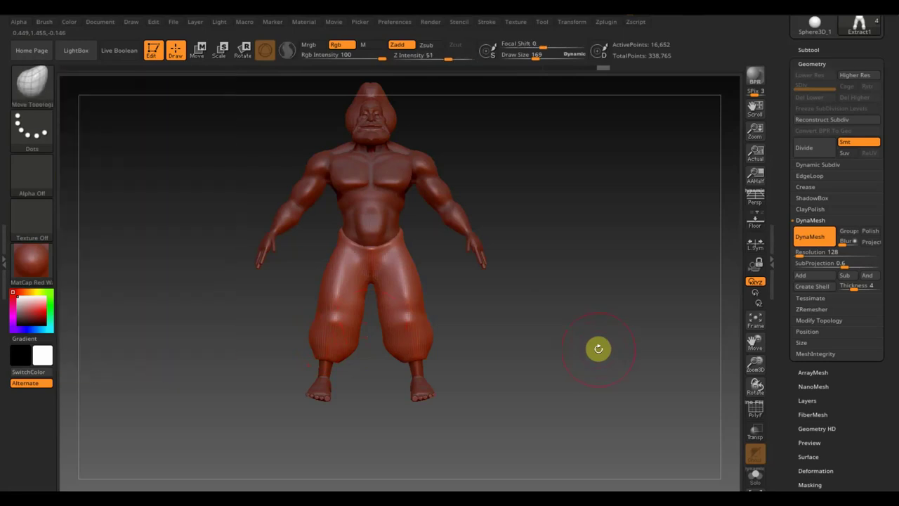
Append a Ring3D mesh as a new subtool and select it
left_click(808, 50)
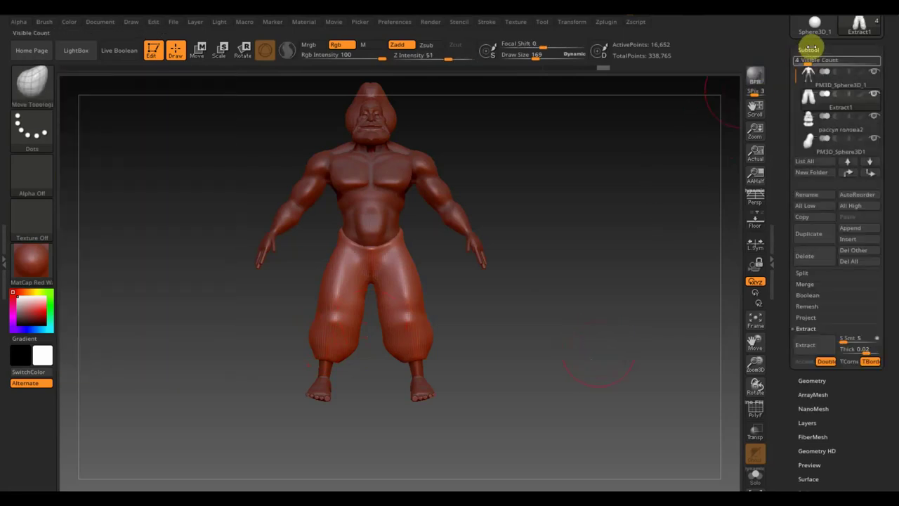
left_click(852, 229)
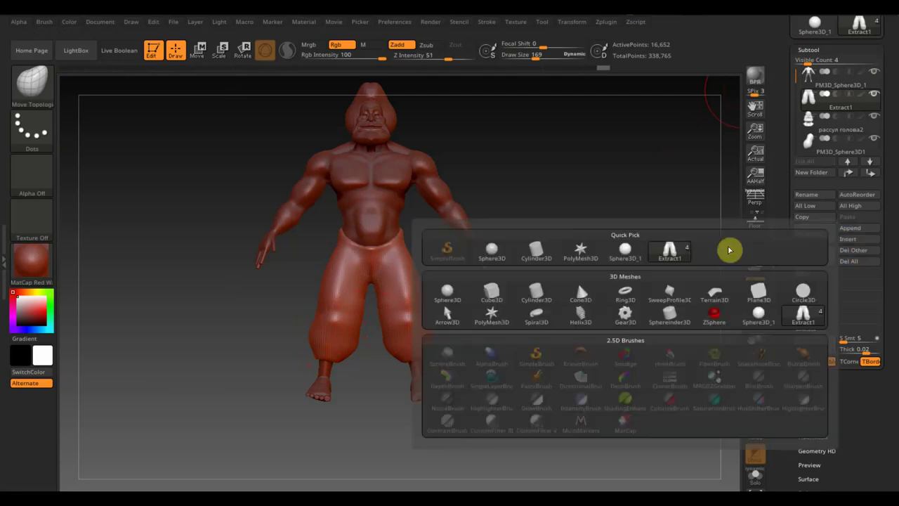
left_click(624, 293)
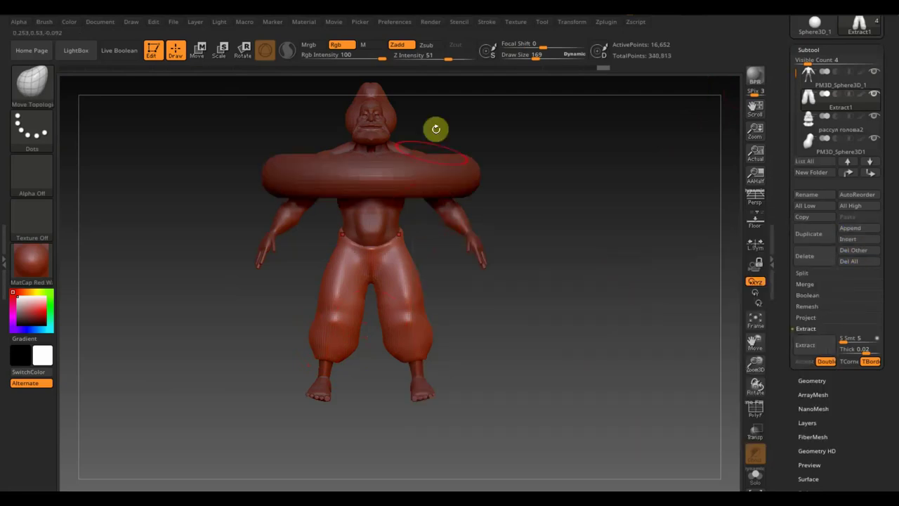
left_click(453, 169, "alt")
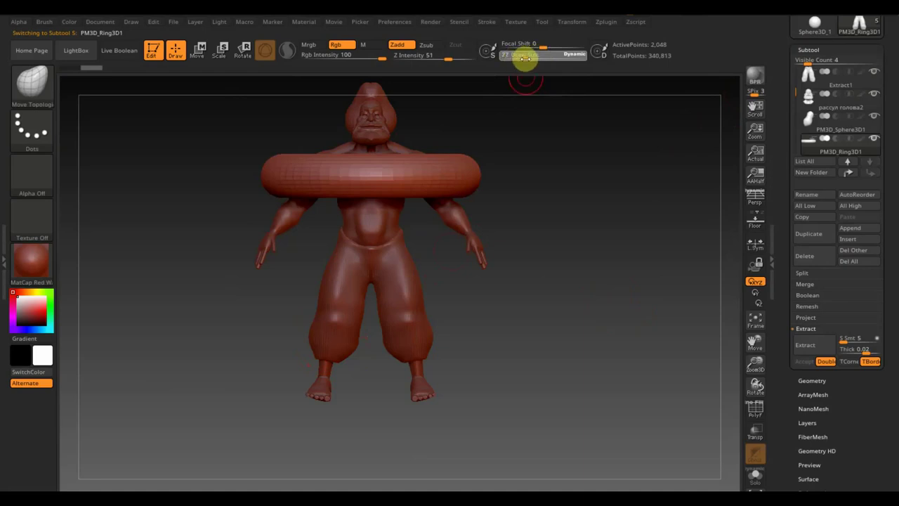
Shrink the ring to about a third of its size and move it down to the left foot
left_click(197, 49)
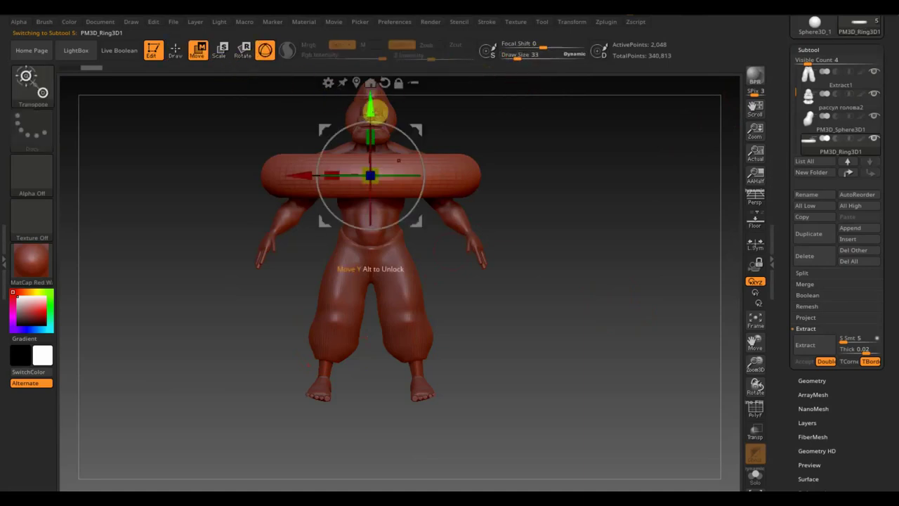
left_click_drag(374, 182, 330, 146)
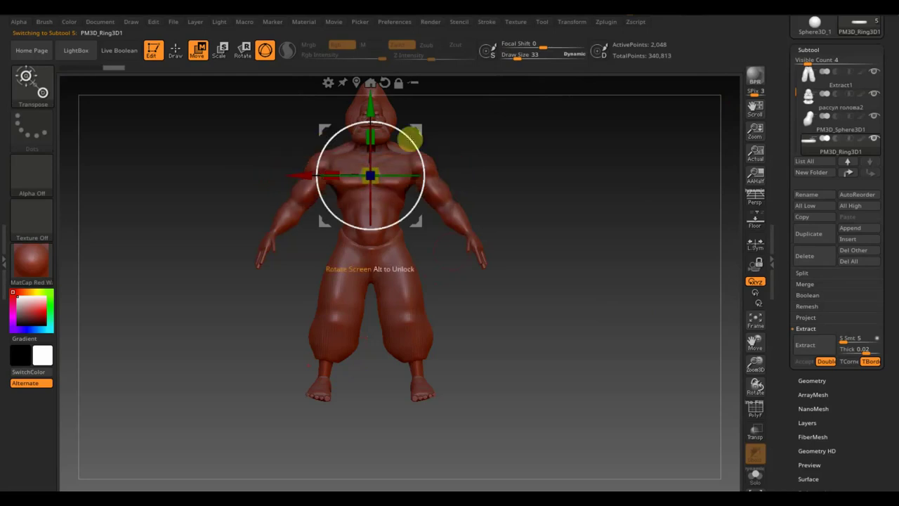
left_click_drag(412, 136, 378, 322)
left_click_drag(327, 373, 333, 380)
Tilt, nudge and lower the ring so it wraps the left ankle as a cuff
mouse_move(408, 426)
left_mouse_down("alt")
mouse_move(373, 380)
mouse_move(381, 367)
mouse_move(373, 298)
mouse_move(490, 400)
left_mouse_up("alt")
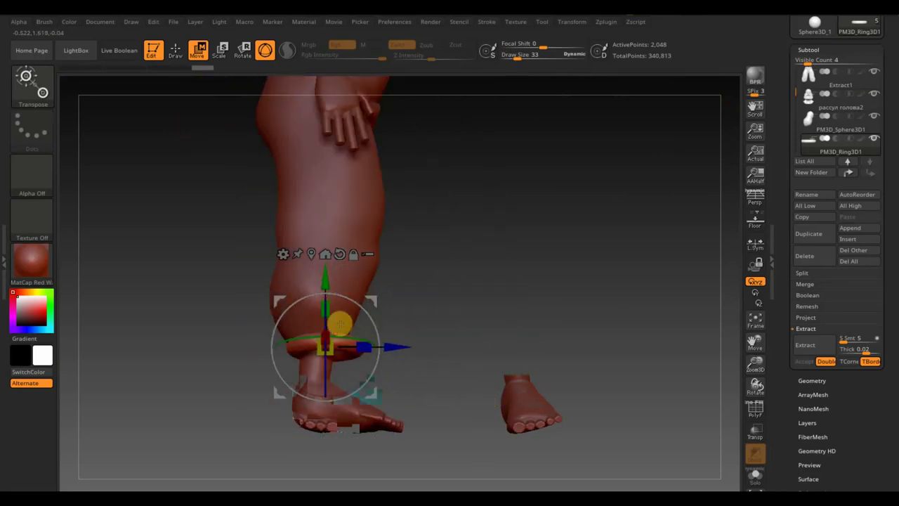
left_click_drag(325, 367, 325, 372)
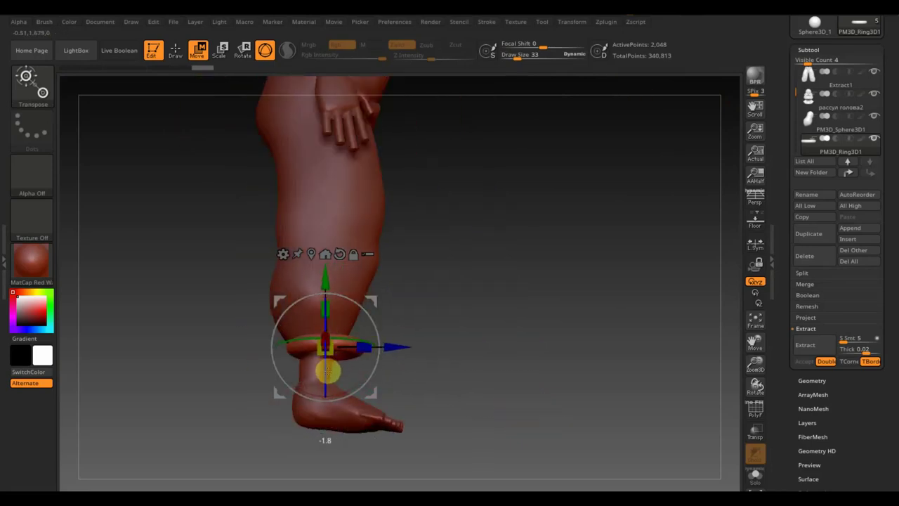
left_click_drag(372, 302, 360, 302)
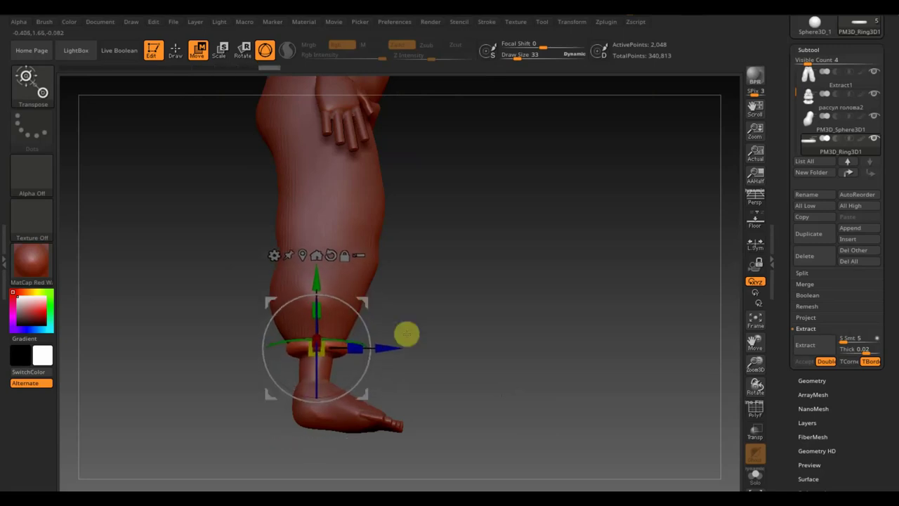
left_click_drag(405, 332, 386, 363)
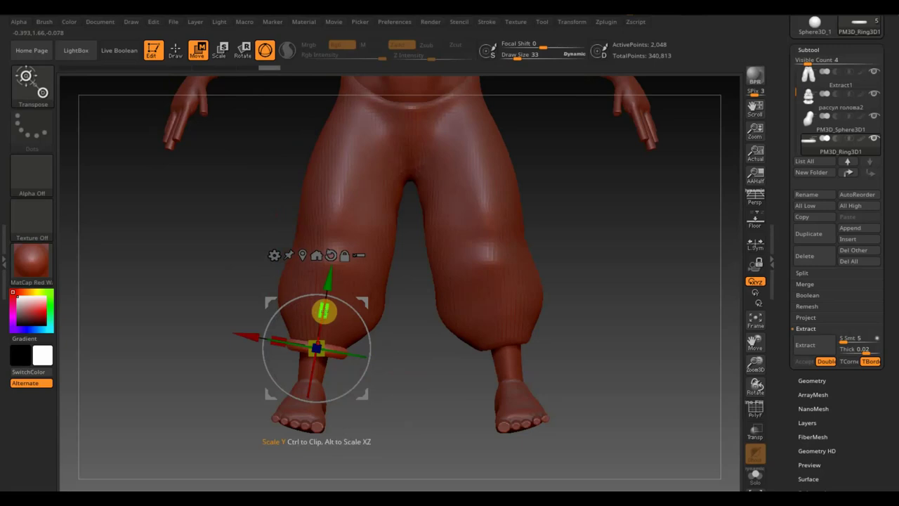
left_click_drag(380, 375, 318, 352)
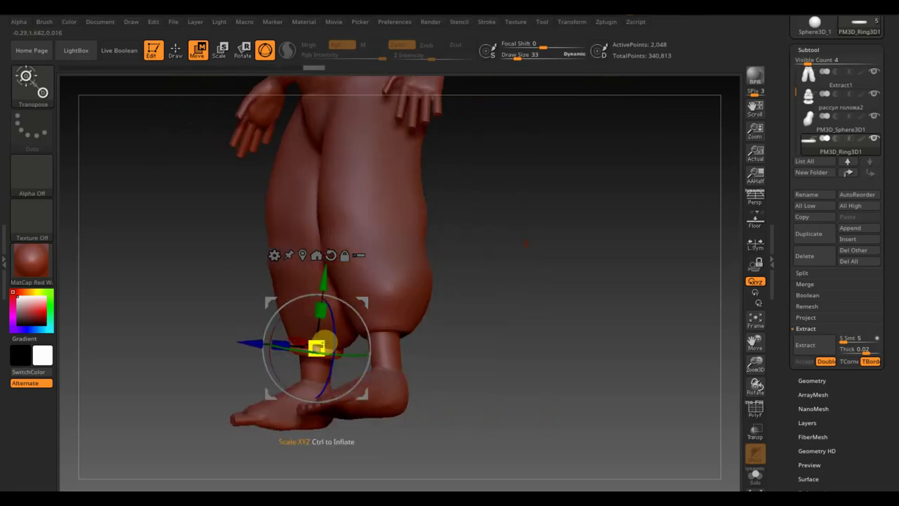
left_click_drag(325, 284, 328, 286)
left_click_drag(477, 342, 552, 359)
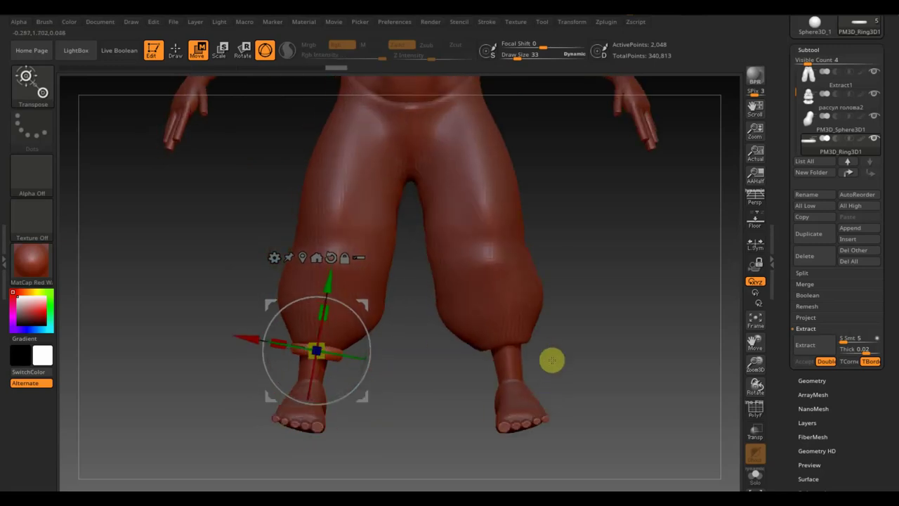
left_click_drag(408, 365, 468, 431)
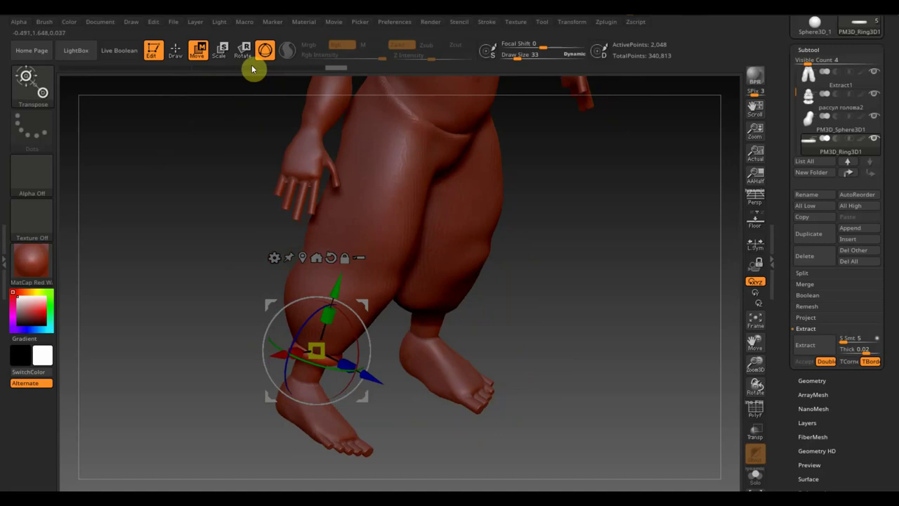
left_click(175, 55)
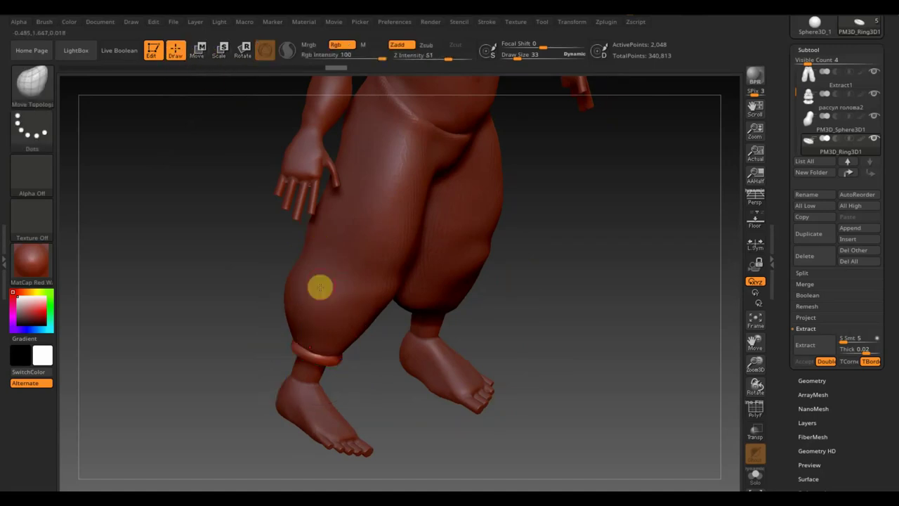
left_click(341, 332, "alt")
left_click_drag(518, 58, 524, 56)
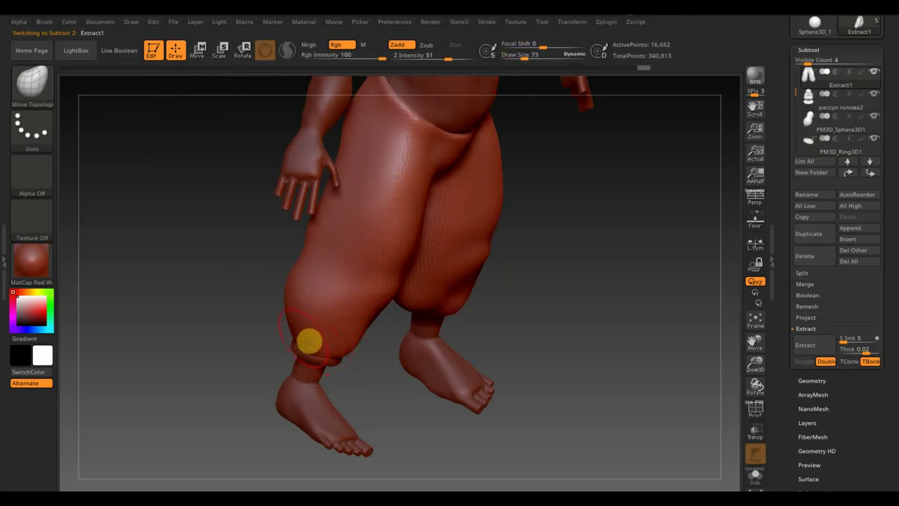
mouse_move(307, 333)
right_mouse_down()
mouse_move(361, 396)
mouse_move(336, 356)
right_mouse_up()
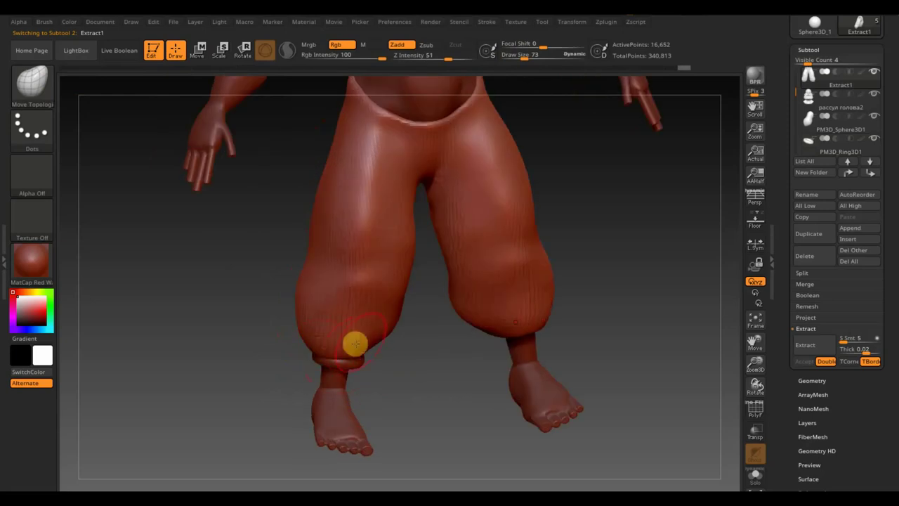
mouse_move(394, 399)
right_mouse_down()
mouse_move(387, 363)
mouse_move(418, 383)
mouse_move(435, 366)
right_mouse_up()
right_click_drag(524, 361, 464, 369)
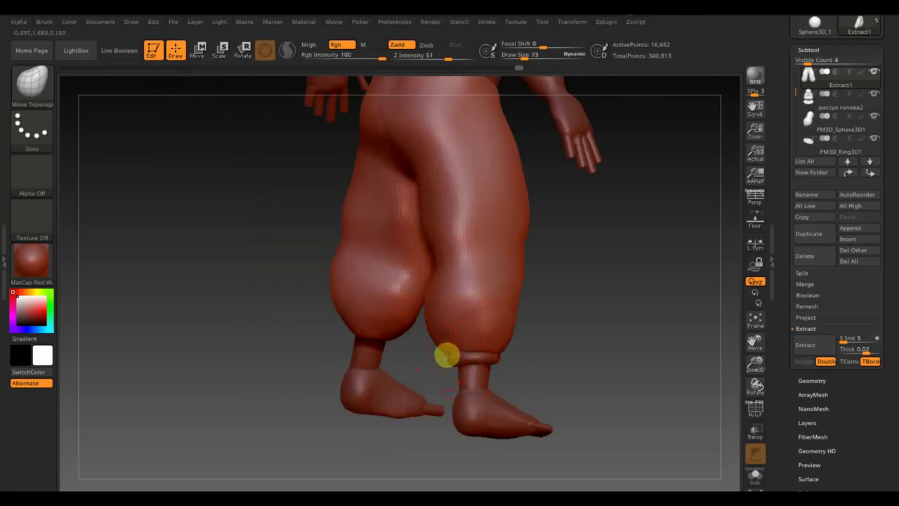
mouse_move(517, 359)
right_mouse_down()
mouse_move(472, 363)
mouse_move(363, 410)
mouse_move(378, 423)
right_mouse_up()
mouse_move(419, 444)
right_mouse_down("alt")
mouse_move(377, 379)
mouse_move(280, 443)
right_mouse_up("alt")
left_click(399, 280, "alt")
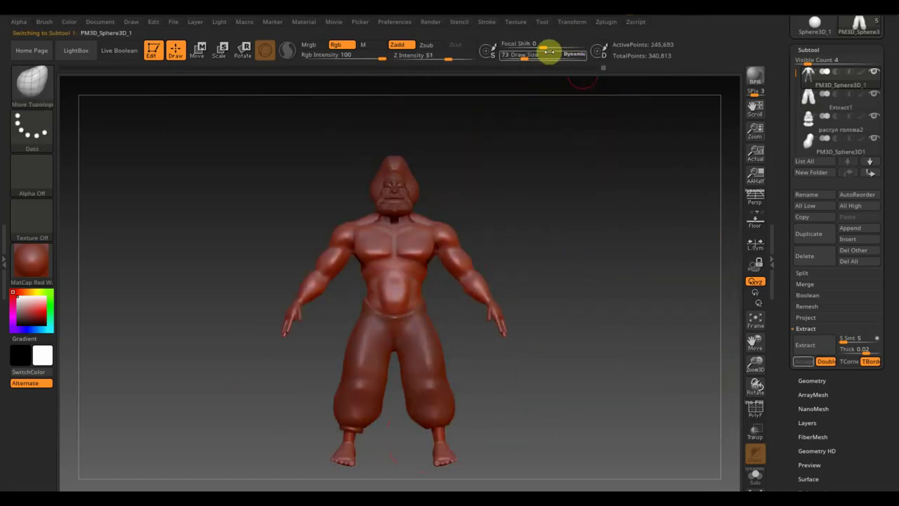
Mask a strap from the shoulder down the chest and over the side of the chest
key("shift")
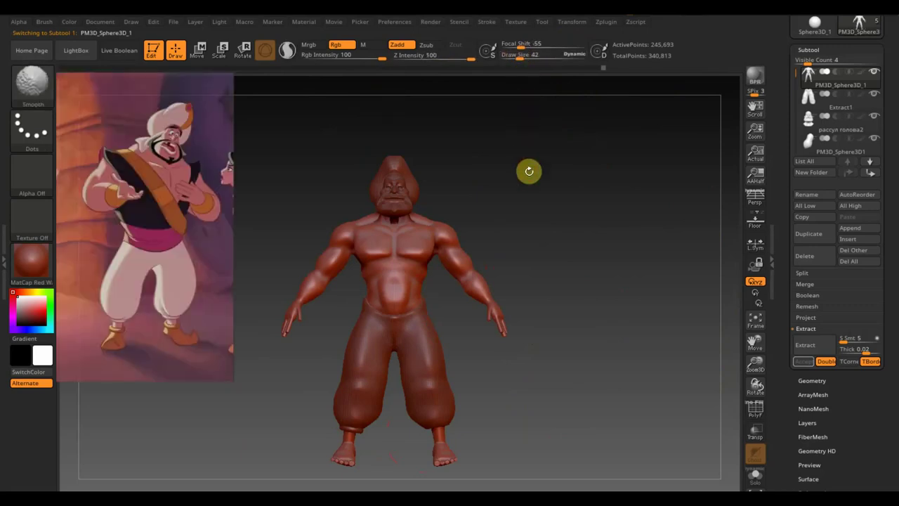
key("shift")
key("ctrl")
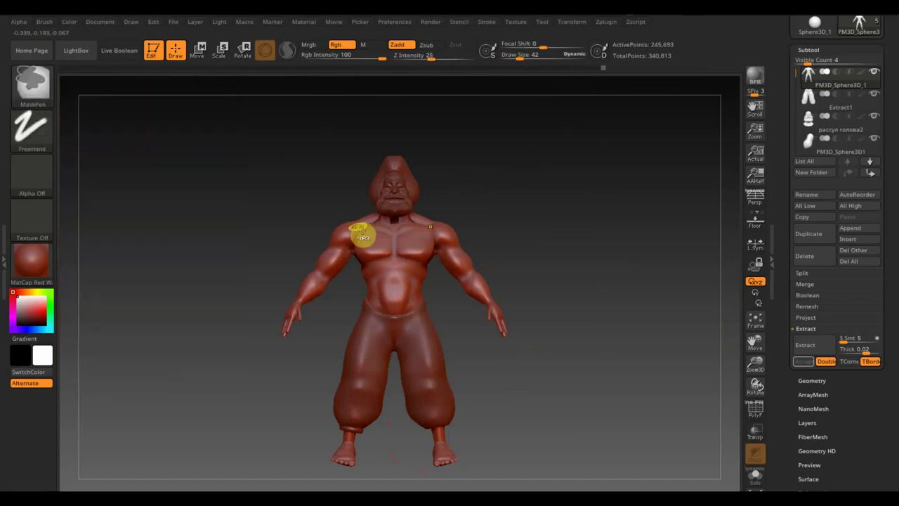
left_click_drag(355, 228, 365, 243, "ctrl")
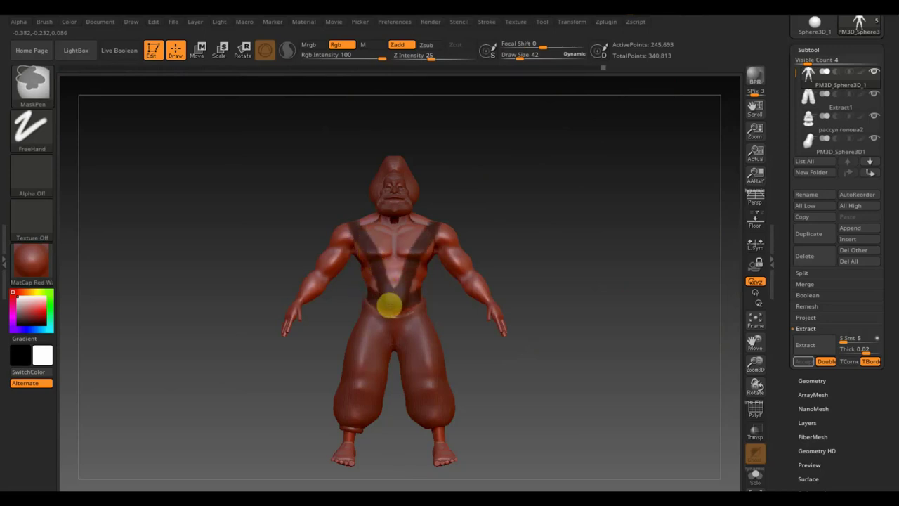
left_click_drag(576, 203, 528, 240)
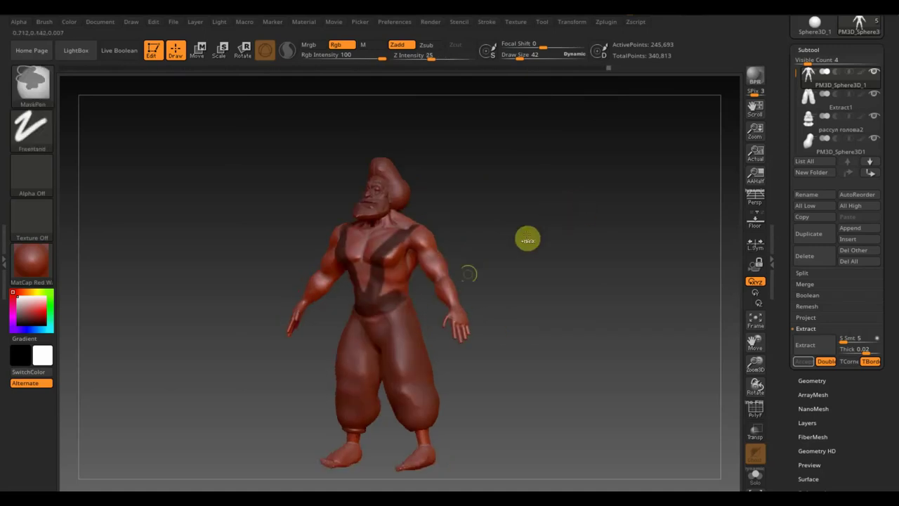
mouse_move(379, 303)
left_mouse_down("ctrl")
mouse_move(395, 255)
mouse_move(379, 300)
mouse_move(404, 281)
left_mouse_up("ctrl")
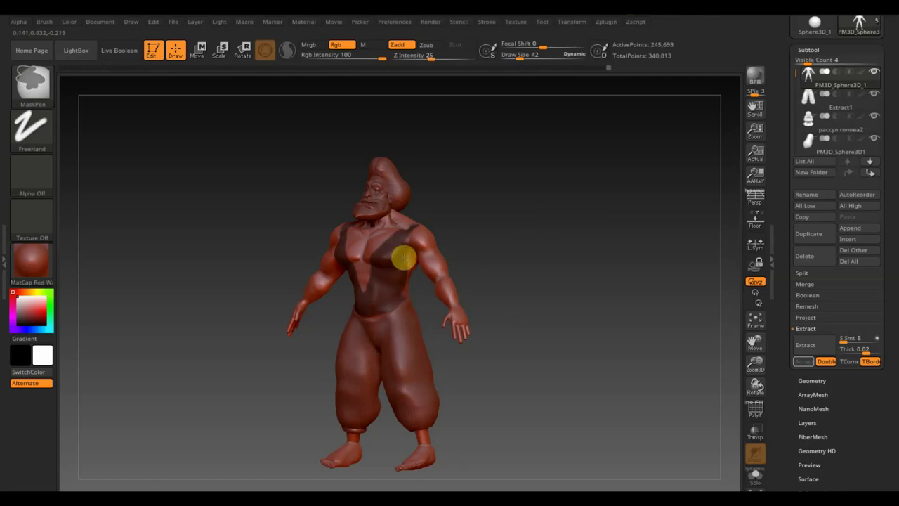
Mask the upper back just below the neck
mouse_move(498, 279)
left_mouse_down()
mouse_move(566, 263)
mouse_move(466, 269)
left_mouse_up()
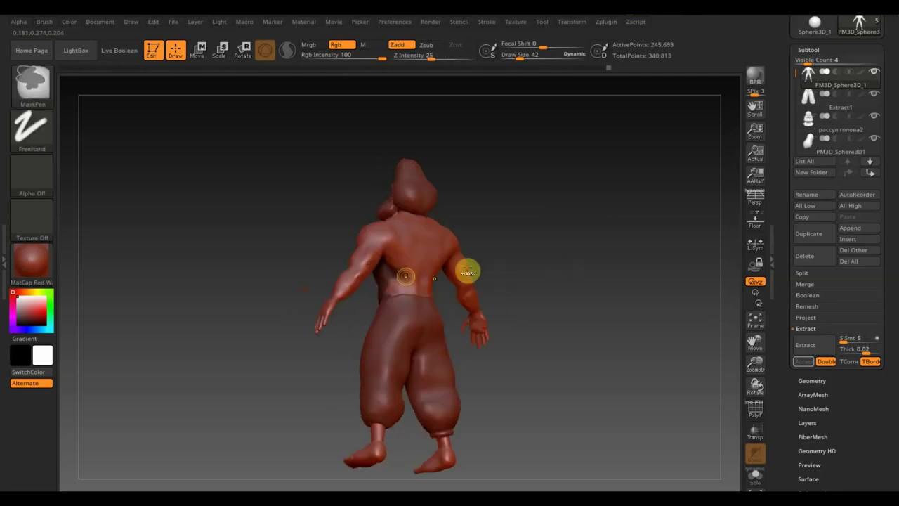
left_click_drag(388, 271, 405, 251, "ctrl")
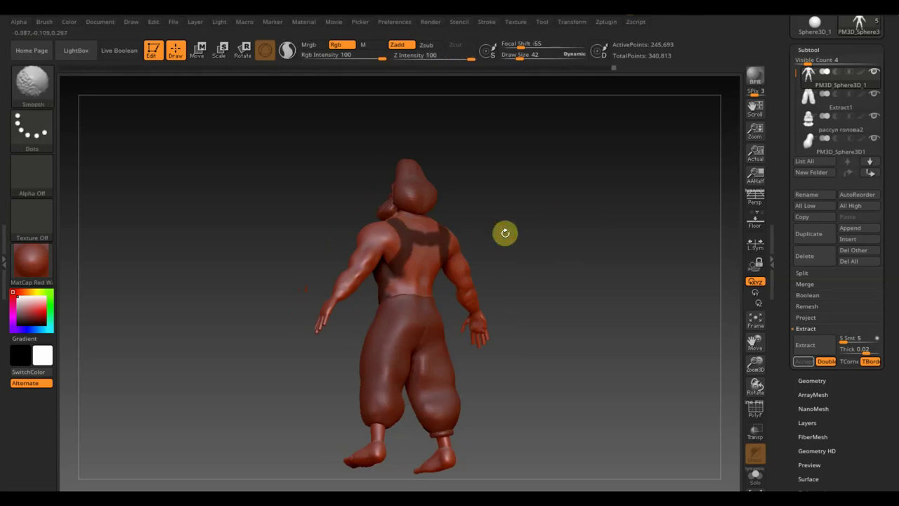
left_click_drag(556, 232, 522, 267)
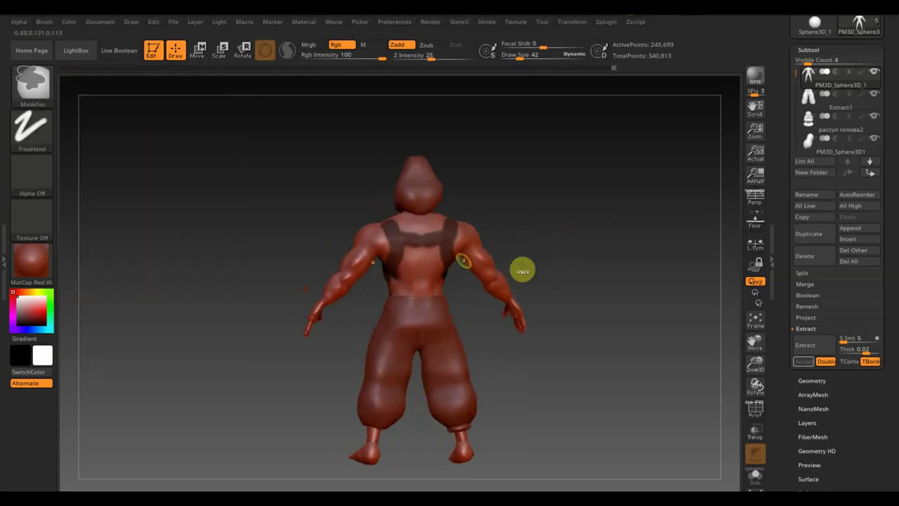
mouse_move(398, 225)
left_mouse_down("ctrl")
mouse_move(415, 231)
mouse_move(395, 280)
mouse_move(423, 281)
left_mouse_up("ctrl")
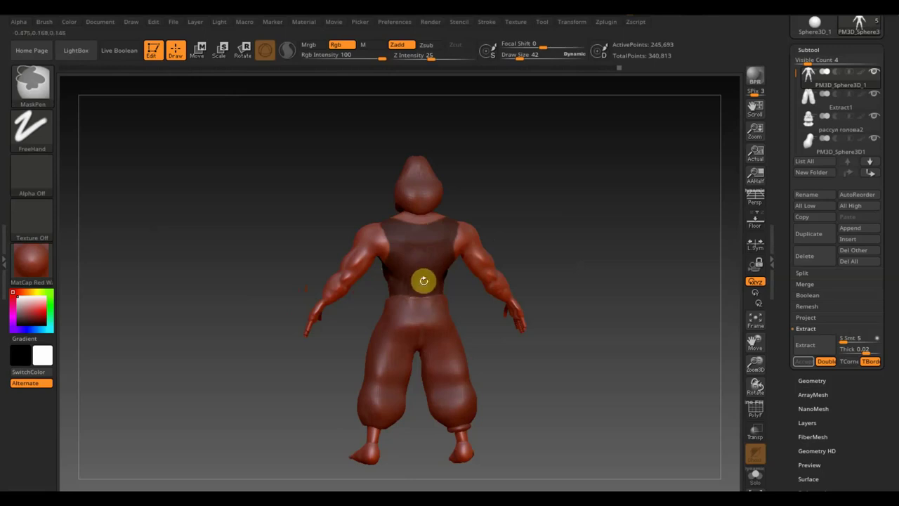
Hide the head and pants, then extend the back mask down the middle and toward the shoulder
left_click(874, 72)
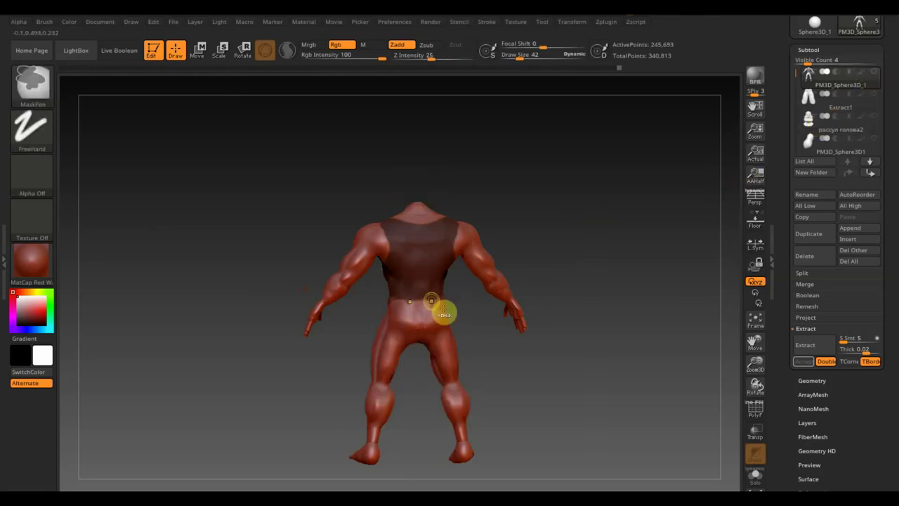
left_click_drag(431, 301, 417, 281, "ctrl")
left_click_drag(399, 243, 391, 234, "ctrl")
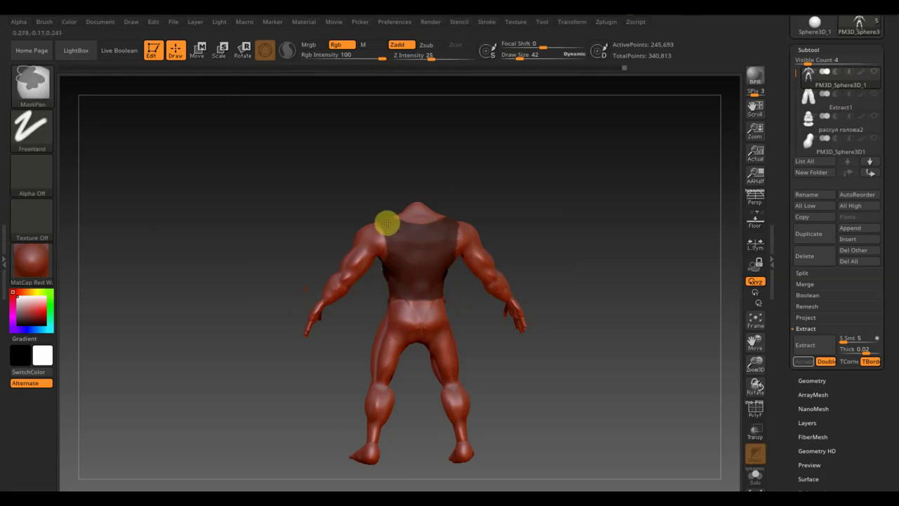
mouse_move(555, 217)
left_mouse_down()
mouse_move(604, 273)
mouse_move(572, 276)
left_mouse_up()
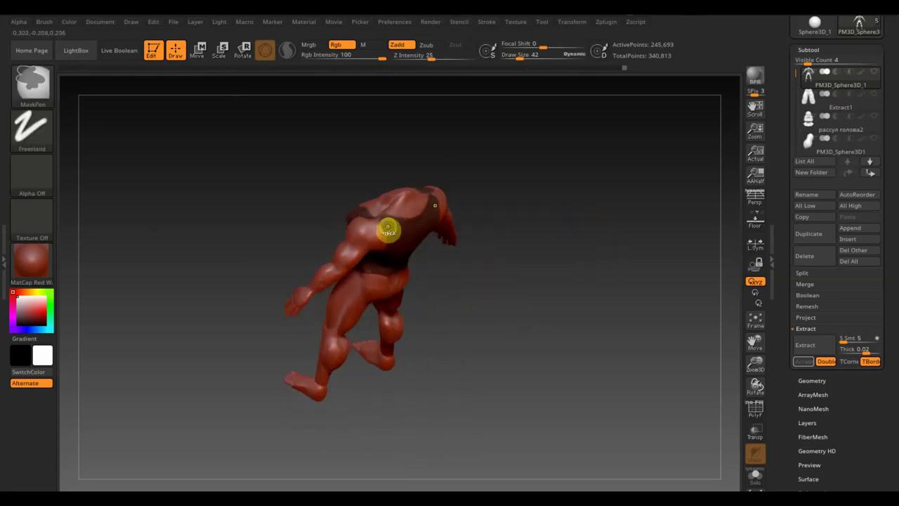
mouse_move(566, 208)
left_mouse_down()
mouse_move(622, 247)
mouse_move(570, 237)
mouse_move(402, 260)
mouse_move(499, 277)
mouse_move(558, 232)
mouse_move(545, 246)
mouse_move(596, 367)
left_mouse_up()
left_click_drag(370, 270, 376, 274)
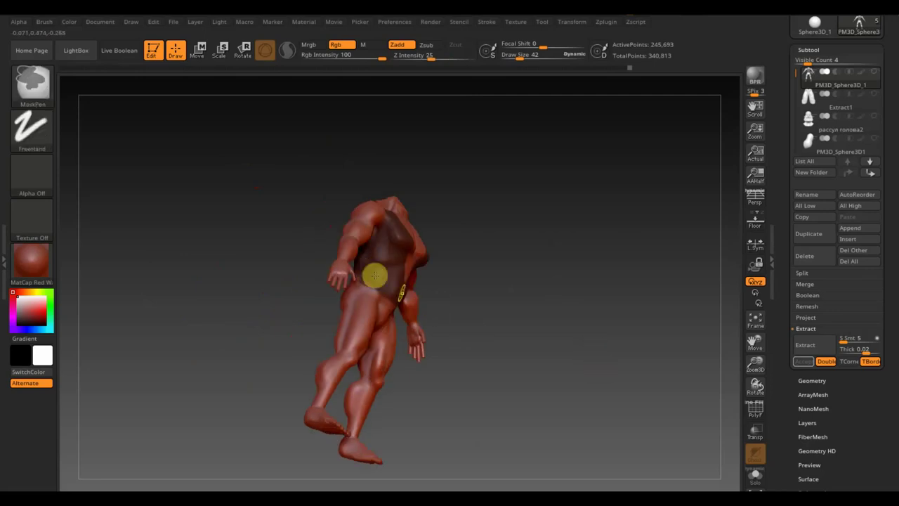
mouse_move(562, 288)
left_mouse_down()
mouse_move(552, 307)
mouse_move(508, 313)
left_mouse_up()
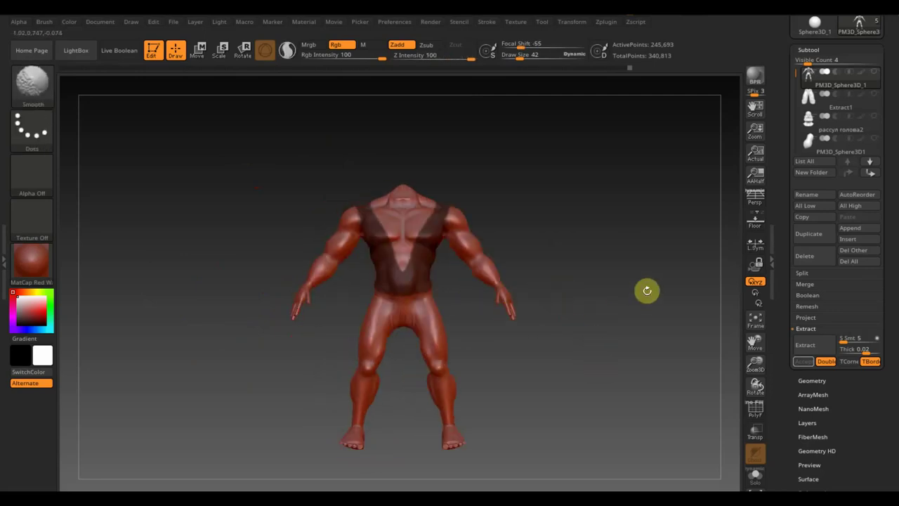
Extract the masked vest area and accept it as the new Extract2 subtool
left_click(809, 346)
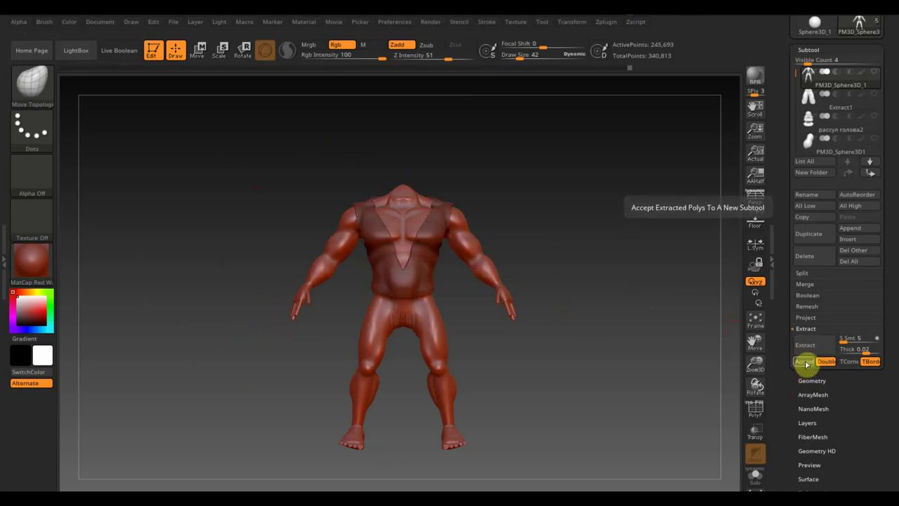
left_click(806, 363)
left_click(874, 74)
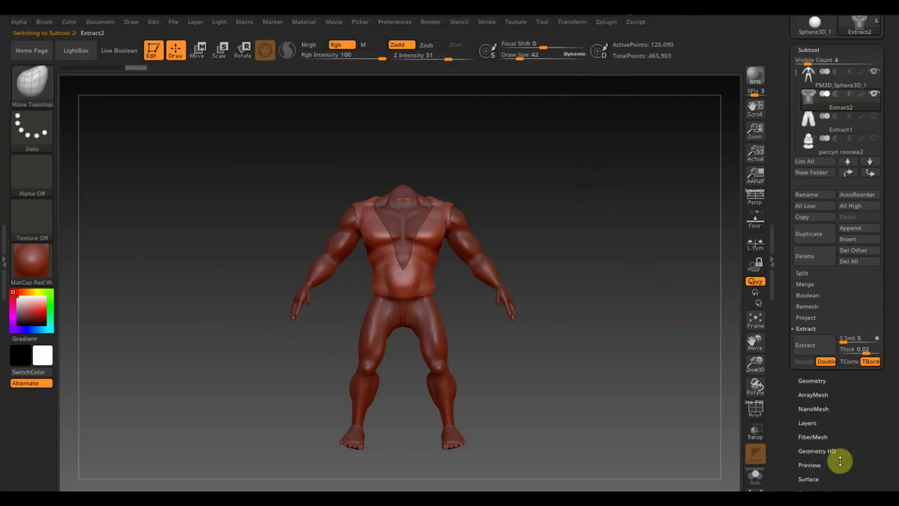
DynaMesh the vest at resolution 128, giving 11,920 active points
scroll(853, 450, "down", 3)
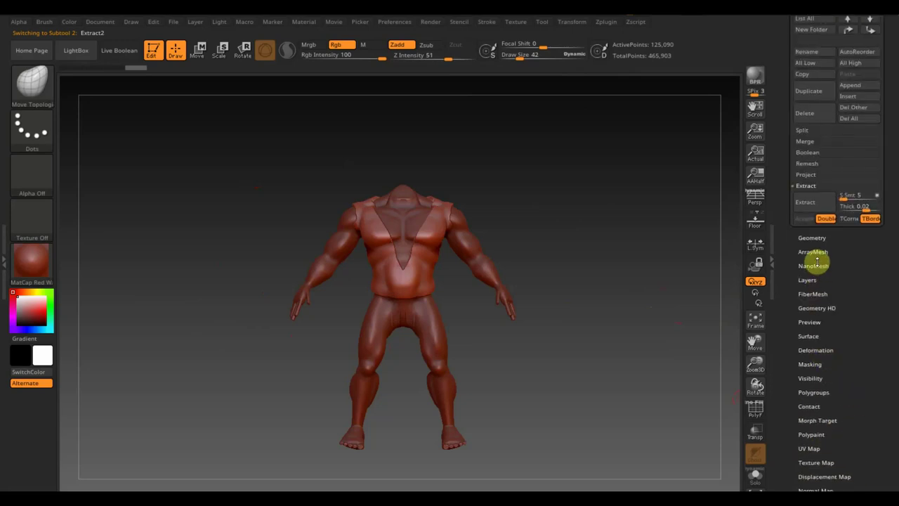
left_click(818, 238)
left_click(822, 181)
left_click(811, 92)
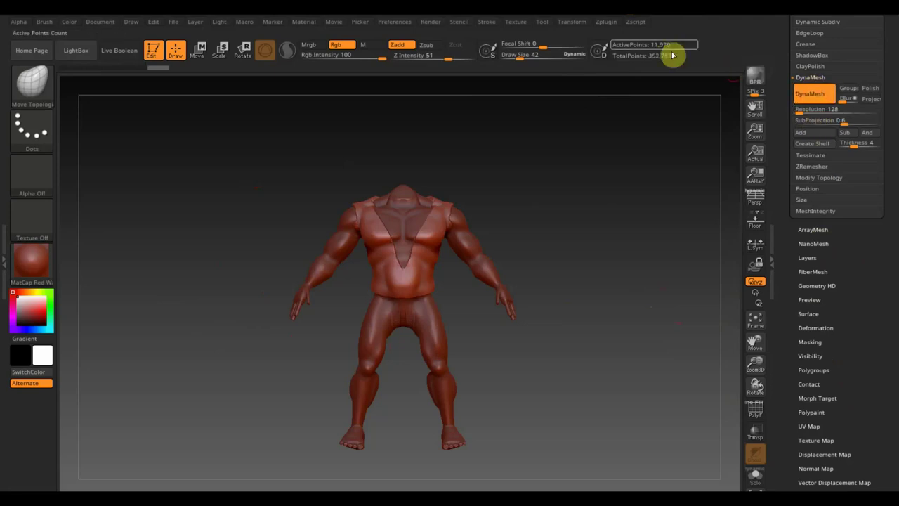
With brush size about 114, smooth the vest over the chest, belly and up the back
left_click_drag(520, 55, 528, 56)
key("shift")
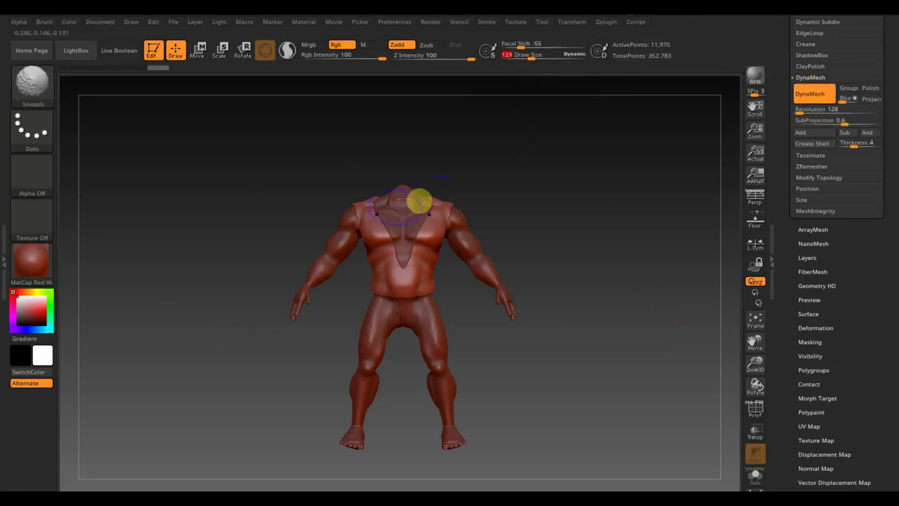
mouse_move(355, 228)
left_mouse_down("shift")
mouse_move(381, 275)
mouse_move(401, 281)
mouse_move(382, 267)
mouse_move(385, 287)
left_mouse_up("shift")
left_click_drag(460, 317, 570, 337)
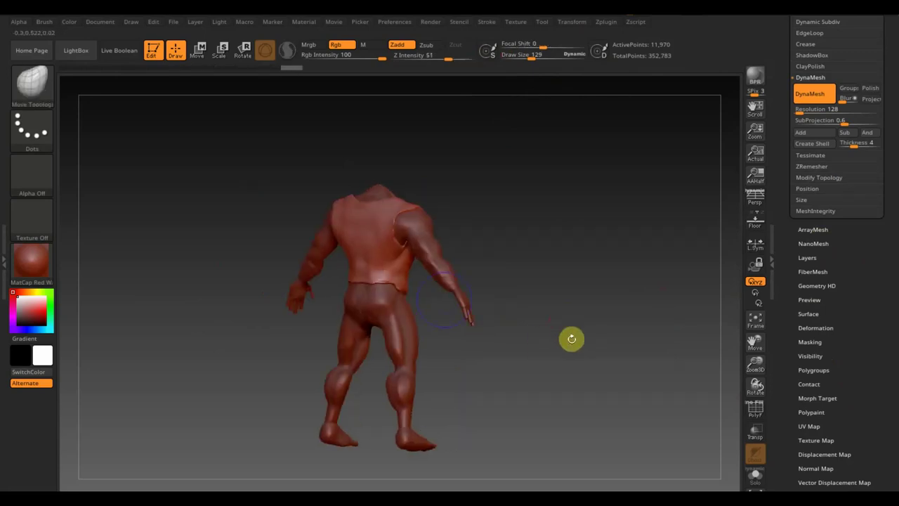
left_click_drag(391, 294, 384, 211, "shift")
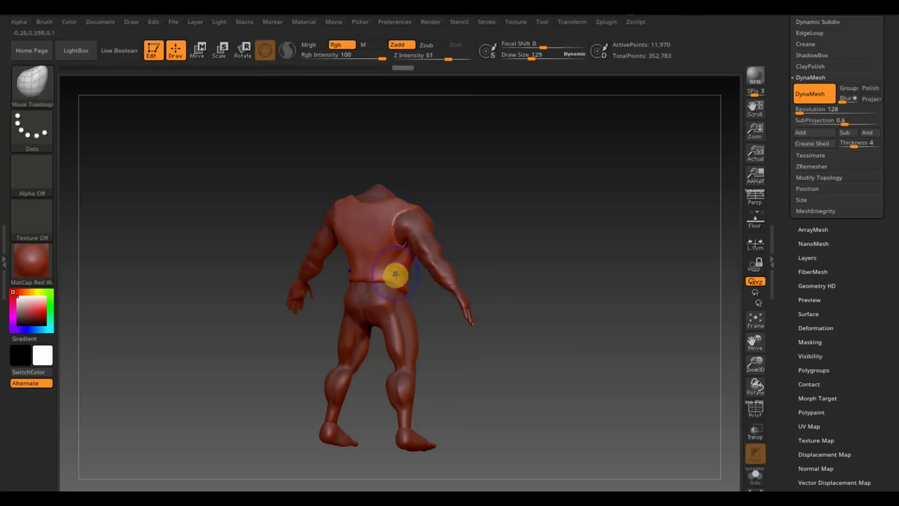
mouse_move(528, 259)
left_mouse_down()
mouse_move(419, 257)
mouse_move(550, 204)
mouse_move(594, 243)
mouse_move(567, 299)
left_mouse_up()
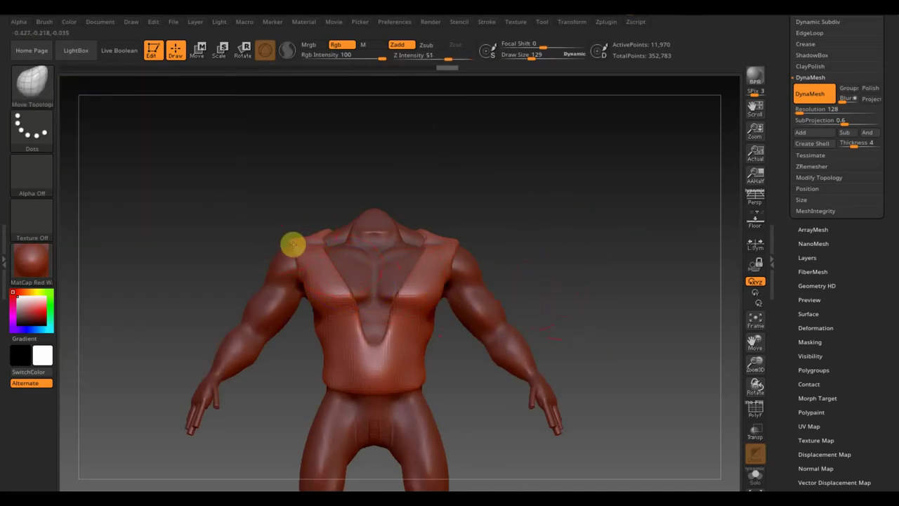
Pull the vest collar up and out at the shoulders, then lower brush size to 99
left_click_drag(292, 244, 259, 231)
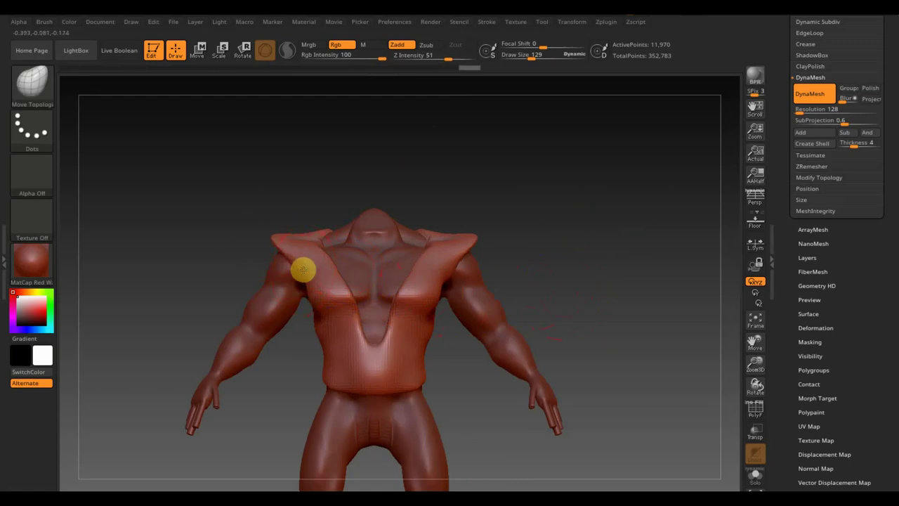
left_click_drag(217, 269, 245, 260)
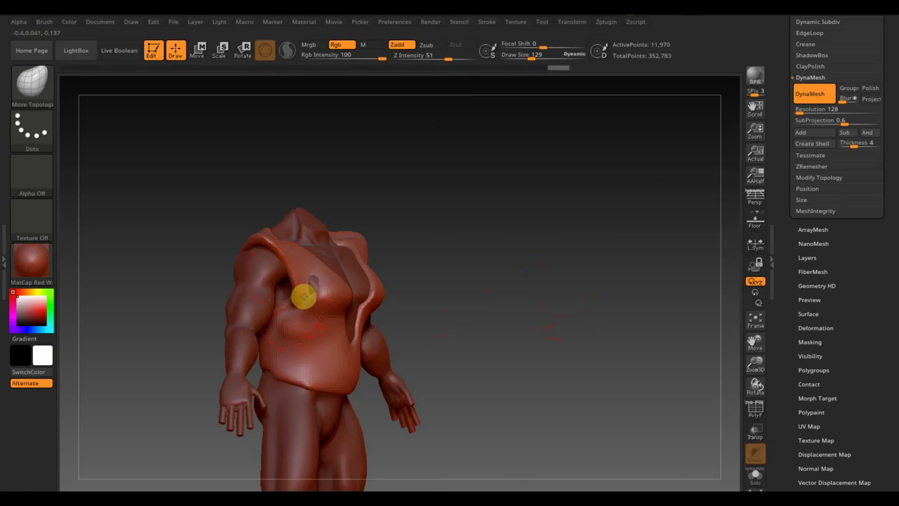
left_click_drag(456, 267, 394, 309)
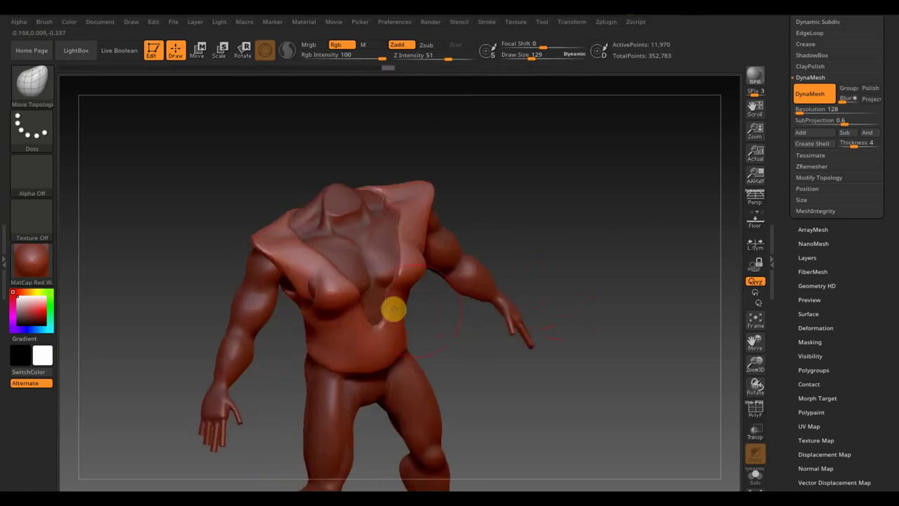
left_click_drag(494, 277, 532, 225)
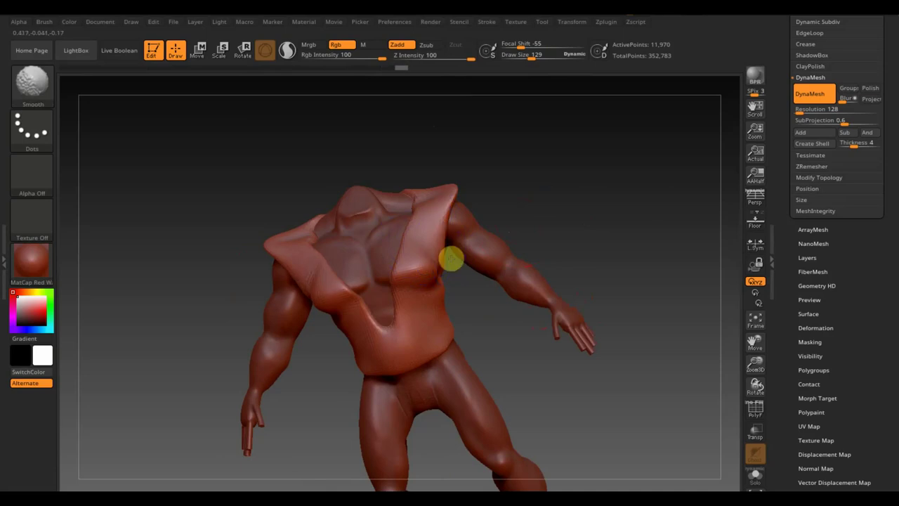
left_click_drag(497, 186, 503, 179)
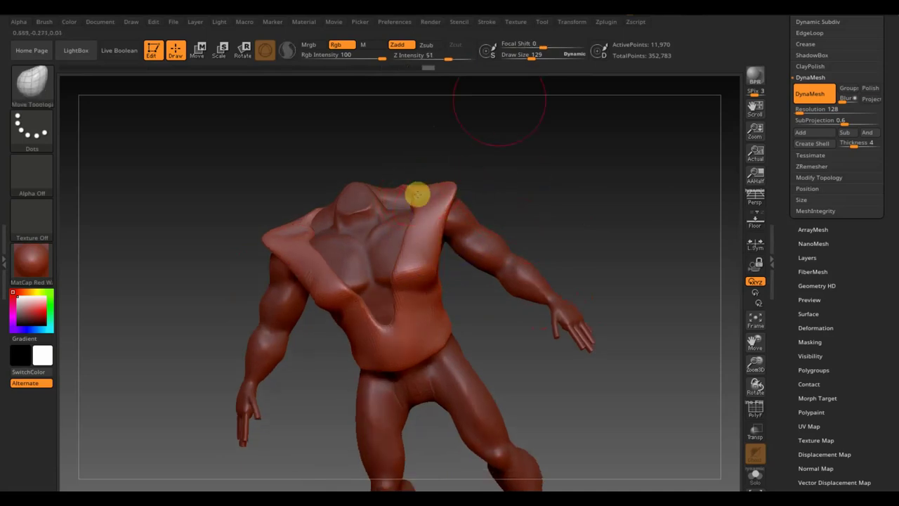
left_click_drag(532, 56, 530, 56)
left_click_drag(550, 199, 552, 163)
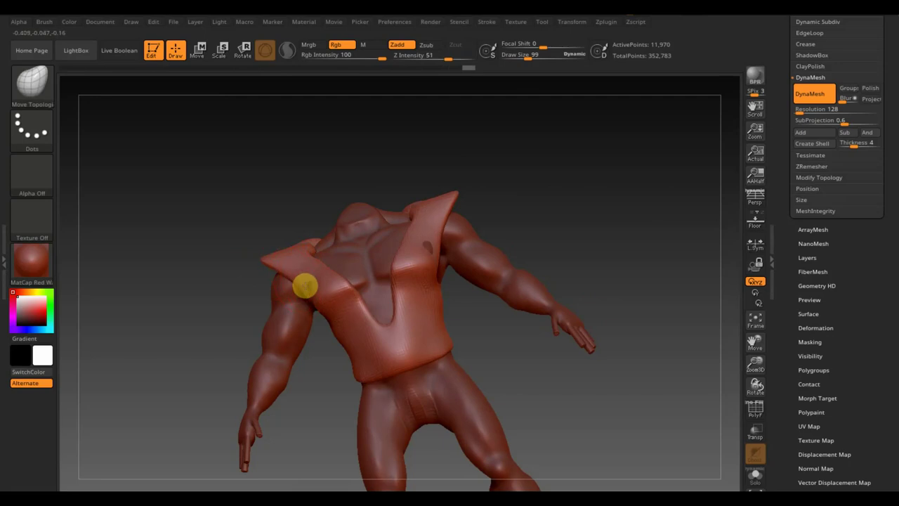
Orbit around the vest to check the lapels and return to a front view
right_click_drag(309, 293, 199, 321)
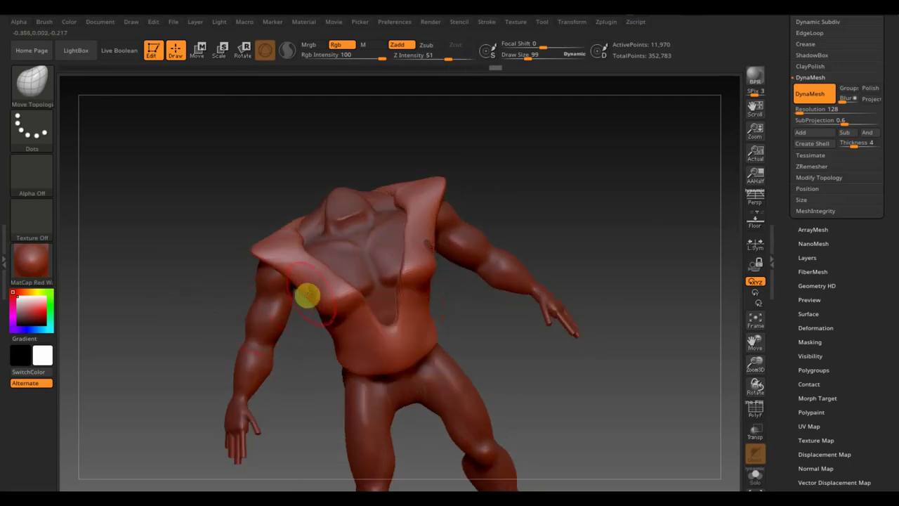
right_click_drag(308, 296, 333, 337)
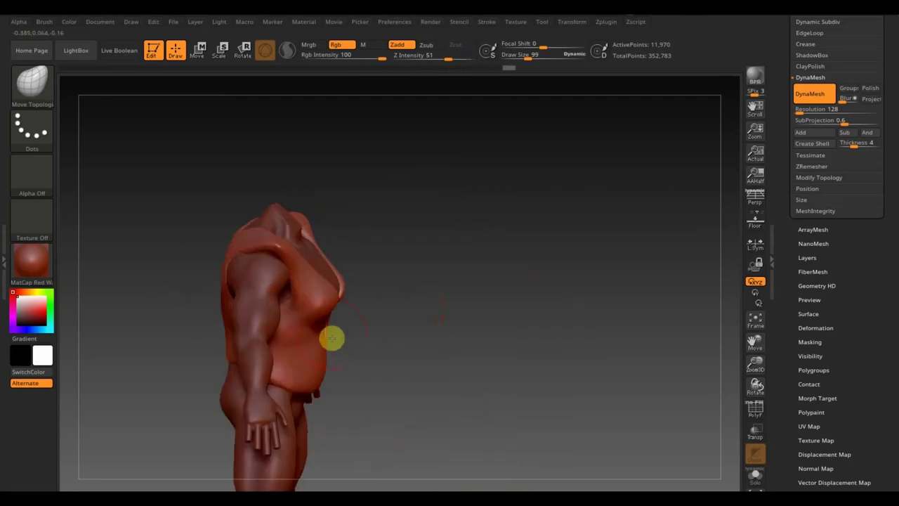
mouse_move(315, 239)
right_mouse_down()
mouse_move(386, 229)
mouse_move(221, 234)
right_mouse_up()
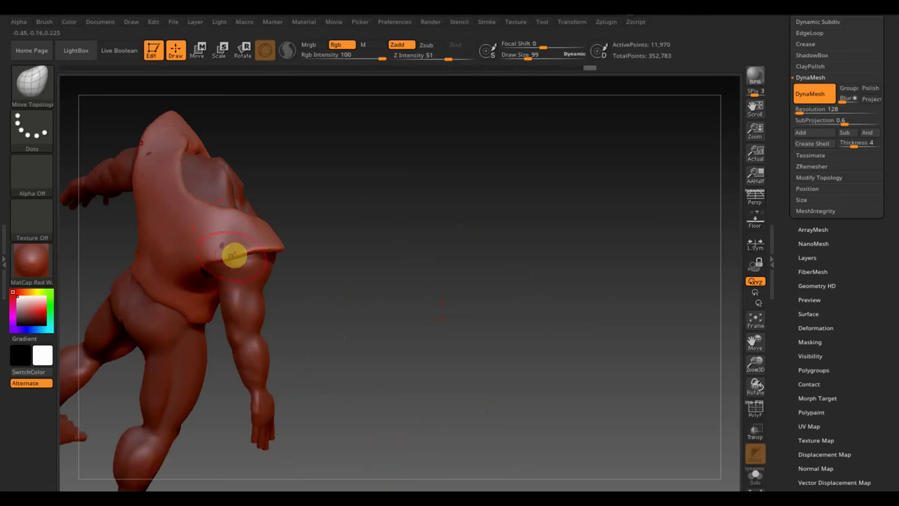
right_click_drag(357, 295, 241, 257)
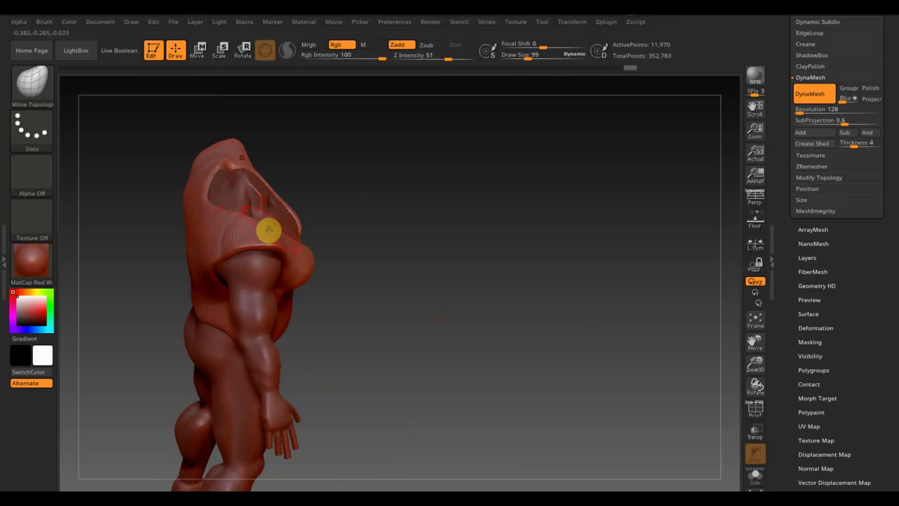
right_click_drag(270, 231, 361, 235)
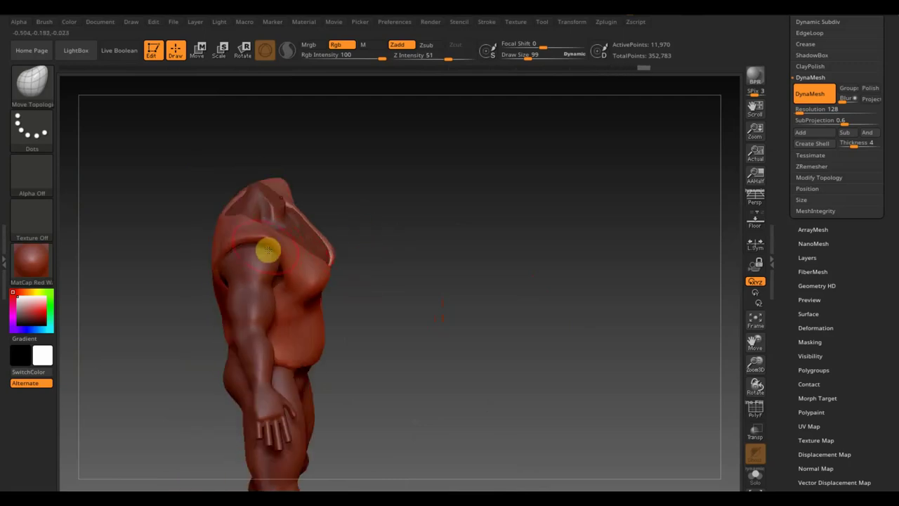
right_click_drag(257, 239, 424, 221)
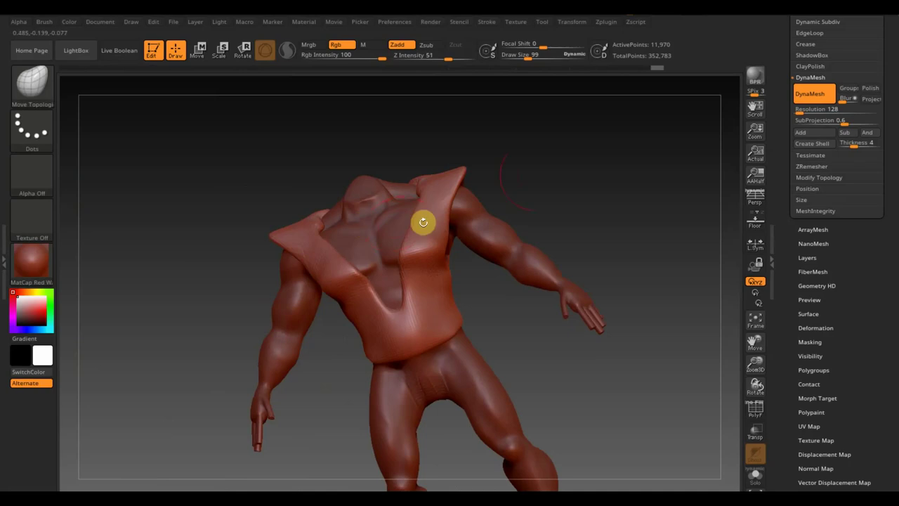
right_click_drag(600, 149, 606, 162, "shift")
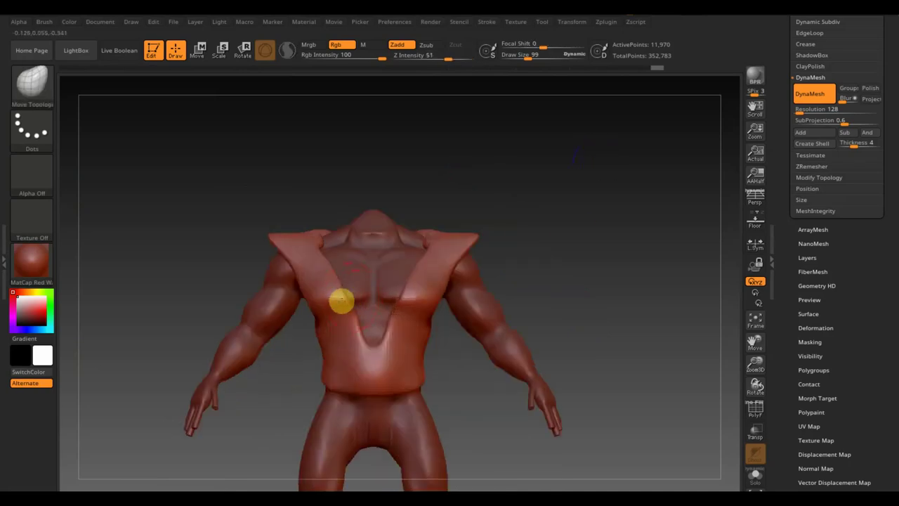
Smooth the vest down the middle of the chest
key("shift")
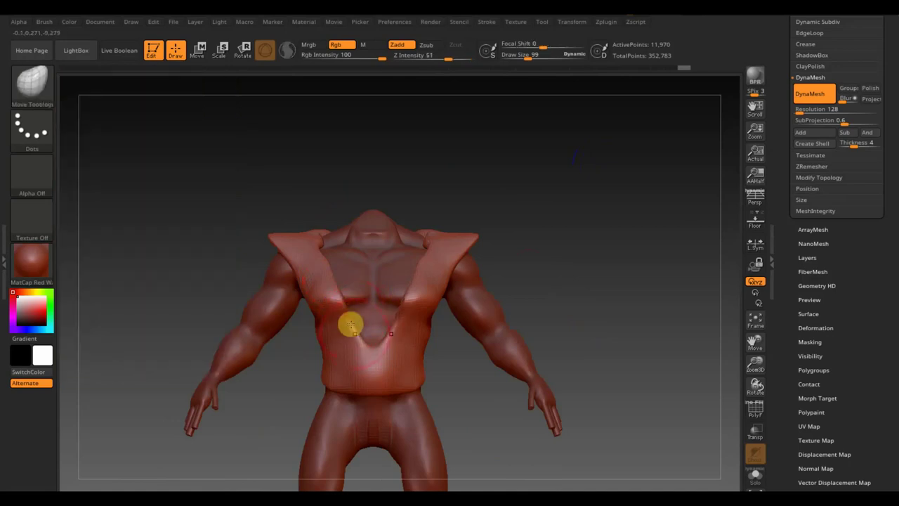
key("shift")
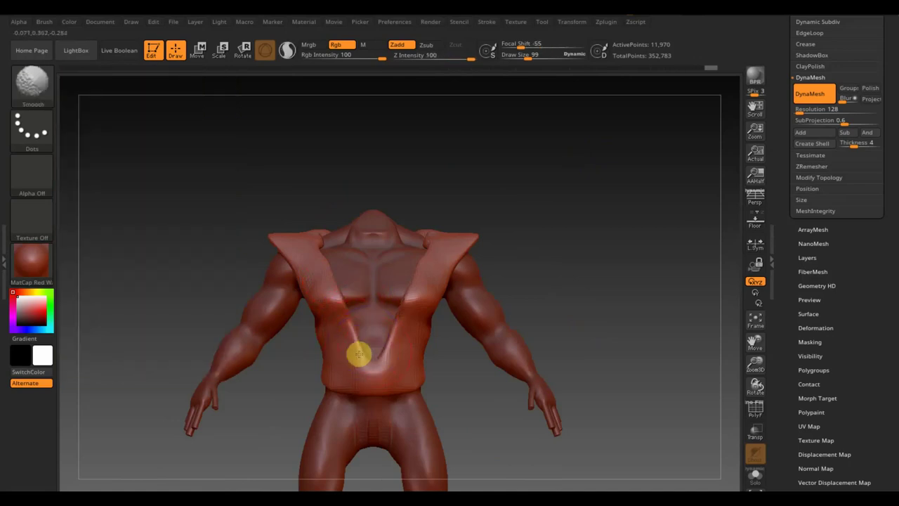
mouse_move(334, 304)
left_mouse_down("shift")
mouse_move(316, 317)
mouse_move(381, 377)
left_mouse_up("shift")
mouse_move(516, 342)
left_mouse_down()
mouse_move(584, 323)
mouse_move(595, 341)
left_mouse_up()
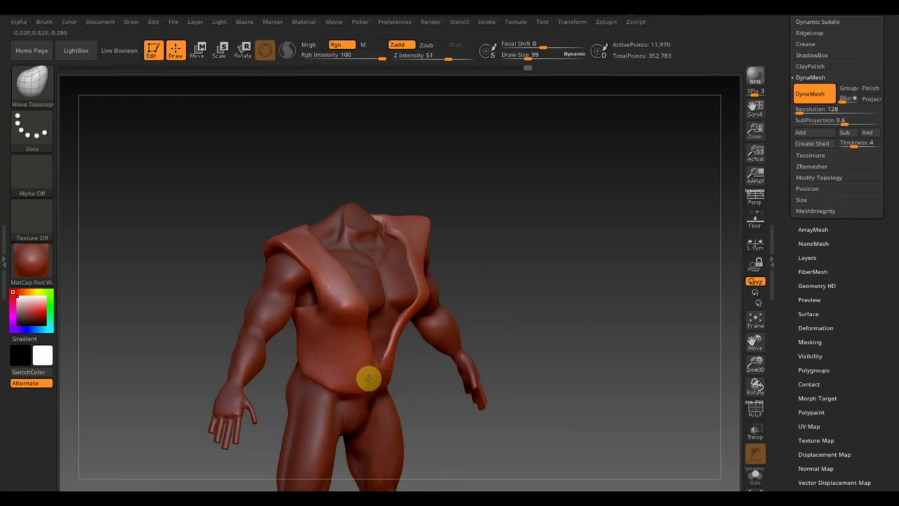
left_click_drag(156, 347, 207, 337)
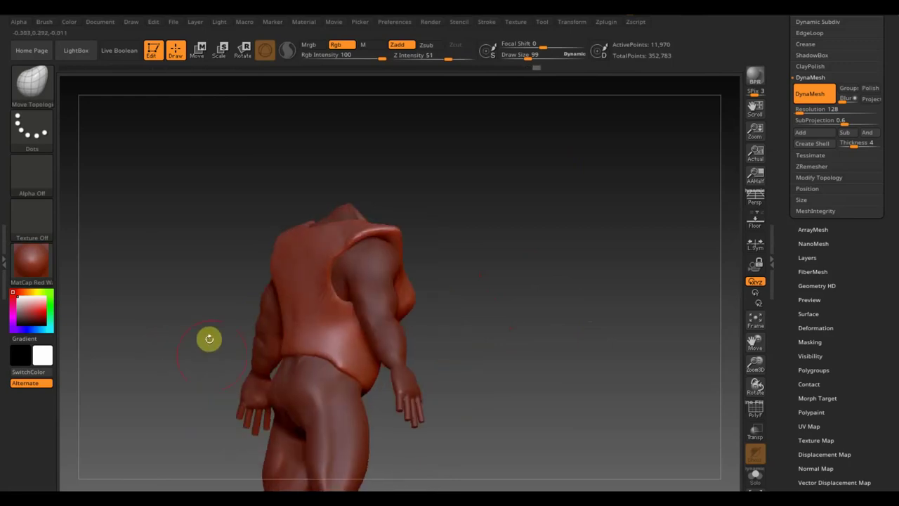
mouse_move(299, 356)
left_mouse_down()
mouse_move(478, 303)
mouse_move(464, 281)
mouse_move(554, 274)
left_mouse_up()
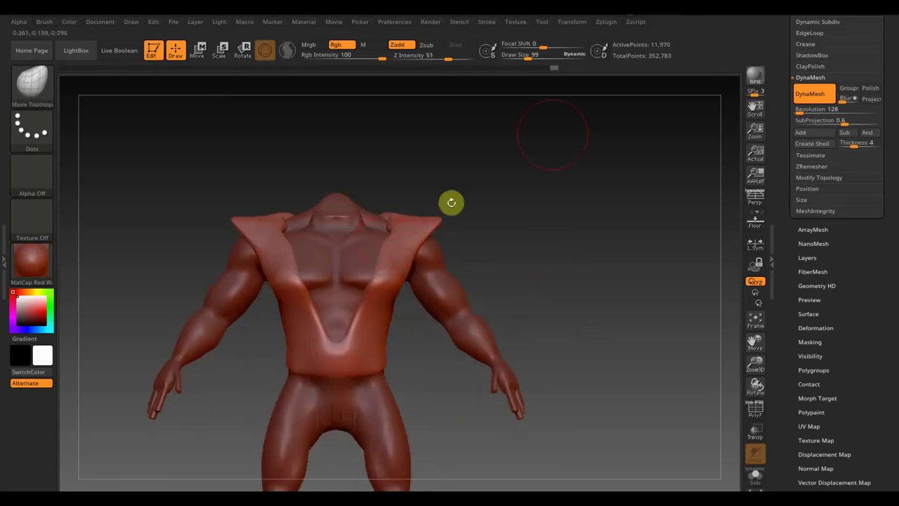
left_click_drag(451, 203, 565, 224)
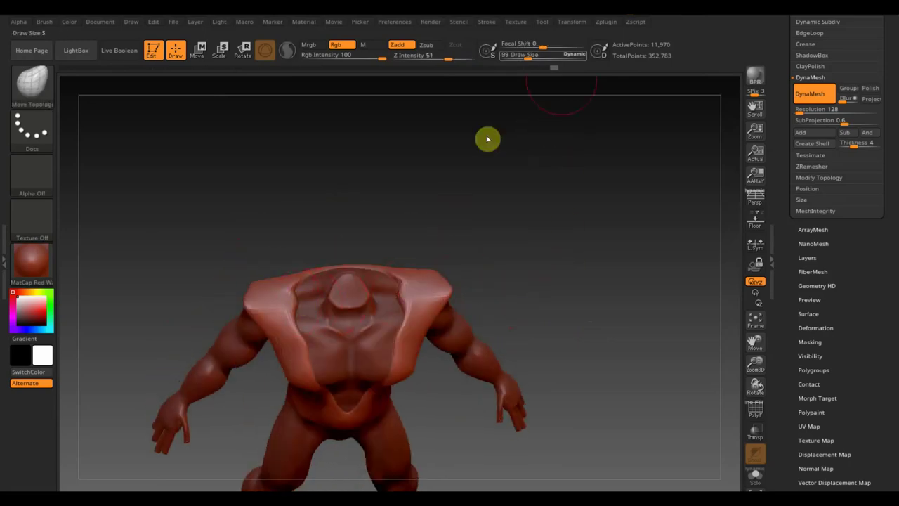
Reduce the brush size to 73 and smooth the marks on the vest's upper chest
left_click_drag(527, 59, 524, 58)
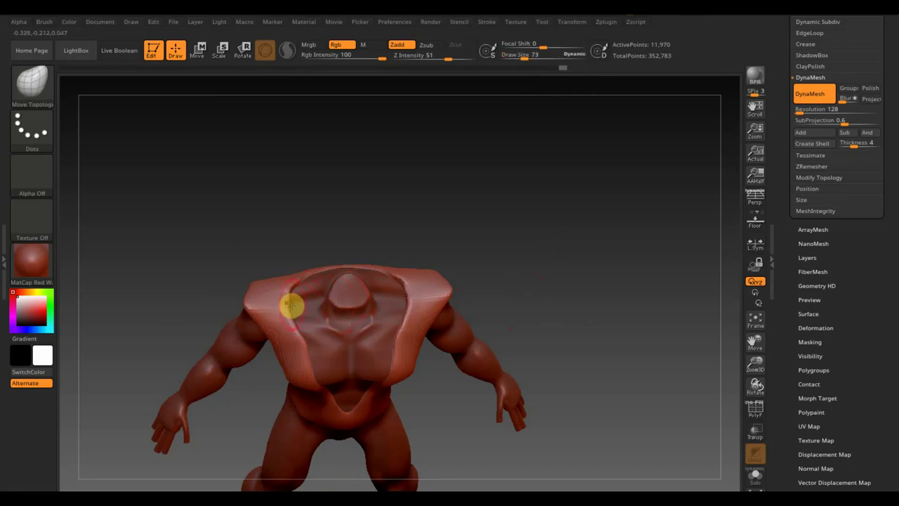
left_click_drag(287, 300, 308, 353, "shift")
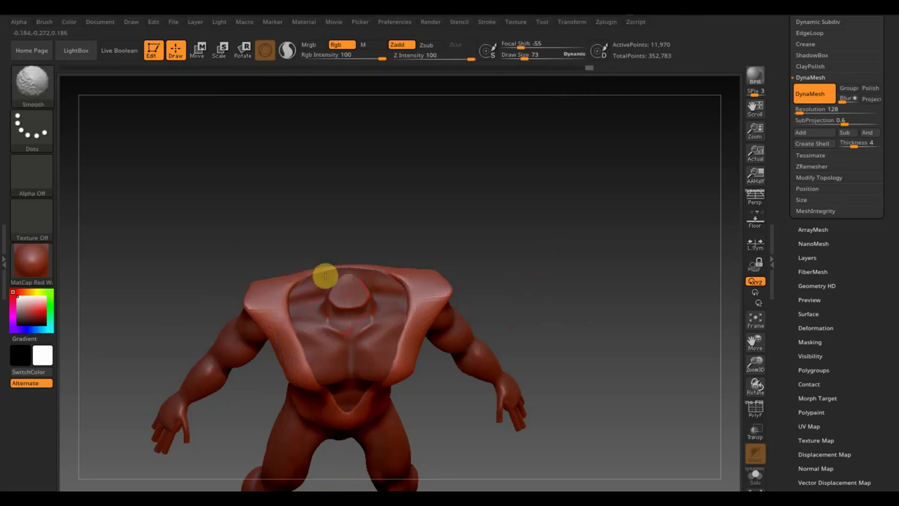
left_click_drag(522, 301, 530, 238, "shift")
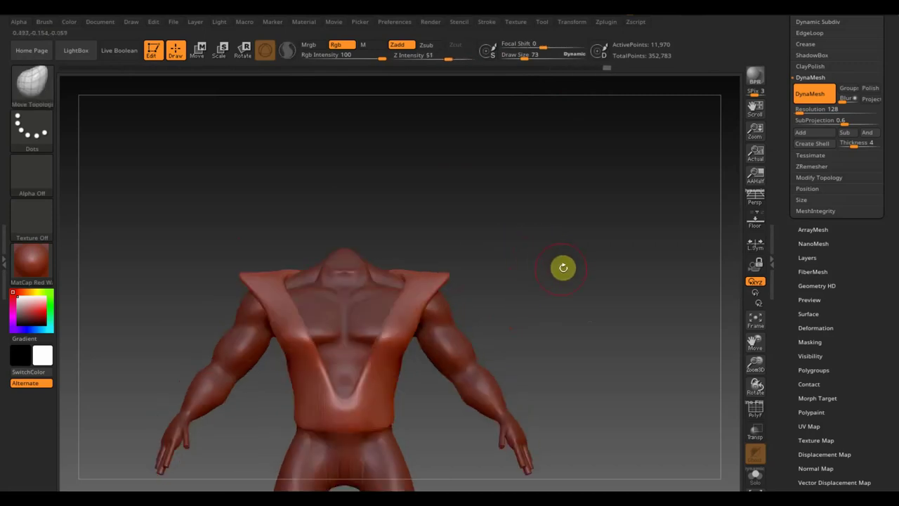
mouse_move(571, 296)
left_mouse_down()
mouse_move(562, 269)
mouse_move(584, 227)
left_mouse_up()
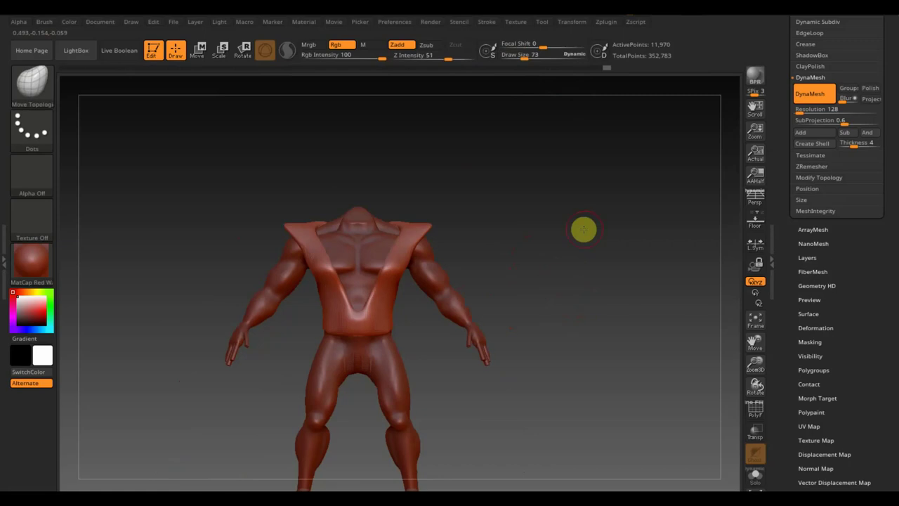
scroll(885, 28, "up", 3)
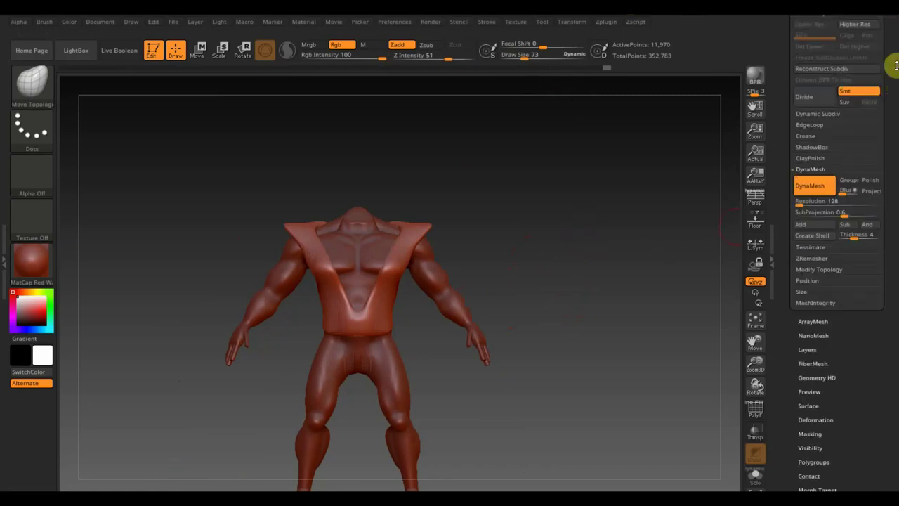
Toggle Solo on and off in the Subtool list to unhide head and pants, and frame the full figure
scroll(887, 98, "up", 3)
left_click(819, 68)
left_click(874, 113)
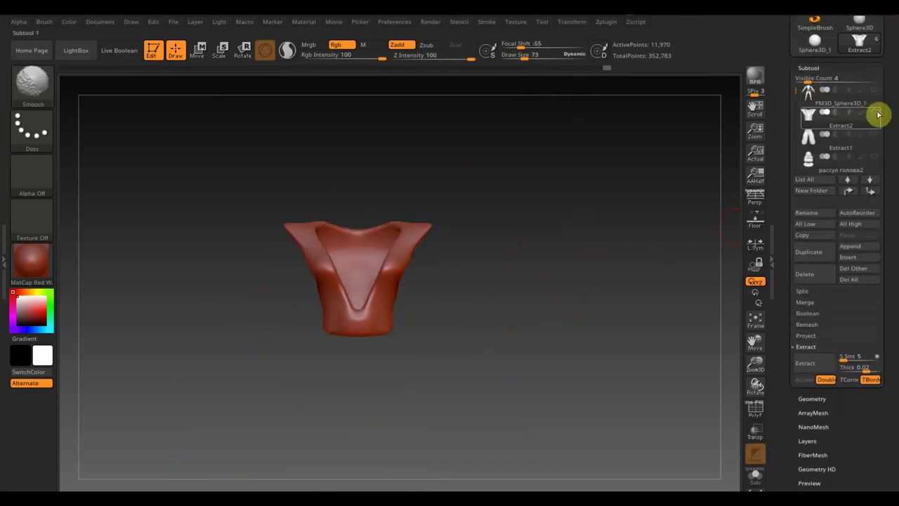
left_click(873, 112)
mouse_move(604, 319)
left_mouse_down("alt")
mouse_move(598, 281)
mouse_move(602, 306)
left_mouse_up("alt")
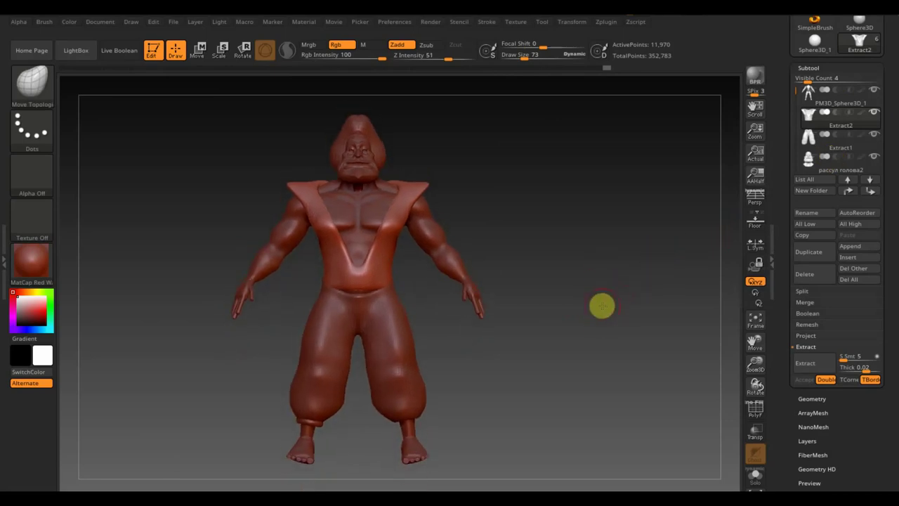
left_click_drag(526, 380, 395, 433)
Select the PM3D_Sphere3D_1 body mesh, try a TrimCurve cut across the feet, then undo it
left_click(314, 430, "alt")
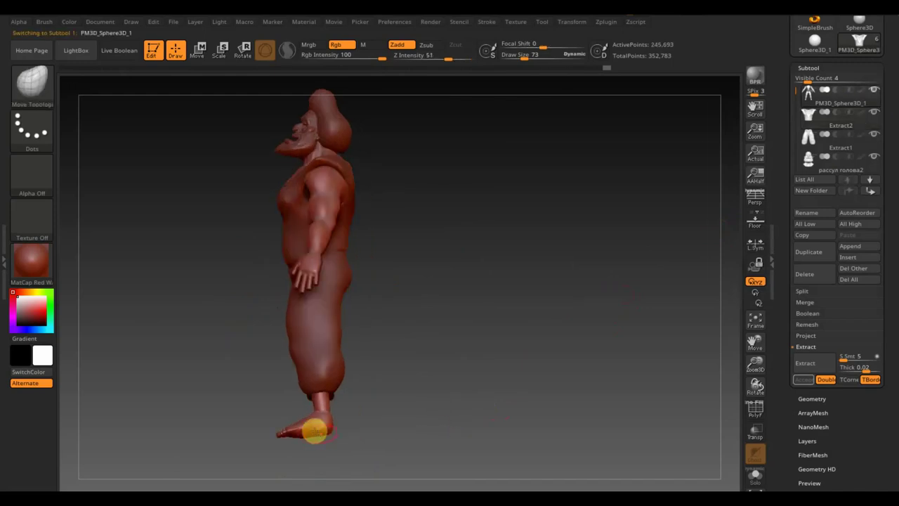
left_click_drag(403, 437, 540, 404)
mouse_move(414, 409)
left_mouse_down()
mouse_move(321, 431)
mouse_move(461, 421)
left_mouse_up()
key("ctrl+shift")
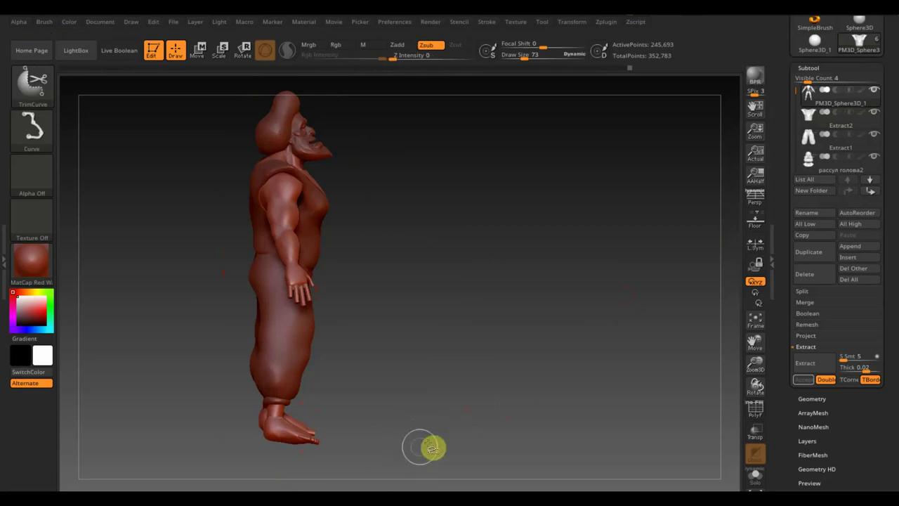
left_click_drag(377, 458, 232, 422, "ctrl+shift")
mouse_move(489, 372)
left_mouse_down()
mouse_move(447, 388)
mouse_move(453, 376)
mouse_move(487, 385)
mouse_move(537, 380)
mouse_move(538, 387)
left_mouse_up()
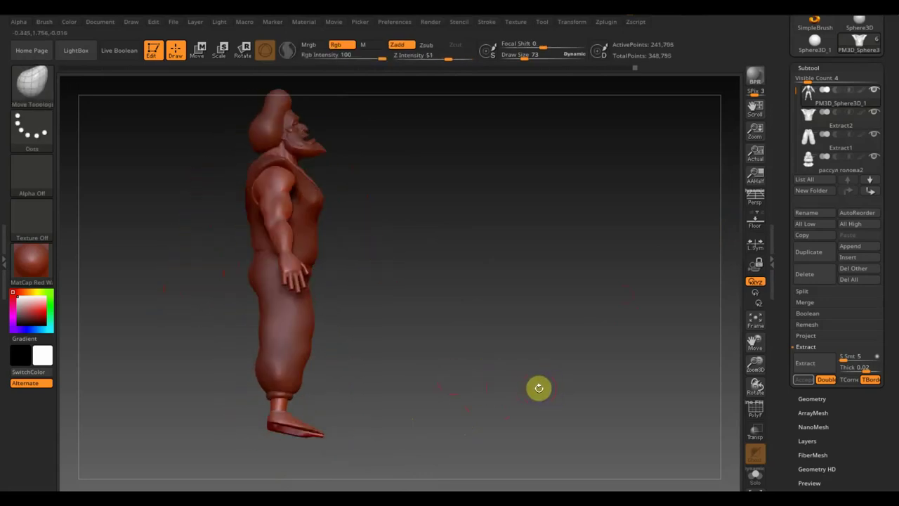
key("ctrl+z")
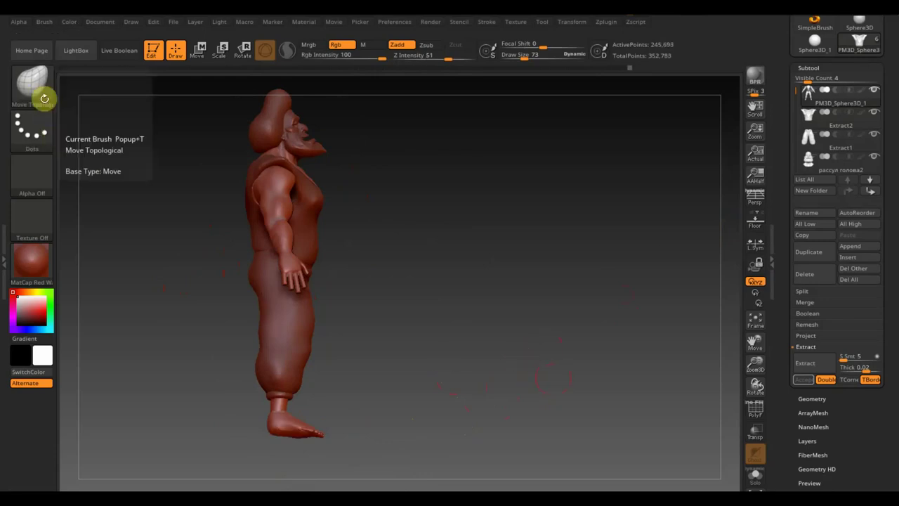
Smooth the surface of the feet, checking them from several angles
left_click_drag(176, 154, 415, 357)
mouse_move(309, 446)
left_mouse_down("shift")
mouse_move(292, 457)
mouse_move(273, 436)
left_mouse_up("shift")
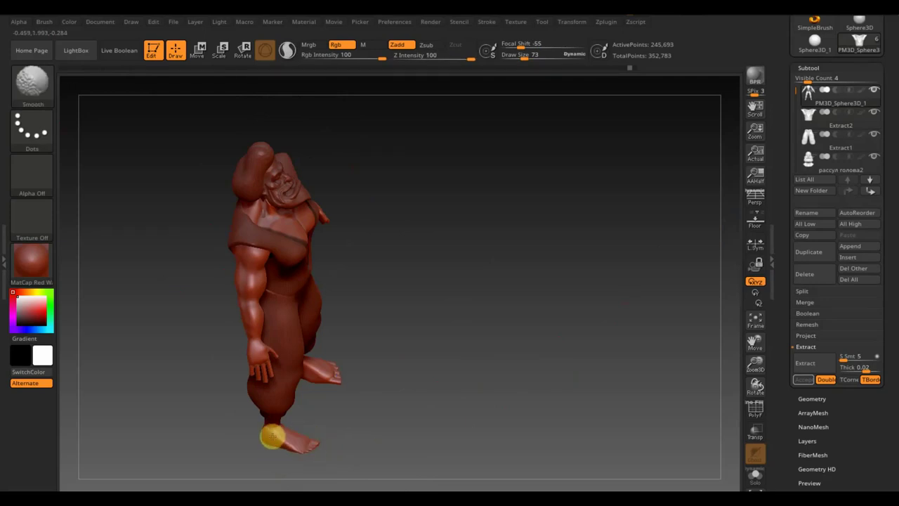
left_click_drag(323, 457, 340, 443)
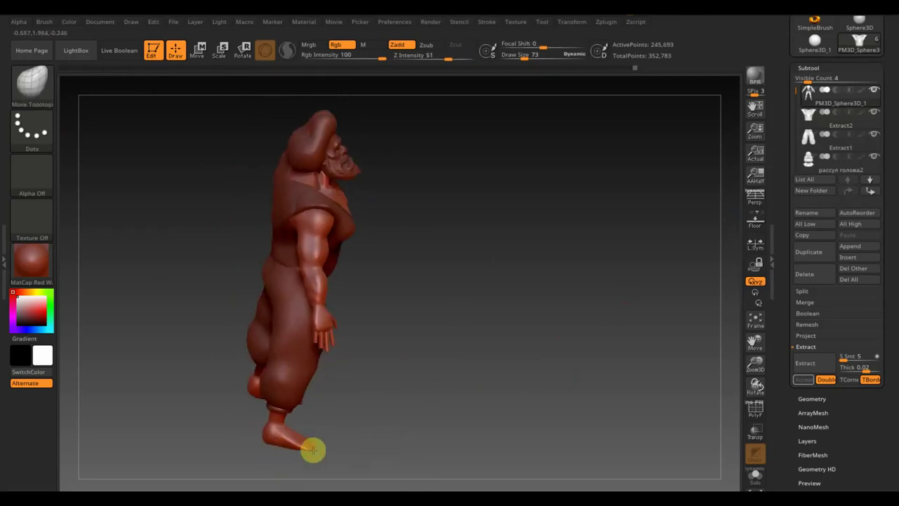
mouse_move(343, 437)
left_mouse_down()
mouse_move(357, 444)
mouse_move(321, 444)
mouse_move(327, 452)
mouse_move(363, 437)
mouse_move(344, 436)
left_mouse_up()
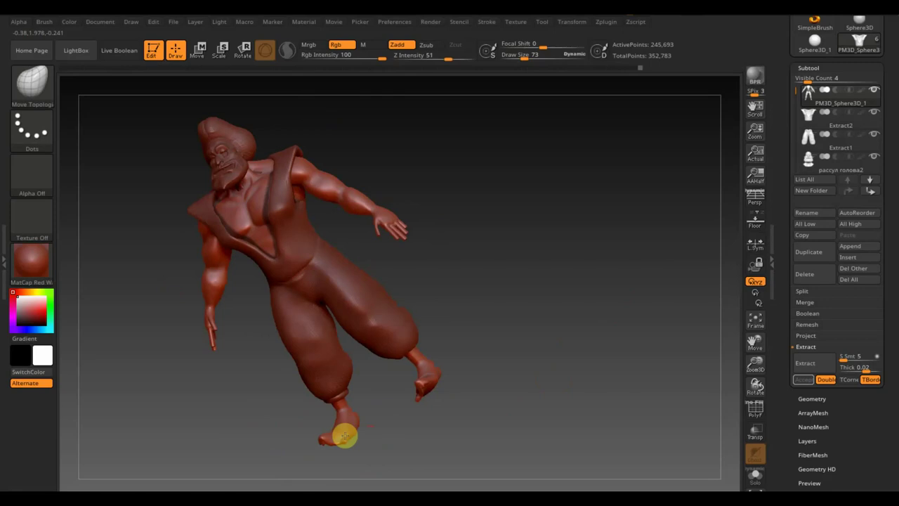
key("shift")
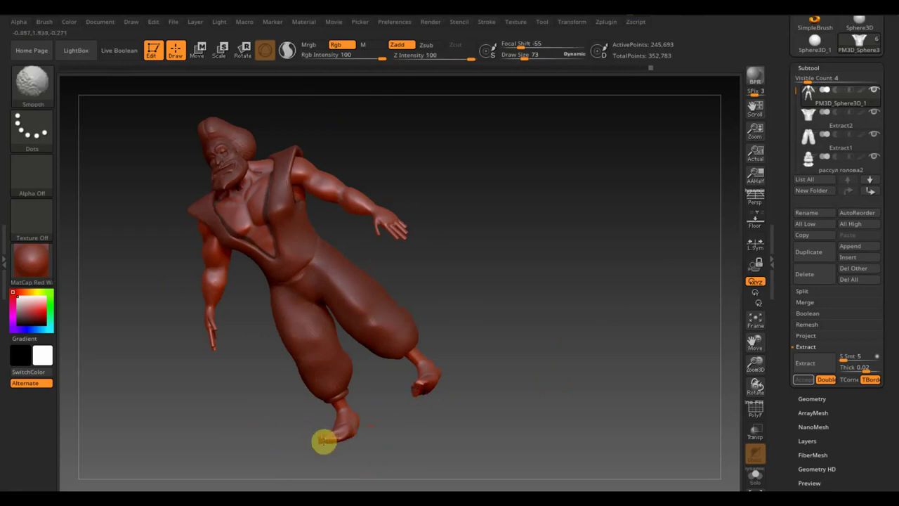
mouse_move(317, 445)
left_mouse_down("shift")
mouse_move(445, 436)
mouse_move(420, 438)
left_mouse_up("shift")
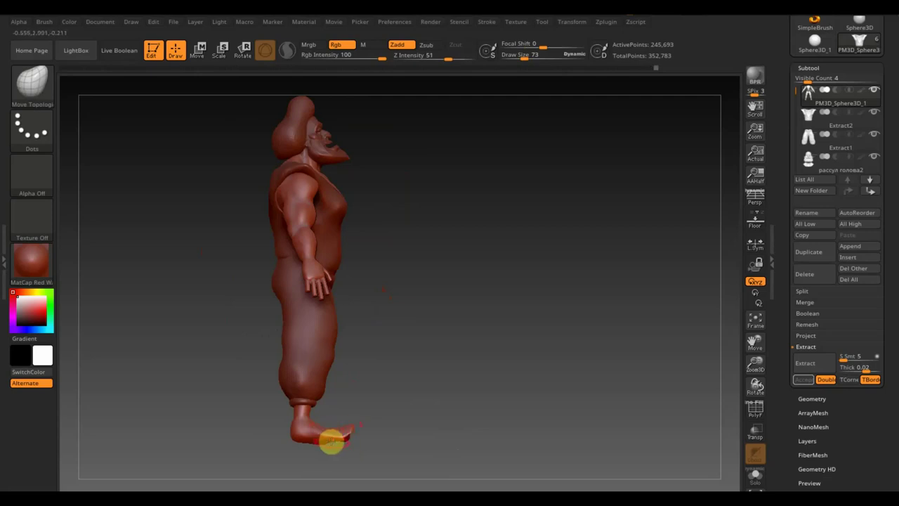
mouse_move(388, 433)
left_mouse_down()
mouse_move(335, 443)
mouse_move(353, 431)
mouse_move(353, 470)
mouse_move(331, 444)
left_mouse_up()
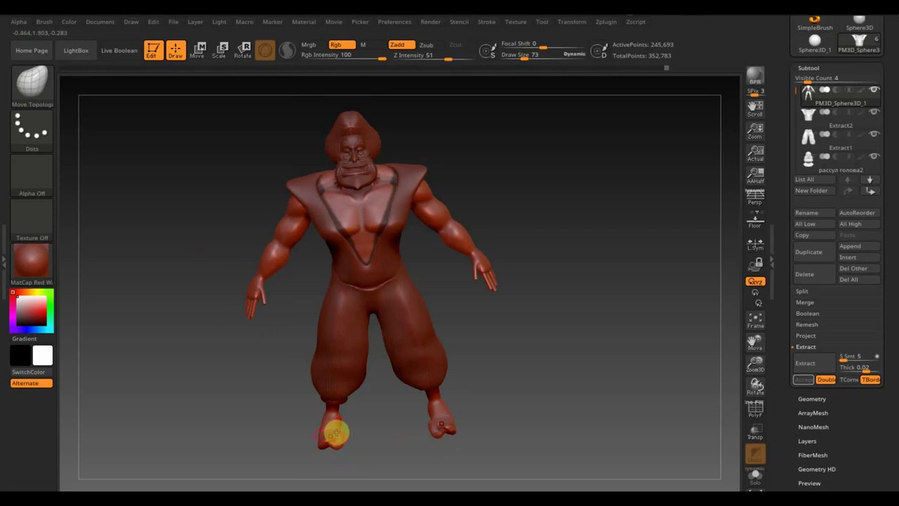
left_click_drag(375, 441, 341, 458)
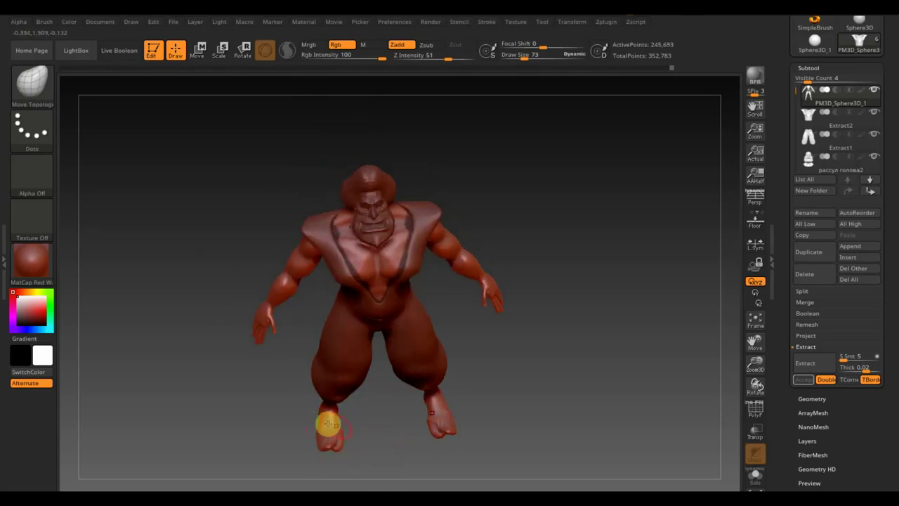
mouse_move(355, 431)
left_mouse_down()
mouse_move(371, 431)
mouse_move(326, 430)
left_mouse_up()
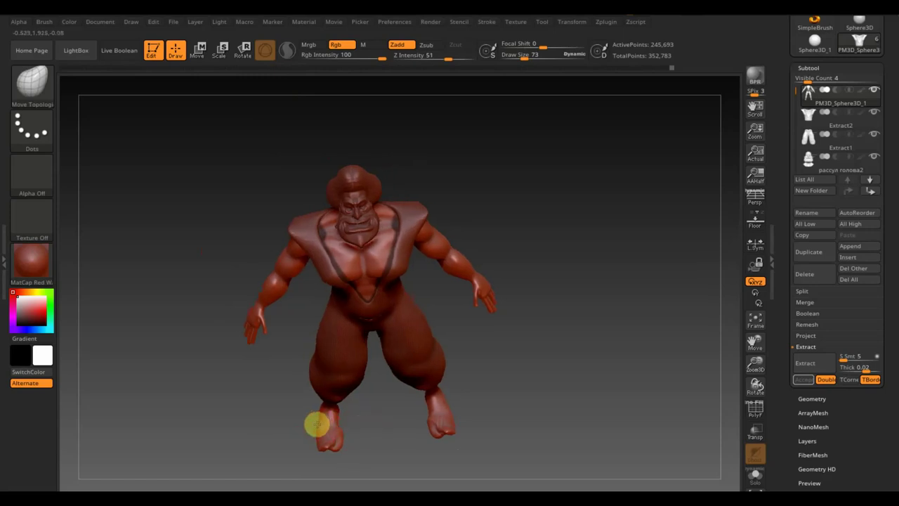
mouse_move(341, 431)
left_mouse_down()
mouse_move(351, 438)
mouse_move(387, 396)
mouse_move(345, 436)
left_mouse_up()
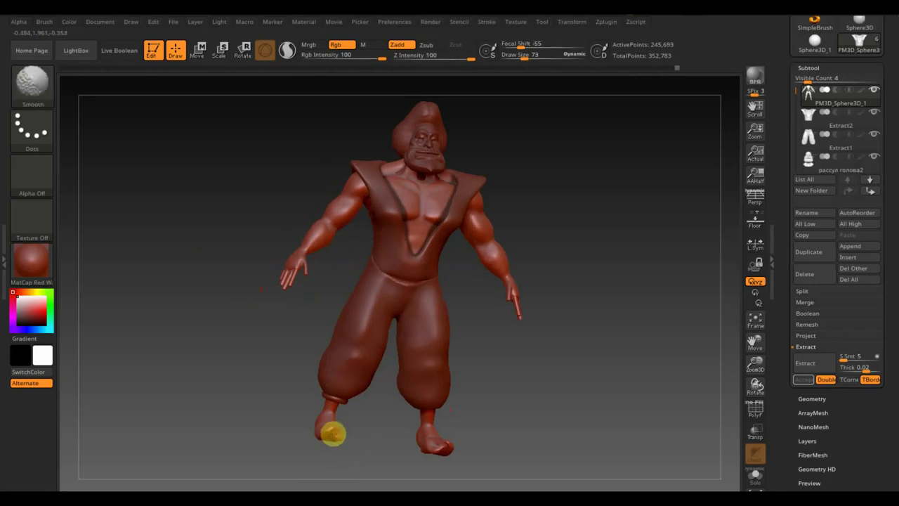
left_click_drag(333, 433, 344, 370)
left_click(40, 97)
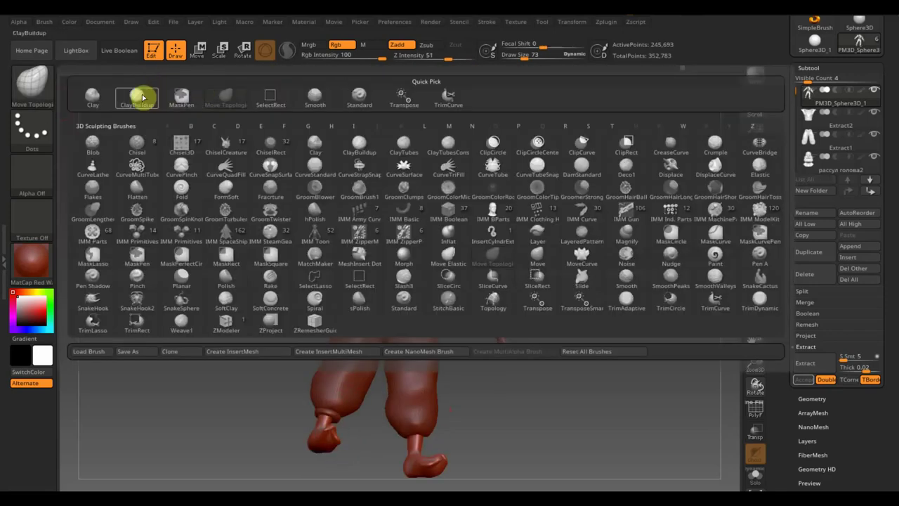
Choose the ClayBuildup brush and zoom in to a side view of both feet
left_click(141, 97)
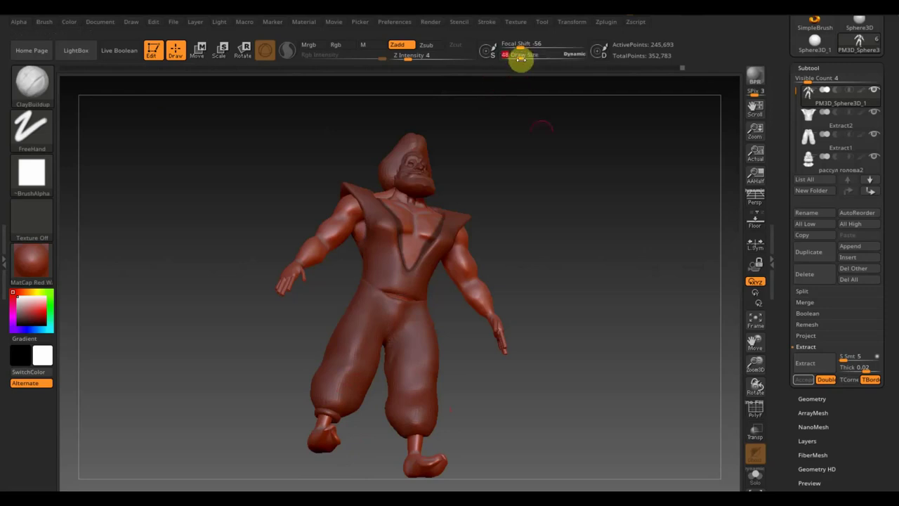
mouse_move(572, 235)
left_mouse_down("alt")
mouse_move(618, 302)
mouse_move(608, 257)
left_mouse_up("alt")
mouse_move(375, 402)
left_mouse_down()
mouse_move(300, 303)
mouse_move(307, 291)
left_mouse_up()
left_click_drag(337, 351, 294, 341)
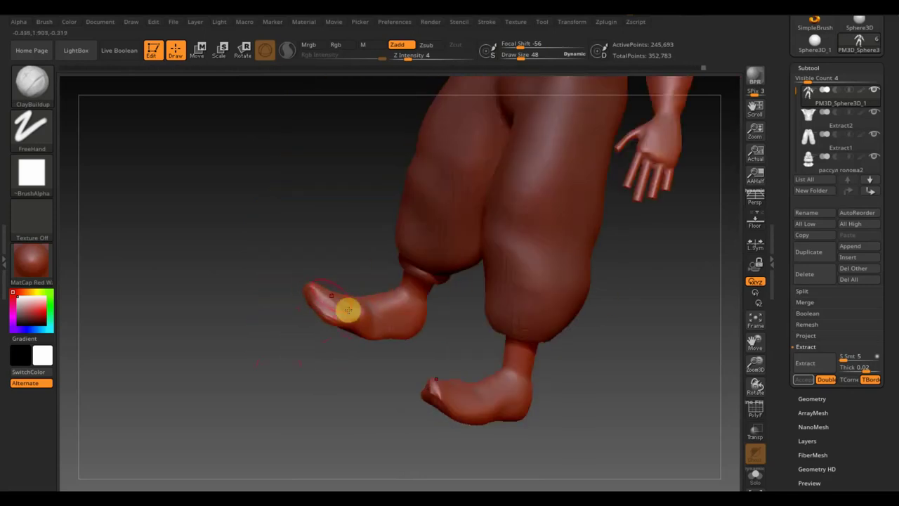
mouse_move(384, 377)
left_mouse_down()
mouse_move(368, 426)
mouse_move(412, 399)
mouse_move(381, 368)
mouse_move(412, 399)
mouse_move(383, 380)
mouse_move(358, 338)
left_mouse_up()
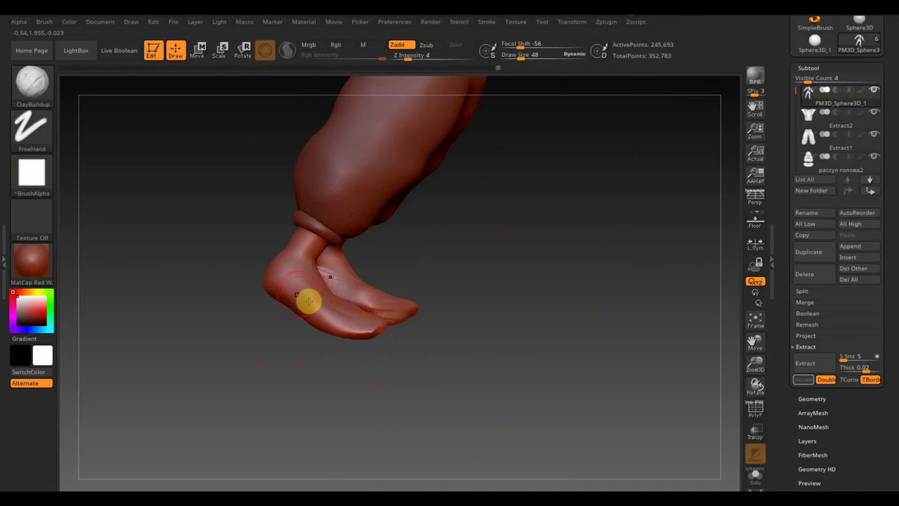
mouse_move(378, 391)
left_mouse_down()
mouse_move(390, 387)
mouse_move(423, 406)
mouse_move(341, 344)
left_mouse_up()
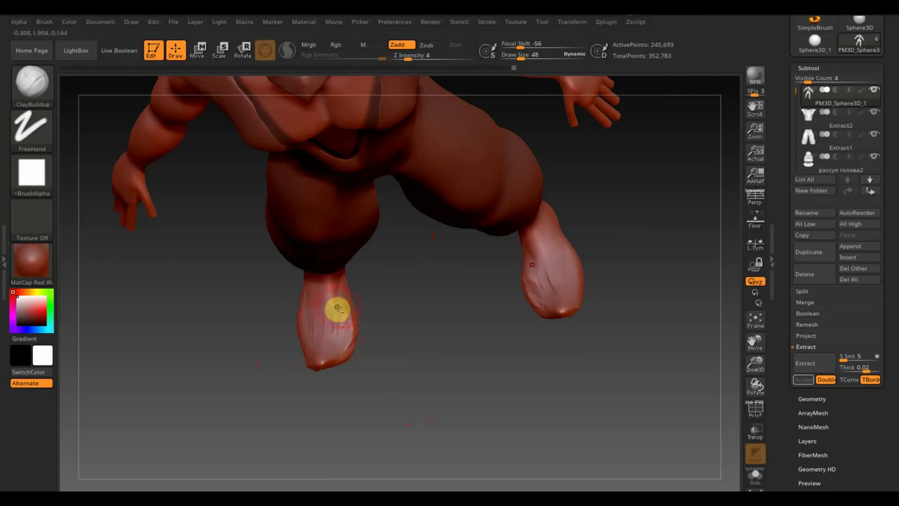
mouse_move(336, 342)
left_mouse_down()
mouse_move(345, 357)
mouse_move(414, 344)
left_mouse_up()
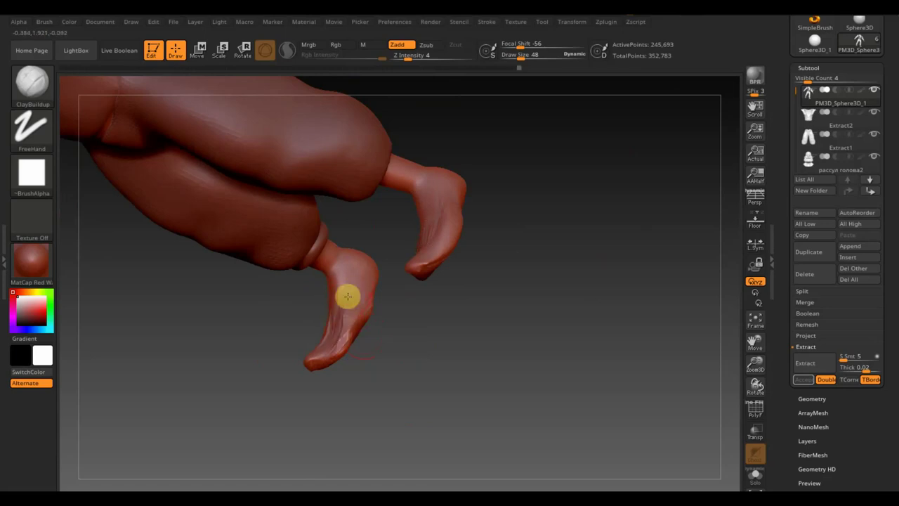
Clear the mask and build up the toe of the slipper
key("shift")
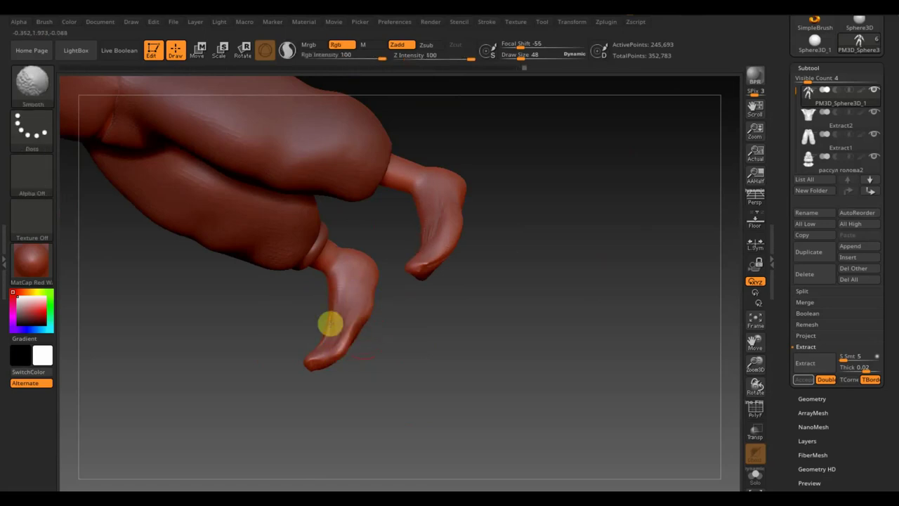
key("ctrl")
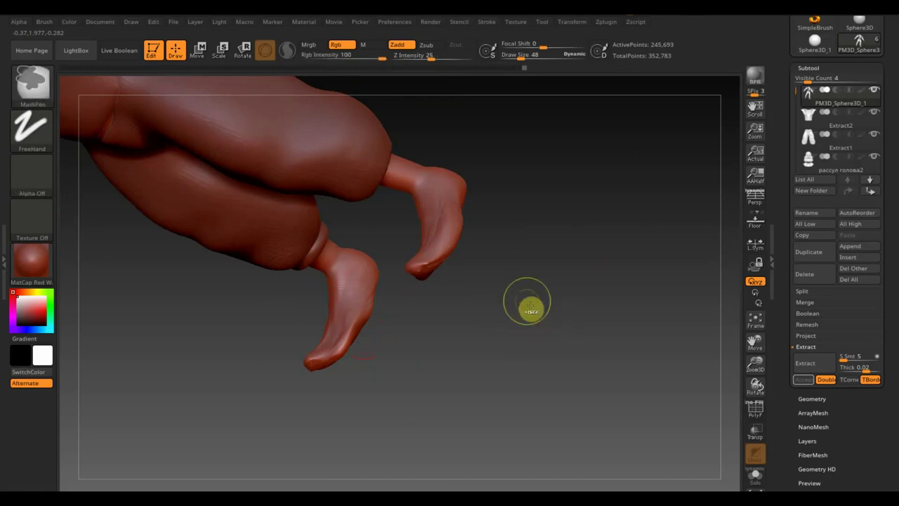
mouse_move(528, 288)
left_mouse_down("ctrl")
mouse_move(583, 344)
mouse_move(453, 394)
mouse_move(472, 374)
mouse_move(548, 341)
mouse_move(597, 373)
left_mouse_up("ctrl")
left_click_drag(423, 302, 394, 307, "shift")
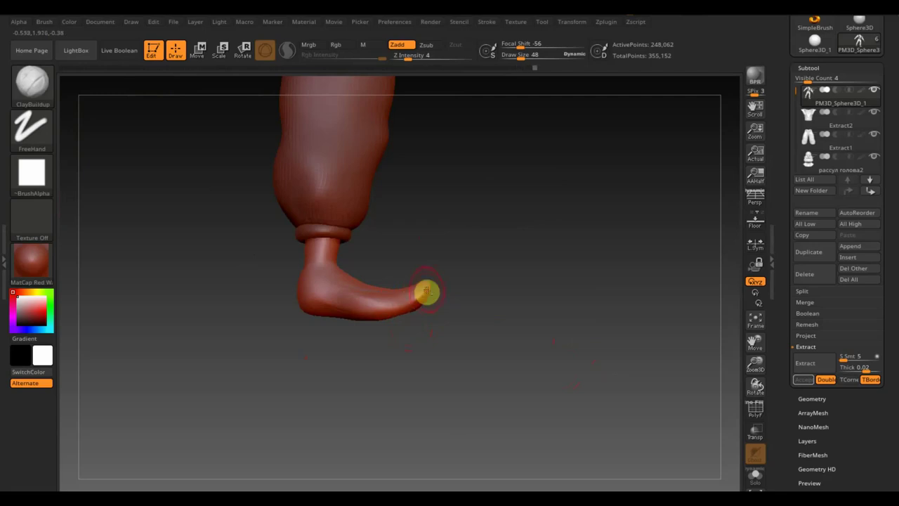
mouse_move(426, 297)
left_mouse_down()
mouse_move(485, 371)
mouse_move(436, 325)
mouse_move(506, 355)
mouse_move(444, 279)
mouse_move(550, 277)
mouse_move(504, 342)
mouse_move(455, 335)
left_mouse_up()
left_click(472, 246)
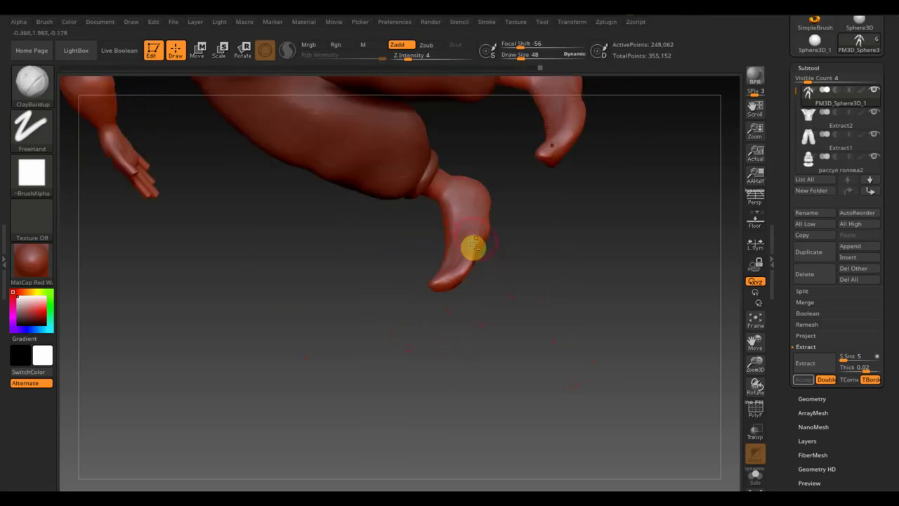
Add clay strokes along the top of the foot and smooth them out
mouse_move(462, 249)
left_mouse_down()
mouse_move(533, 278)
mouse_move(495, 223)
mouse_move(456, 251)
mouse_move(481, 226)
left_mouse_up()
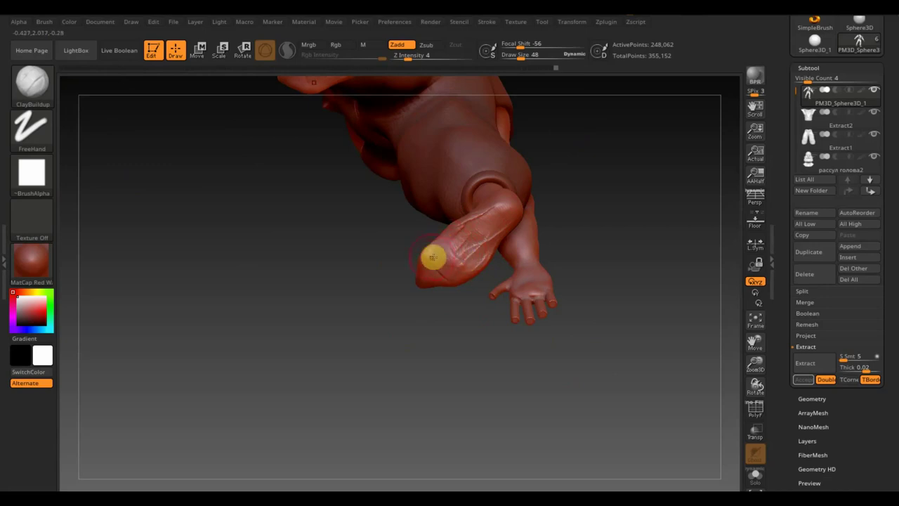
left_click_drag(432, 257, 490, 224)
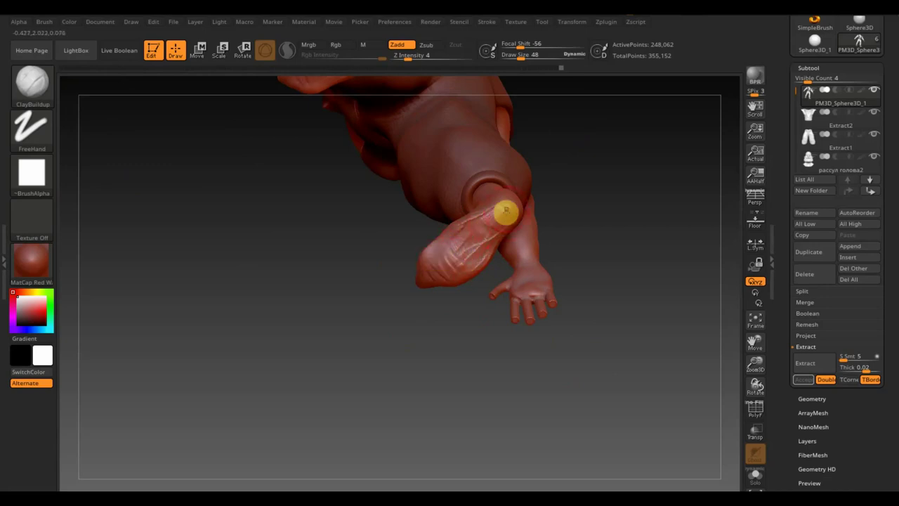
key("shift")
mouse_move(469, 273)
left_mouse_down("shift")
mouse_move(481, 225)
mouse_move(442, 237)
mouse_move(419, 337)
mouse_move(501, 357)
mouse_move(583, 298)
mouse_move(574, 255)
mouse_move(566, 300)
mouse_move(526, 300)
mouse_move(452, 259)
mouse_move(441, 212)
mouse_move(431, 237)
mouse_move(419, 236)
mouse_move(452, 218)
mouse_move(429, 236)
mouse_move(398, 236)
left_mouse_up("shift")
left_click_drag(247, 207, 261, 225)
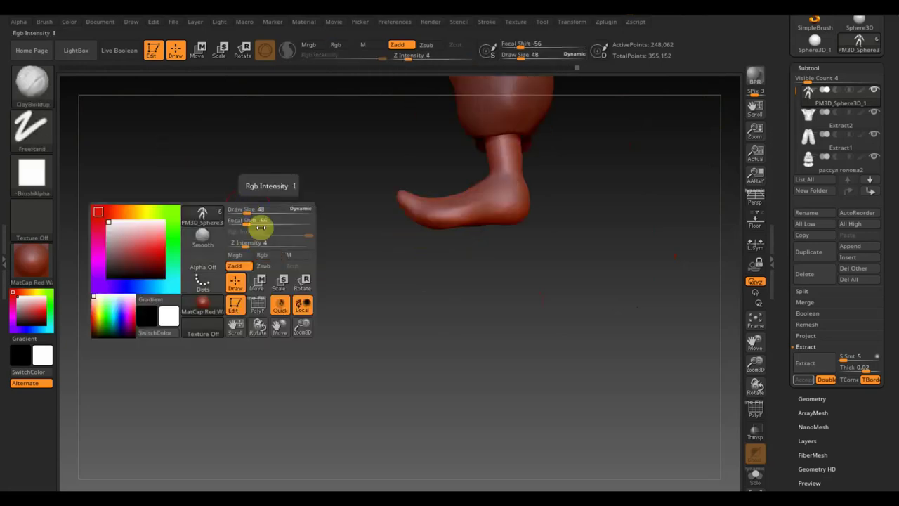
left_click(28, 80)
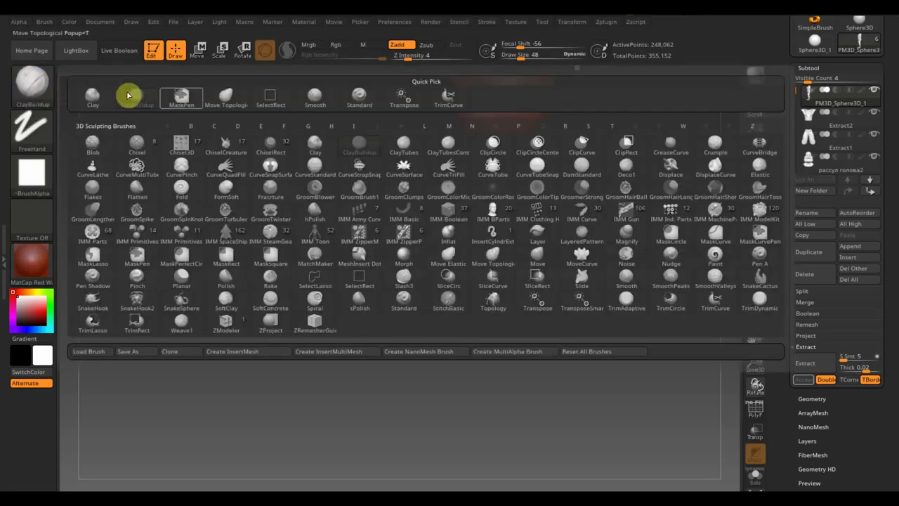
Pick Move Topological, orbit to a front view of the legs, and select the PM3D_Ring3D1 ankle ring
left_click(238, 93)
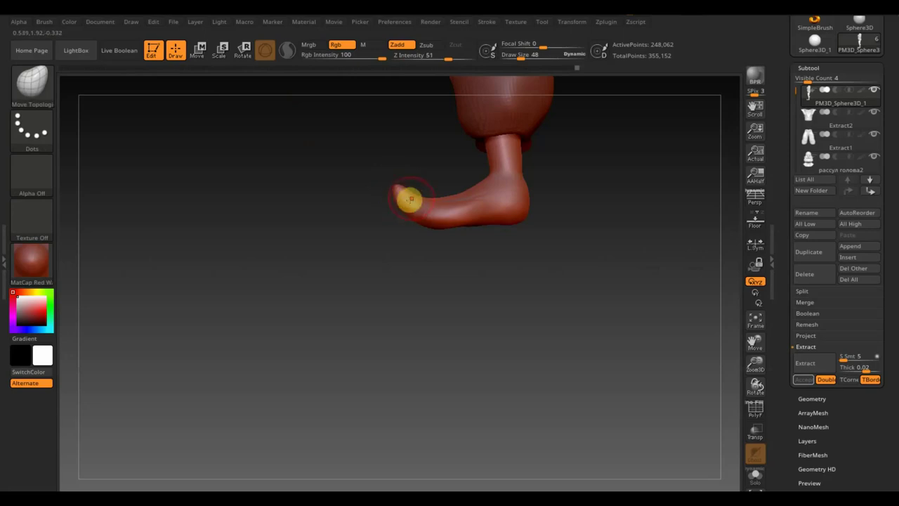
left_click_drag(383, 217, 319, 299)
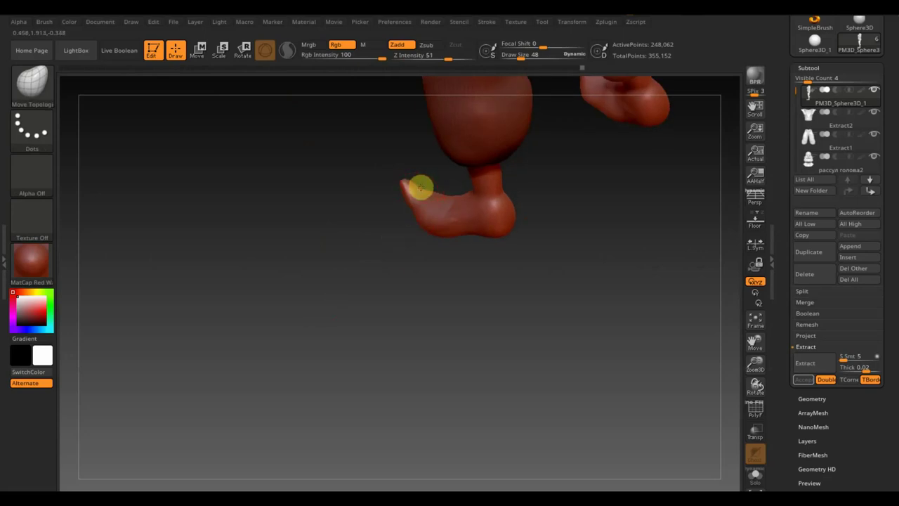
mouse_move(405, 263)
left_mouse_down()
mouse_move(419, 255)
mouse_move(535, 297)
left_mouse_up()
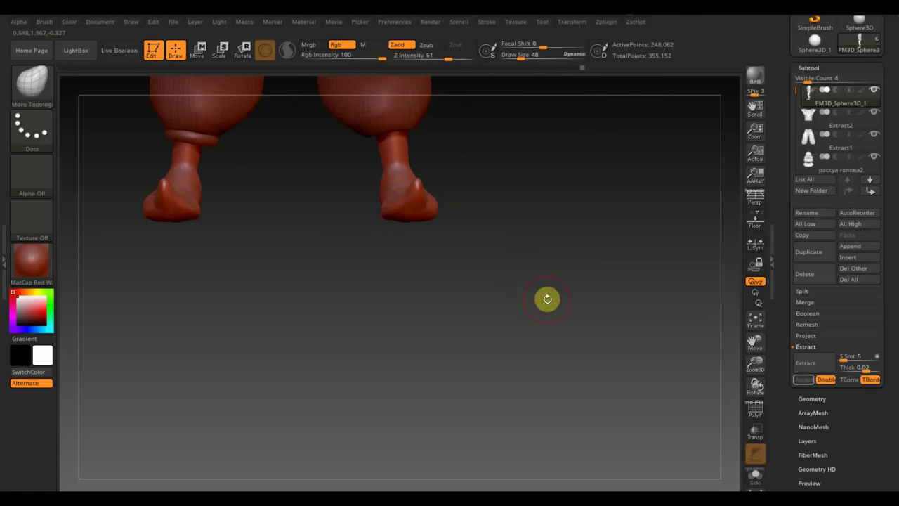
left_click_drag(249, 358, 269, 352, "alt")
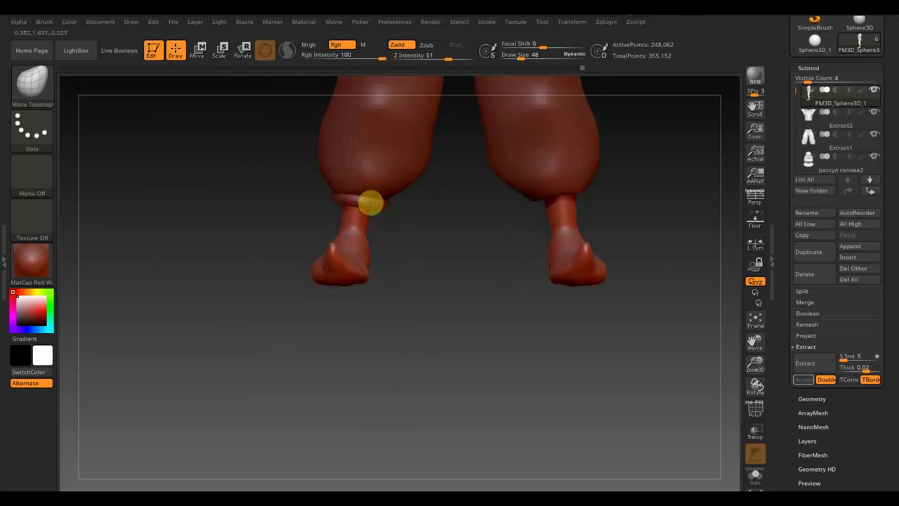
left_click(373, 213, "alt")
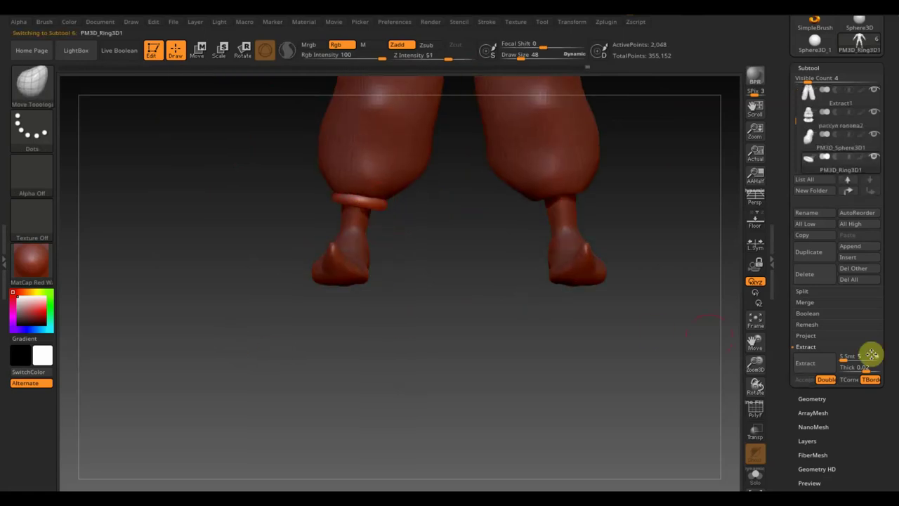
Duplicate the ankle ring and slide the copy down to sit centred just above the slipper
left_click(817, 255)
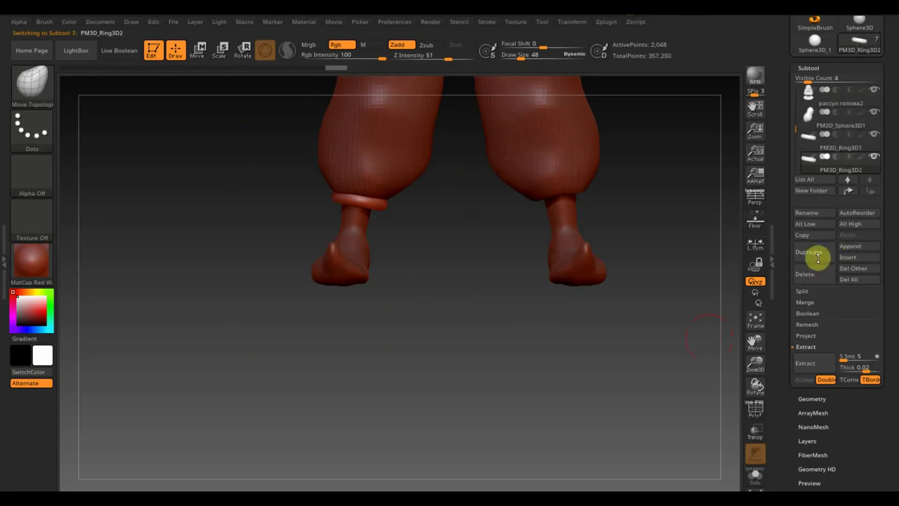
left_click(200, 48)
left_click_drag(372, 133, 363, 159)
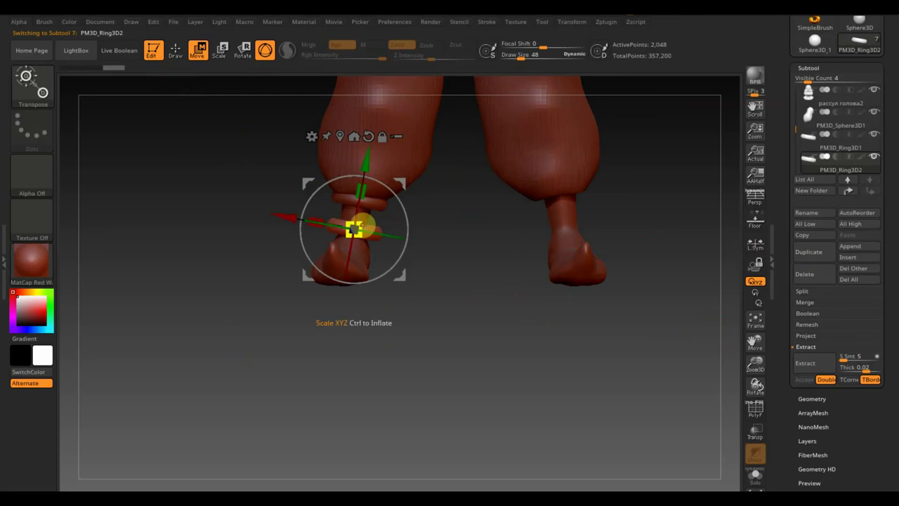
mouse_move(462, 295)
left_mouse_down()
mouse_move(420, 301)
mouse_move(499, 304)
mouse_move(593, 420)
left_mouse_up()
left_click_drag(426, 230, 422, 229)
mouse_move(534, 222)
left_mouse_down()
mouse_move(638, 215)
mouse_move(581, 259)
mouse_move(582, 319)
mouse_move(566, 284)
left_mouse_up()
left_click_drag(285, 235, 280, 236)
mouse_move(520, 295)
left_mouse_down()
mouse_move(544, 295)
mouse_move(606, 245)
left_mouse_up()
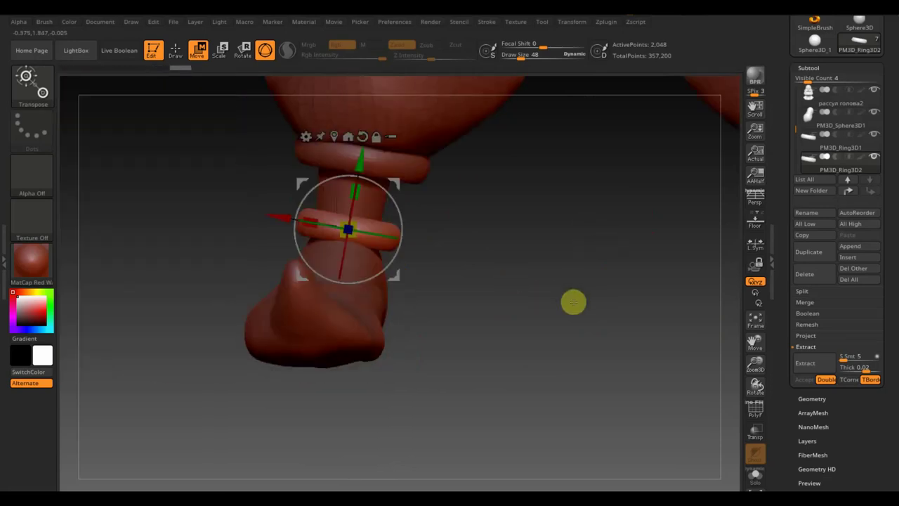
left_click(176, 49)
mouse_move(576, 278)
left_mouse_down()
mouse_move(535, 297)
mouse_move(415, 287)
left_mouse_up()
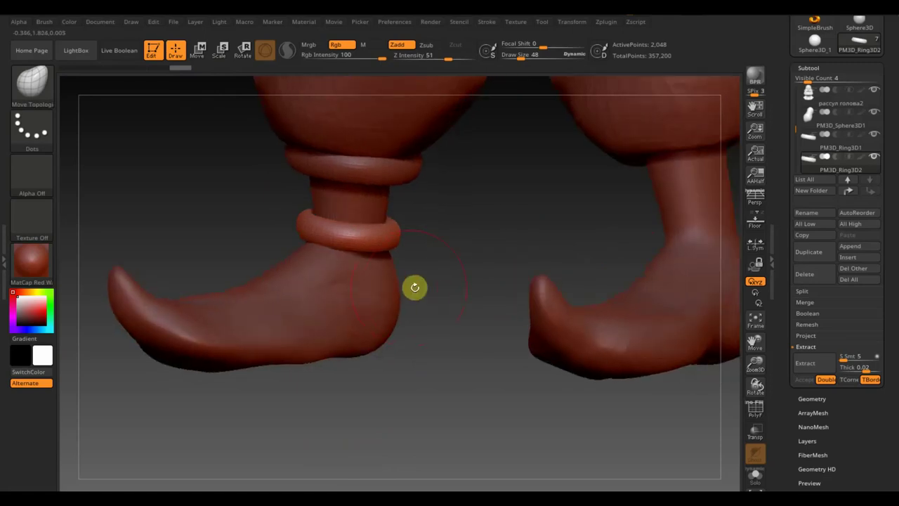
With the body subtool active, deepen the ankle crease under the lower ring using ClayBuildup at size 28
key("b")
left_click(144, 100)
left_click_drag(550, 53, 518, 54)
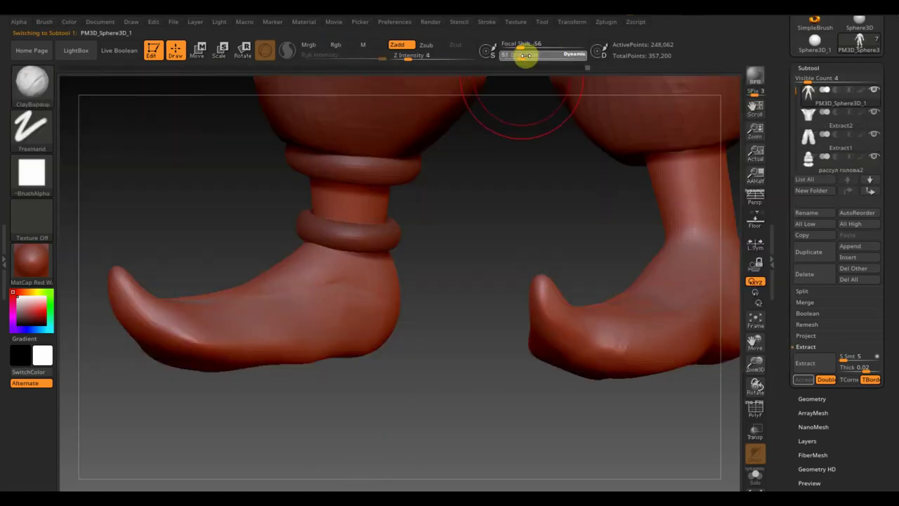
left_click_drag(517, 198, 528, 176)
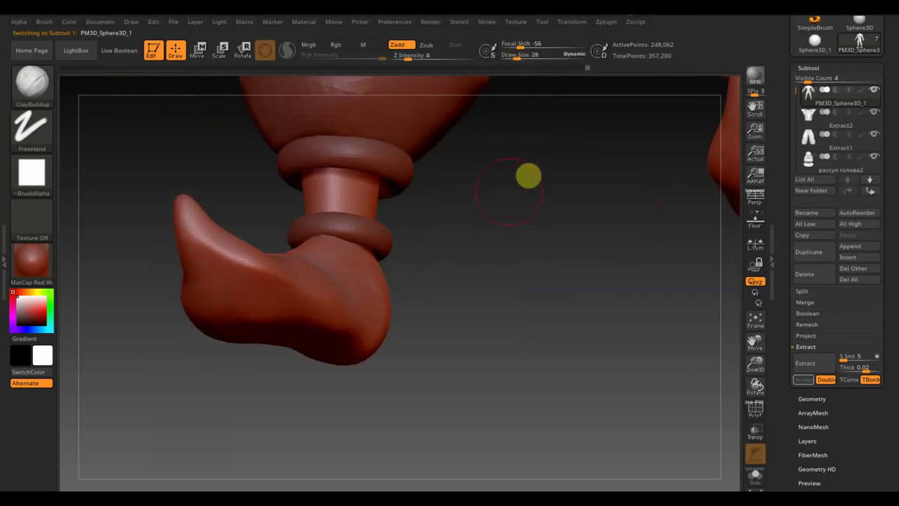
mouse_move(392, 258)
left_mouse_down()
mouse_move(459, 267)
mouse_move(372, 249)
mouse_move(494, 333)
mouse_move(532, 338)
mouse_move(333, 273)
left_mouse_up()
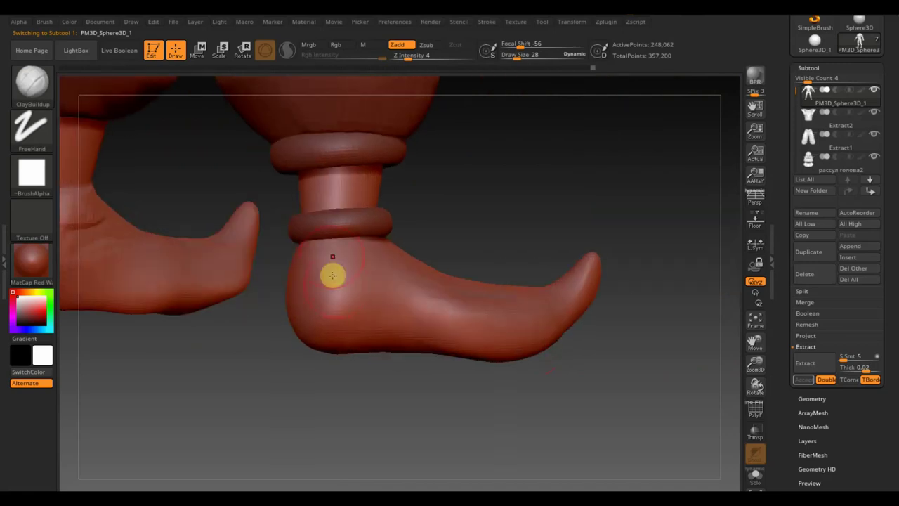
left_click_drag(317, 243, 395, 246)
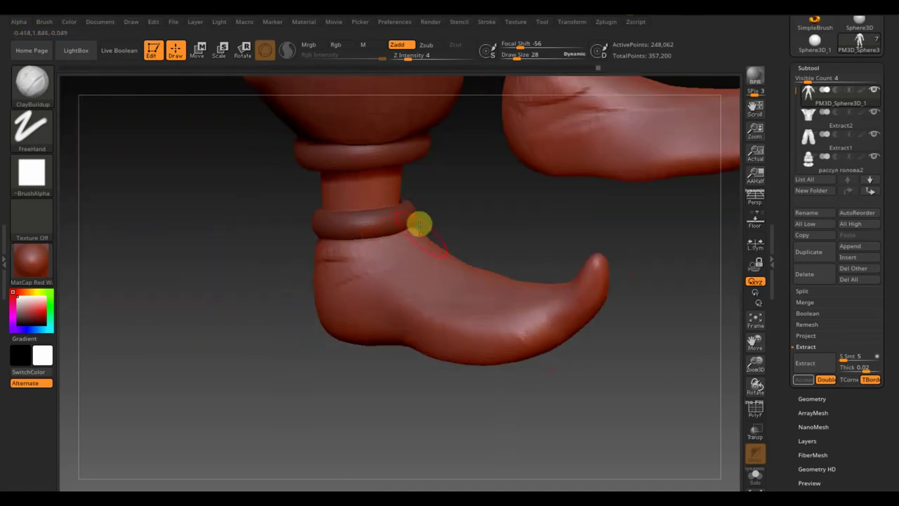
left_click_drag(317, 253, 378, 251)
mouse_move(309, 258)
left_mouse_down()
mouse_move(473, 244)
mouse_move(373, 295)
mouse_move(295, 274)
mouse_move(361, 286)
mouse_move(301, 281)
mouse_move(403, 281)
mouse_move(442, 297)
mouse_move(392, 286)
left_mouse_up()
Smooth the foot surface around the new ankle crease
key("shift")
mouse_move(504, 303)
left_mouse_down("shift")
mouse_move(295, 259)
mouse_move(307, 277)
mouse_move(504, 321)
left_mouse_up("shift")
mouse_move(583, 361)
left_mouse_down()
mouse_move(595, 370)
mouse_move(536, 370)
mouse_move(647, 366)
mouse_move(636, 375)
mouse_move(652, 321)
mouse_move(644, 347)
mouse_move(506, 396)
mouse_move(506, 350)
left_mouse_up()
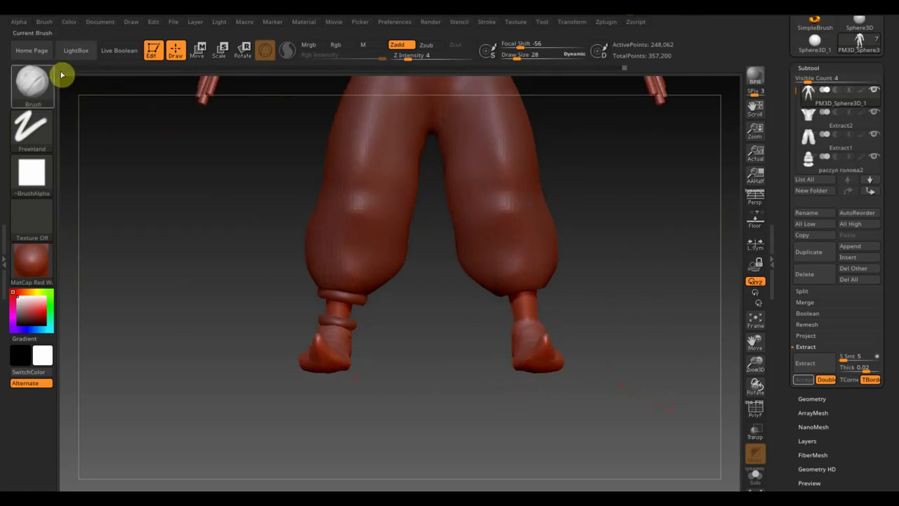
Set Move Topological at size 58 and zoom out to show the whole character
left_click(31, 83)
left_click(245, 90)
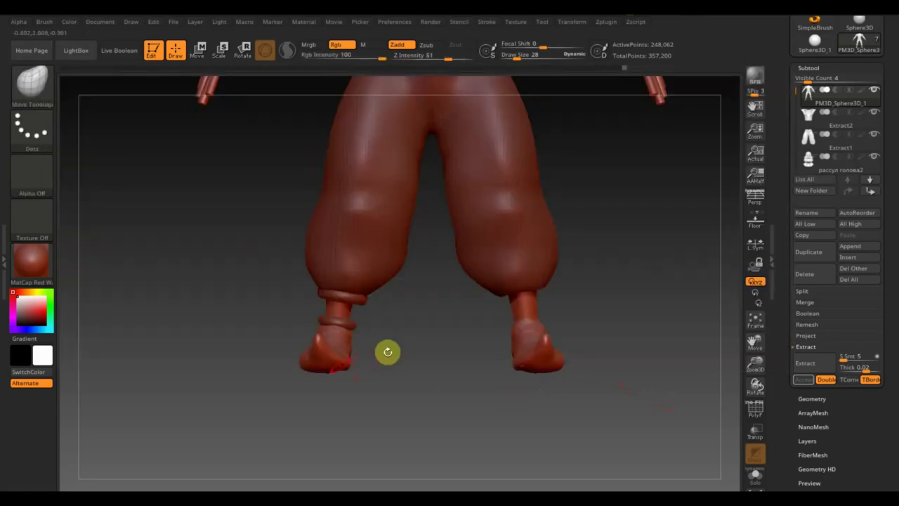
left_click_drag(517, 56, 522, 55)
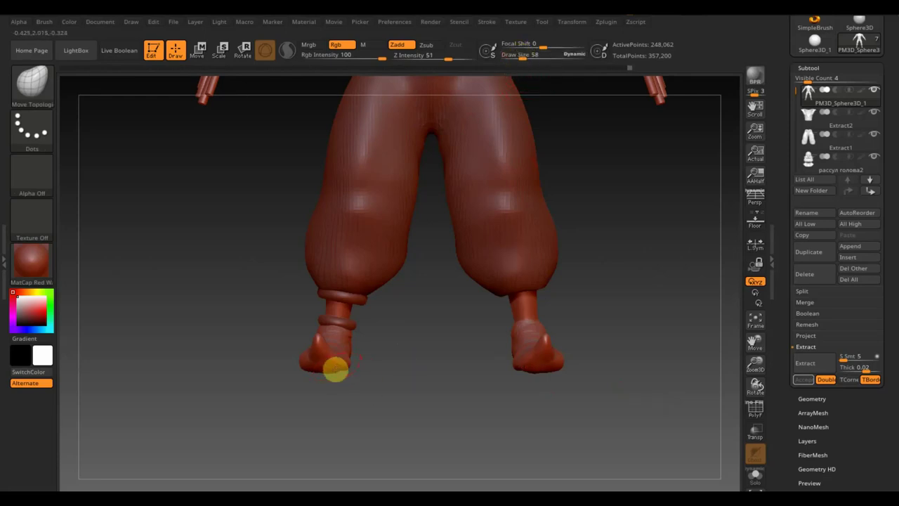
scroll(435, 390, "down", 2)
scroll(471, 351, "down", 2)
left_click_drag(502, 301, 541, 396, "alt")
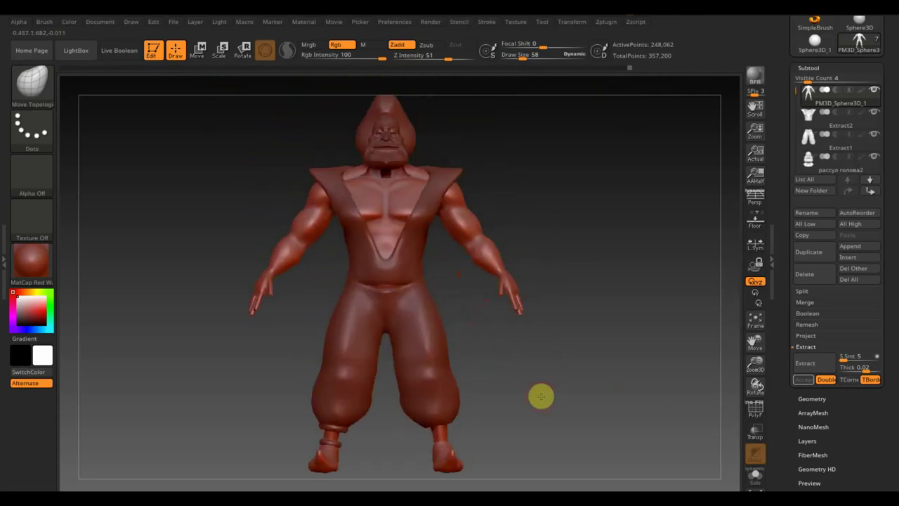
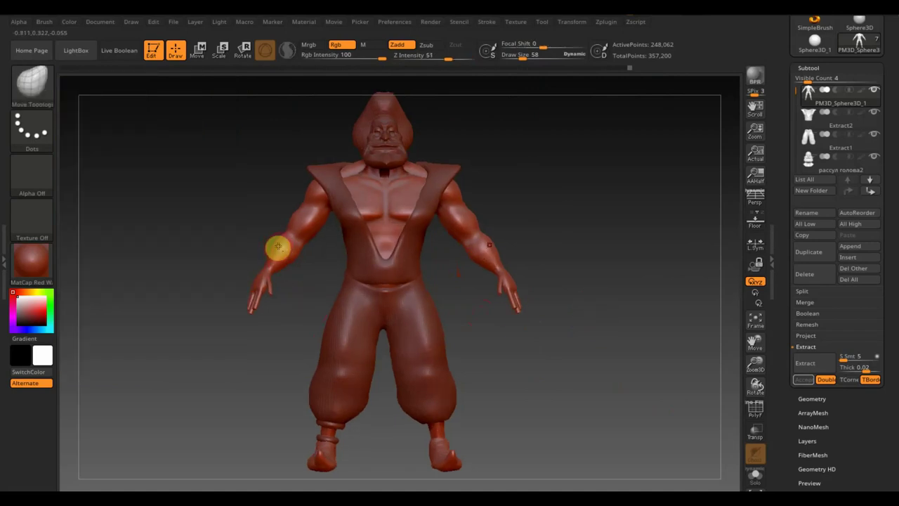
Paint MaskPen bands on both forearms, check them from the back, and raise Draw Size to 99
key("ctrl")
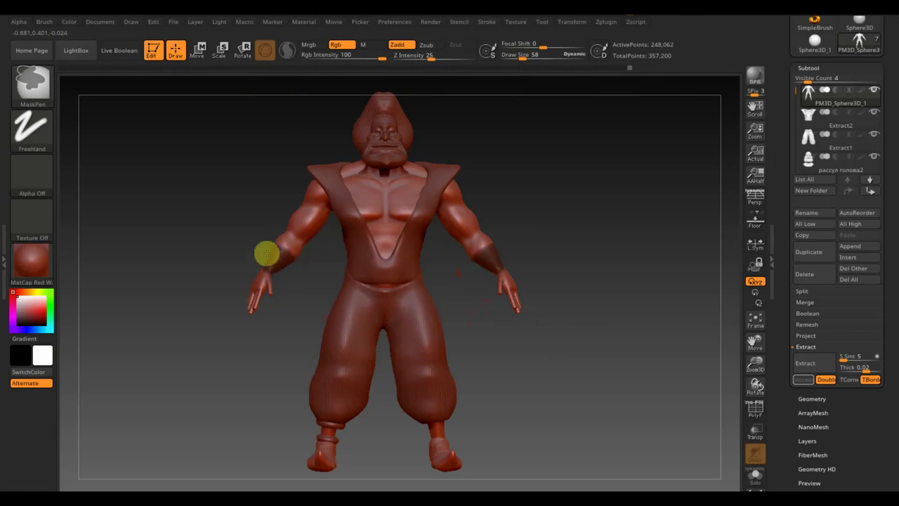
left_click_drag(266, 254, 269, 256)
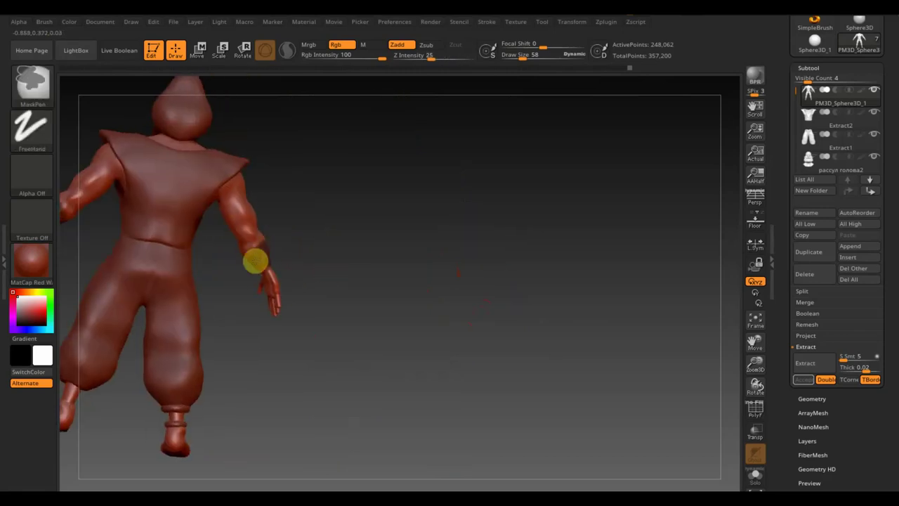
key("shift")
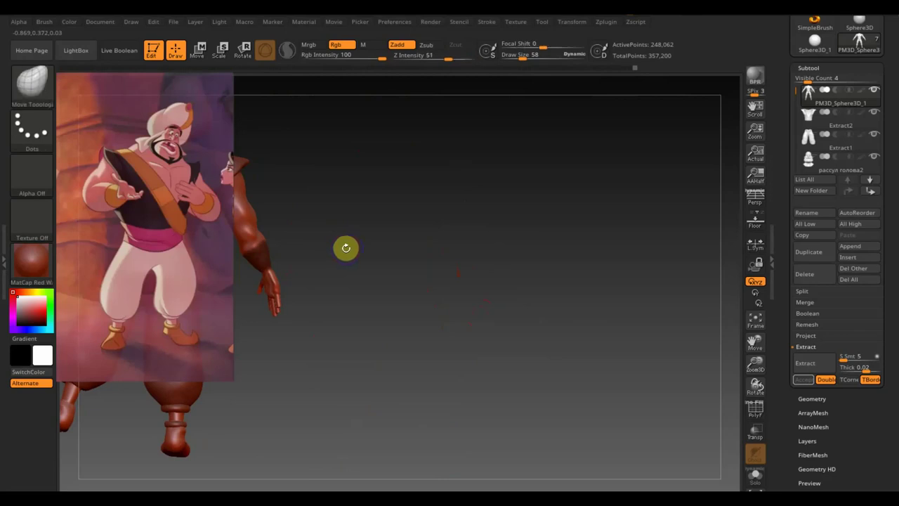
mouse_move(348, 249)
left_mouse_down()
mouse_move(417, 241)
mouse_move(285, 269)
mouse_move(306, 283)
left_mouse_up()
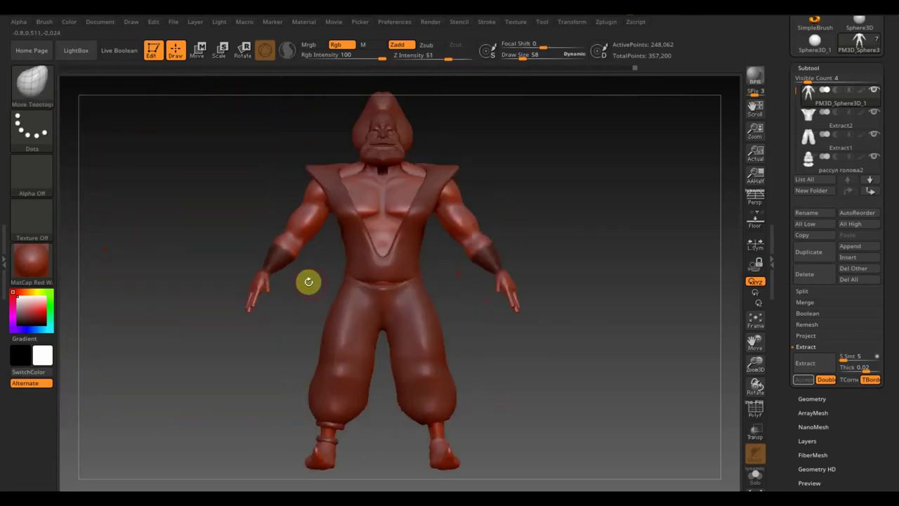
left_click(35, 83)
mouse_move(546, 56)
left_mouse_down()
mouse_move(517, 55)
mouse_move(528, 56)
left_mouse_up()
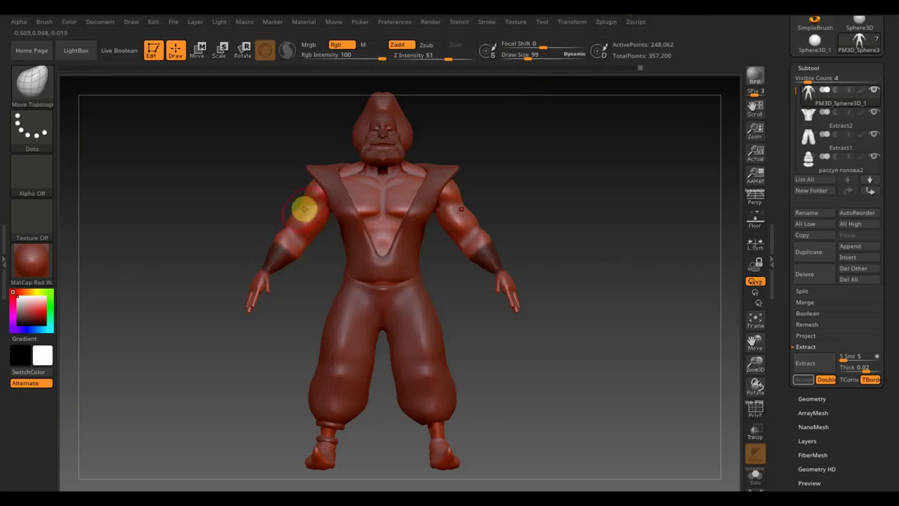
Smooth the surface along the left arm and the left shoulder
mouse_move(257, 195)
left_mouse_down()
mouse_move(320, 204)
mouse_move(229, 196)
mouse_move(275, 205)
mouse_move(295, 184)
mouse_move(311, 191)
left_mouse_up()
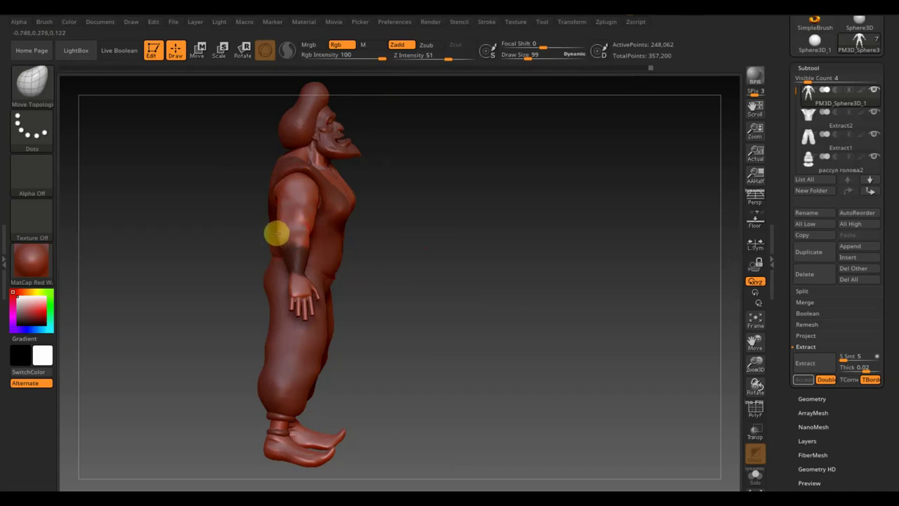
mouse_move(319, 241)
right_mouse_down()
mouse_move(425, 255)
mouse_move(312, 255)
right_mouse_up()
mouse_move(312, 255)
left_mouse_down("shift")
mouse_move(305, 208)
mouse_move(286, 224)
mouse_move(299, 221)
left_mouse_up("shift")
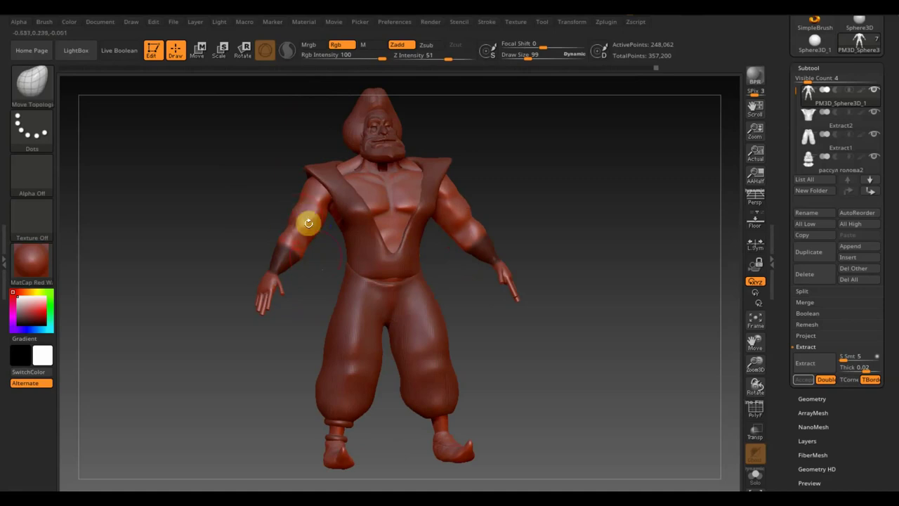
right_click_drag(308, 223, 303, 263)
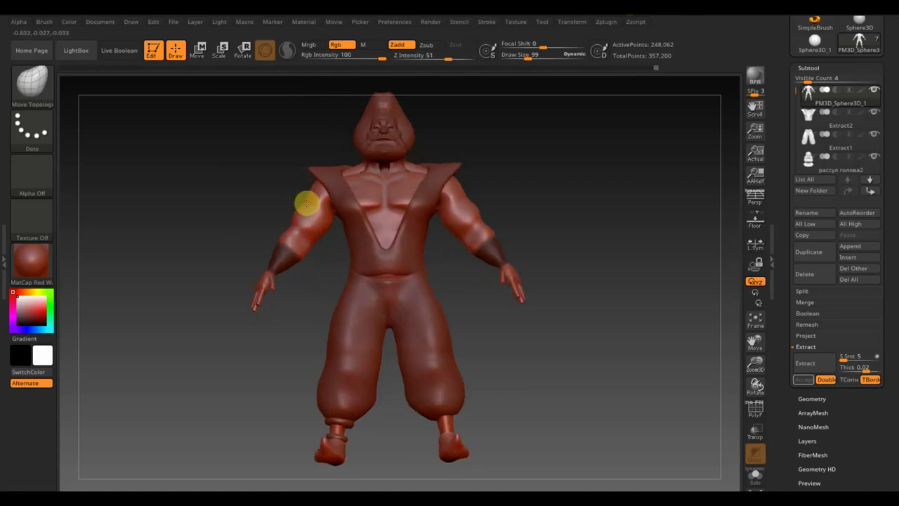
left_click_drag(310, 206, 324, 207, "shift")
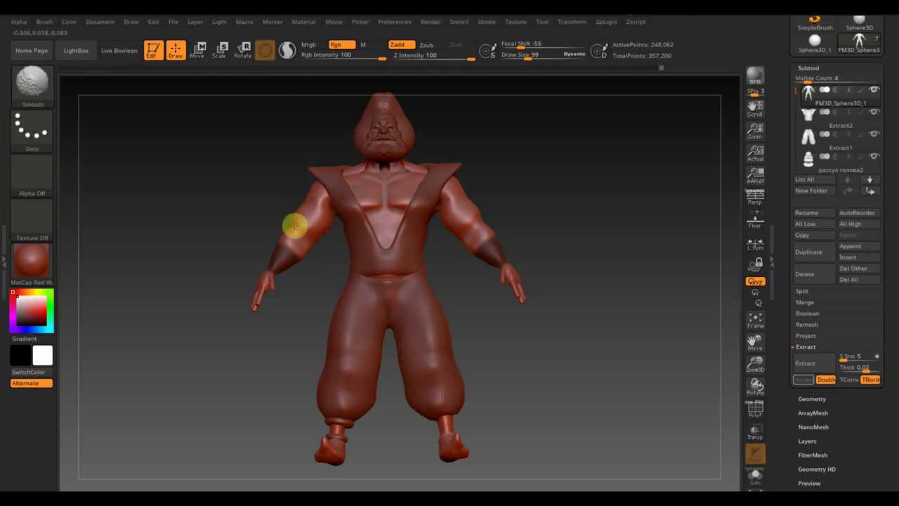
Set Draw Size to 58, check several angles, and touch up the forearm masks with MaskPen
mouse_move(303, 245)
right_mouse_down()
mouse_move(288, 240)
mouse_move(341, 275)
mouse_move(300, 234)
right_mouse_up()
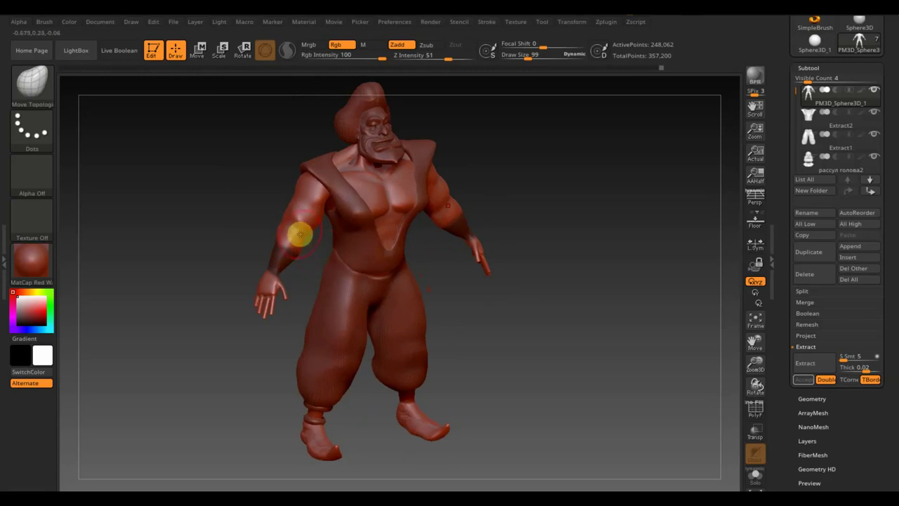
right_click_drag(304, 290, 313, 305)
mouse_move(363, 273)
right_mouse_down()
mouse_move(467, 281)
mouse_move(471, 293)
mouse_move(477, 284)
right_mouse_up()
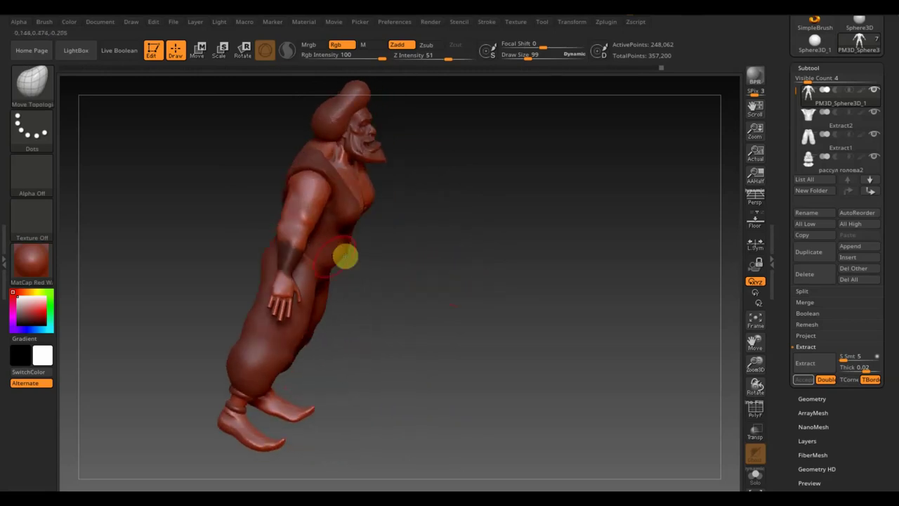
mouse_move(374, 259)
right_mouse_down()
mouse_move(466, 271)
mouse_move(437, 311)
mouse_move(485, 175)
right_mouse_up()
left_click_drag(538, 54, 528, 56)
key("ctrl")
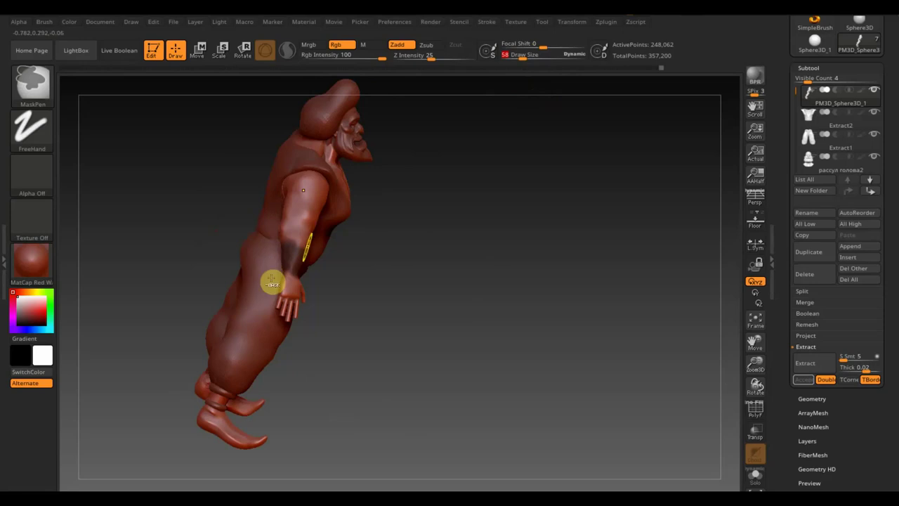
mouse_move(269, 229)
right_mouse_down()
mouse_move(420, 255)
mouse_move(457, 275)
right_mouse_up()
mouse_move(281, 248)
right_mouse_down()
mouse_move(468, 223)
mouse_move(378, 237)
mouse_move(305, 197)
right_mouse_up()
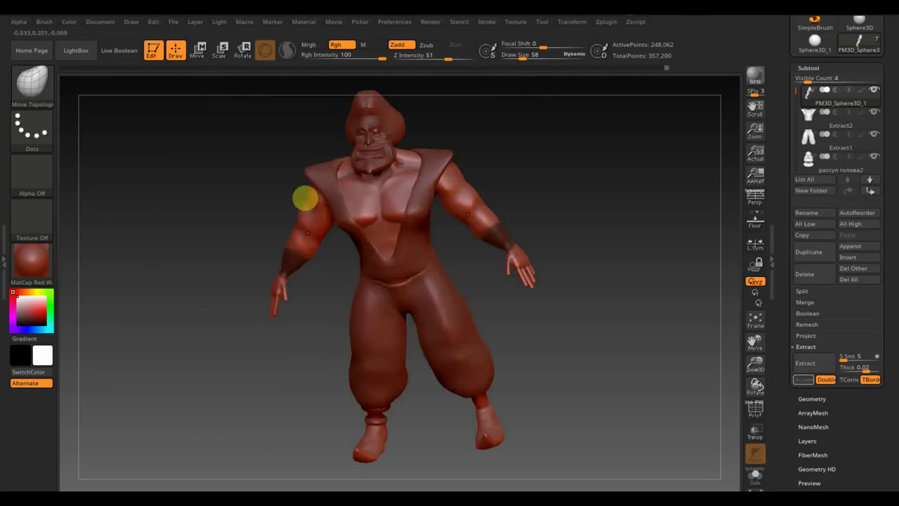
right_click_drag(512, 232, 582, 193)
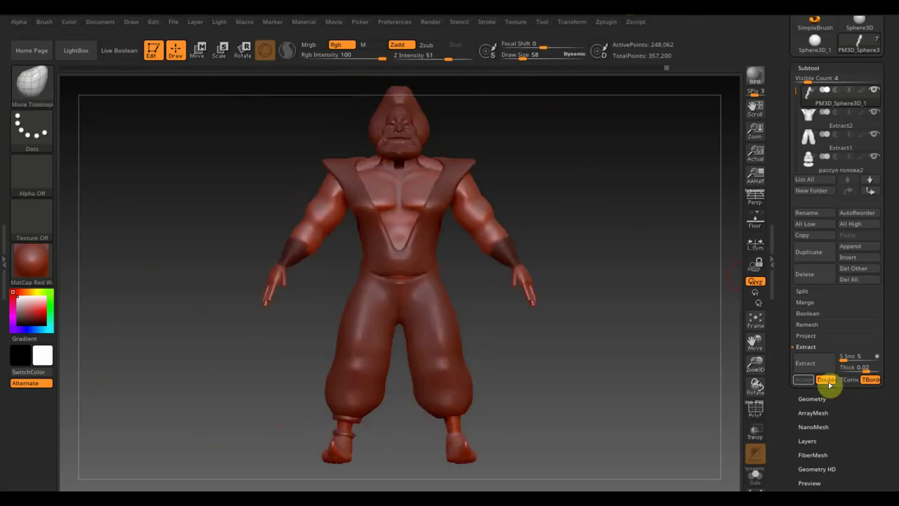
Extract the masked forearm bands as subtool Extract3 and DynaMesh it at resolution 128
left_click(806, 376)
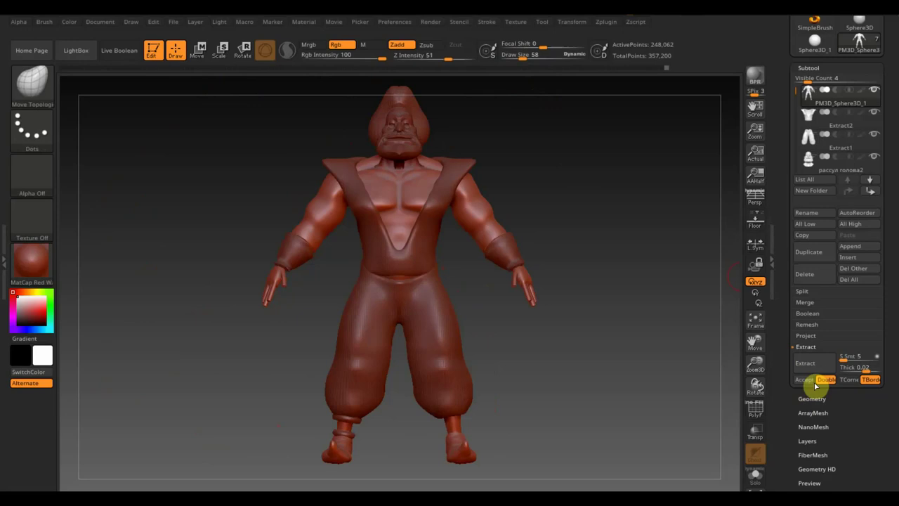
left_click(806, 380)
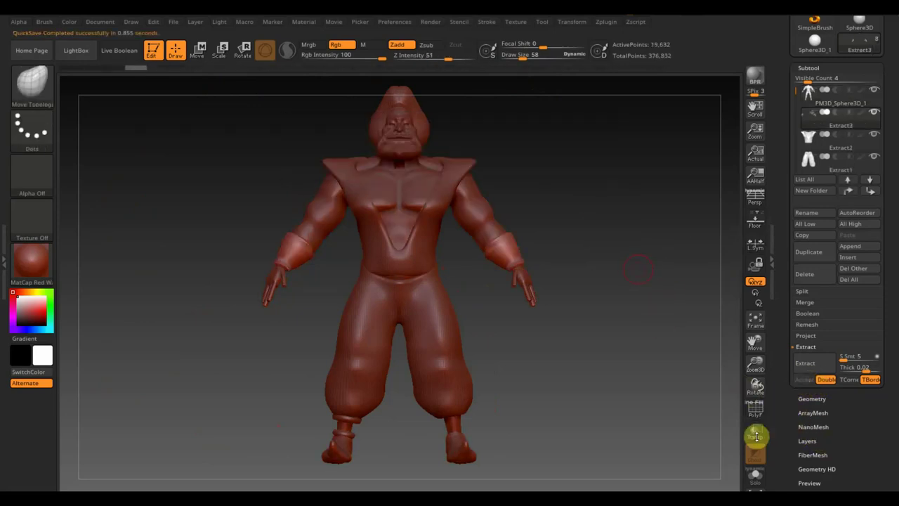
left_click(812, 399)
left_click(810, 256)
Raise Draw Size to 119 and turn to a three-quarter back view
left_click_drag(511, 59, 527, 54)
key("shift")
left_click_drag(309, 320, 378, 313)
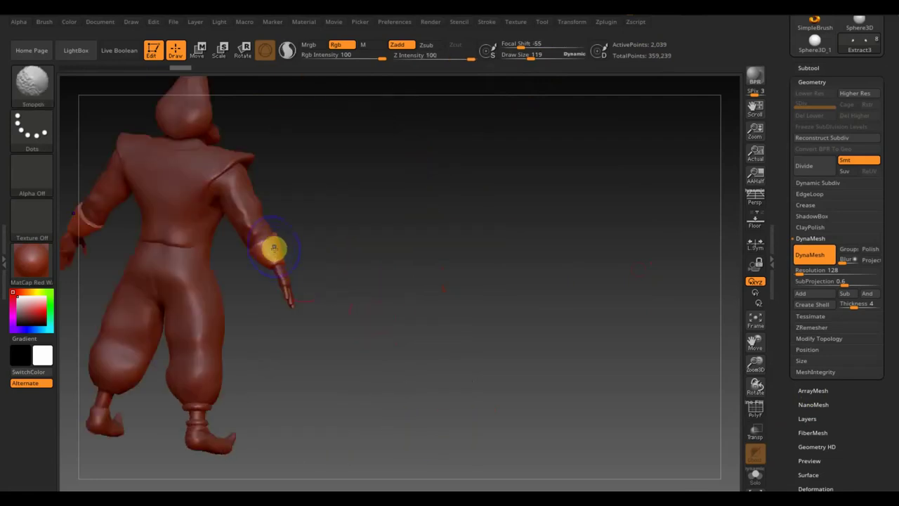
Cut the wristband mesh near the hand with TrimCurve, leaving 1,999 points
key("ctrl+shift")
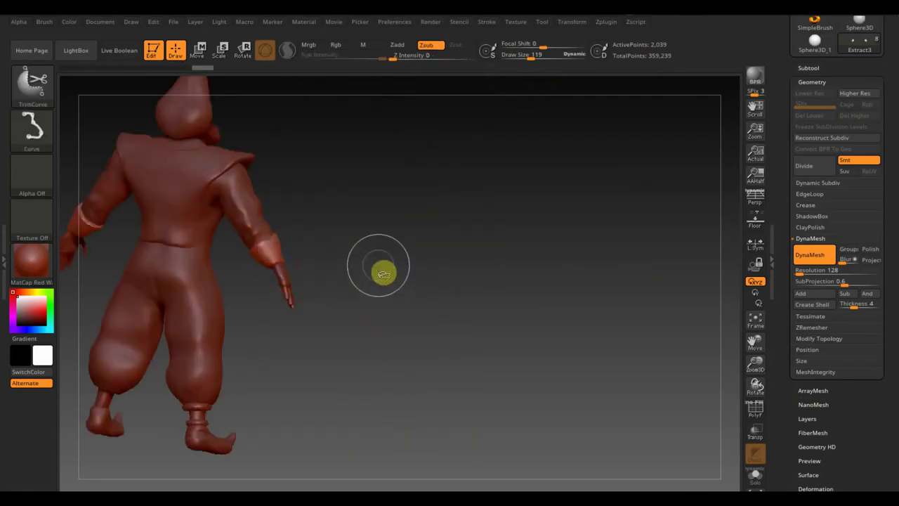
left_click_drag(374, 234, 237, 281, "ctrl+shift")
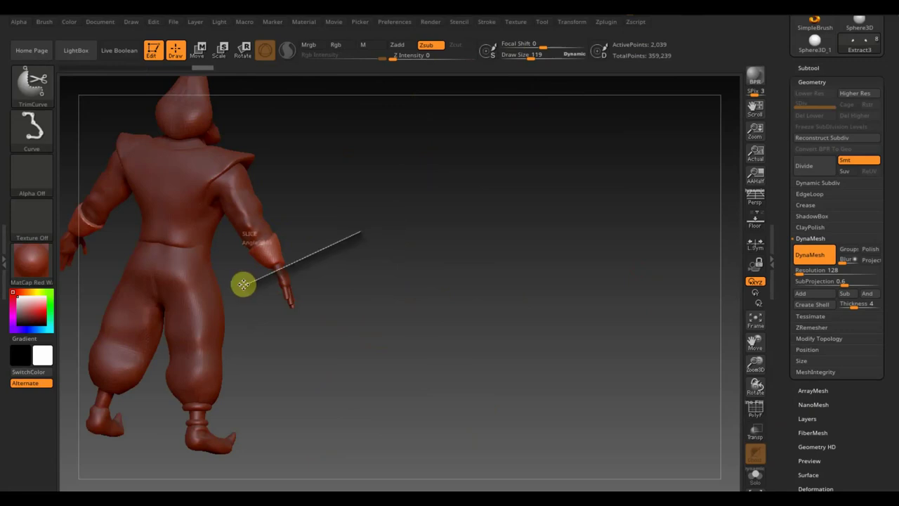
mouse_move(447, 287)
left_mouse_down()
mouse_move(356, 290)
mouse_move(331, 301)
left_mouse_up()
left_click_drag(560, 288, 623, 317, "shift")
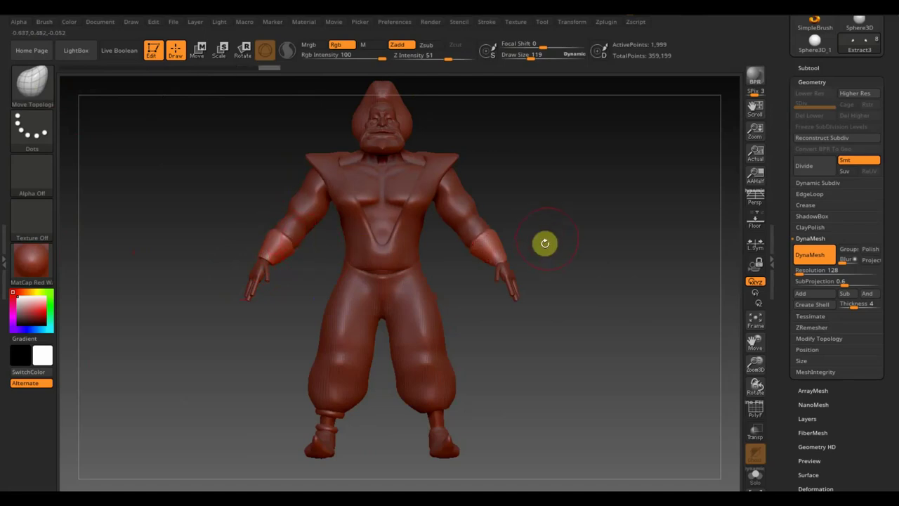
Select the vest subtool Extract2 and switch the stroke type to Curve
key("shift")
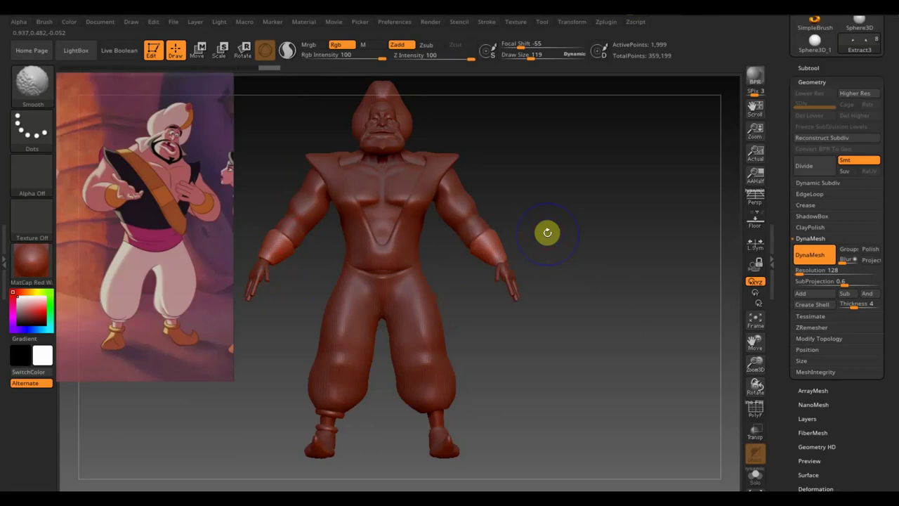
left_click(394, 265, "alt")
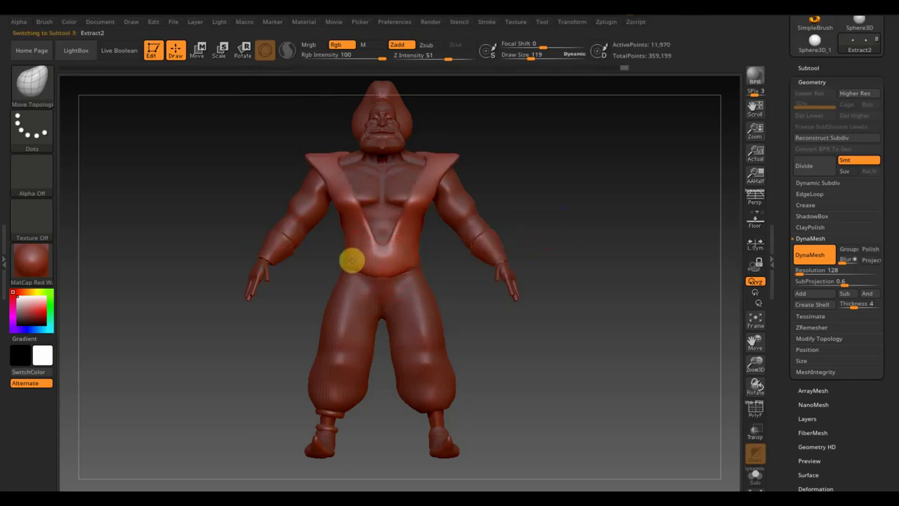
left_click_drag(455, 285, 377, 276)
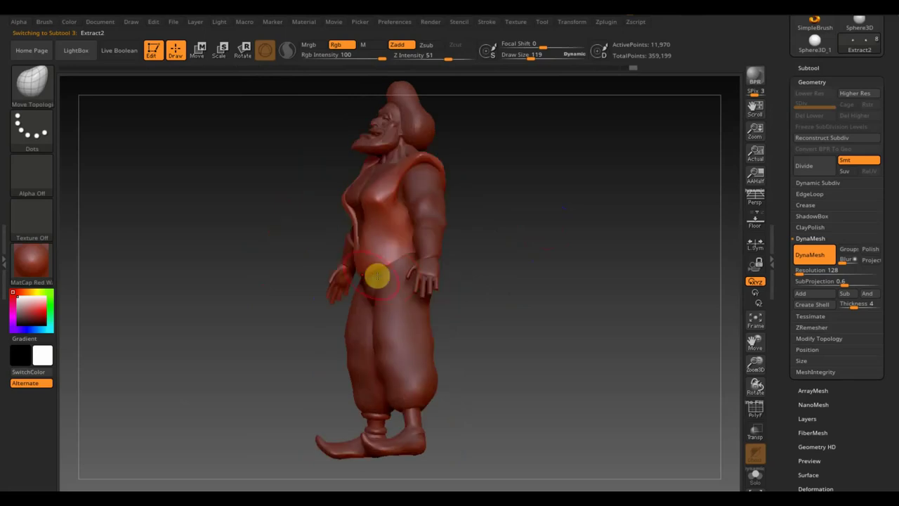
left_click_drag(522, 283, 582, 288, "shift")
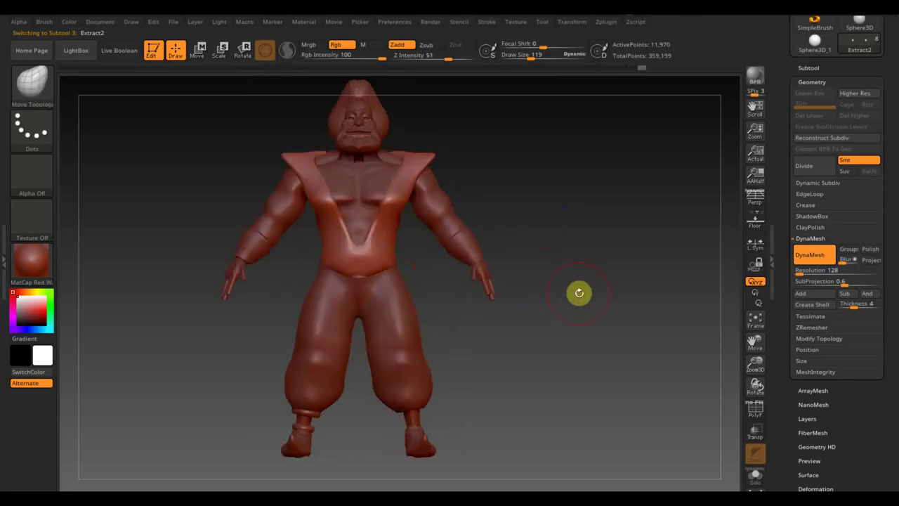
left_click(28, 137)
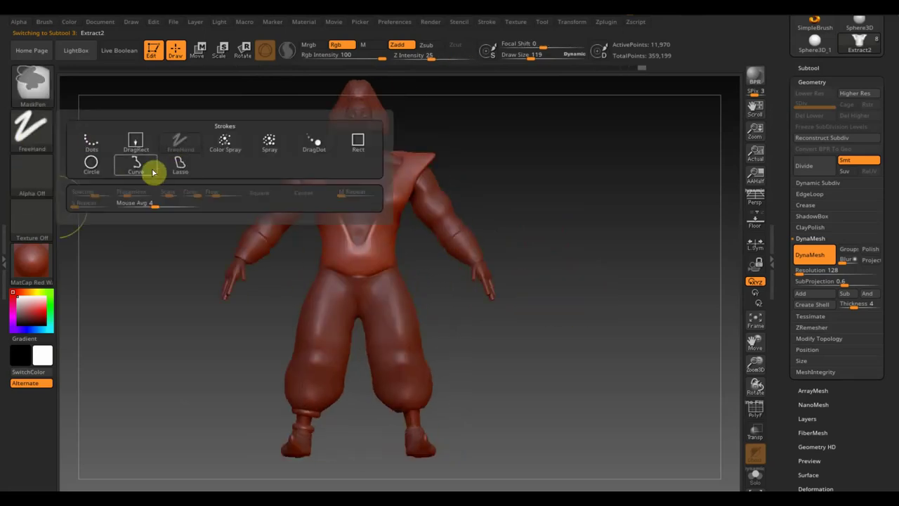
left_click(152, 172)
Mask a band around the waist and preview extracting it as the belt
mouse_move(582, 243)
left_mouse_down()
mouse_move(653, 248)
mouse_move(642, 252)
left_mouse_up()
key("ctrl")
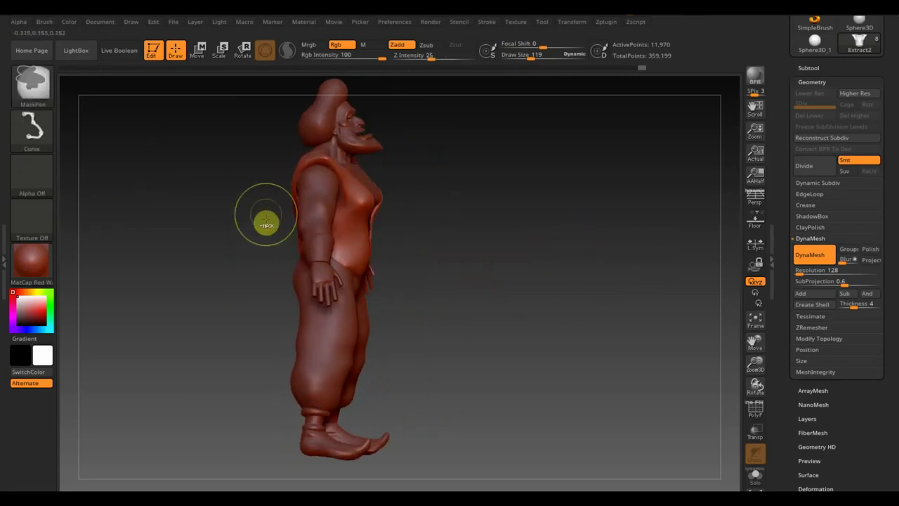
mouse_move(307, 224)
left_mouse_down("ctrl")
mouse_move(410, 265)
mouse_move(211, 191)
left_mouse_up("ctrl")
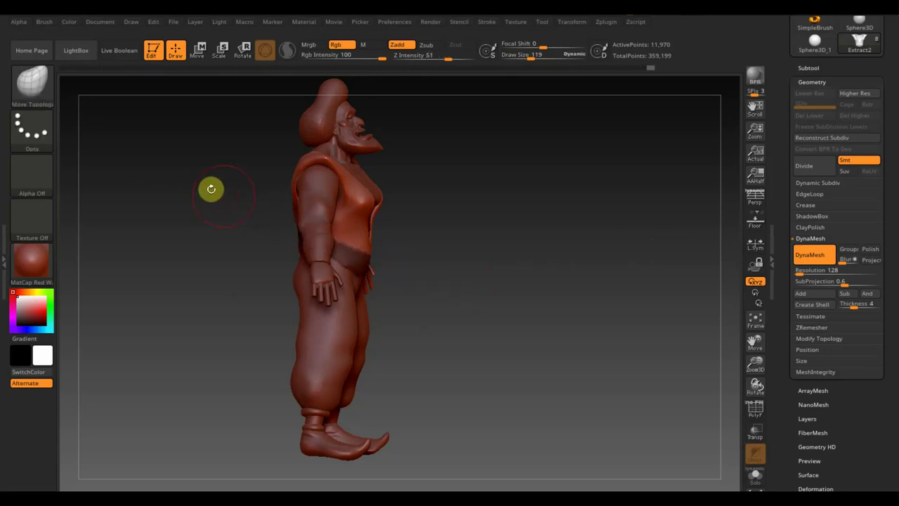
left_click_drag(602, 291, 670, 284, "shift")
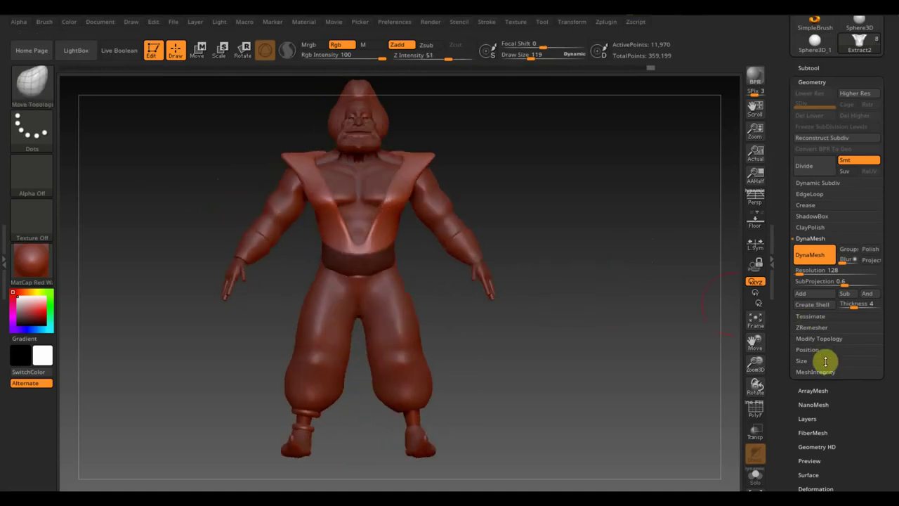
left_click(809, 67)
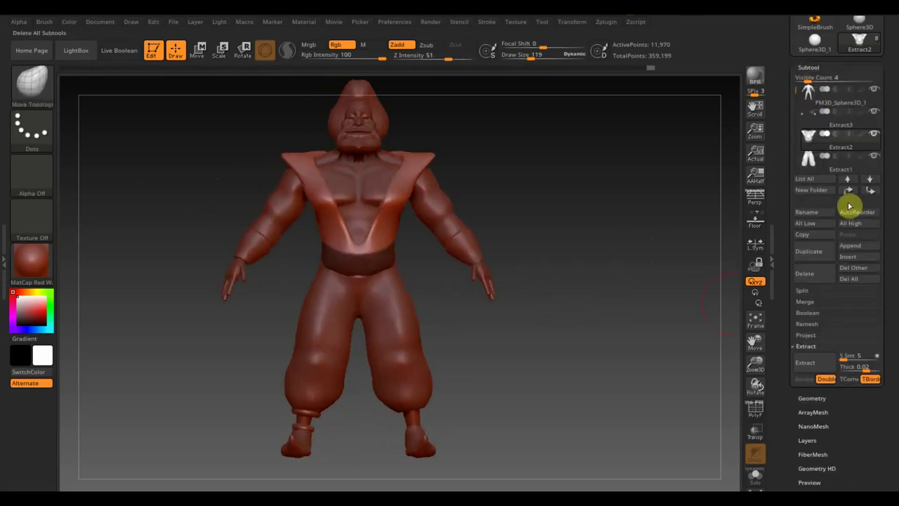
left_click(806, 362)
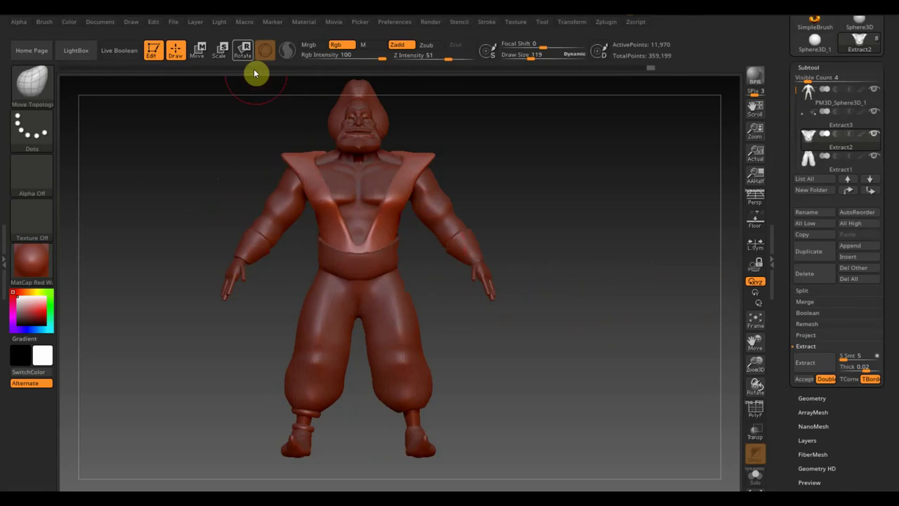
left_click(579, 274, "ctrl")
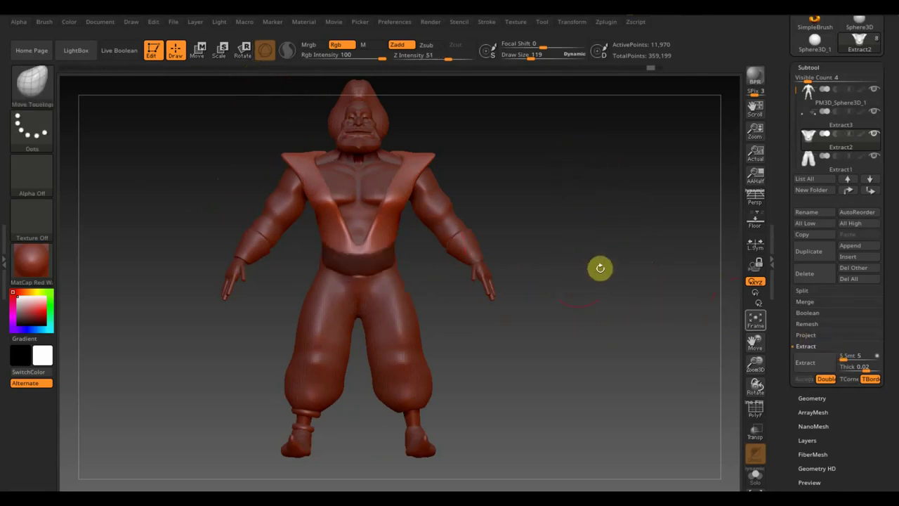
left_click(806, 362)
Accept the belt as subtool Extract5, clear its mask, and DynaMesh it to 3,959 points
left_click(805, 380)
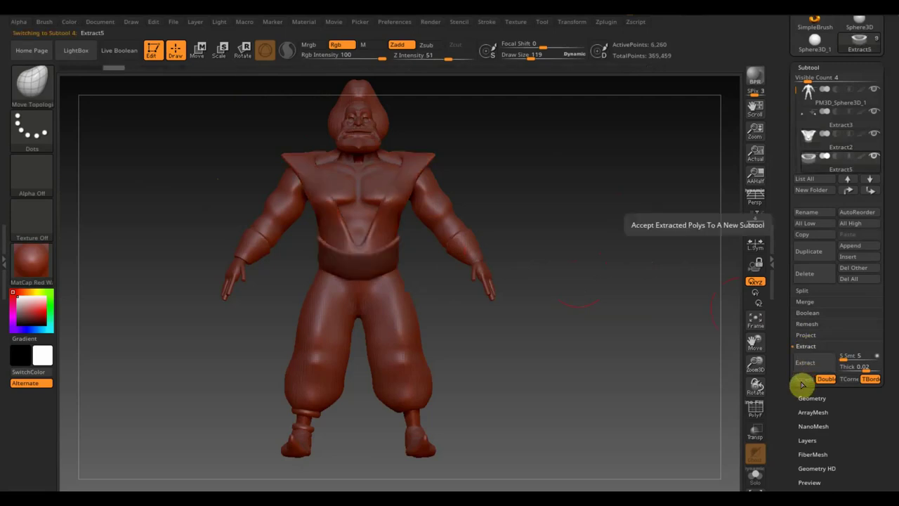
left_click(812, 399)
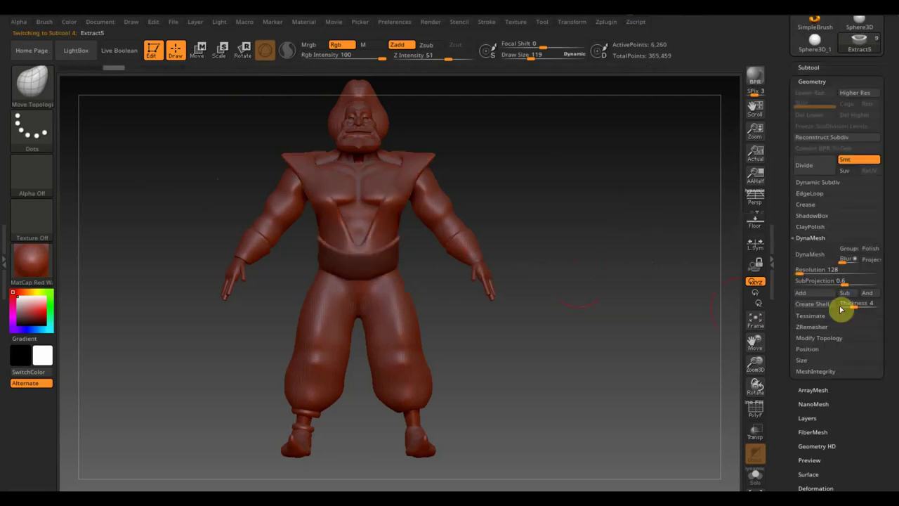
left_click(813, 257)
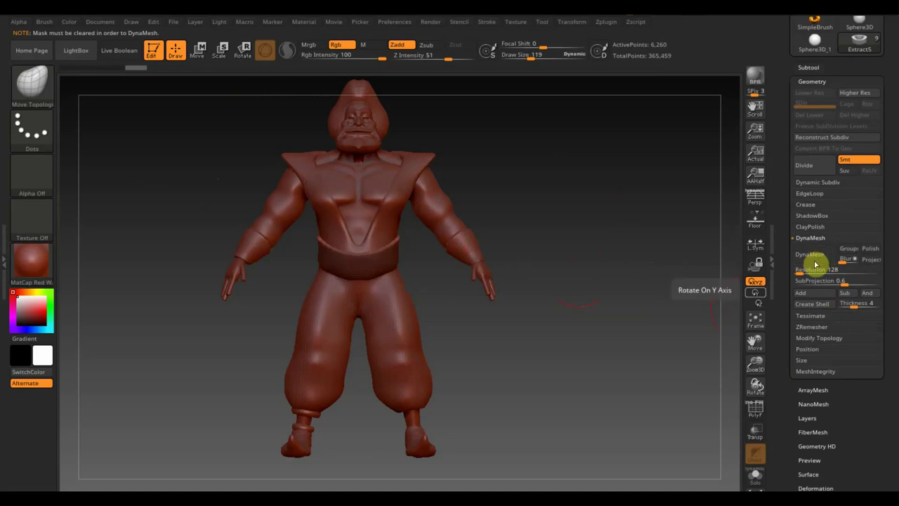
left_click(714, 262, "ctrl")
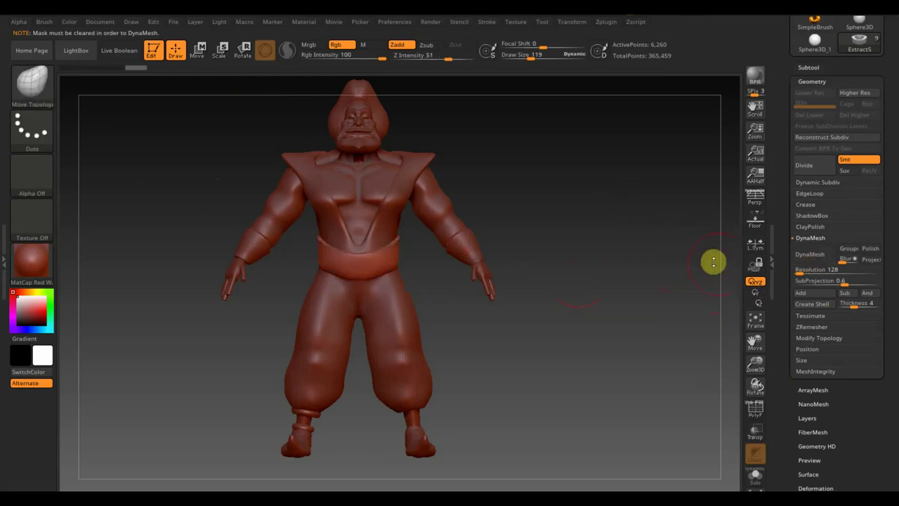
left_click(809, 254)
Enlarge the brush and orbit around the model to inspect the remeshed belt
mouse_move(590, 192)
left_mouse_down()
mouse_move(610, 195)
mouse_move(512, 159)
left_mouse_up()
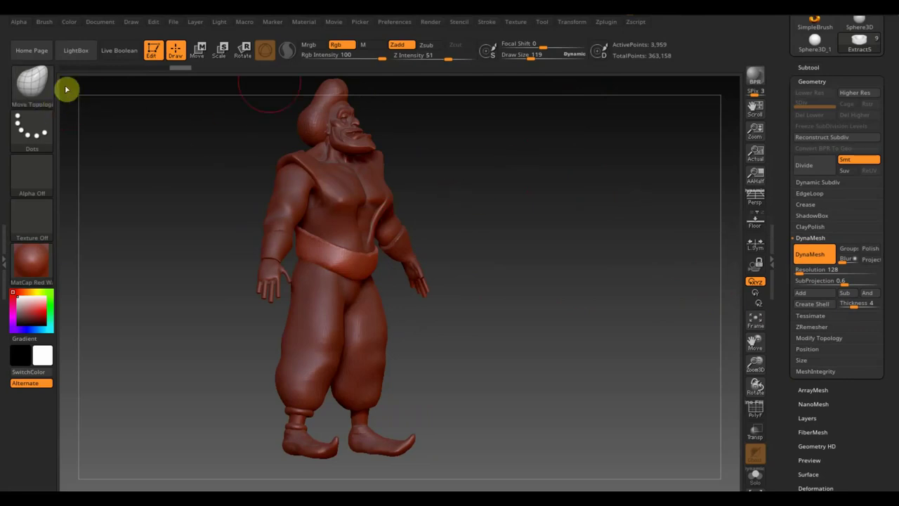
left_click_drag(526, 56, 533, 56)
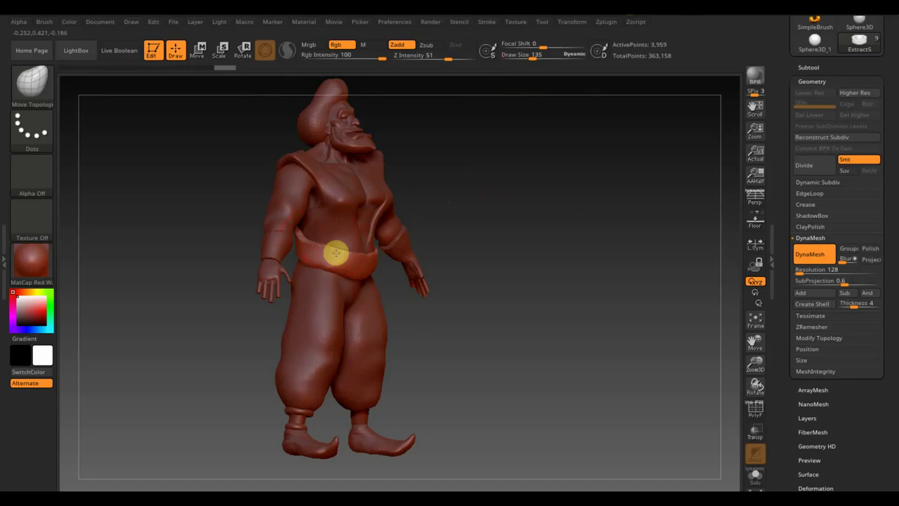
key("shift")
left_click_drag(437, 261, 341, 274, "shift")
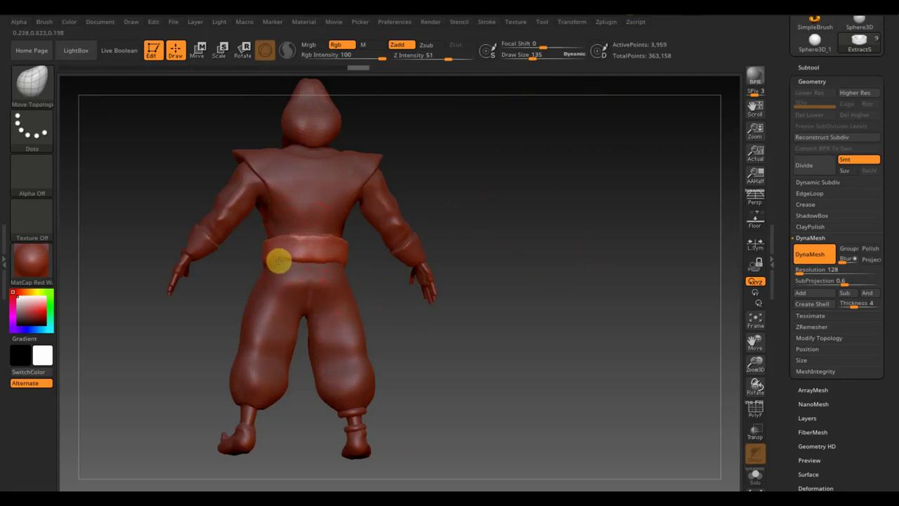
left_click_drag(496, 221, 443, 227)
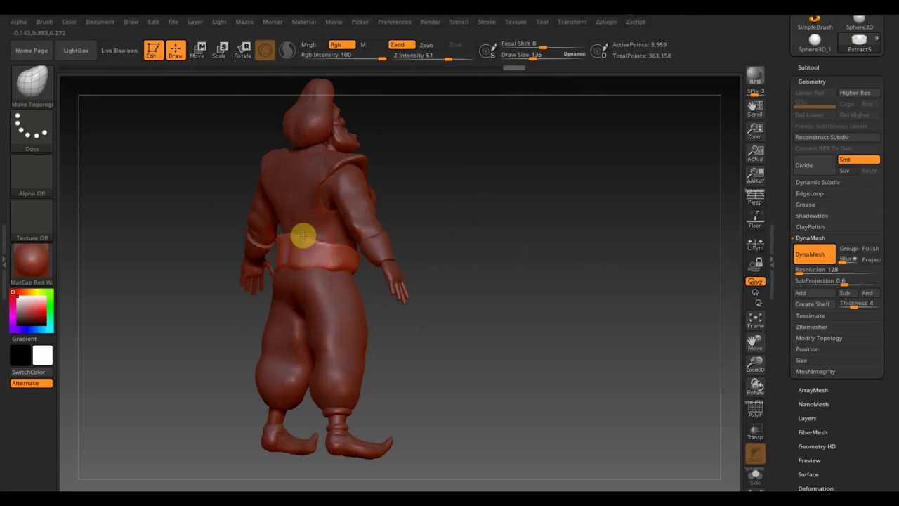
left_click_drag(302, 235, 385, 247)
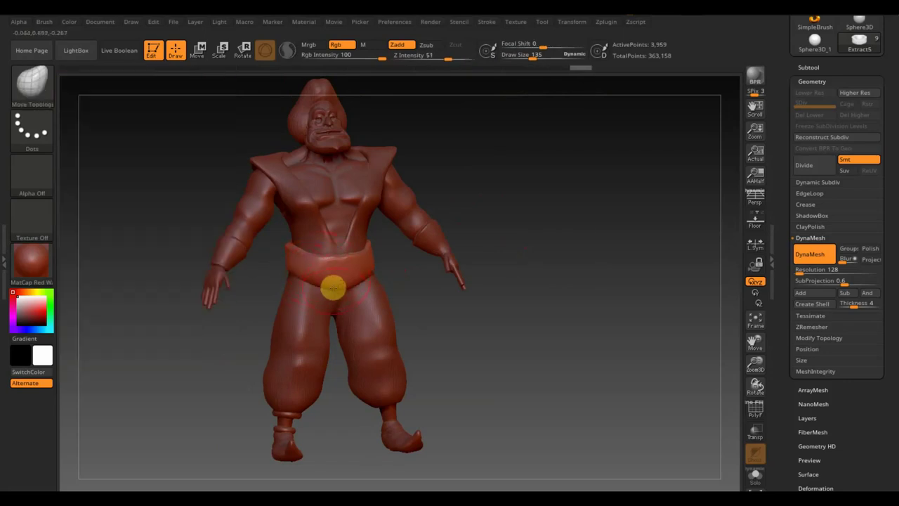
left_click_drag(383, 284, 405, 283)
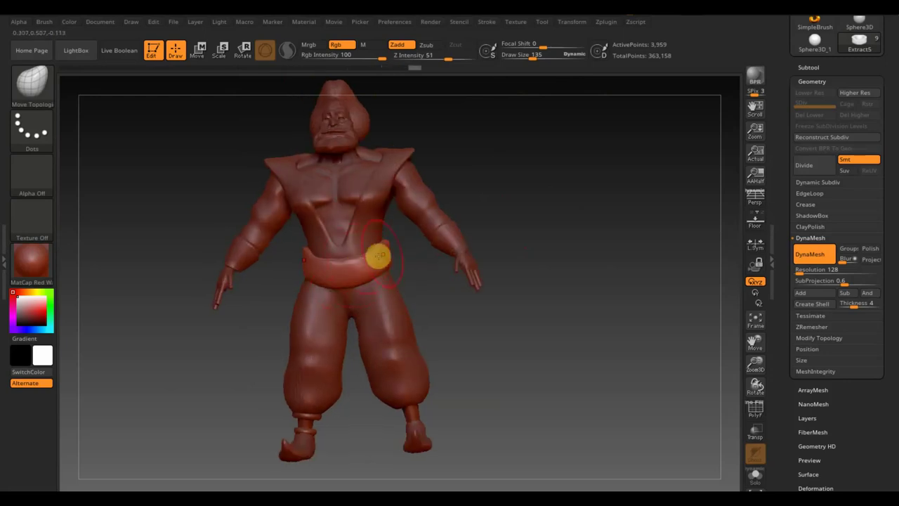
Build rough ClayBuildup folds along the belt's front and back with a smaller brush
left_click_drag(520, 225, 611, 215)
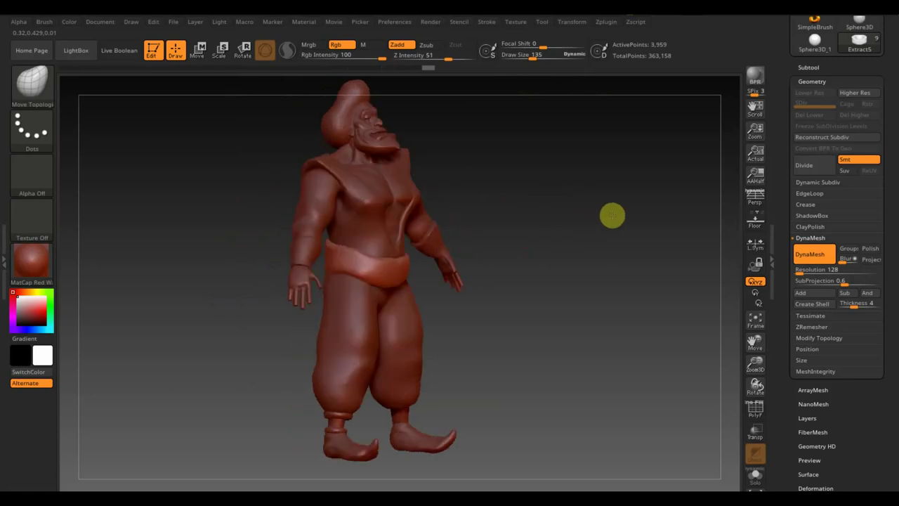
left_click(31, 83)
left_click(142, 96)
left_click_drag(529, 60, 530, 59)
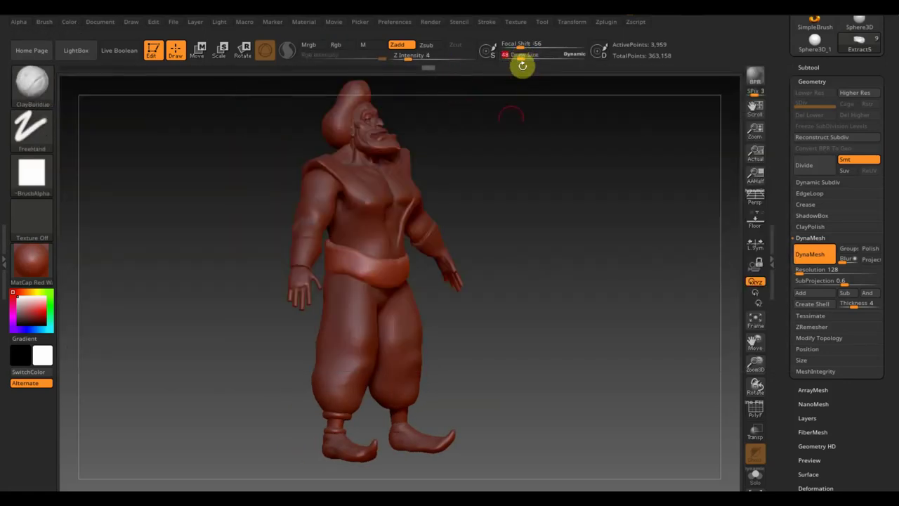
mouse_move(344, 263)
left_mouse_down()
mouse_move(405, 279)
mouse_move(352, 251)
left_mouse_up()
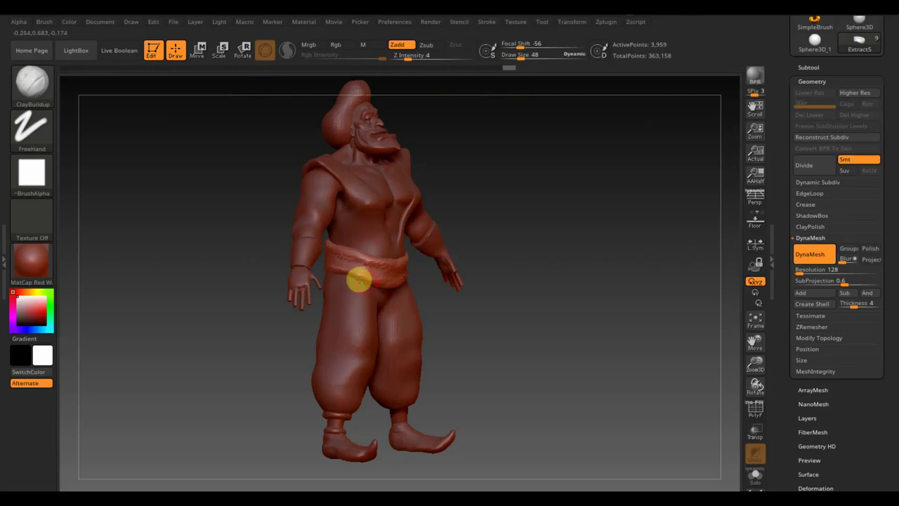
left_click_drag(187, 290, 233, 295)
mouse_move(353, 257)
left_mouse_down()
mouse_move(286, 241)
mouse_move(334, 271)
left_mouse_up()
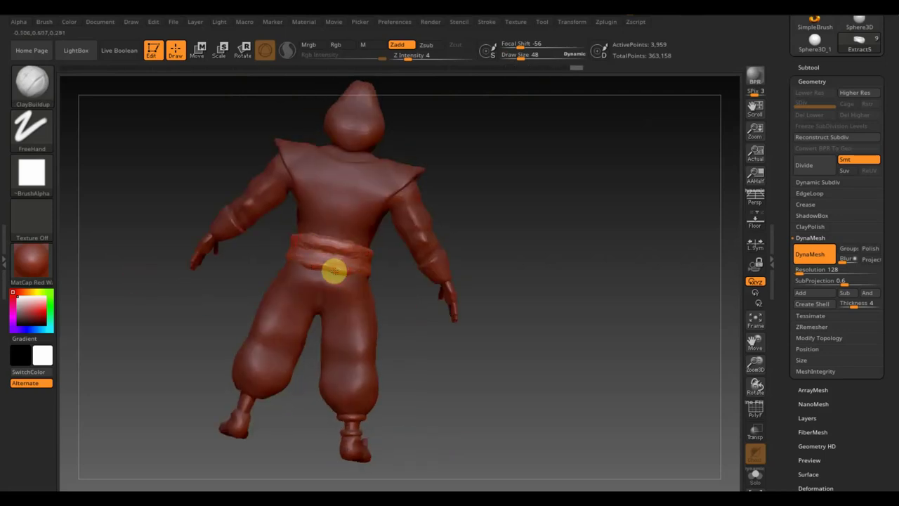
Return to a front view and select the PM3D_Sphere3D_1 body subtool
left_click_drag(243, 281, 281, 293)
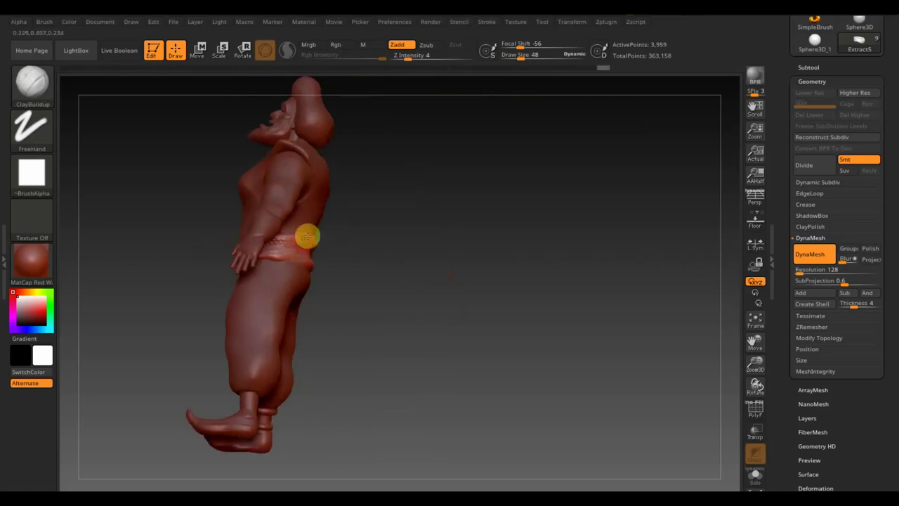
left_click_drag(274, 255, 454, 271)
left_click_drag(295, 253, 500, 227)
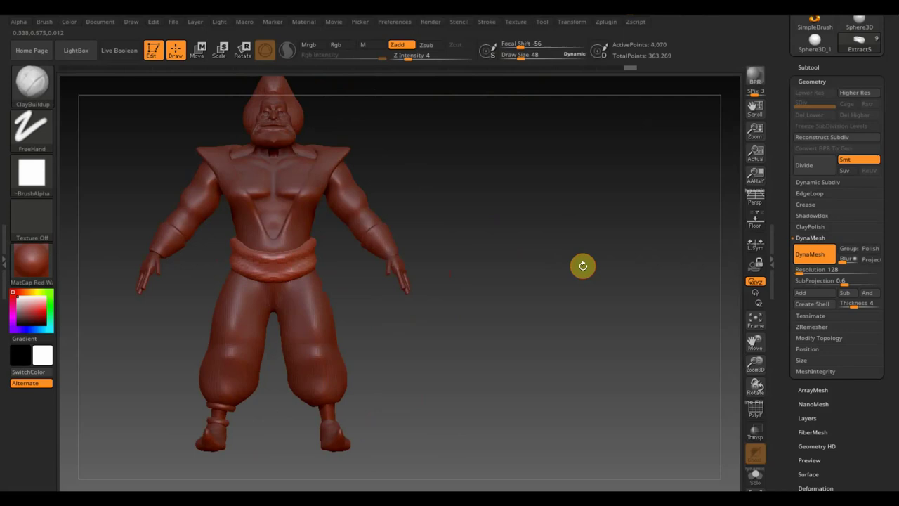
left_click_drag(582, 271, 648, 291, "alt")
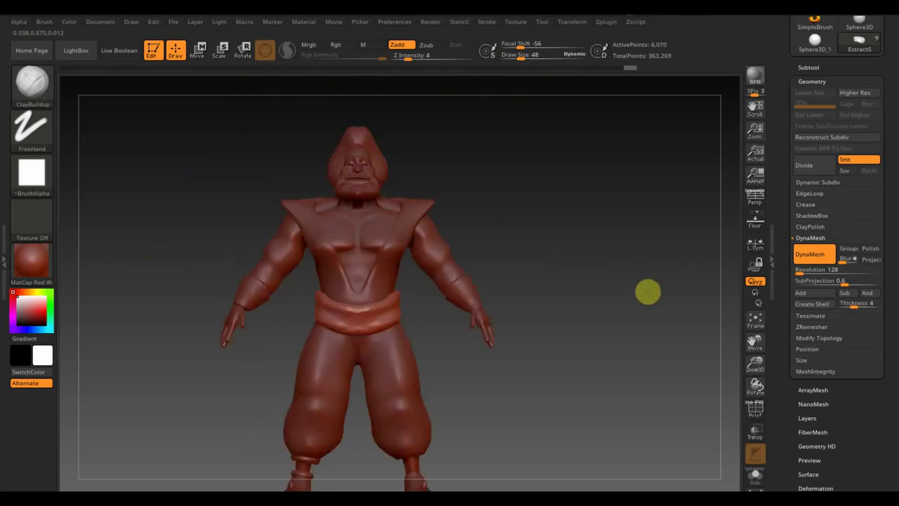
left_click(380, 247, "alt")
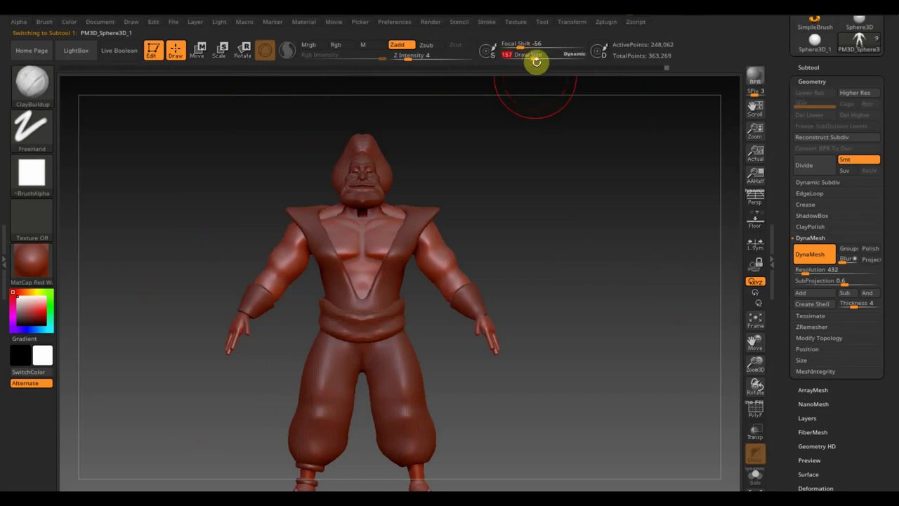
Mask a diagonal line across the chest from shoulder to opposite hip, retrying the angle
key("ctrl")
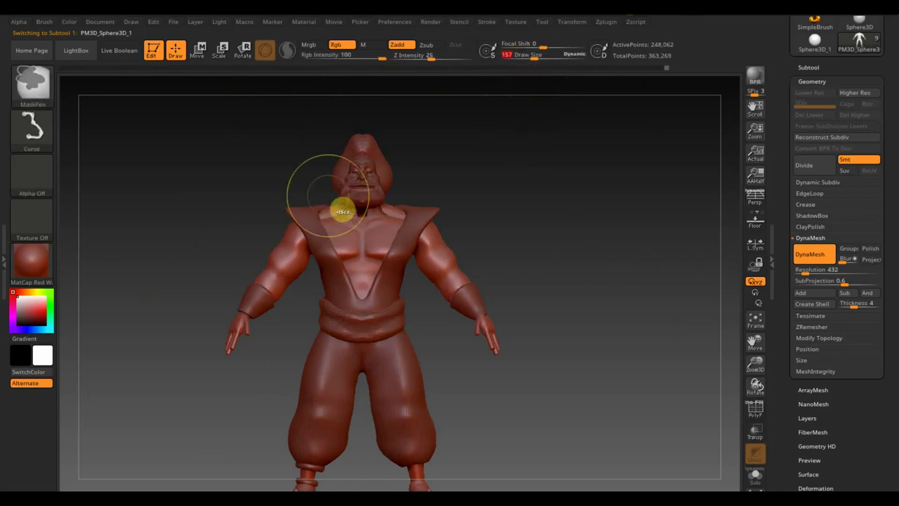
mouse_move(295, 153)
left_mouse_down("ctrl")
mouse_move(486, 396)
mouse_move(512, 444)
left_mouse_up("ctrl")
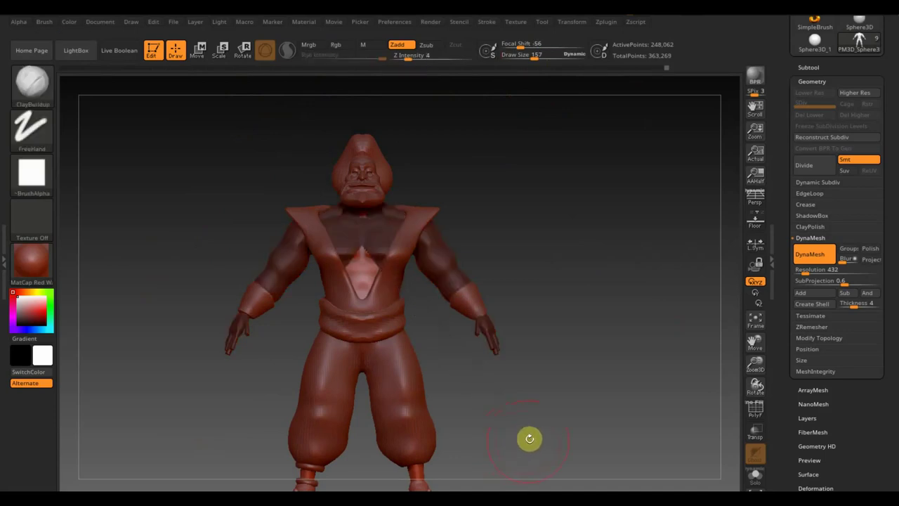
left_click_drag(576, 421, 503, 347, "ctrl")
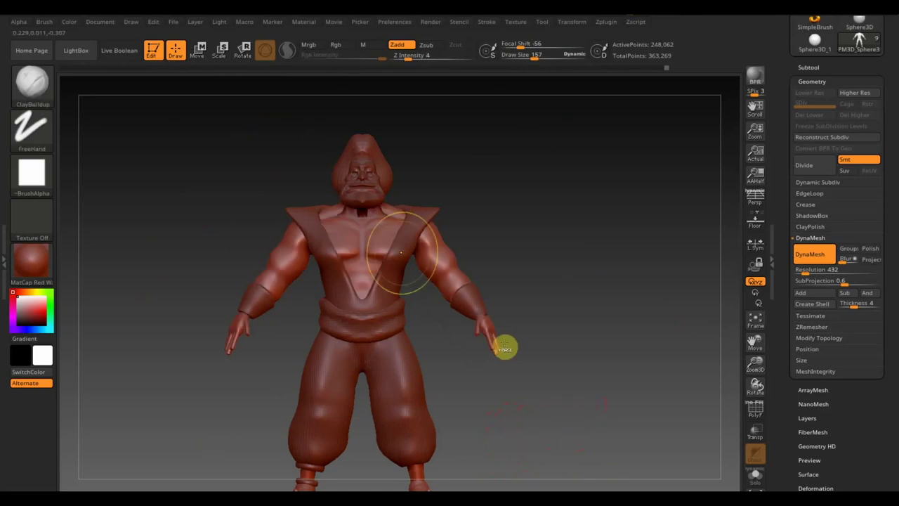
left_click_drag(274, 116, 488, 434, "ctrl")
mouse_move(553, 432)
left_mouse_down()
mouse_move(562, 437)
mouse_move(567, 345)
mouse_move(582, 379)
mouse_move(566, 412)
left_mouse_up()
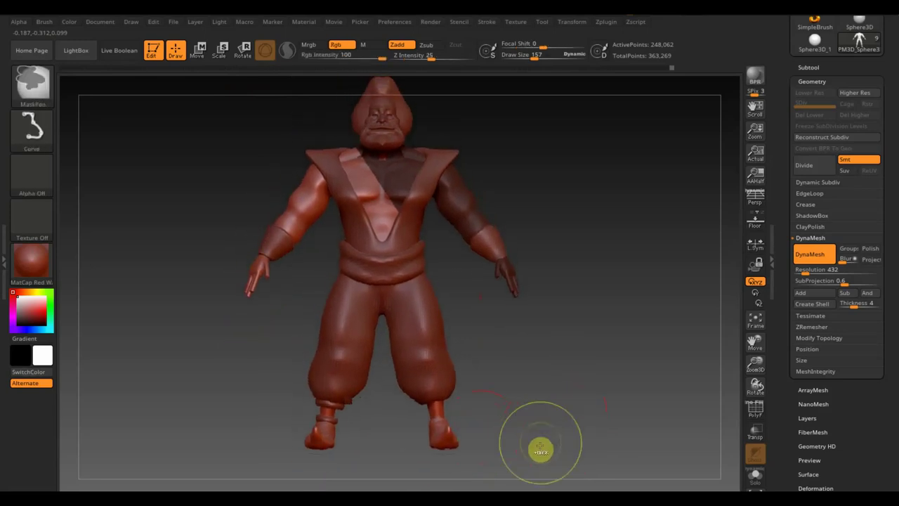
mouse_move(534, 474)
left_mouse_down("ctrl")
mouse_move(377, 255)
mouse_move(327, 153)
mouse_move(311, 161)
mouse_move(316, 100)
left_mouse_up("ctrl")
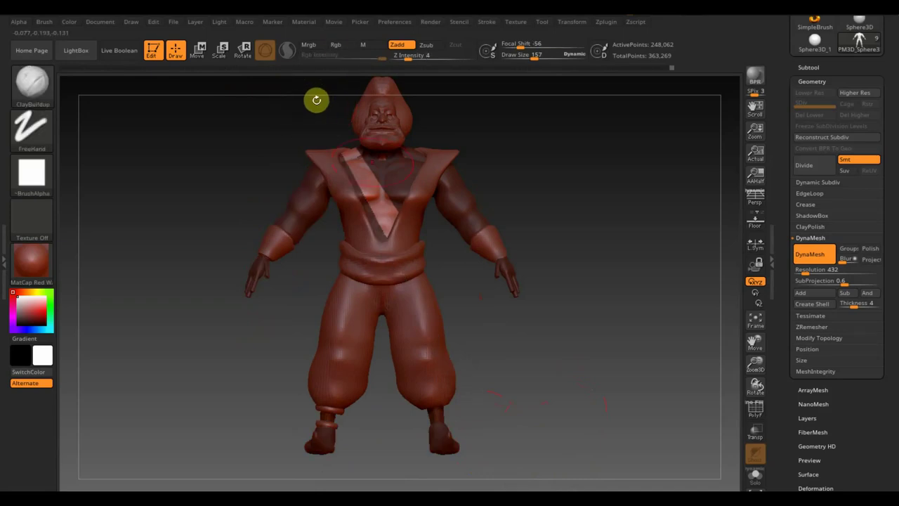
left_click(817, 67)
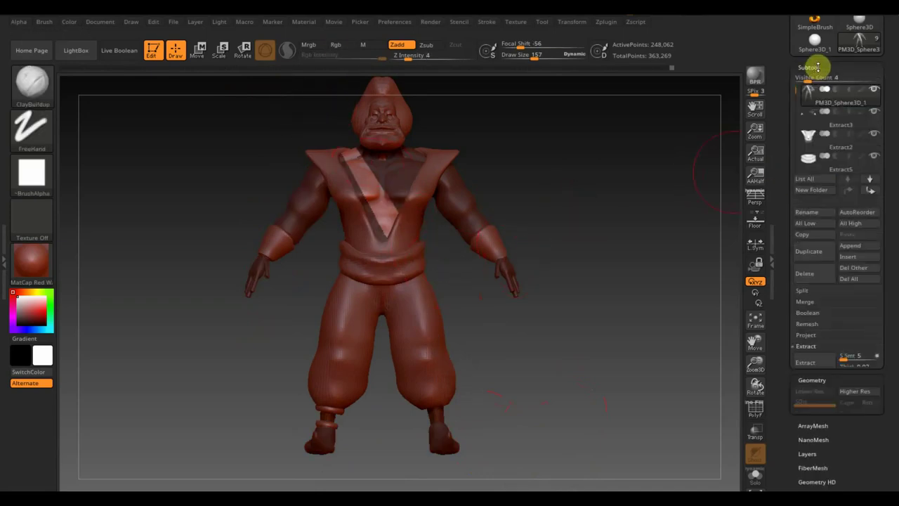
Show only the body and mask the diagonal strap band across the torso
left_click(876, 92, "shift")
key("ctrl")
left_click_drag(576, 197, 312, 302, "ctrl")
mouse_move(534, 337)
left_mouse_down()
mouse_move(580, 357)
mouse_move(536, 361)
mouse_move(590, 373)
left_mouse_up()
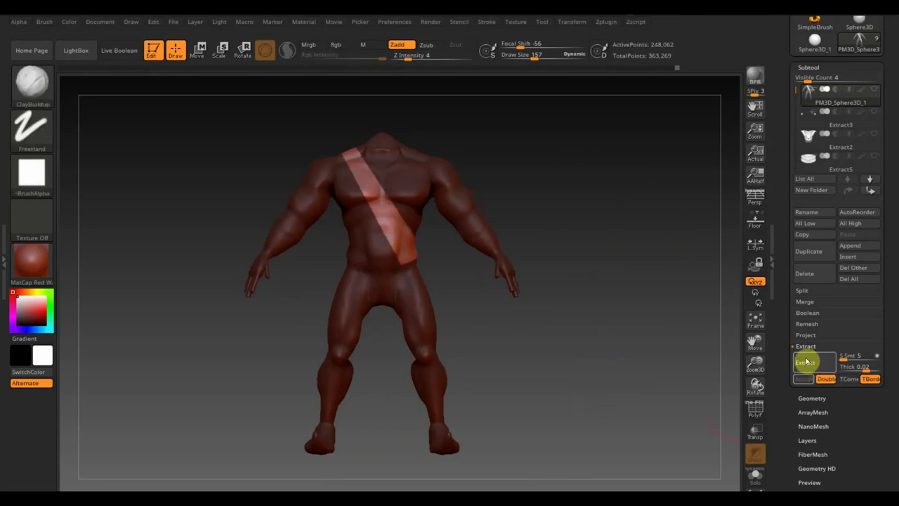
left_click(806, 362)
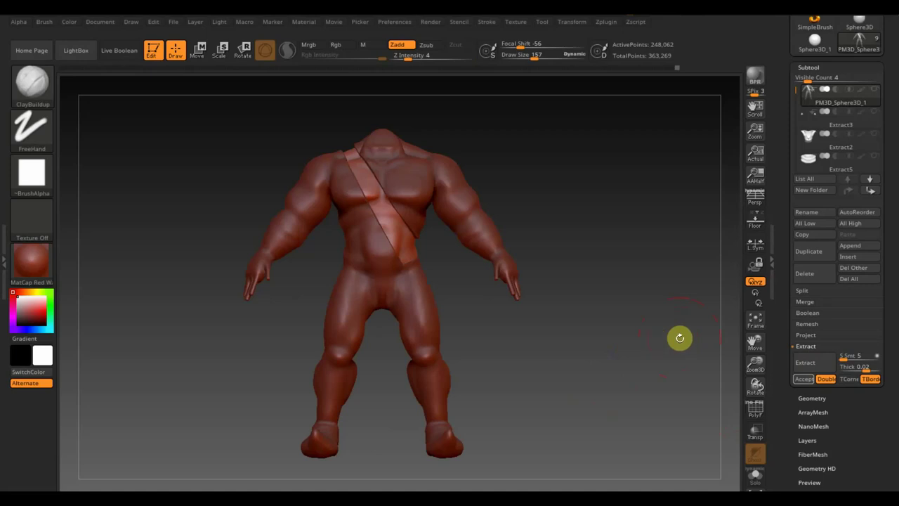
left_click(680, 338, "ctrl")
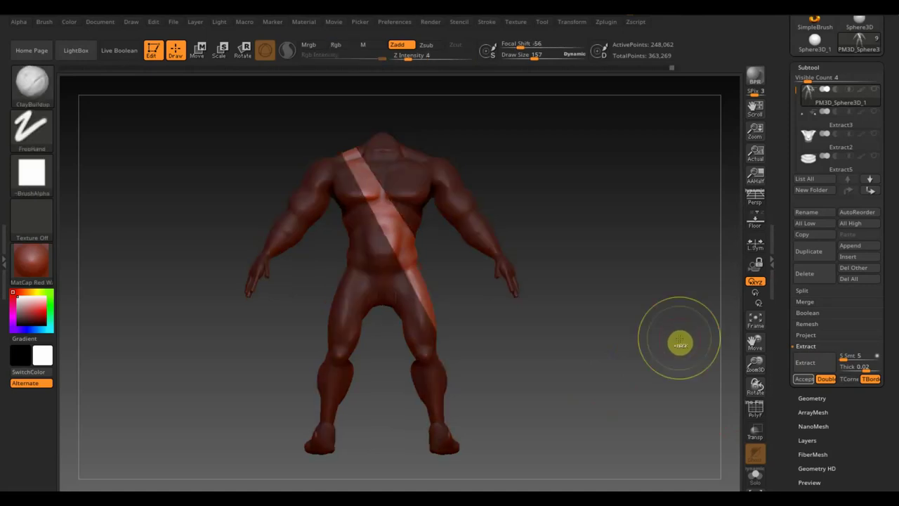
left_click(680, 341, "ctrl")
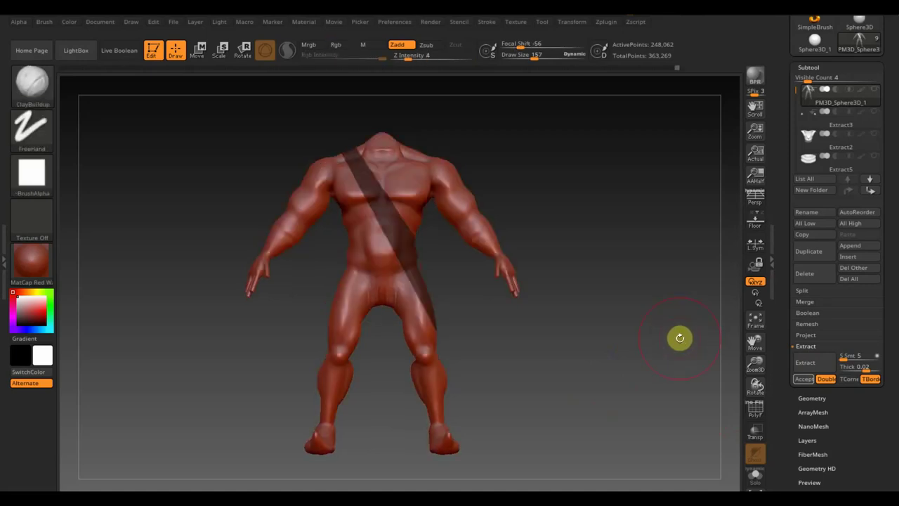
mouse_move(450, 244)
left_mouse_down("ctrl")
mouse_move(497, 206)
mouse_move(380, 283)
left_mouse_up("ctrl")
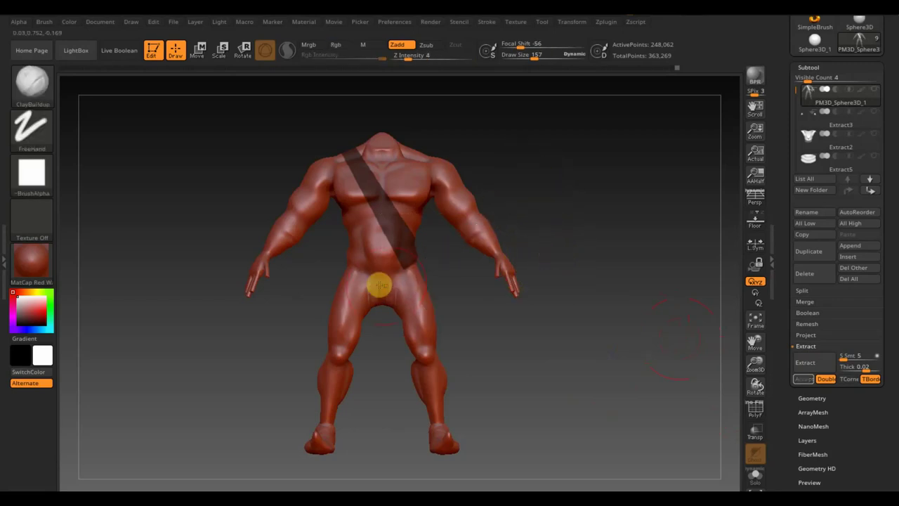
Extract the masked strap as subtool Extract7 and DynaMesh it to 4,456 points
left_click(808, 362)
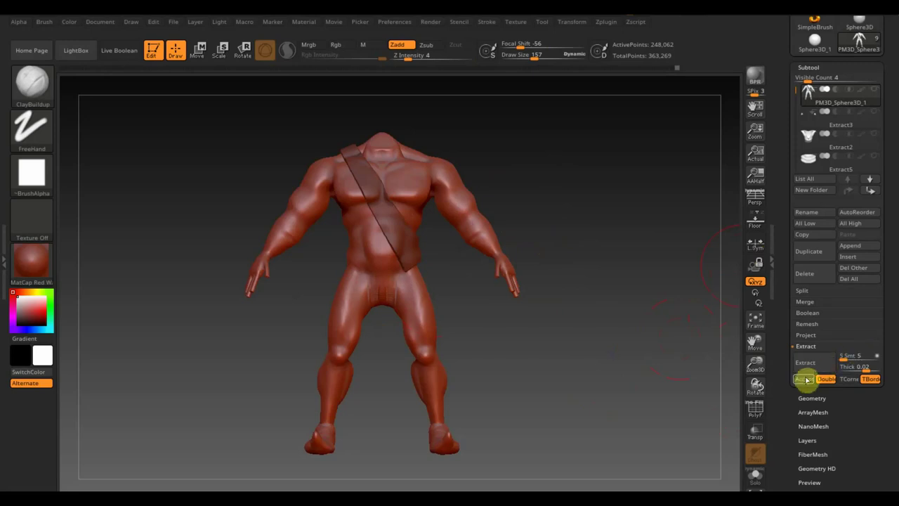
left_click(806, 379)
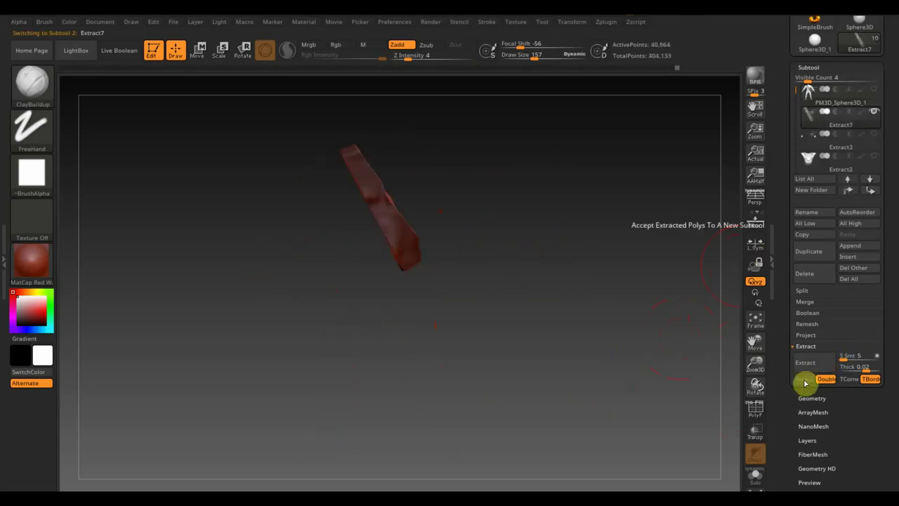
left_click(838, 143)
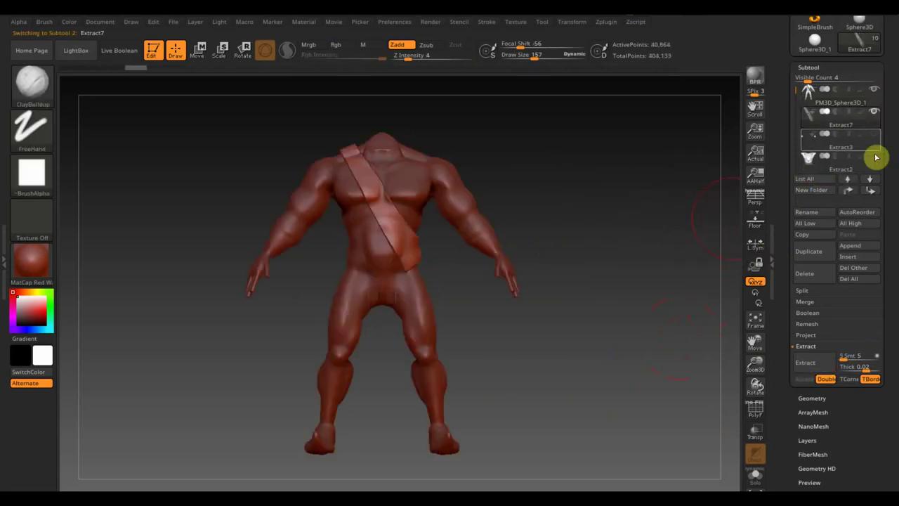
left_click(815, 398)
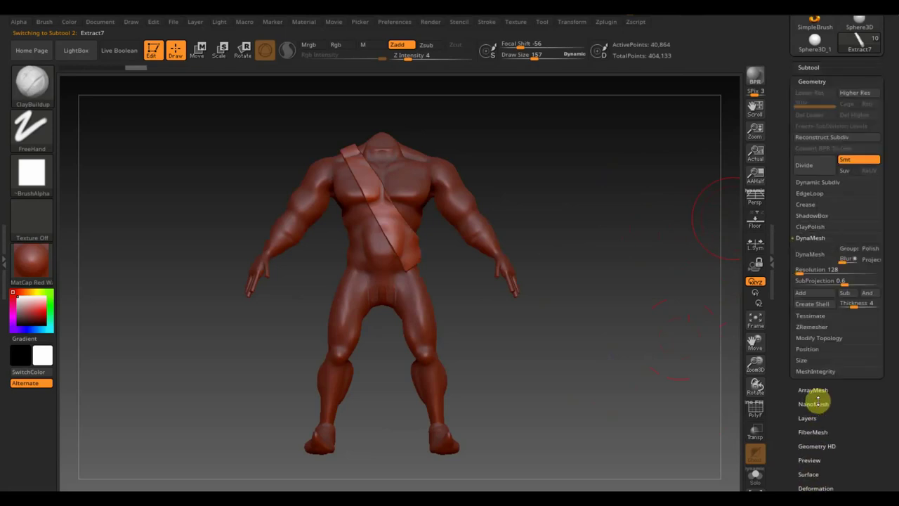
left_click(814, 255)
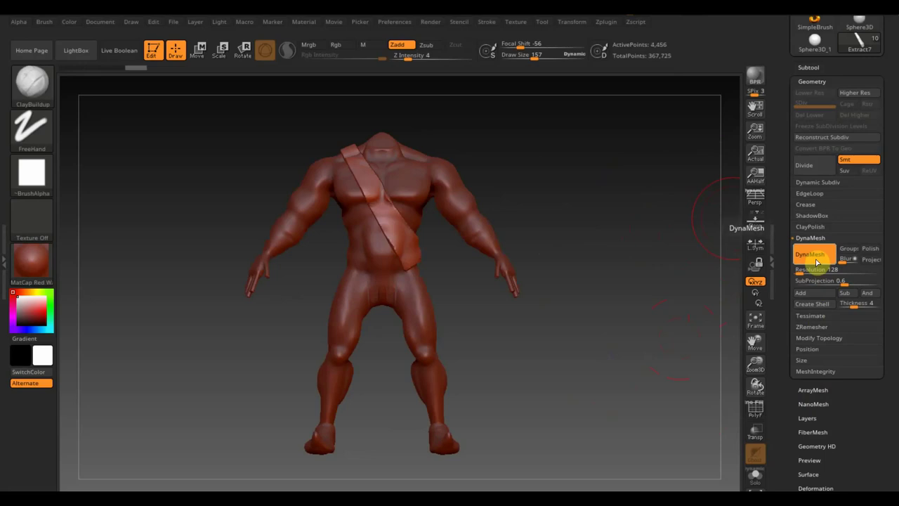
Make all subtools visible to see the strap on the full character
left_click(809, 67)
mouse_move(840, 116)
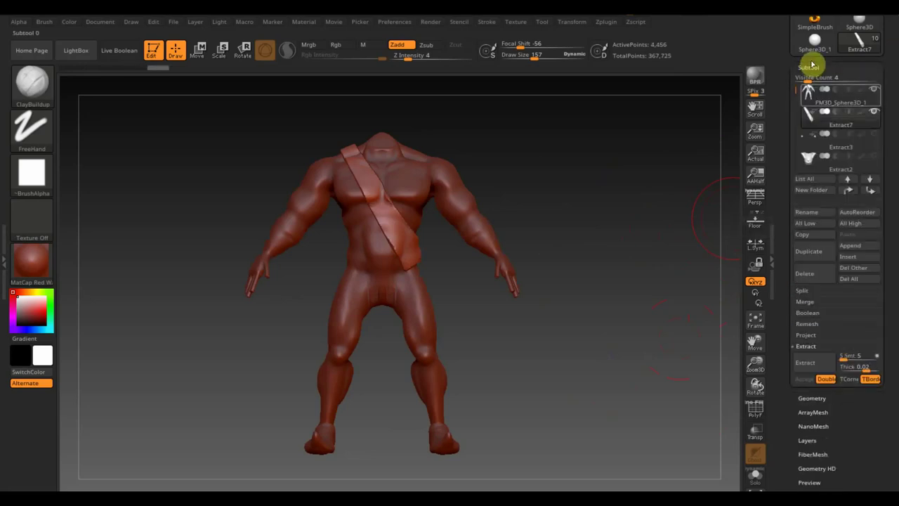
left_click(878, 101, "shift")
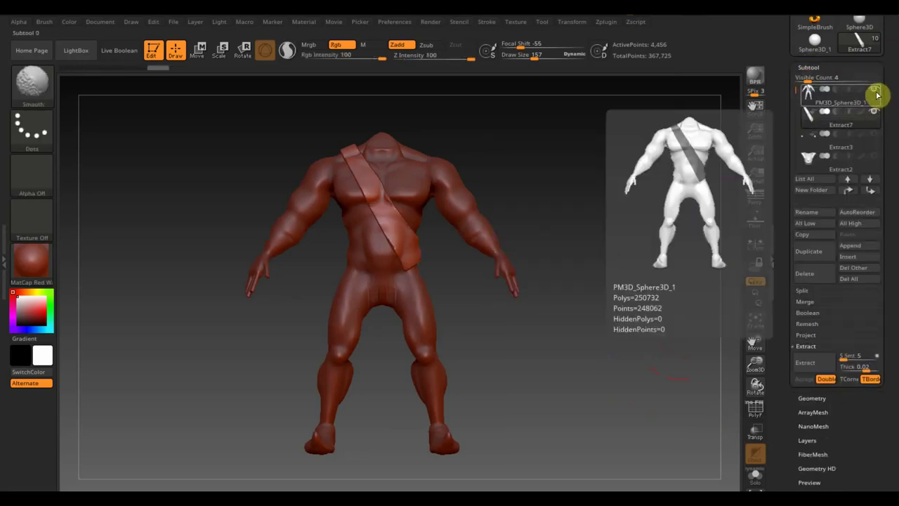
left_click(877, 95, "shift")
left_click(877, 95, "shift")
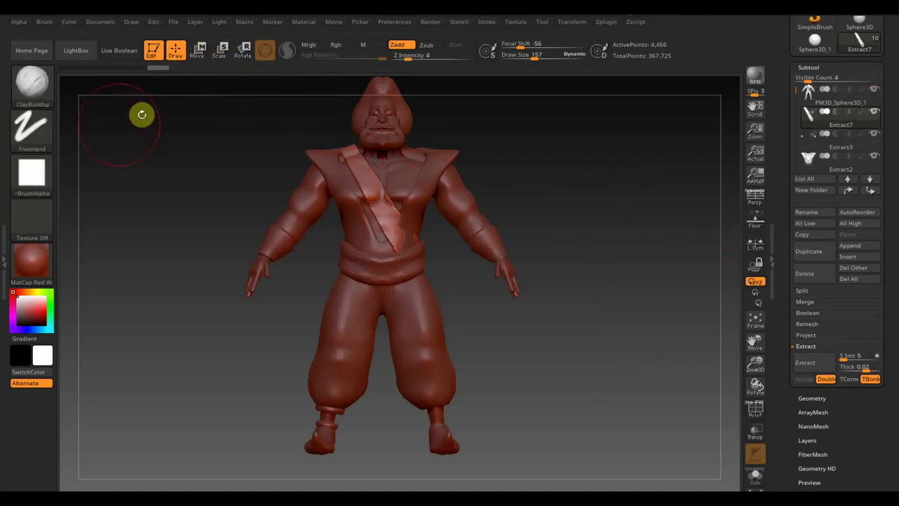
Switch to the Move Topological brush, enlarge it, and smooth the strap across the chest
left_click(34, 83)
left_click(216, 108)
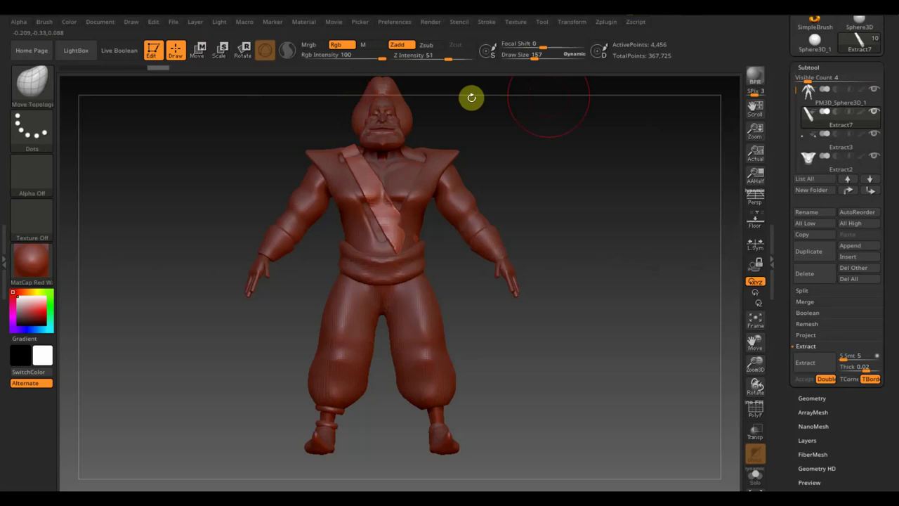
left_click_drag(550, 56, 539, 56)
mouse_move(576, 197)
left_mouse_down()
mouse_move(595, 232)
mouse_move(532, 261)
left_mouse_up()
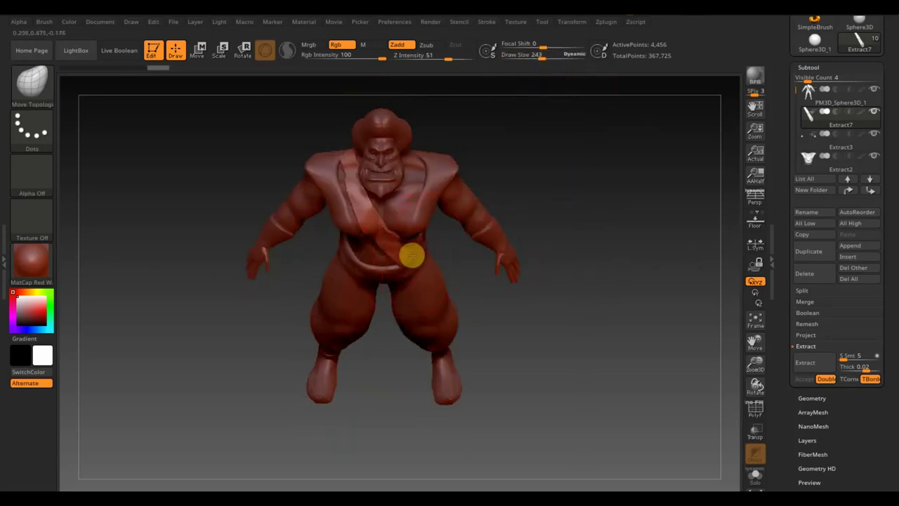
left_click_drag(452, 265, 558, 195)
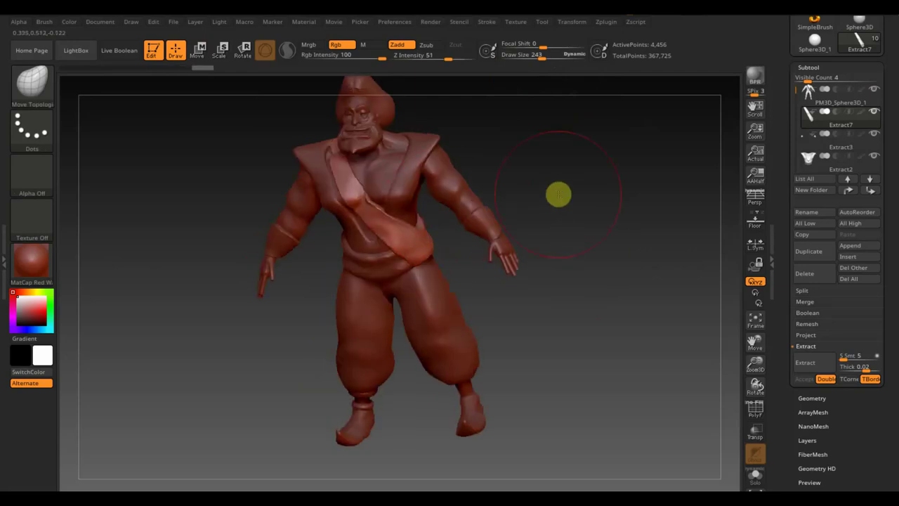
left_click_drag(399, 236, 439, 263, "shift")
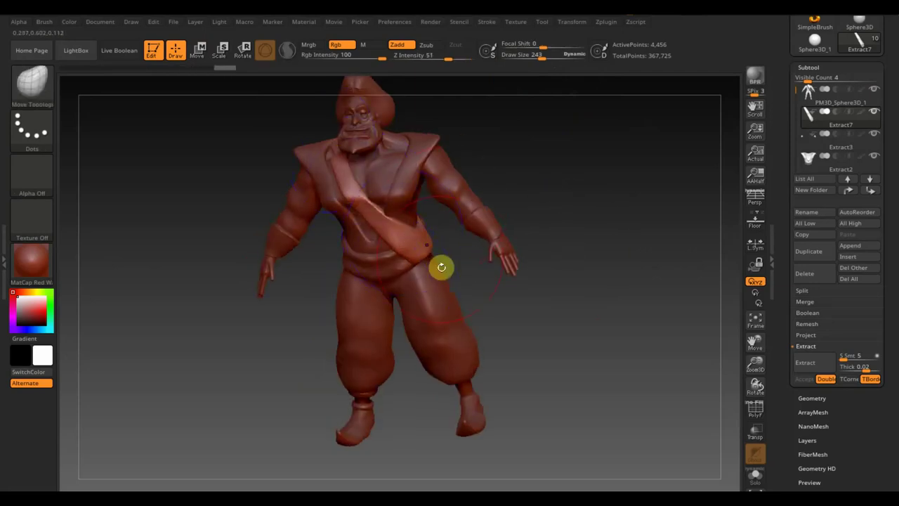
left_click_drag(418, 234, 425, 243, "shift")
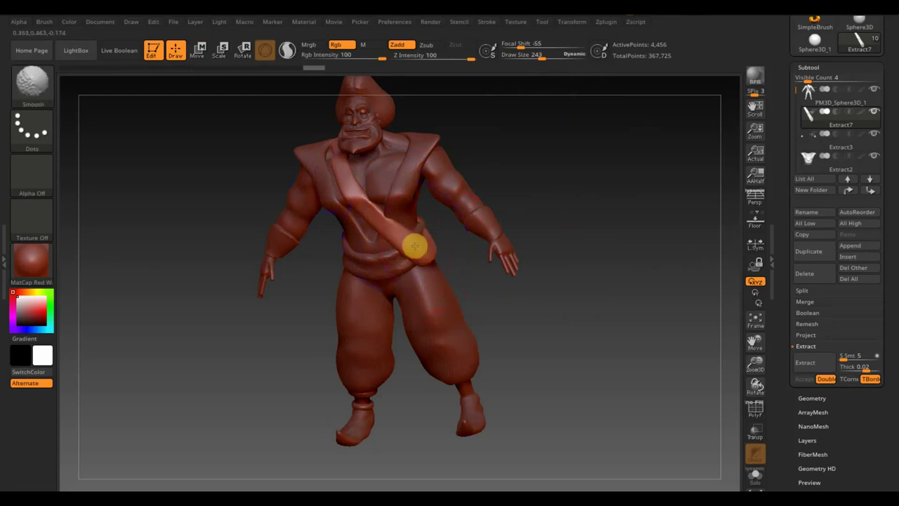
mouse_move(539, 202)
left_mouse_down()
mouse_move(556, 197)
mouse_move(454, 167)
left_mouse_up()
Smooth the strap across the back with the brush reduced to draw size 95
key("shift")
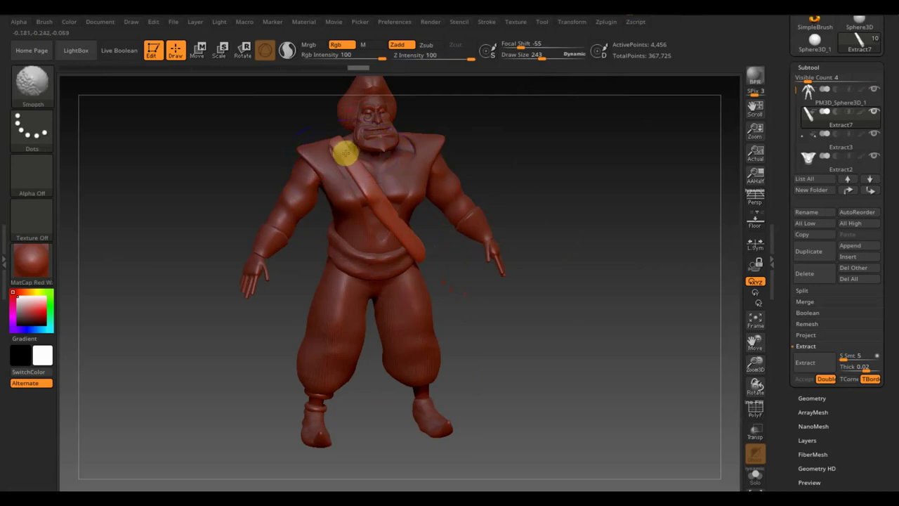
mouse_move(511, 182)
left_mouse_down()
mouse_move(582, 225)
mouse_move(602, 217)
mouse_move(576, 264)
mouse_move(438, 279)
left_mouse_up()
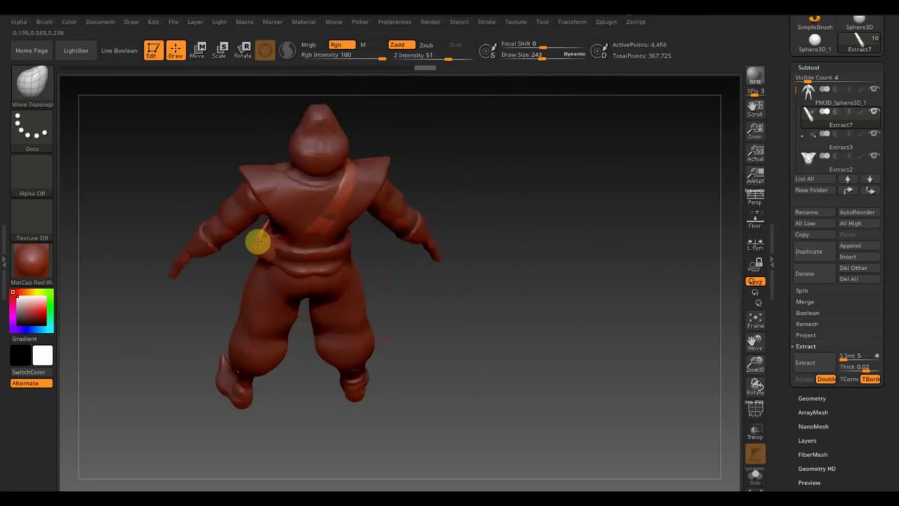
left_click_drag(474, 233, 499, 273)
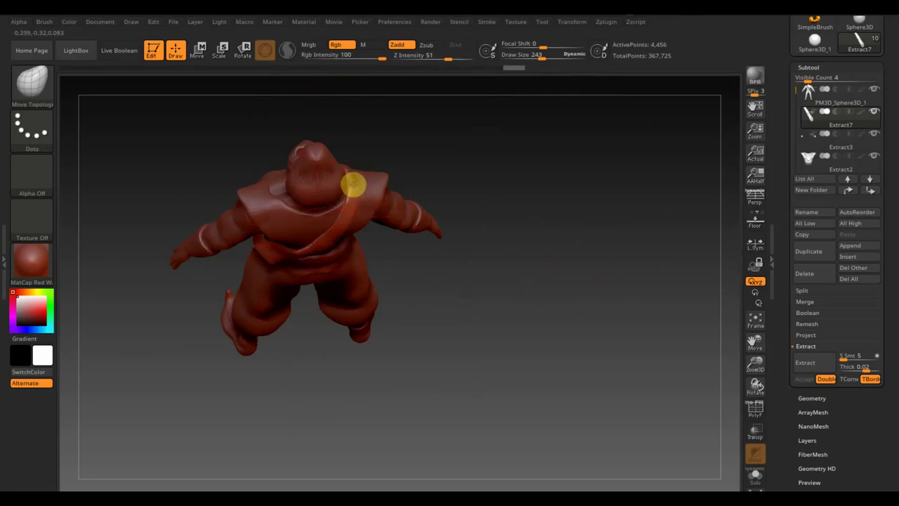
mouse_move(485, 211)
left_mouse_down()
mouse_move(504, 145)
mouse_move(493, 216)
left_mouse_up()
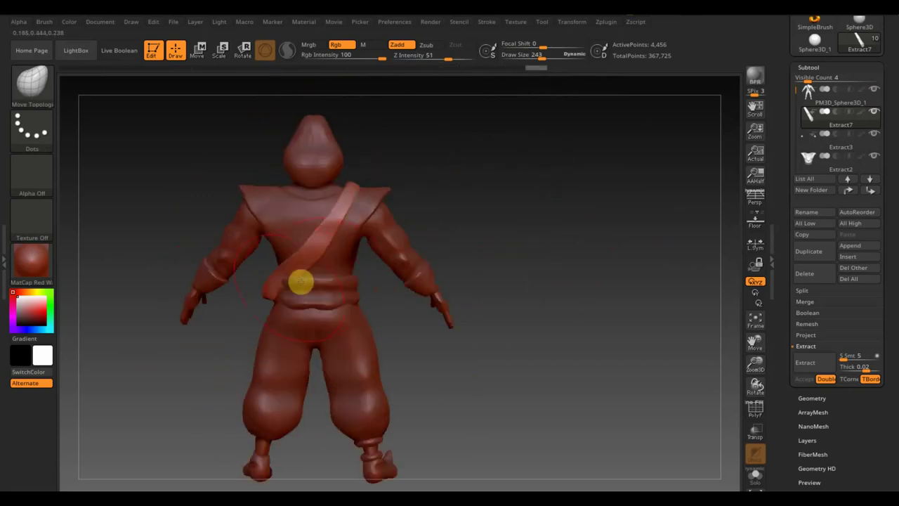
left_click_drag(533, 248, 574, 279)
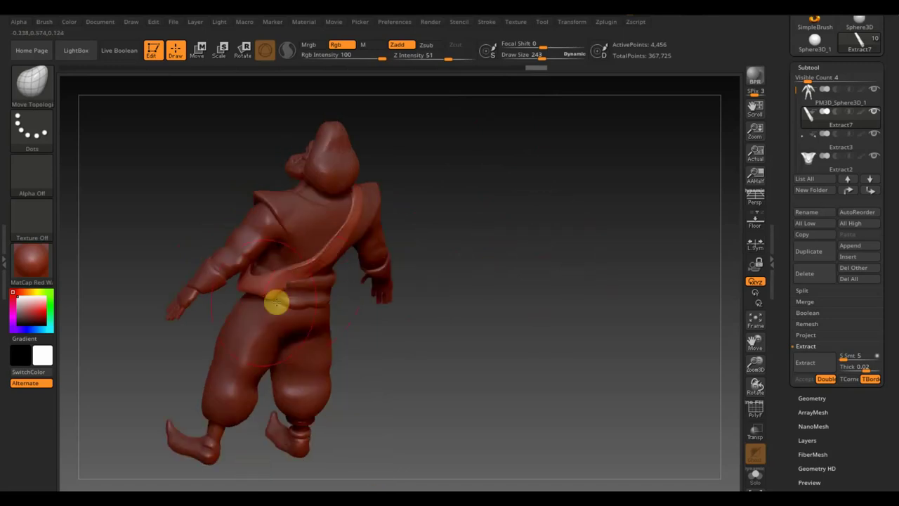
left_click_drag(543, 56, 534, 55)
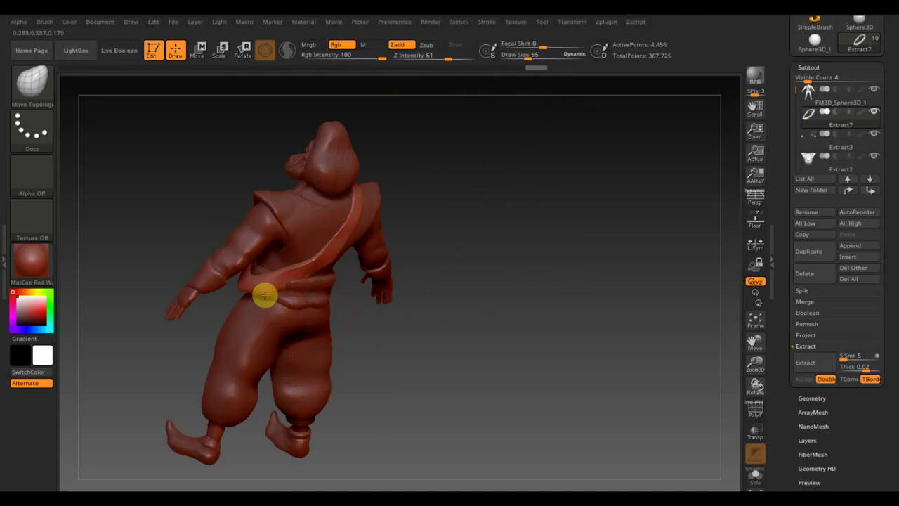
key("shift")
left_click_drag(282, 287, 346, 248, "shift")
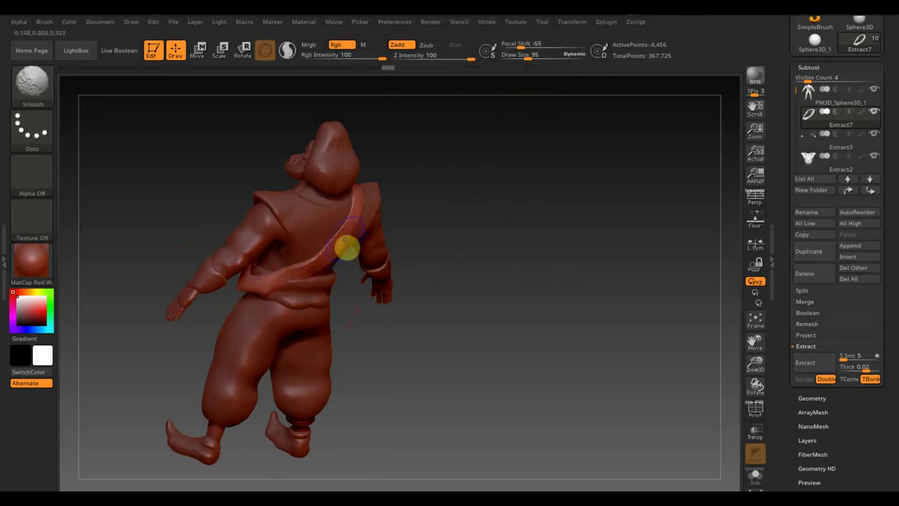
Pull the sash tip at the belt longer and downward, then return to front view
mouse_move(380, 274)
left_mouse_down()
mouse_move(401, 298)
mouse_move(494, 314)
mouse_move(457, 349)
left_mouse_up()
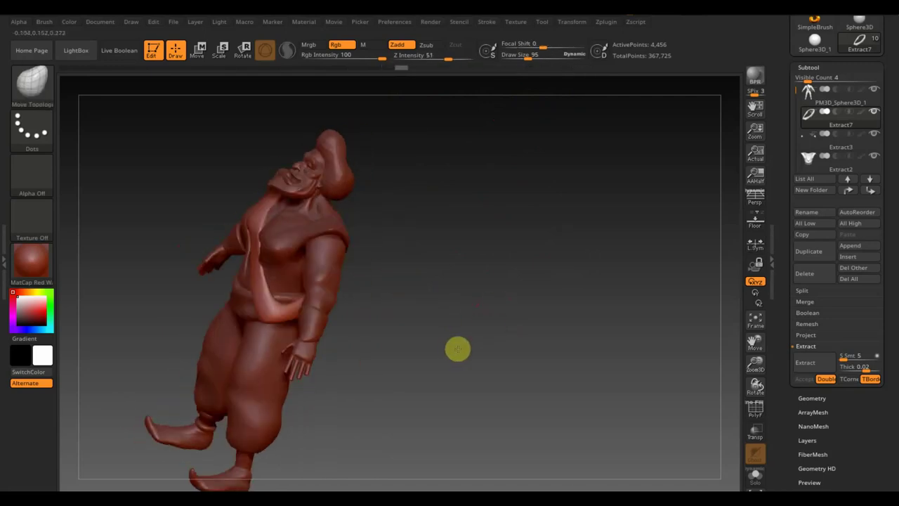
left_click_drag(292, 340, 268, 322)
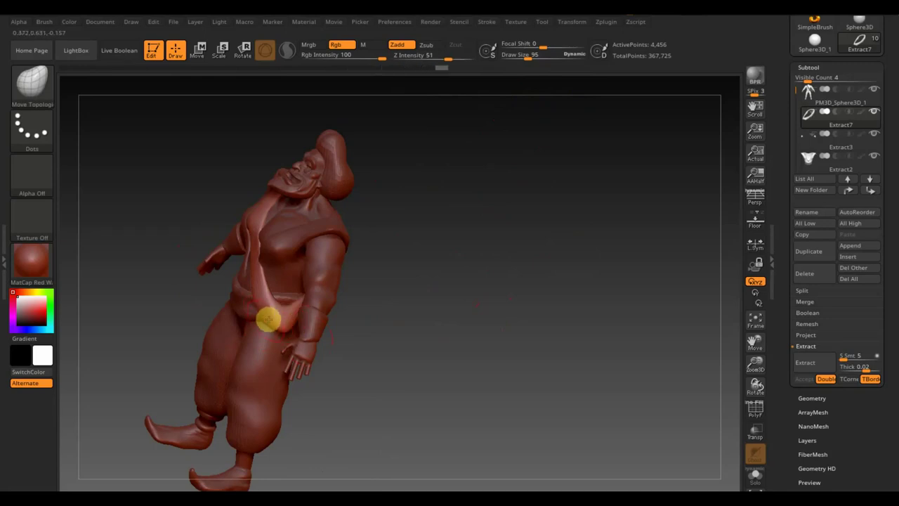
left_click_drag(303, 328, 367, 301)
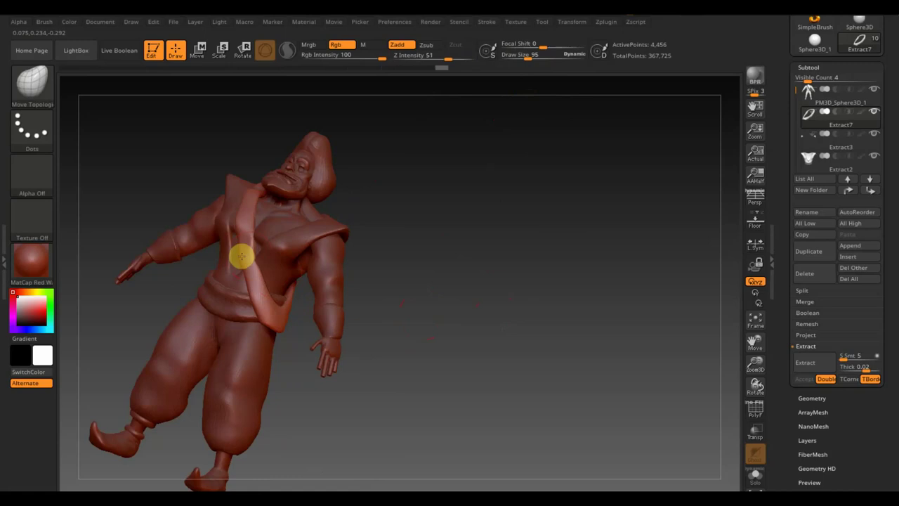
mouse_move(316, 255)
left_mouse_down()
mouse_move(450, 286)
mouse_move(460, 298)
left_mouse_up()
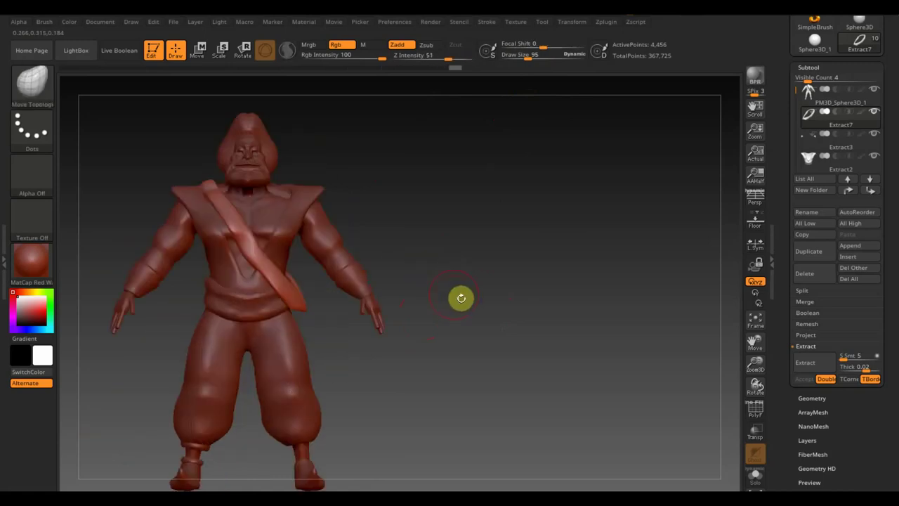
Enlarge the brush and align the transform gizmo diagonally along the strap
left_click_drag(535, 59, 538, 56)
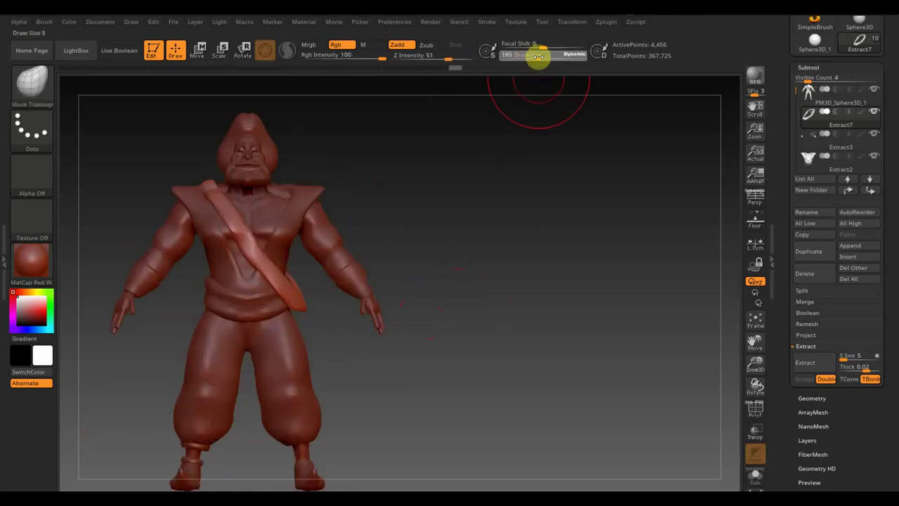
left_click(199, 50)
mouse_move(299, 204)
left_mouse_down()
mouse_move(274, 151)
mouse_move(212, 251)
left_mouse_up()
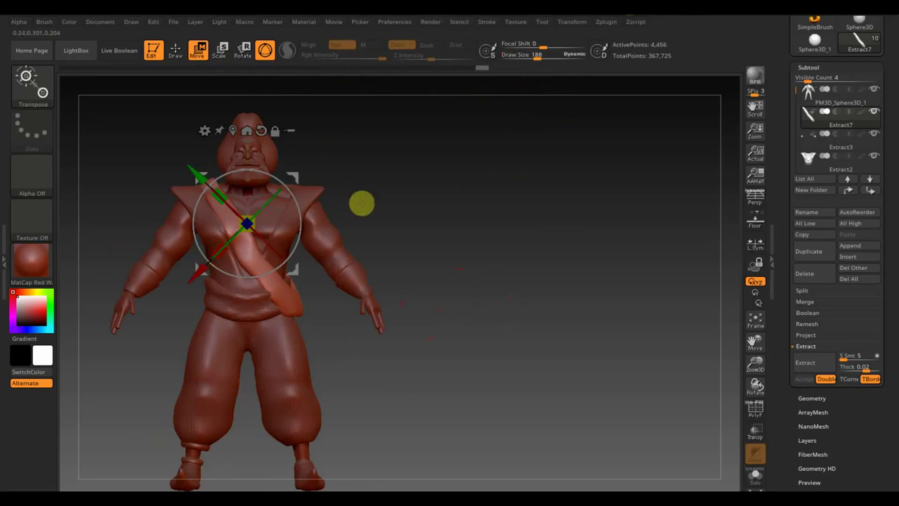
left_click(176, 51)
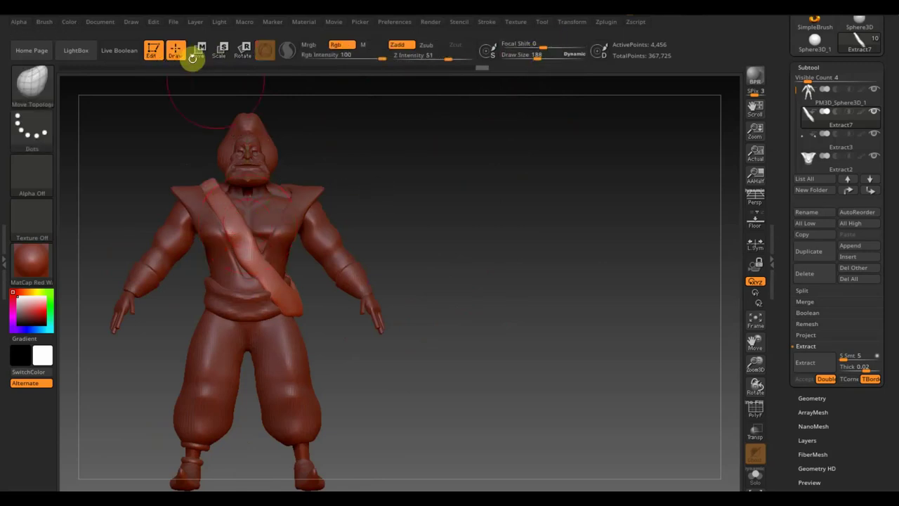
Smooth the sash down the chest from a three-quarter view, then shrink the brush
mouse_move(400, 206)
left_mouse_down()
mouse_move(429, 232)
mouse_move(433, 263)
left_mouse_up()
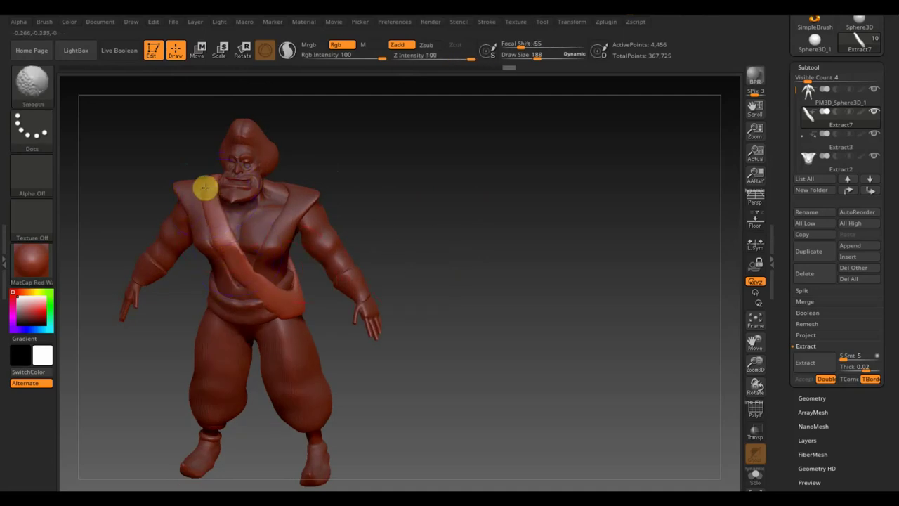
left_click_drag(204, 187, 247, 271, "shift")
left_click_drag(281, 293, 458, 236)
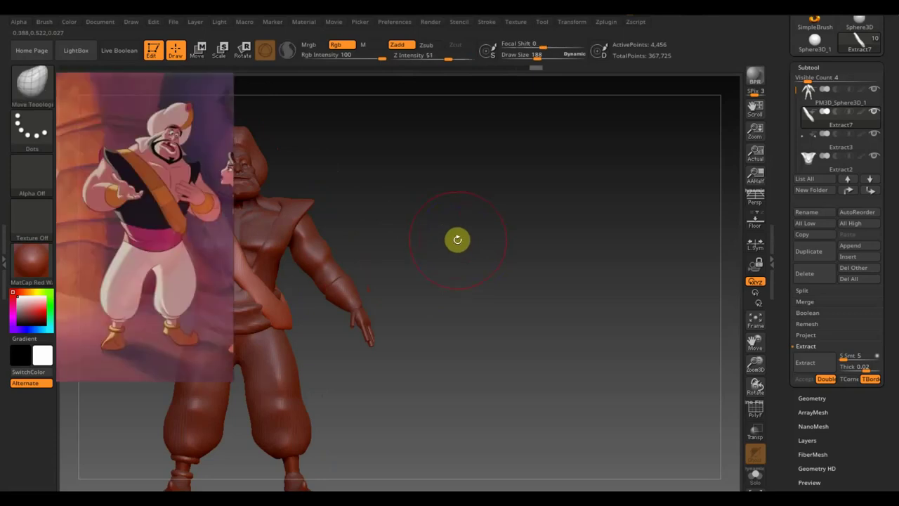
key("shift")
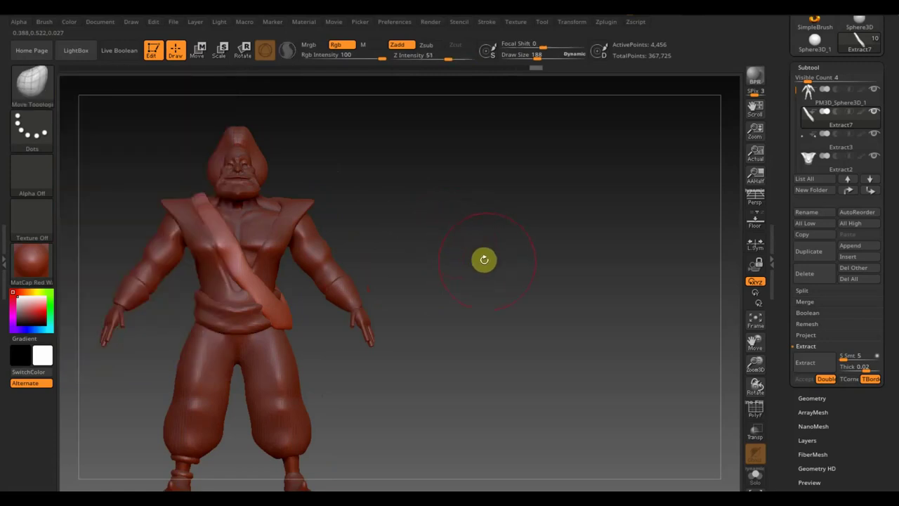
left_click_drag(484, 260, 547, 251, "alt")
left_click_drag(538, 59, 525, 59)
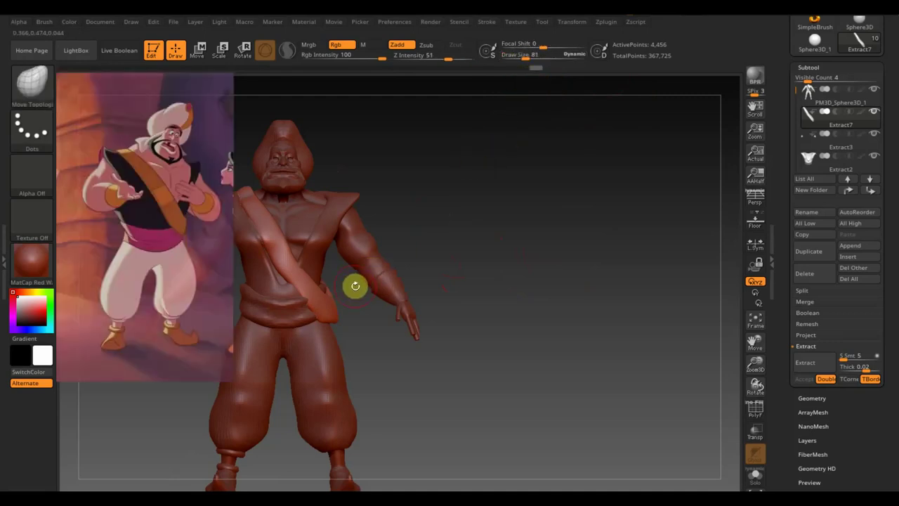
key("shift")
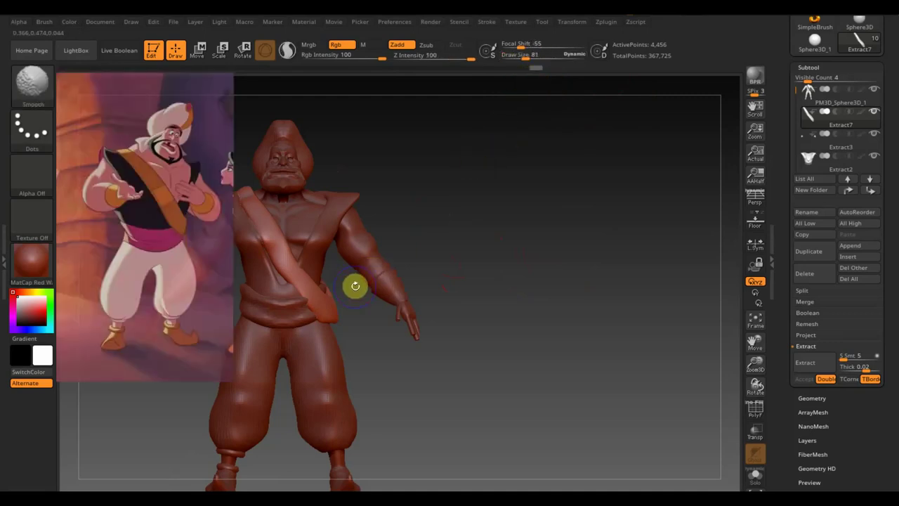
Draw a MaskPen Curve line across the chest and switch to ClayBuildup with FreeHand stroke
key("ctrl")
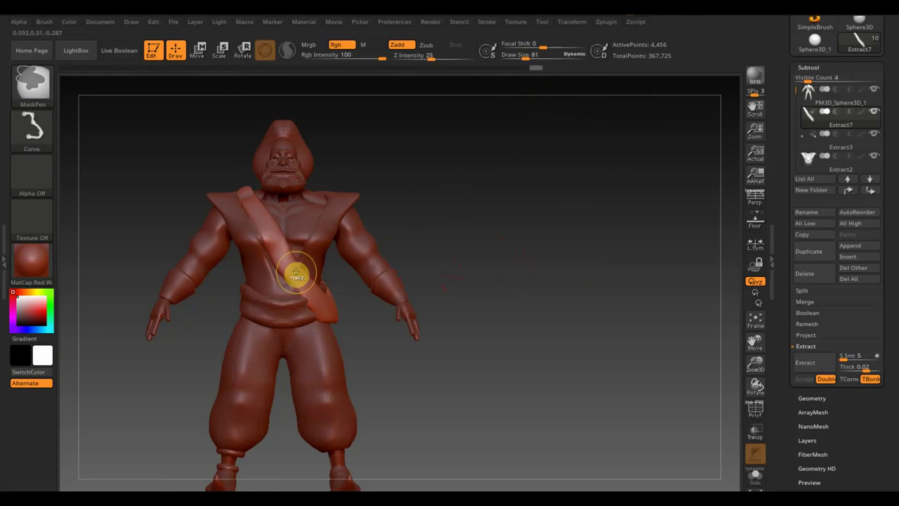
mouse_move(297, 250)
left_mouse_down("ctrl")
mouse_move(270, 262)
mouse_move(274, 276)
left_mouse_up("ctrl")
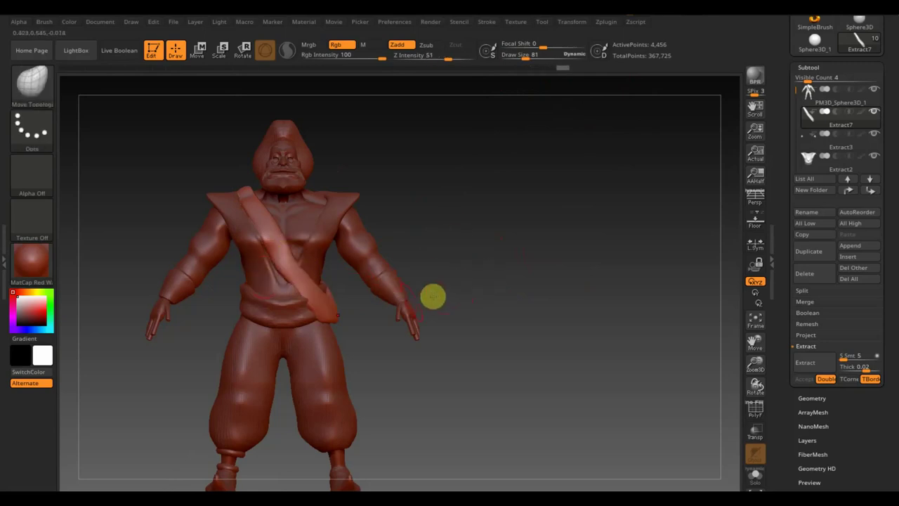
left_click(44, 99)
left_click(125, 92)
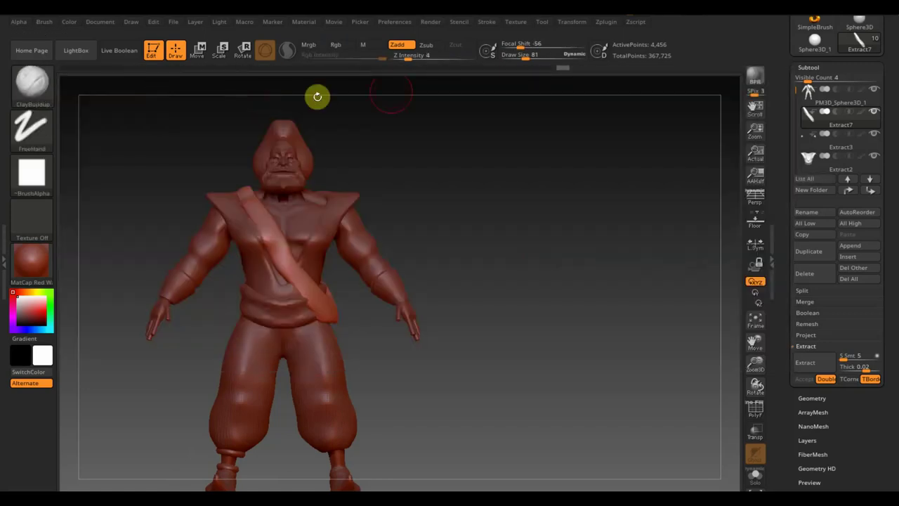
left_click_drag(523, 56, 534, 59)
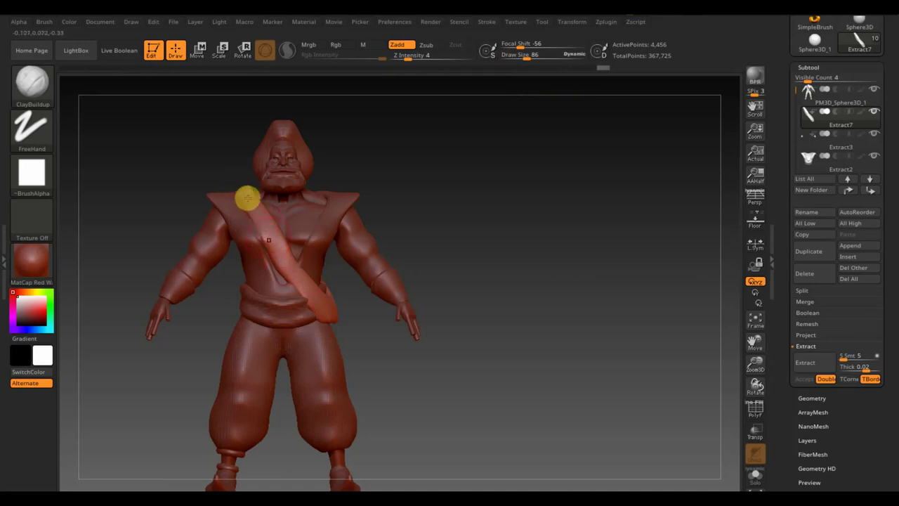
left_click_drag(377, 337, 295, 360)
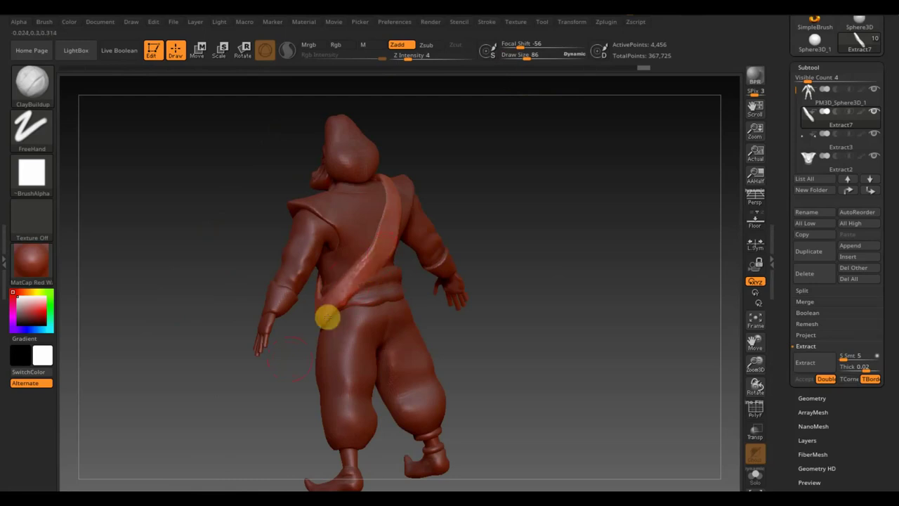
mouse_move(483, 212)
left_mouse_down()
mouse_move(459, 206)
mouse_move(539, 188)
mouse_move(377, 249)
mouse_move(386, 235)
mouse_move(363, 217)
mouse_move(336, 250)
left_mouse_up()
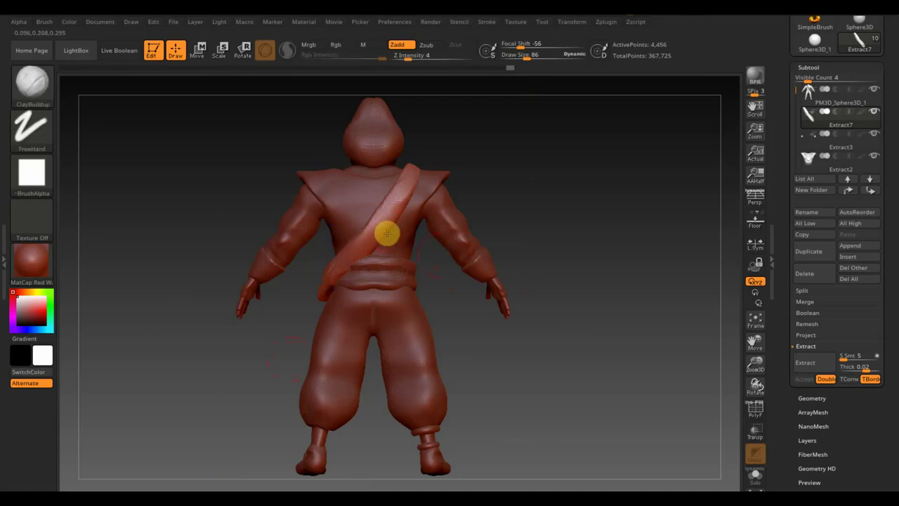
left_click_drag(387, 231, 626, 218, "shift")
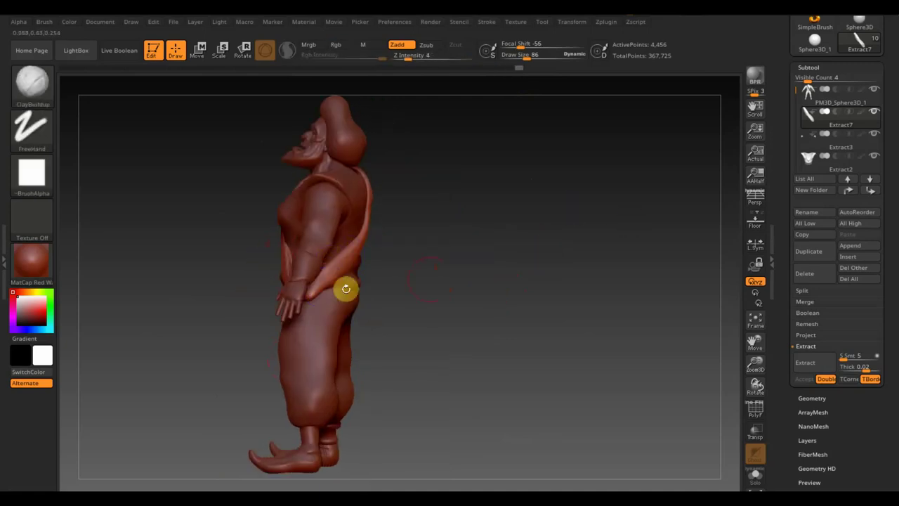
left_click_drag(345, 288, 465, 287, "shift")
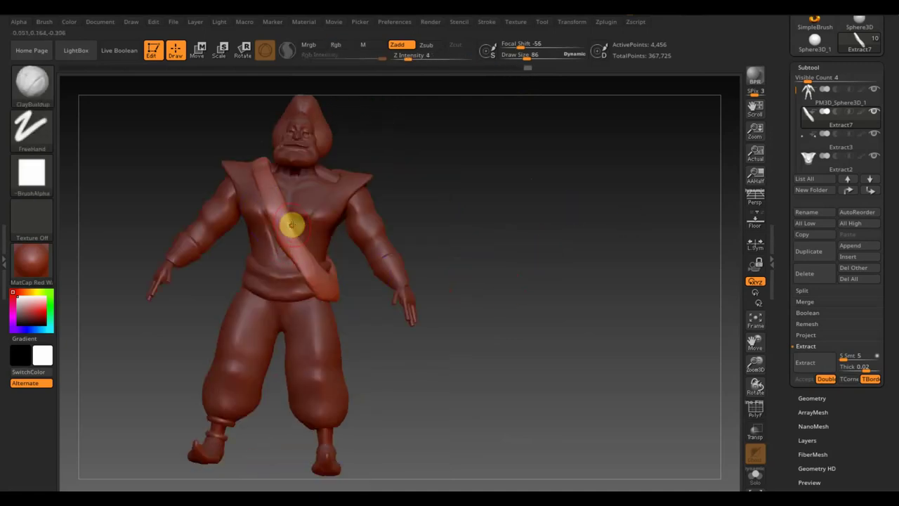
left_click_drag(482, 199, 444, 228, "shift")
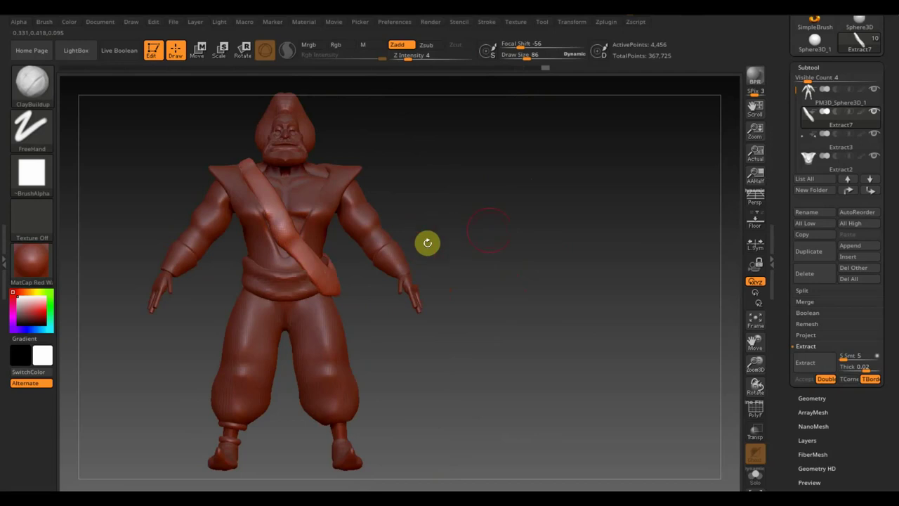
left_click(511, 223)
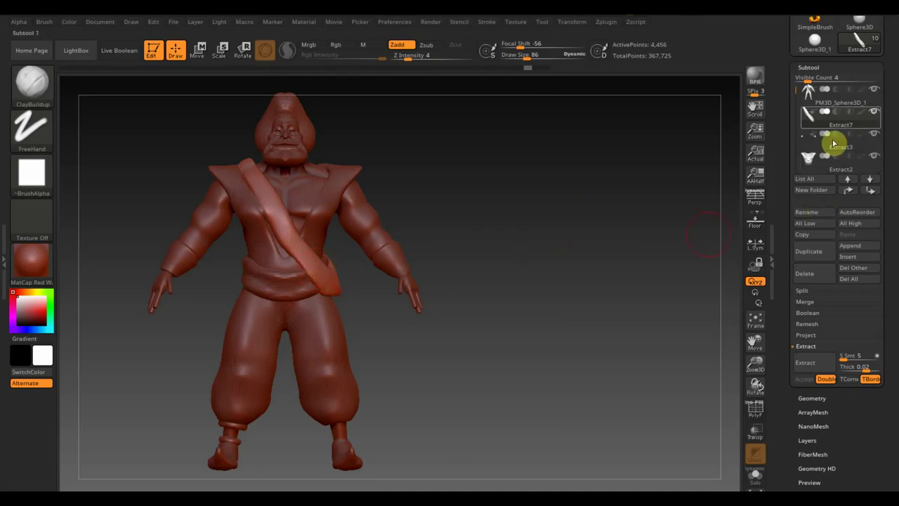
Duplicate the sash as a new subtool and TrimCurve away most of the copy
left_click(815, 257)
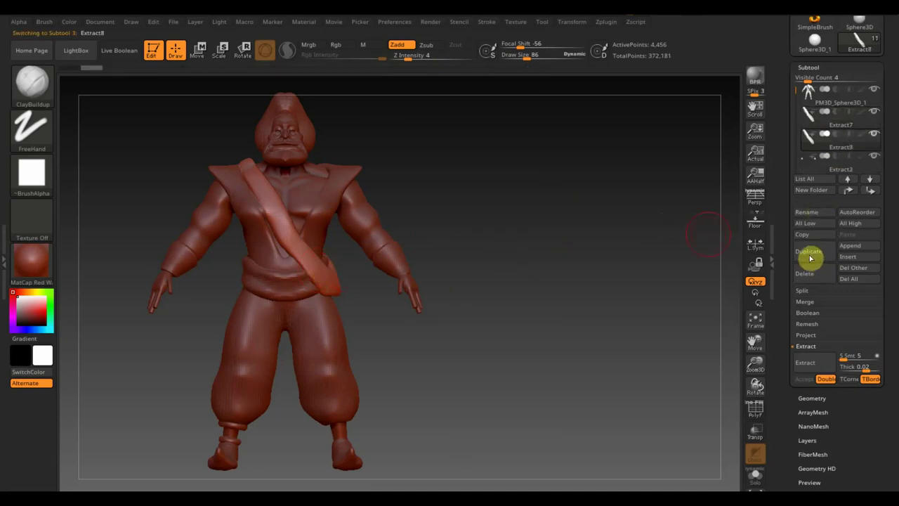
key("ctrl+shift")
mouse_move(172, 309)
left_mouse_down("ctrl+shift")
mouse_move(177, 322)
mouse_move(384, 163)
left_mouse_up("ctrl+shift")
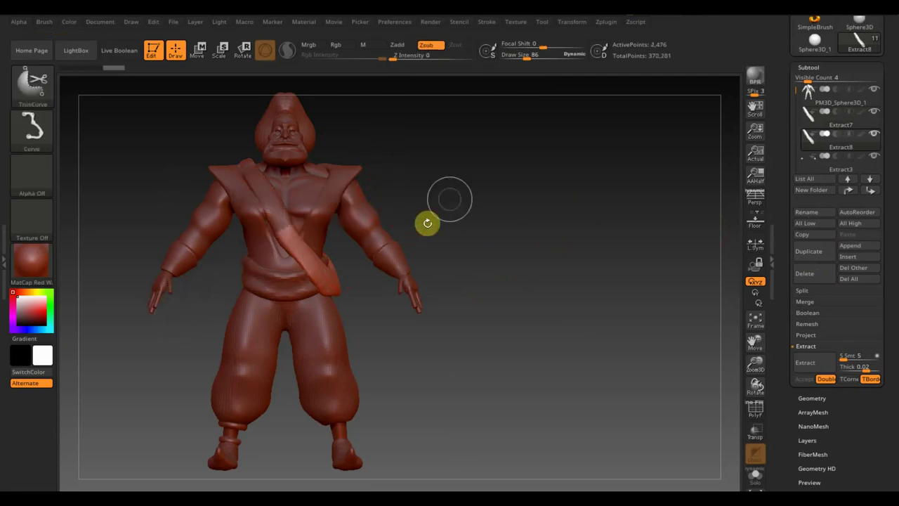
mouse_move(439, 245)
left_mouse_down()
mouse_move(513, 239)
mouse_move(481, 261)
left_mouse_up()
left_click_drag(281, 138, 367, 345, "ctrl+shift")
left_click_drag(480, 321, 541, 302, "shift")
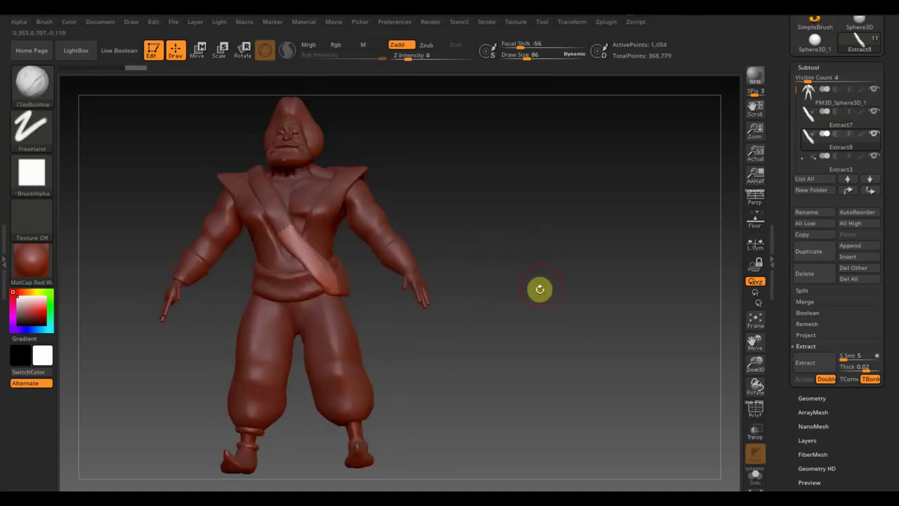
Invert the mask on the trimmed sash piece and position it with the Move gizmo
left_click(814, 399)
key("ctrl")
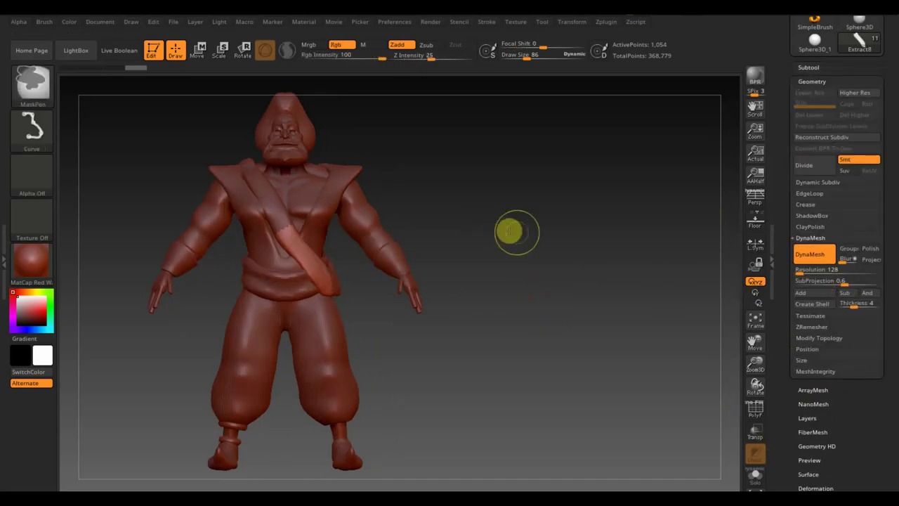
left_click(517, 232, "ctrl")
key("w")
left_click_drag(457, 232, 432, 255)
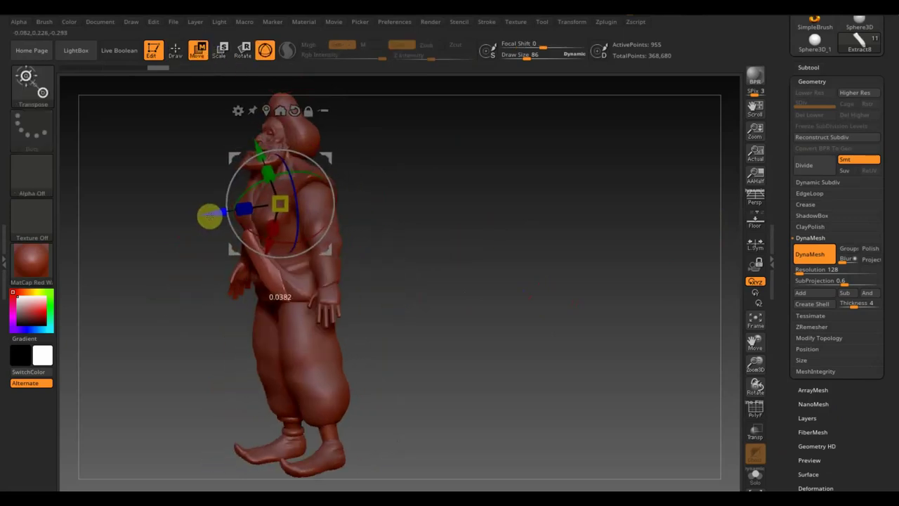
left_click_drag(439, 262, 518, 259)
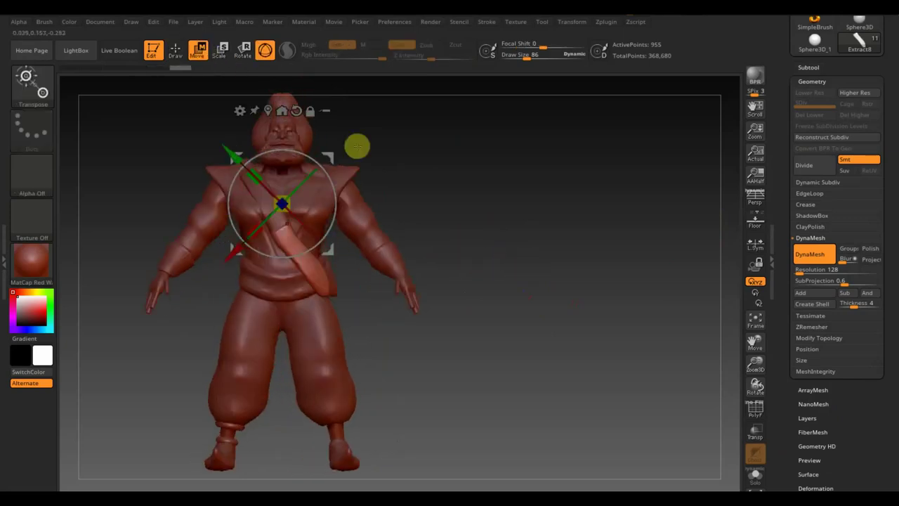
left_click(175, 54)
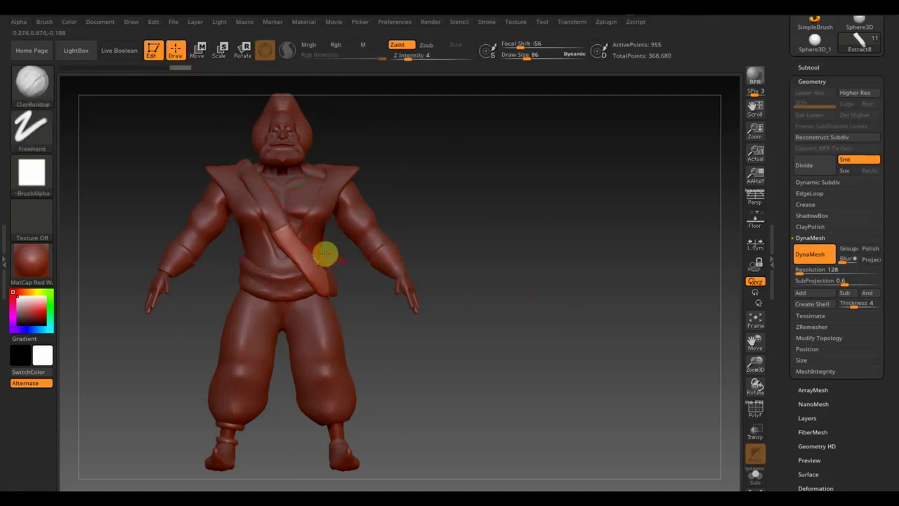
Pull the strap's tip up toward the waist with Move Topological
left_click_drag(421, 281, 480, 321)
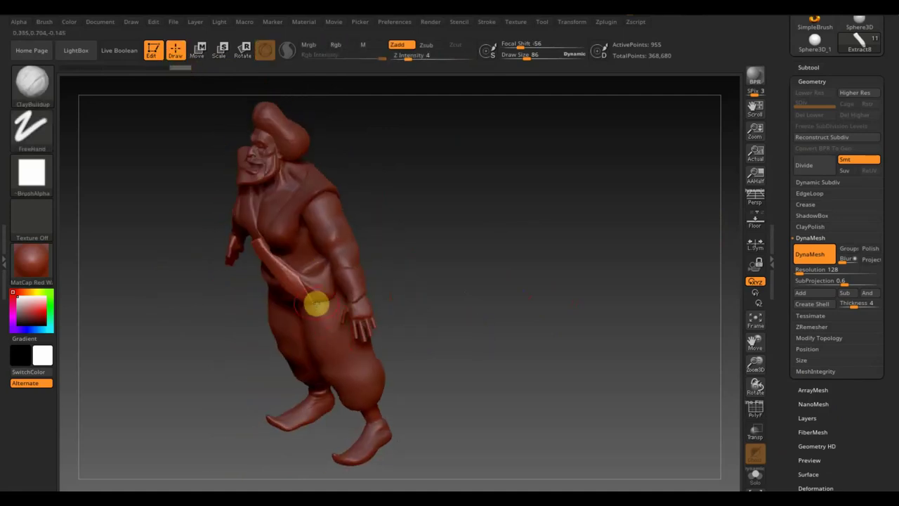
key("b")
left_click(261, 144)
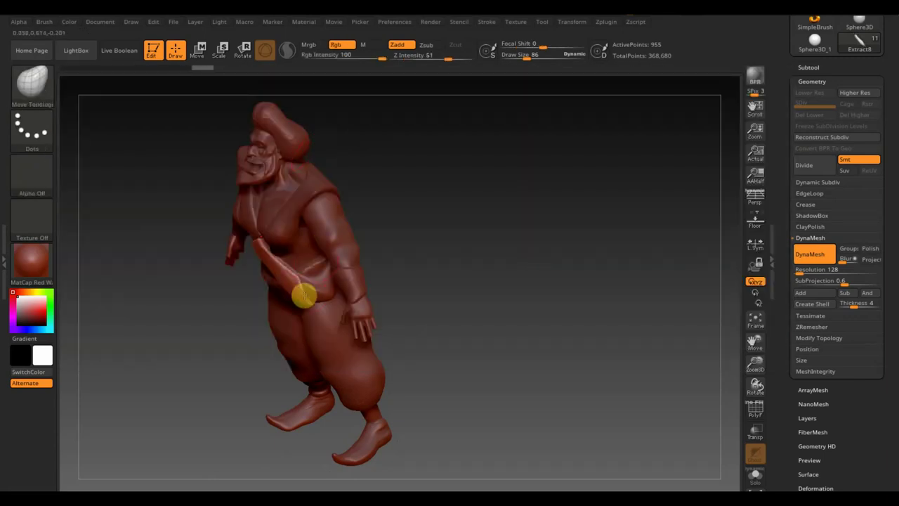
left_click_drag(299, 309, 504, 222)
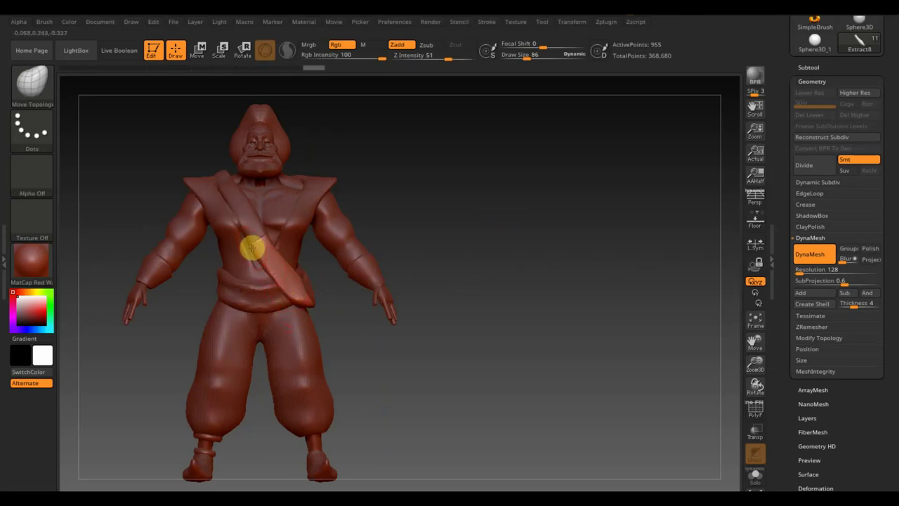
left_click_drag(461, 241, 422, 285)
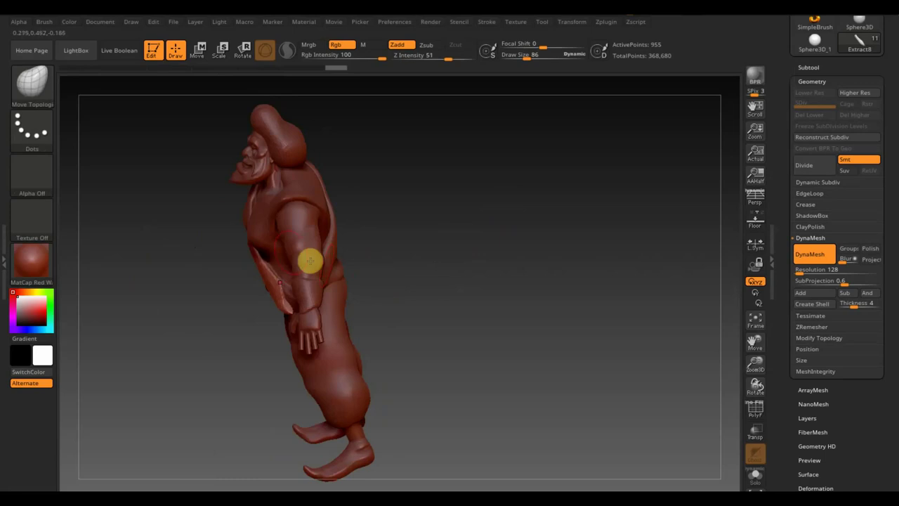
left_click_drag(485, 218, 449, 263)
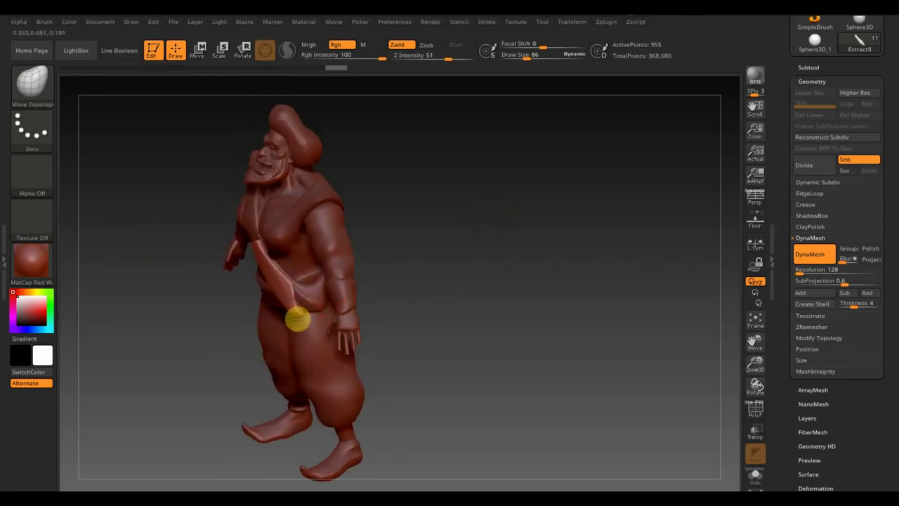
mouse_move(294, 323)
left_mouse_down()
mouse_move(295, 292)
mouse_move(257, 244)
left_mouse_up()
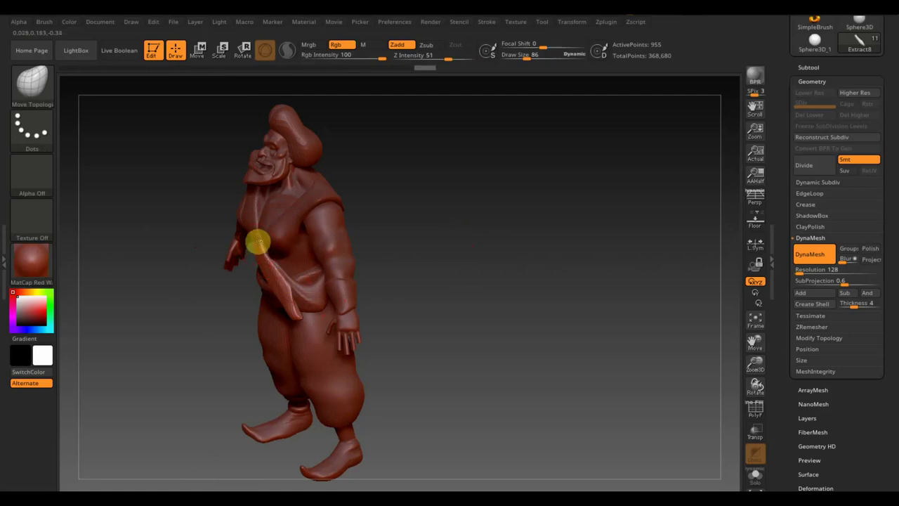
mouse_move(437, 247)
left_mouse_down()
mouse_move(460, 205)
mouse_move(387, 253)
left_mouse_up()
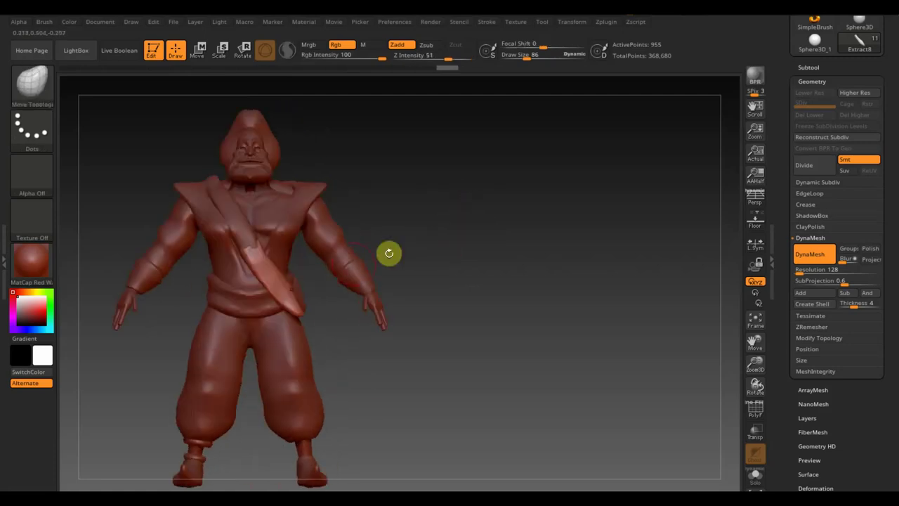
left_click(809, 67)
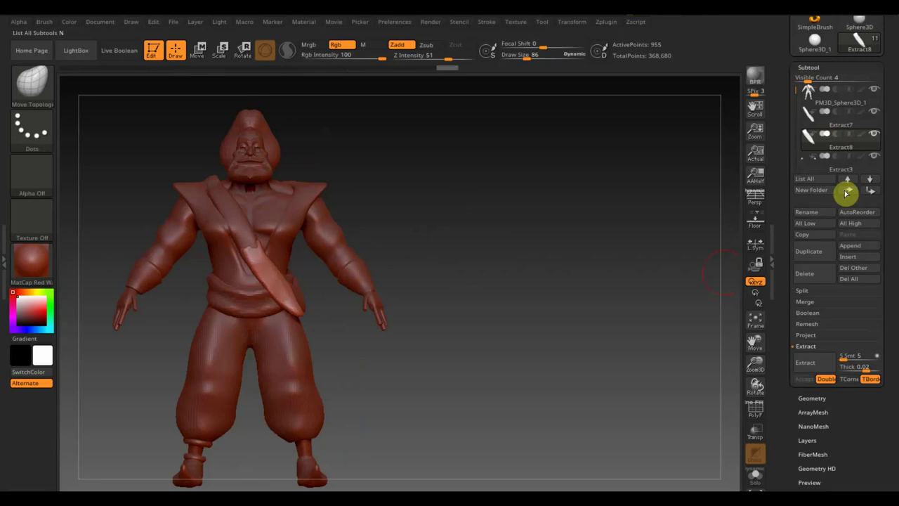
Duplicate the strap piece, slice the copy, and reposition it with the gizmo
left_click(812, 253)
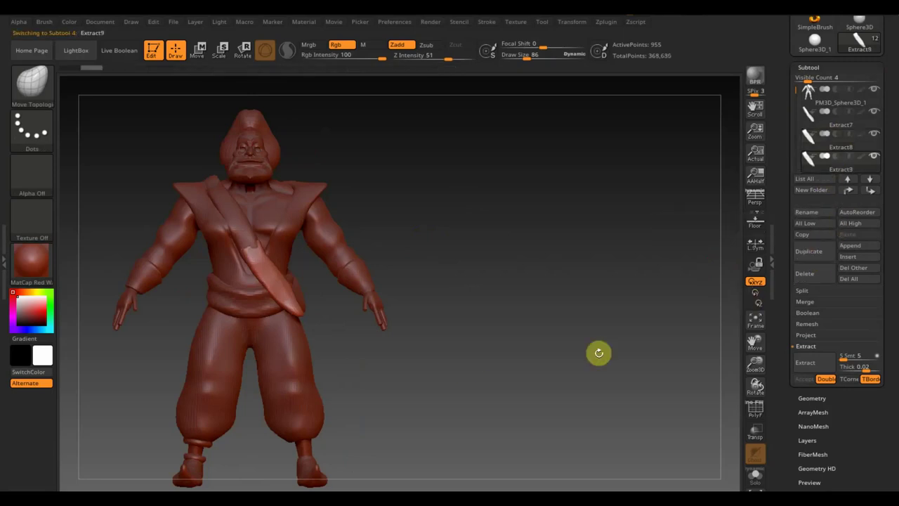
left_click_drag(421, 169, 145, 335, "ctrl+shift")
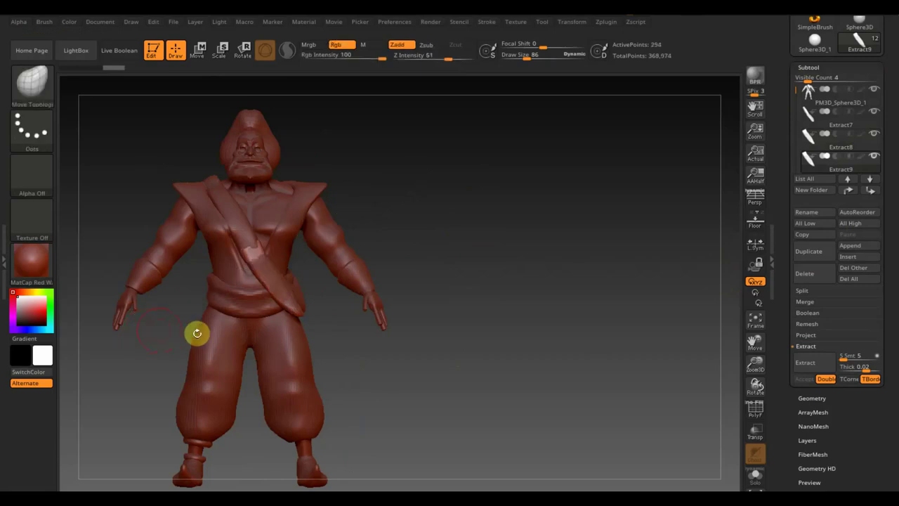
left_click(813, 398)
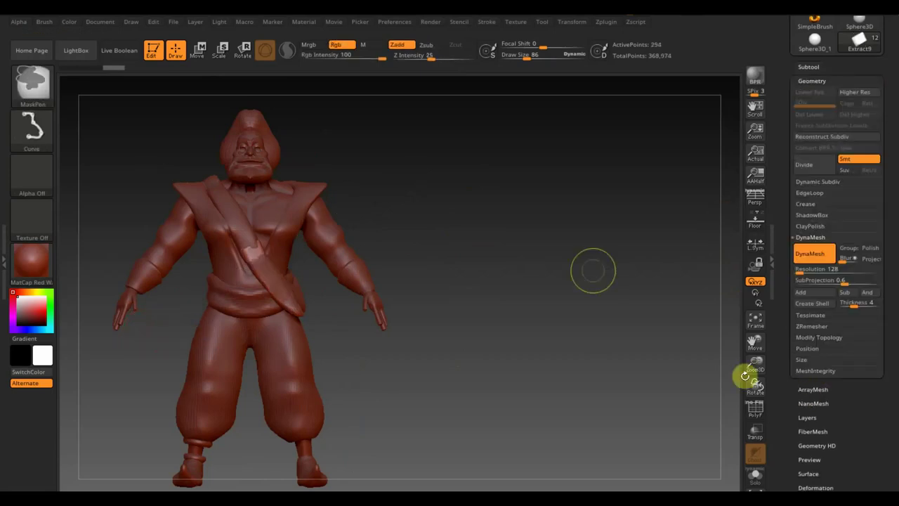
mouse_move(529, 293)
left_mouse_down()
mouse_move(530, 245)
mouse_move(490, 274)
left_mouse_up()
left_click(198, 53)
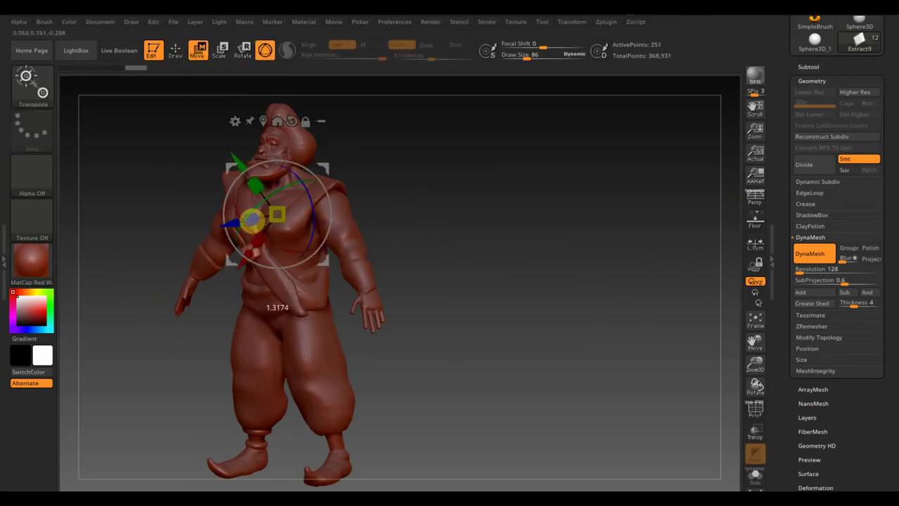
left_click_drag(449, 241, 393, 237)
left_click_drag(230, 208, 220, 209, "alt")
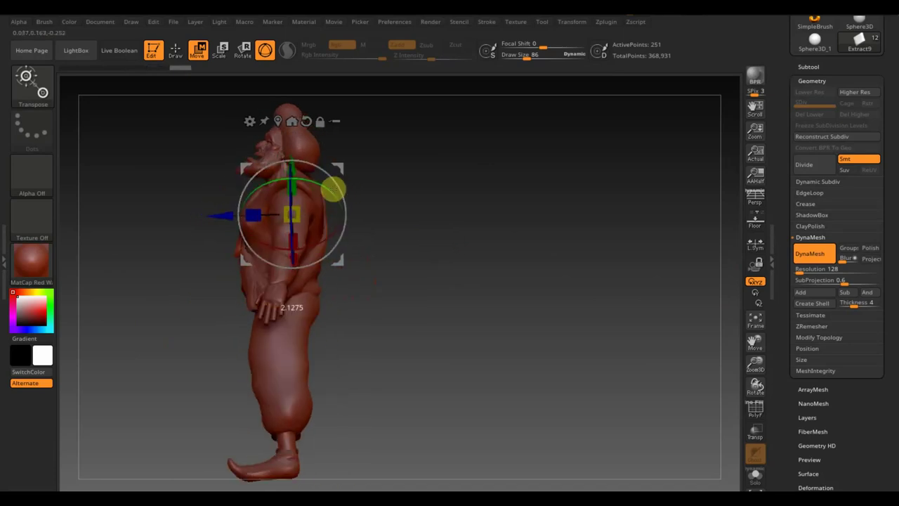
left_click_drag(332, 188, 463, 221)
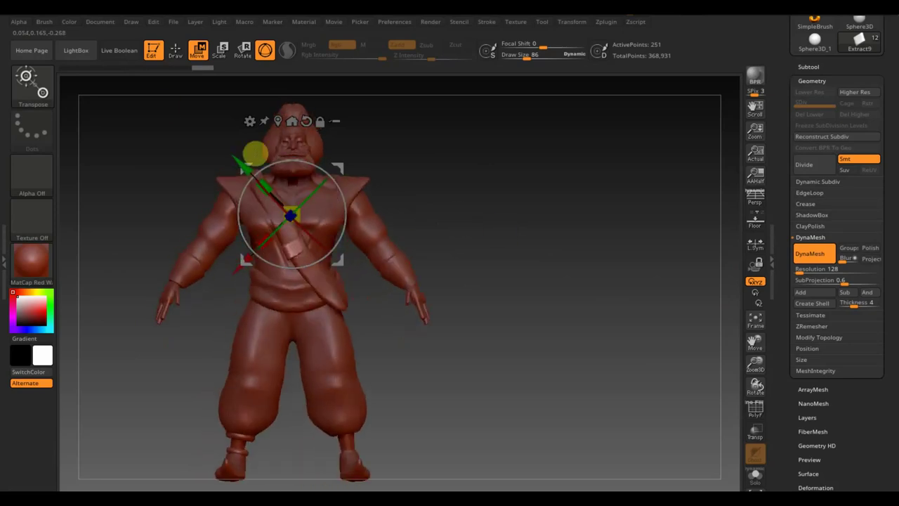
left_click(175, 54)
Make the diagonal chest strap the active subtool
left_click_drag(410, 225, 399, 241)
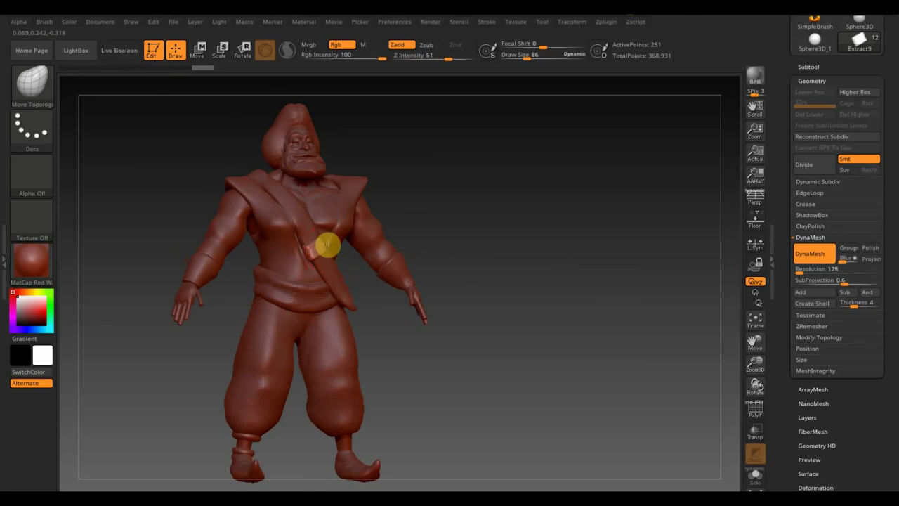
left_click_drag(449, 271, 351, 263)
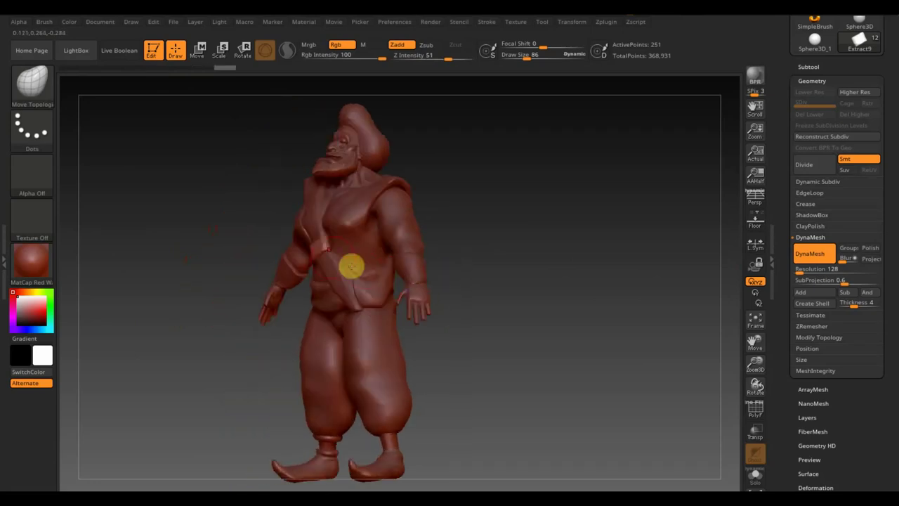
mouse_move(485, 245)
left_mouse_down()
mouse_move(538, 241)
mouse_move(526, 258)
mouse_move(542, 270)
mouse_move(498, 275)
mouse_move(514, 239)
mouse_move(412, 293)
left_mouse_up()
left_click(361, 290, "alt")
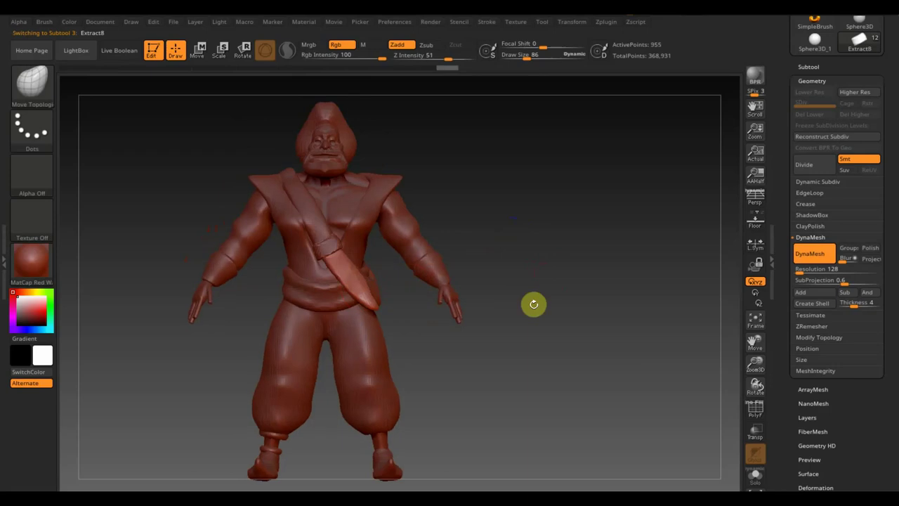
left_click_drag(534, 303, 505, 319)
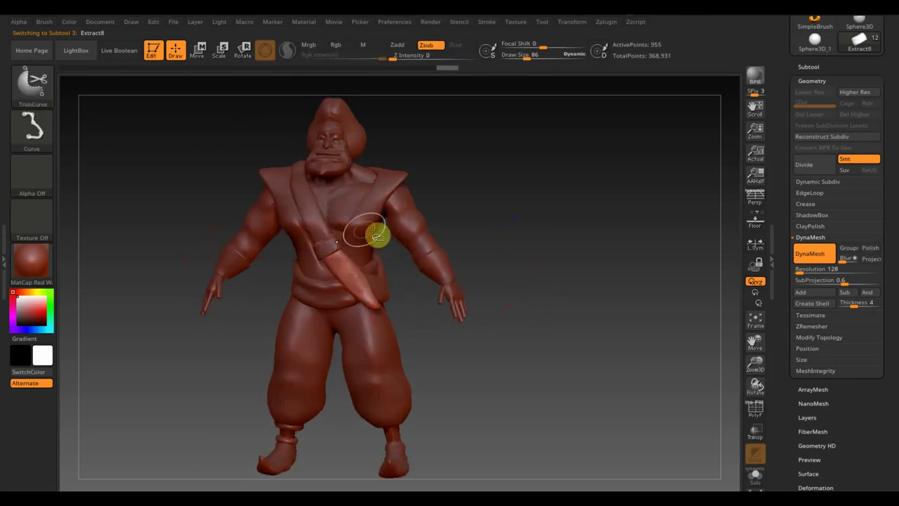
Trim off the strap's pointed lower tip with a TrimCurve cut
left_click_drag(365, 257, 386, 332, "ctrl+shift")
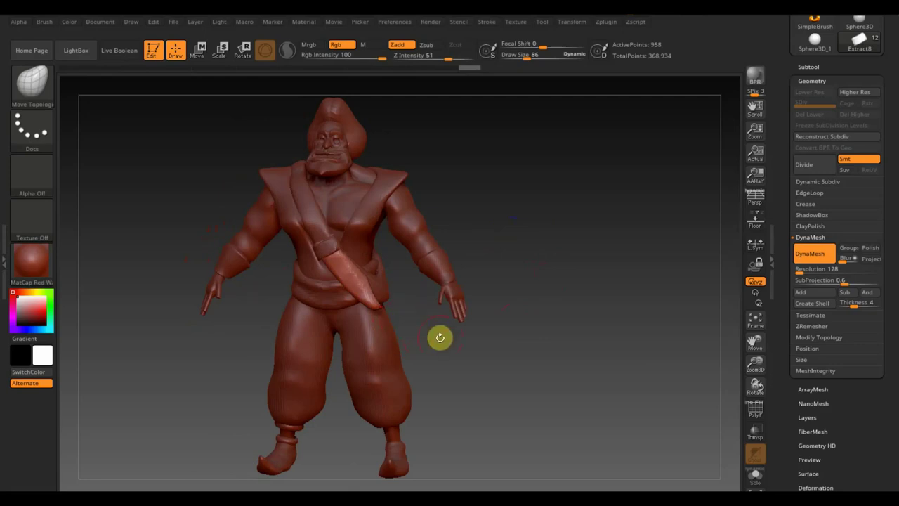
key("ctrl+shift")
left_click_drag(422, 309, 281, 283, "ctrl+shift")
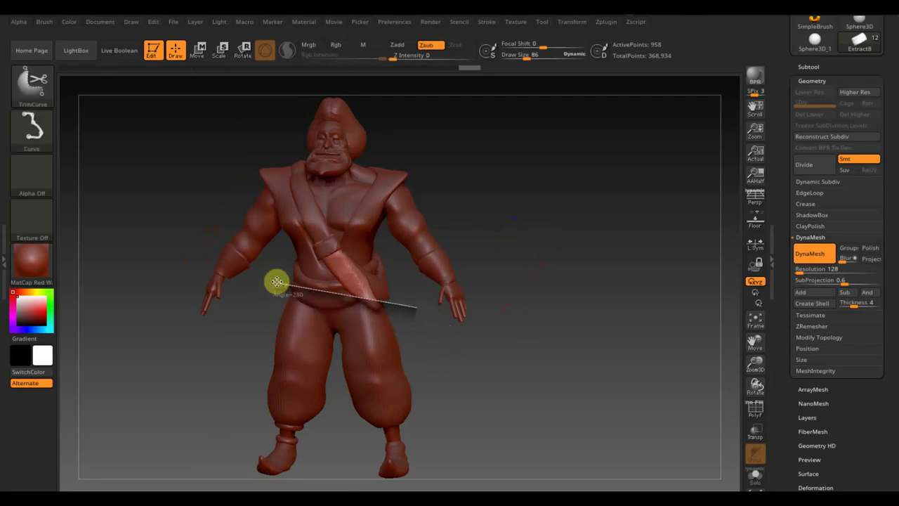
left_click_drag(281, 283, 286, 286, "ctrl+shift")
left_click_drag(370, 246, 370, 321, "ctrl+shift")
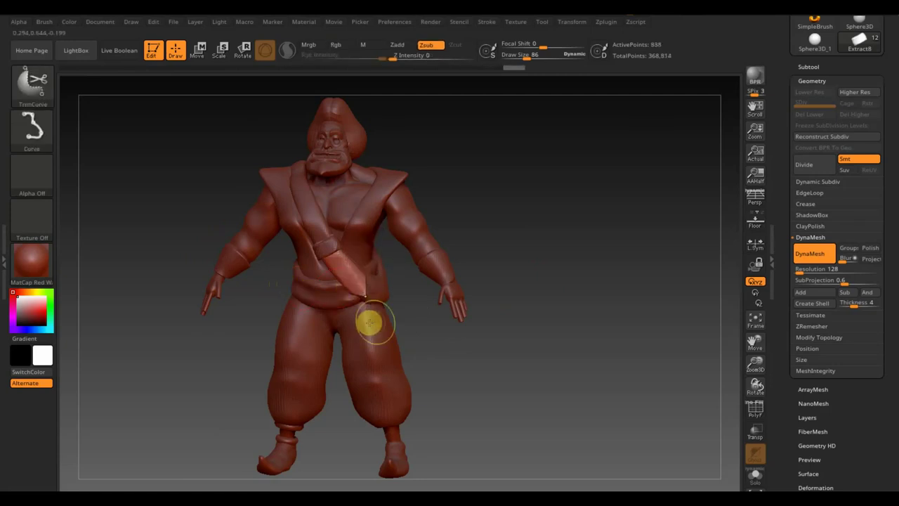
mouse_move(602, 283)
left_mouse_down()
mouse_move(599, 245)
mouse_move(616, 279)
left_mouse_up()
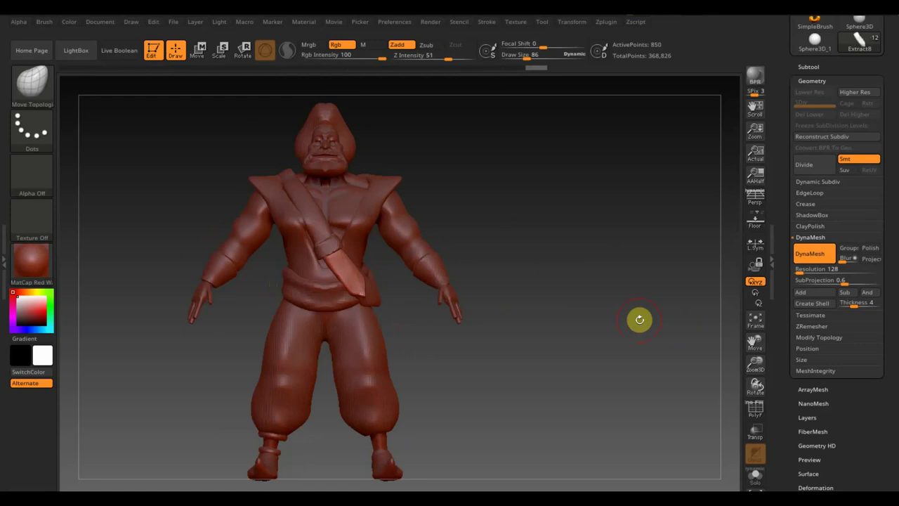
mouse_move(639, 320)
left_mouse_down()
mouse_move(656, 286)
mouse_move(485, 253)
left_mouse_up()
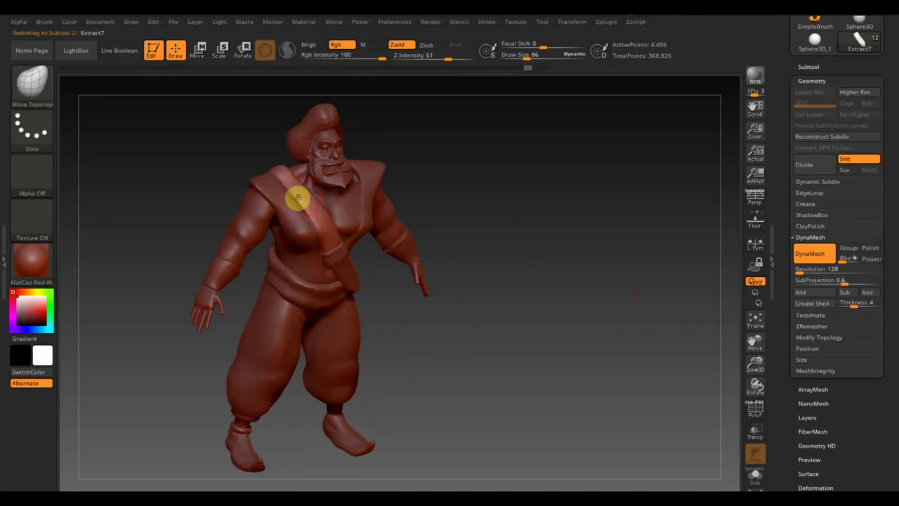
Build up the sash at the hip with ClayBuildup and DynaMesh it to even the surface
left_click(32, 86)
left_click(138, 103)
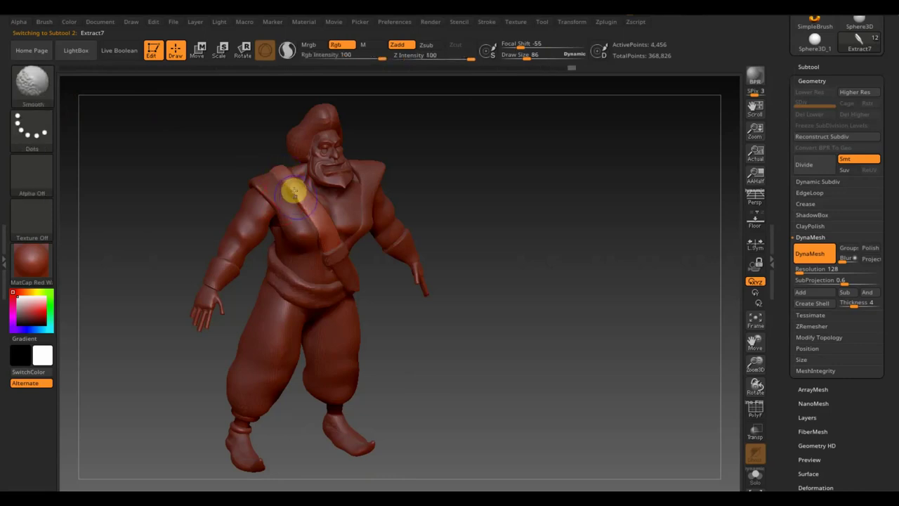
mouse_move(512, 207)
left_mouse_down("shift")
mouse_move(563, 195)
mouse_move(551, 260)
mouse_move(337, 316)
left_mouse_up("shift")
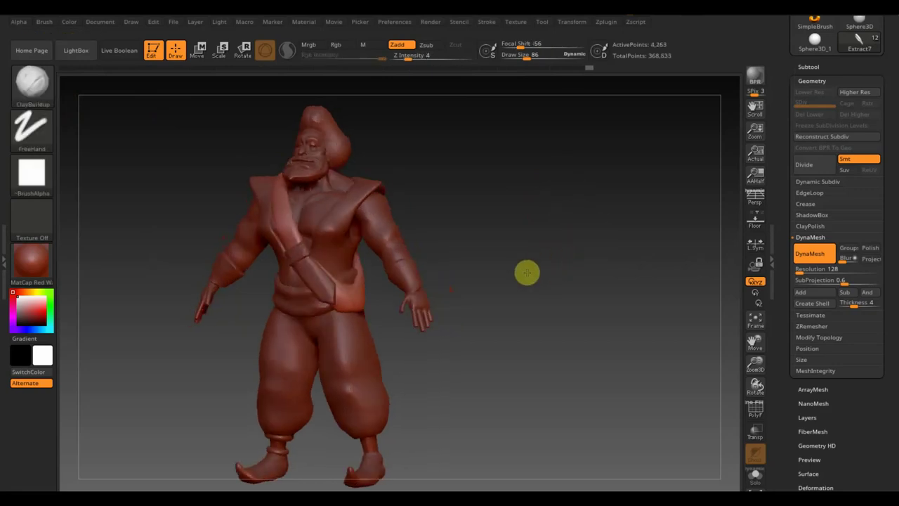
key("super")
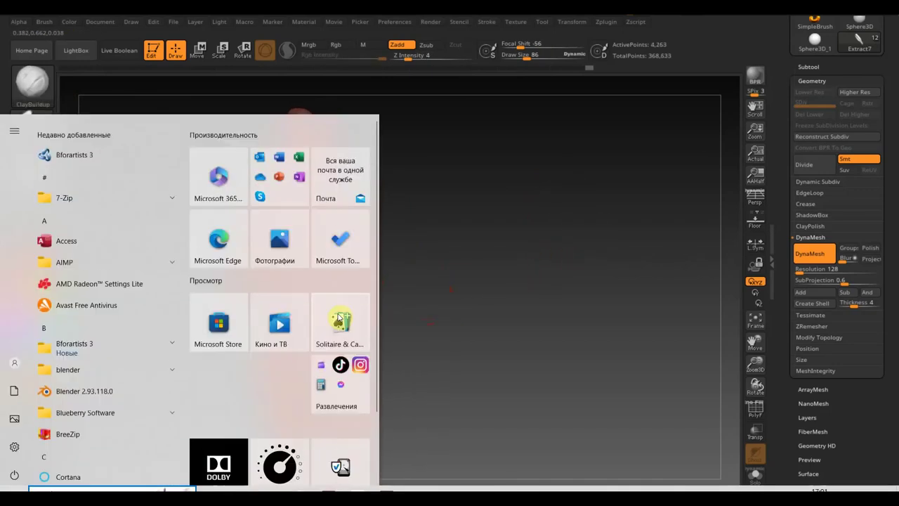
left_click(505, 281)
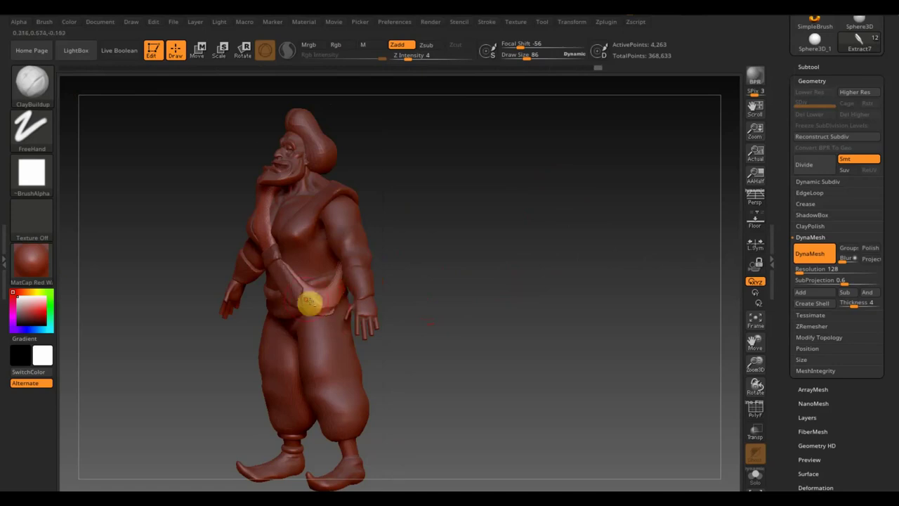
left_click(469, 237)
key("shift")
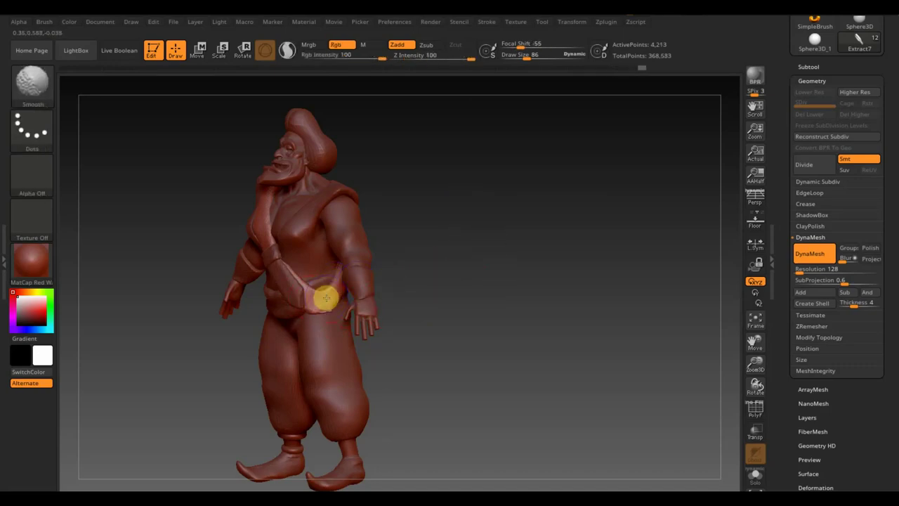
left_click_drag(422, 223, 455, 275, "ctrl")
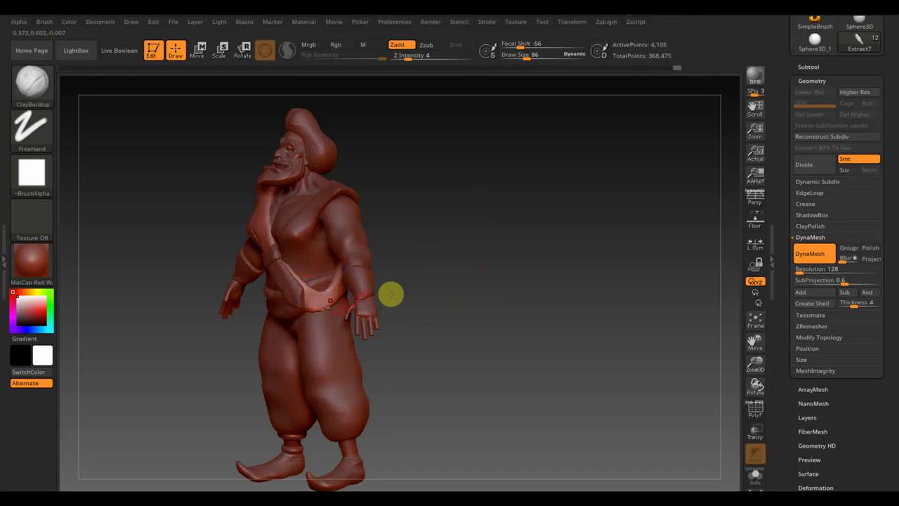
Smooth the sash where it runs down across the back
mouse_move(381, 293)
left_mouse_down()
mouse_move(423, 263)
mouse_move(410, 271)
left_mouse_up()
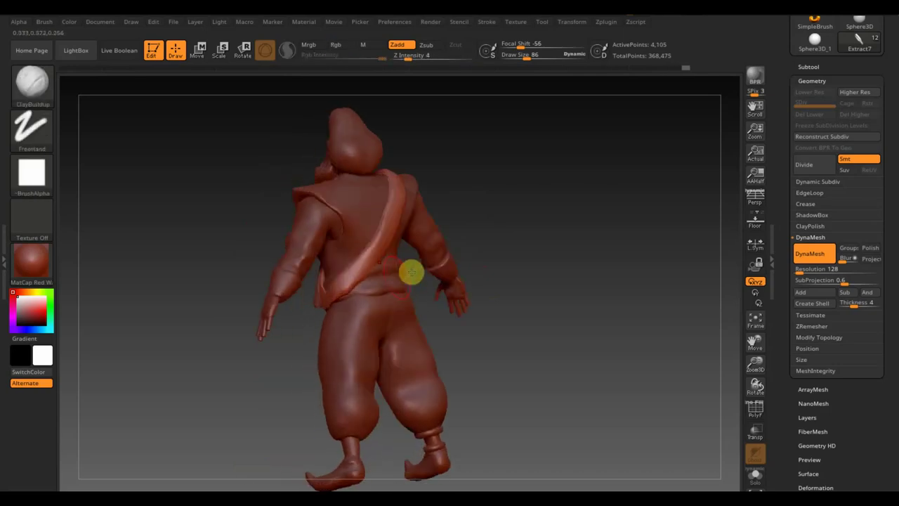
left_click_drag(366, 302, 569, 281)
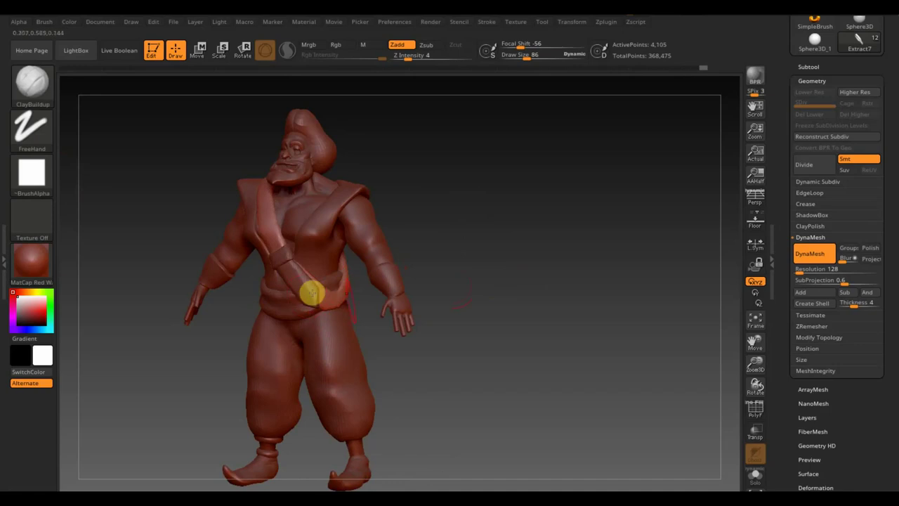
mouse_move(469, 290)
left_mouse_down()
mouse_move(512, 277)
mouse_move(377, 284)
left_mouse_up()
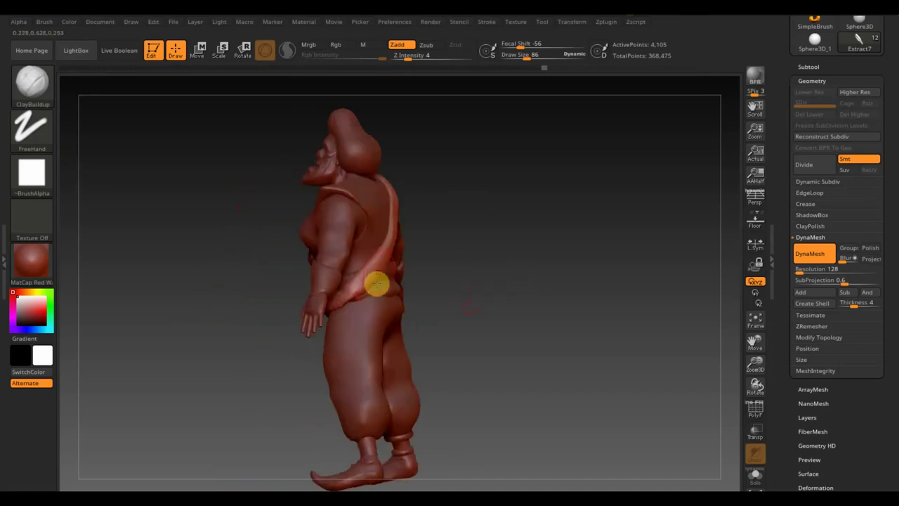
left_click(489, 247)
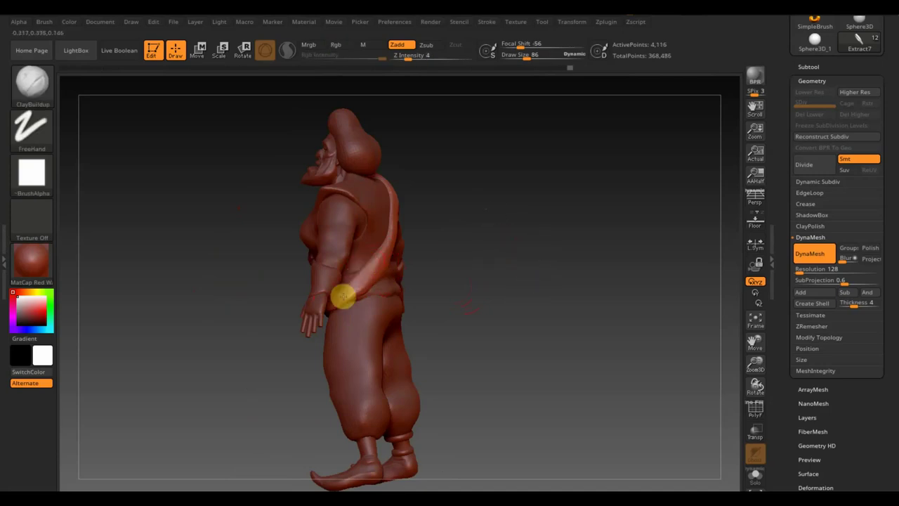
mouse_move(508, 289)
left_mouse_down()
mouse_move(492, 307)
mouse_move(412, 234)
left_mouse_up()
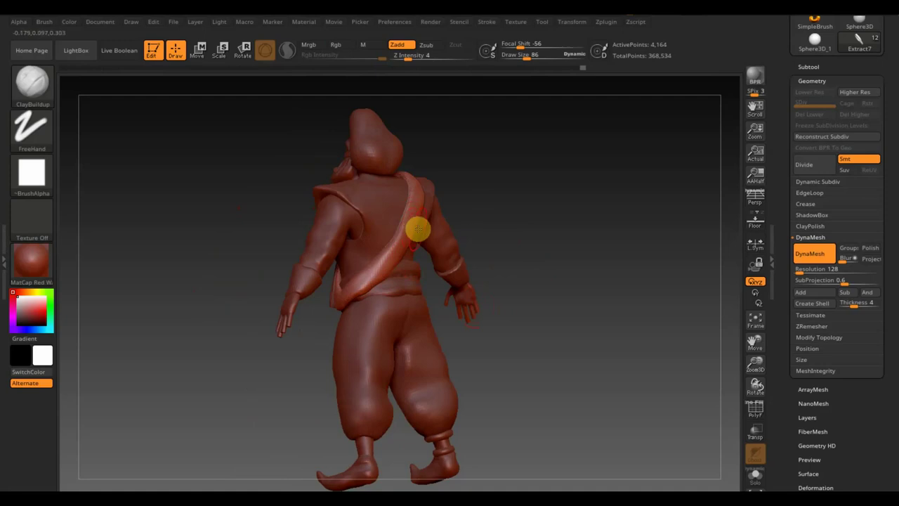
key("shift")
left_click_drag(390, 265, 363, 283, "shift")
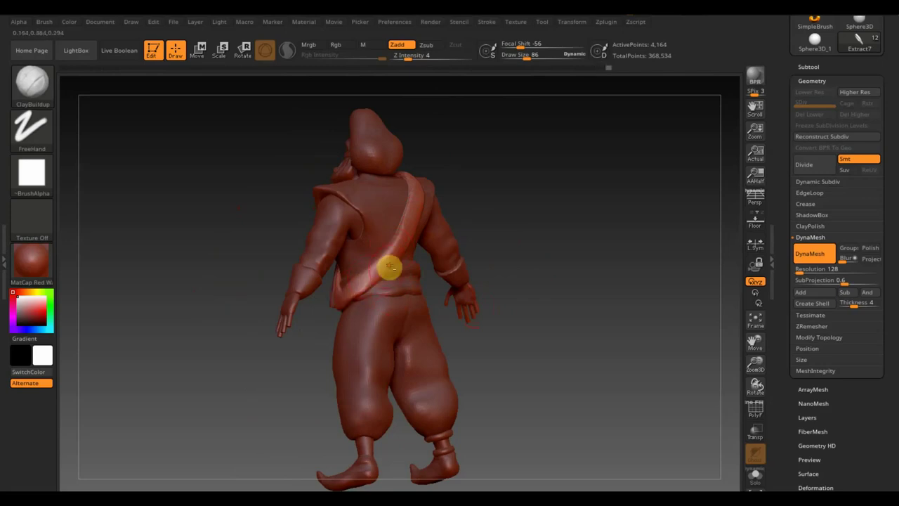
mouse_move(359, 283)
left_mouse_down()
mouse_move(406, 265)
mouse_move(342, 302)
left_mouse_up()
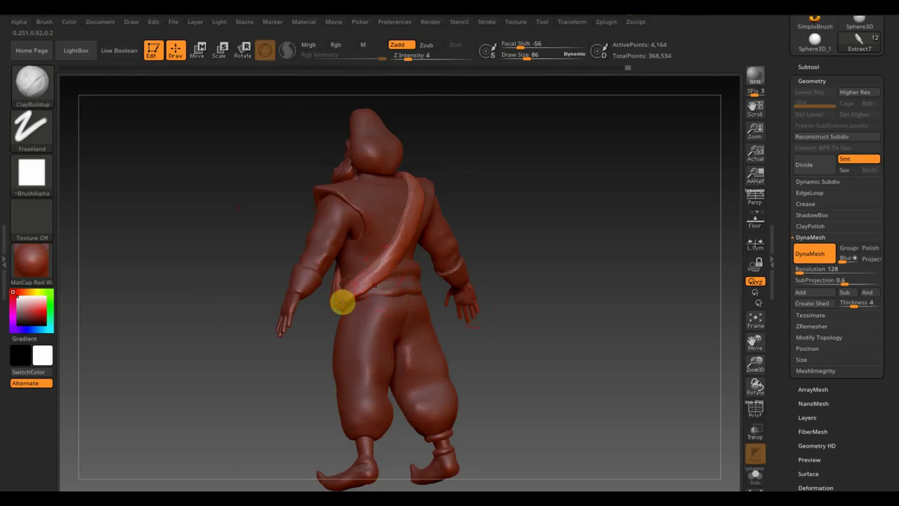
left_click_drag(506, 274, 569, 246, "shift")
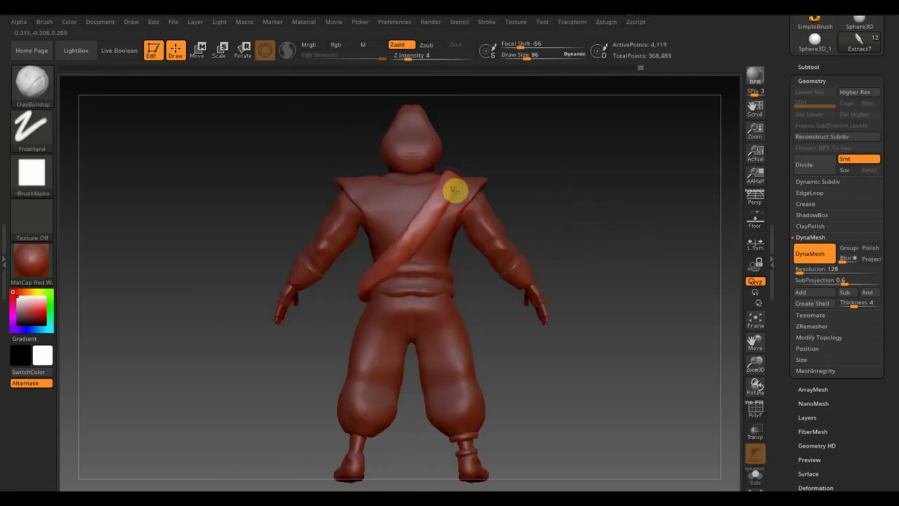
left_click_drag(548, 190, 620, 187, "shift")
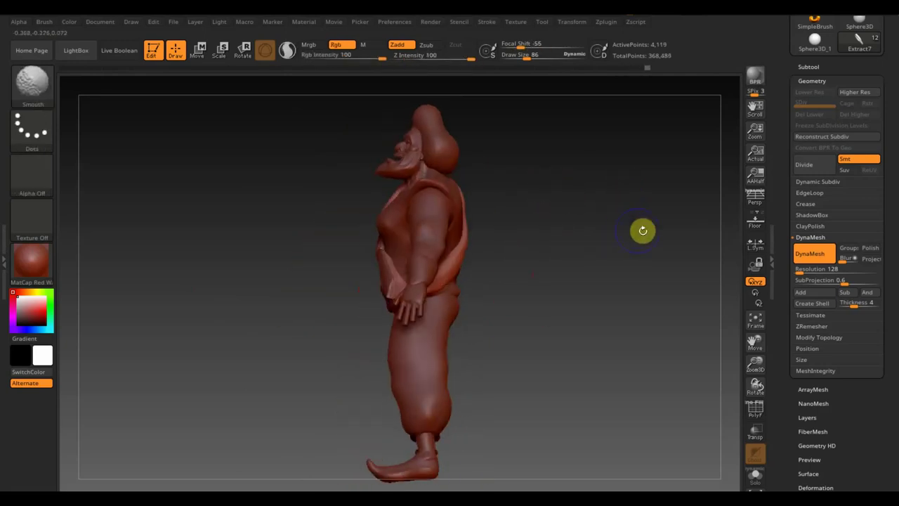
Select PM3D_Sphere3D1 and switch to the Move Topological brush
left_click(462, 147, "alt")
left_click(35, 83)
left_click(213, 96)
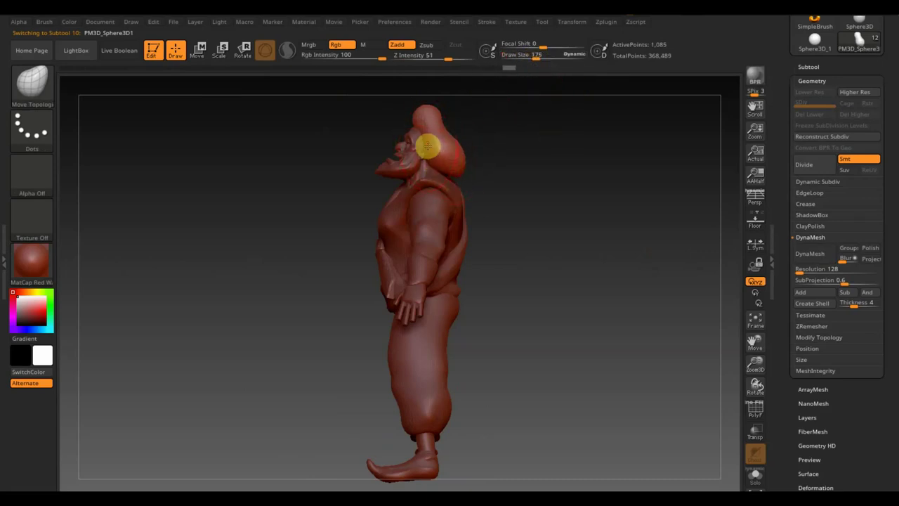
Append a Sphere3D as a new subtool
left_click_drag(498, 161, 458, 179)
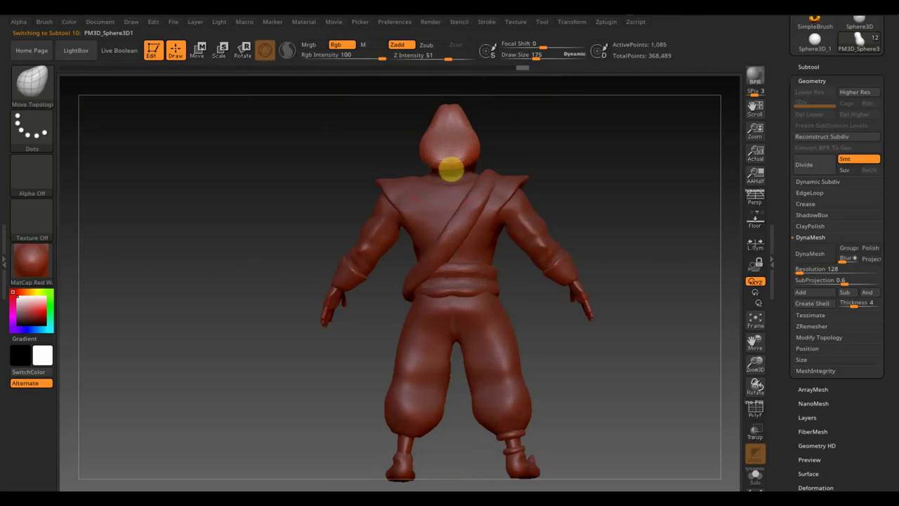
left_click_drag(548, 151, 482, 140)
mouse_move(586, 150)
left_mouse_down()
mouse_move(602, 162)
mouse_move(484, 190)
left_mouse_up()
left_click(808, 67)
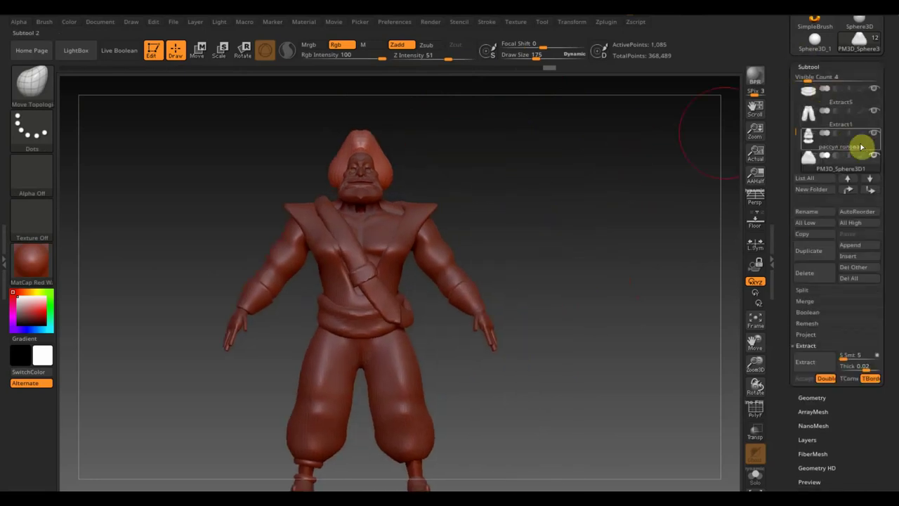
mouse_move(843, 135)
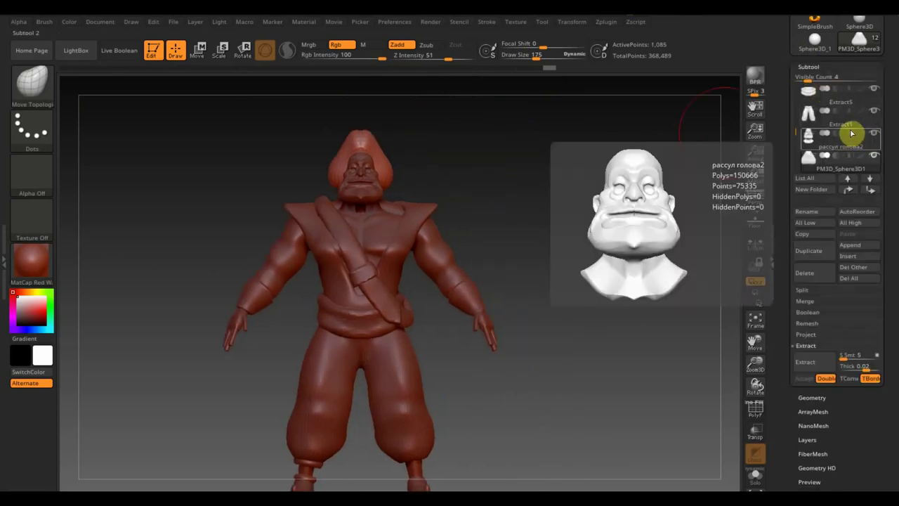
left_click(851, 245)
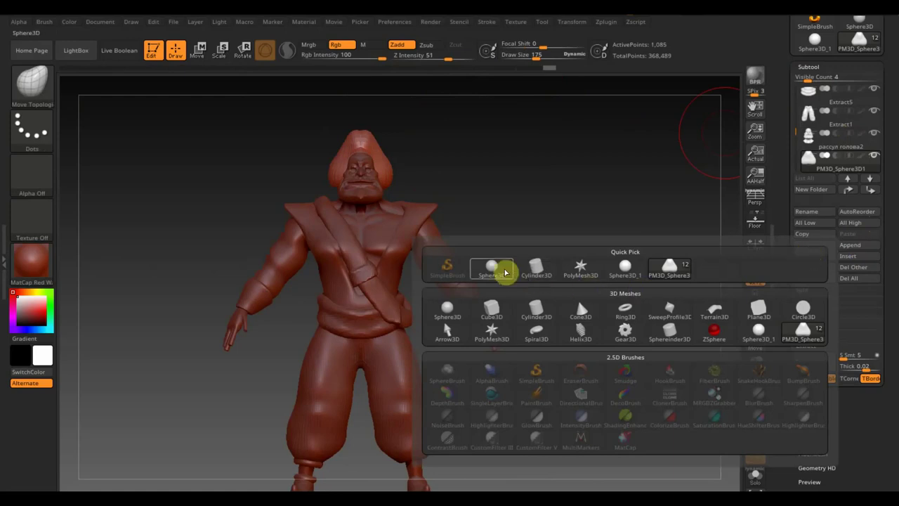
left_click(505, 272)
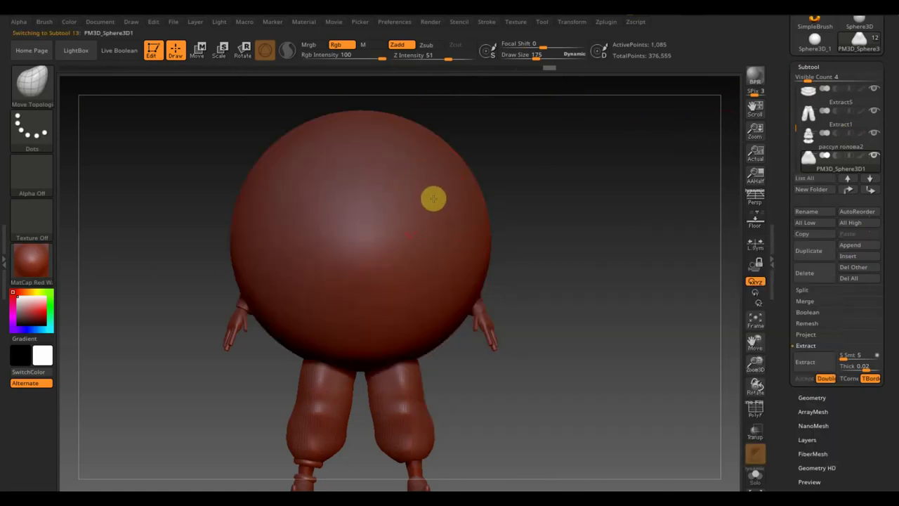
Shrink the sphere with the Transpose gizmo and nudge it along X near the head
left_click(199, 51)
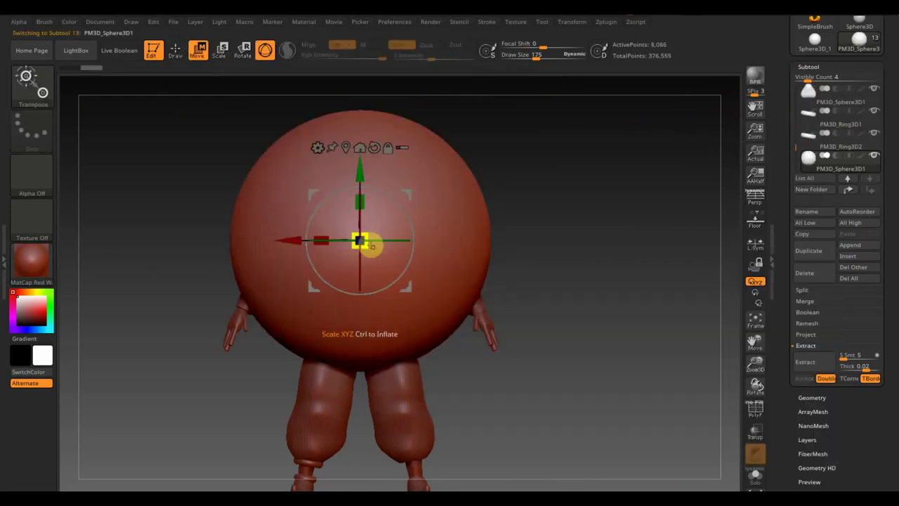
left_click_drag(371, 248, 330, 201)
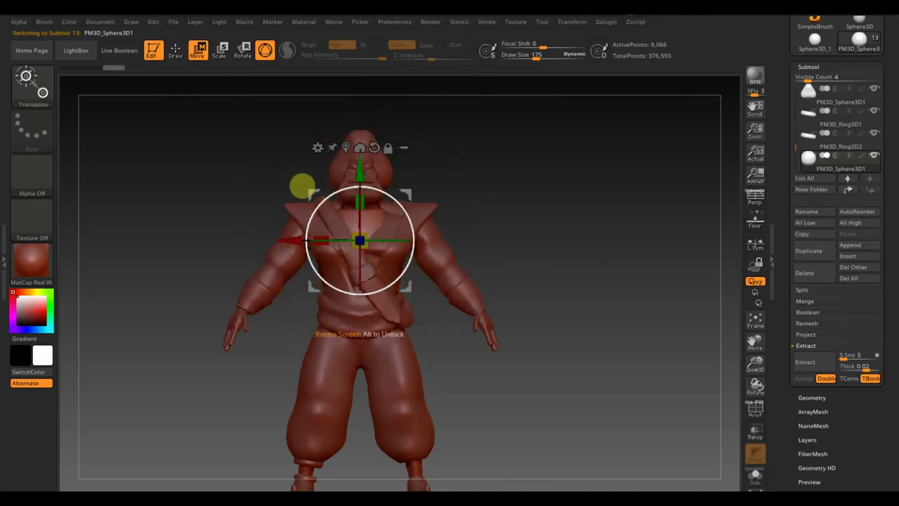
left_click_drag(358, 172, 354, 137)
mouse_move(597, 176)
left_mouse_down()
mouse_move(618, 175)
mouse_move(653, 205)
left_mouse_up()
left_click_drag(449, 203, 442, 203)
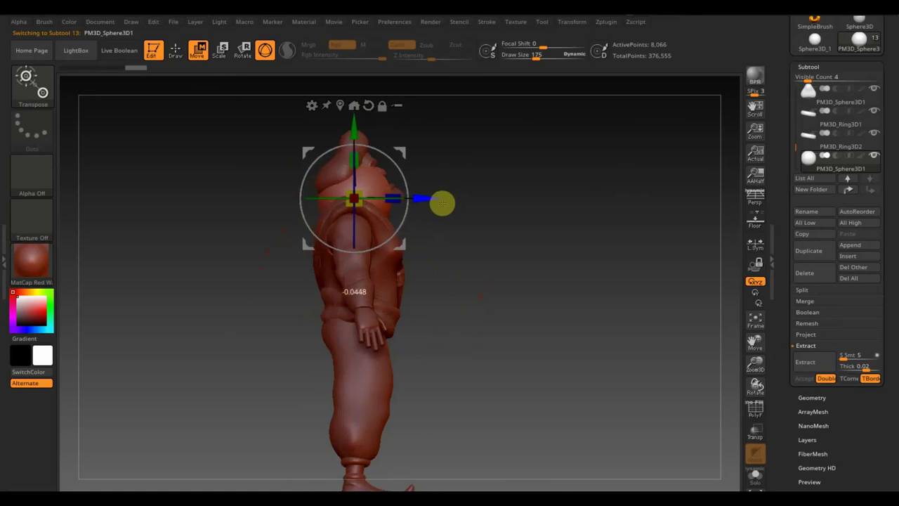
left_click(176, 50)
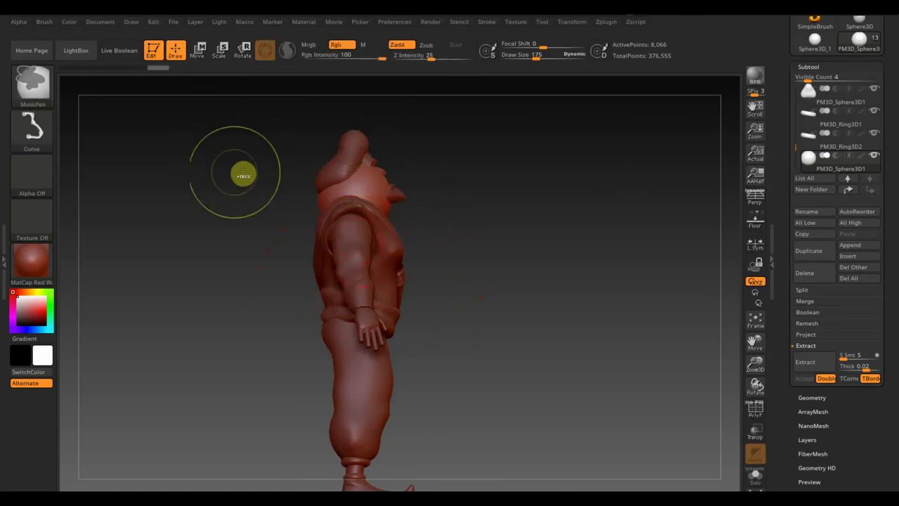
Set the stroke to FreeHand and DynaMesh the sphere
left_click(41, 130)
left_click(179, 141)
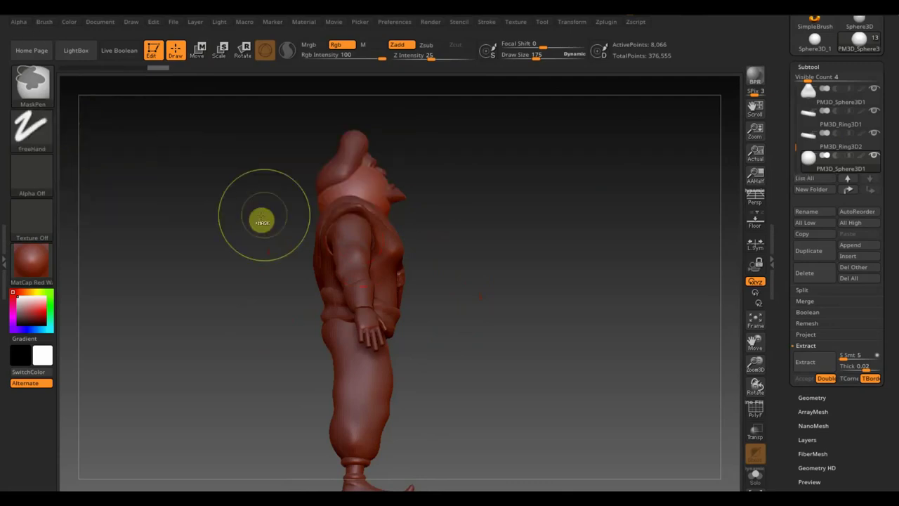
left_click(814, 399)
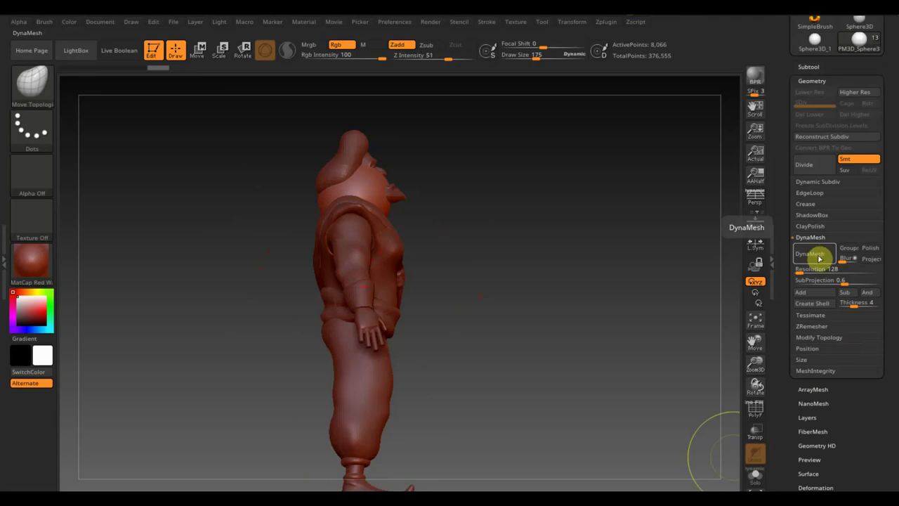
left_click(814, 258)
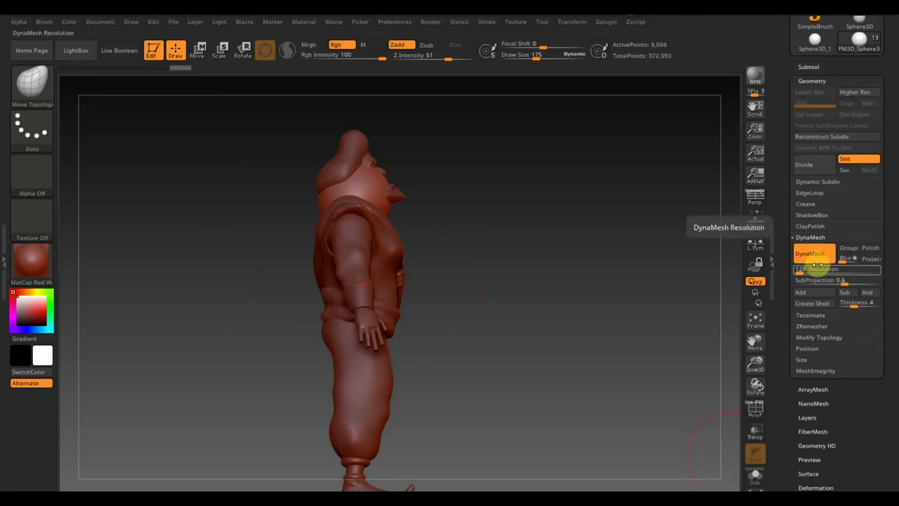
Subdivide the sphere twice with Ctrl+D to reach SDiv 3
left_click_drag(273, 175, 358, 194, "ctrl")
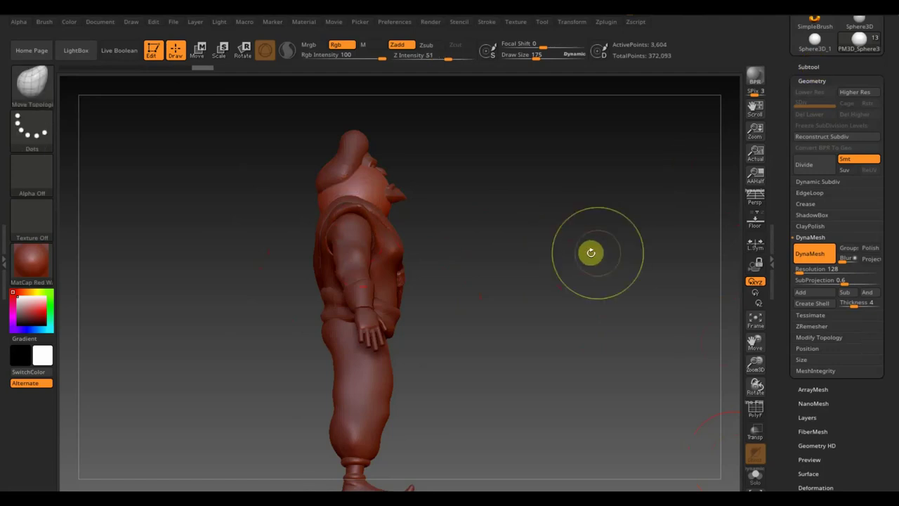
key("ctrl+d")
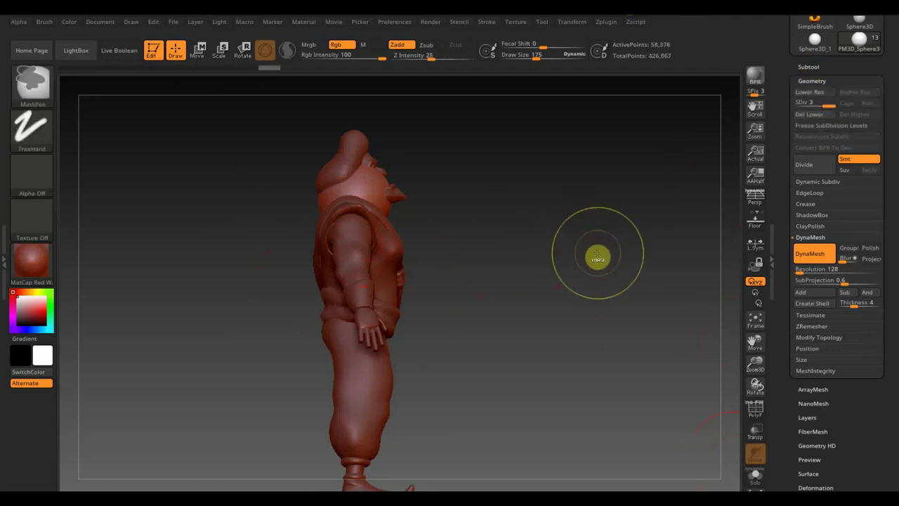
key("ctrl+d")
left_click(805, 67)
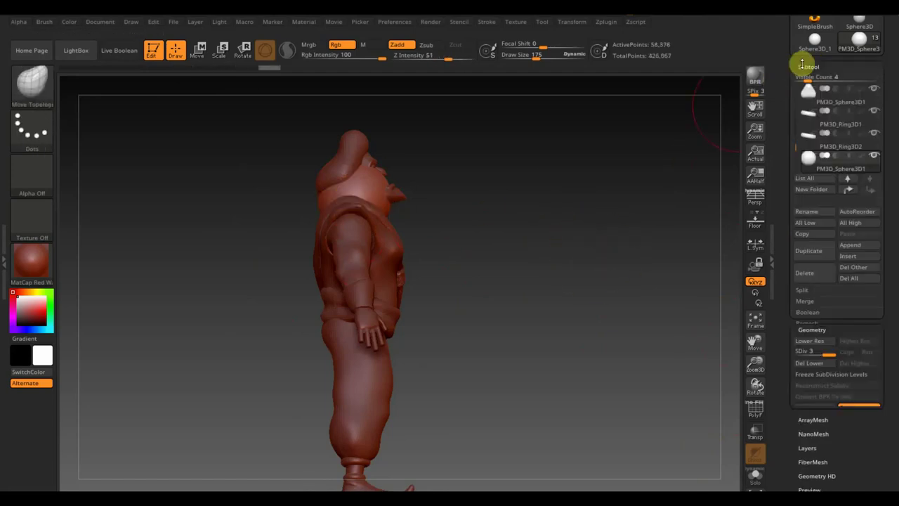
Isolate the sphere, mask part of it, and extract that part as a shell subtool
left_click(875, 156)
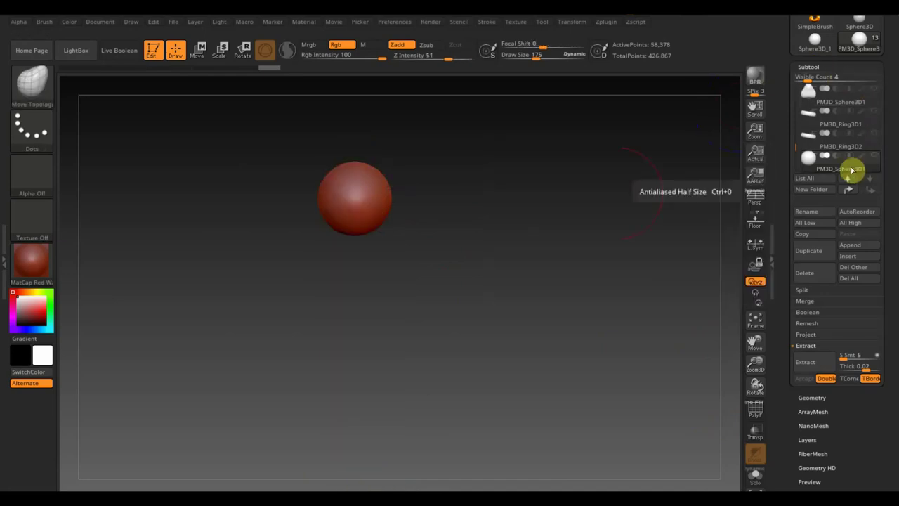
left_click(875, 90)
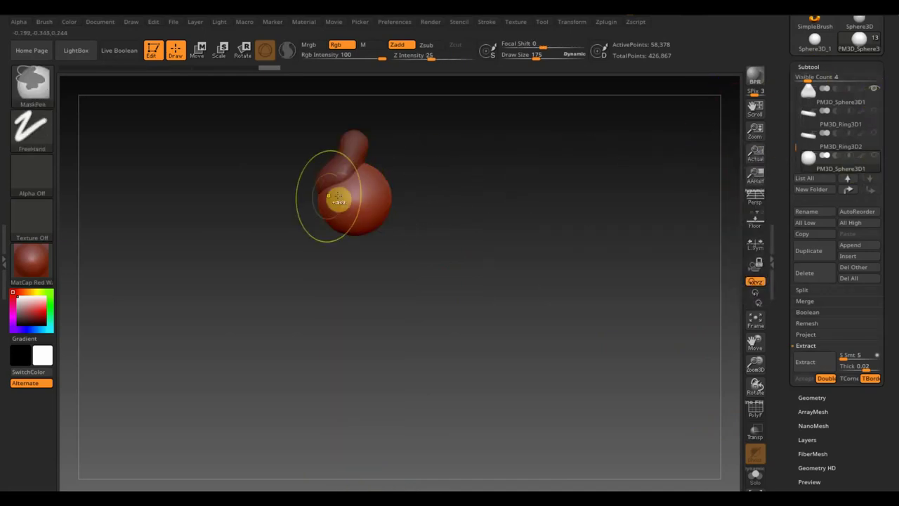
mouse_move(287, 173)
left_mouse_down("ctrl")
mouse_move(324, 180)
mouse_move(353, 225)
left_mouse_up("ctrl")
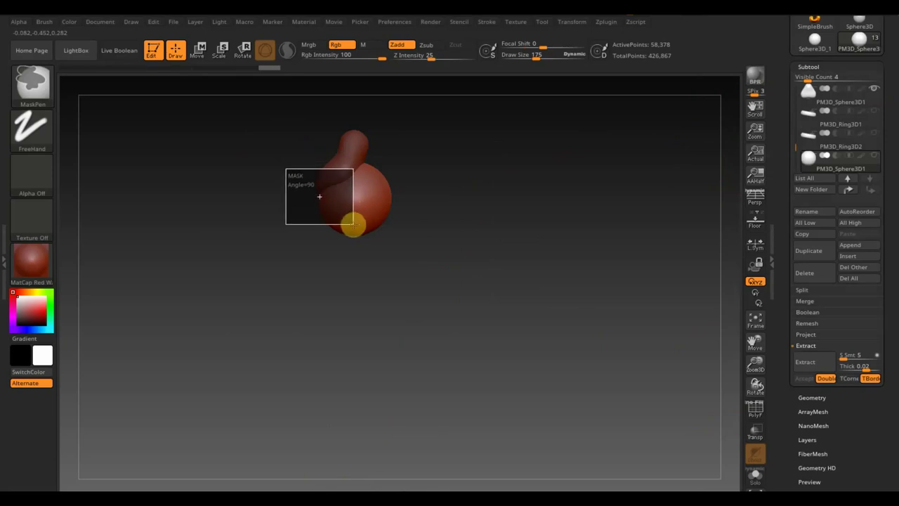
left_click_drag(353, 225, 356, 228, "ctrl")
left_click(805, 362)
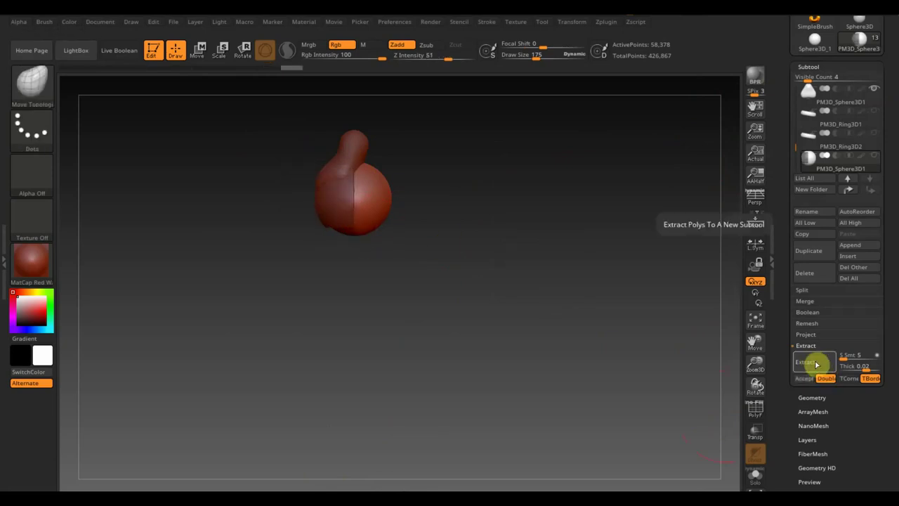
left_click(805, 379)
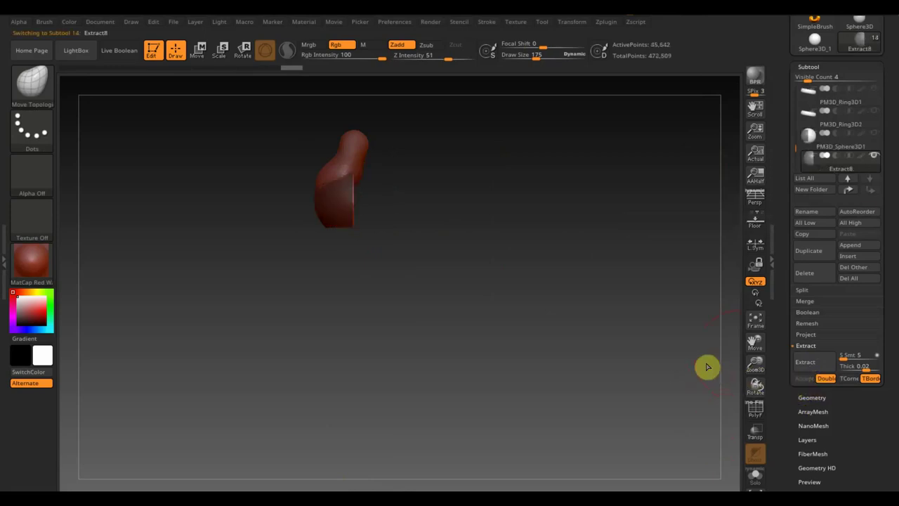
Delete the original PM3D_Sphere3D1, then DynaMesh the shell and smooth its inner cavity
left_click(818, 145)
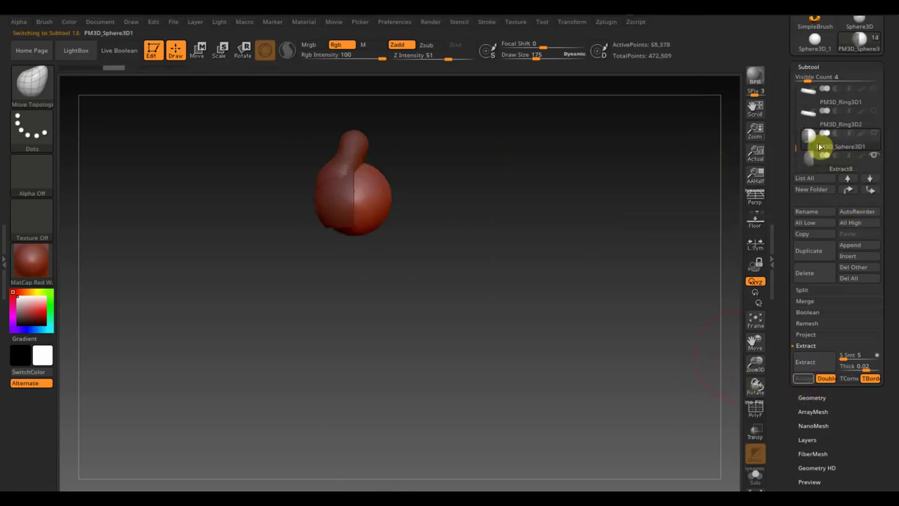
left_click(814, 275)
left_click(705, 297)
mouse_move(602, 286)
left_mouse_down()
mouse_move(522, 293)
mouse_move(587, 304)
mouse_move(598, 356)
mouse_move(641, 303)
mouse_move(640, 251)
mouse_move(626, 291)
left_mouse_up()
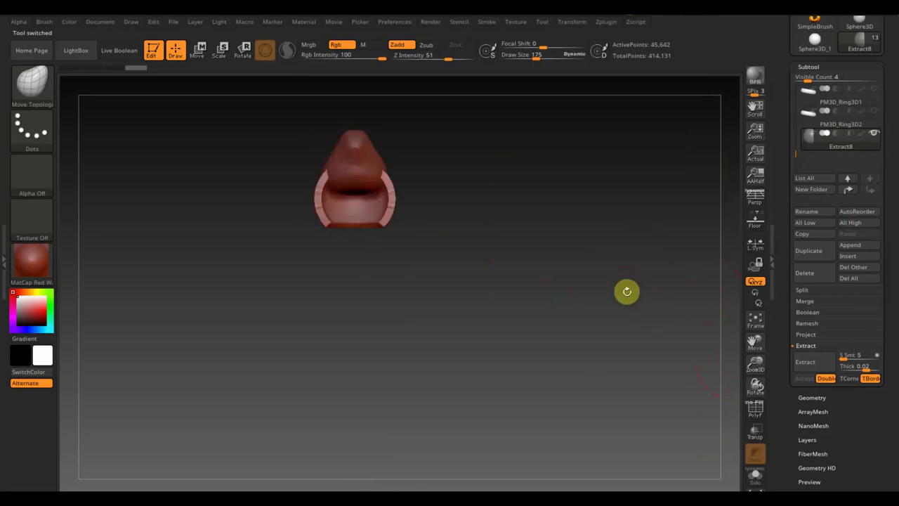
left_click(811, 398)
left_click(811, 254)
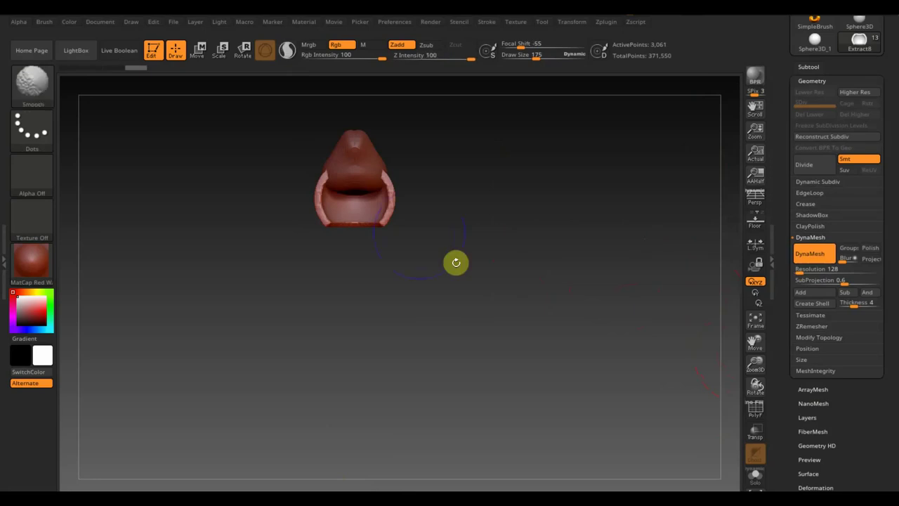
mouse_move(347, 208)
left_mouse_down("shift")
mouse_move(335, 190)
mouse_move(335, 217)
left_mouse_up("shift")
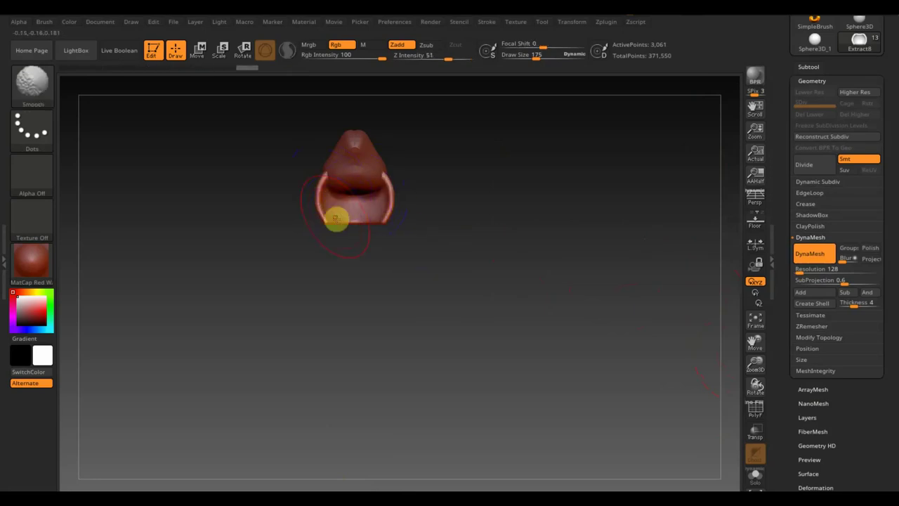
Unhide the rest of the character and scale the shell to fit
left_click(808, 69)
left_click(874, 136)
left_click(197, 49)
left_click_drag(353, 239, 320, 238)
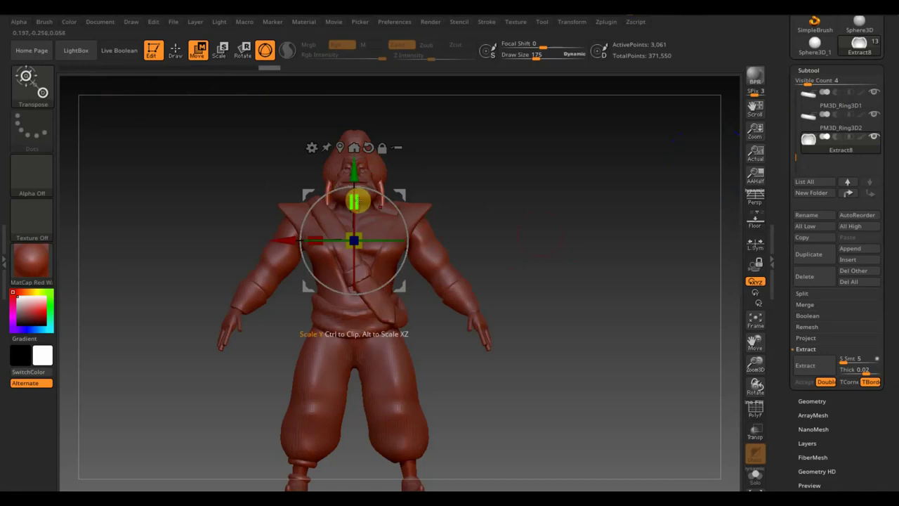
Return to Draw mode and inspect the Extract8 piece from back, side, front and three-quarter views
left_click_drag(474, 187, 568, 196)
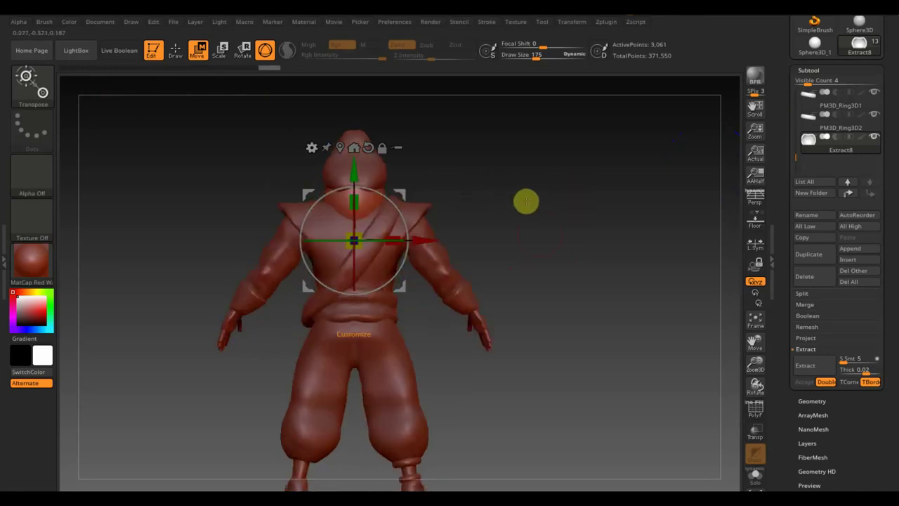
left_click(175, 57)
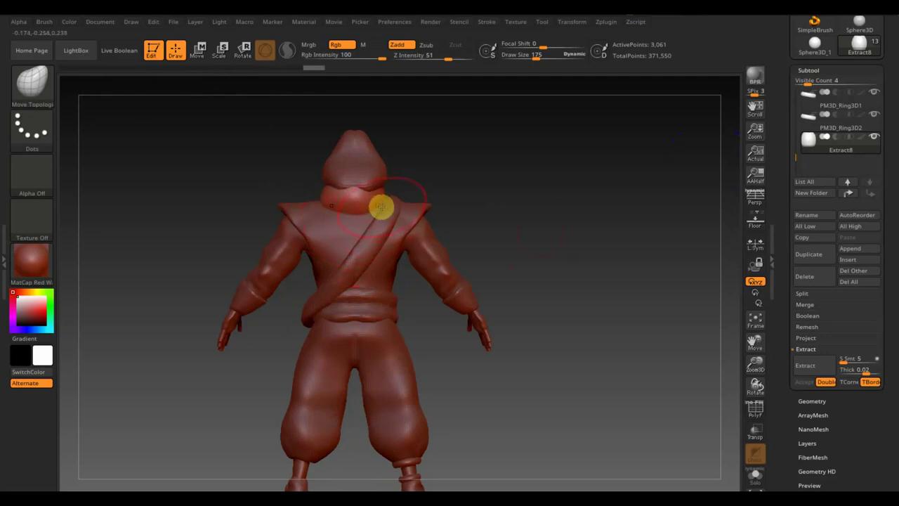
right_click_drag(424, 215, 401, 224)
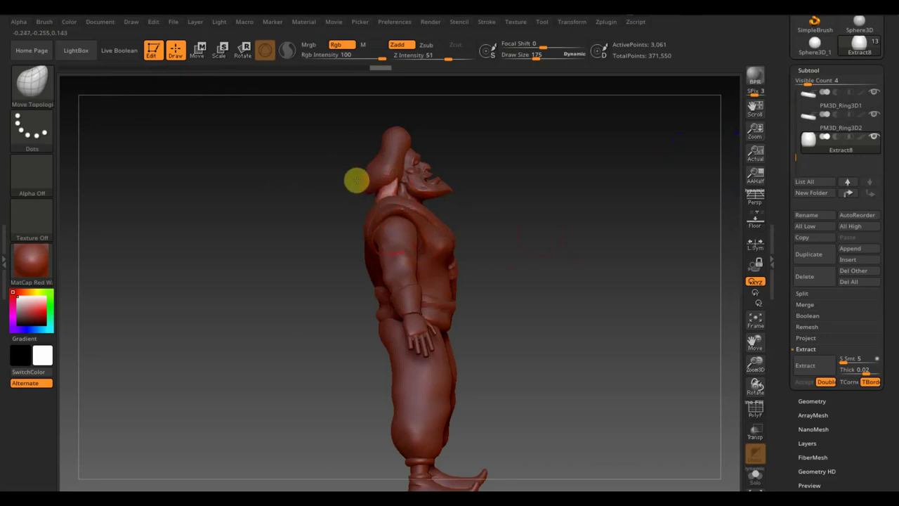
right_click_drag(510, 215, 457, 223)
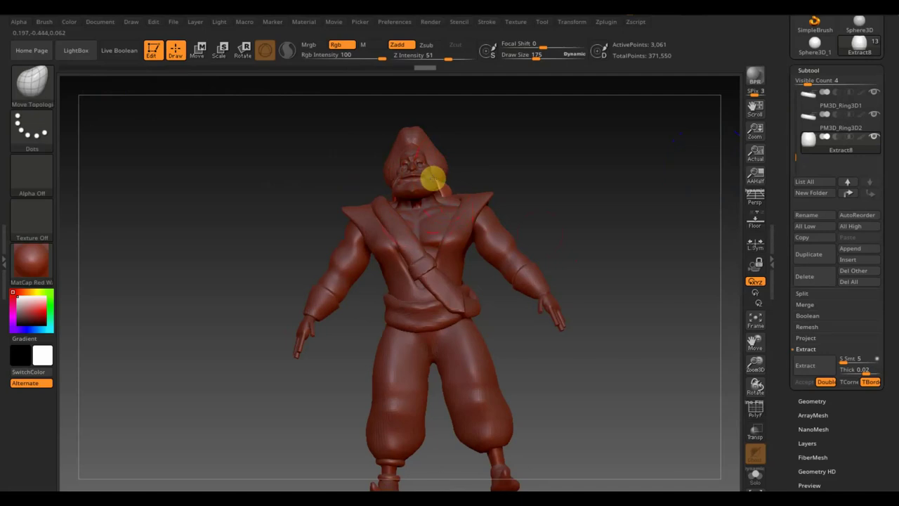
right_click_drag(444, 182, 498, 190)
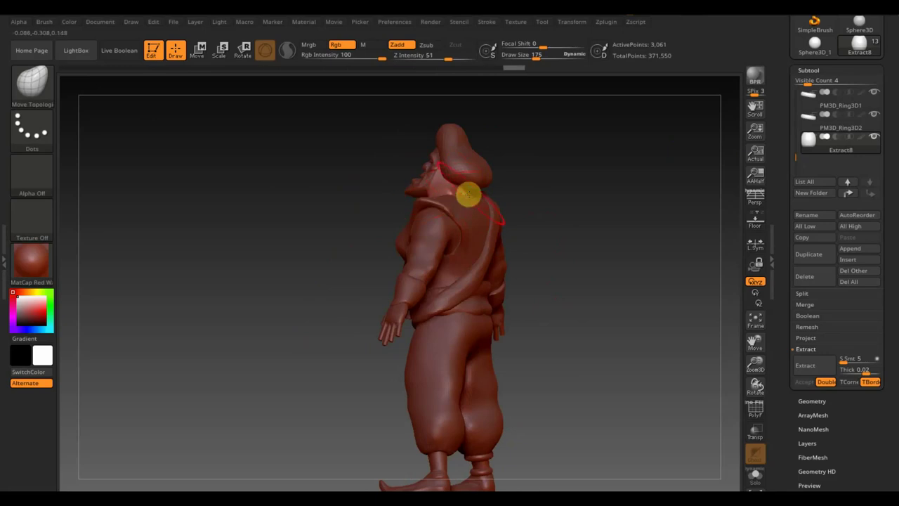
key("shift")
Solo Extract8, reduce the brush size to 114, and rotate around the piece
left_click(876, 140, "shift")
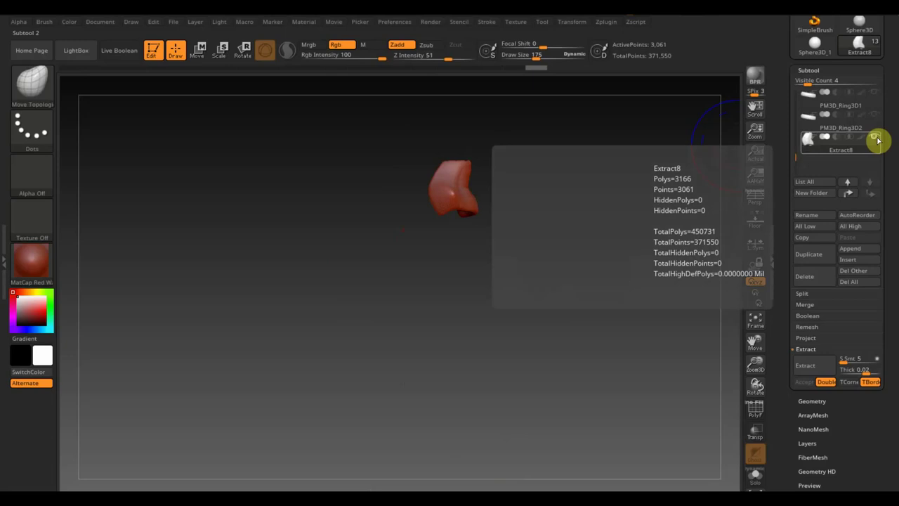
mouse_move(557, 256)
left_mouse_down()
mouse_move(534, 267)
mouse_move(525, 259)
left_mouse_up()
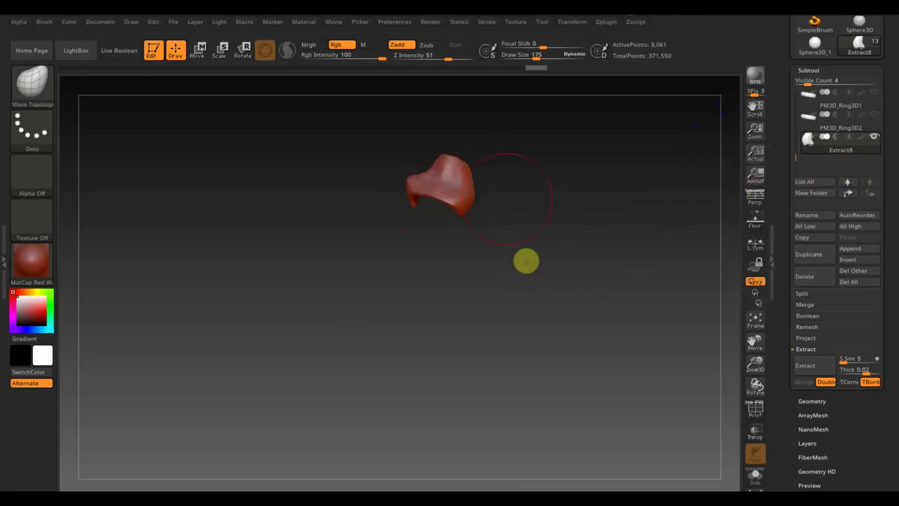
left_click_drag(537, 59, 530, 59)
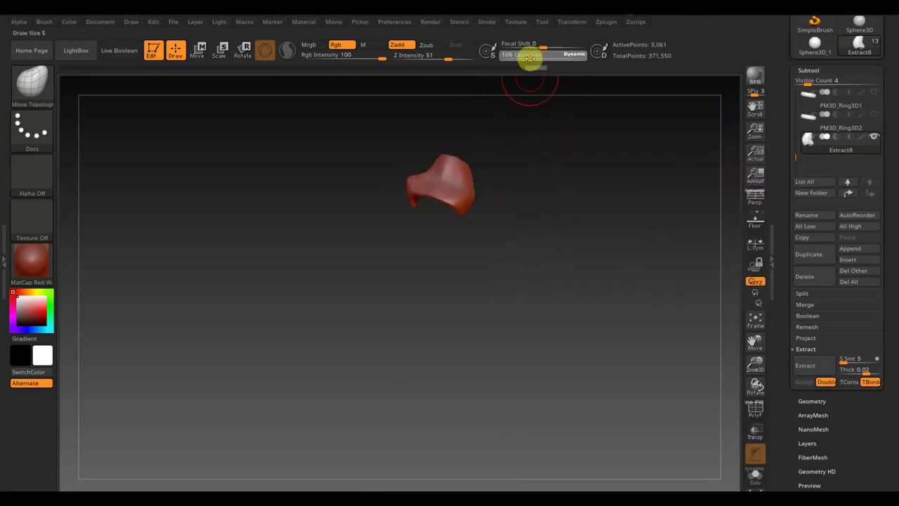
left_click_drag(541, 119, 551, 156)
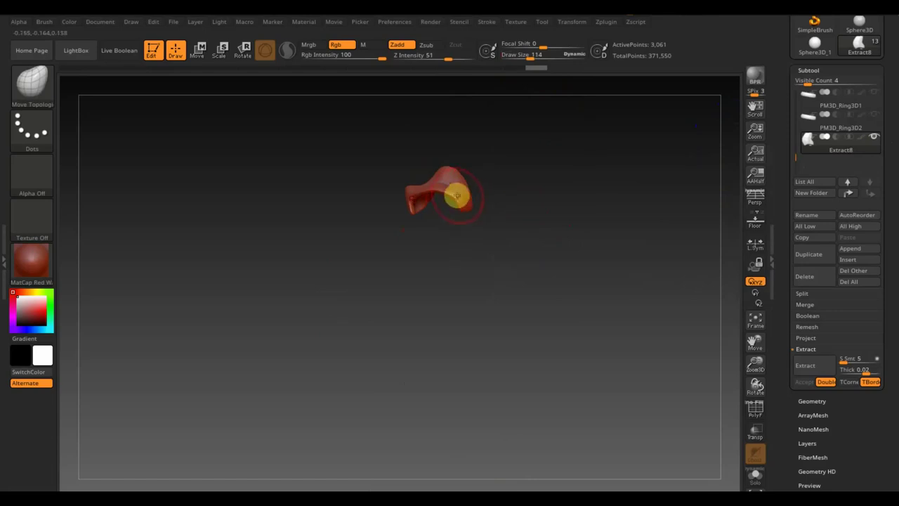
mouse_move(449, 166)
left_mouse_down()
mouse_move(484, 198)
mouse_move(451, 182)
left_mouse_up()
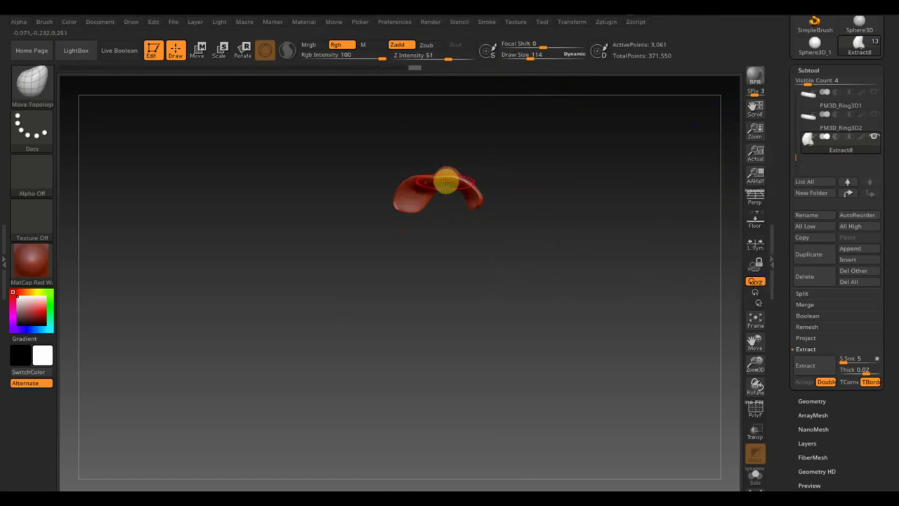
mouse_move(520, 167)
left_mouse_down()
mouse_move(537, 245)
mouse_move(552, 243)
left_mouse_up()
mouse_move(619, 235)
left_mouse_down()
mouse_move(599, 134)
mouse_move(576, 153)
mouse_move(614, 215)
left_mouse_up()
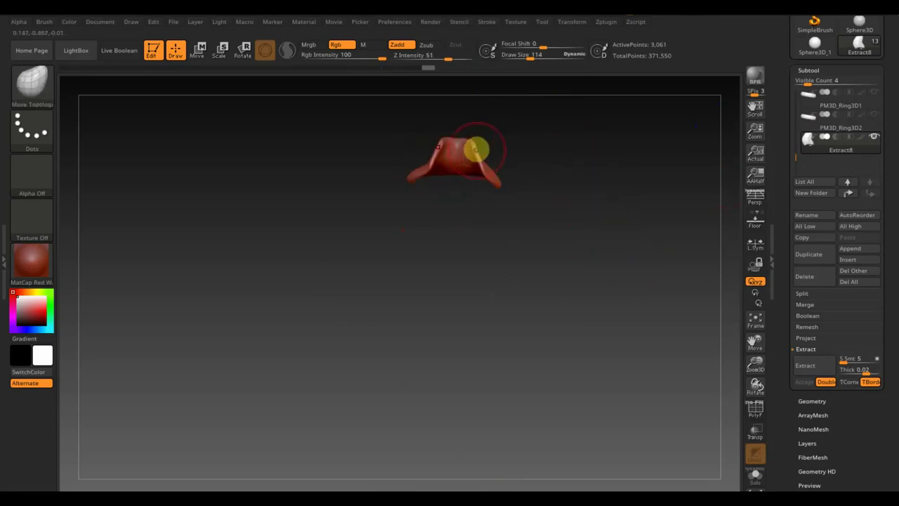
left_click(494, 175)
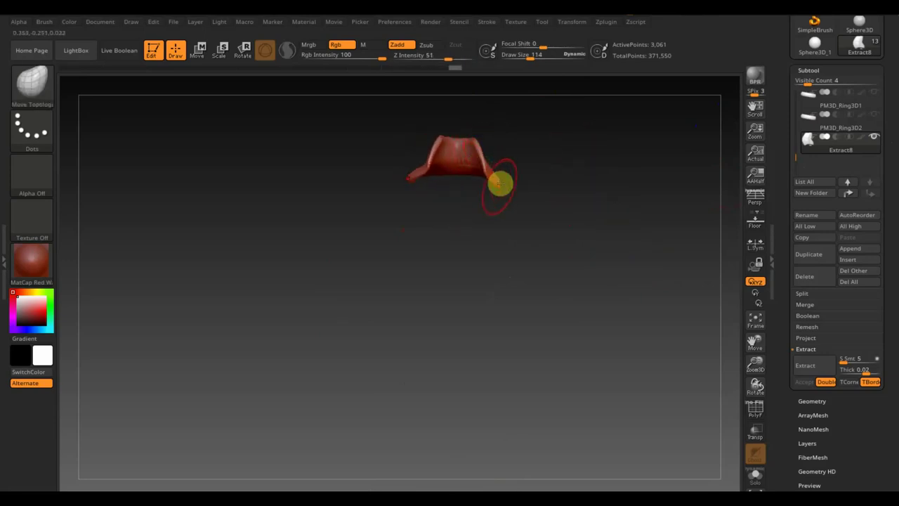
Apply Mirror And Weld to Extract8, then show all other subtools again
left_click(812, 401)
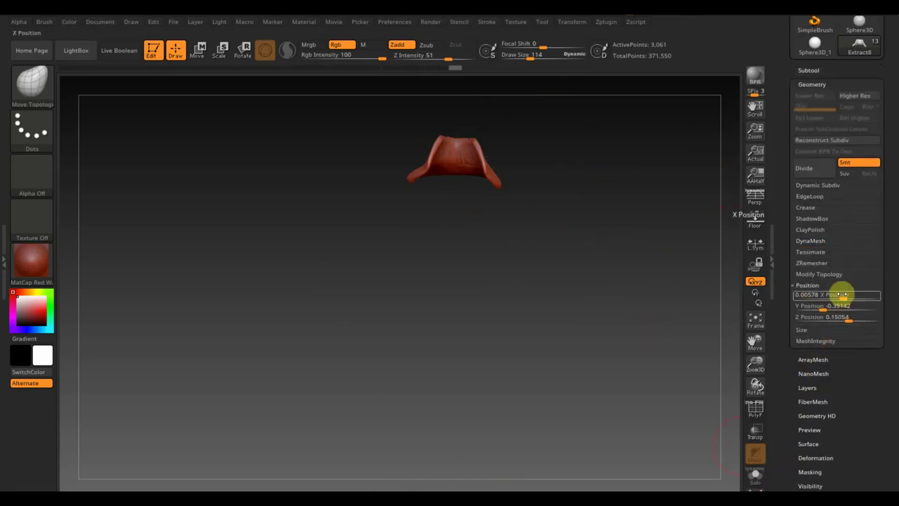
left_click(829, 275)
left_click(836, 309)
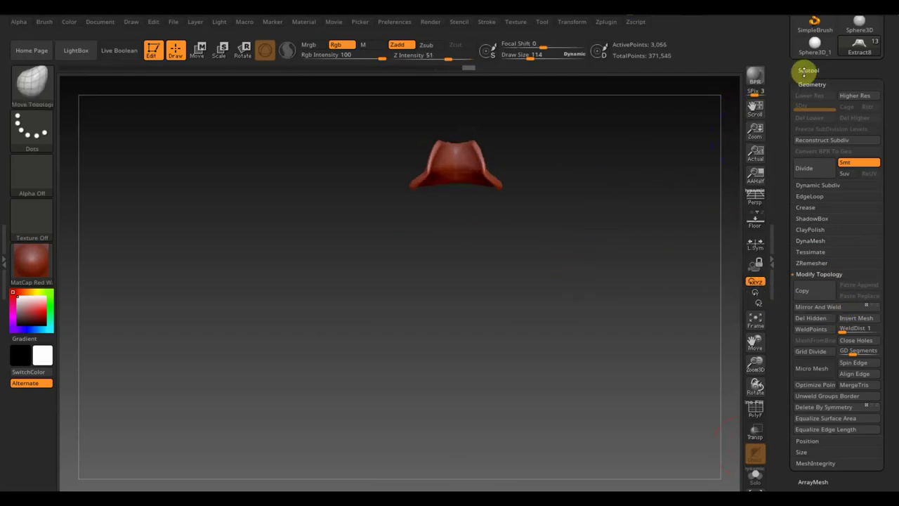
left_click(808, 70)
left_click(874, 137, "shift")
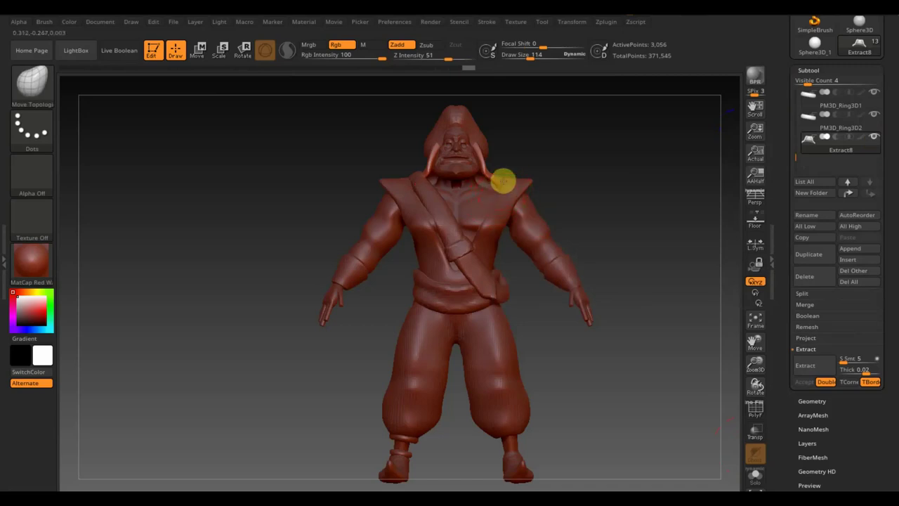
Orbit around the character from every side and smooth the collar where it meets the shoulder
right_click_drag(514, 180, 430, 180)
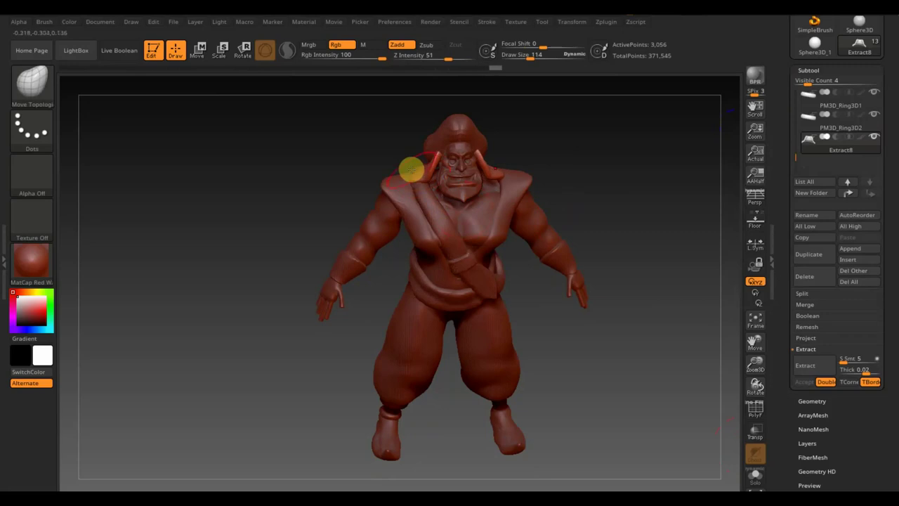
mouse_move(443, 167)
right_mouse_down()
mouse_move(555, 119)
mouse_move(582, 136)
mouse_move(496, 178)
right_mouse_up()
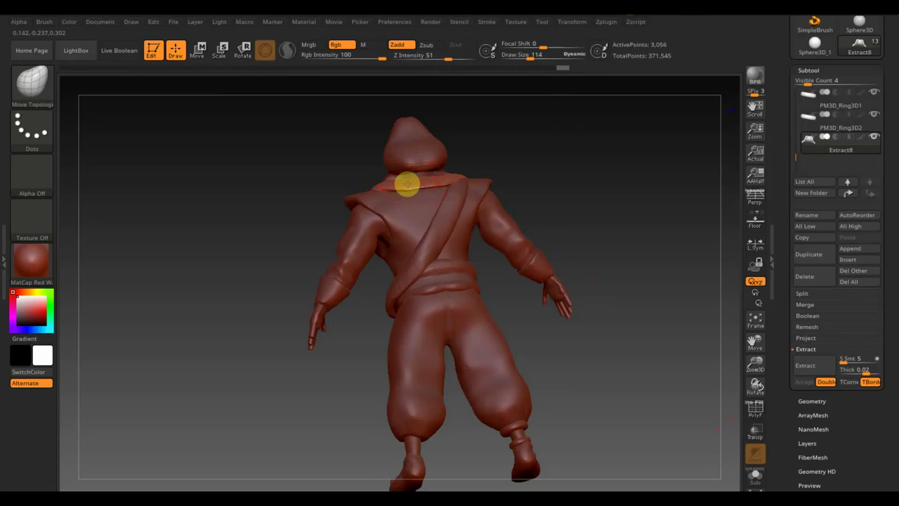
mouse_move(407, 185)
left_mouse_down()
mouse_move(550, 153)
mouse_move(596, 173)
left_mouse_up()
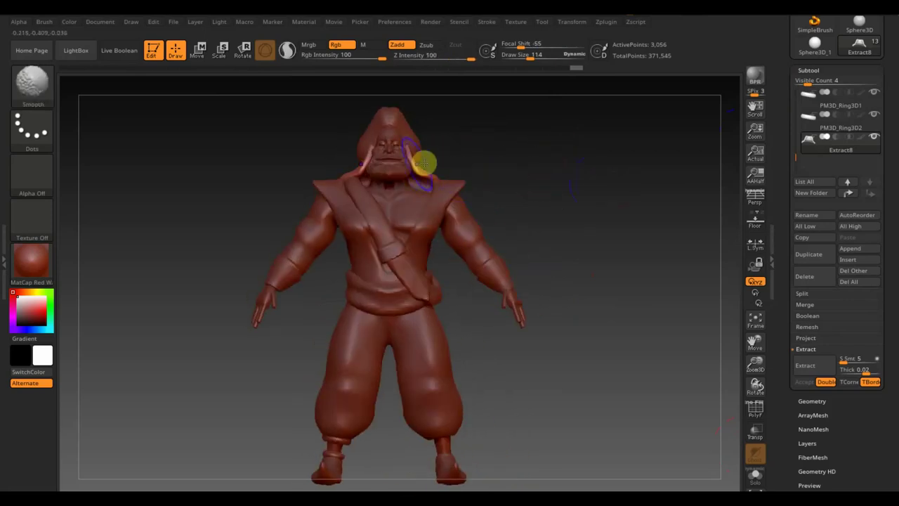
mouse_move(466, 197)
left_mouse_down()
mouse_move(538, 192)
mouse_move(585, 284)
left_mouse_up()
mouse_move(417, 229)
left_mouse_down("shift")
mouse_move(403, 192)
mouse_move(423, 232)
left_mouse_up("shift")
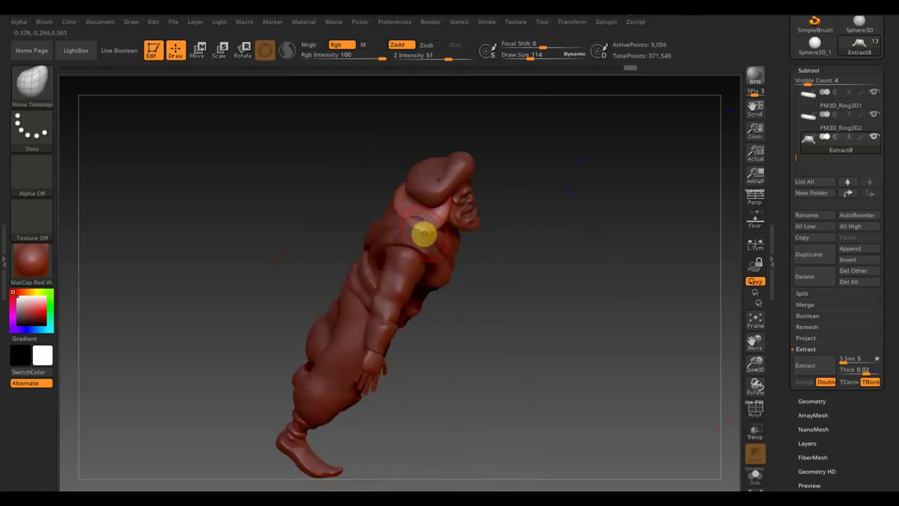
mouse_move(514, 258)
left_mouse_down("shift")
mouse_move(494, 223)
mouse_move(543, 227)
mouse_move(586, 257)
mouse_move(508, 260)
mouse_move(664, 281)
left_mouse_up("shift")
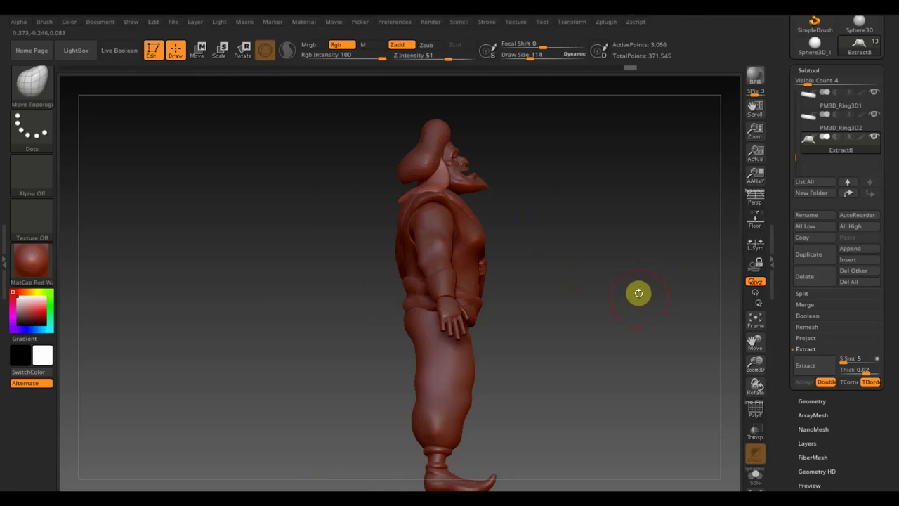
mouse_move(643, 316)
left_mouse_down()
mouse_move(554, 288)
mouse_move(506, 299)
mouse_move(598, 331)
mouse_move(627, 323)
left_mouse_up()
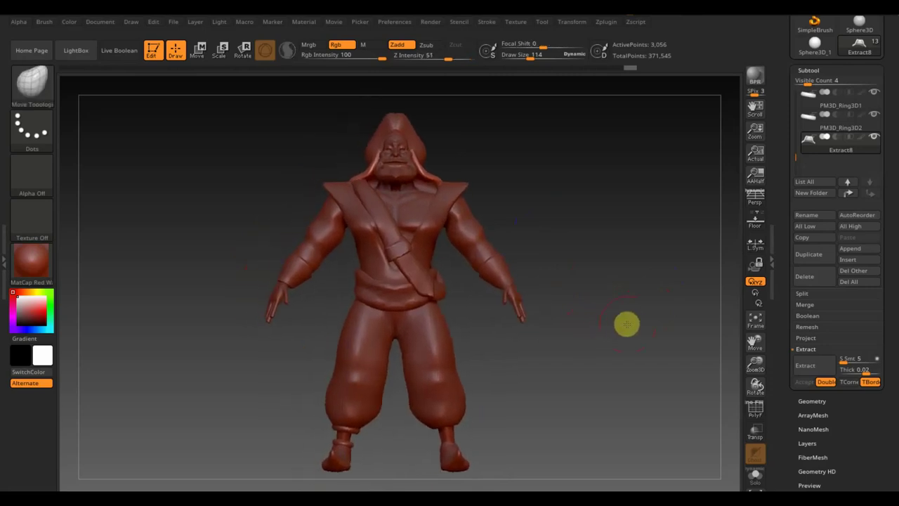
Show the Aladdin reference image, centred and resized to match the model
key("shift+z")
key("z")
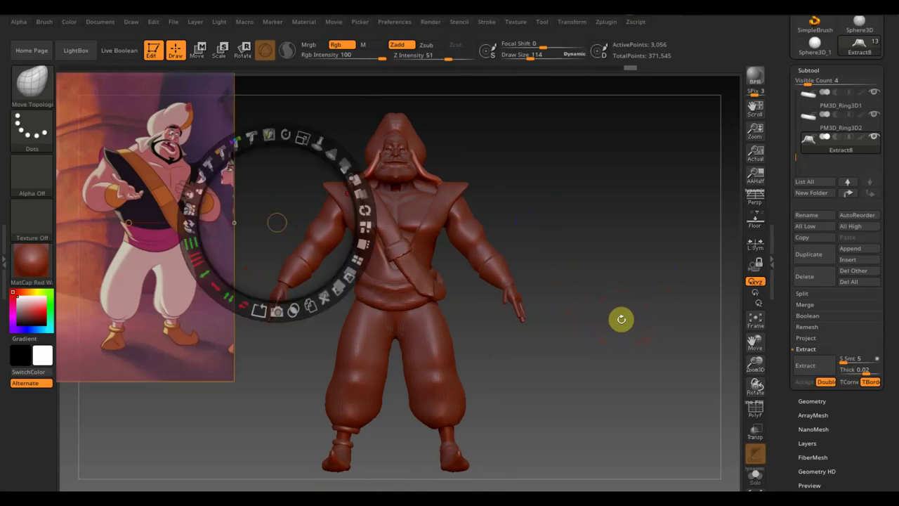
left_click_drag(297, 212, 524, 224)
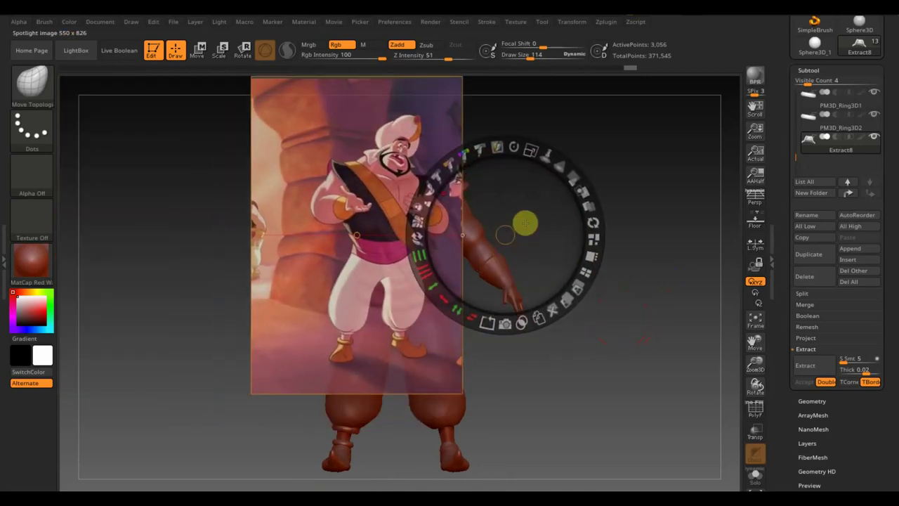
mouse_move(567, 161)
left_mouse_down()
mouse_move(550, 201)
mouse_move(538, 172)
left_mouse_up()
key("z")
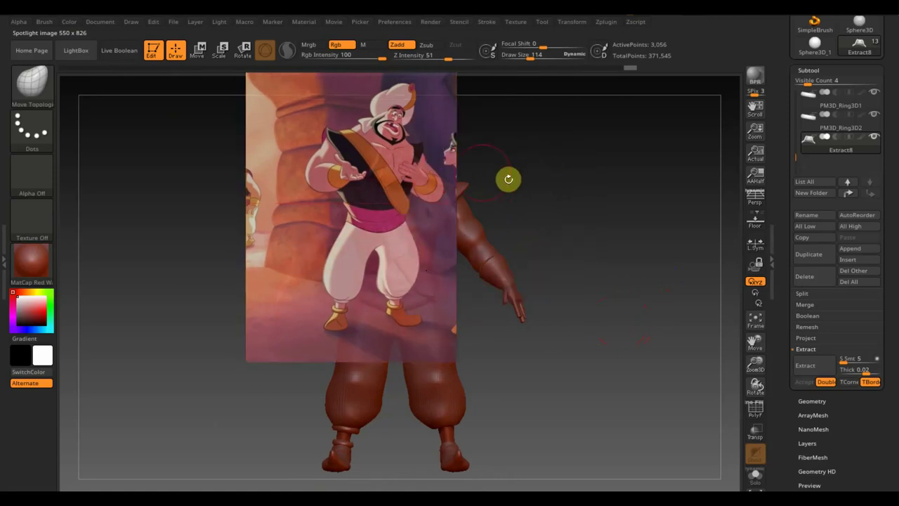
Activate the head subtool and set the Standard brush to colour-only, with Zadd off
left_click(404, 156, "alt")
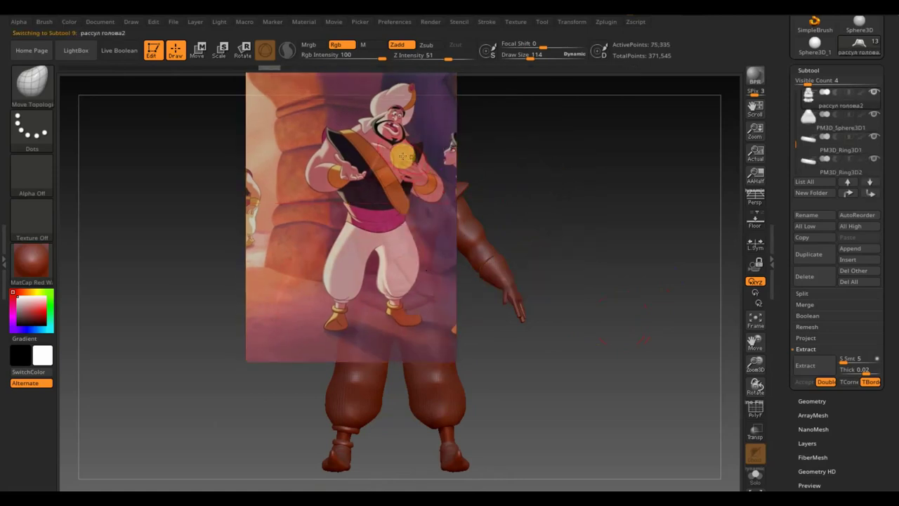
left_click(39, 79)
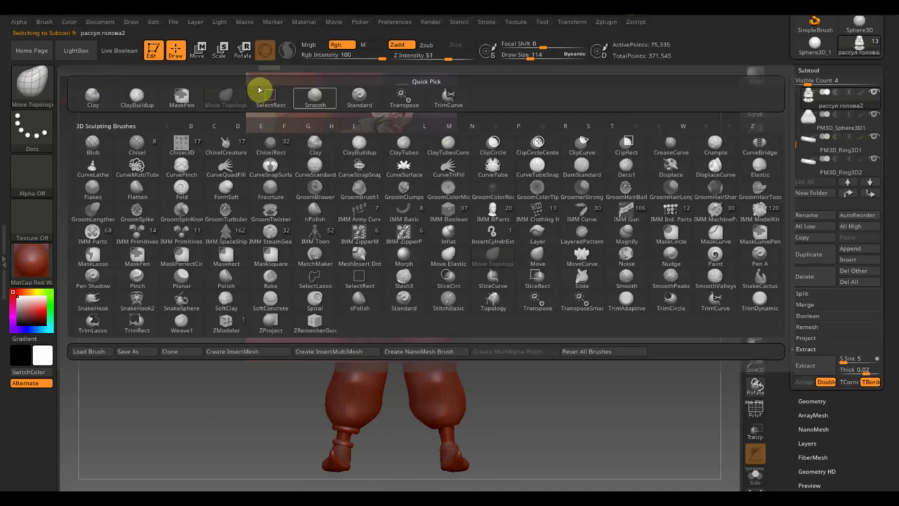
left_click(361, 94)
left_click(395, 44)
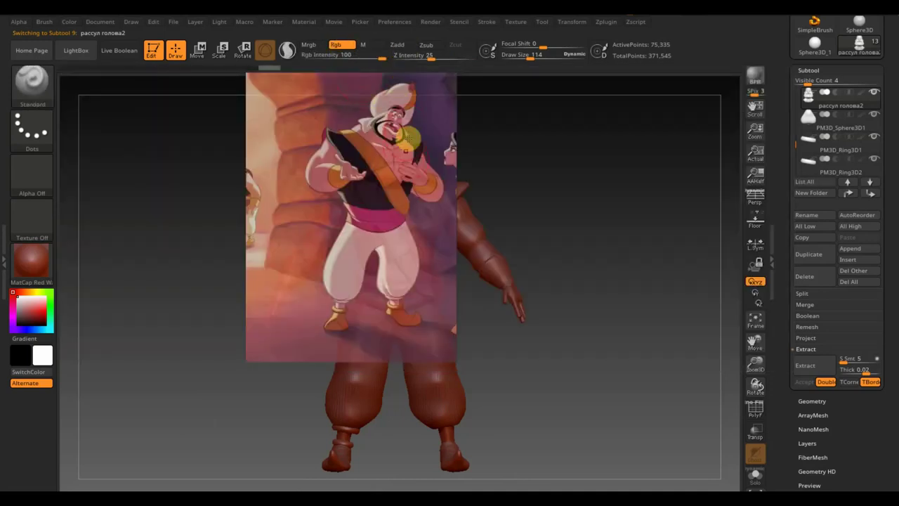
key("shift+z")
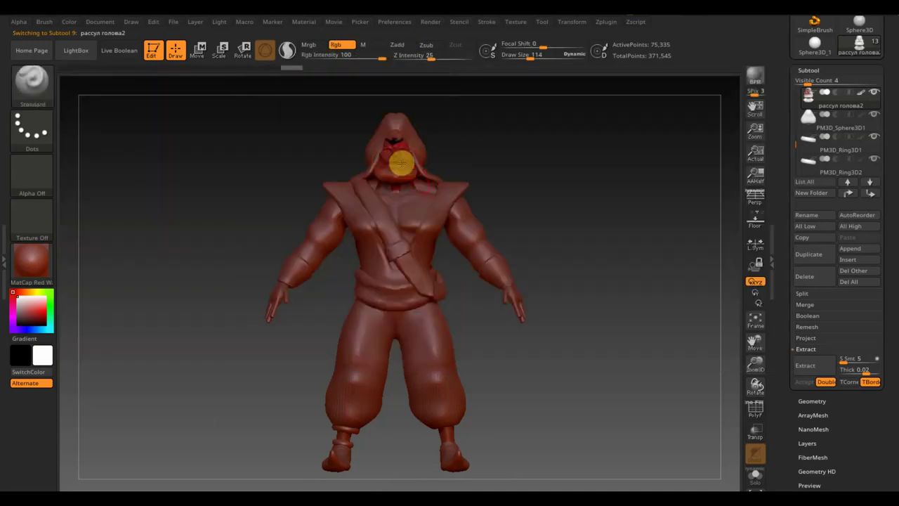
Apply the SketchShaded material, pick a pinkish skin paint colour, and lower the character in view
left_click(32, 260)
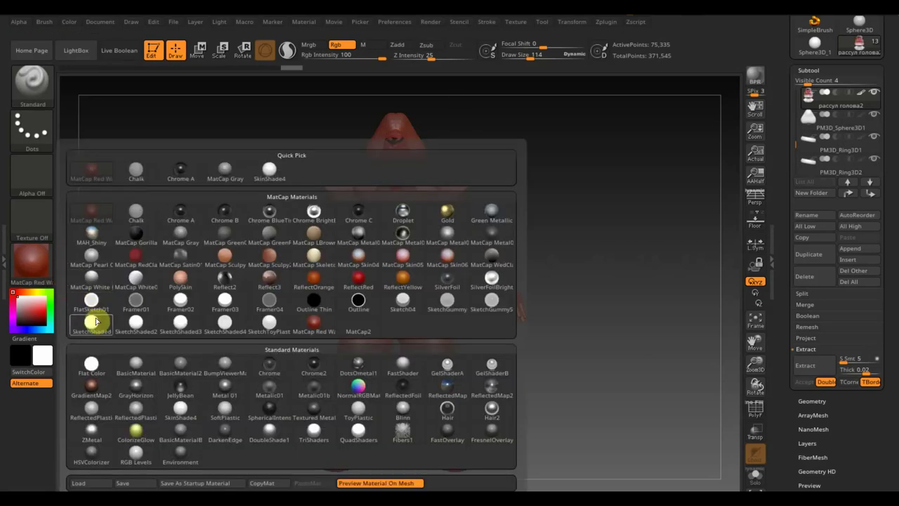
left_click(91, 317)
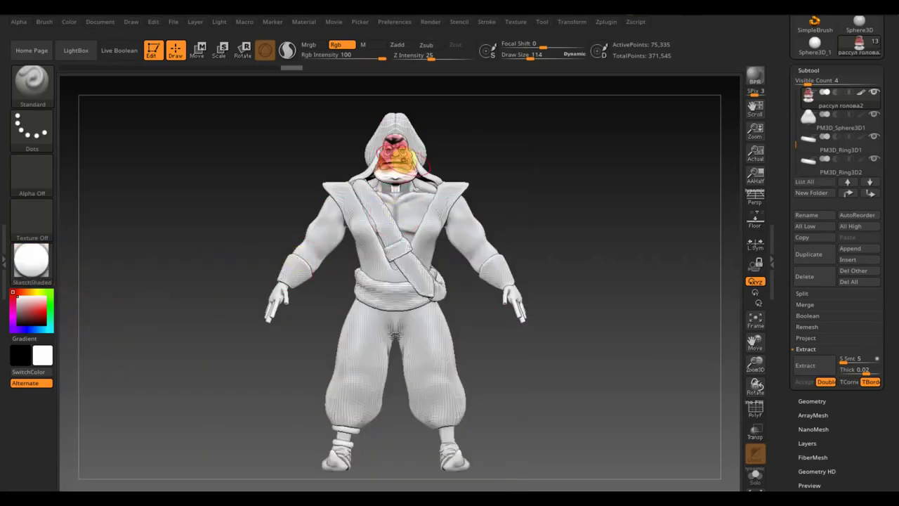
left_click(29, 308)
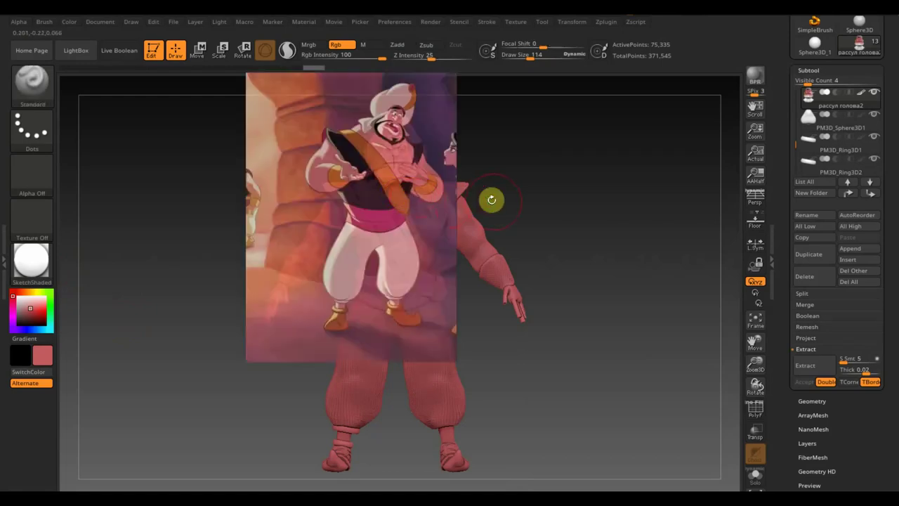
key("shift")
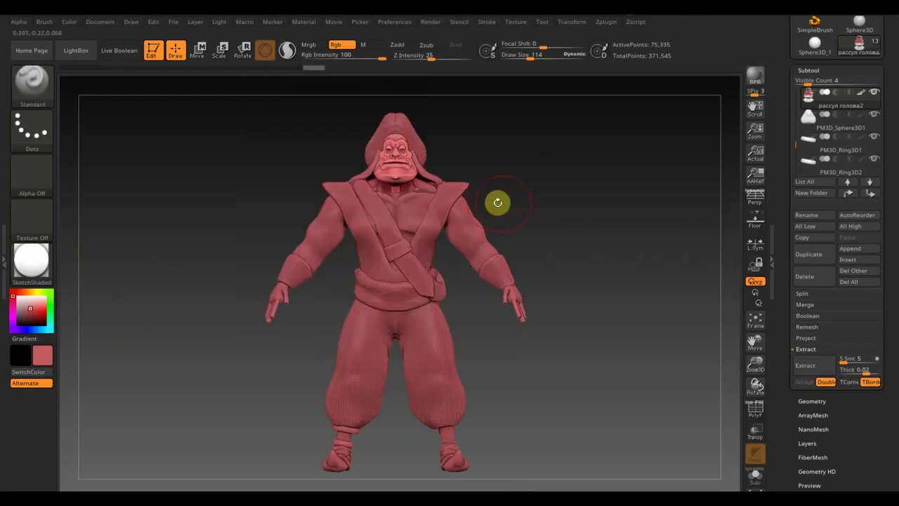
left_click_drag(515, 201, 533, 247, "alt")
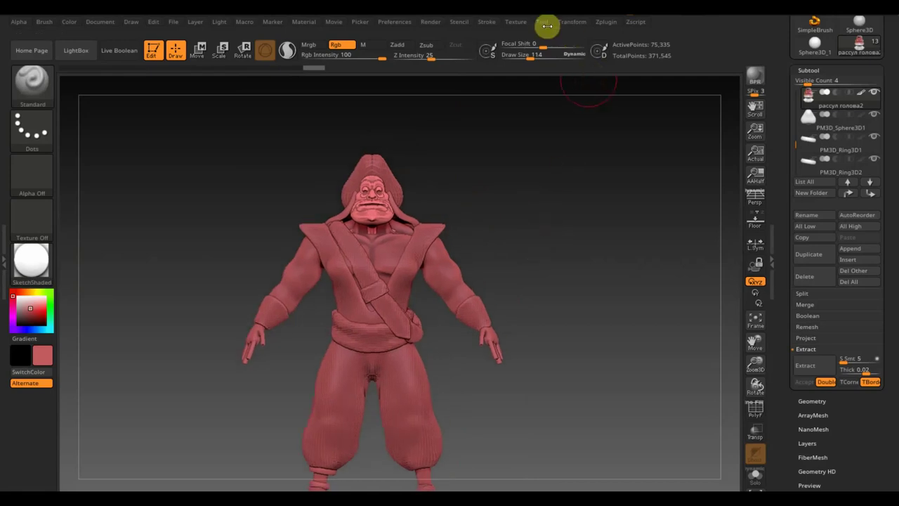
Import the skin-tone colour chart image from the ВСЕ для SculptGL folder as a texture
left_click(516, 23)
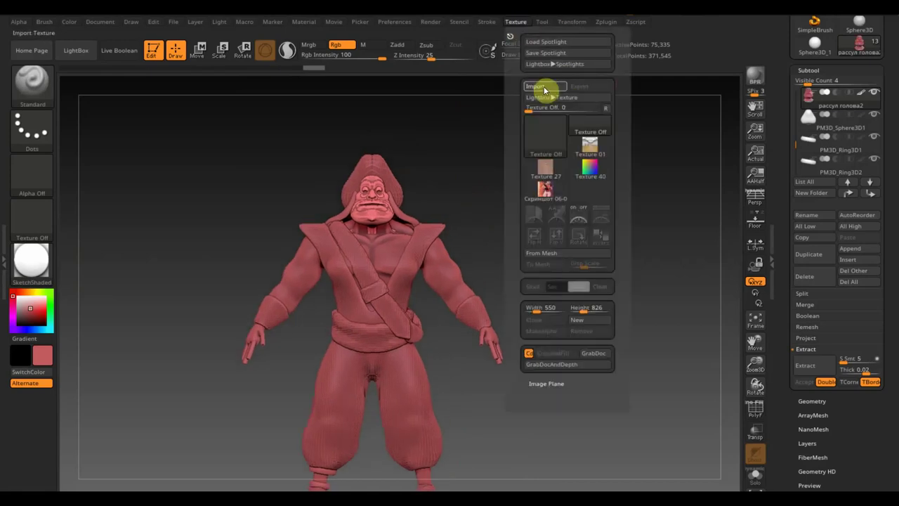
left_click(544, 90)
double_click(330, 163)
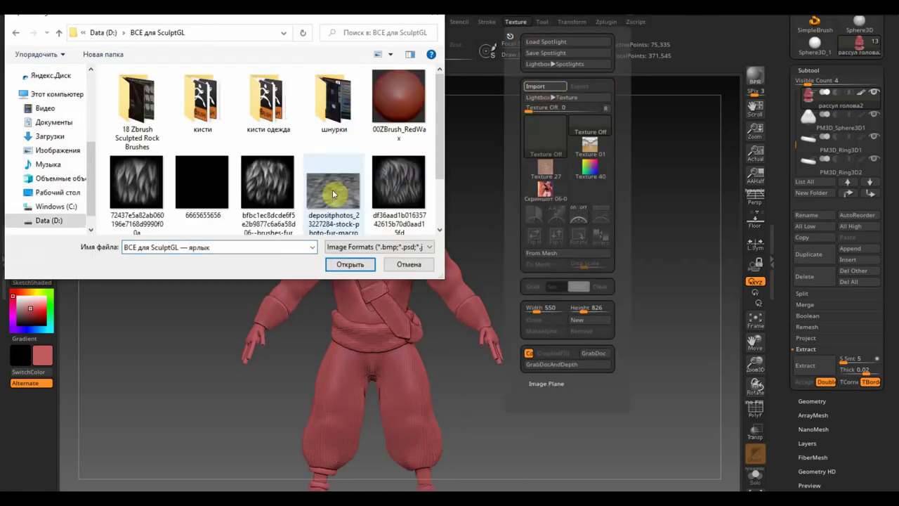
left_click(351, 184)
scroll(323, 184, "down", 1)
left_click(137, 187)
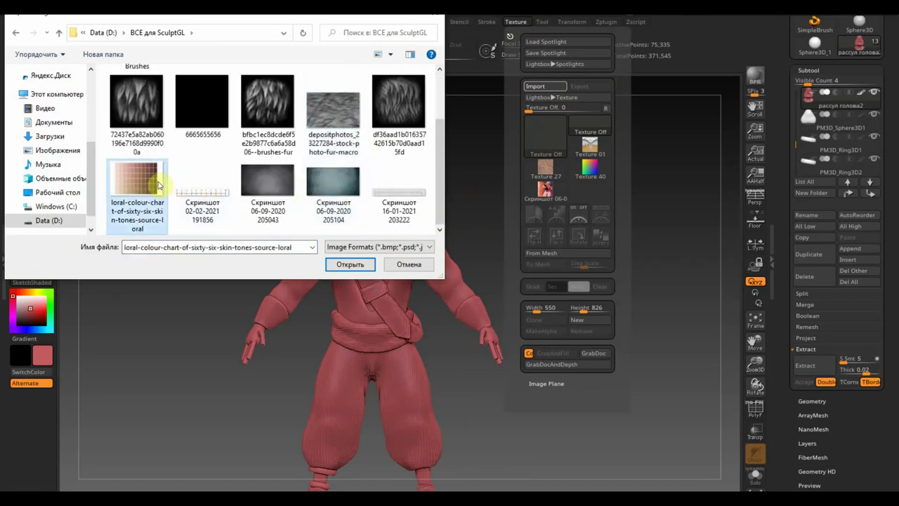
left_click(349, 264)
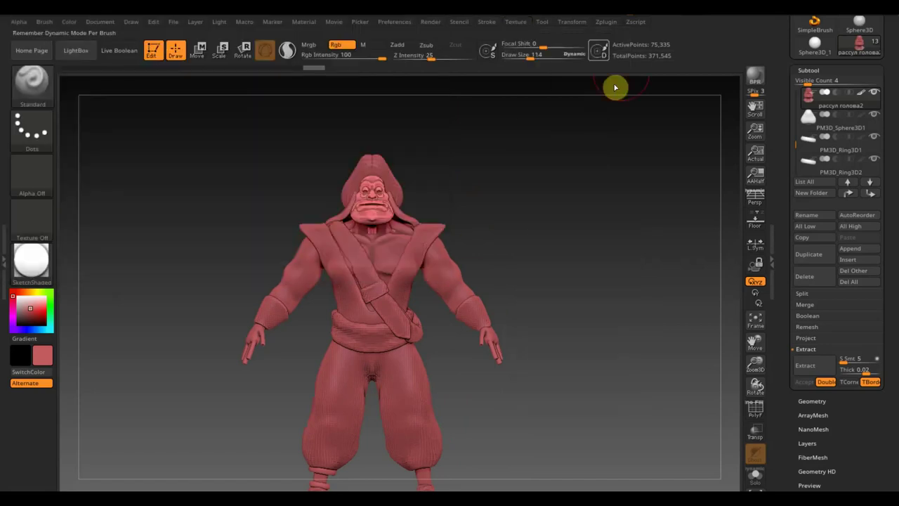
Add the skin-tone chart to the Spotlight overlay, position it over the model, then hide it
left_click(518, 22)
left_click(593, 188)
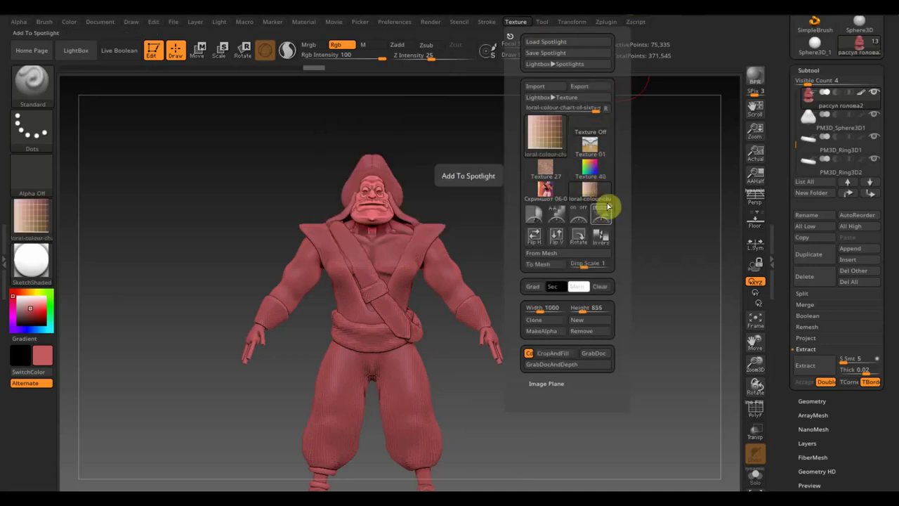
left_click(605, 218)
left_click_drag(410, 231, 412, 254)
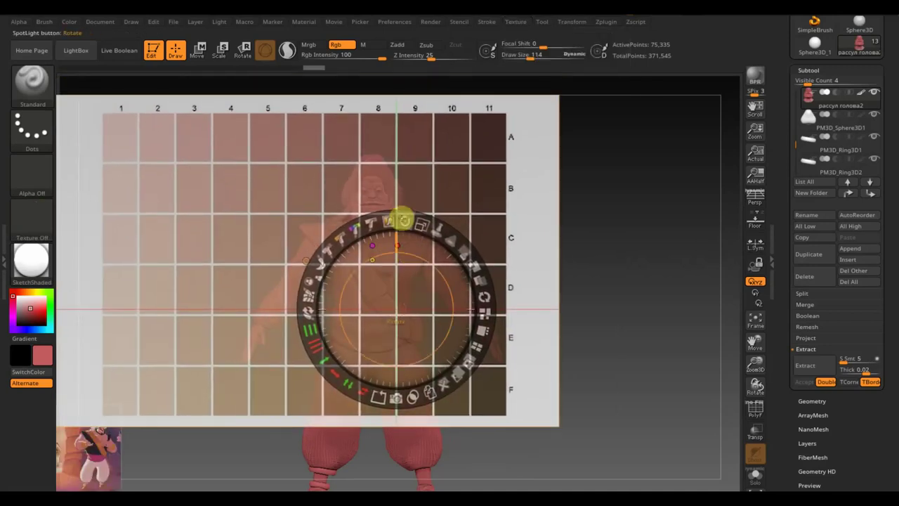
key("z")
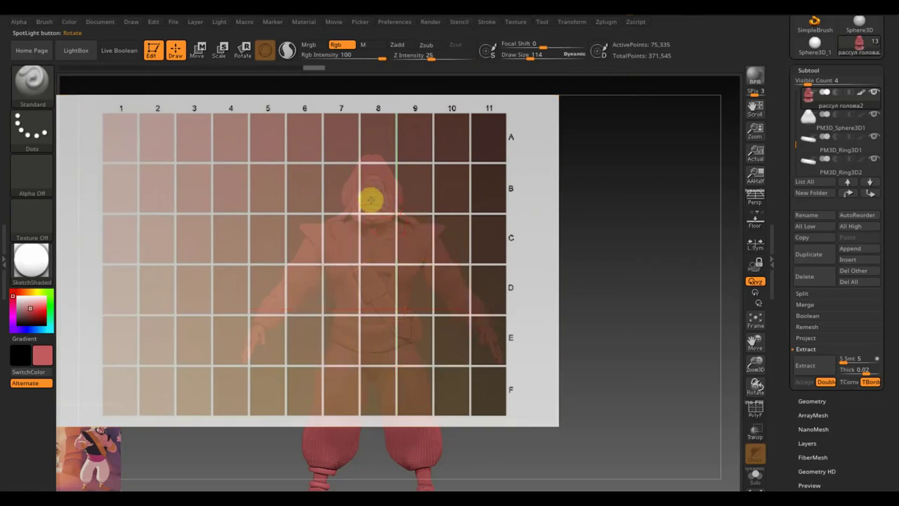
key("shift+z")
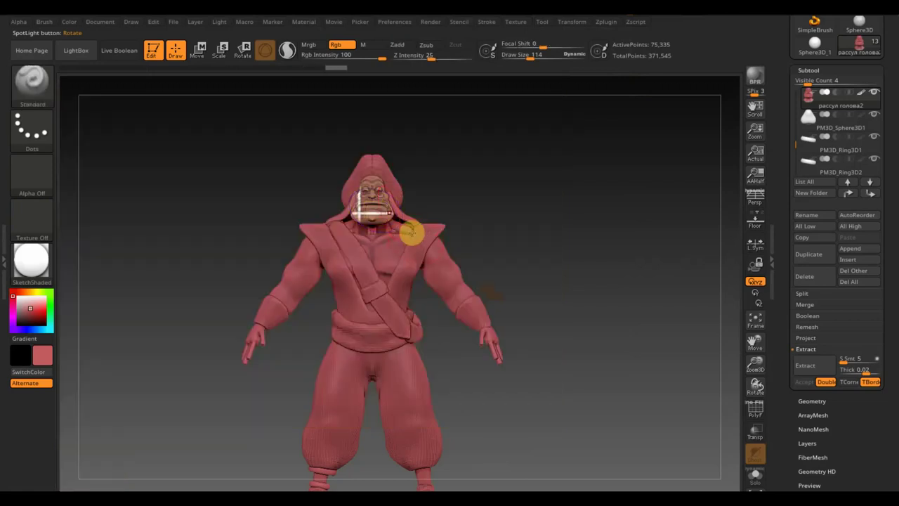
key("shift+z")
key("z")
left_click_drag(387, 257, 440, 284)
key("z")
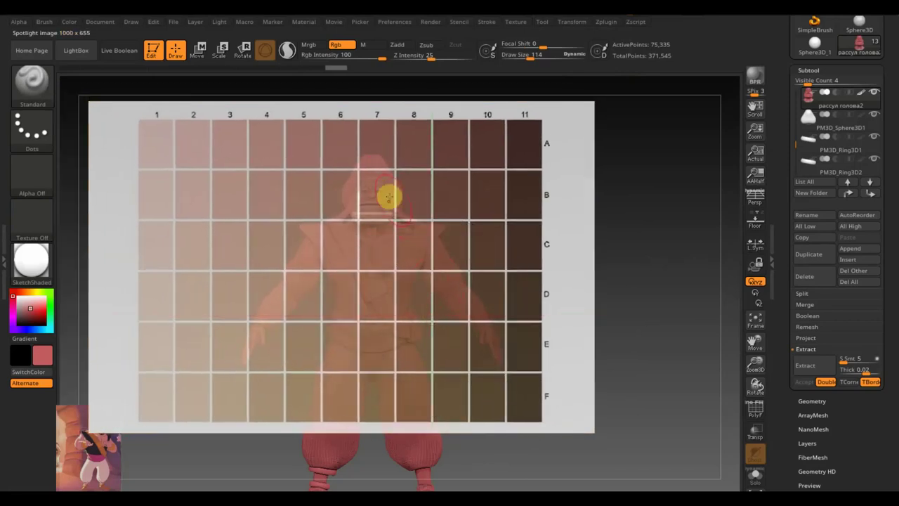
key("shift+z")
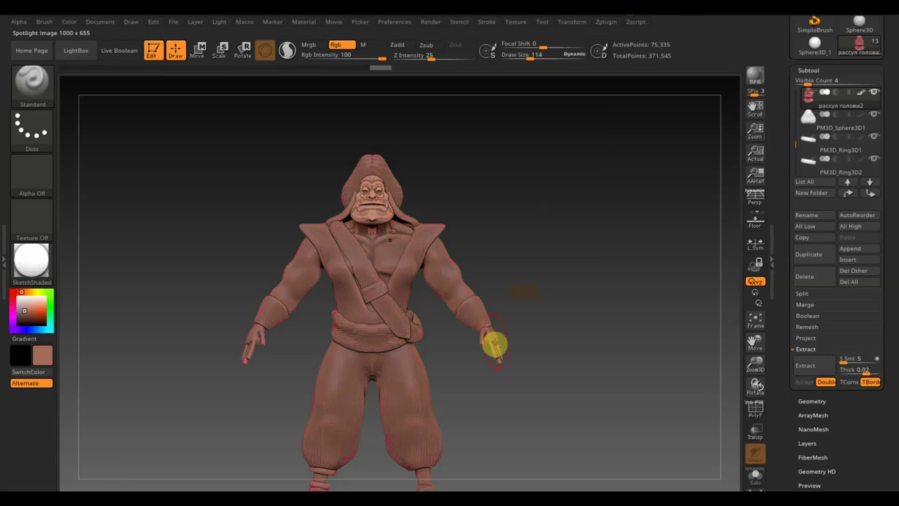
Enlarge the brush, paint the shoes the body's brown, and clear the mask
left_click_drag(534, 55, 553, 62)
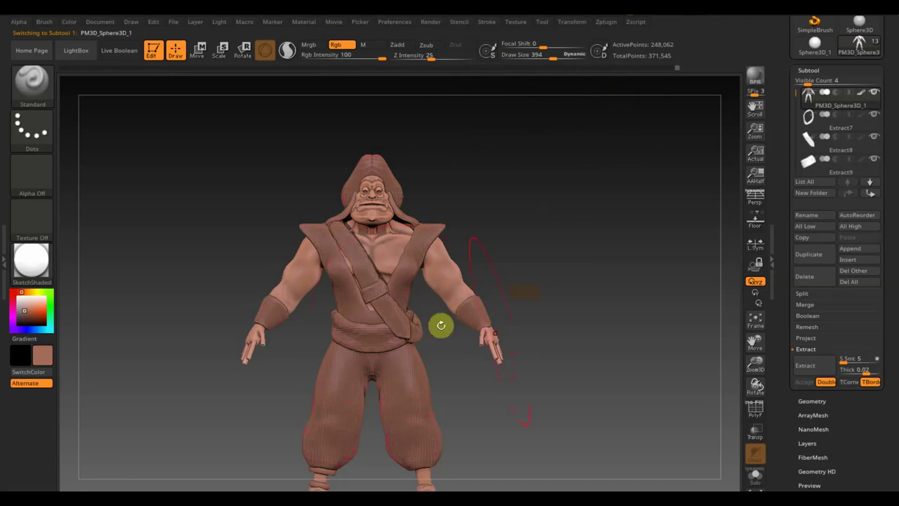
left_click_drag(440, 324, 511, 240, "alt")
left_click_drag(419, 382, 387, 384)
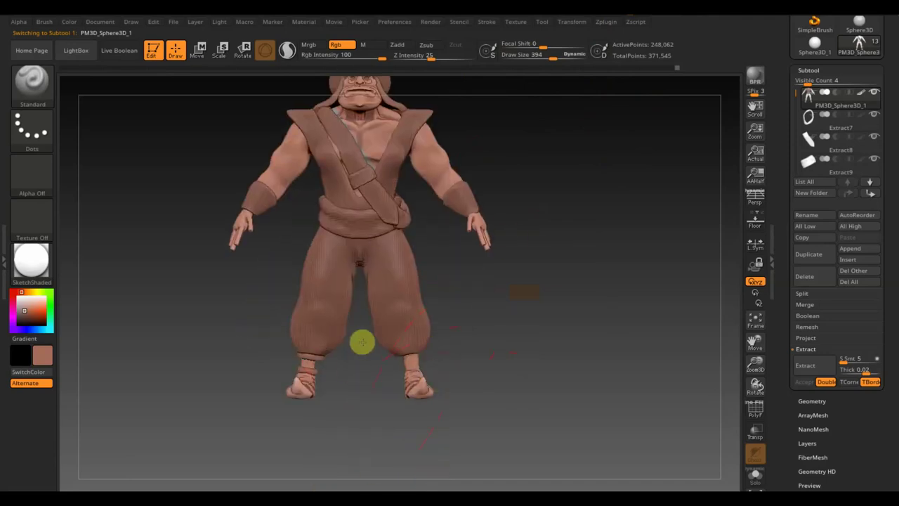
left_click_drag(604, 233, 577, 173, "ctrl")
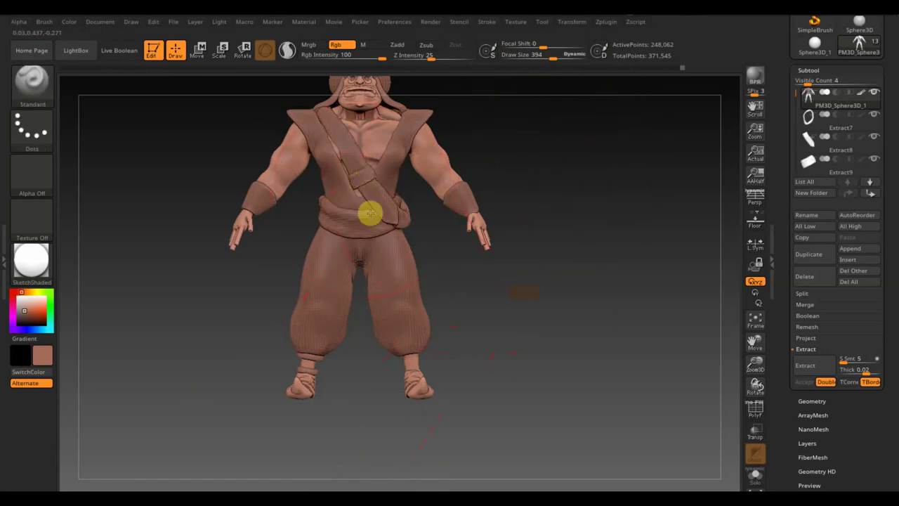
left_click_drag(558, 222, 527, 207)
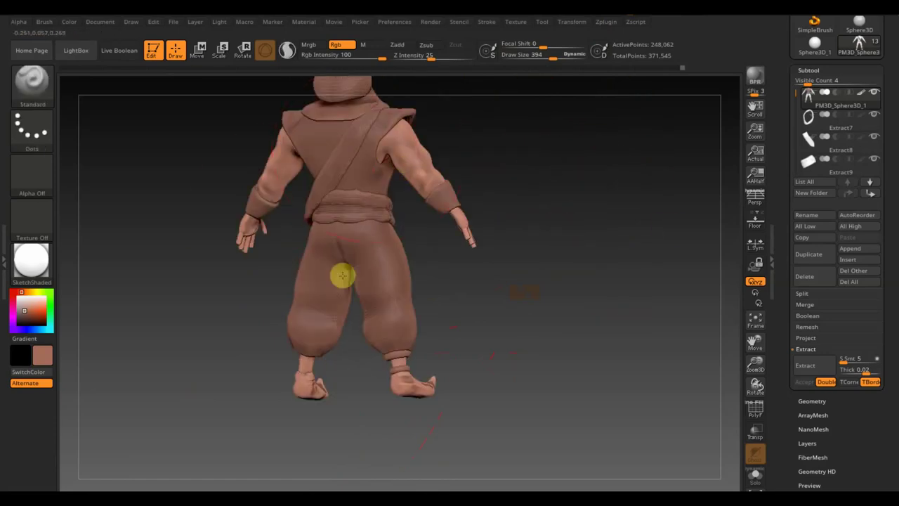
mouse_move(307, 324)
left_mouse_down("shift")
mouse_move(594, 324)
mouse_move(595, 417)
left_mouse_up("shift")
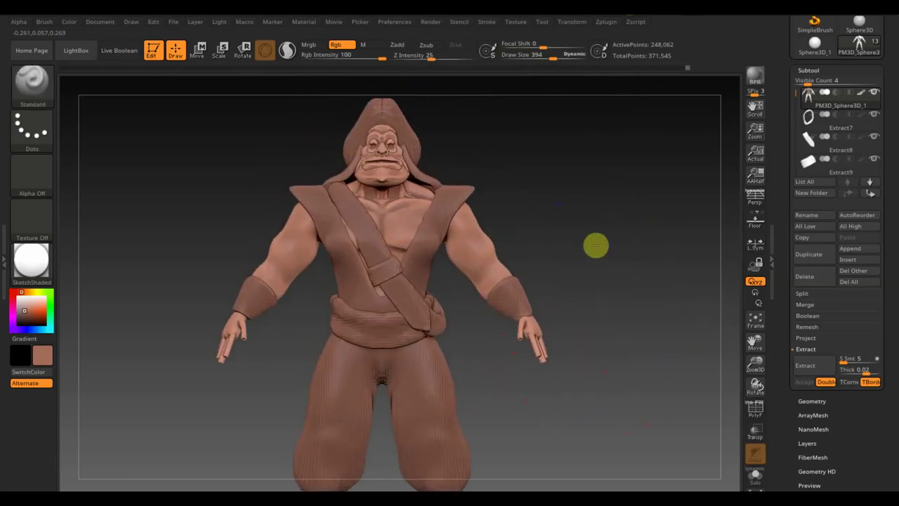
left_click_drag(596, 246, 588, 312, "alt")
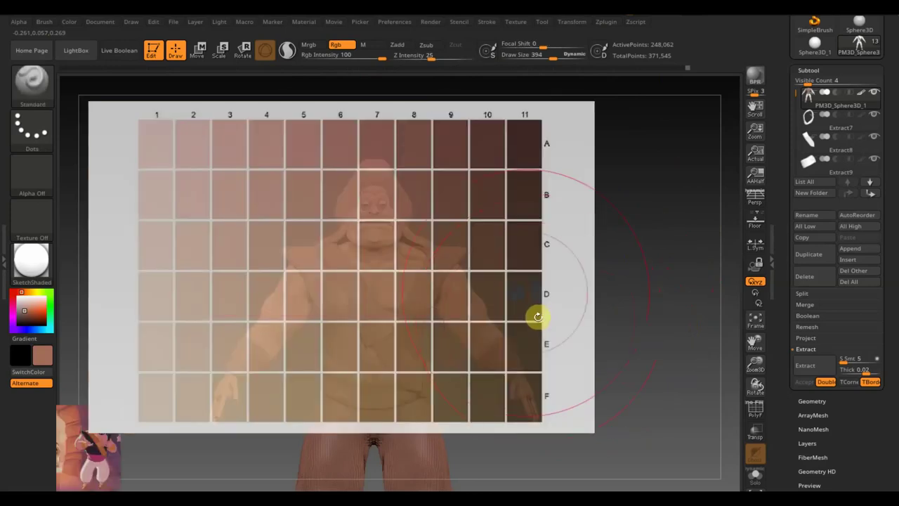
Put the skin chart top-right, enlarge the reference picture over the model, then pick near-black
key("shift+z")
left_click(450, 226)
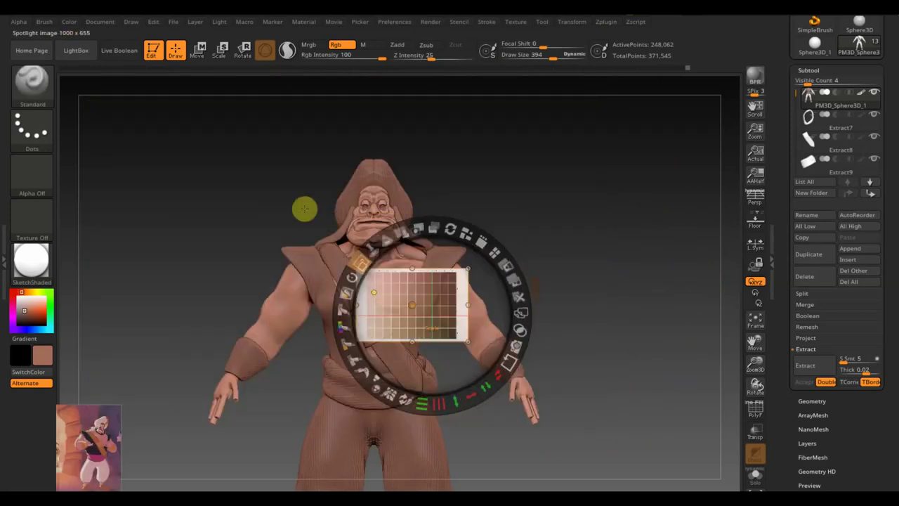
left_click_drag(492, 310, 702, 151)
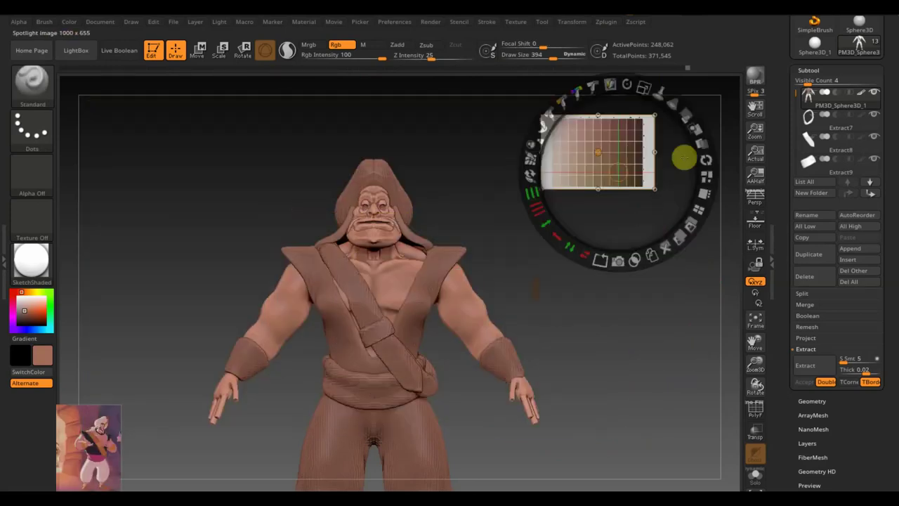
left_click(104, 450)
left_click_drag(132, 429, 412, 217)
mouse_move(408, 153)
left_mouse_down()
mouse_move(517, 252)
mouse_move(517, 293)
left_mouse_up()
key("shift")
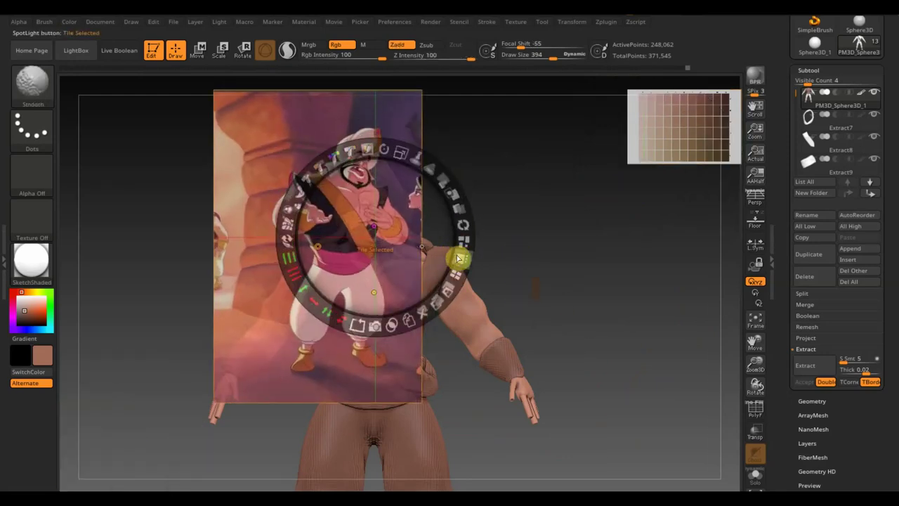
key("shift+z")
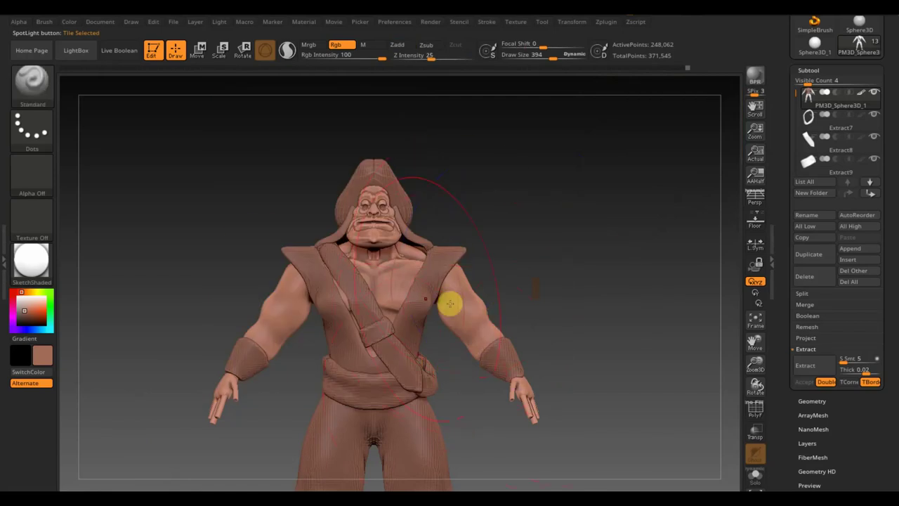
mouse_move(31, 309)
left_click(41, 407)
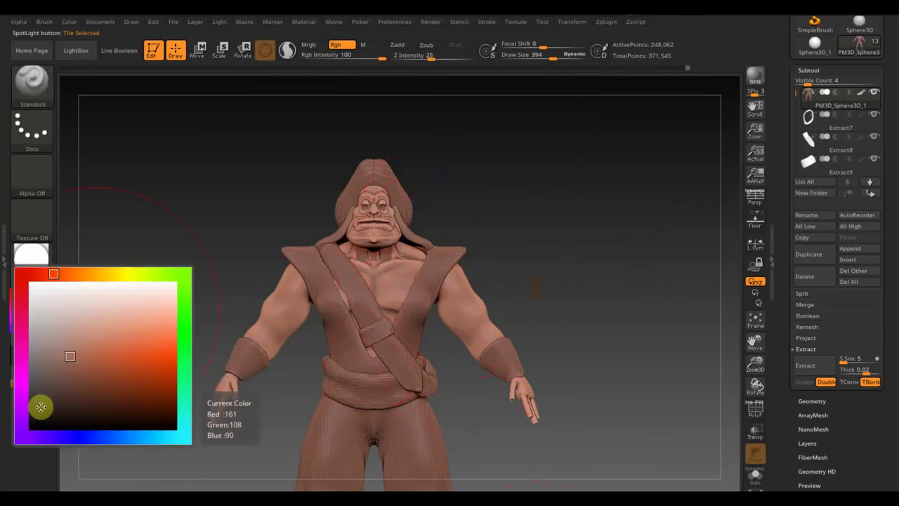
Select the vest subtool and fill it black
left_click(338, 308, "alt")
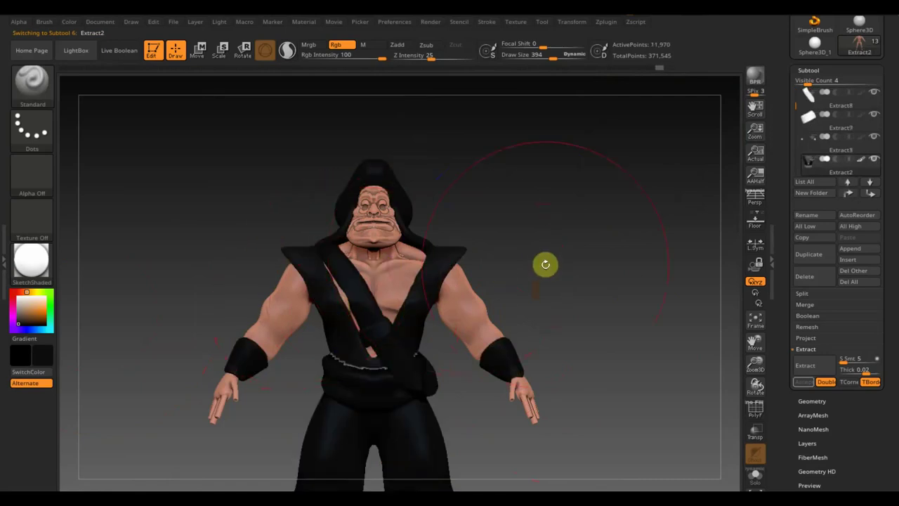
left_click_drag(543, 263, 426, 293)
key("s")
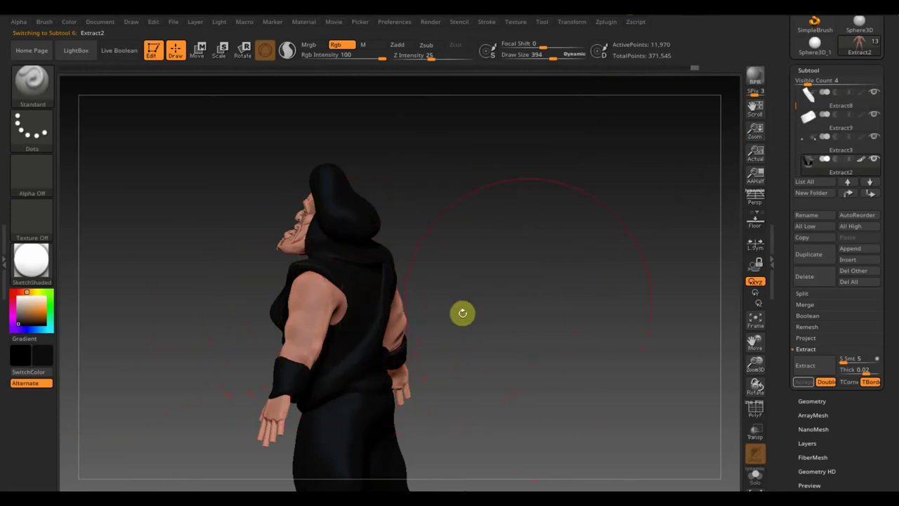
left_click_drag(461, 313, 429, 299)
mouse_move(441, 331)
left_mouse_down()
mouse_move(682, 285)
mouse_move(637, 311)
left_mouse_up()
left_click_drag(630, 359, 614, 275, "alt")
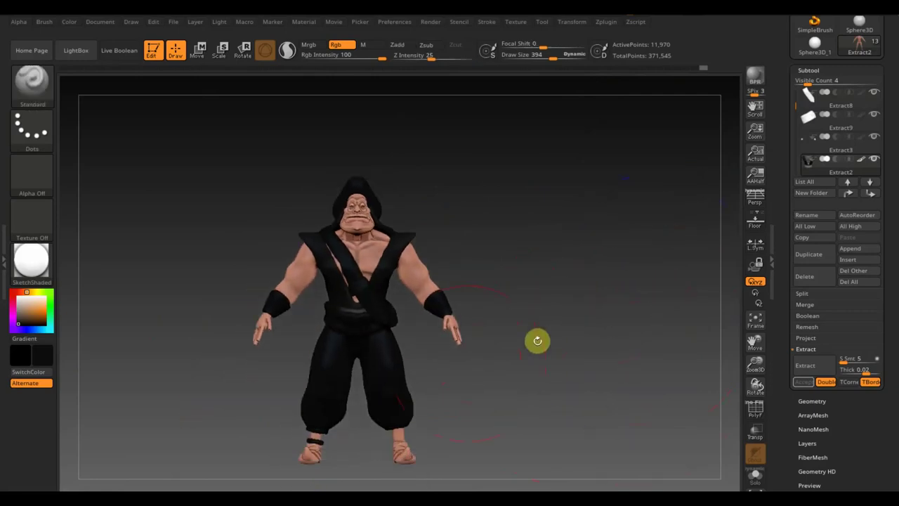
Select the Extract1 subtool and fill the pants, turban and wristbands white
left_click(379, 382, "alt")
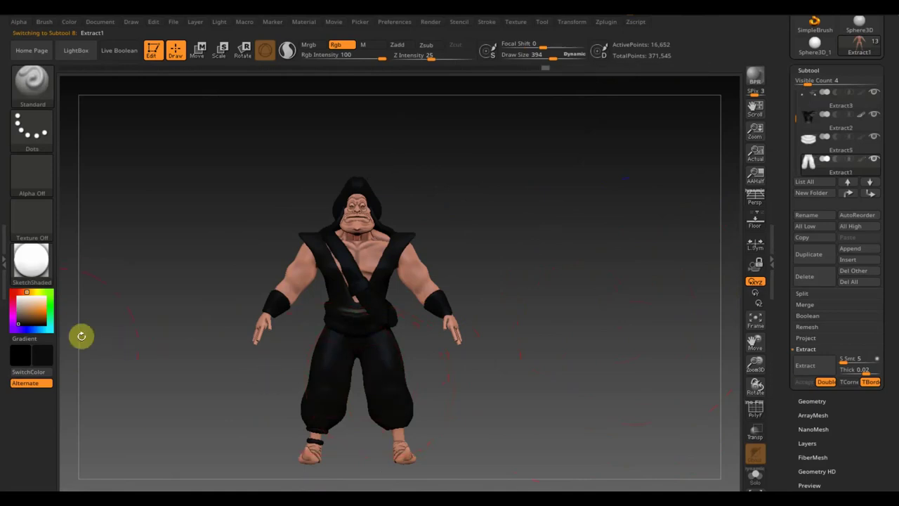
left_click_drag(42, 319, 66, 420)
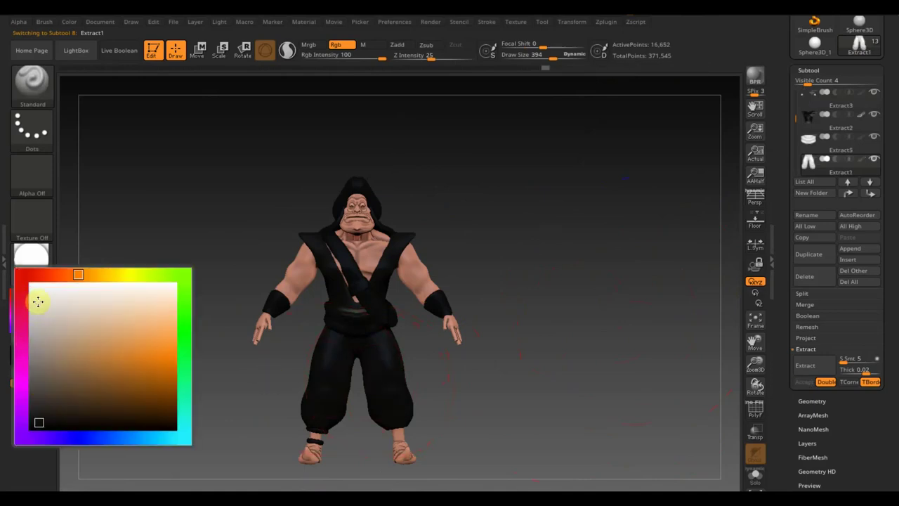
left_click_drag(38, 301, 37, 291)
left_click_drag(331, 391, 303, 393)
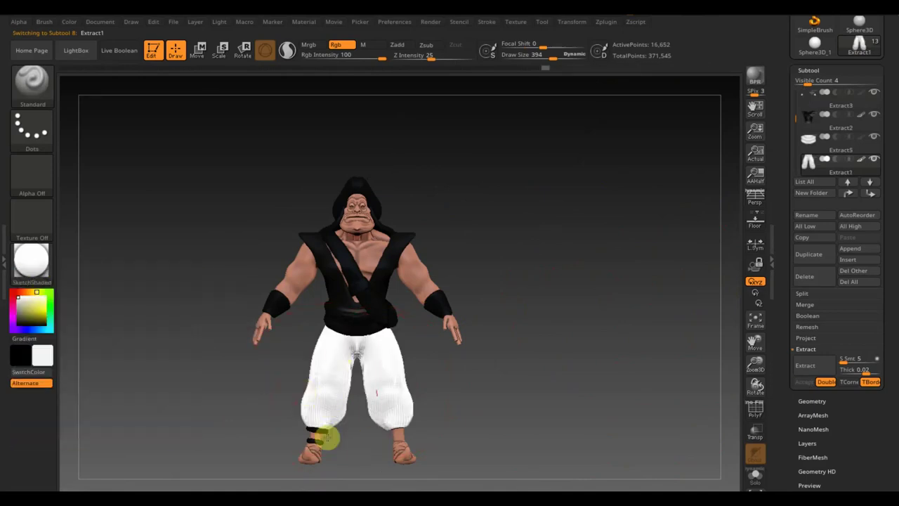
left_click_drag(432, 401, 419, 389, "shift")
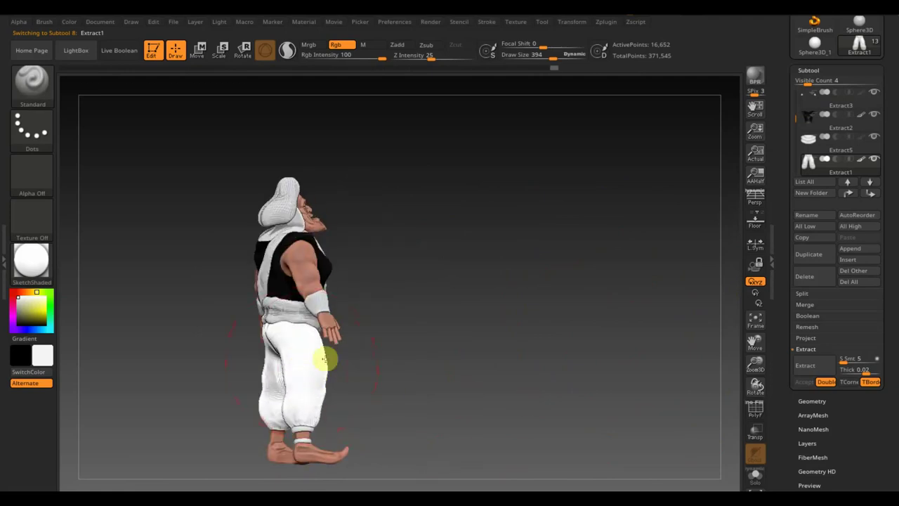
left_click_drag(400, 399, 478, 391, "shift")
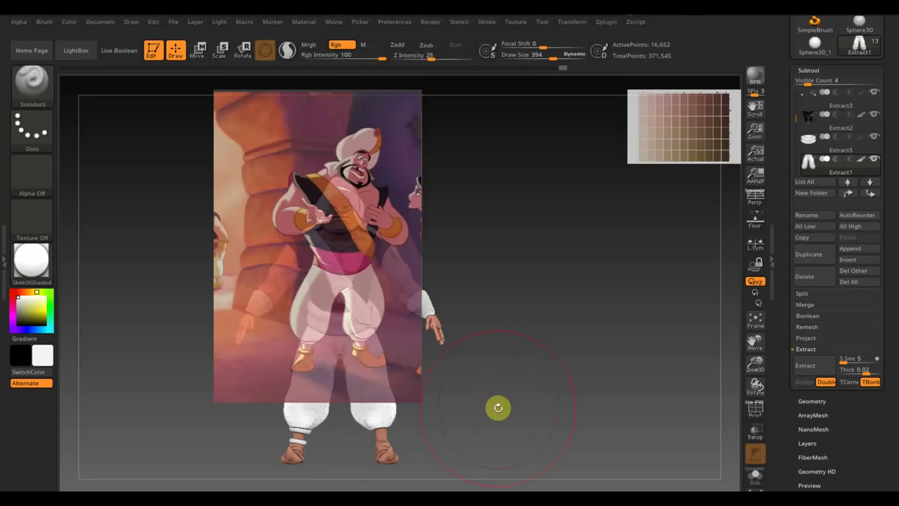
Show the reference picture, repositioned and enlarged over the model
key("shift+z")
key("shift+z")
key("z")
left_click_drag(384, 288, 377, 350)
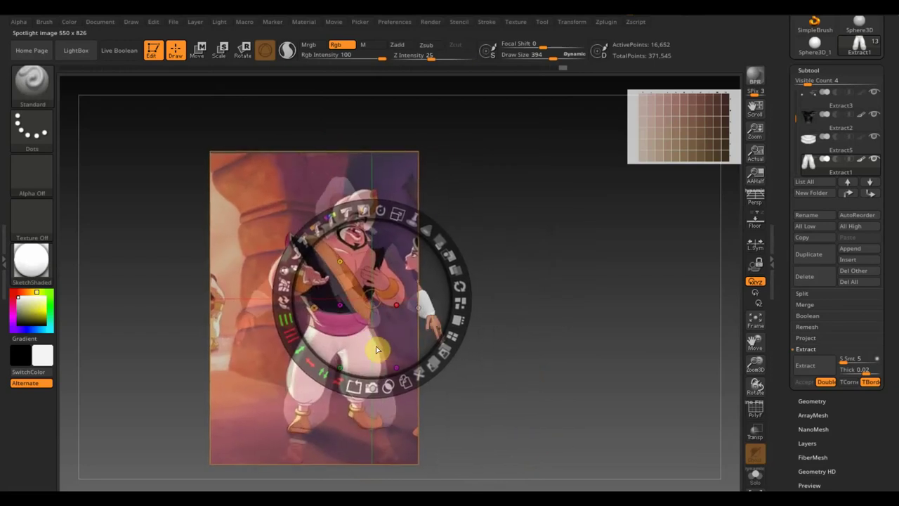
left_click_drag(407, 234, 410, 275)
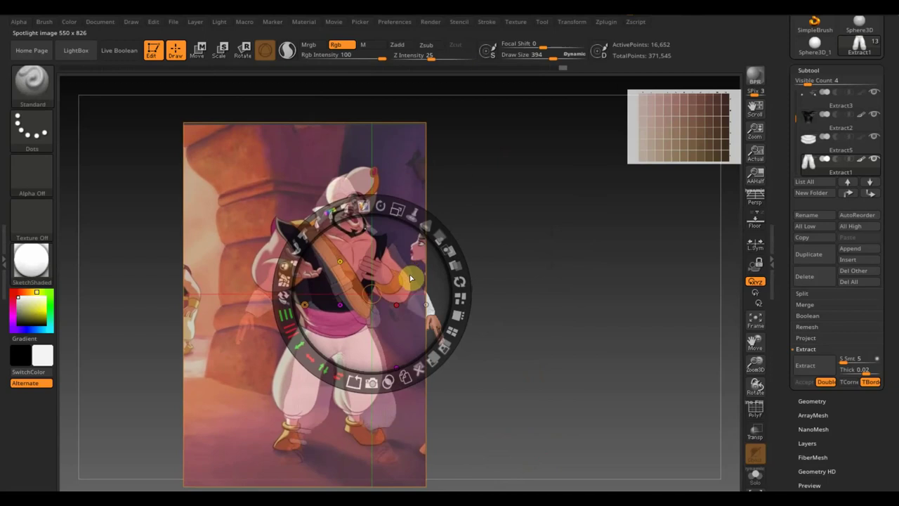
key("z")
Select the Extract5 sash, sample its magenta from the reference, and lower draw size to 30
left_click(334, 325, "alt")
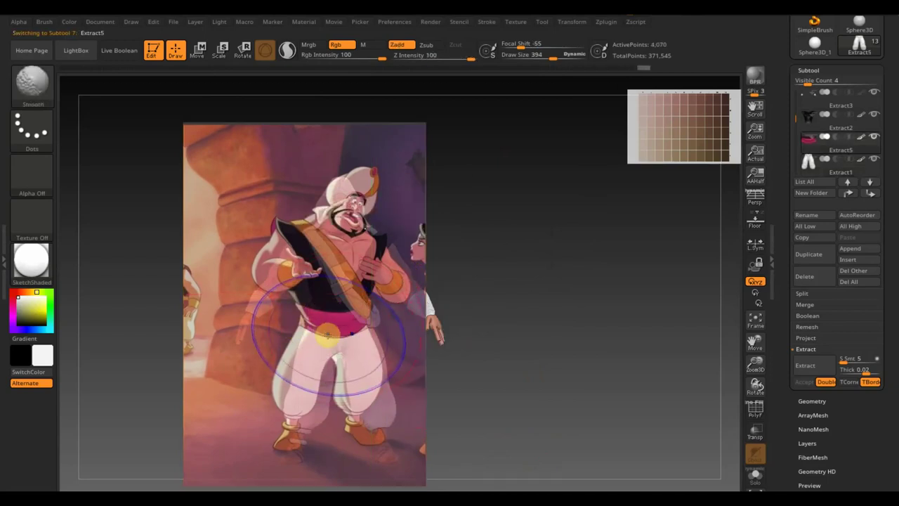
key("shift+z")
key("ctrl")
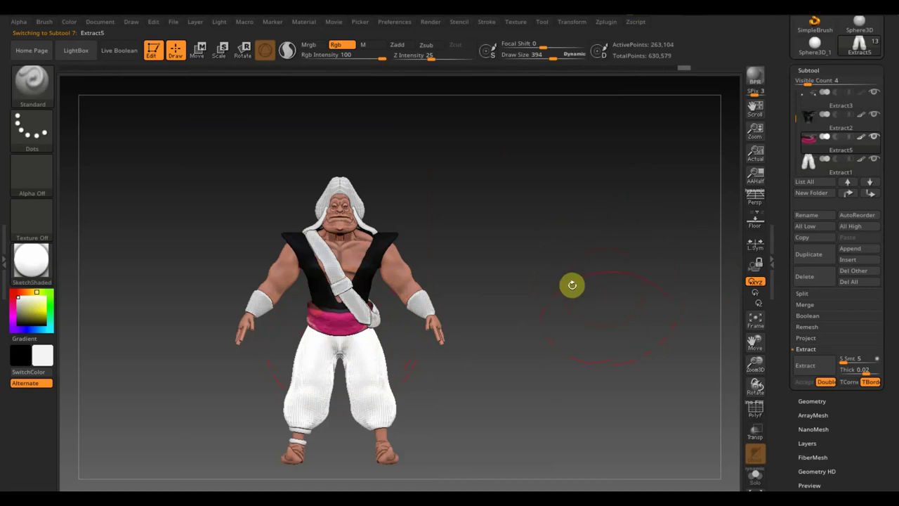
key("shift+z")
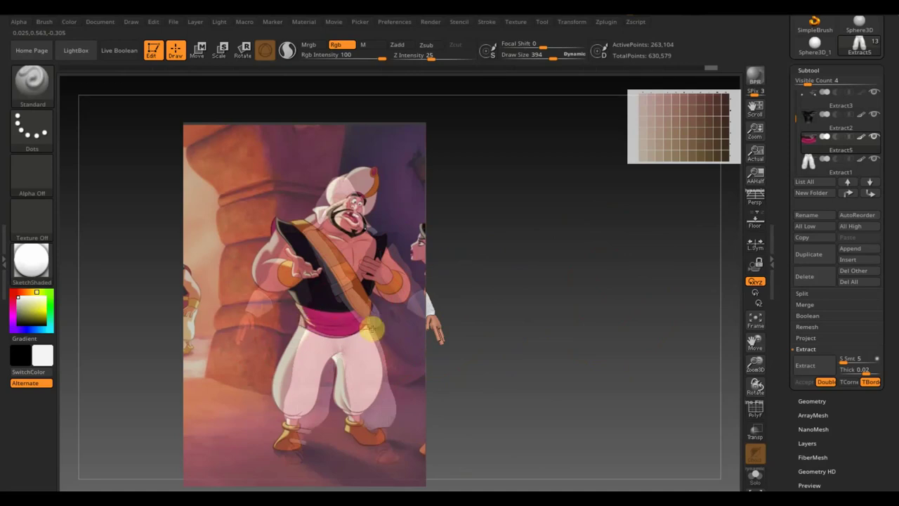
key("shift+z")
mouse_move(457, 359)
left_mouse_down()
mouse_move(538, 368)
mouse_move(470, 373)
mouse_move(510, 233)
left_mouse_up()
left_click_drag(546, 56, 518, 64)
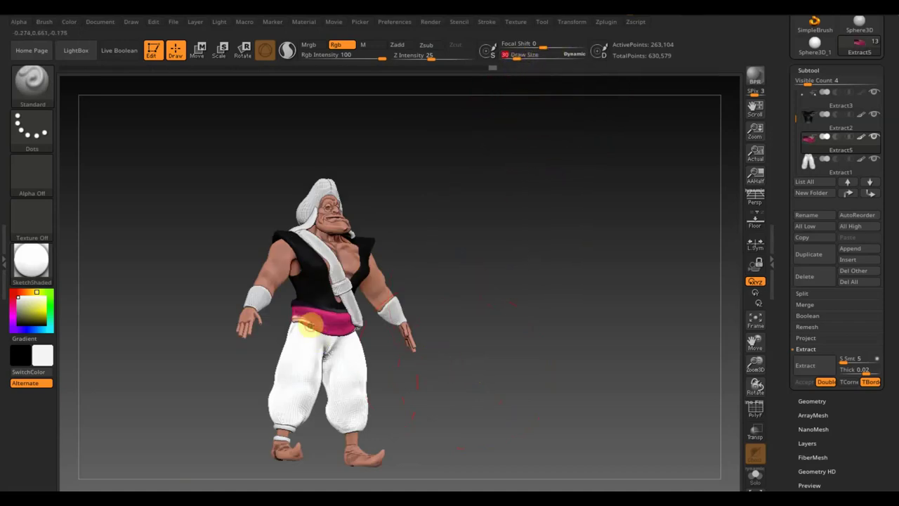
Fill the Extract5 sash magenta and compare it against the reference
key("c")
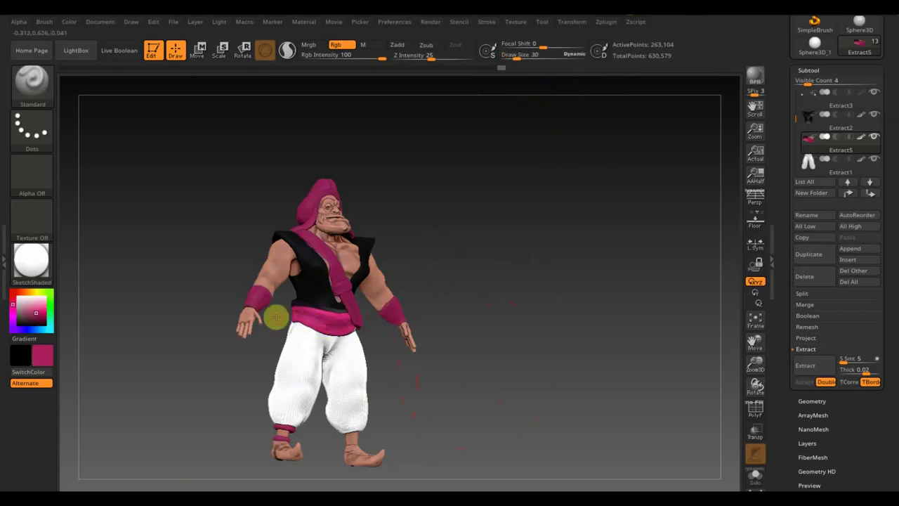
left_click_drag(427, 393, 386, 384)
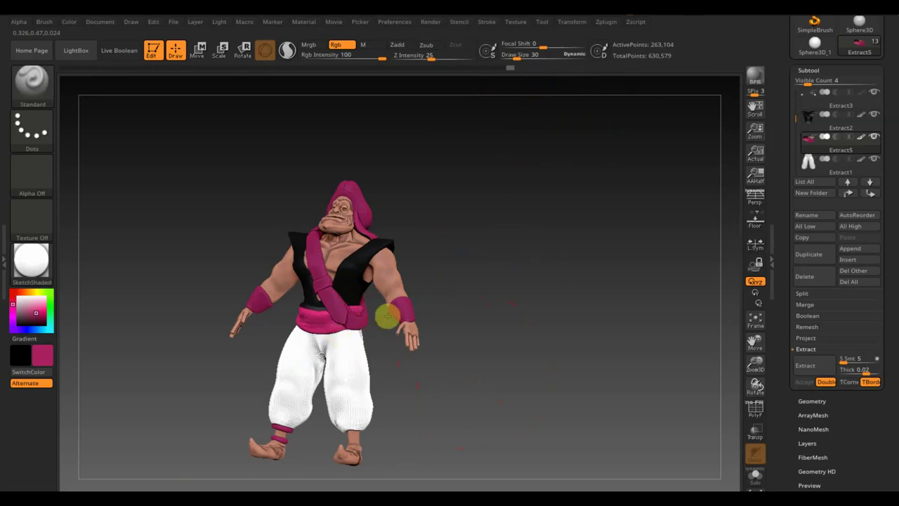
left_click_drag(480, 309, 498, 332, "shift")
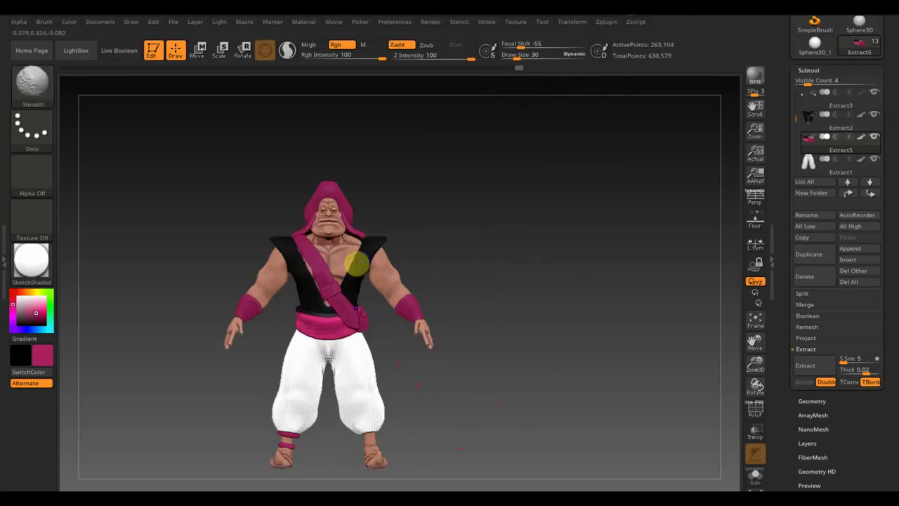
key("shift+z")
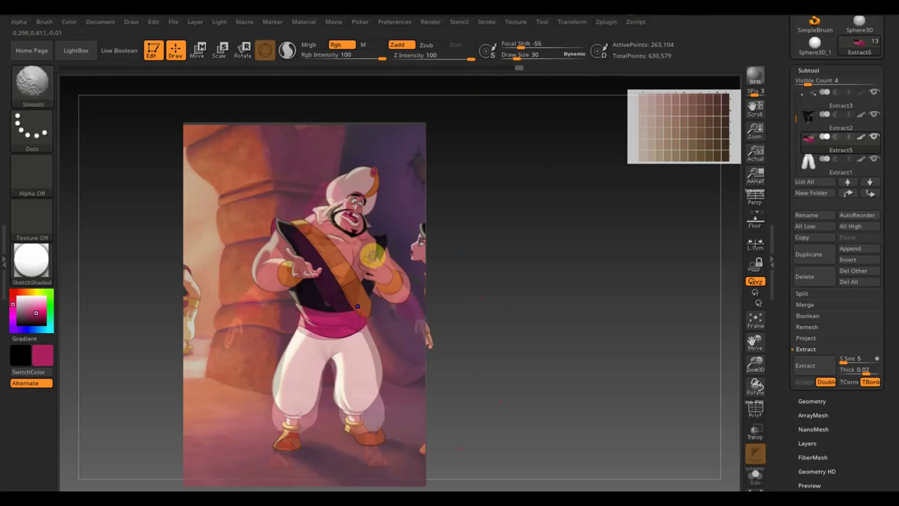
key("shift+z")
Fill the hood, collar, strap and bands white, with draw size raised to 151
key("c")
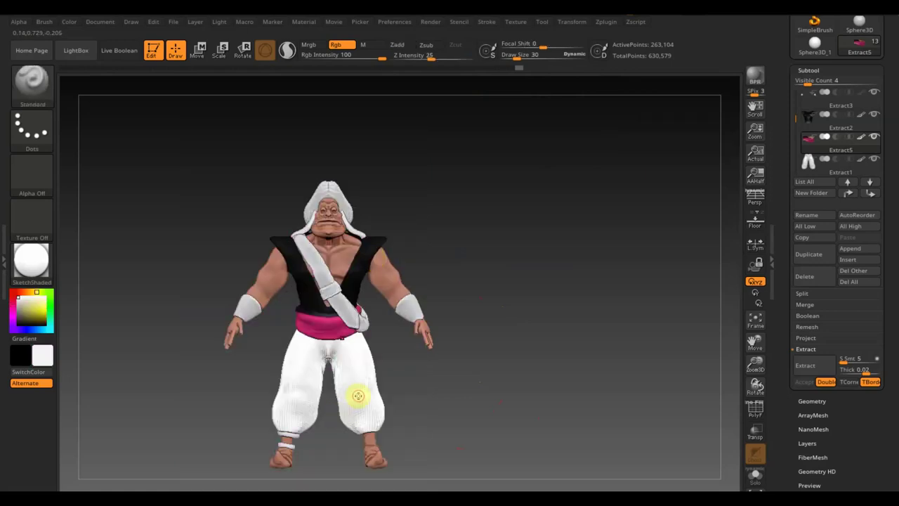
left_click_drag(518, 56, 531, 57)
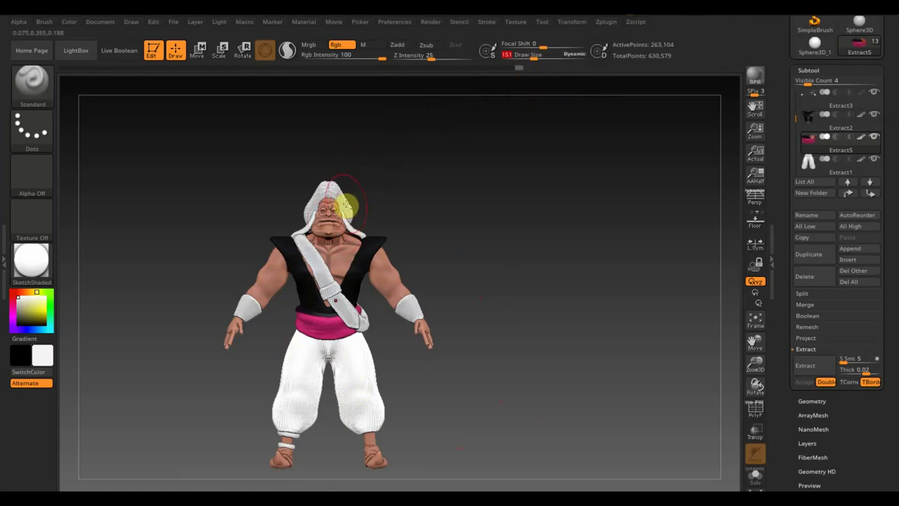
left_click(345, 204, "alt")
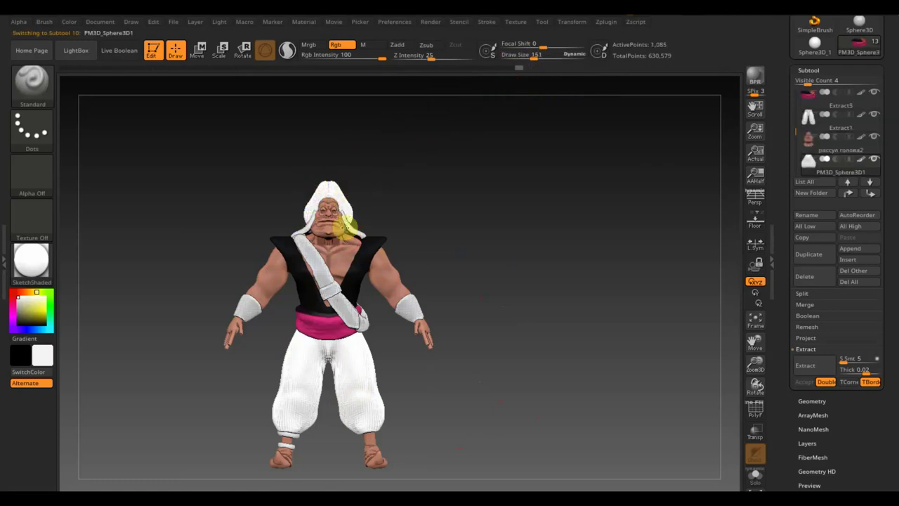
right_click_drag(345, 226, 345, 220, "shift")
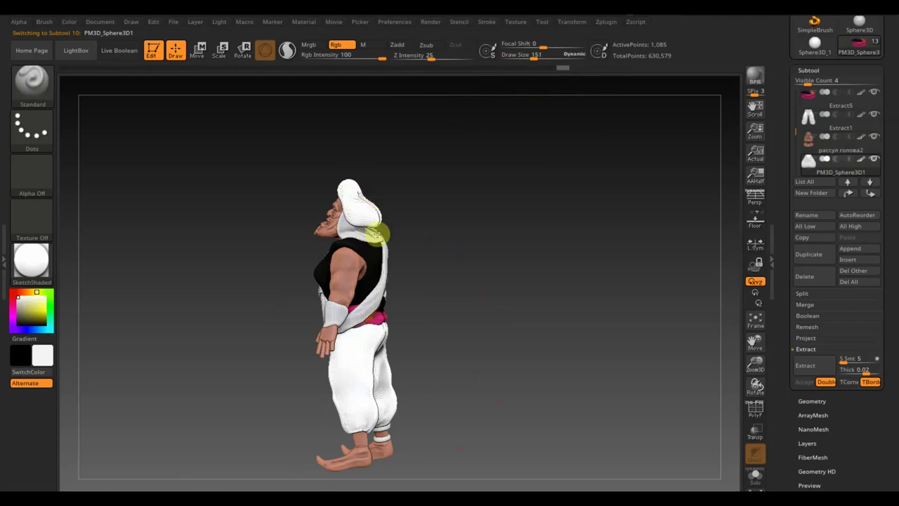
left_click_drag(420, 220, 371, 206)
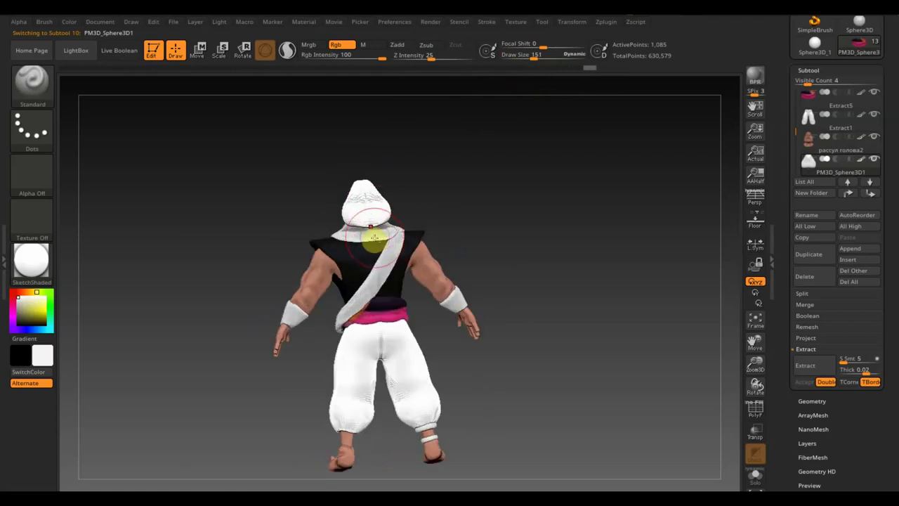
left_click(386, 230, "alt")
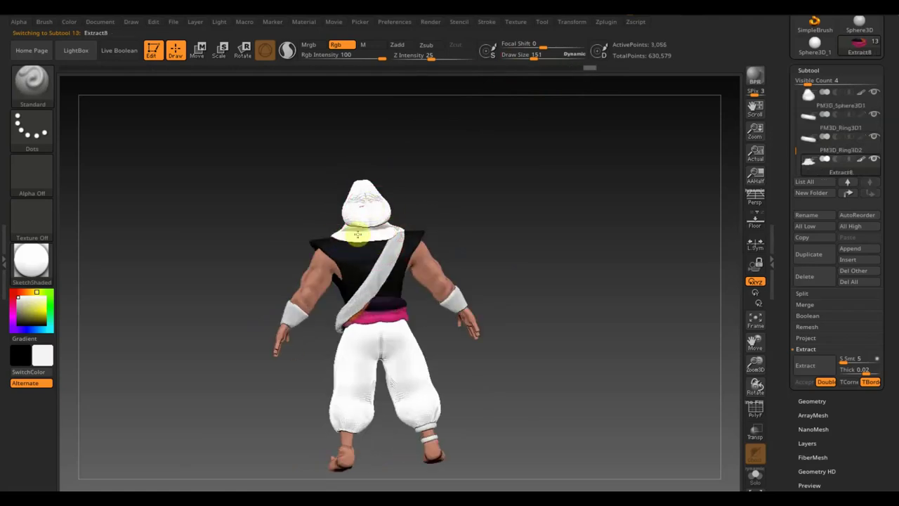
left_click_drag(368, 242, 456, 229)
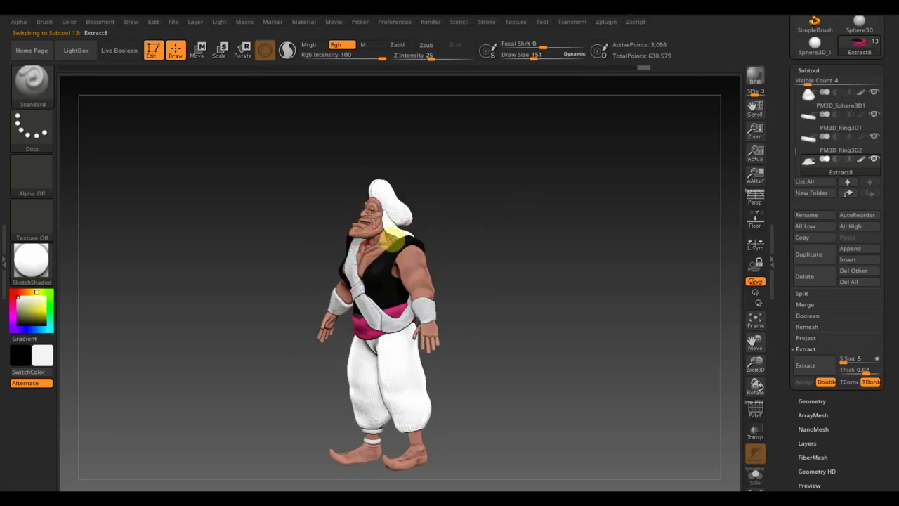
left_click_drag(394, 238, 543, 299, "shift")
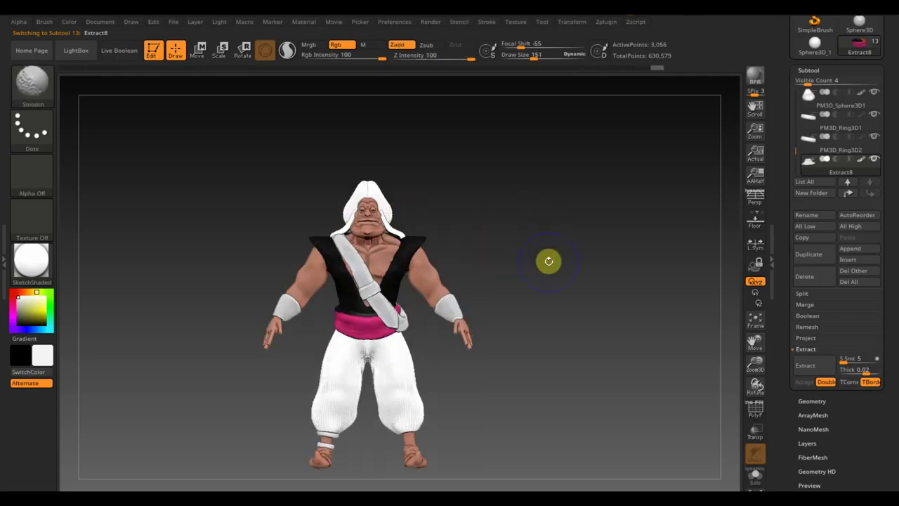
Bring the reference illustration back, shifted right and down
key("shift+z")
key("z")
mouse_move(408, 337)
left_mouse_down()
mouse_move(450, 346)
mouse_move(423, 361)
left_mouse_up()
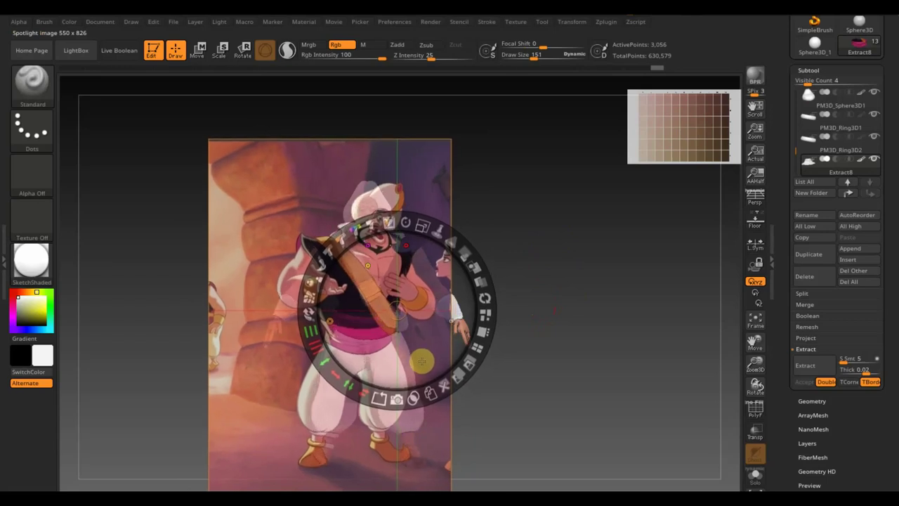
Colour the Extract8 and Extract9 strap pieces orange, then hide the reference
key("z")
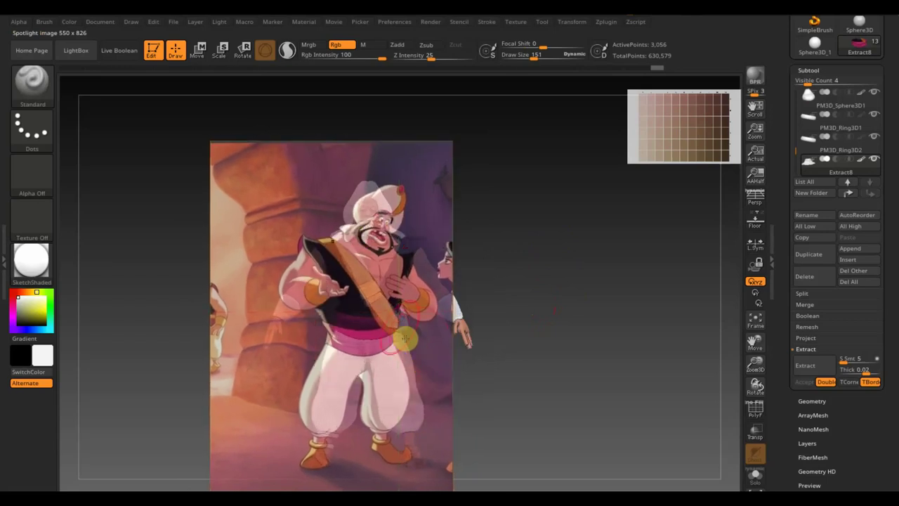
left_click(369, 286, "alt")
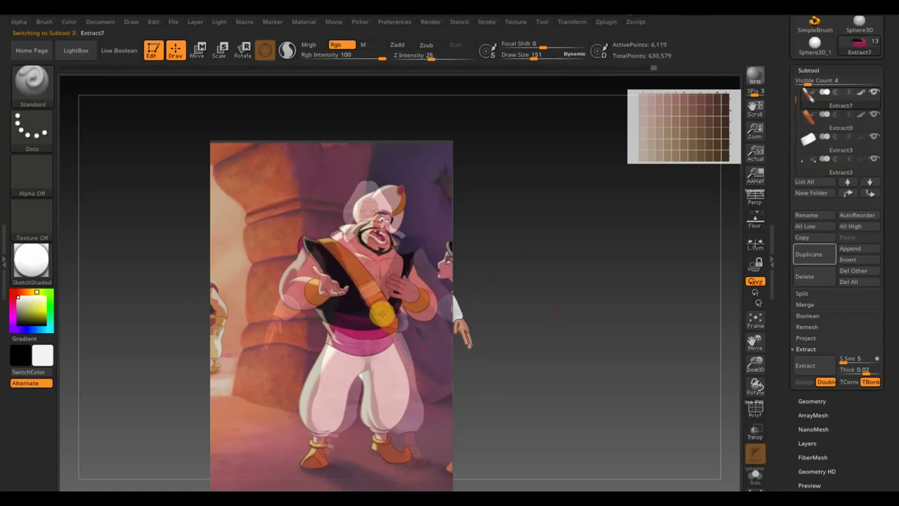
left_click(371, 294, "alt")
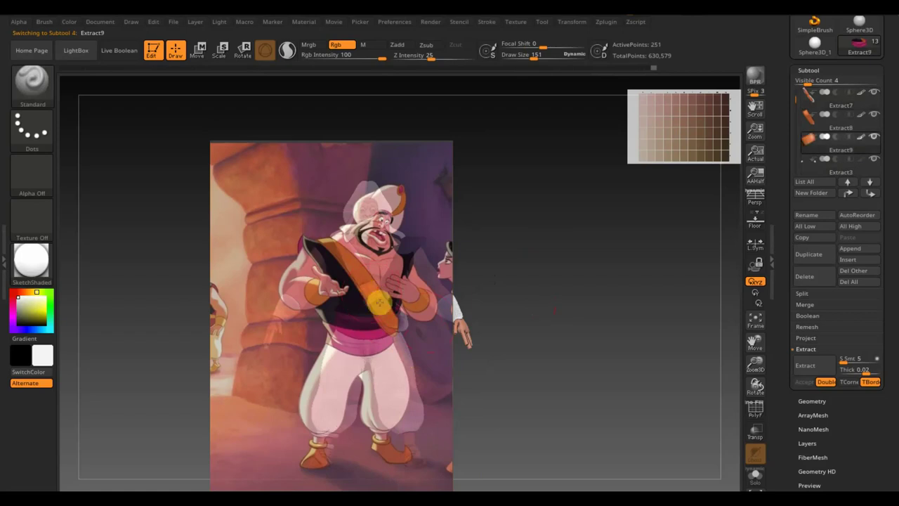
key("shift+z")
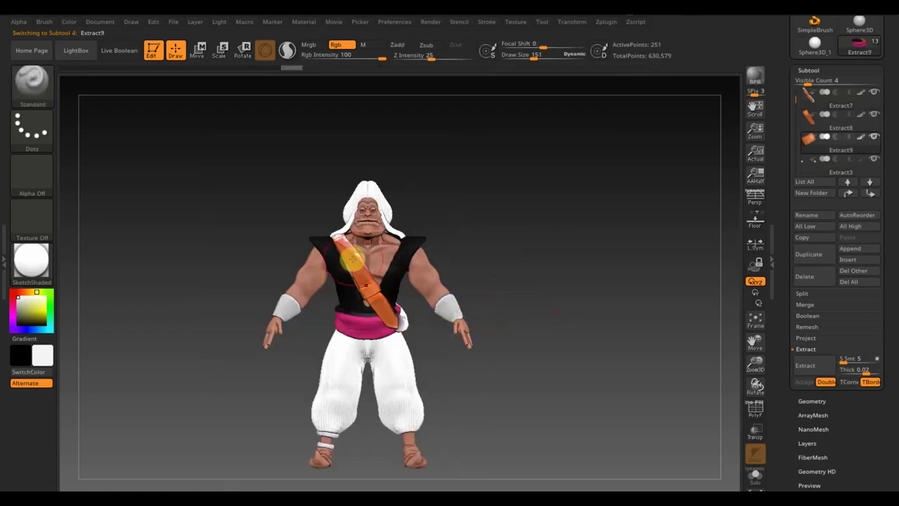
Fill the wristbands and ankle bands orange and paint the back of the shoulder strap
key("c")
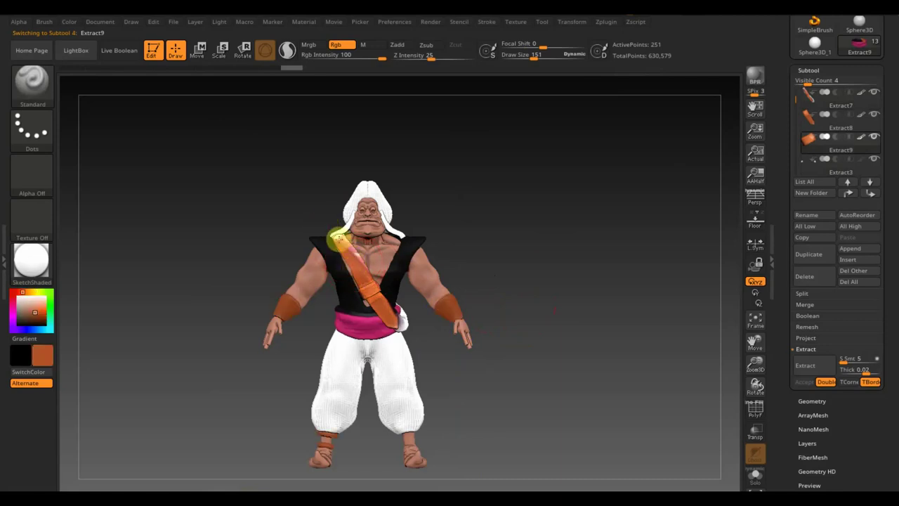
left_click_drag(494, 238, 486, 245)
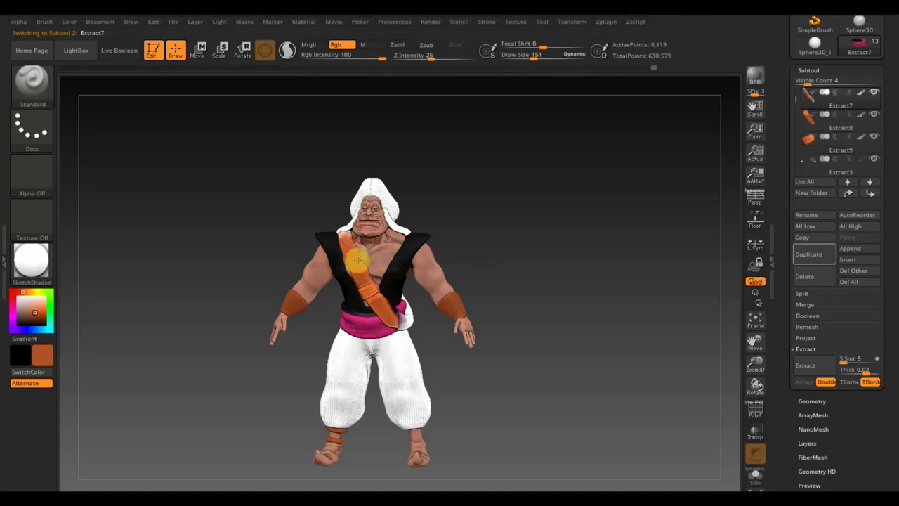
left_click_drag(500, 333, 479, 302)
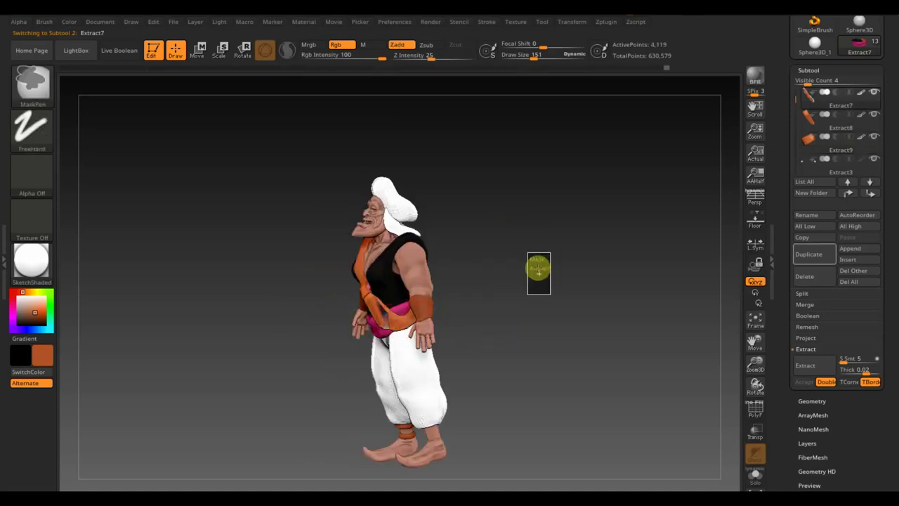
mouse_move(536, 321)
left_mouse_down()
mouse_move(591, 325)
mouse_move(552, 361)
left_mouse_up()
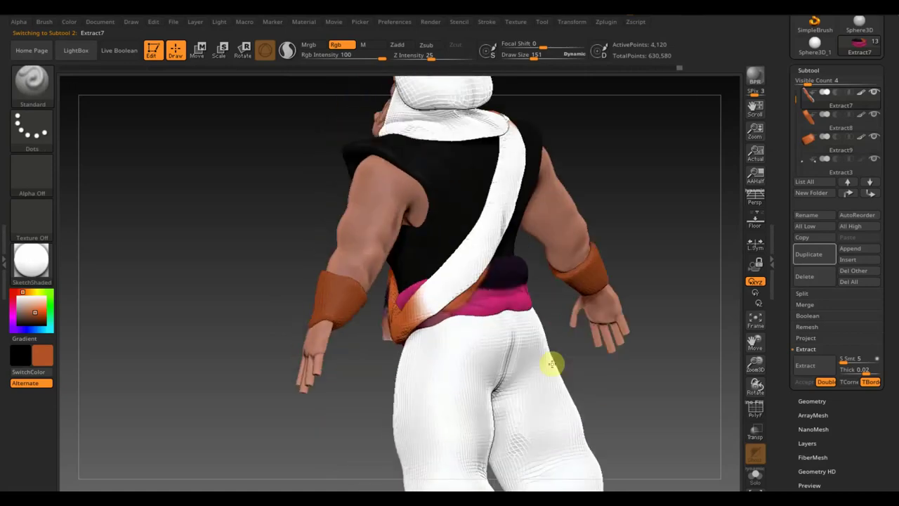
mouse_move(376, 305)
left_mouse_down()
mouse_move(491, 201)
mouse_move(503, 122)
left_mouse_up()
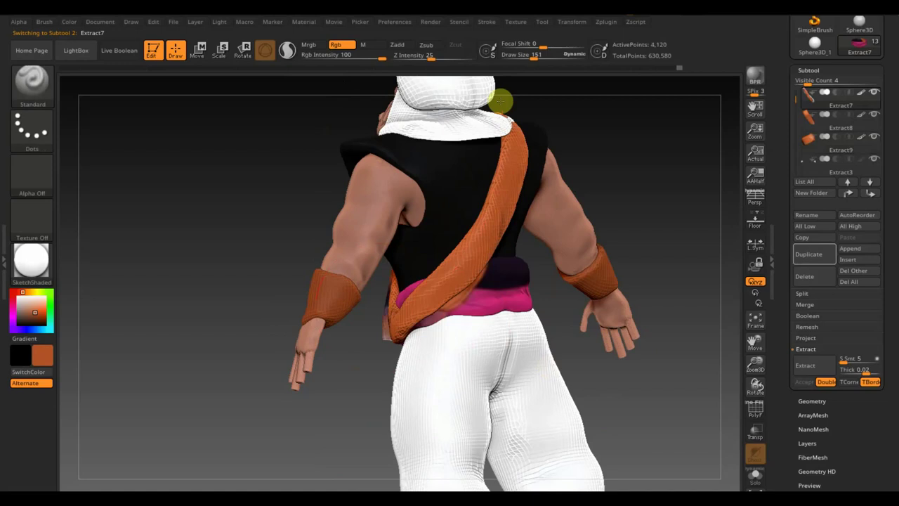
mouse_move(256, 342)
left_mouse_down()
mouse_move(201, 277)
mouse_move(201, 285)
mouse_move(248, 299)
mouse_move(381, 321)
left_mouse_up()
Select Extract8 and Extract9 and repaint both wristbands in the strap's orange
left_click(383, 318, "alt")
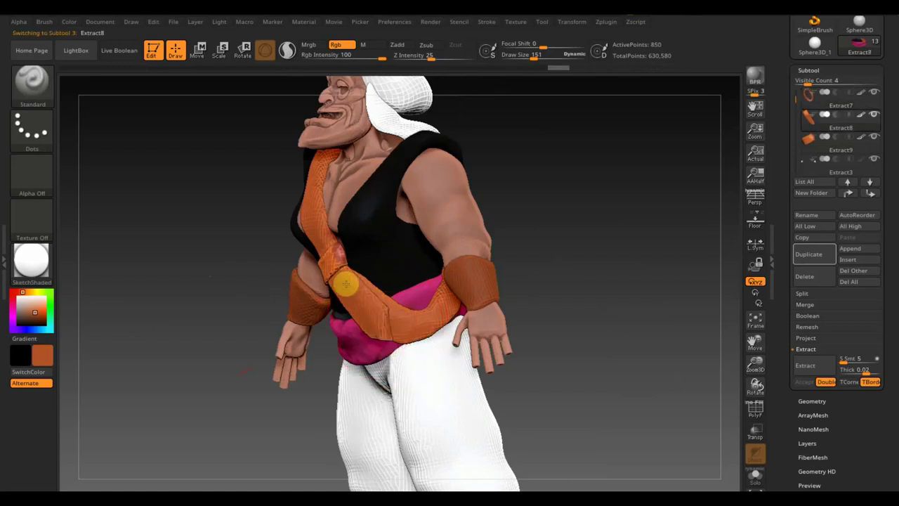
left_click(338, 257, "alt")
key("c")
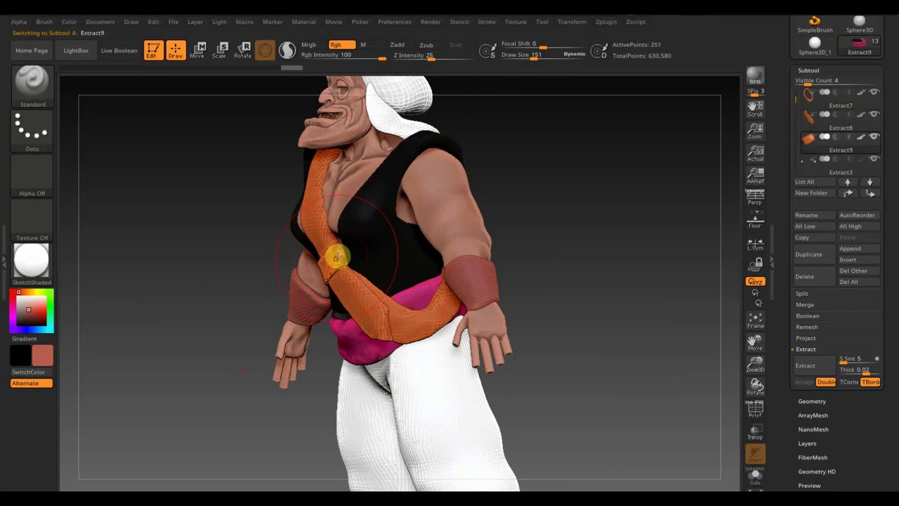
mouse_move(267, 281)
left_mouse_down()
mouse_move(201, 302)
mouse_move(590, 249)
left_mouse_up()
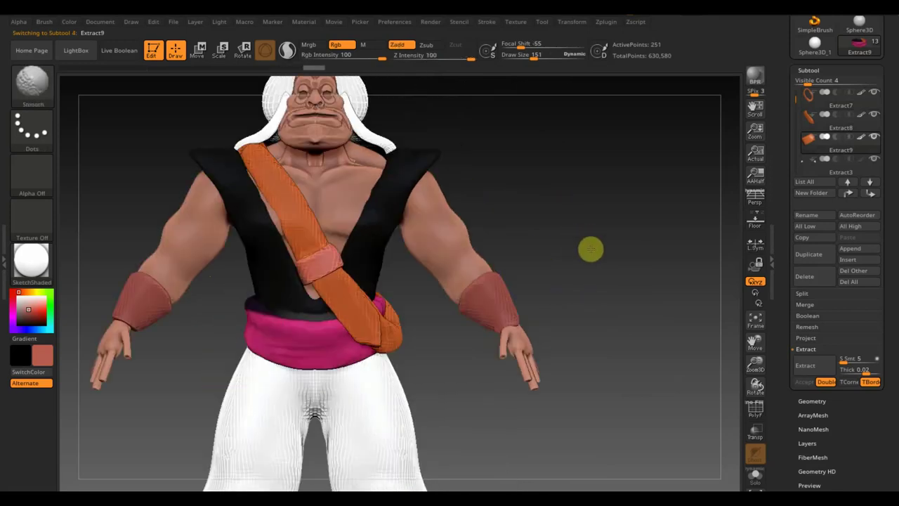
mouse_move(562, 302)
left_mouse_down("alt")
mouse_move(538, 245)
mouse_move(578, 329)
mouse_move(532, 279)
left_mouse_up("alt")
left_click(271, 328)
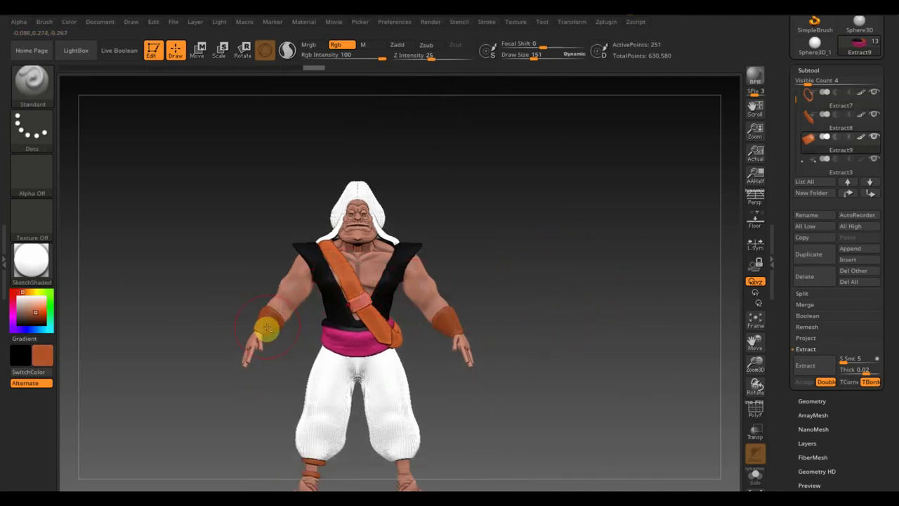
Select the Extract3 wristbands, check the orange paint colour, and zoom in on the lower leg and foot
left_click(395, 338, "alt")
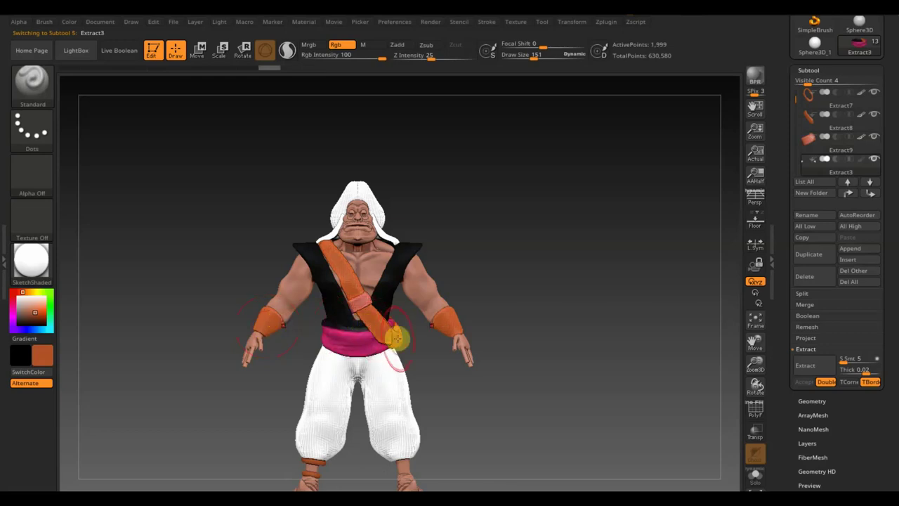
left_click(38, 360)
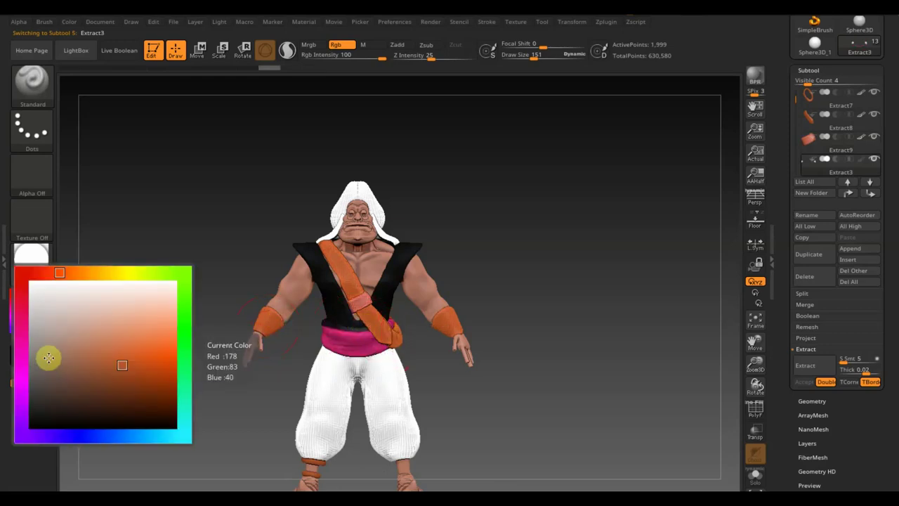
mouse_move(243, 318)
left_mouse_down()
mouse_move(232, 317)
mouse_move(511, 296)
left_mouse_up()
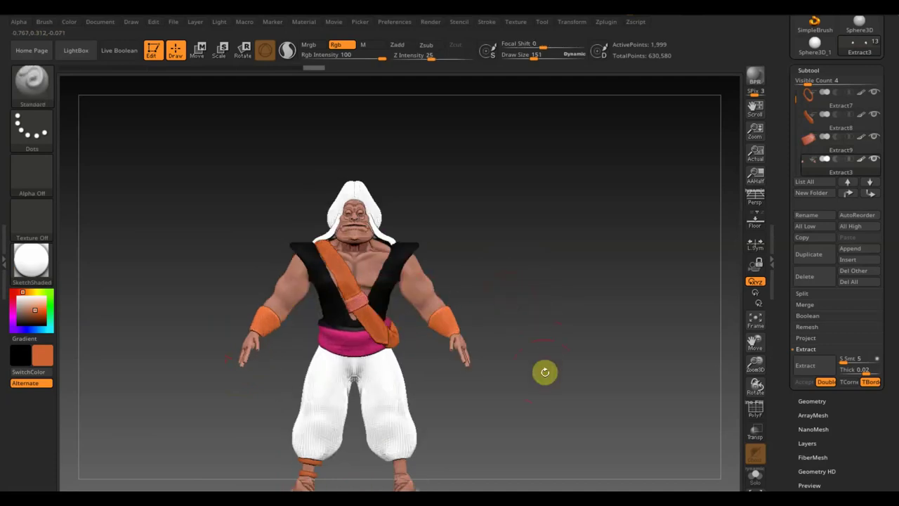
left_click_drag(543, 371, 542, 335, "shift")
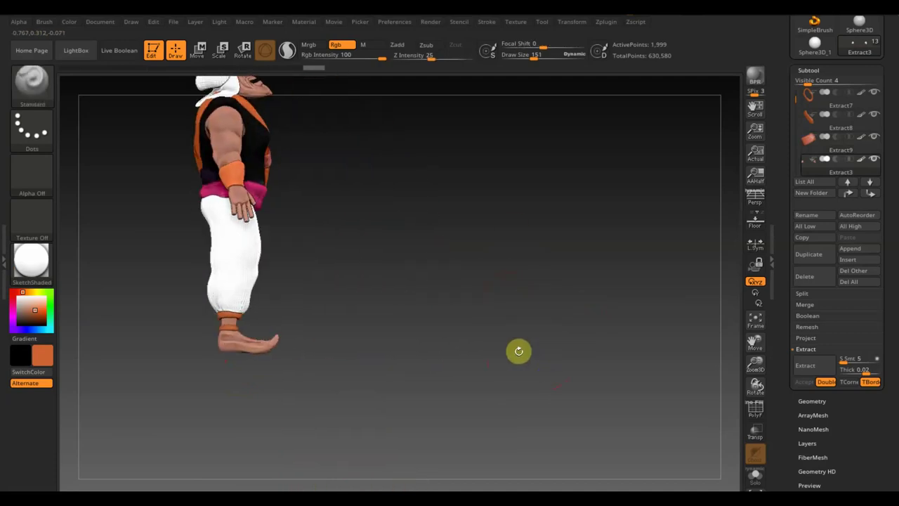
mouse_move(411, 398)
left_mouse_down("alt")
mouse_move(533, 411)
mouse_move(426, 405)
left_mouse_up("alt")
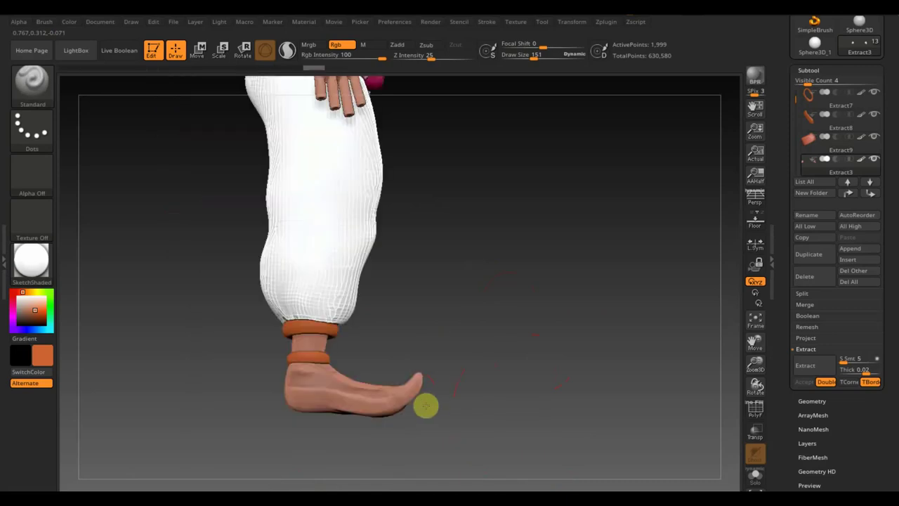
On the body subtool, mask around the foot, invert the mask, and fill the foot orange as a shoe
left_click(314, 314, "alt")
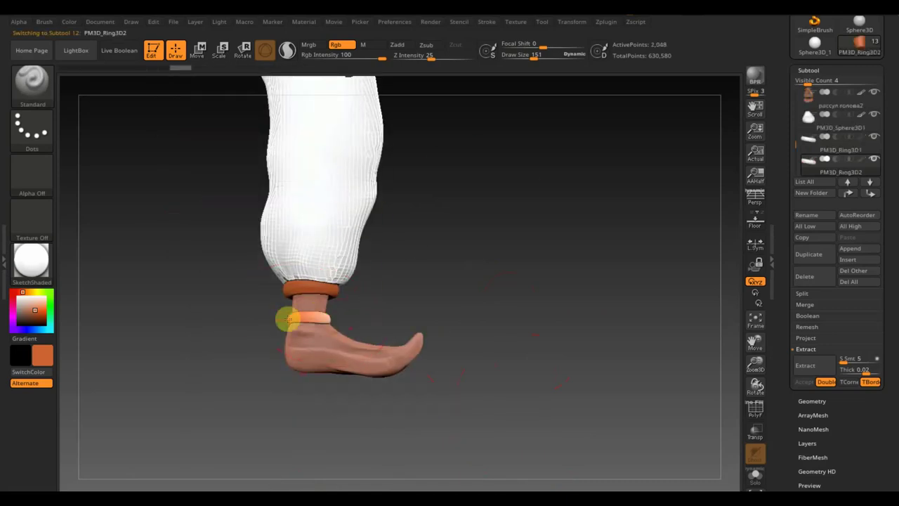
left_click_drag(293, 307, 437, 297, "shift")
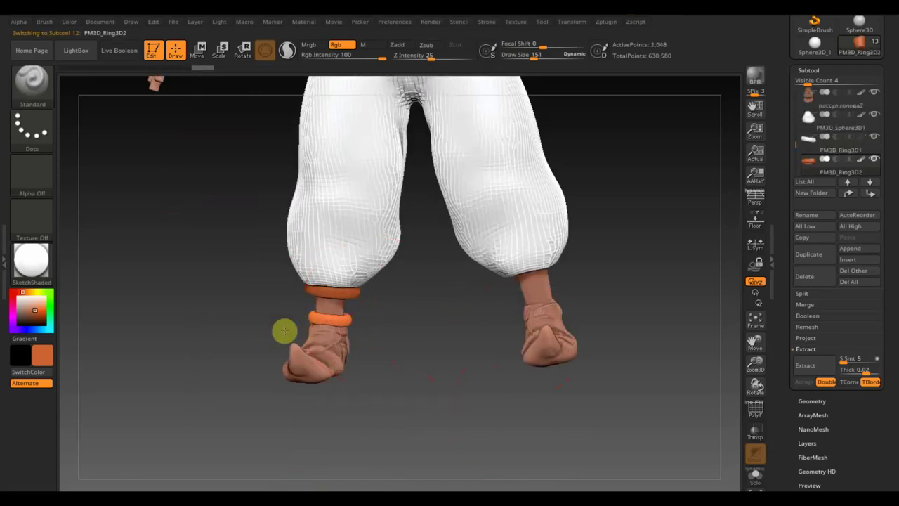
mouse_move(337, 341)
left_mouse_down("shift")
mouse_move(492, 363)
mouse_move(465, 388)
left_mouse_up("shift")
mouse_move(482, 417)
left_mouse_down("ctrl")
mouse_move(271, 356)
mouse_move(257, 319)
left_mouse_up("ctrl")
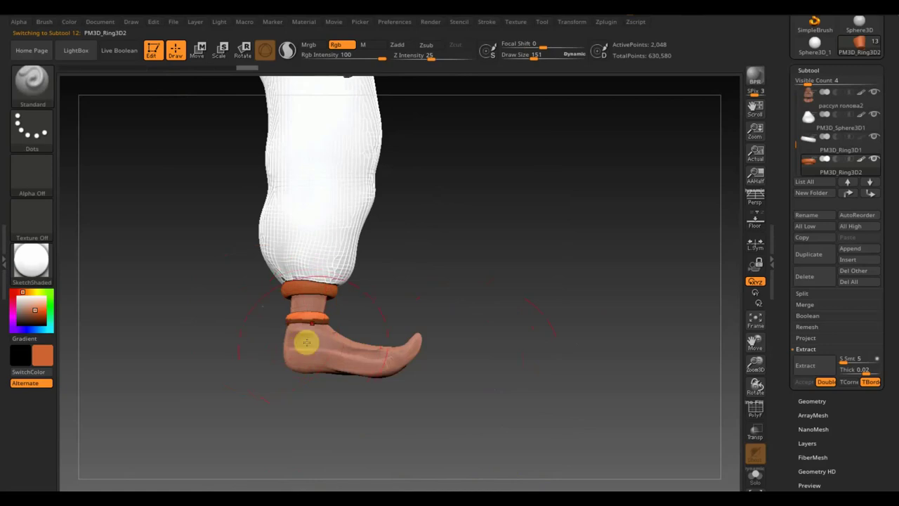
left_click(361, 368, "alt")
left_click_drag(466, 403, 260, 323, "ctrl")
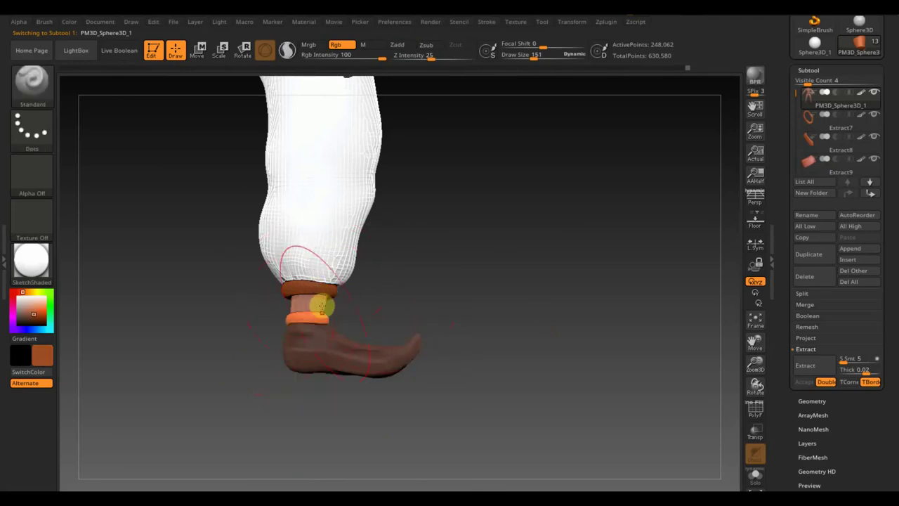
key("ctrl+i")
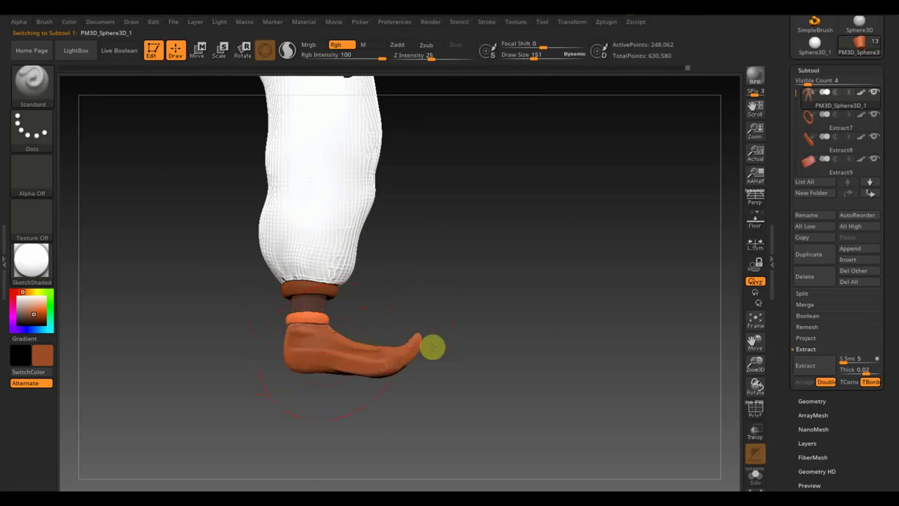
left_click_drag(373, 380, 459, 384)
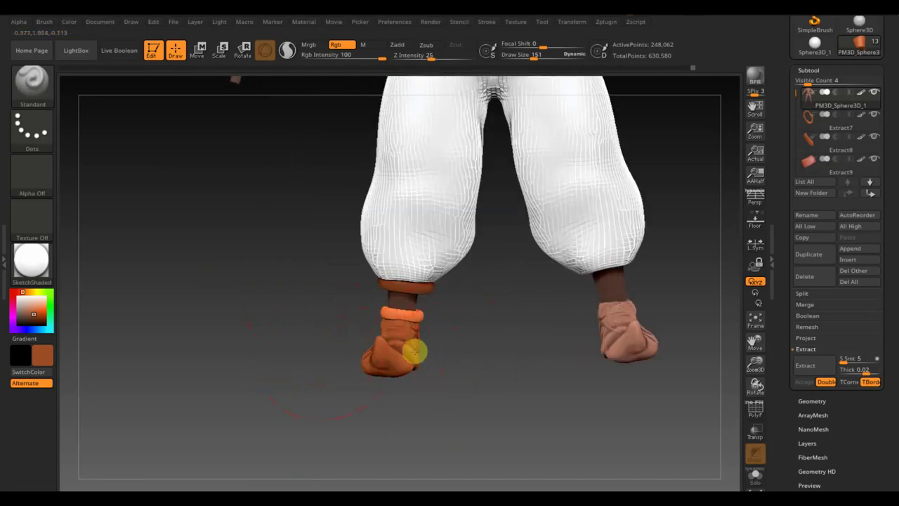
left_click(815, 401)
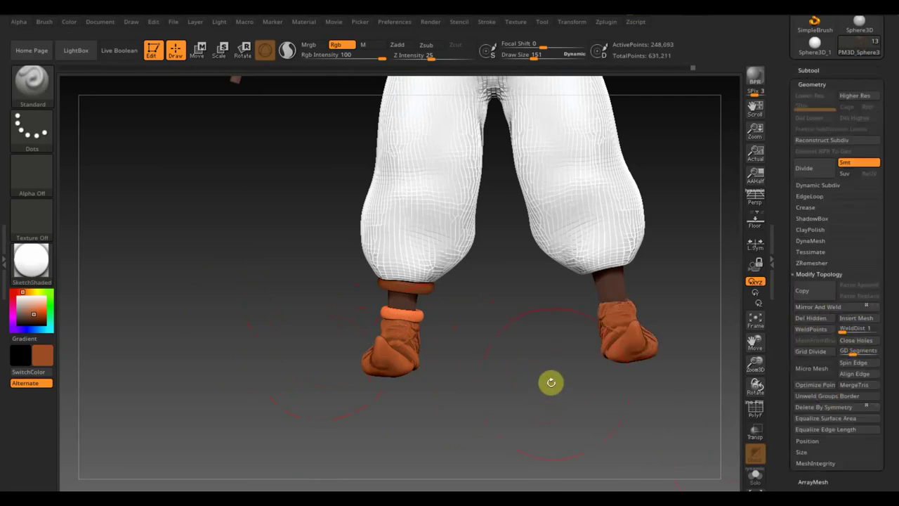
Mirror and weld the orange ankle ring onto the other leg
left_click_drag(515, 391, 412, 424, "alt")
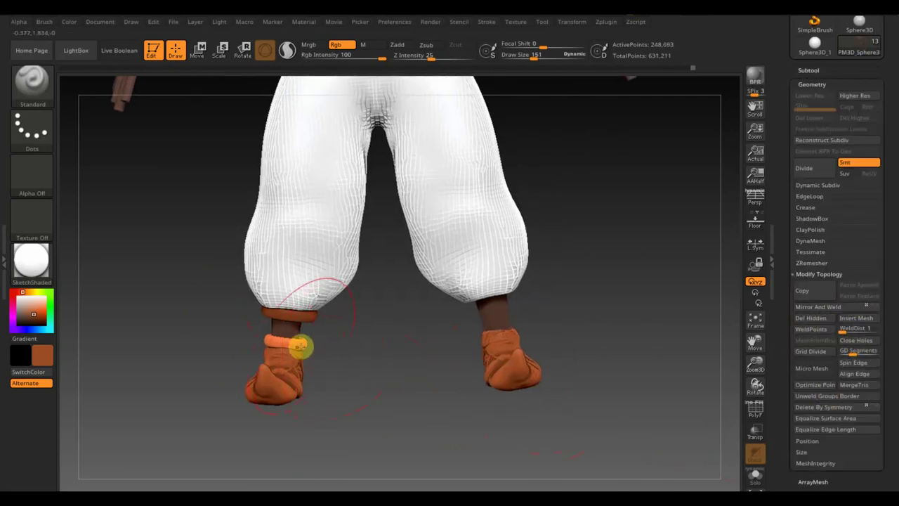
left_click(850, 306)
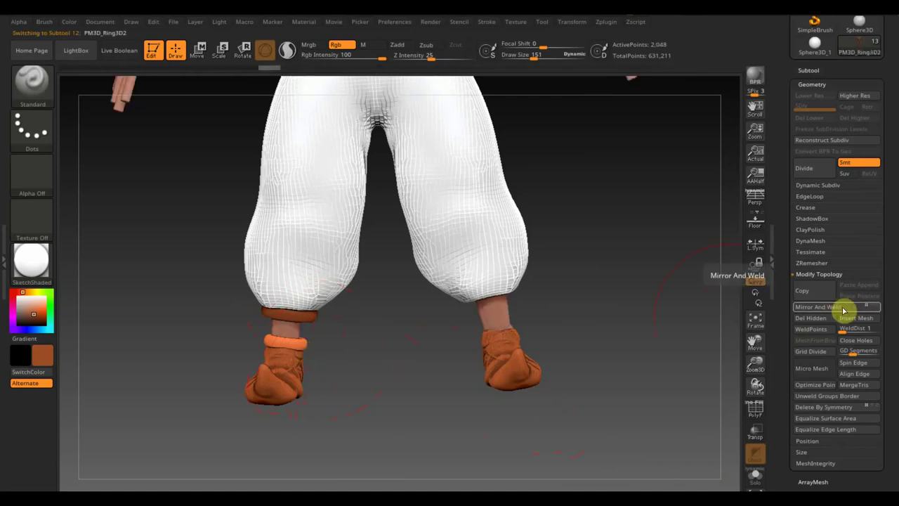
left_click(310, 325, "alt")
Fill the PM3D_Ring3D1 cuff ring near-white and mirror it onto the other pant leg
left_click(303, 318, "alt")
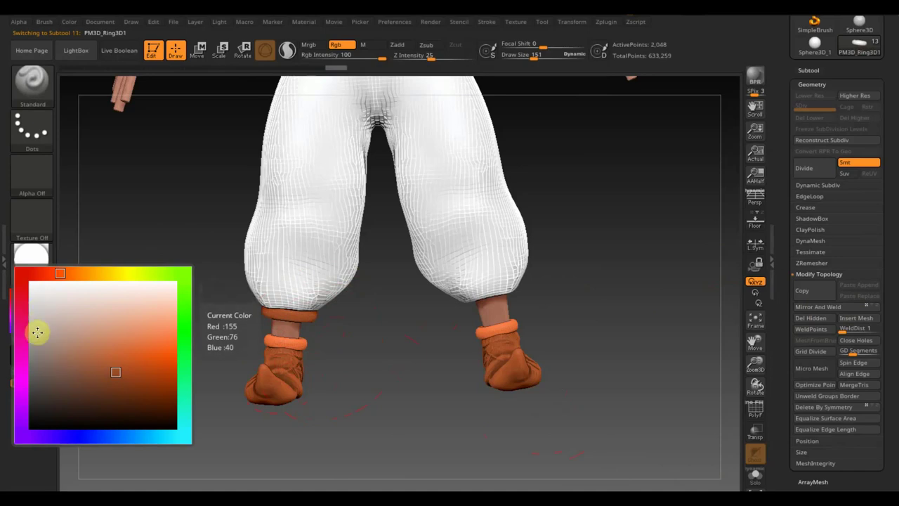
left_click(37, 328)
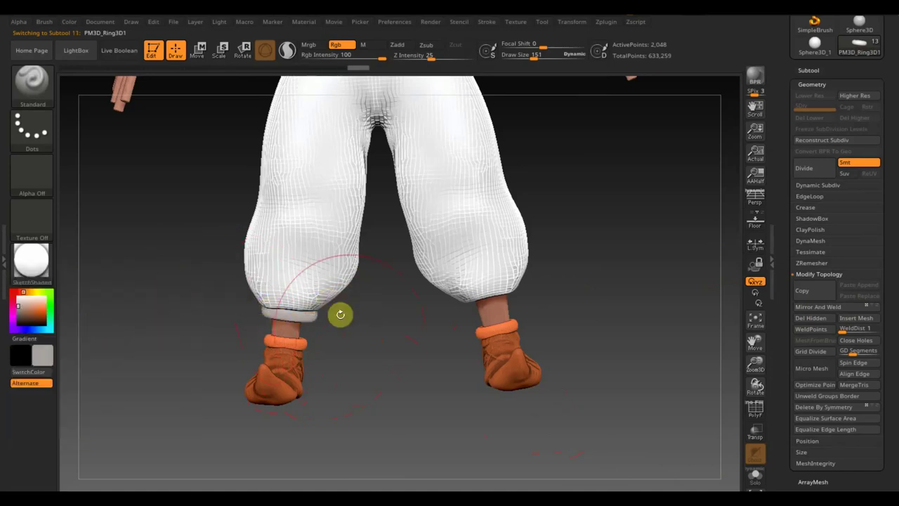
left_click_drag(351, 320, 438, 347)
mouse_move(370, 311)
left_mouse_down()
mouse_move(444, 237)
mouse_move(415, 262)
mouse_move(539, 287)
mouse_move(618, 283)
left_mouse_up()
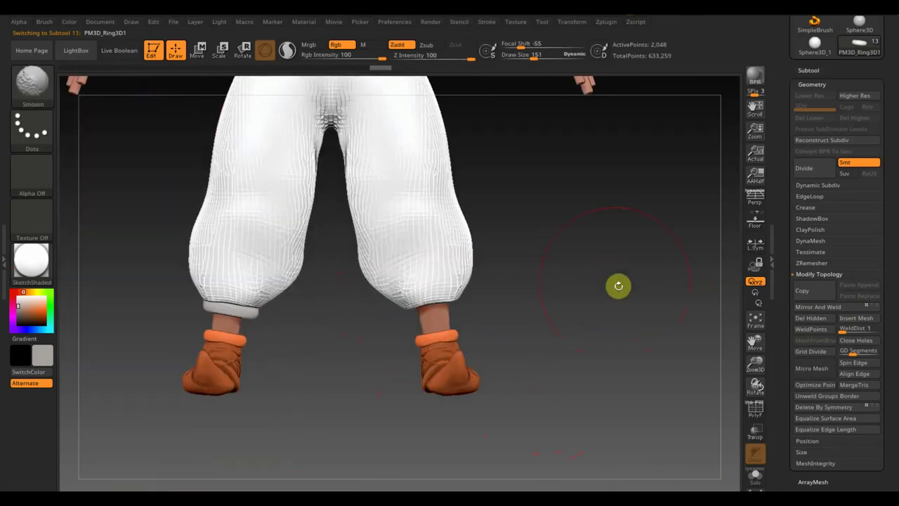
left_click(818, 307)
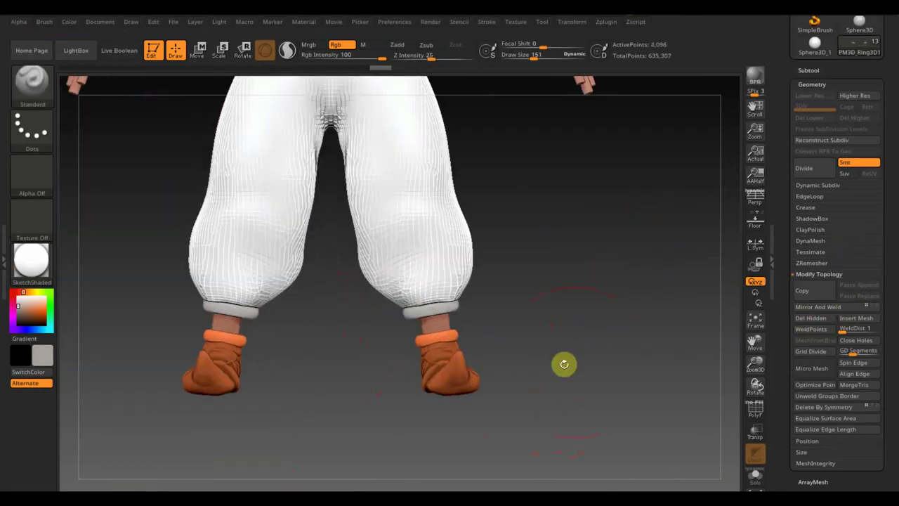
key("f")
mouse_move(616, 355)
left_mouse_down("alt")
mouse_move(590, 337)
mouse_move(580, 411)
mouse_move(594, 339)
mouse_move(538, 488)
mouse_move(613, 331)
mouse_move(609, 205)
left_mouse_up("alt")
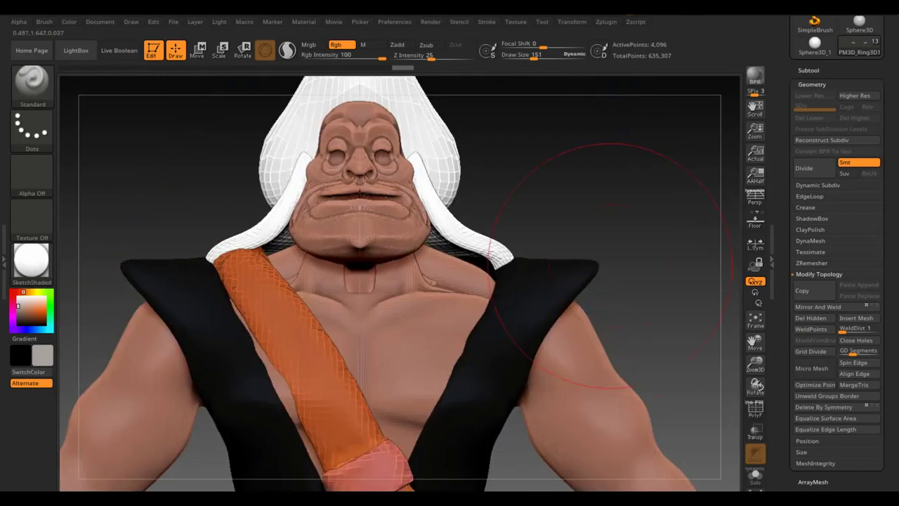
Check the reference image, then sample the vest's black as paint colour and set Draw Size to 7
left_click_drag(607, 257, 606, 271, "alt")
left_click_drag(538, 56, 514, 59)
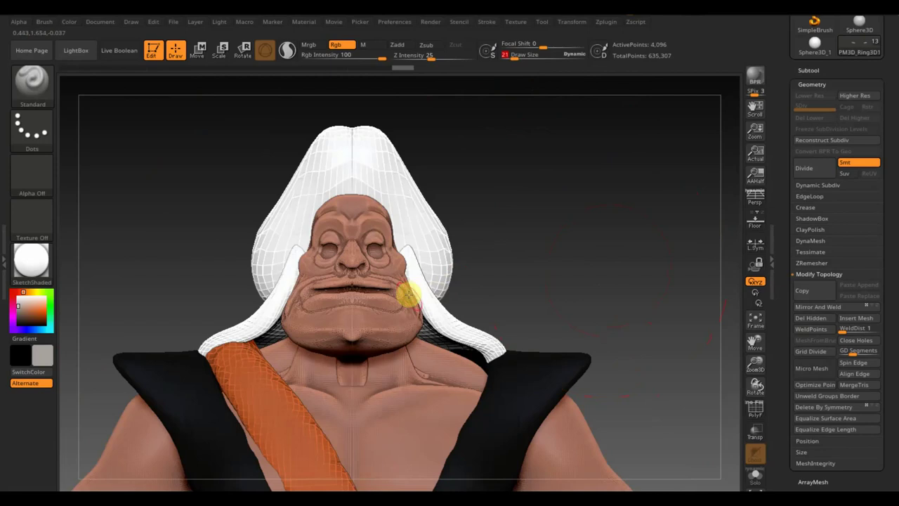
key("shift+z")
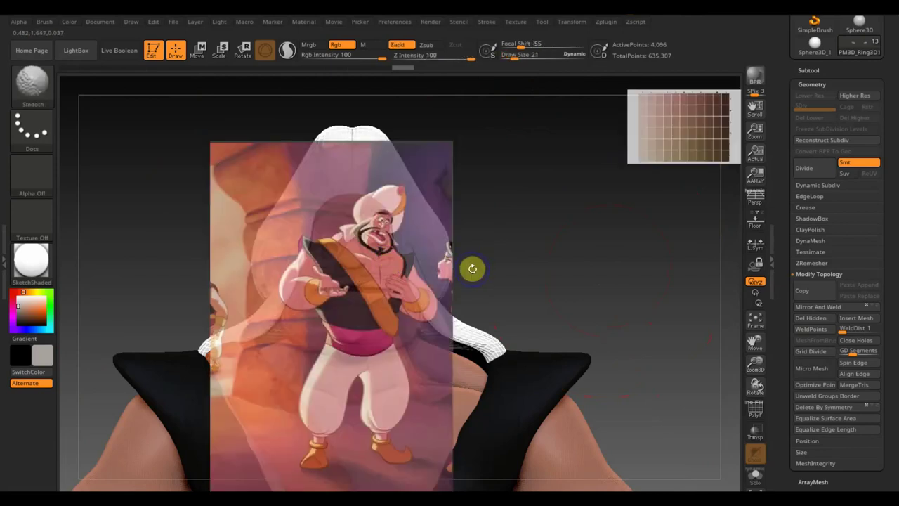
key("shift+z")
left_click_drag(505, 265, 570, 273)
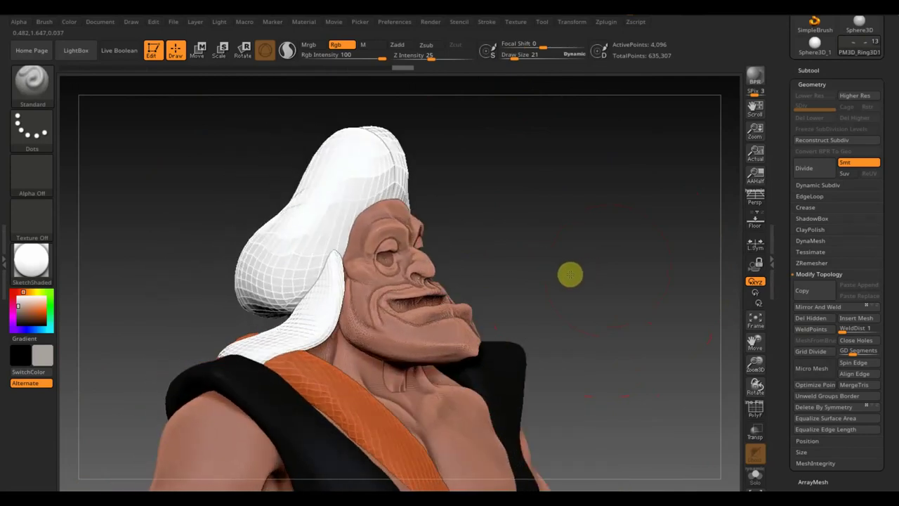
left_click(302, 438)
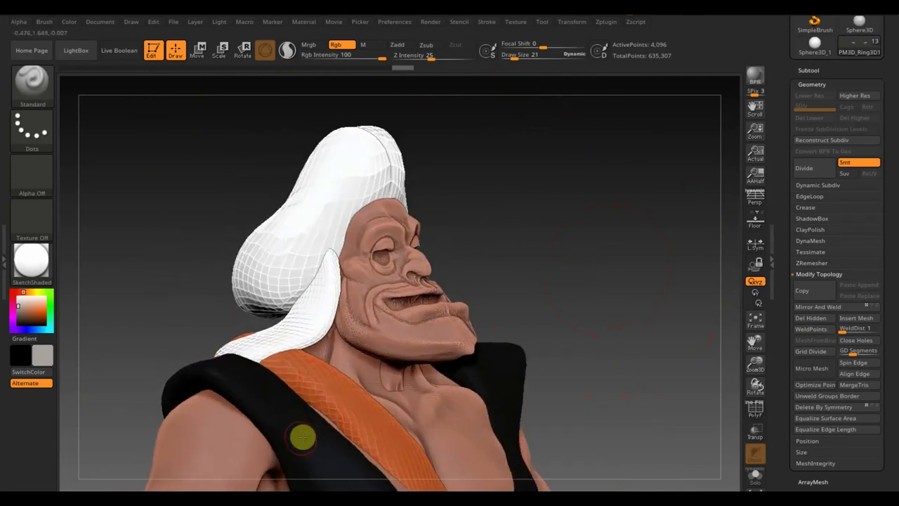
left_click_drag(520, 57, 512, 56)
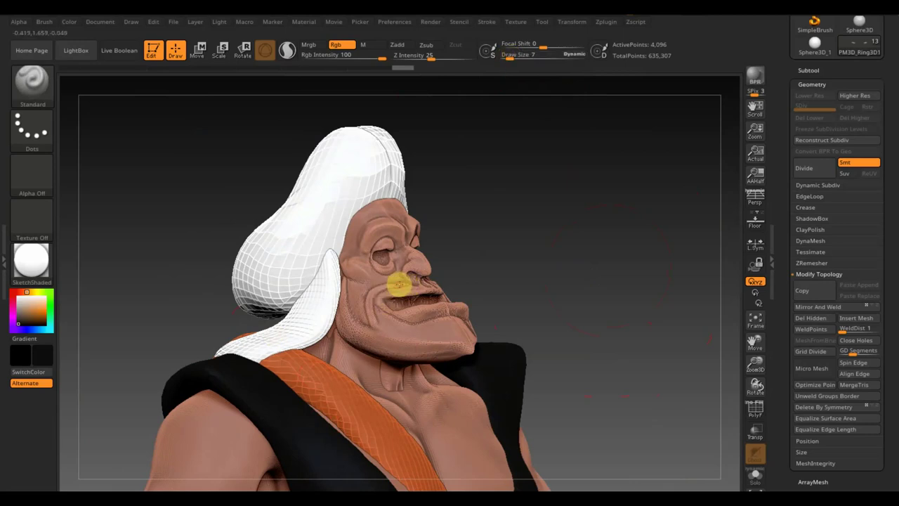
On the head subtool, paint a black mustache line down the jaw, mirror it, and add a chin tuft
left_click(405, 282, "alt")
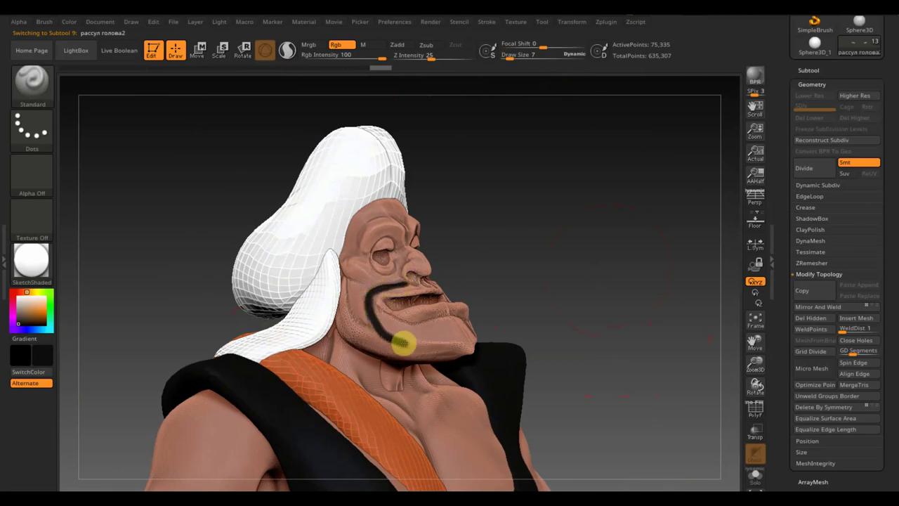
left_click_drag(433, 347, 451, 348)
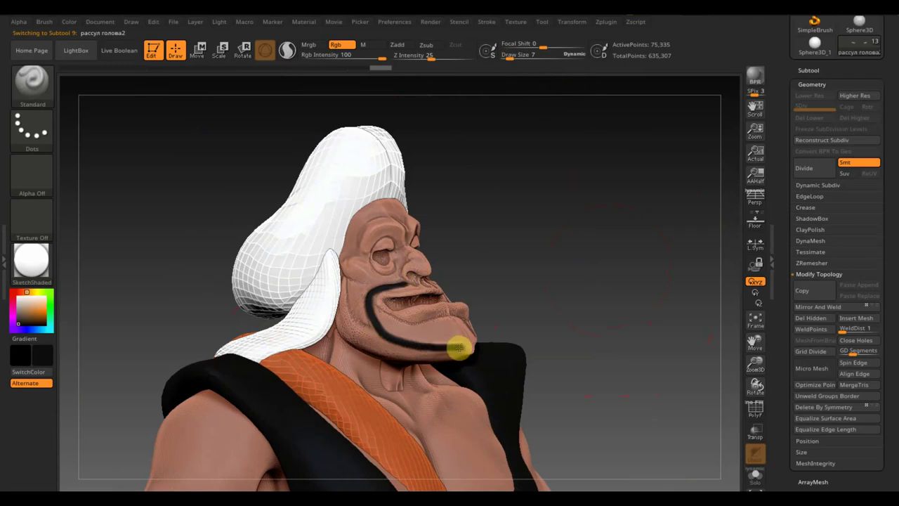
left_click(809, 306)
mouse_move(586, 302)
left_mouse_down()
mouse_move(545, 316)
mouse_move(546, 344)
mouse_move(476, 345)
left_mouse_up()
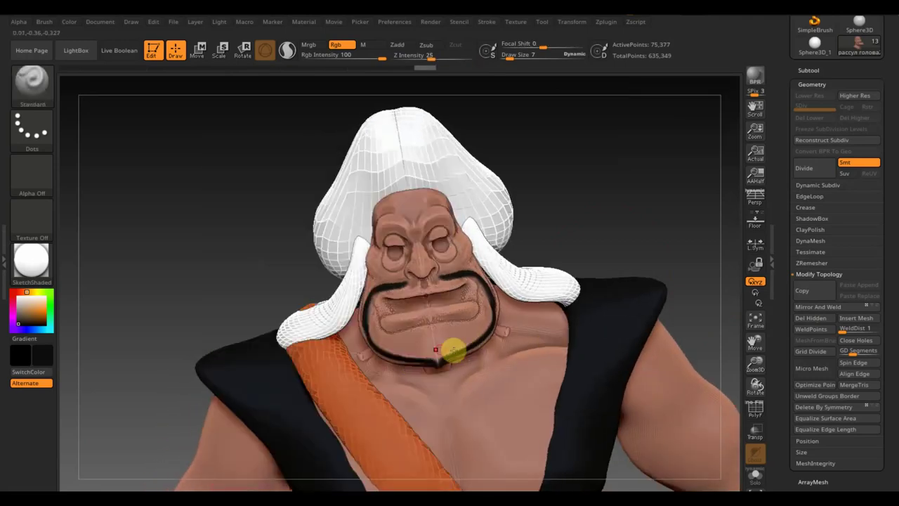
left_click_drag(419, 340, 434, 359)
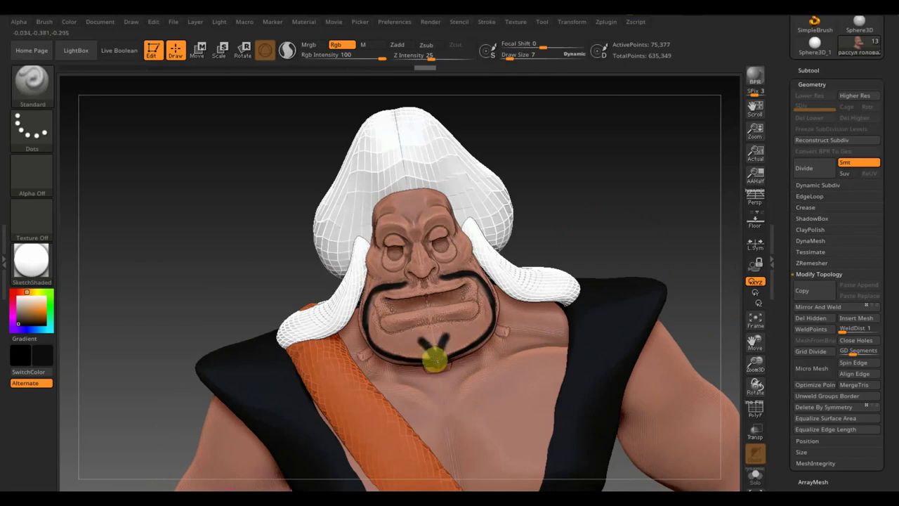
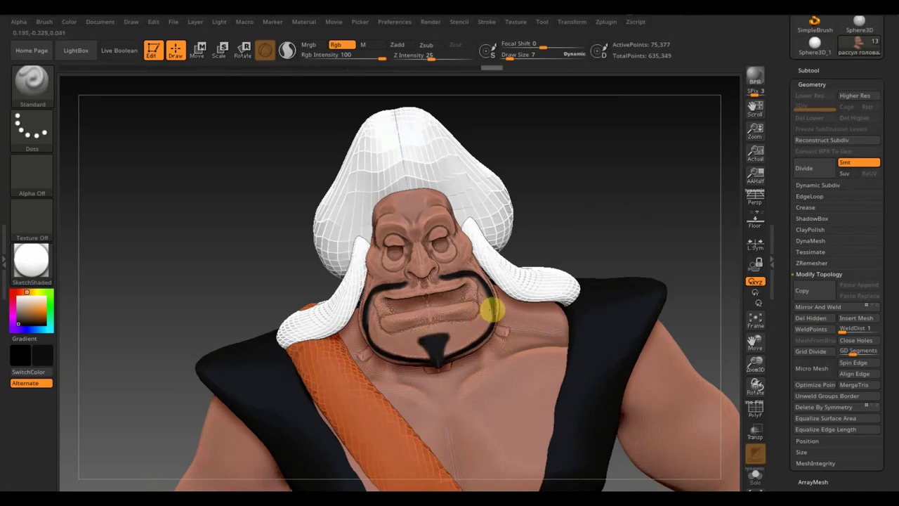
Turn the head to side profile, solo the head subtool, and set Draw Size to 15
left_click_drag(634, 239, 675, 214)
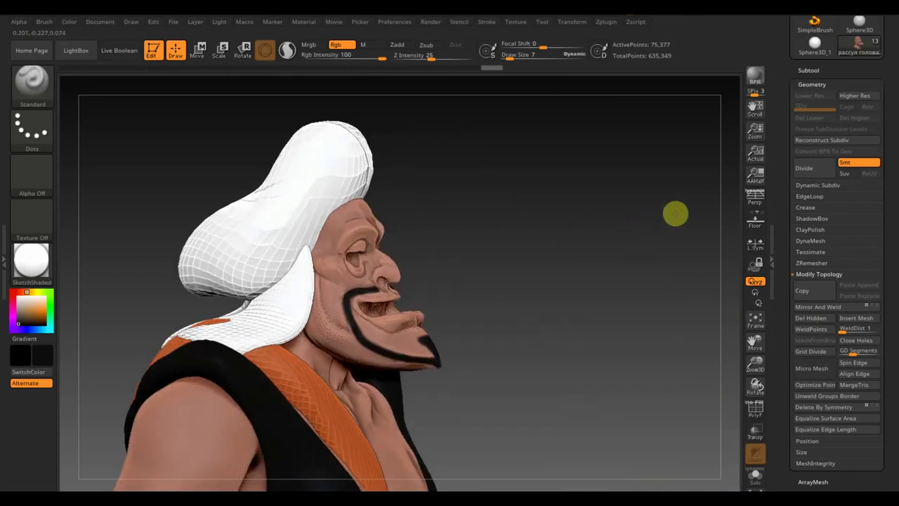
left_click(808, 70)
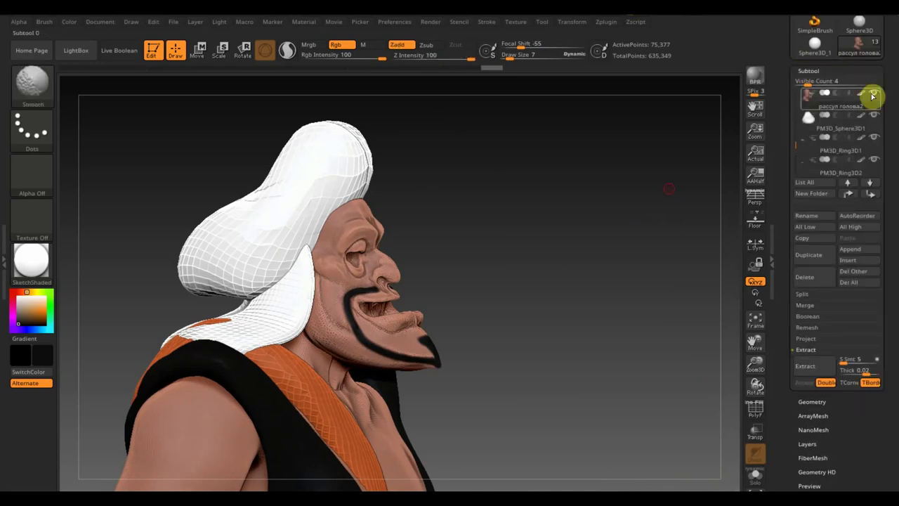
left_click(871, 93, "shift")
left_click_drag(508, 57, 514, 58)
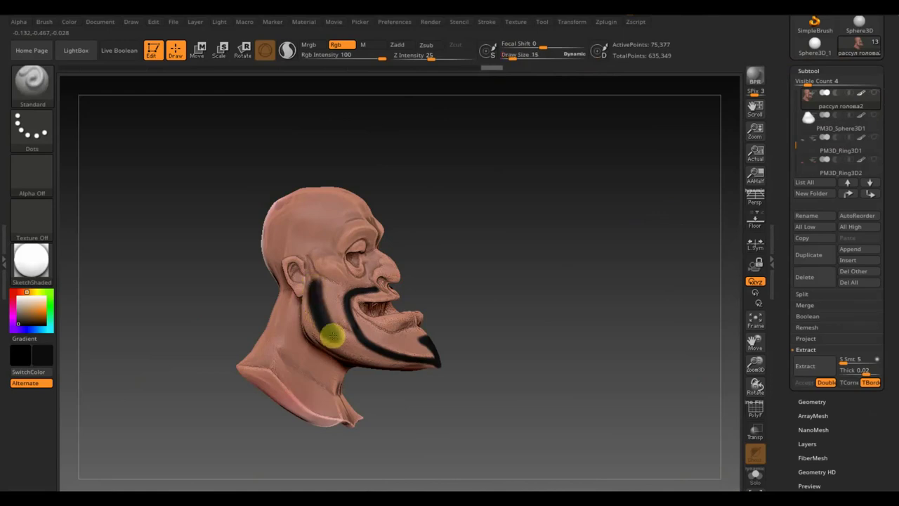
Thicken the black beard paint along the jaw, cheek edge and lower beard
mouse_move(367, 352)
left_mouse_down()
mouse_move(406, 366)
mouse_move(340, 351)
left_mouse_up()
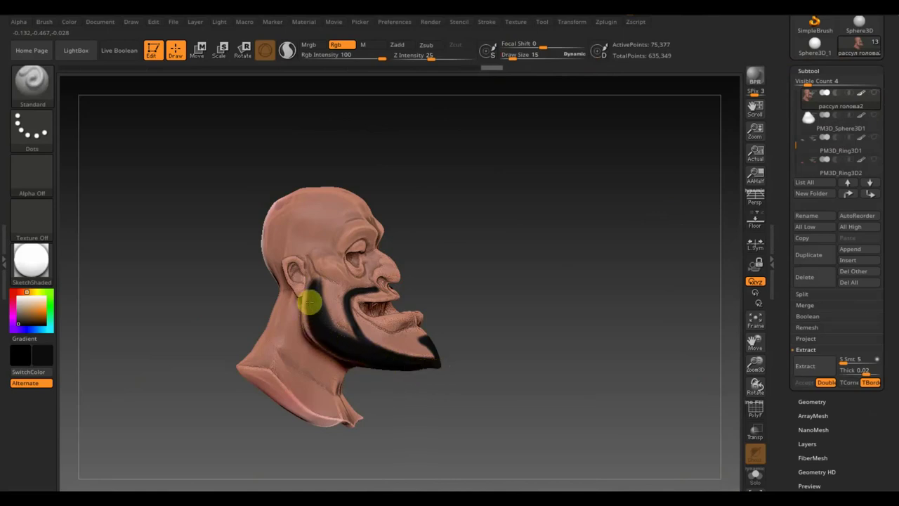
left_click_drag(320, 341, 309, 323)
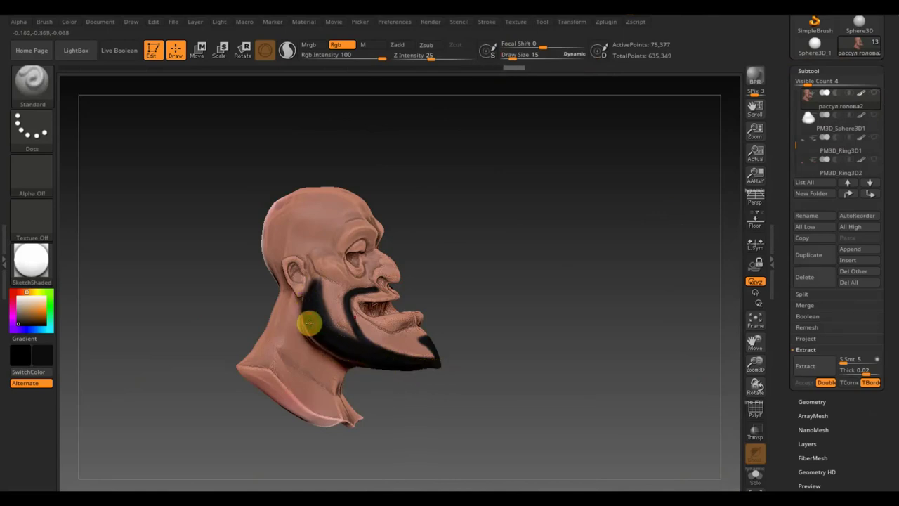
left_click_drag(341, 352, 372, 361)
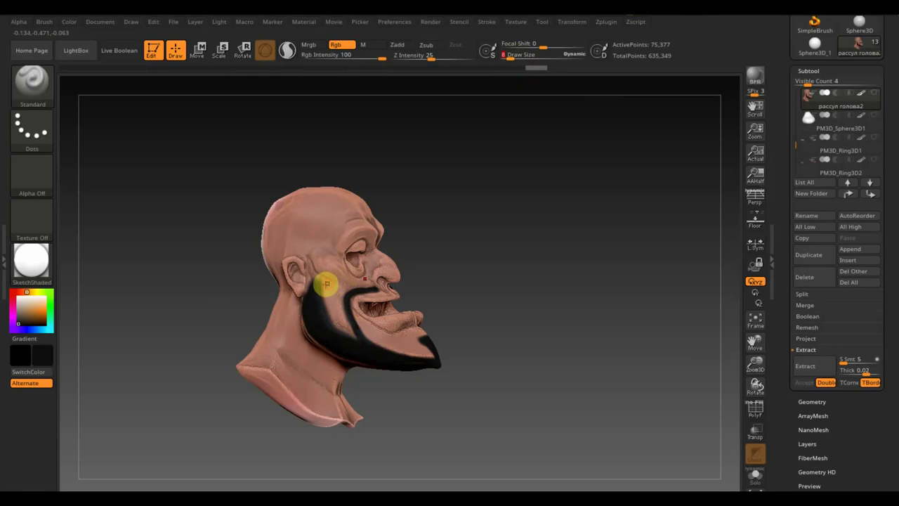
Sample black from the beard and paint over the stray red spot
key("c")
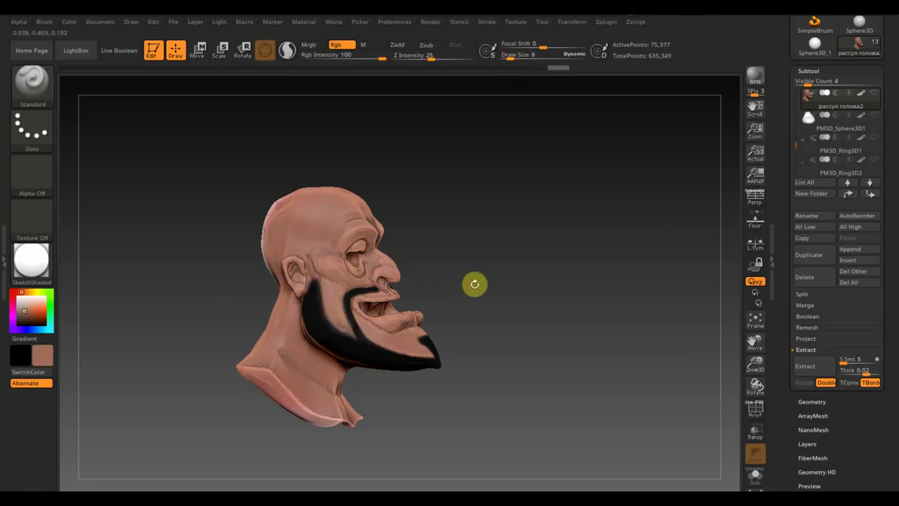
left_click_drag(474, 283, 445, 307)
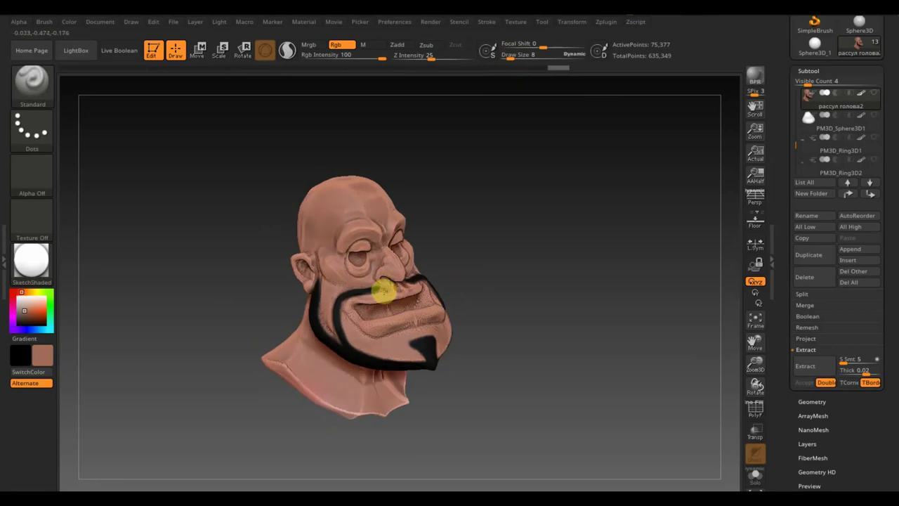
mouse_move(454, 286)
left_mouse_down()
mouse_move(514, 257)
mouse_move(612, 281)
left_mouse_up()
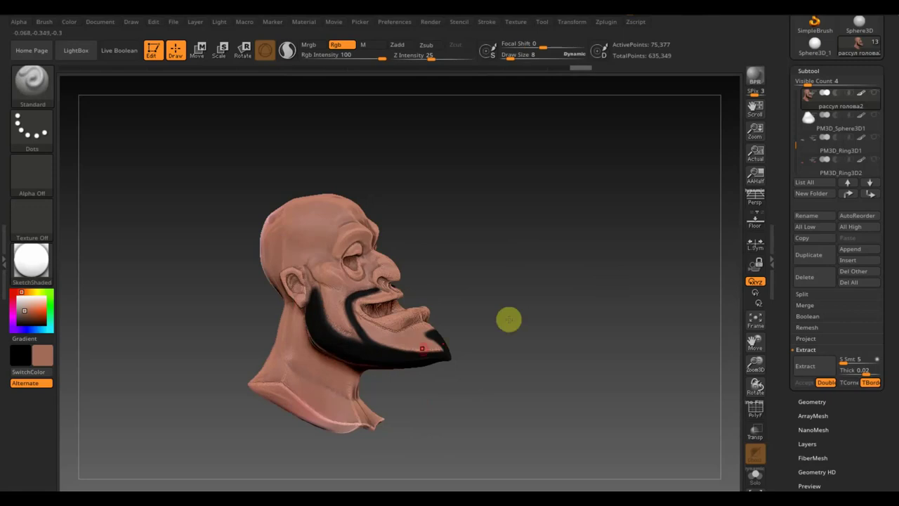
key("c")
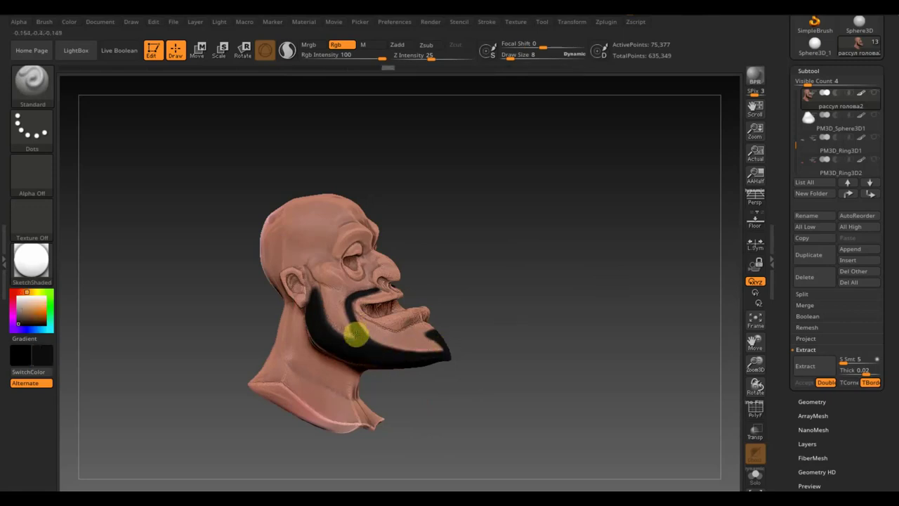
left_click_drag(358, 346, 350, 315)
mouse_move(536, 298)
left_mouse_down()
mouse_move(588, 272)
mouse_move(595, 285)
mouse_move(611, 269)
left_mouse_up()
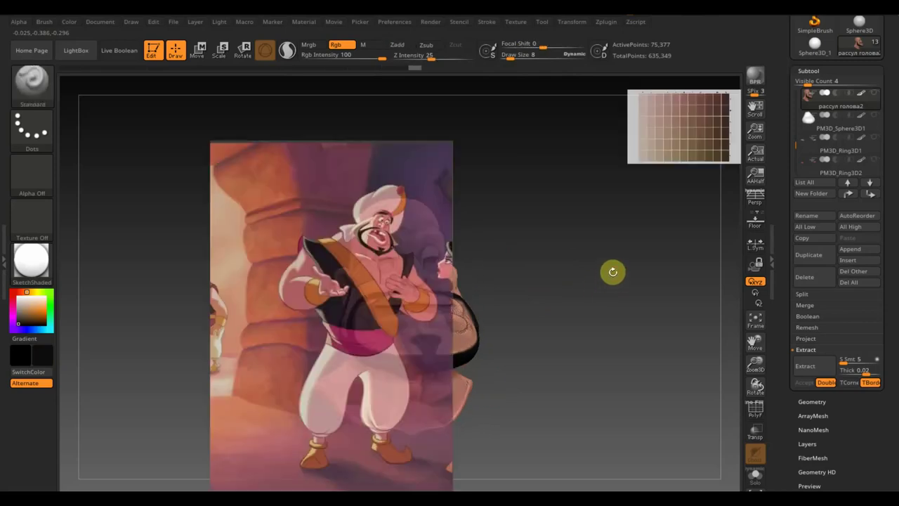
Mask thick brow shapes above both eyes and extract them as a new mesh
key("shift")
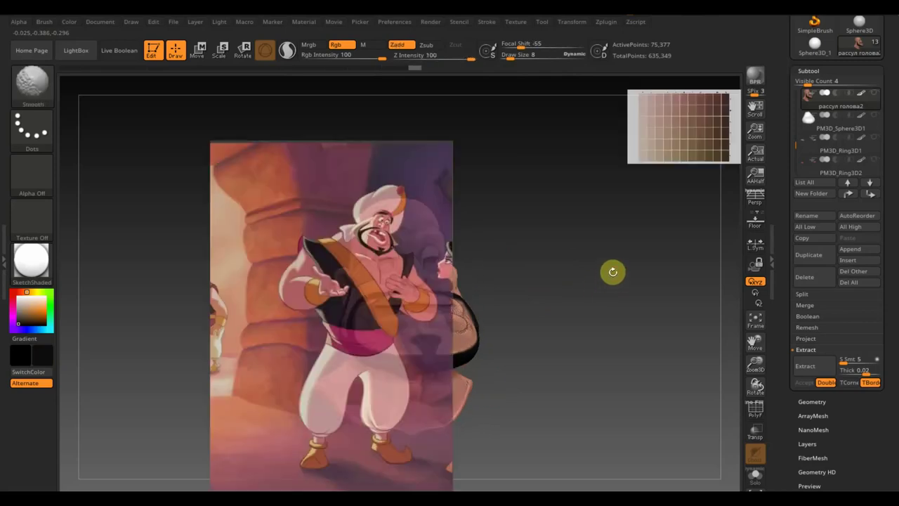
mouse_move(610, 269)
left_mouse_down("shift")
mouse_move(610, 281)
mouse_move(540, 319)
mouse_move(557, 325)
left_mouse_up("shift")
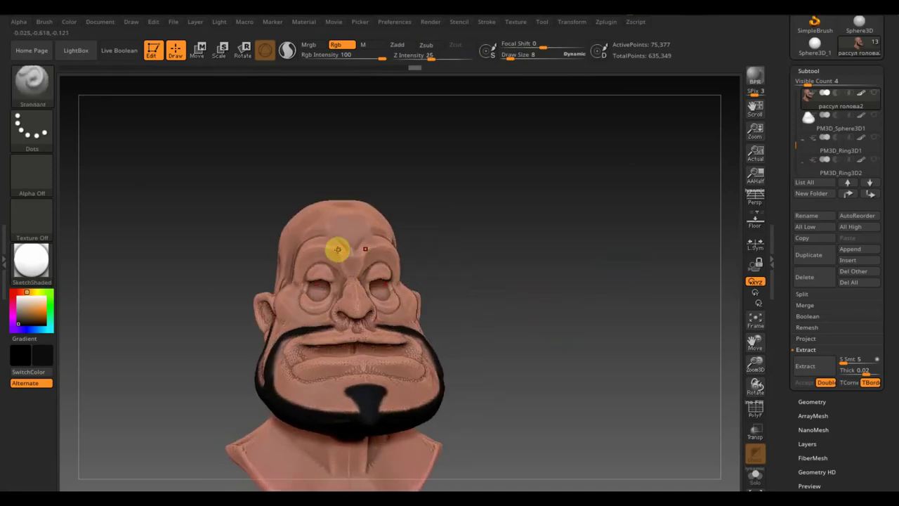
key("ctrl")
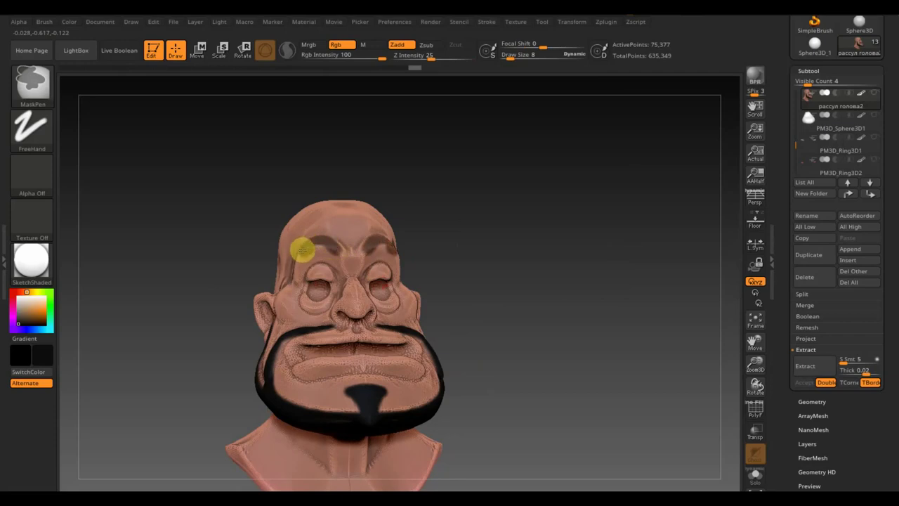
left_click(818, 369)
Accept the Extract9 subtool, show the head again, and try DynaMesh on the brows
left_click(806, 383)
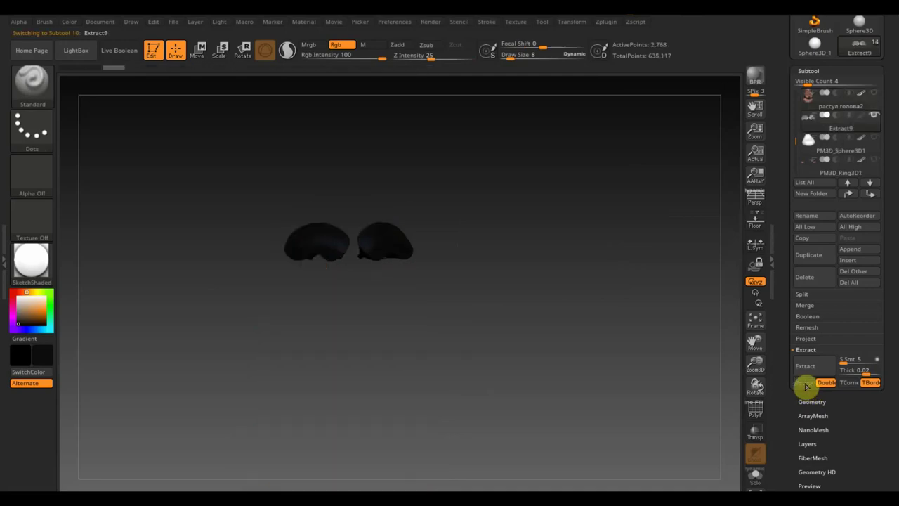
left_click(875, 94)
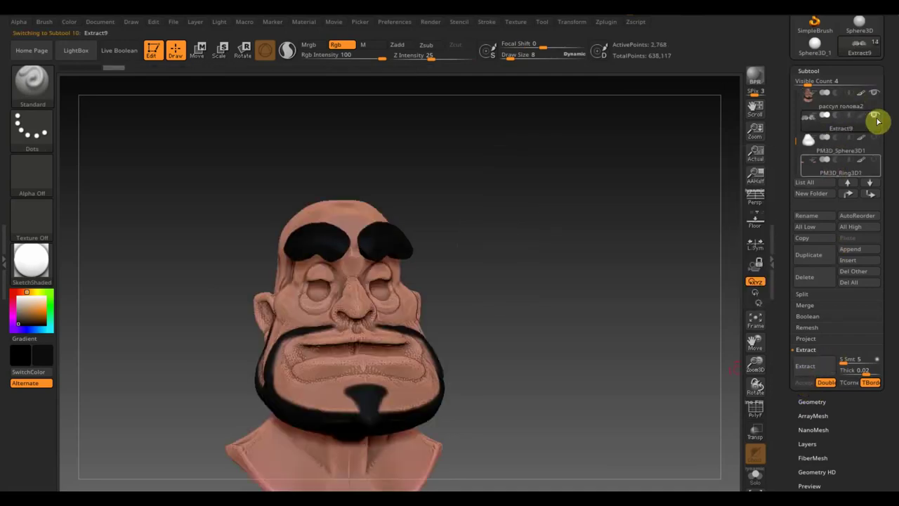
left_click(820, 400)
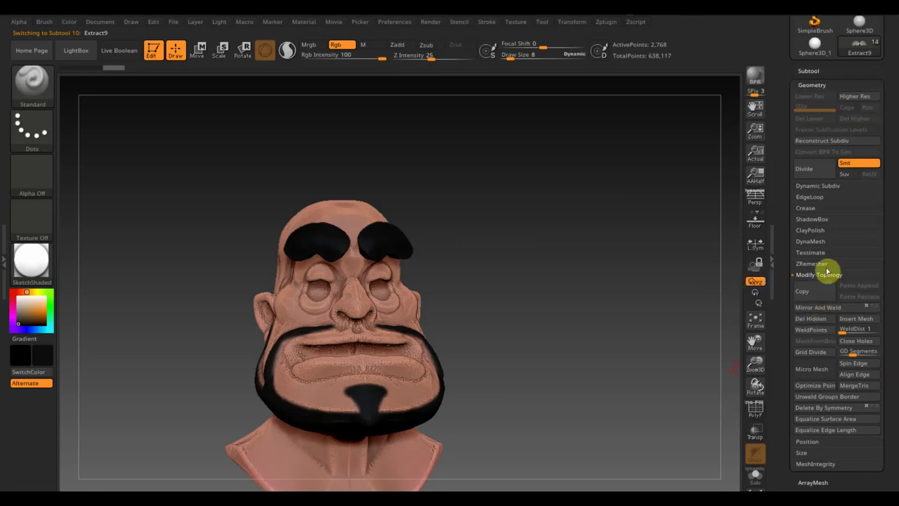
left_click(818, 242)
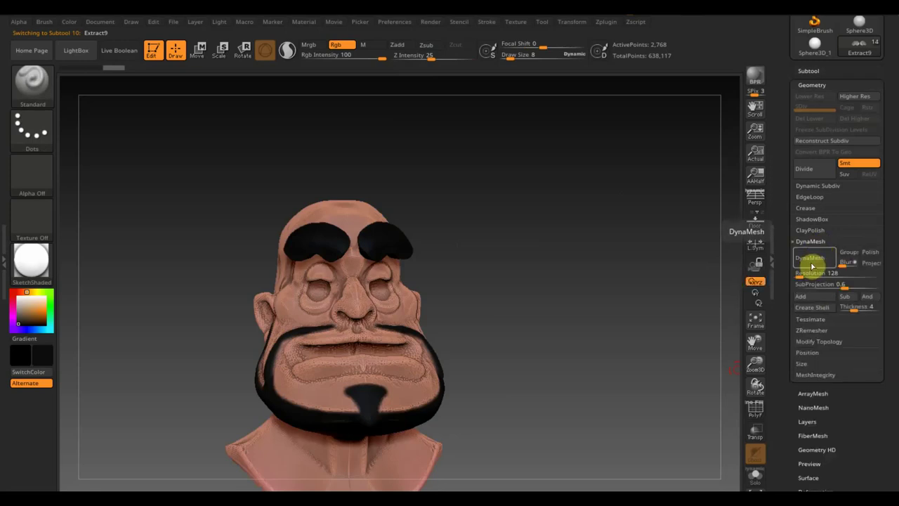
left_click(809, 261)
Enlarge Draw Size to 48 and smooth the eyebrows thinner and rounder on both sides
left_click_drag(507, 56, 523, 62)
key("shift")
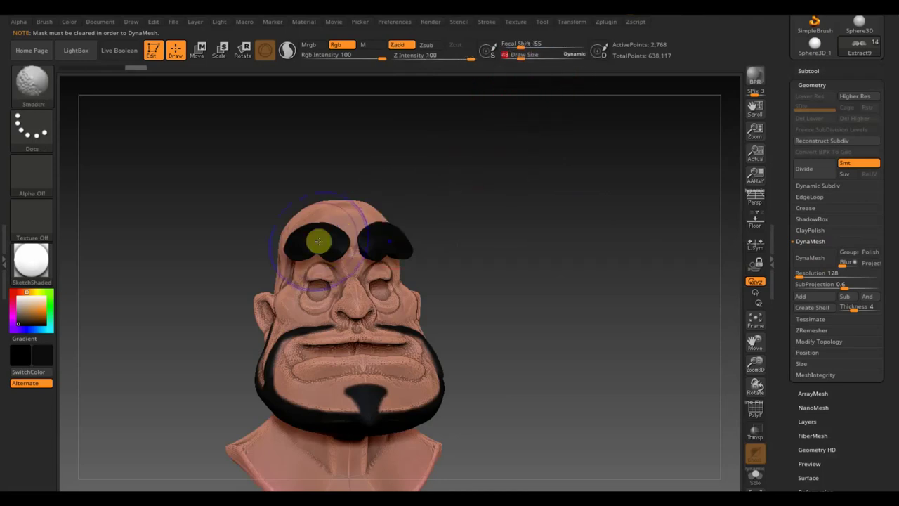
left_click_drag(325, 243, 297, 251, "shift")
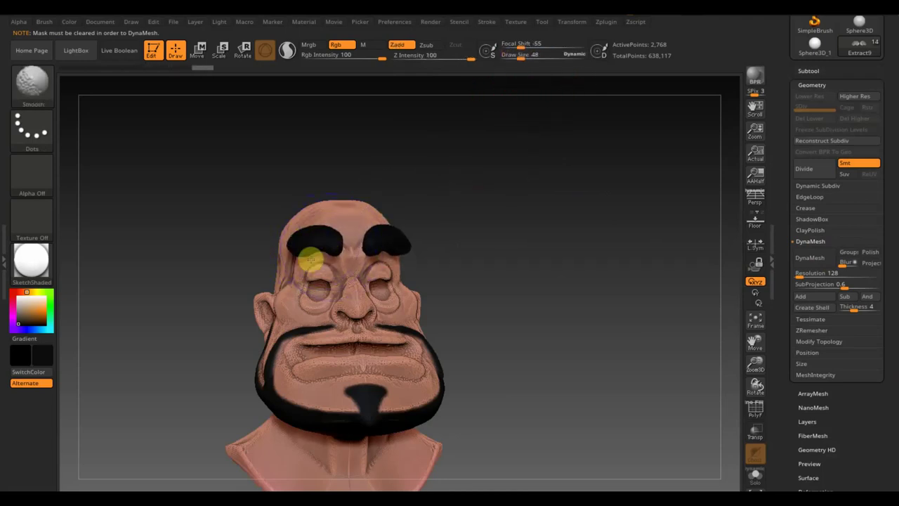
mouse_move(442, 252)
left_mouse_down()
mouse_move(487, 267)
mouse_move(496, 331)
mouse_move(281, 281)
mouse_move(344, 221)
mouse_move(499, 189)
left_mouse_up()
Rotate and scale the Extract9 eyebrows thinner in depth with the Move transpose line
left_click_drag(603, 203, 612, 134)
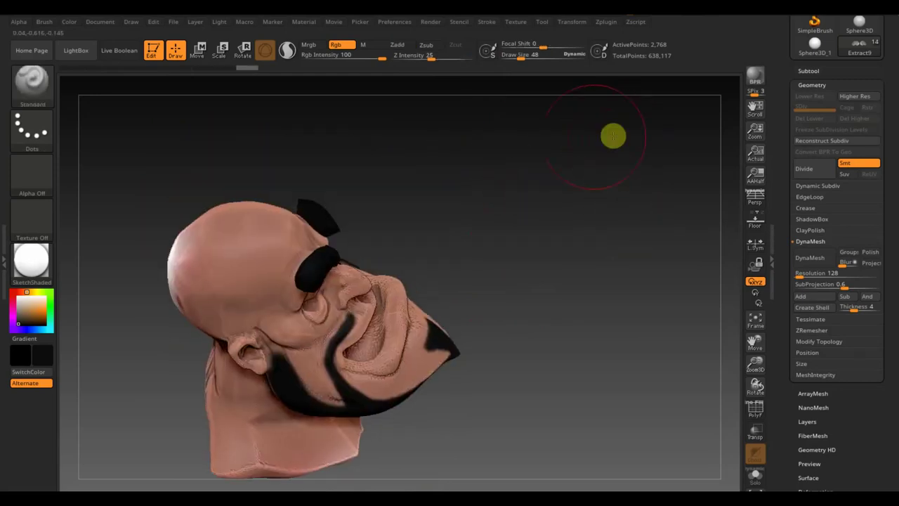
left_click(199, 49)
mouse_move(578, 311)
left_mouse_down()
mouse_move(576, 337)
mouse_move(584, 161)
mouse_move(625, 218)
left_mouse_up()
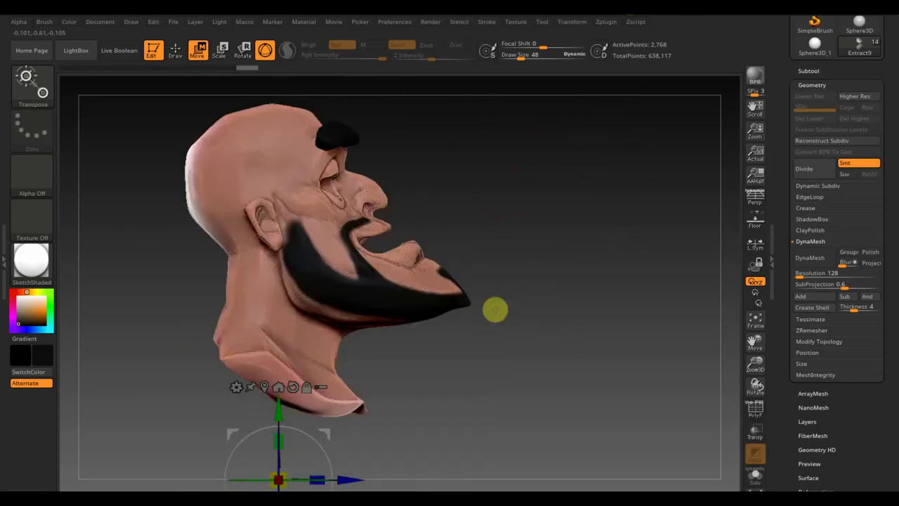
left_click_drag(281, 410, 281, 134, "alt")
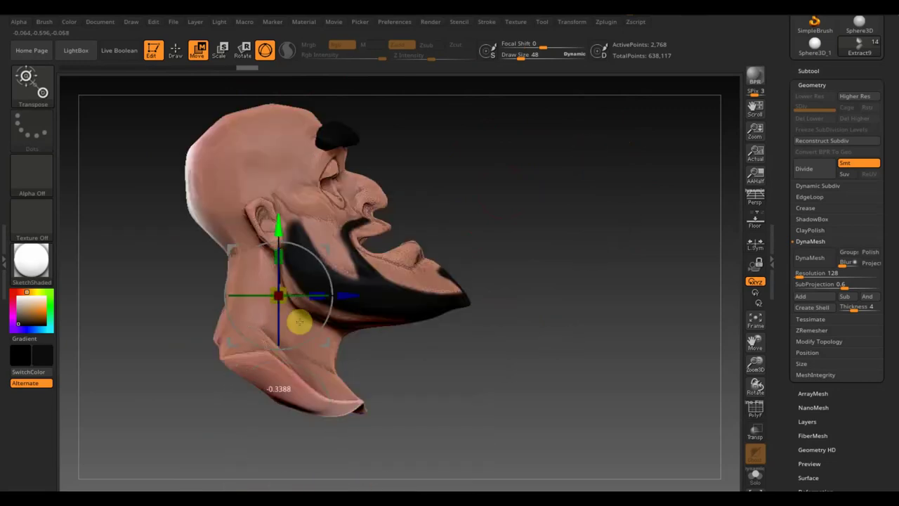
left_click_drag(454, 115, 447, 270, "alt")
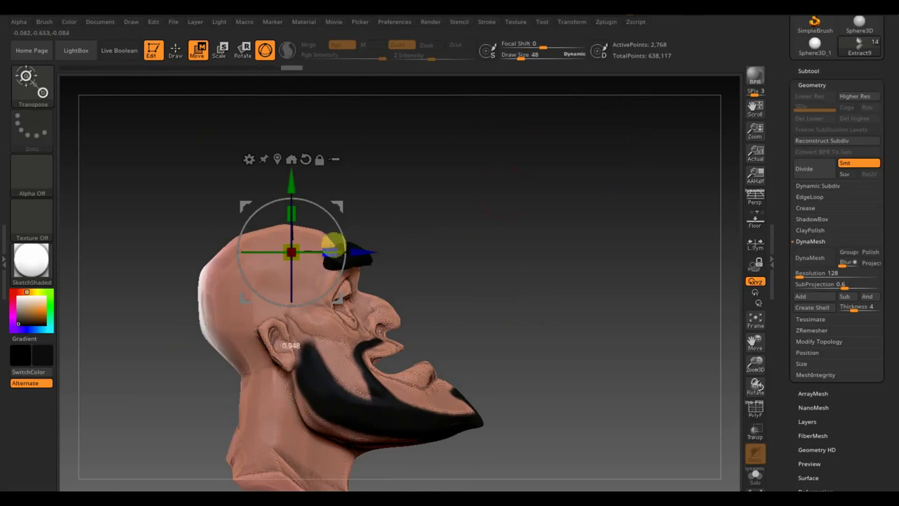
left_click_drag(327, 247, 548, 279)
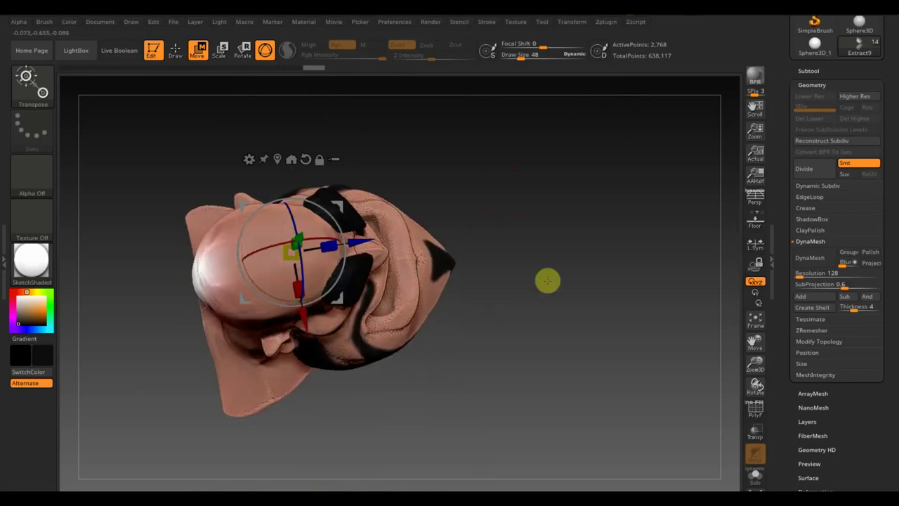
left_click_drag(359, 265, 386, 283, "alt")
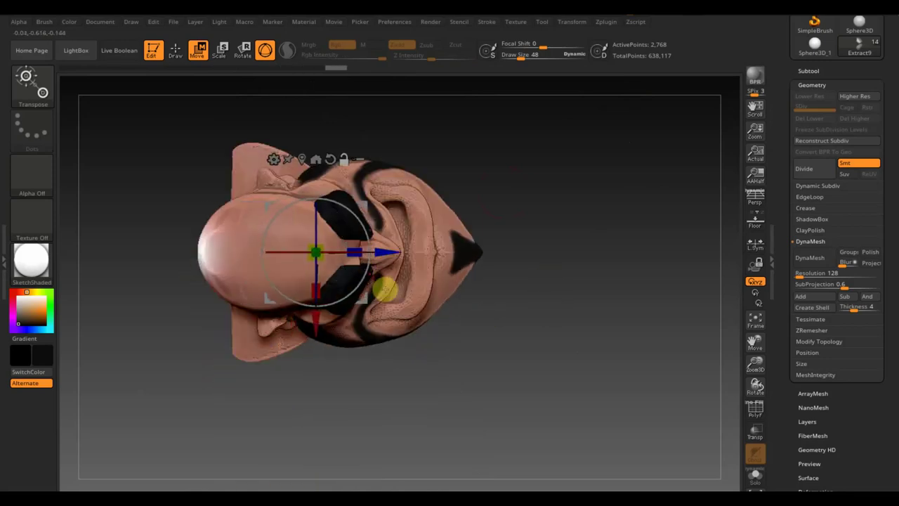
mouse_move(361, 191)
left_mouse_down("alt")
mouse_move(378, 245)
mouse_move(385, 239)
left_mouse_up("alt")
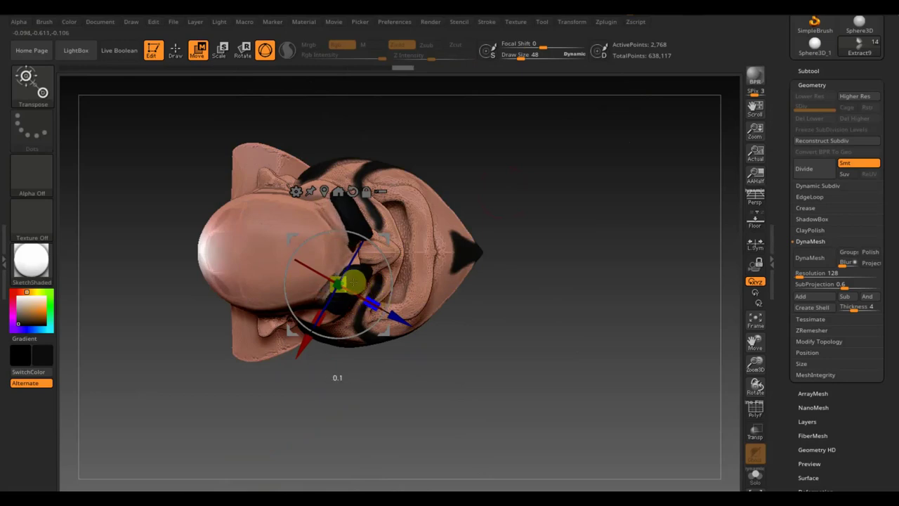
Try remeshing the eyebrows again and enable Modify Topology
left_click(820, 265)
left_click(832, 342)
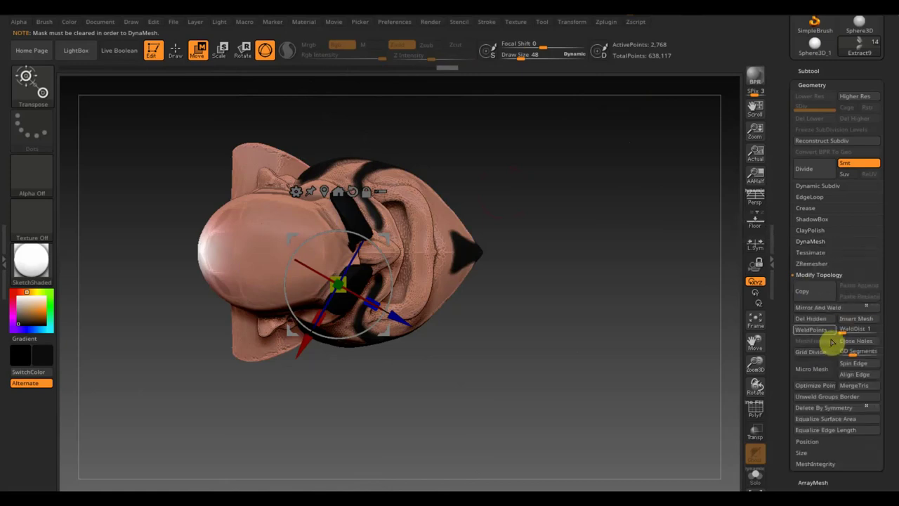
left_click_drag(664, 372, 642, 275)
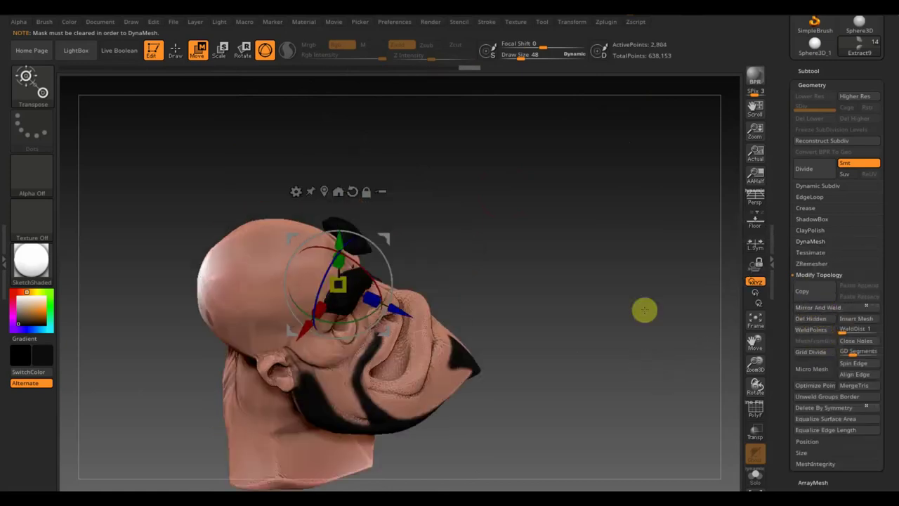
left_click(175, 51)
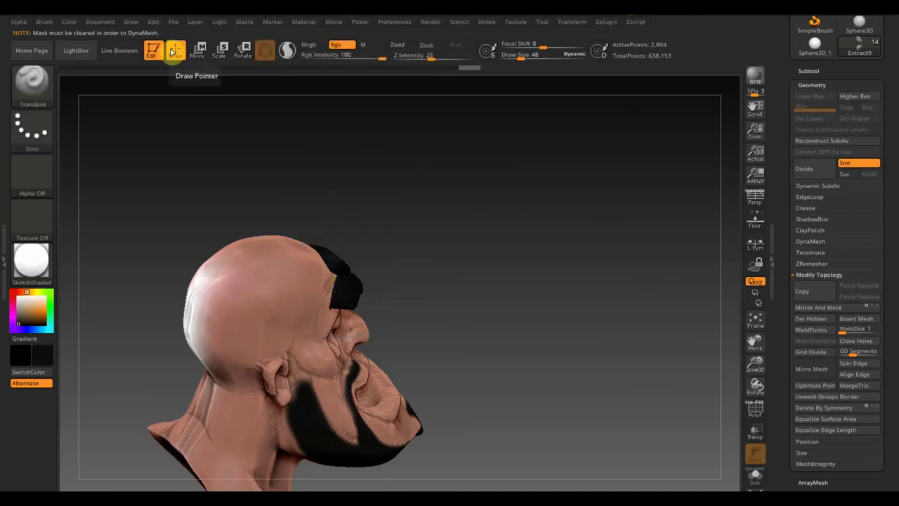
mouse_move(567, 281)
left_mouse_down()
mouse_move(522, 275)
mouse_move(548, 277)
mouse_move(566, 330)
mouse_move(558, 385)
mouse_move(367, 281)
mouse_move(355, 288)
left_mouse_up()
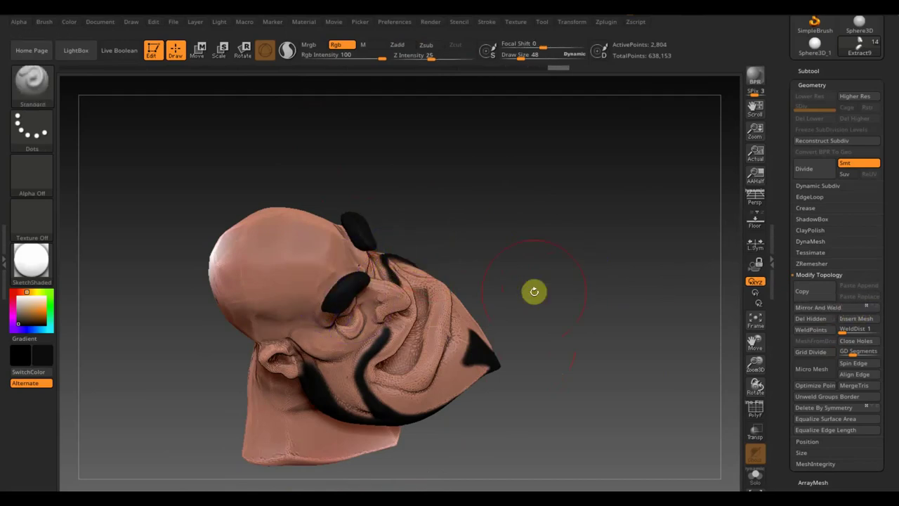
mouse_move(534, 291)
left_mouse_down()
mouse_move(554, 209)
mouse_move(480, 246)
left_mouse_up()
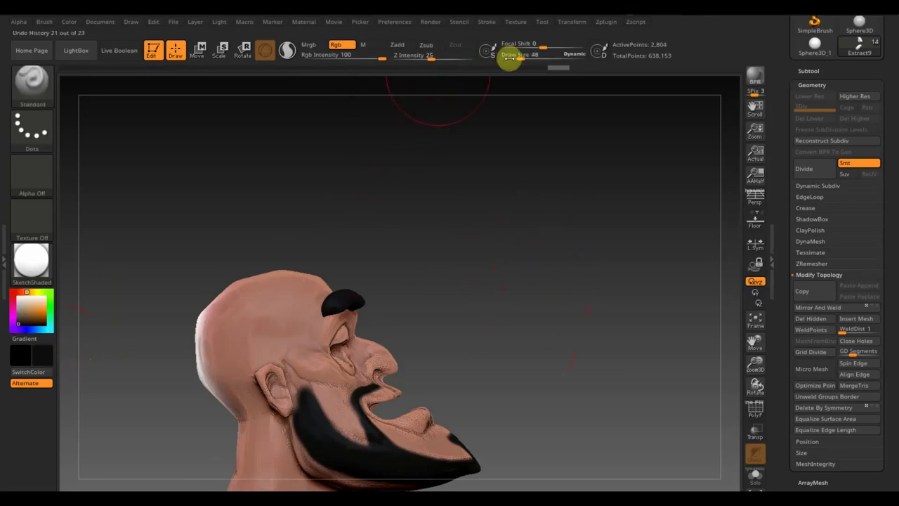
Pick the Move Topological brush with Draw Size 39
left_click_drag(521, 57, 523, 58)
mouse_move(164, 105)
left_mouse_down("shift")
mouse_move(120, 144)
mouse_move(318, 189)
left_mouse_up("shift")
mouse_move(335, 227)
left_mouse_down()
mouse_move(431, 321)
mouse_move(442, 375)
mouse_move(431, 377)
left_mouse_up()
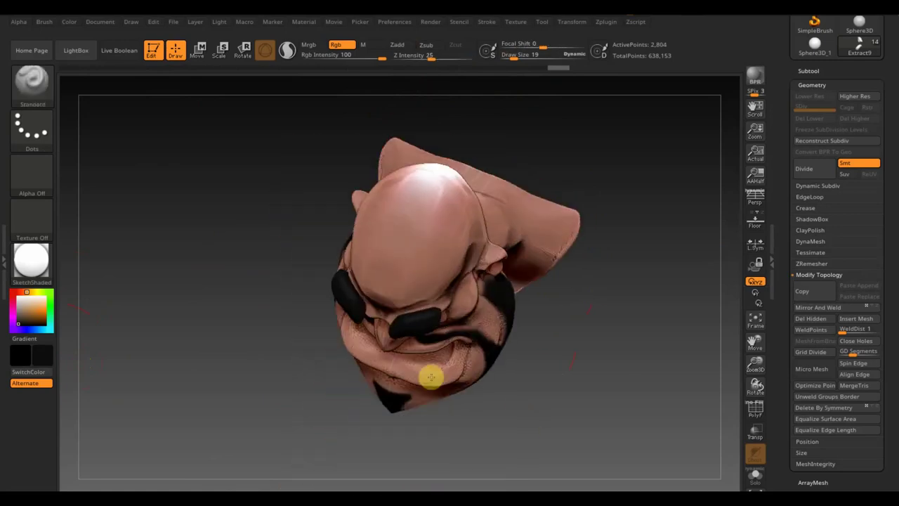
left_click(200, 49)
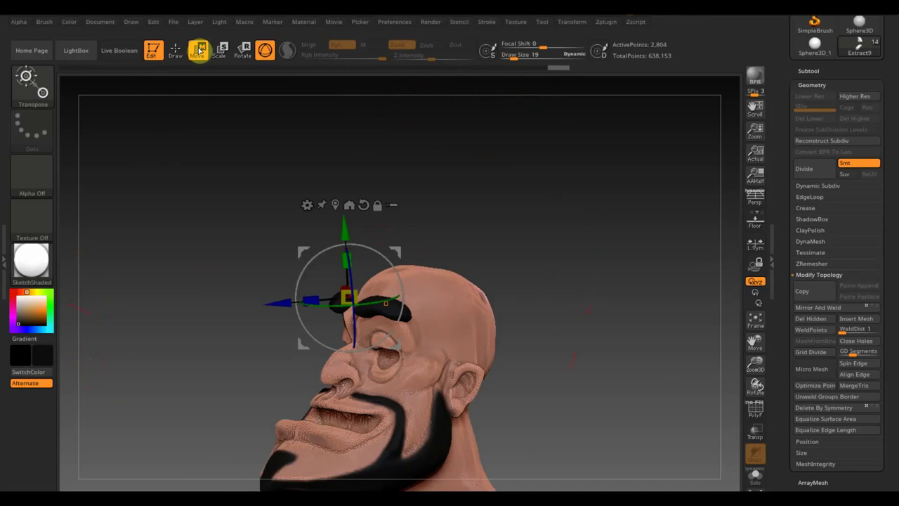
left_click(175, 50)
left_click(42, 86)
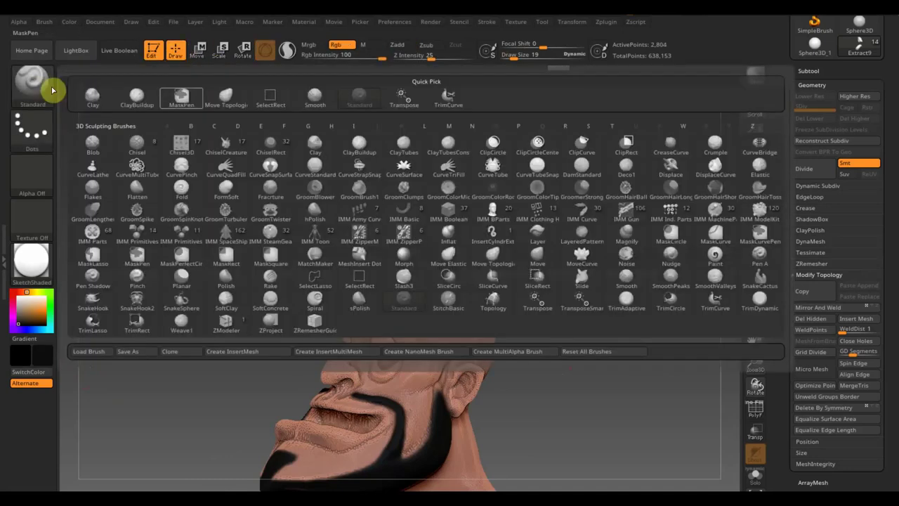
left_click(226, 97)
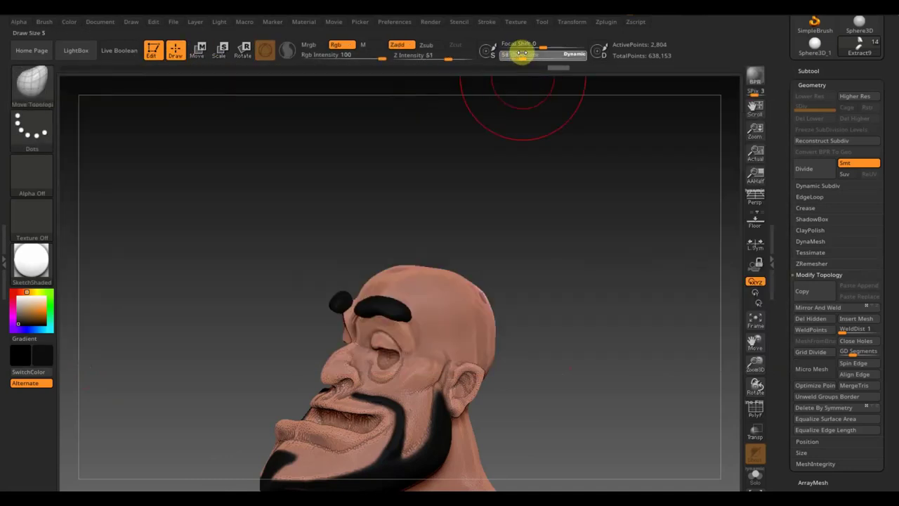
left_click_drag(519, 54, 518, 55)
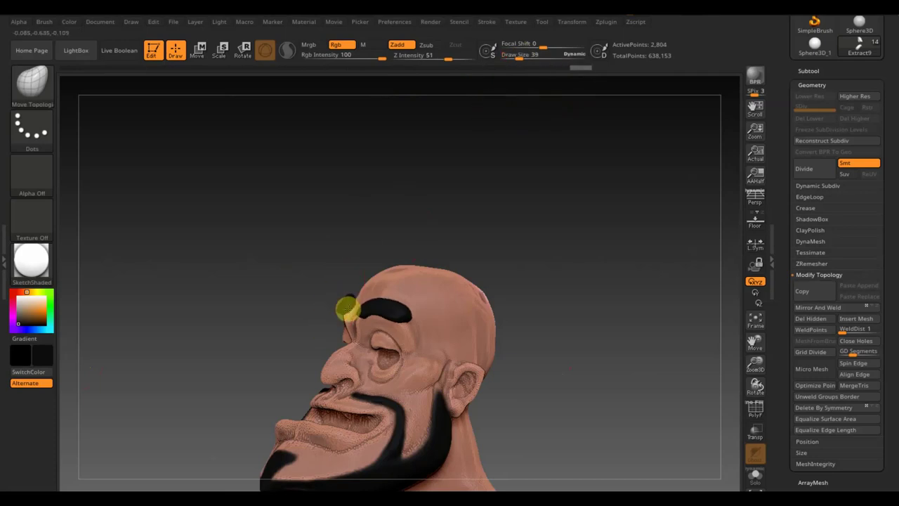
Adjust an eyebrow tip, undo the bad move, and set Draw Size to 23
mouse_move(339, 290)
left_mouse_down()
mouse_move(412, 253)
mouse_move(400, 347)
left_mouse_up()
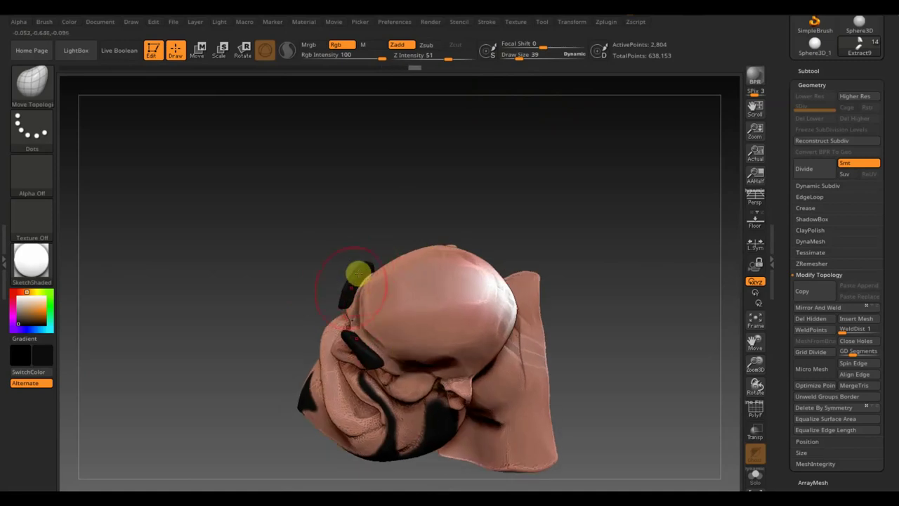
key("ctrl+z")
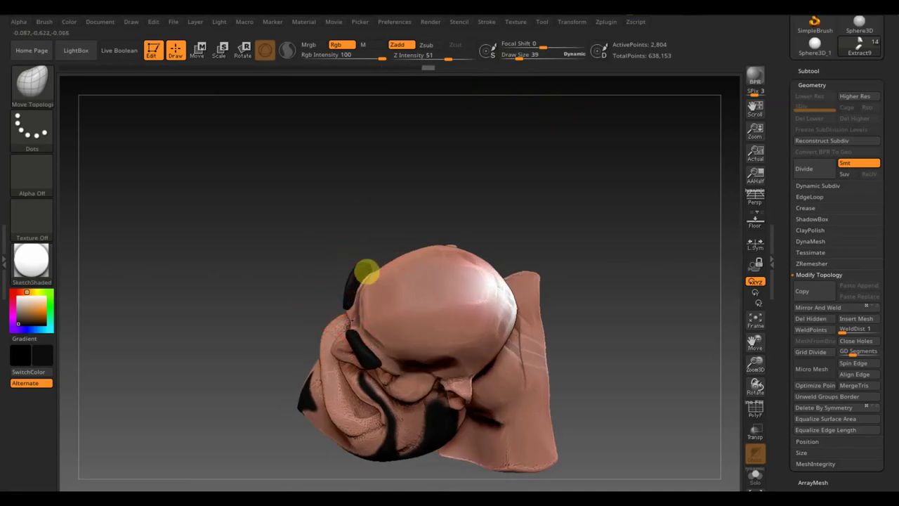
mouse_move(570, 286)
left_mouse_down("shift")
mouse_move(625, 201)
mouse_move(614, 275)
mouse_move(576, 279)
left_mouse_up("shift")
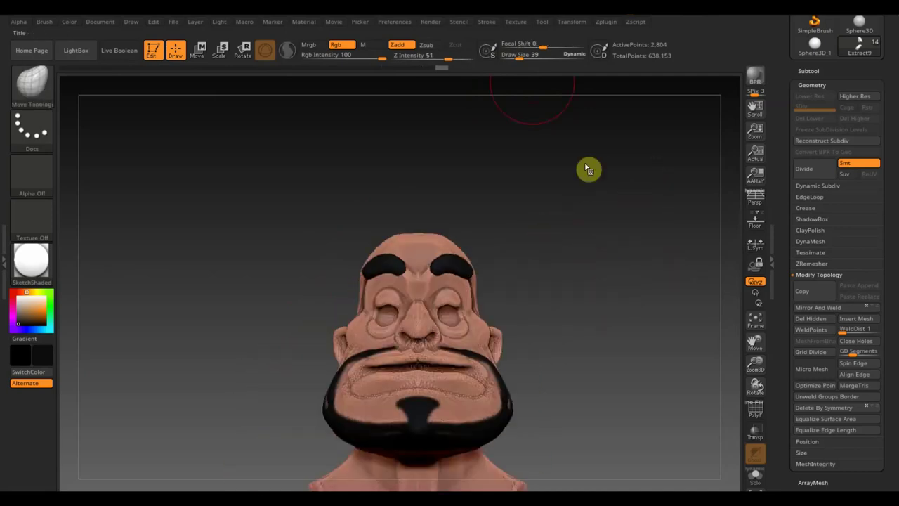
left_click(513, 57)
type("23")
key("Return")
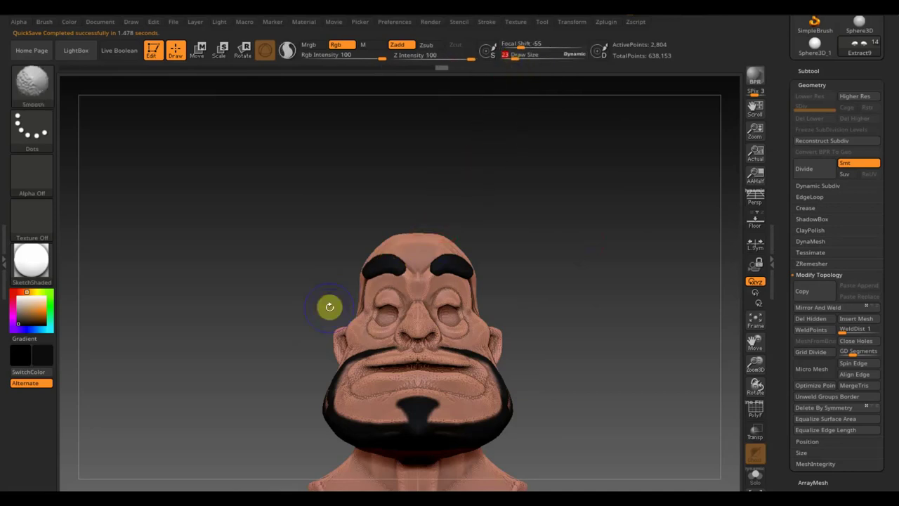
Reselect Move Topological (BMT) and pull the brows into thick arches over both eyes
key("shift+z")
key("shift+z")
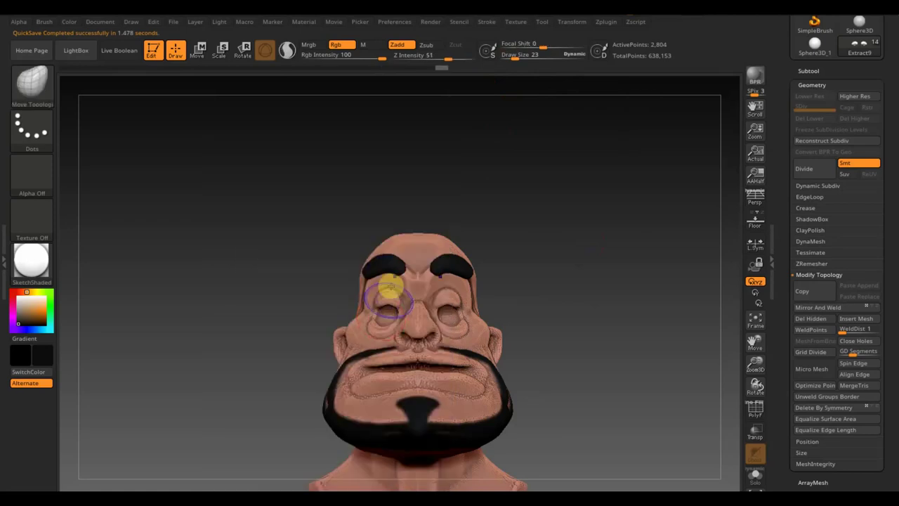
key("b")
key("m")
key("t")
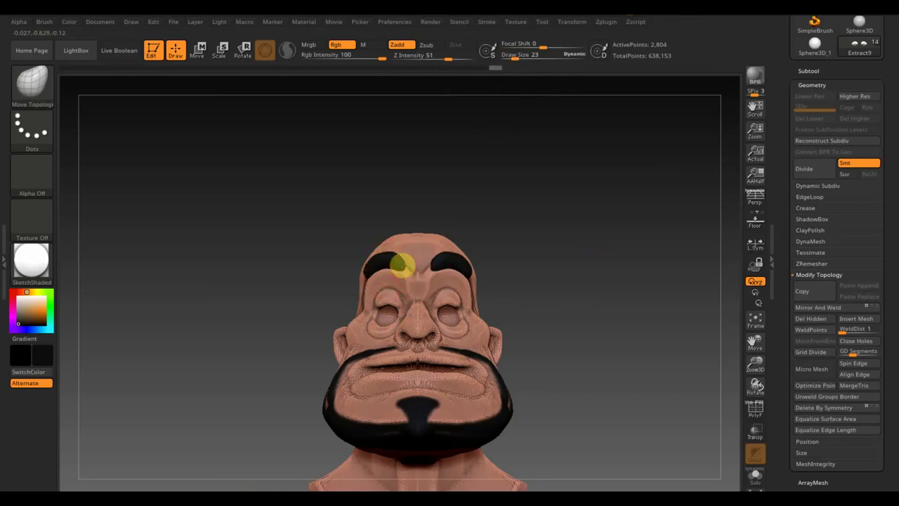
left_click_drag(526, 227, 367, 272)
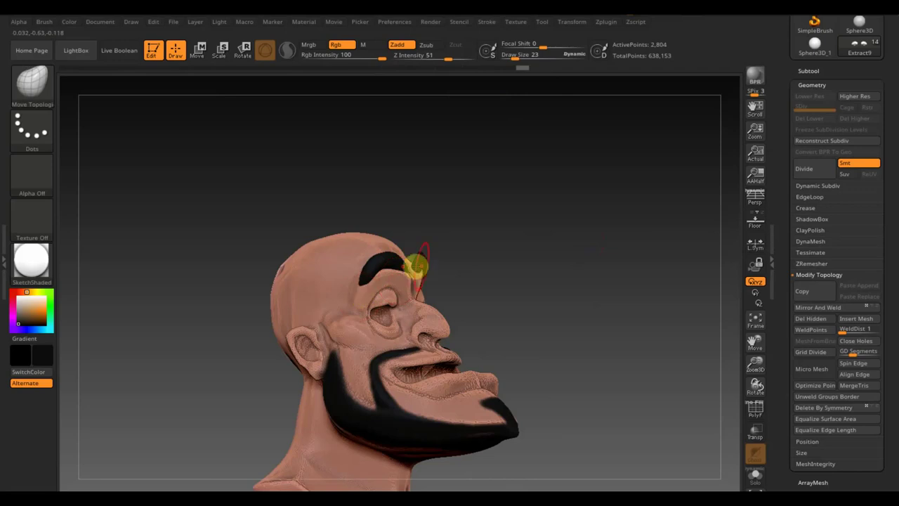
left_click_drag(506, 239, 541, 328)
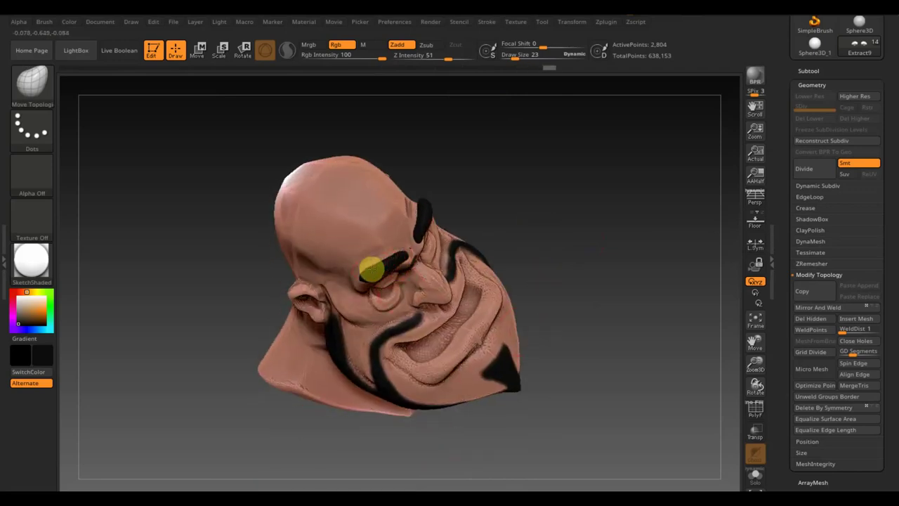
mouse_move(541, 241)
left_mouse_down()
mouse_move(543, 232)
mouse_move(526, 261)
mouse_move(437, 300)
left_mouse_up()
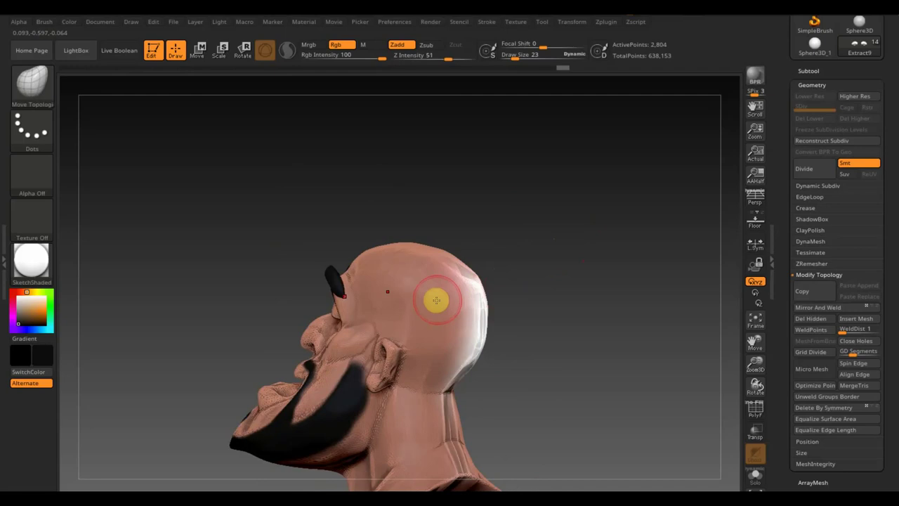
Select the head, paint the white skull patch skin-coloured with Standard, and smooth the neck
left_click(438, 318, "alt")
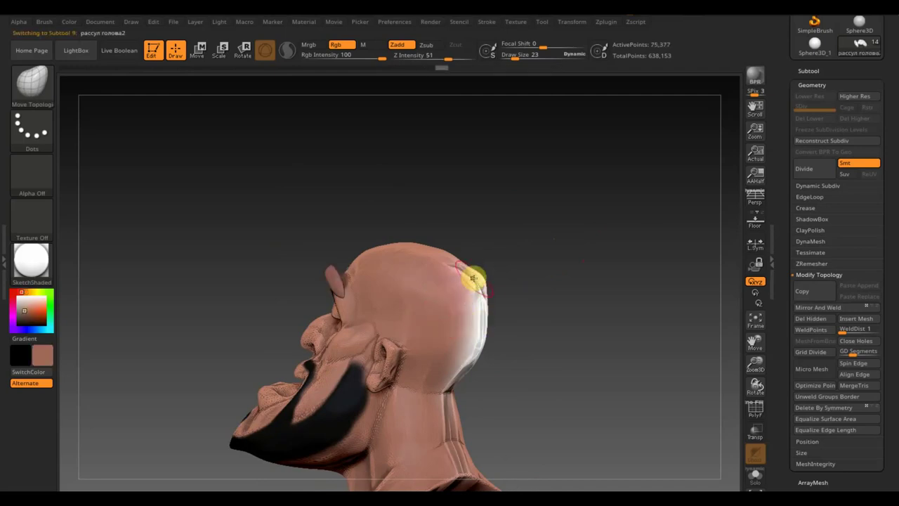
left_click_drag(480, 281, 475, 280)
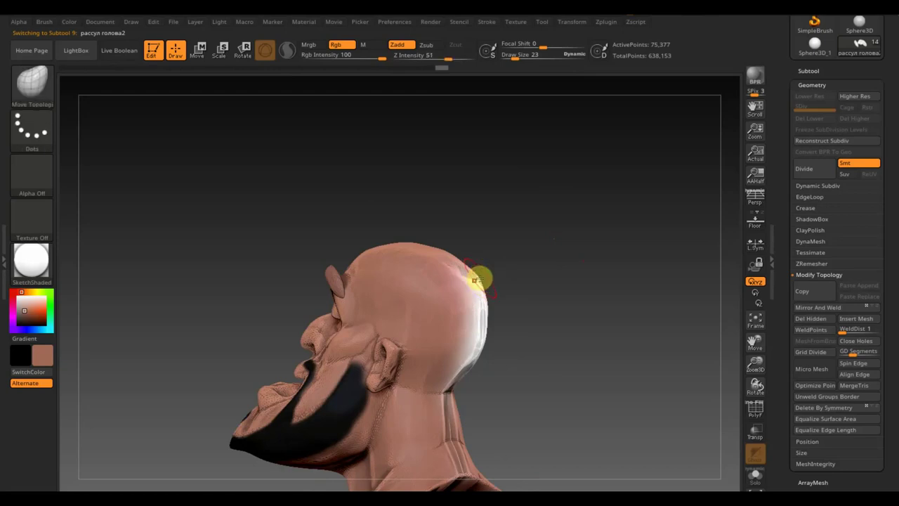
left_click(35, 83)
left_click(358, 98)
mouse_move(494, 324)
left_mouse_down()
mouse_move(454, 384)
mouse_move(473, 305)
mouse_move(438, 434)
mouse_move(457, 468)
mouse_move(445, 395)
mouse_move(458, 387)
mouse_move(475, 291)
mouse_move(458, 275)
mouse_move(442, 337)
mouse_move(428, 327)
mouse_move(371, 472)
mouse_move(394, 462)
mouse_move(431, 414)
left_mouse_up()
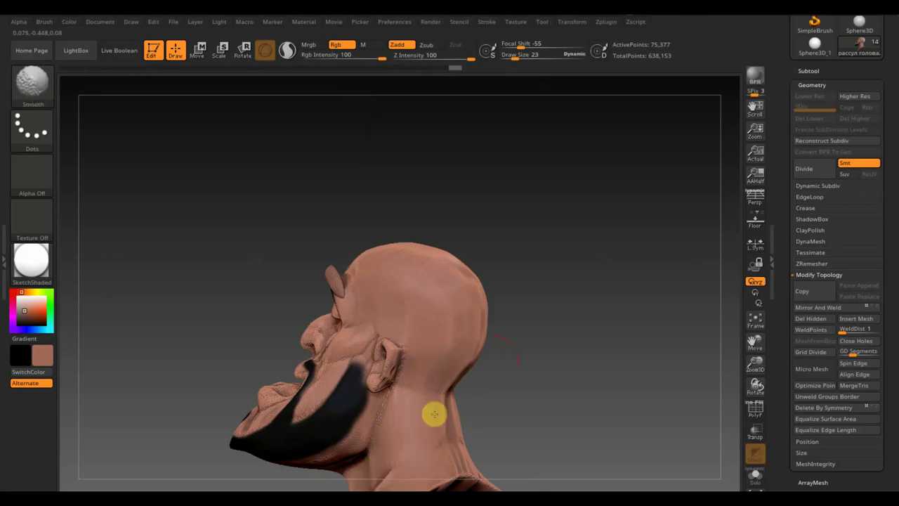
left_click_drag(496, 407, 553, 406)
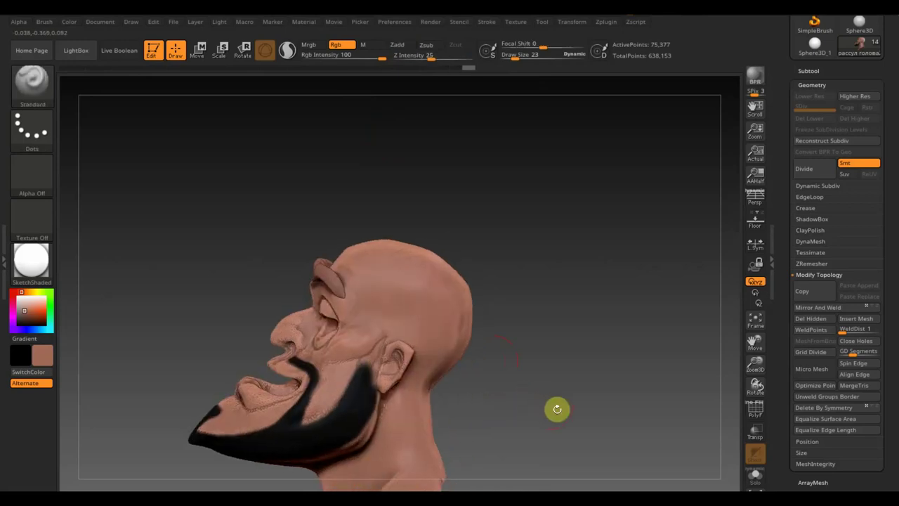
With a smaller brush, extend the black beard paint along the jaw toward the ear
left_click_drag(521, 55, 515, 55)
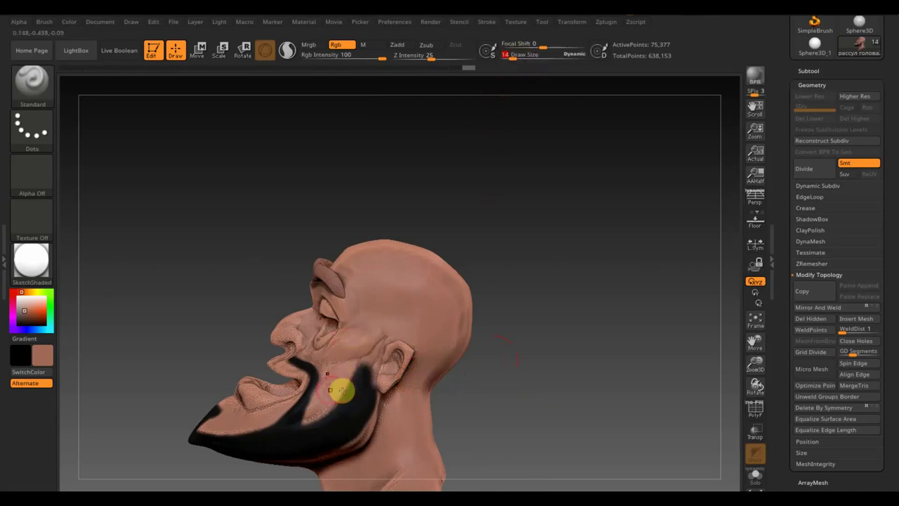
left_click_drag(367, 397, 389, 368)
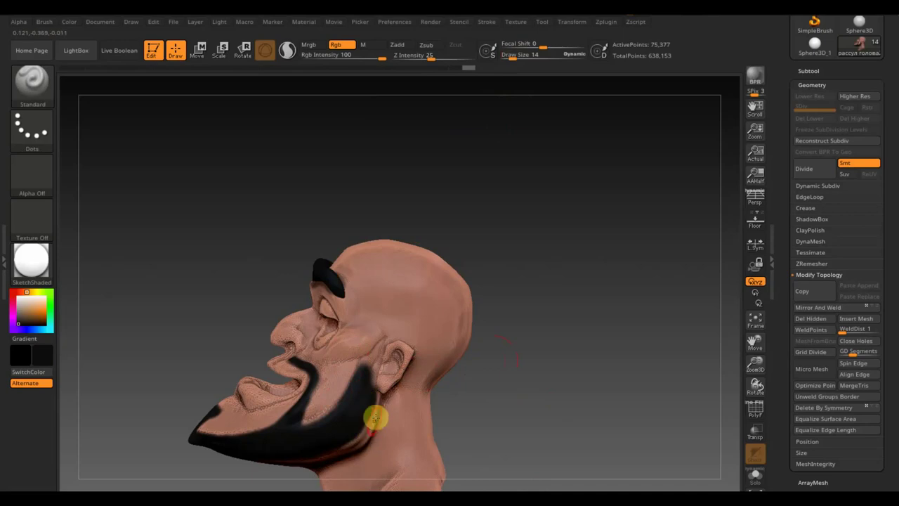
key("ctrl+z")
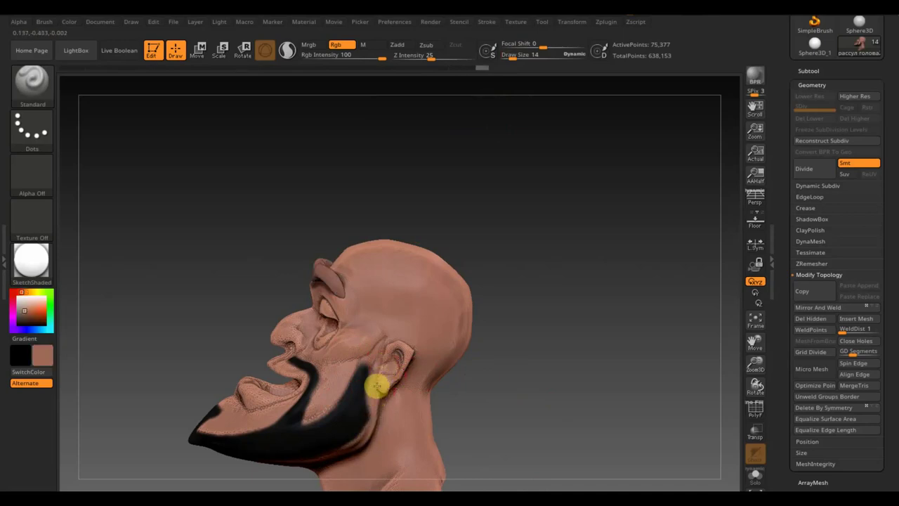
left_click_drag(495, 345, 498, 361)
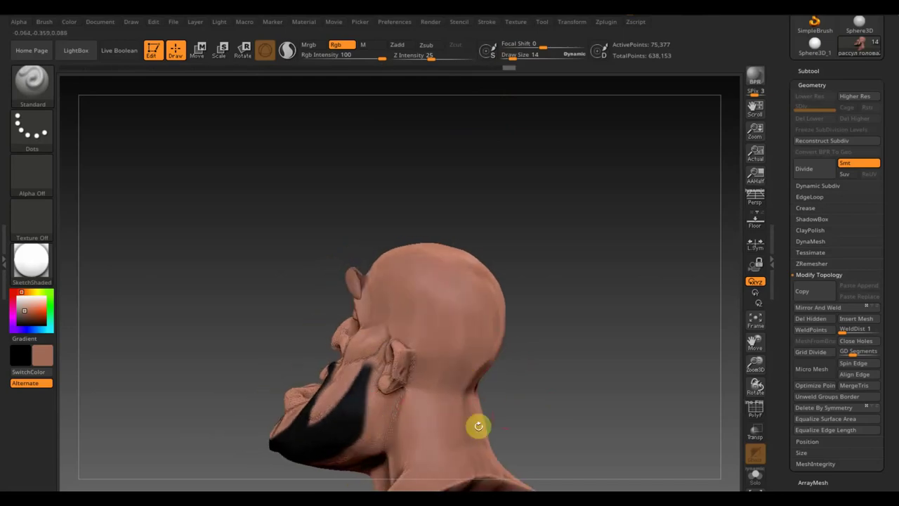
mouse_move(515, 408)
left_mouse_down("shift")
mouse_move(540, 406)
mouse_move(526, 417)
mouse_move(522, 382)
mouse_move(541, 297)
mouse_move(478, 382)
left_mouse_up("shift")
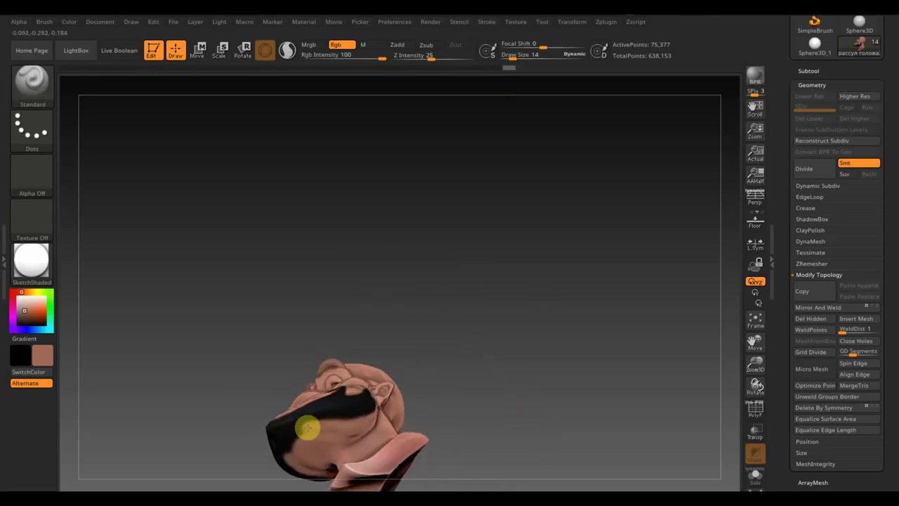
mouse_move(375, 430)
left_mouse_down()
mouse_move(508, 400)
mouse_move(507, 450)
mouse_move(543, 408)
left_mouse_up()
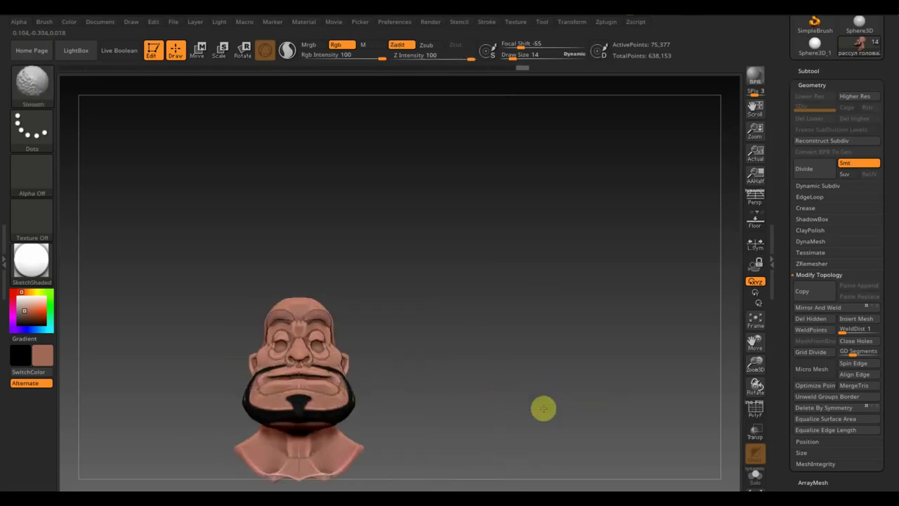
Make the turban, hair and clothing subtools visible and zoom out to frame the whole sultan
key("shift+z")
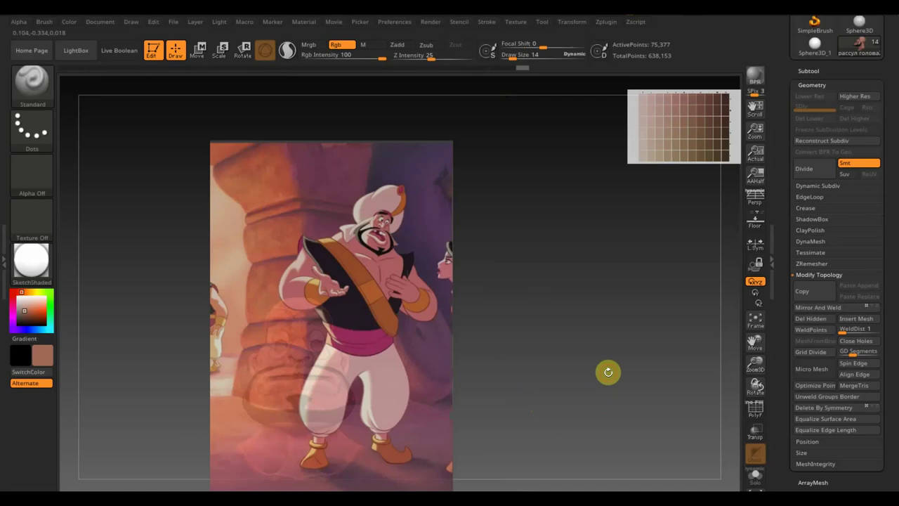
key("shift+z")
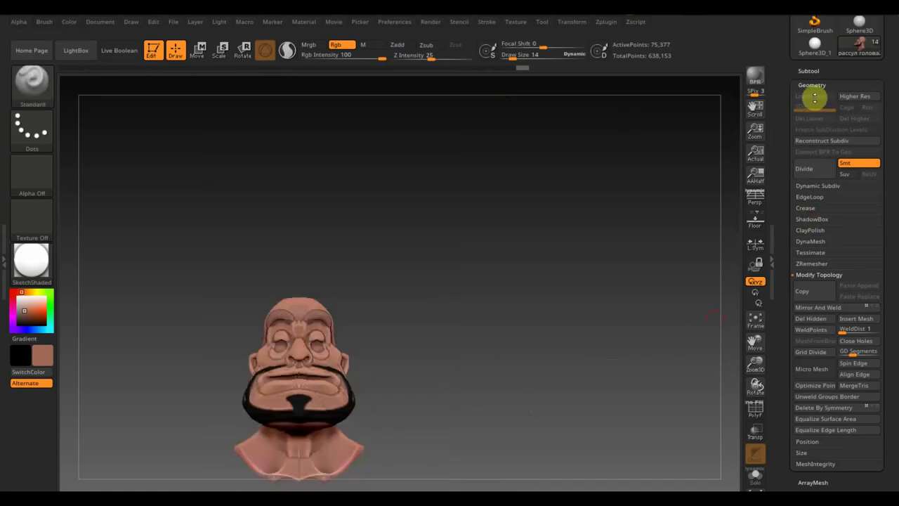
left_click(809, 70)
left_click(877, 95, "shift")
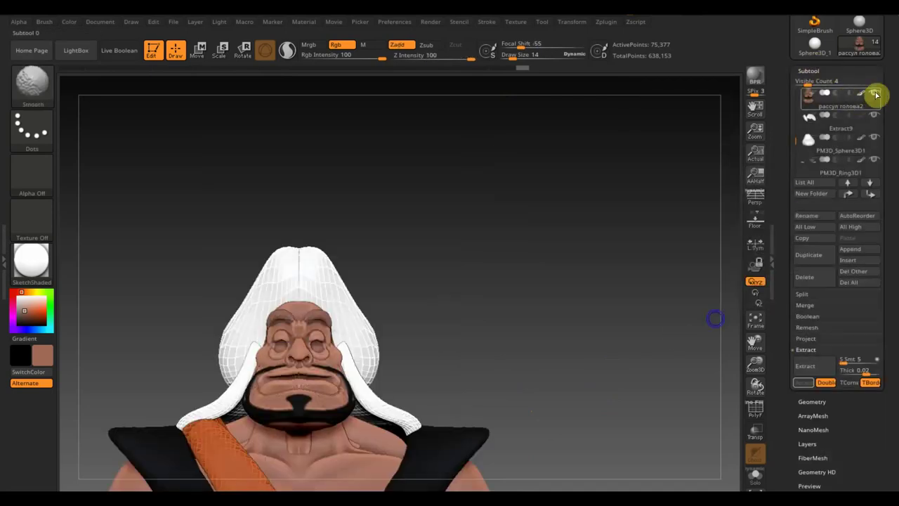
left_click(876, 95, "shift")
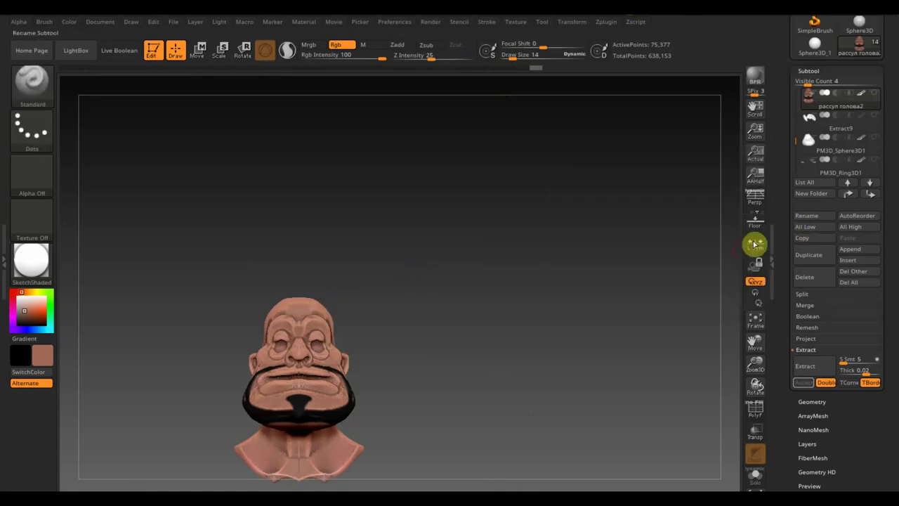
left_click(875, 92, "shift")
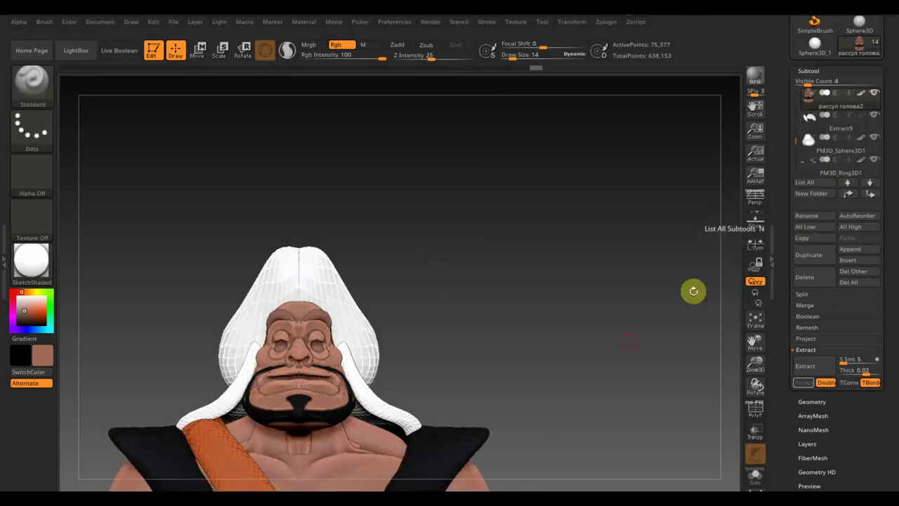
mouse_move(608, 356)
left_mouse_down("alt")
mouse_move(583, 220)
mouse_move(602, 267)
mouse_move(564, 319)
mouse_move(580, 321)
mouse_move(554, 319)
mouse_move(564, 333)
mouse_move(576, 310)
left_mouse_up("alt")
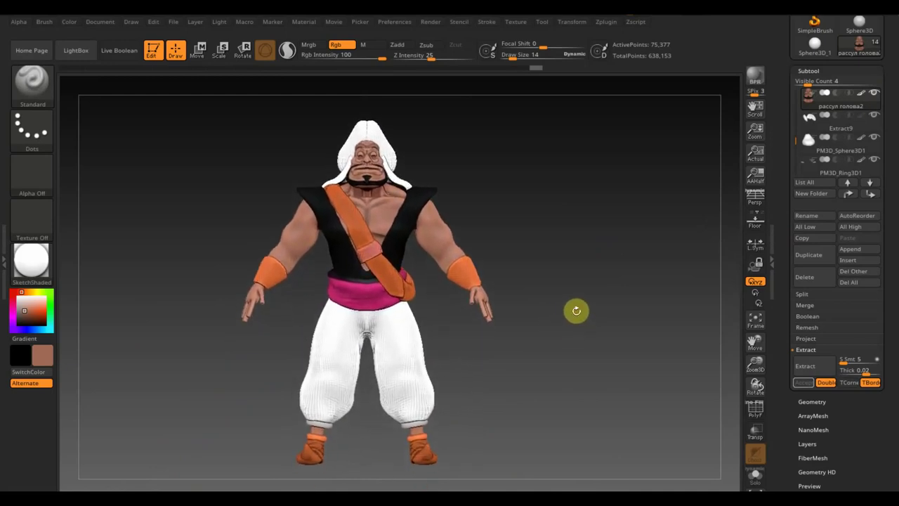